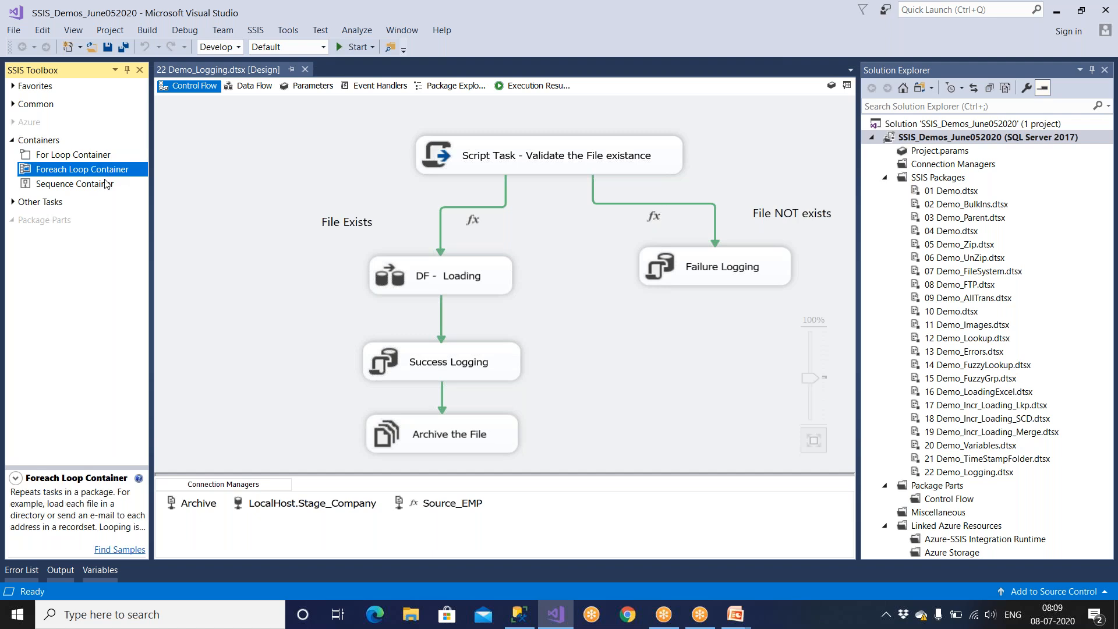
Review the toolbox descriptions of the For Loop, Foreach Loop and Sequence containers.
click(103, 183)
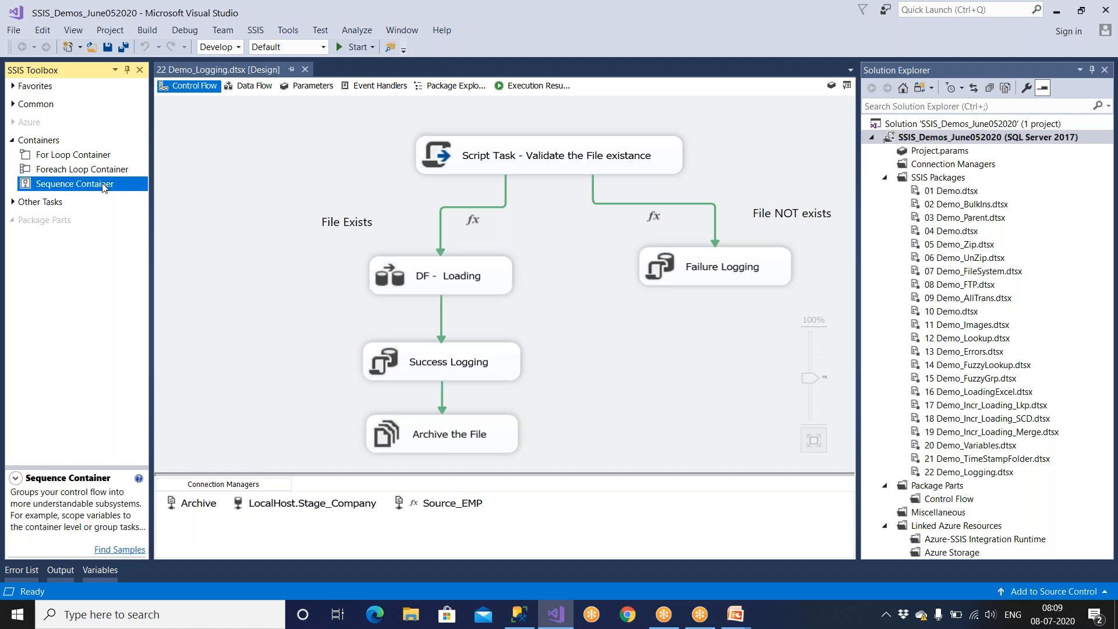
click(54, 143)
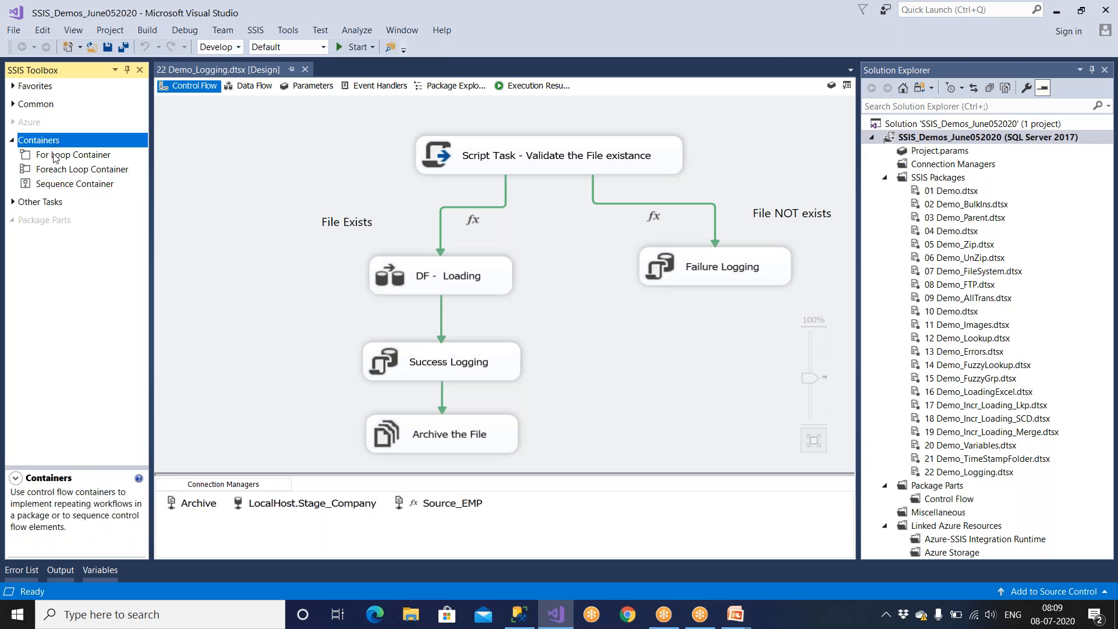
click(54, 156)
click(56, 170)
click(58, 184)
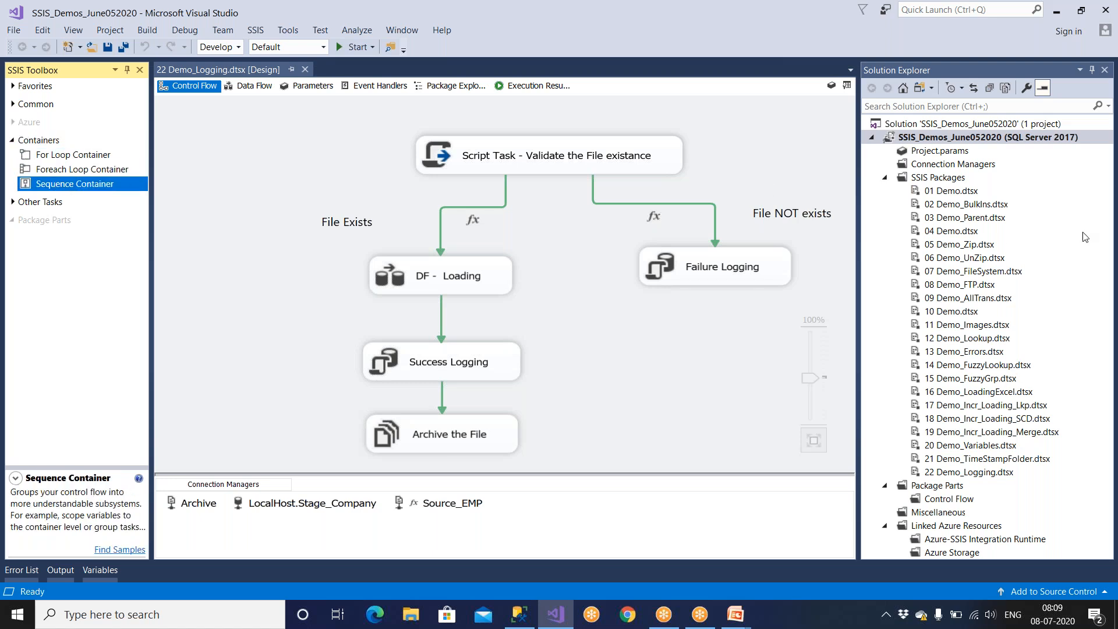
Add a new SSIS package to the SSIS_Demos_June052020 project.
click(936, 180)
right_click(936, 181)
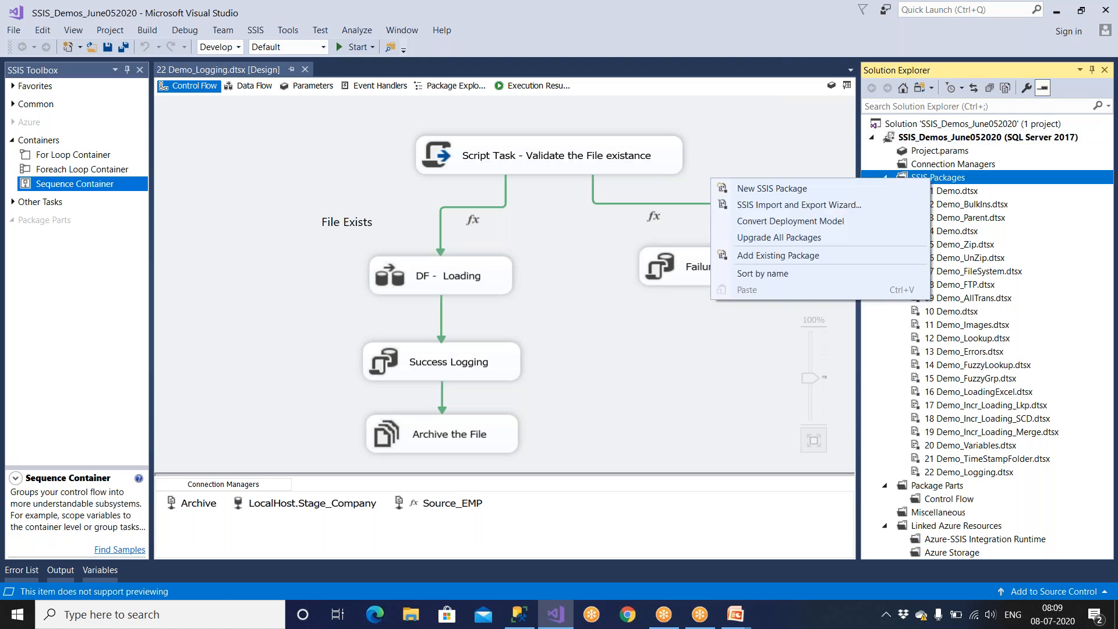
click(807, 190)
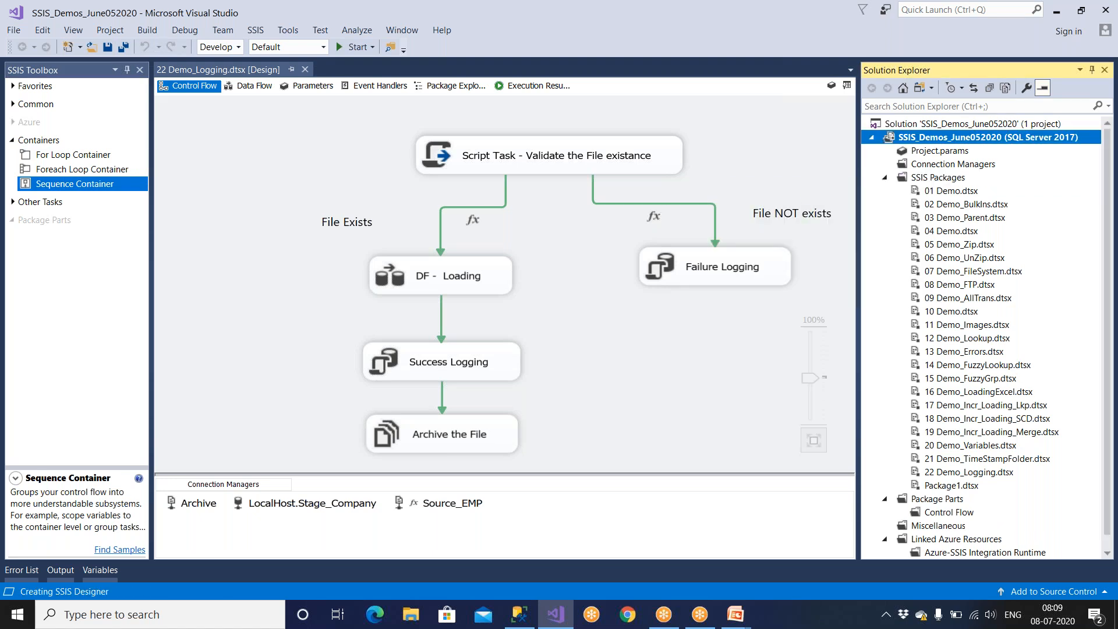
Rename the new package to 23 Demo_Containers.dtsx.
click(955, 487)
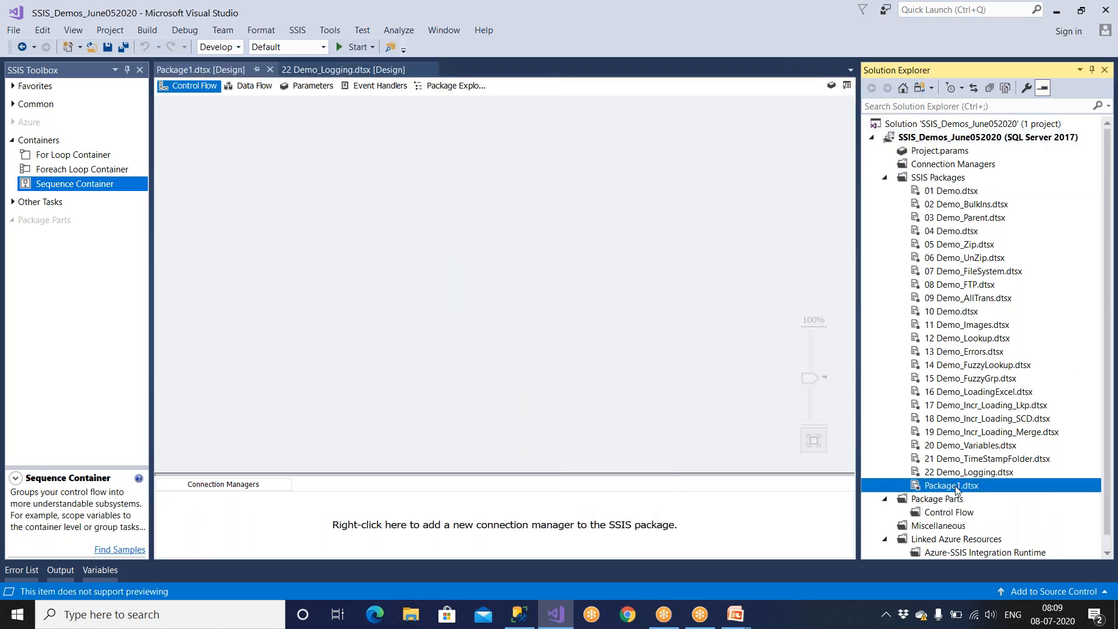
right_click(956, 490)
click(832, 457)
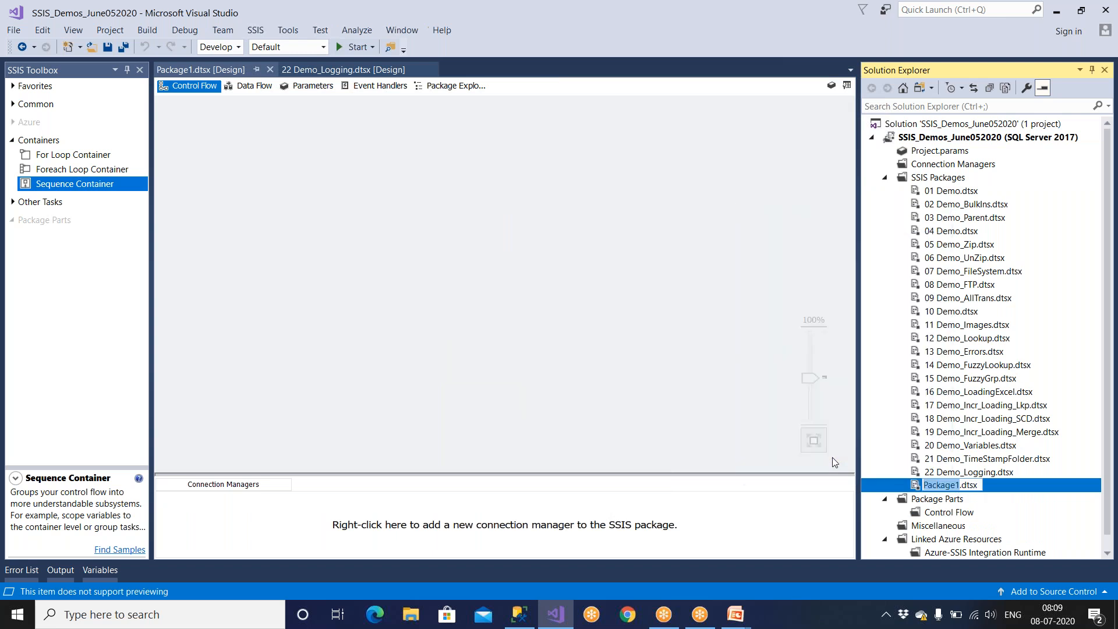
text(23 Demo)
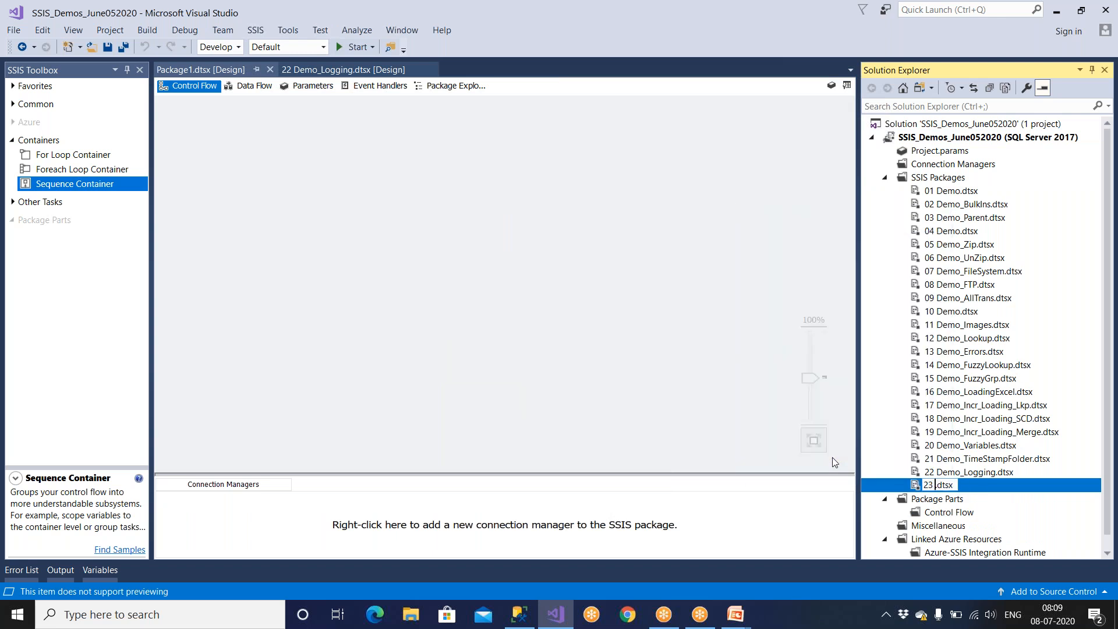
text(_C)
text(ontainers)
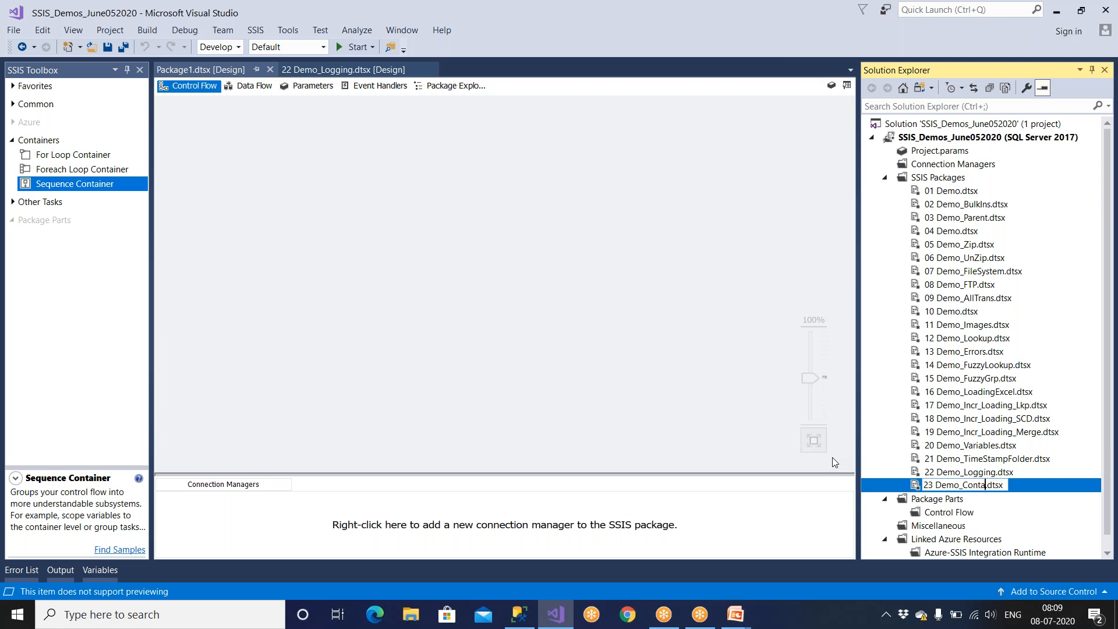
key(Return)
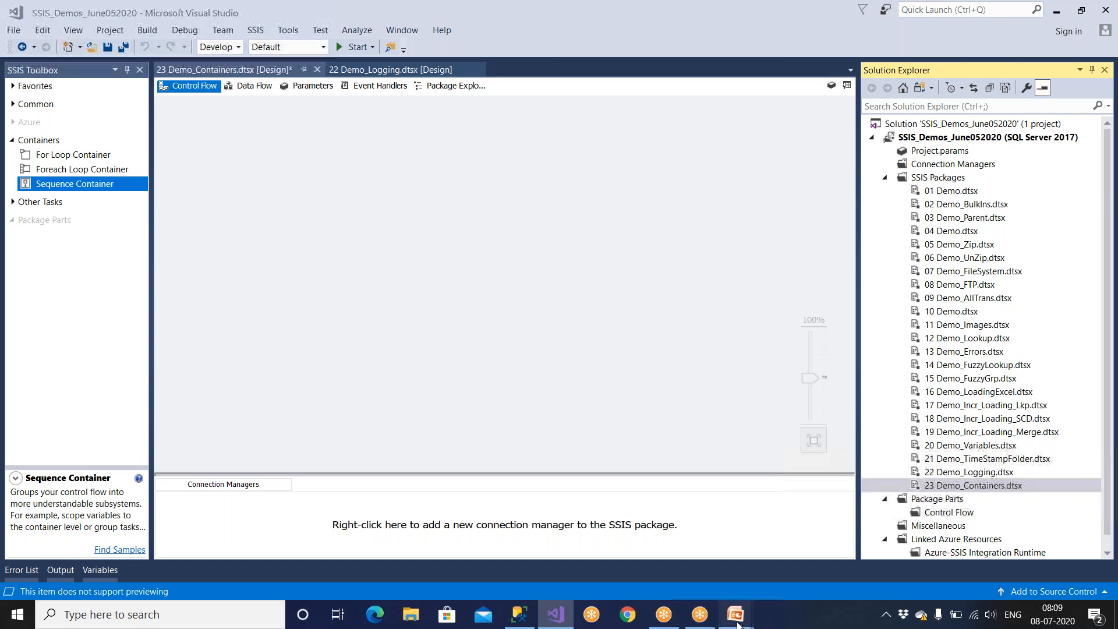
Switch to the PowerPoint slide show, view the Containers in SSIS slide and return to Visual Studio.
click(751, 524)
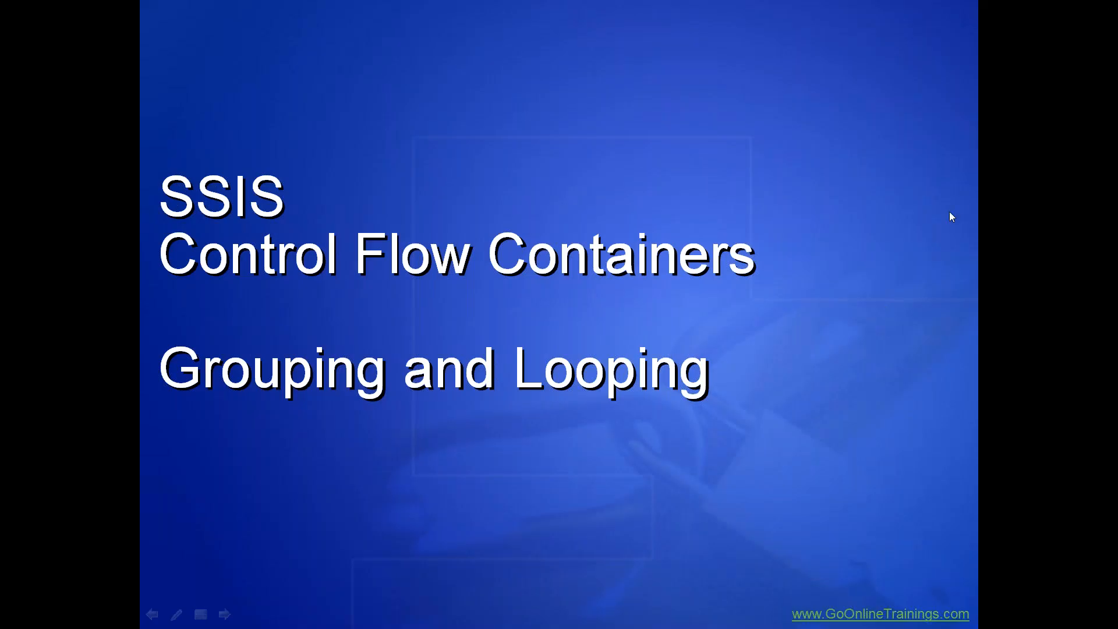
click(426, 449)
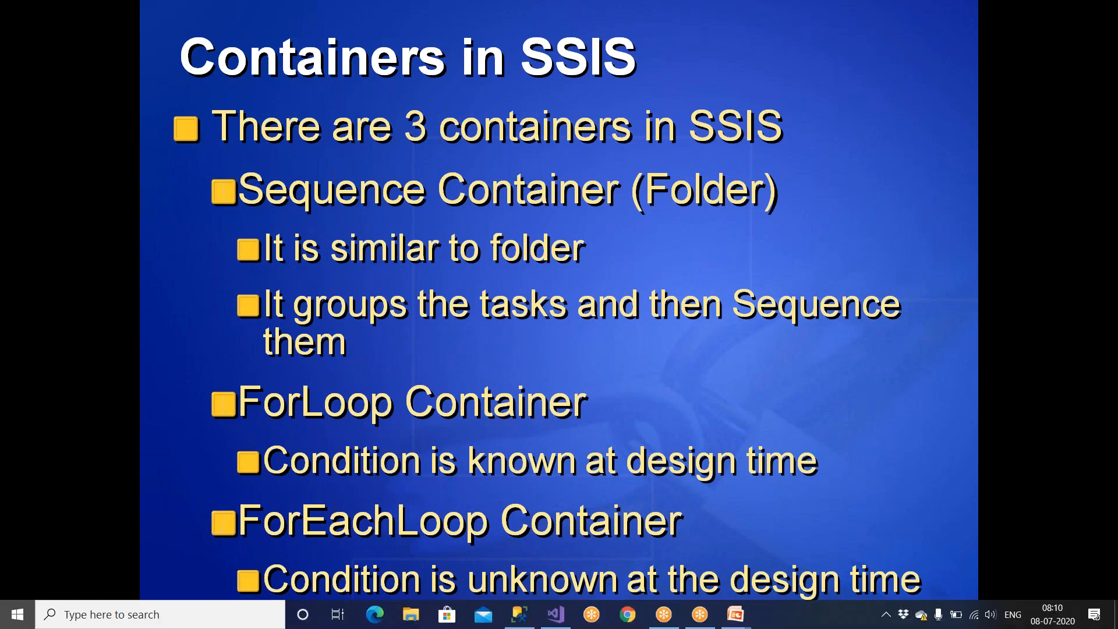
click(563, 625)
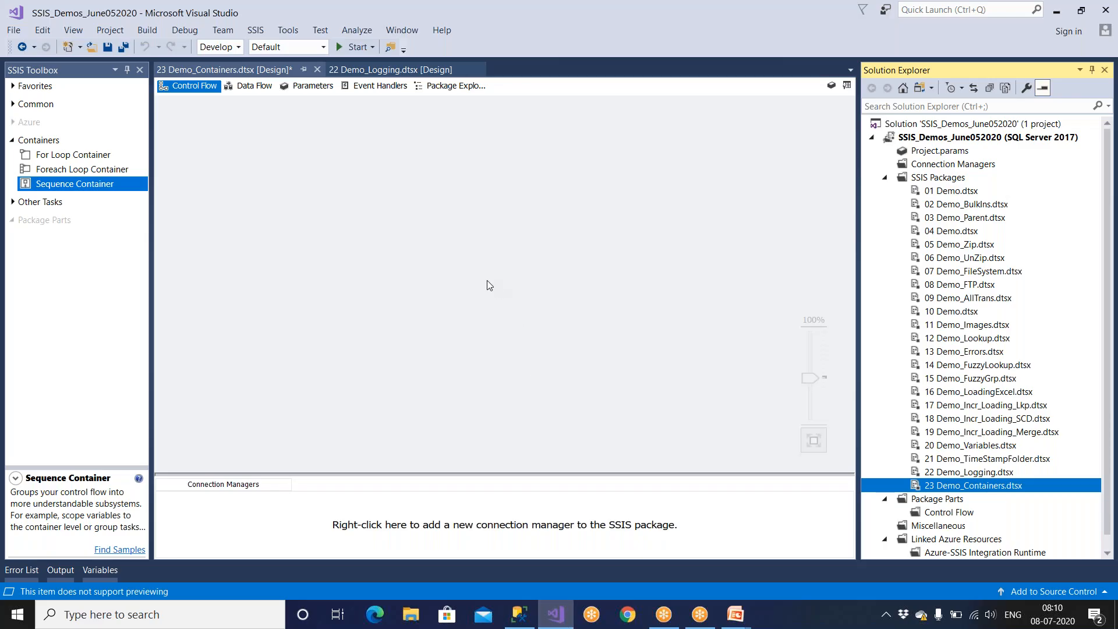
Place Bulk Insert, Execute Package, Expression, File System and FTP tasks on the control flow of 23 Demo_Containers.
click(198, 88)
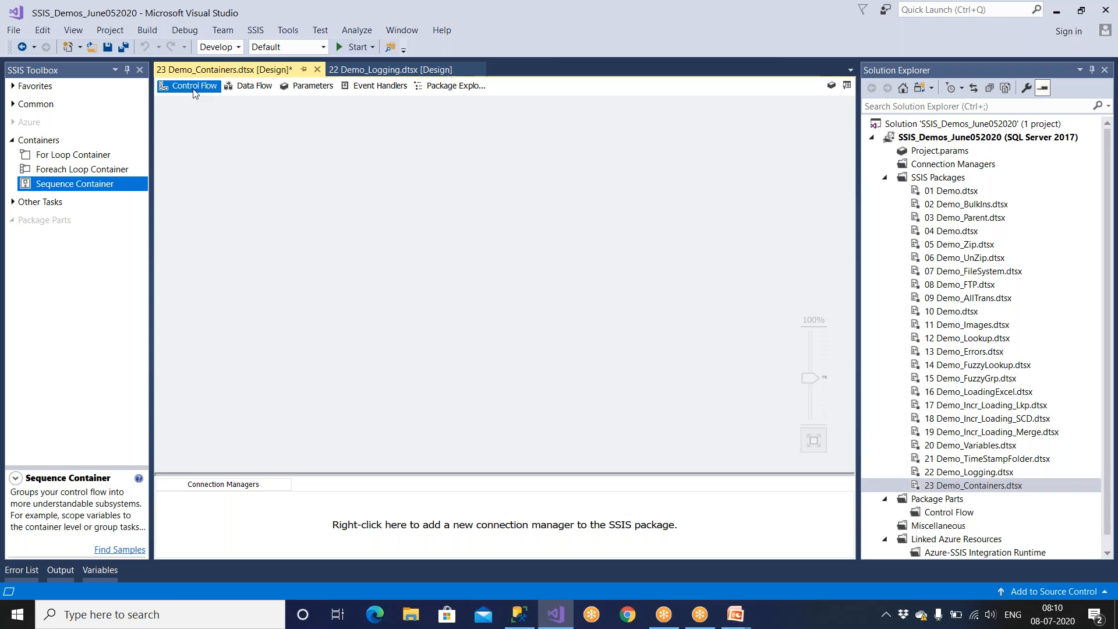
click(13, 105)
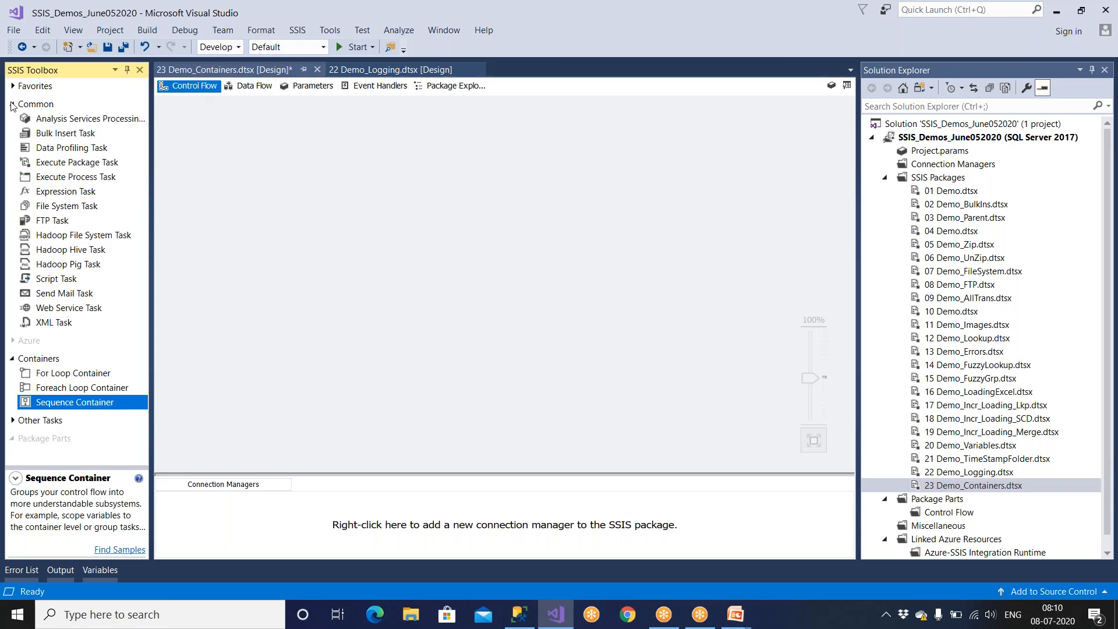
drag(61, 138, 273, 203)
drag(99, 163, 304, 286)
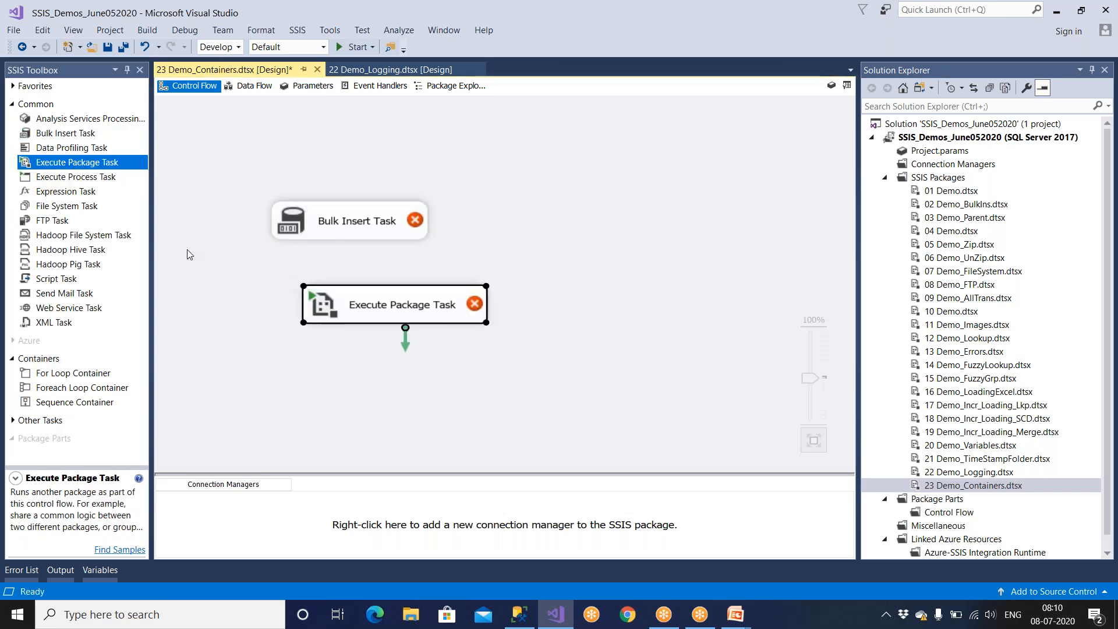
drag(87, 193, 327, 366)
drag(64, 221, 586, 170)
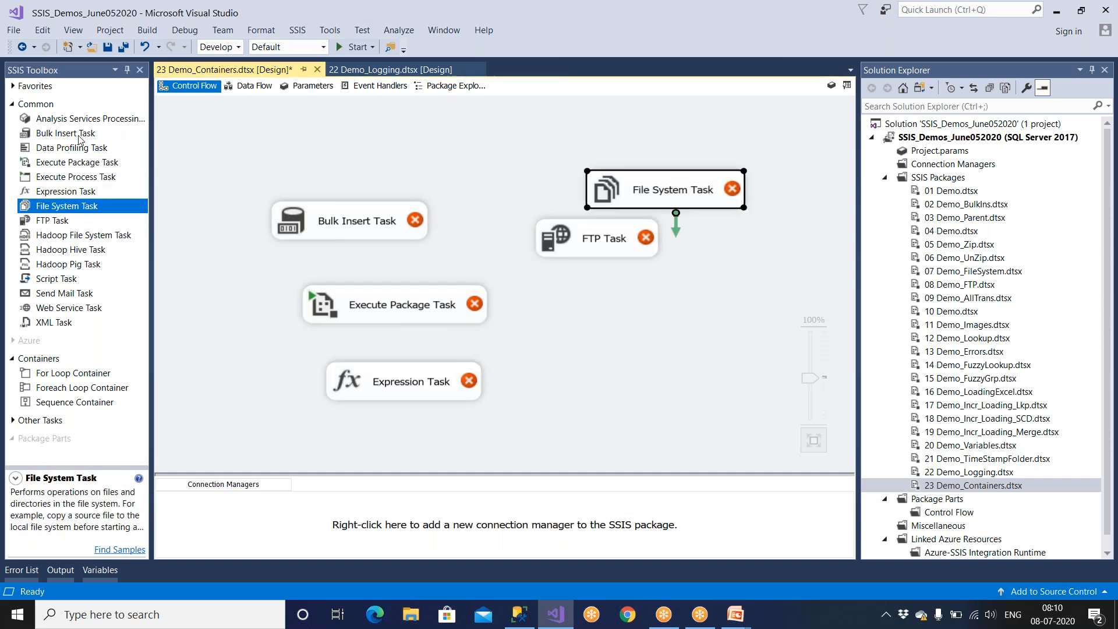
Add a Data Flow Task and an Execute SQL Task below the FTP Task on the control flow.
click(11, 87)
drag(66, 103, 608, 329)
drag(76, 117, 573, 382)
Arrange the tasks in two columns: Bulk Insert, Execute Package and Expression; File System, FTP, Data Flow and Execute SQL.
drag(345, 225, 342, 198)
click(343, 285)
drag(343, 287, 315, 251)
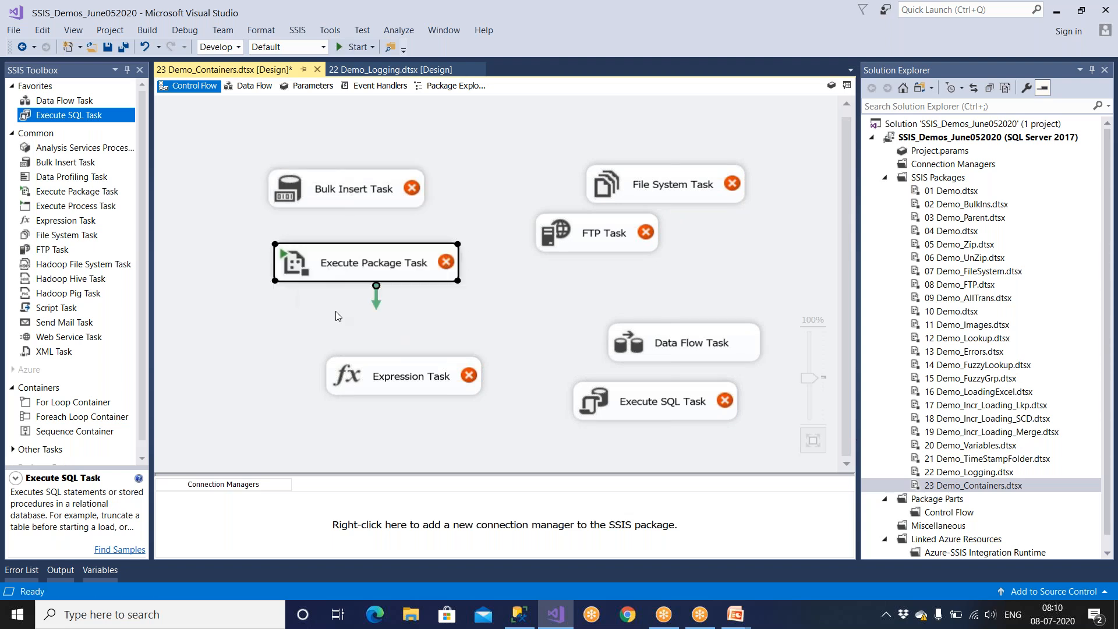
drag(365, 382, 320, 358)
drag(626, 188, 577, 167)
drag(582, 233, 610, 222)
drag(639, 348, 604, 301)
drag(627, 407, 630, 382)
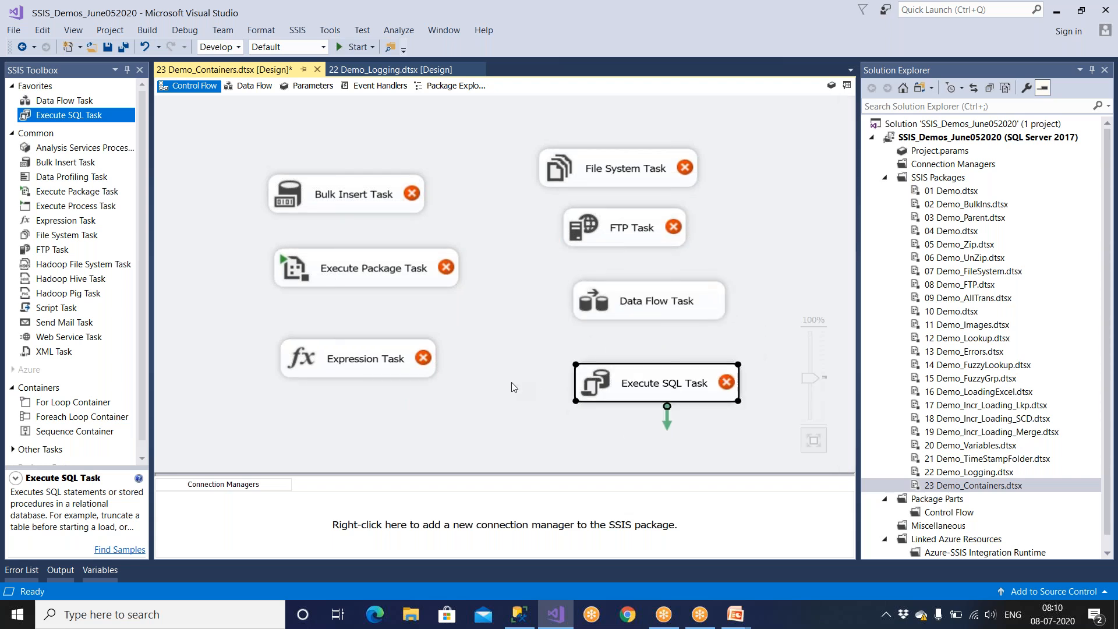
Connect Bulk Insert Task to Execute Package Task, Expression Task and Execute SQL Task in sequence.
click(386, 208)
drag(356, 231, 363, 266)
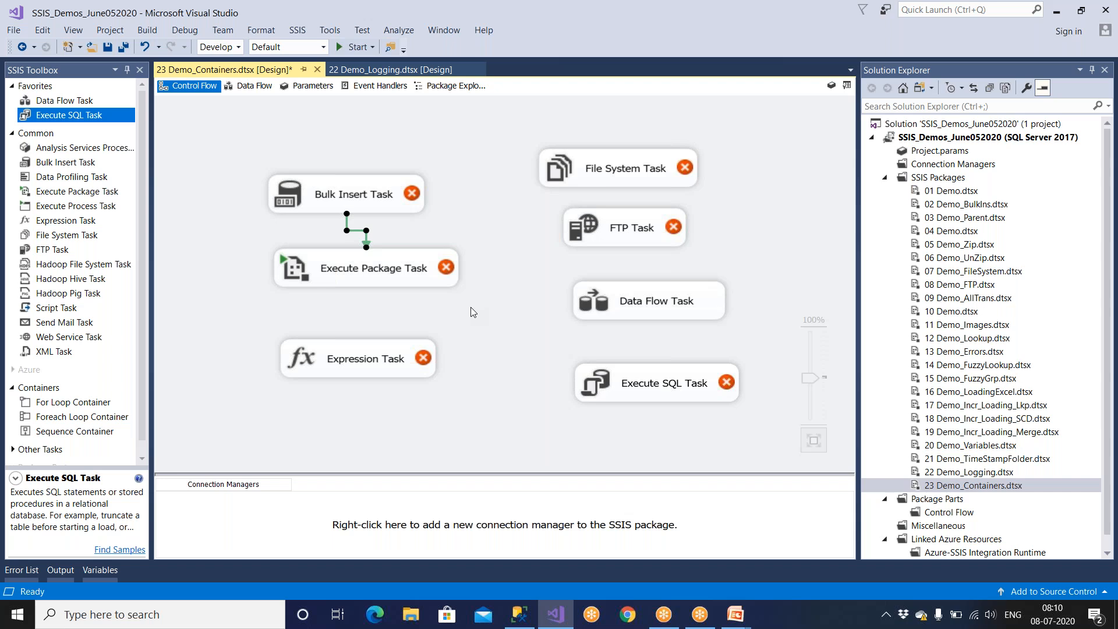
click(403, 268)
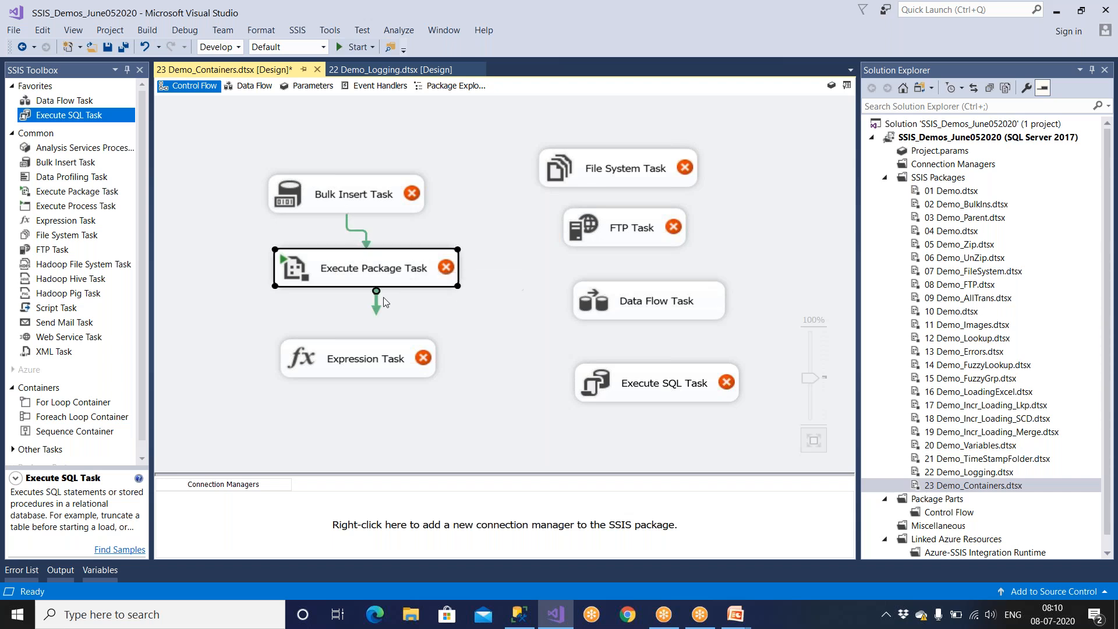
drag(376, 305, 594, 400)
click(395, 367)
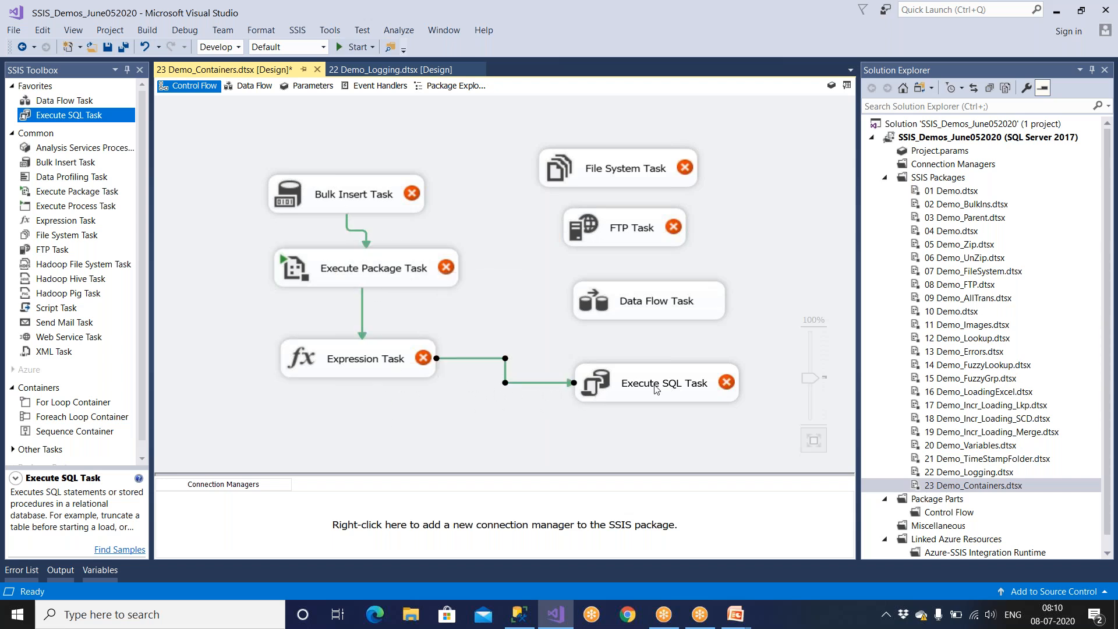
Connect Execute SQL Task to Data Flow Task, FTP Task and File System Task in sequence.
click(700, 397)
ctrl+click(667, 300)
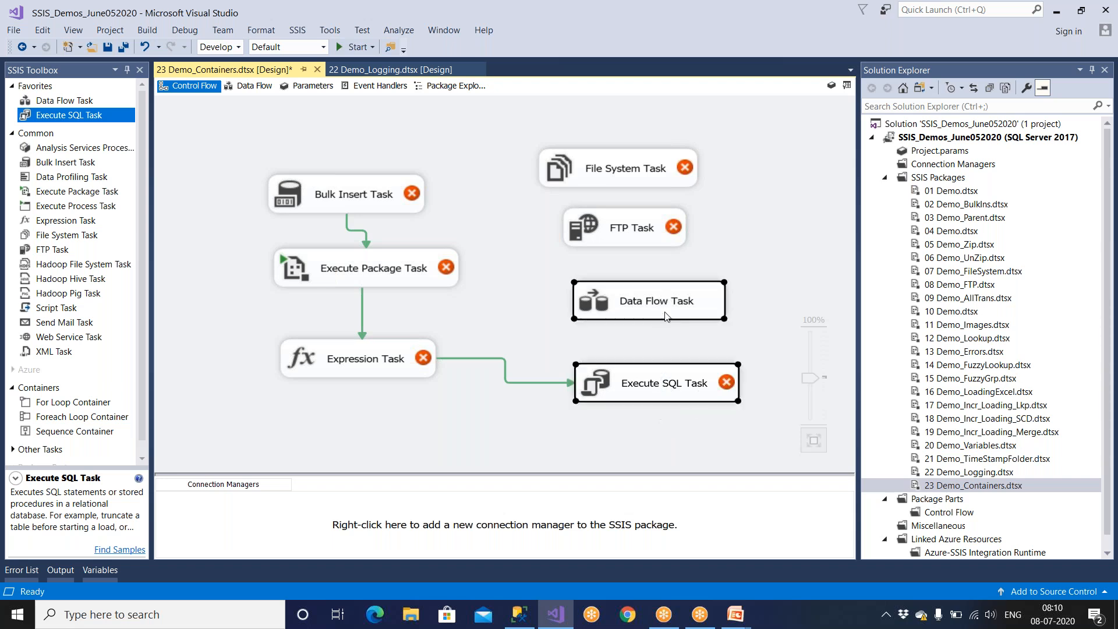
click(703, 425)
click(706, 396)
drag(667, 406, 675, 306)
click(739, 331)
click(711, 312)
drag(660, 344, 617, 137)
click(668, 243)
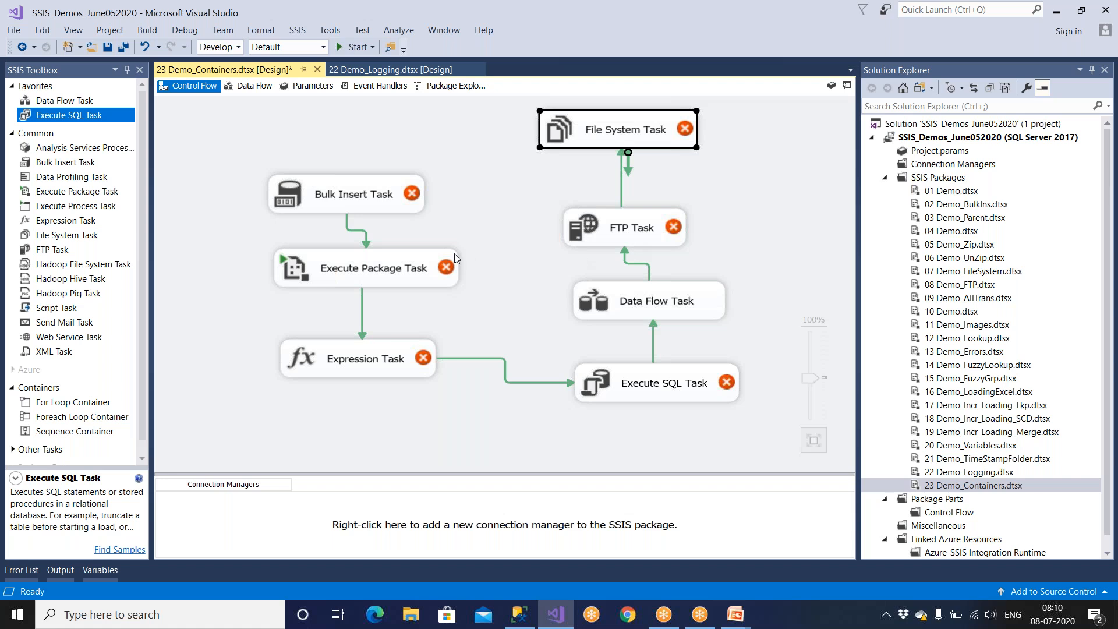
Walk through the linked tasks in execution order, from Bulk Insert Task to File System Task.
click(400, 206)
click(400, 280)
click(398, 362)
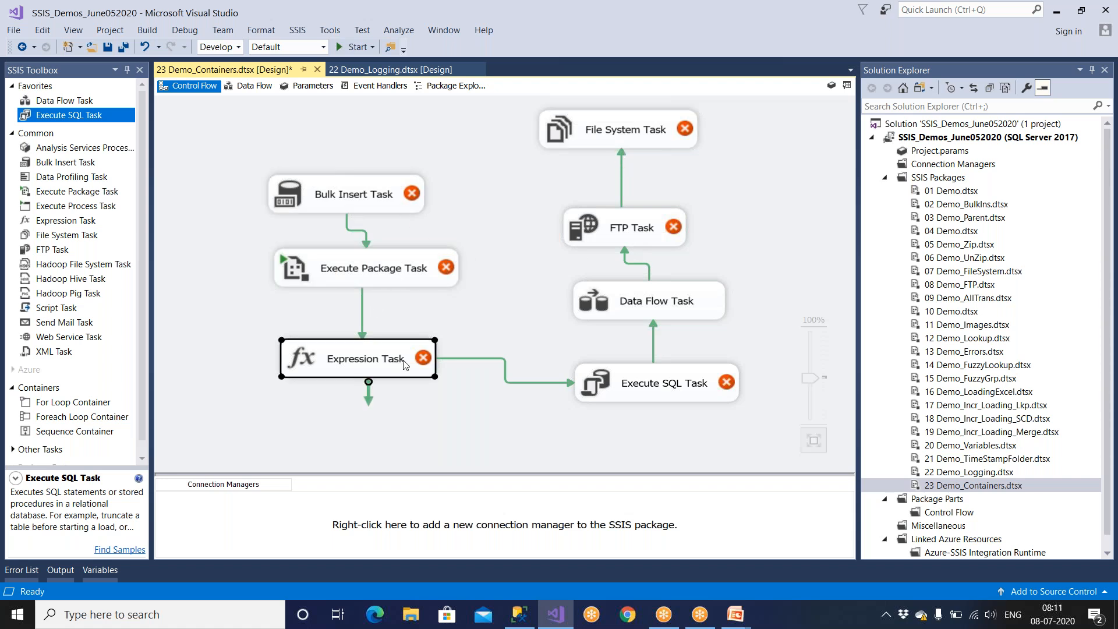
click(619, 395)
click(628, 300)
click(627, 230)
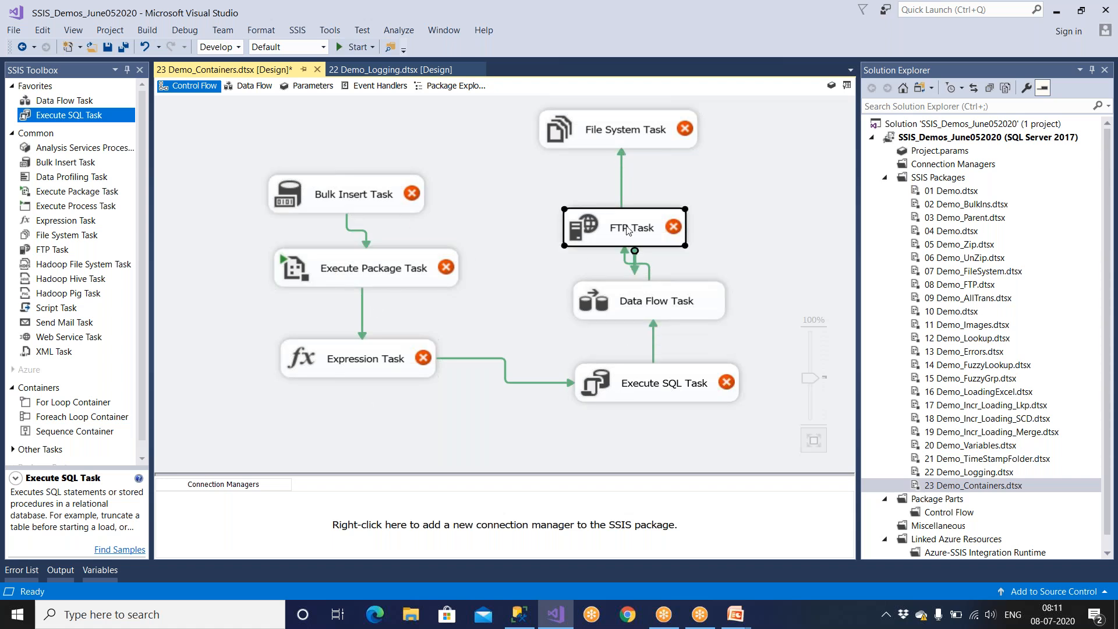
click(631, 142)
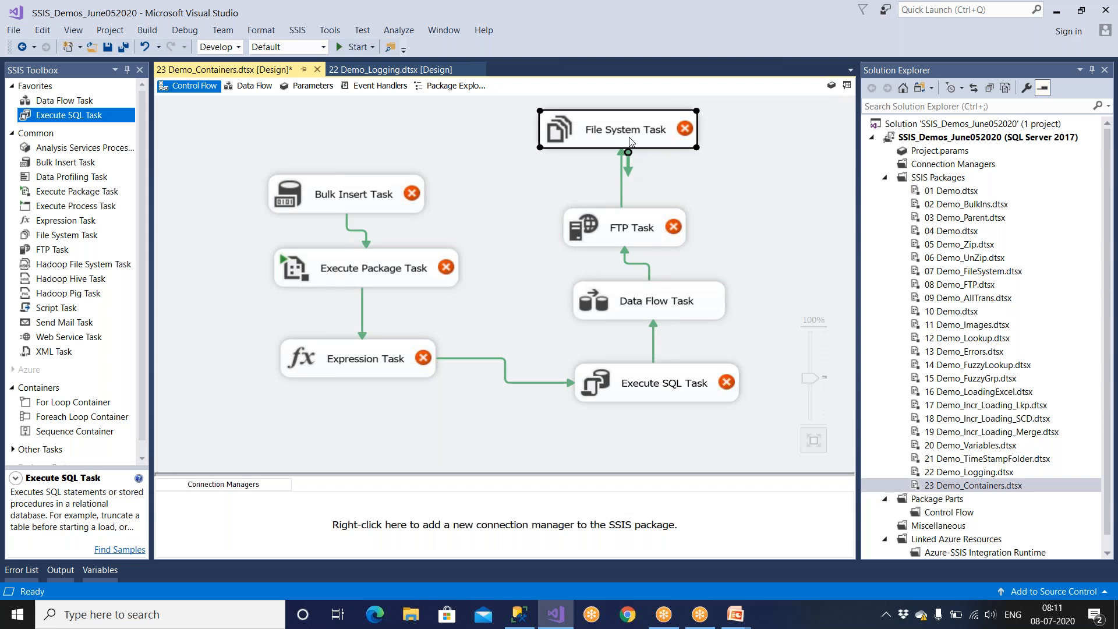
Delete all precedence constraints linking the seven tasks, from Bulk Insert Task through to File System Task.
click(367, 239)
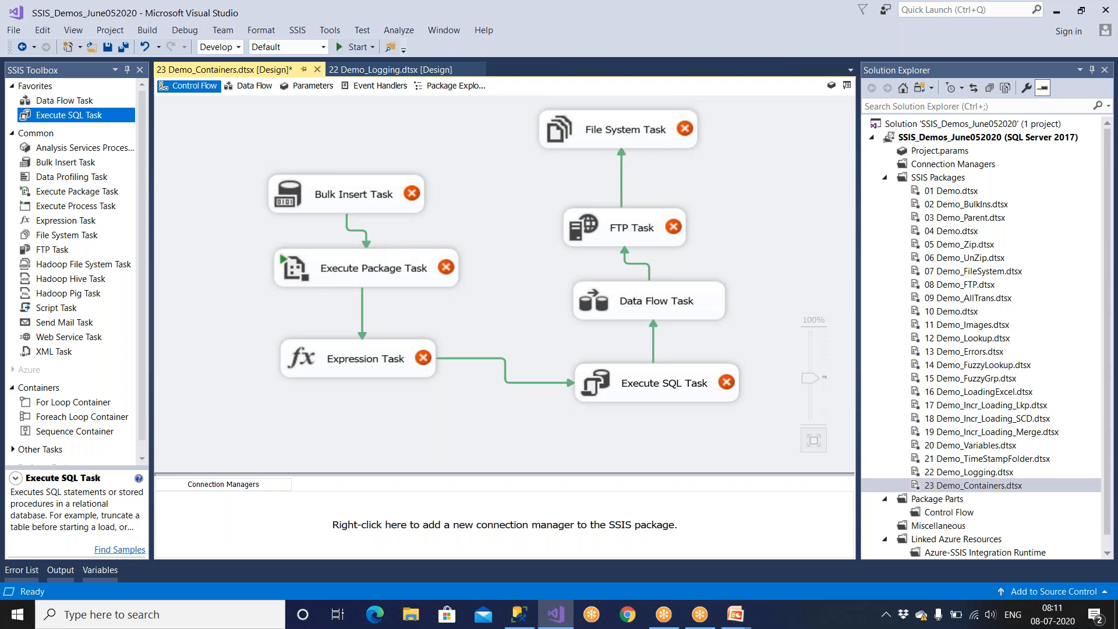
click(364, 241)
key(Delete)
click(362, 317)
key(Delete)
click(510, 384)
key(Delete)
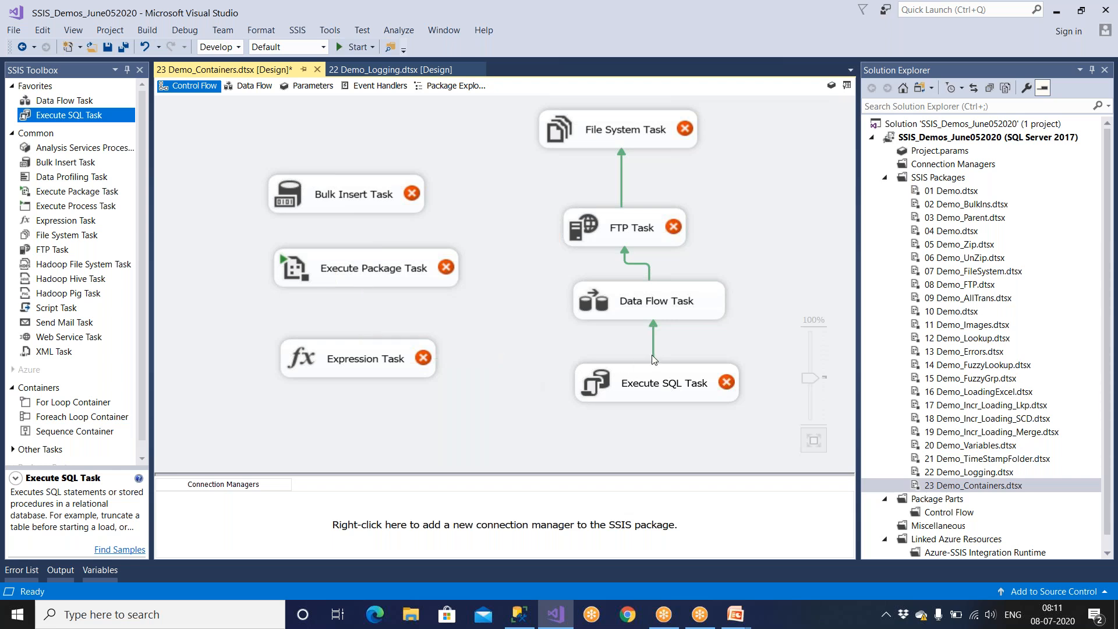
click(652, 353)
key(Delete)
click(648, 270)
key(Delete)
click(622, 189)
key(Delete)
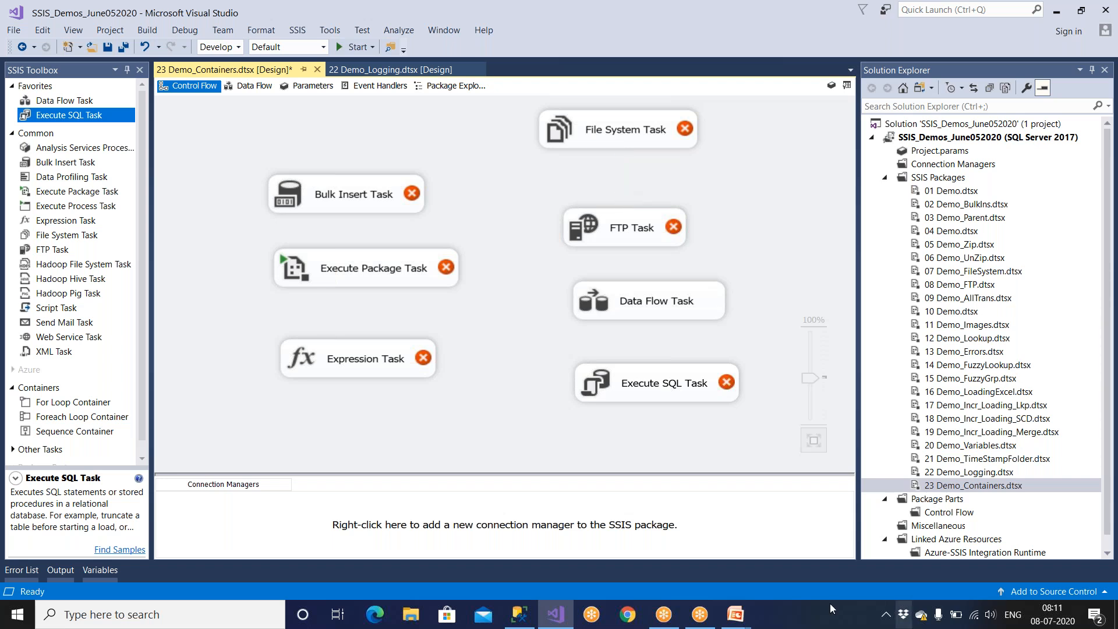
Switch to the PowerPoint slide show, review the Sequence Container explanation and return to Visual Studio.
click(736, 622)
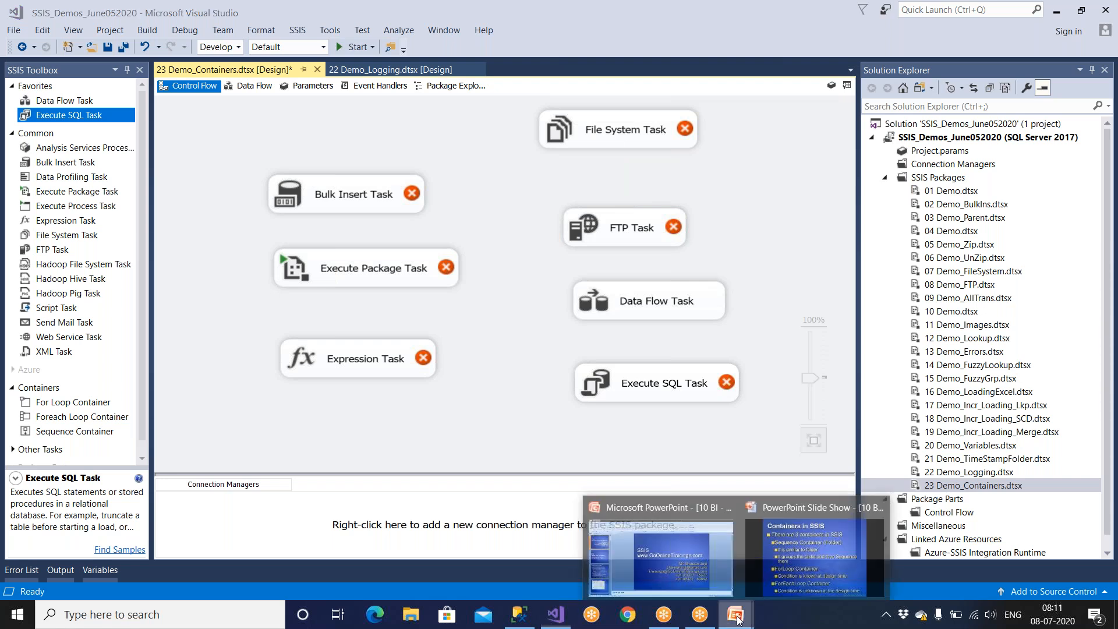
click(802, 546)
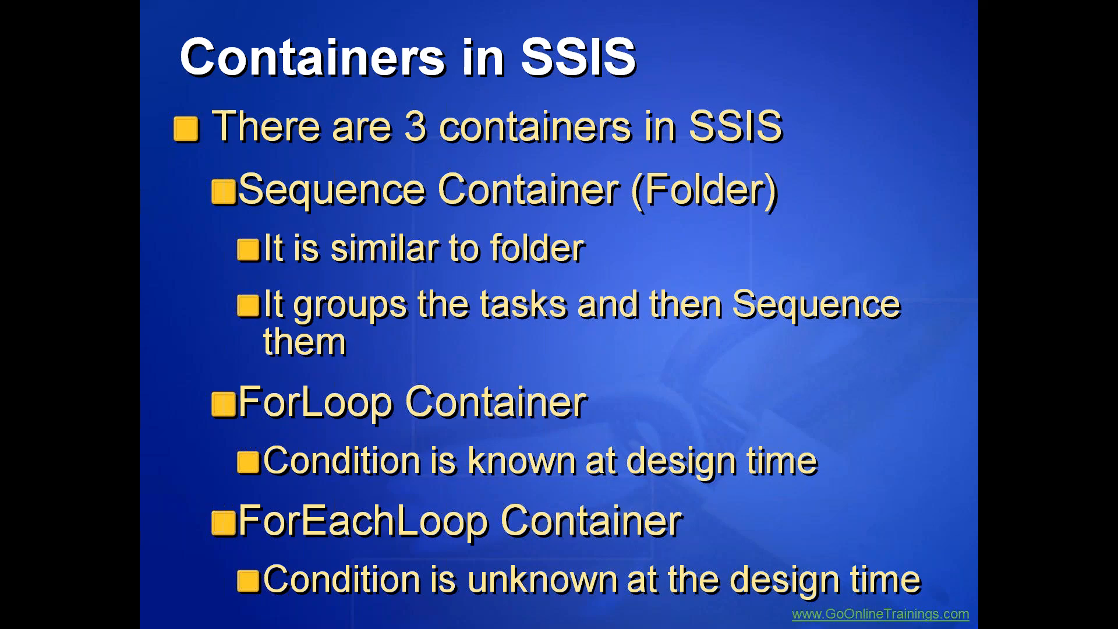
key(alt+Tab)
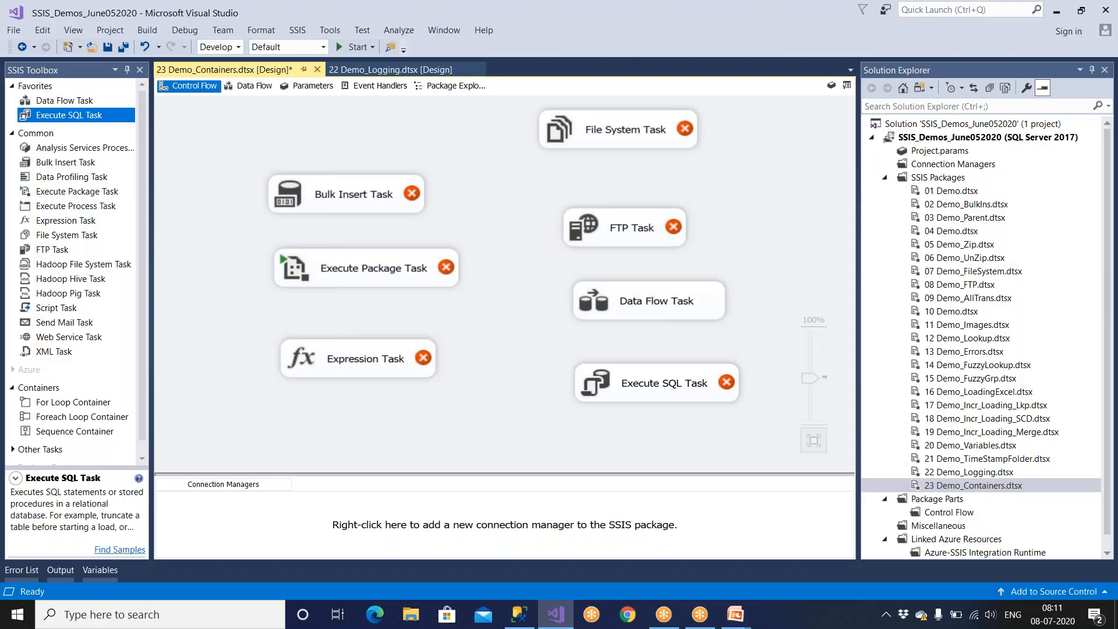
Add a Sequence Container to the control flow at the Bulk Insert Task.
scroll(40, 402, down, 1)
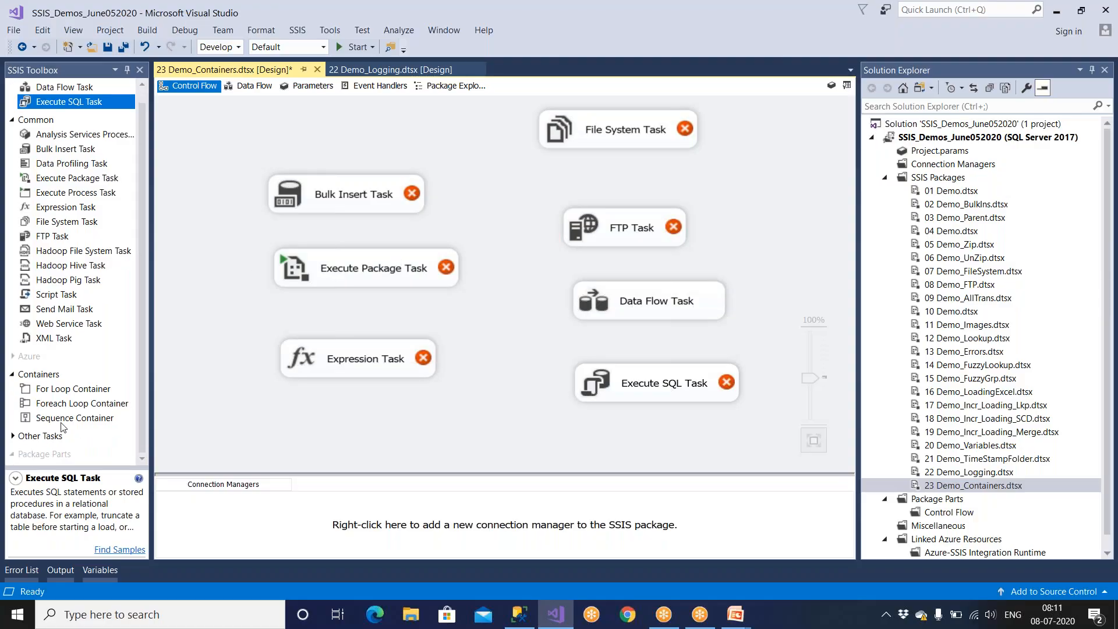
drag(62, 419, 210, 166)
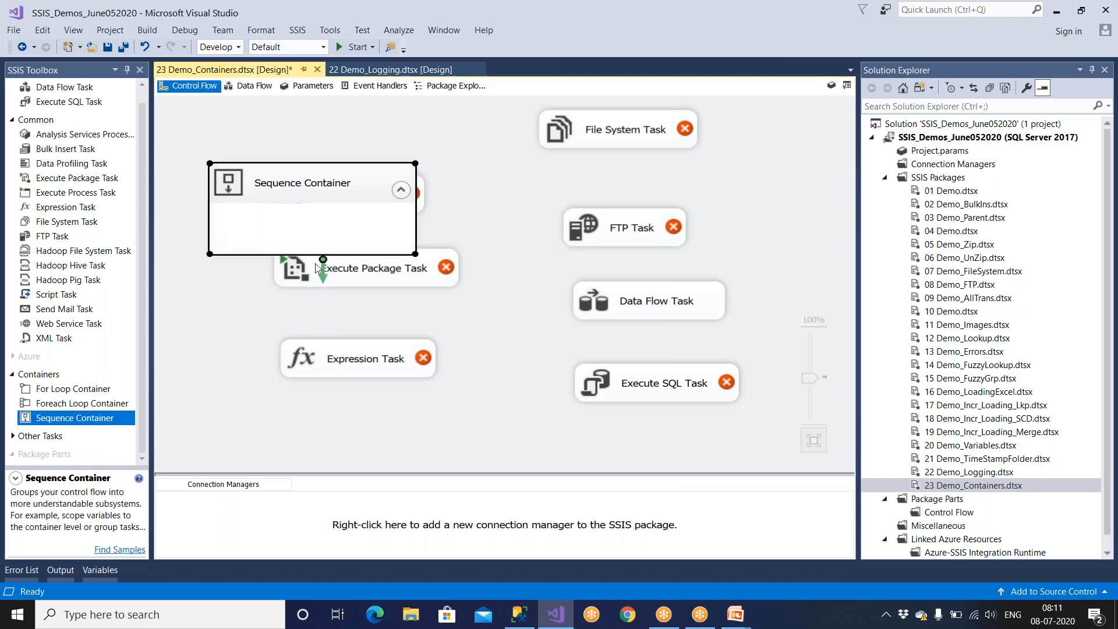
Clear space below the Sequence Container on the control flow and move the Bulk Insert Task into the container.
drag(419, 278, 431, 336)
click(416, 201)
drag(417, 201, 518, 240)
drag(376, 359, 388, 443)
drag(393, 305, 394, 352)
click(481, 210)
drag(481, 210, 331, 219)
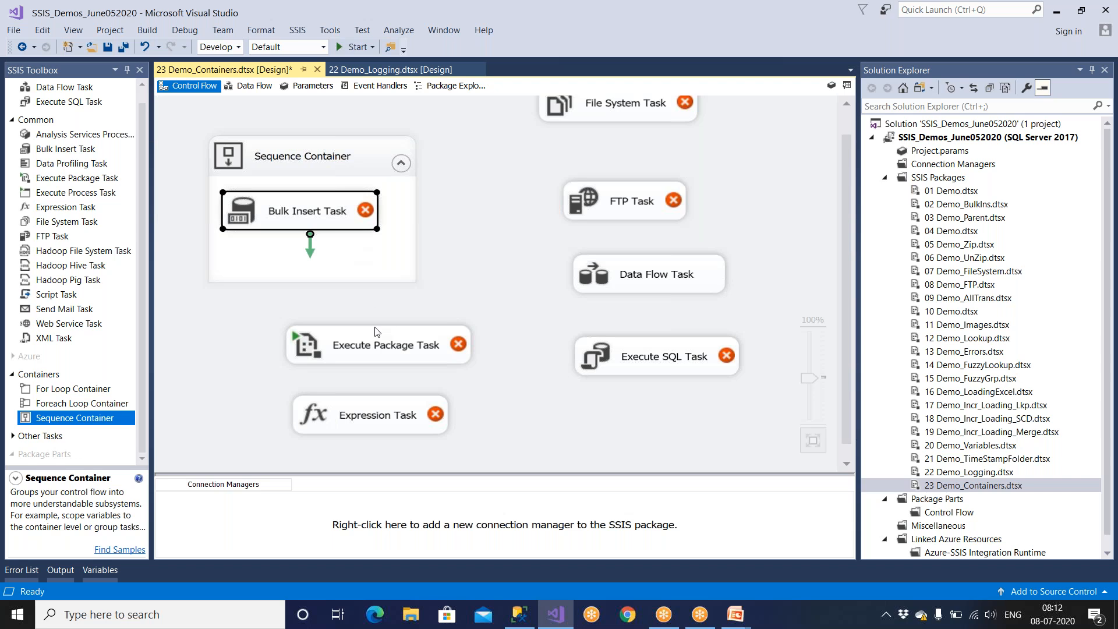
Move the Execute Package Task and the Expression Task into the Sequence Container below the Bulk Insert Task.
click(379, 351)
drag(396, 353, 343, 279)
click(407, 428)
drag(407, 428, 356, 335)
Rename the Sequence Container as Loading Dim Tables.
click(321, 191)
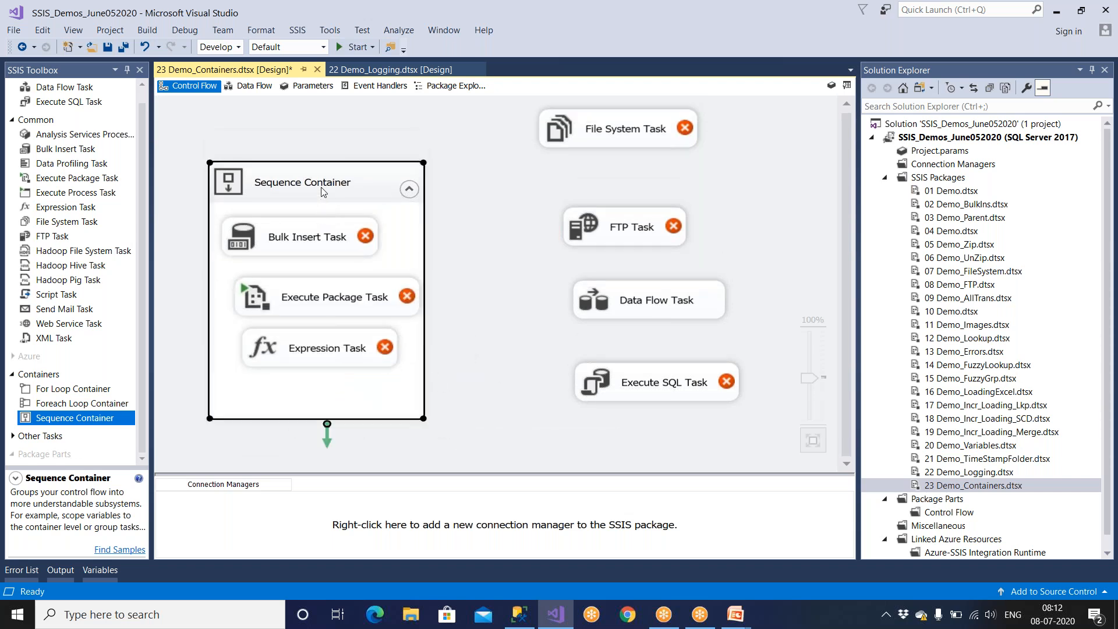
right_click(323, 192)
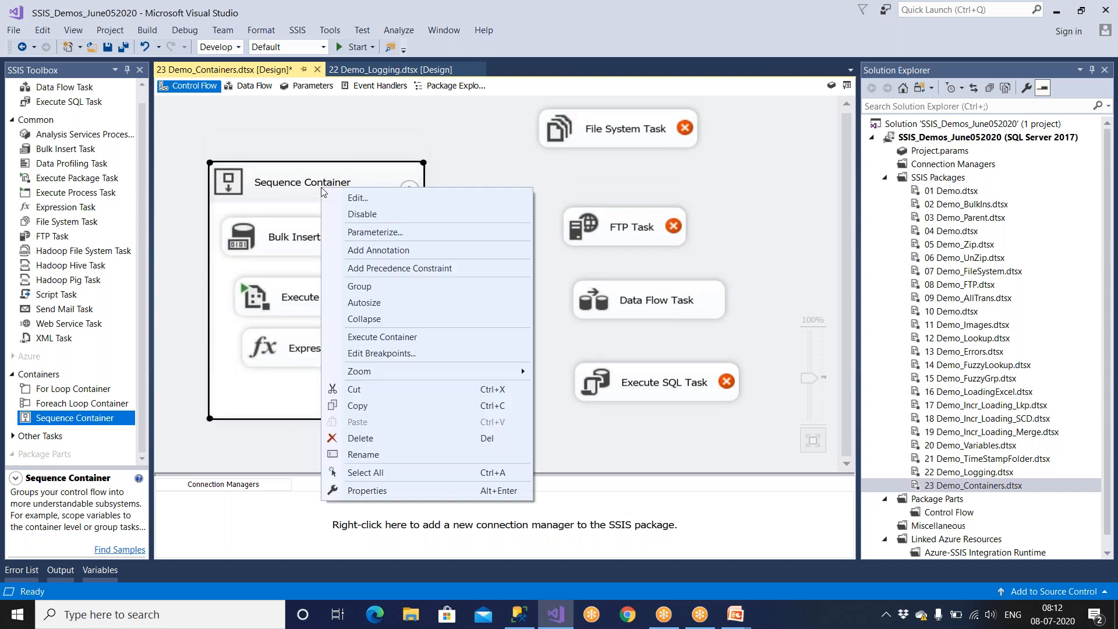
click(354, 456)
text(Loadin)
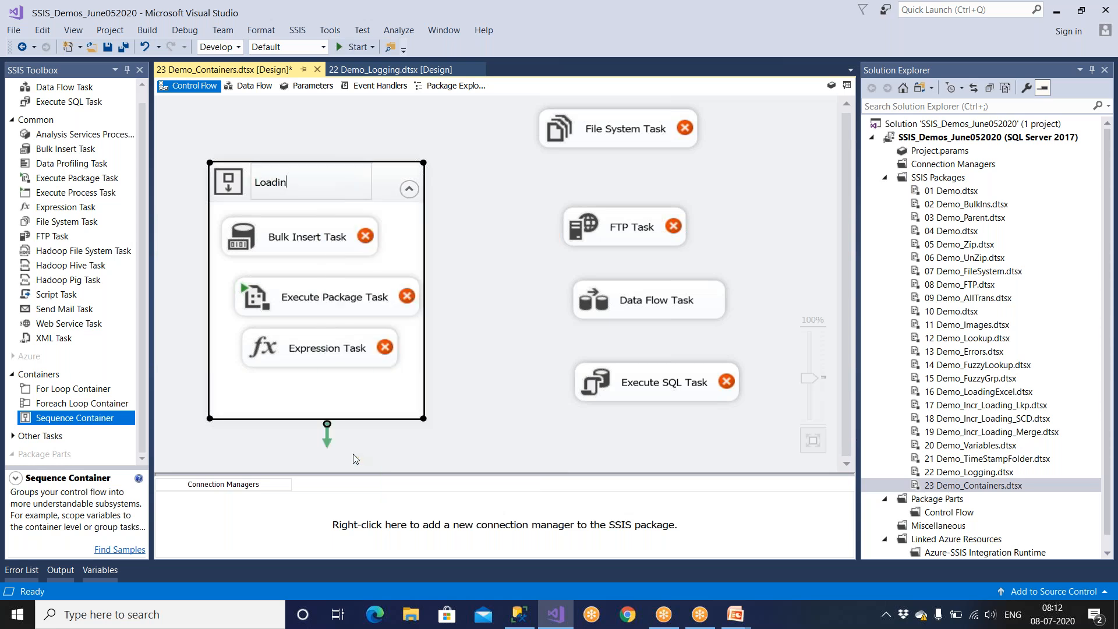
text(g Dim Tables)
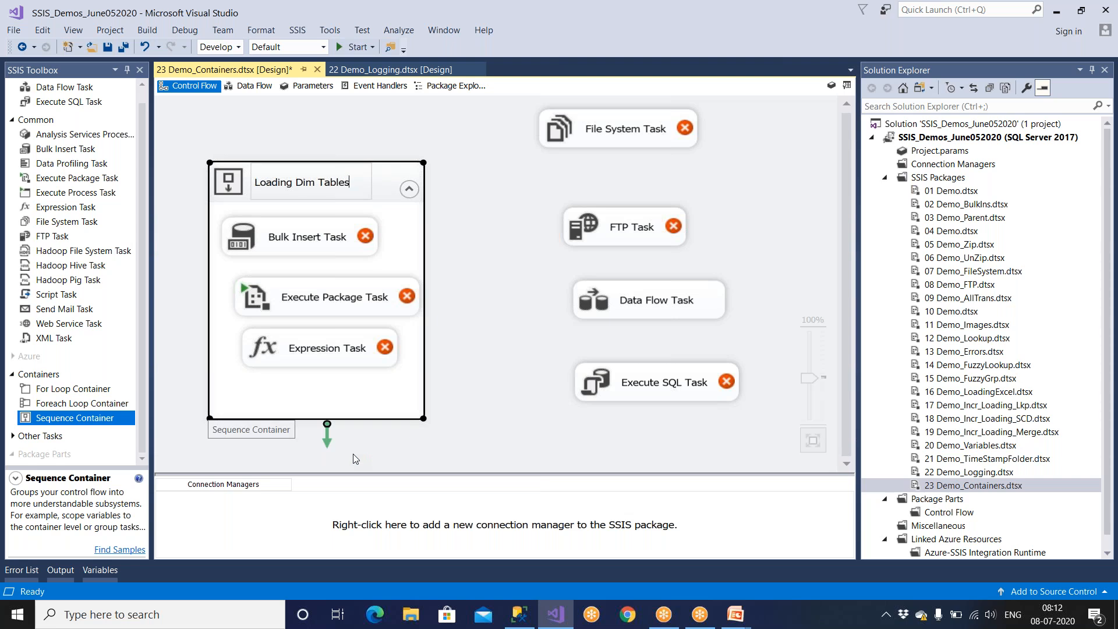
click(448, 342)
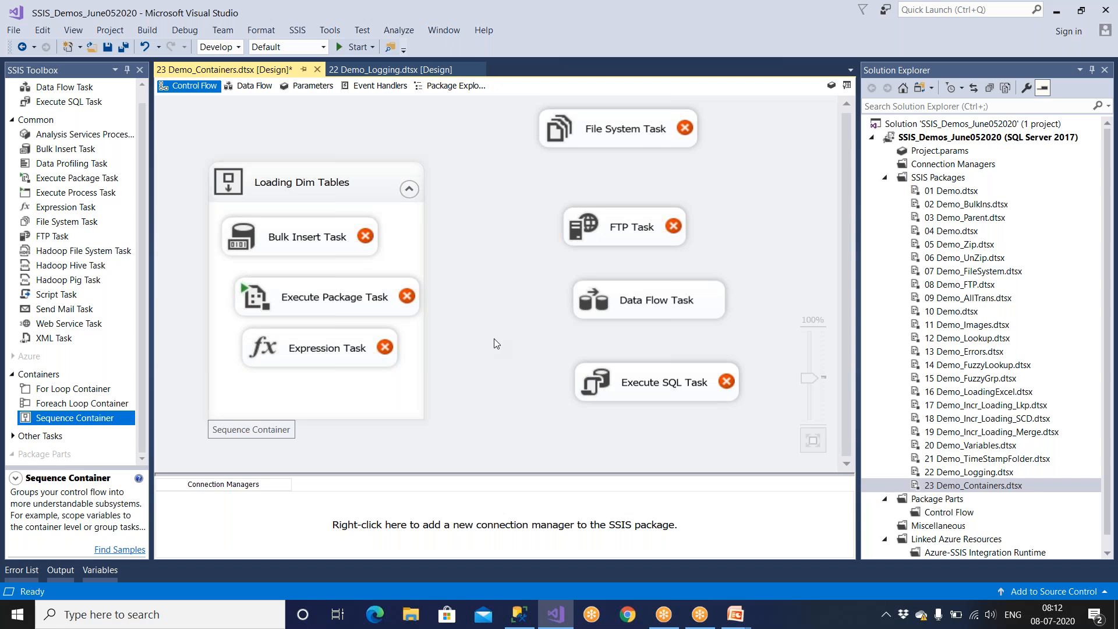
Space out the Execute Package Task and the Expression Task inside the Loading Dim Tables container.
click(290, 352)
drag(290, 353, 296, 385)
drag(312, 290, 299, 304)
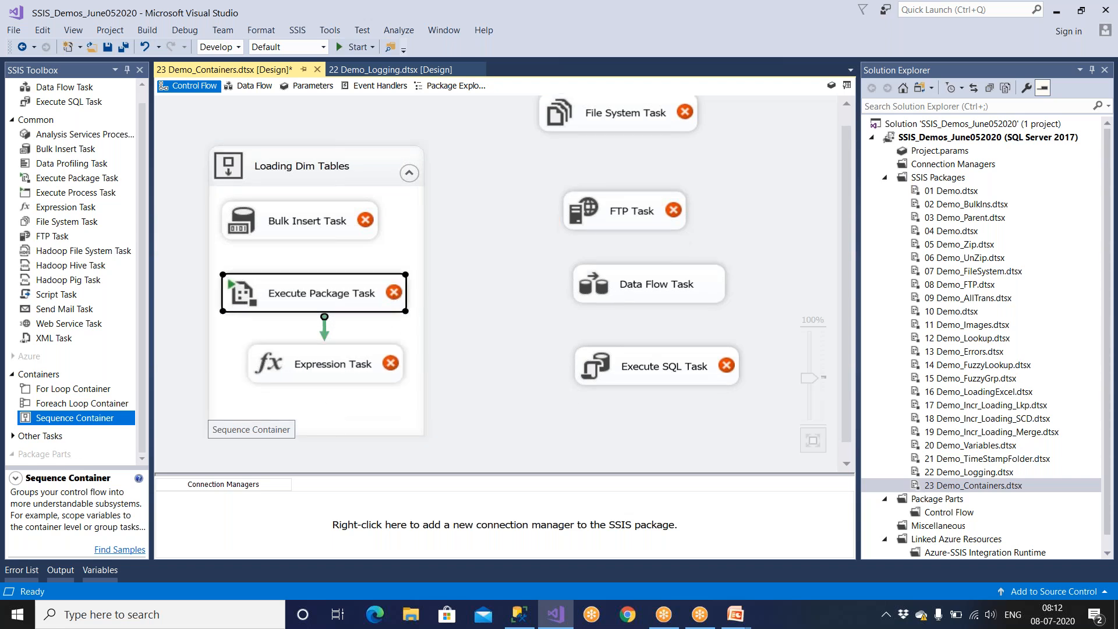
Arrange the File System, FTP, Data Flow and Execute SQL tasks in a compact vertical stack outside the container.
drag(616, 121, 624, 155)
click(625, 226)
drag(624, 226, 622, 214)
click(633, 291)
drag(632, 291, 623, 271)
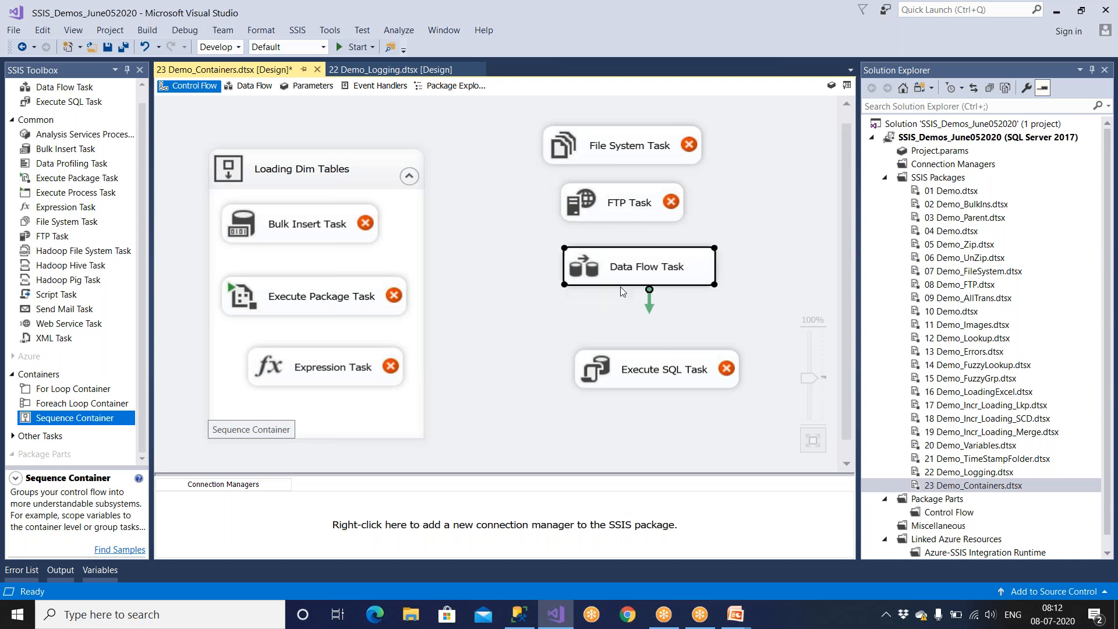
drag(628, 368, 611, 326)
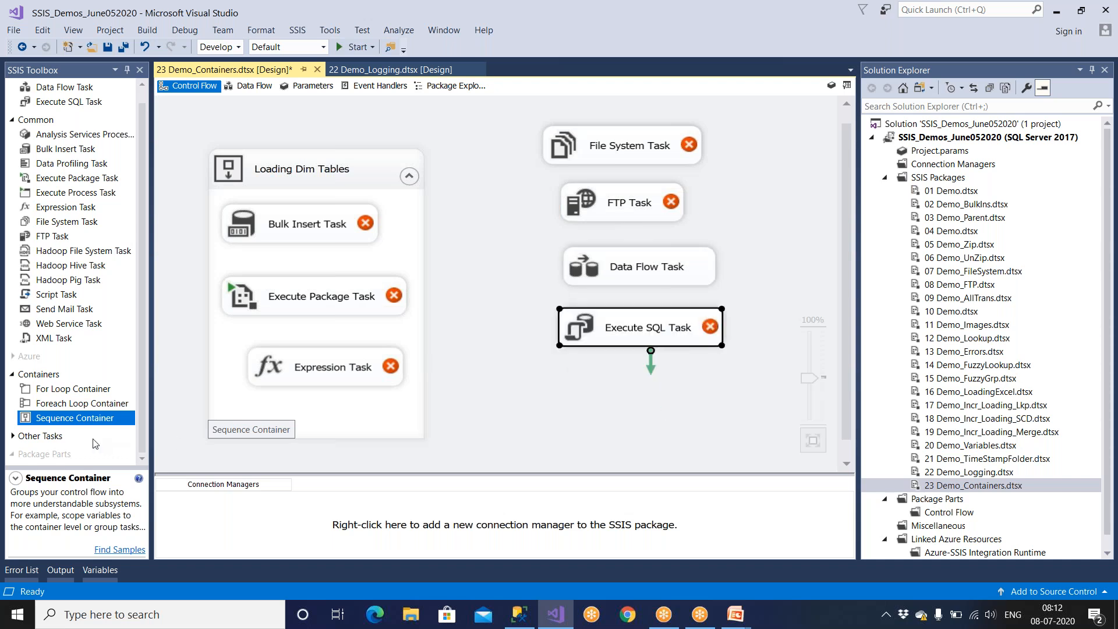
Add a second Sequence Container and move the File System, FTP, Data Flow and Execute SQL tasks into it.
drag(87, 420, 487, 382)
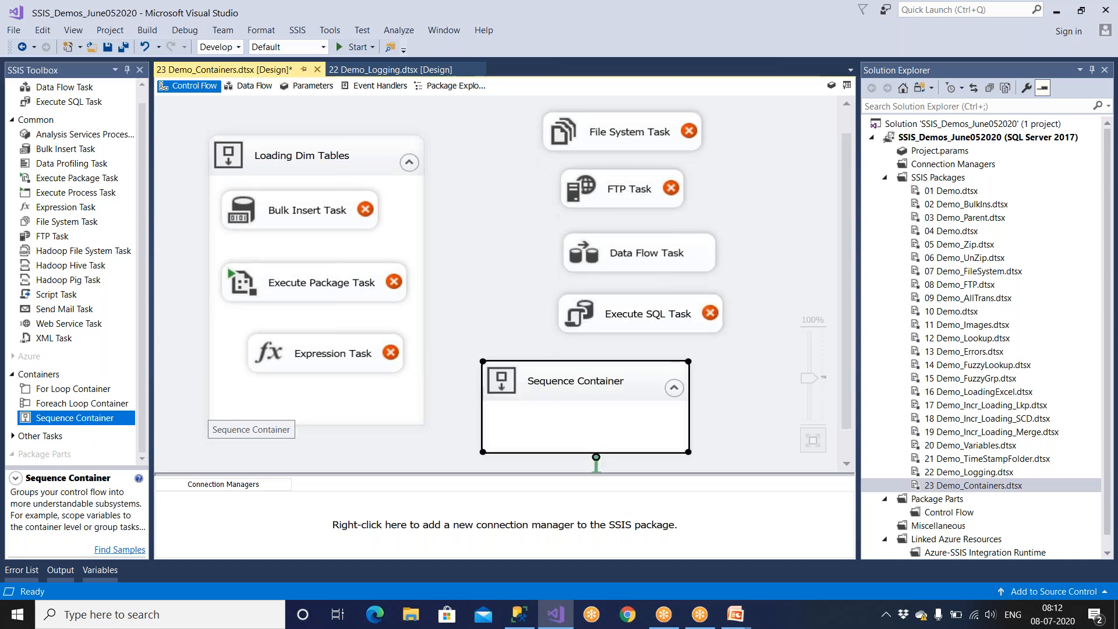
drag(591, 153, 559, 422)
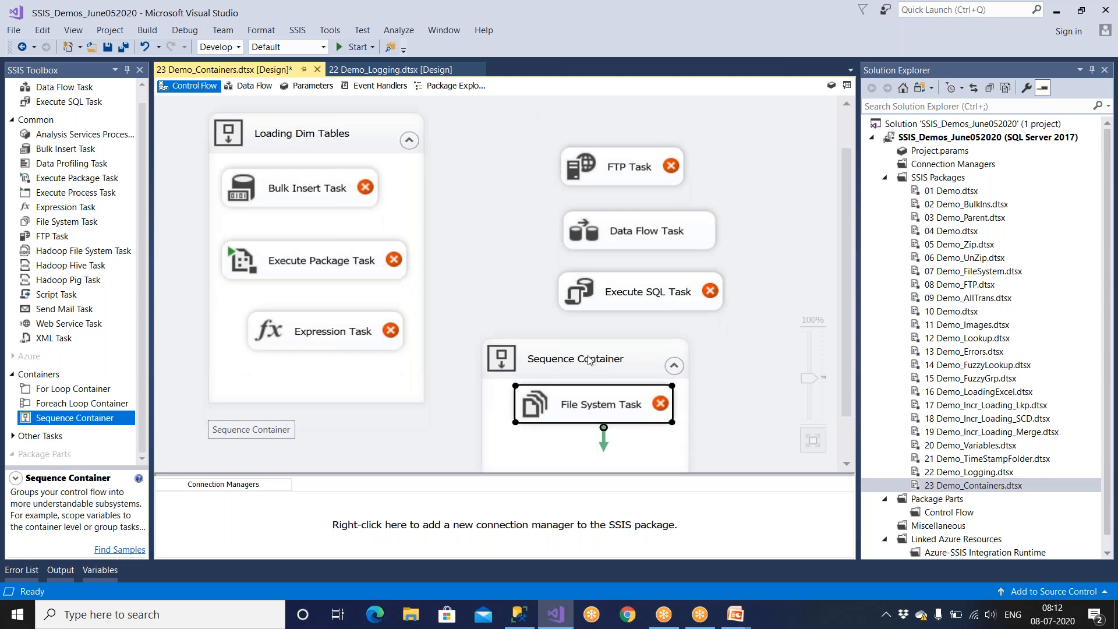
drag(609, 178, 590, 459)
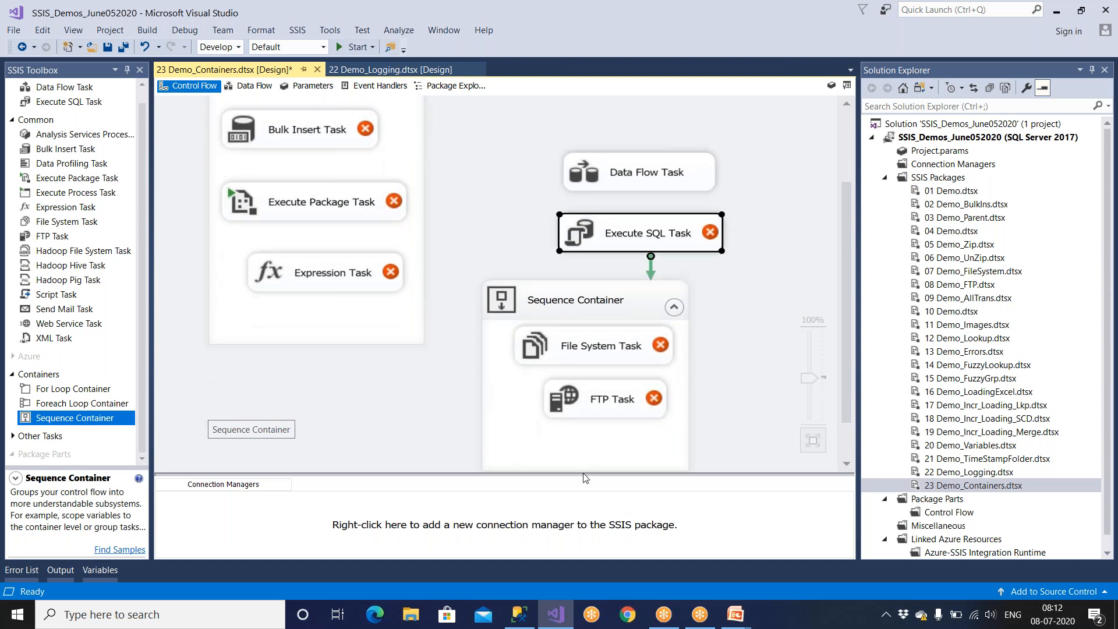
click(631, 171)
drag(631, 170, 598, 449)
drag(638, 224, 588, 469)
Move the second Sequence Container up beside the Loading Dim Tables container.
drag(612, 252, 629, 96)
scroll(613, 226, up, 3)
drag(607, 252, 617, 217)
Rename the second Sequence Container as Loading Fact Tables and roughly align its top edge with the Loading Dim Tables container.
right_click(617, 219)
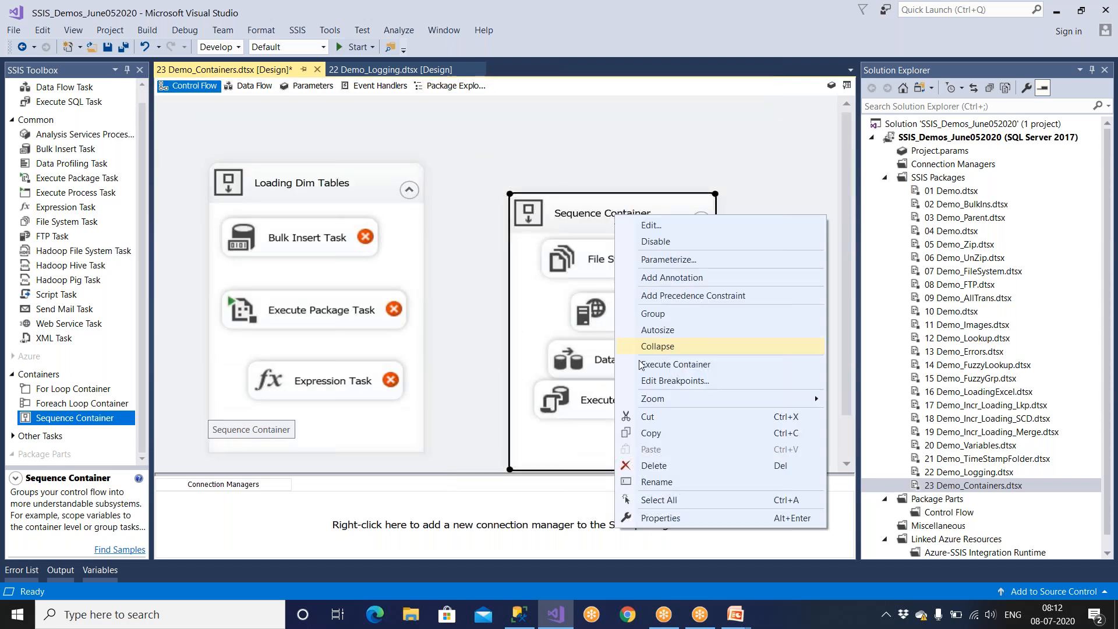
click(680, 484)
text(Loa)
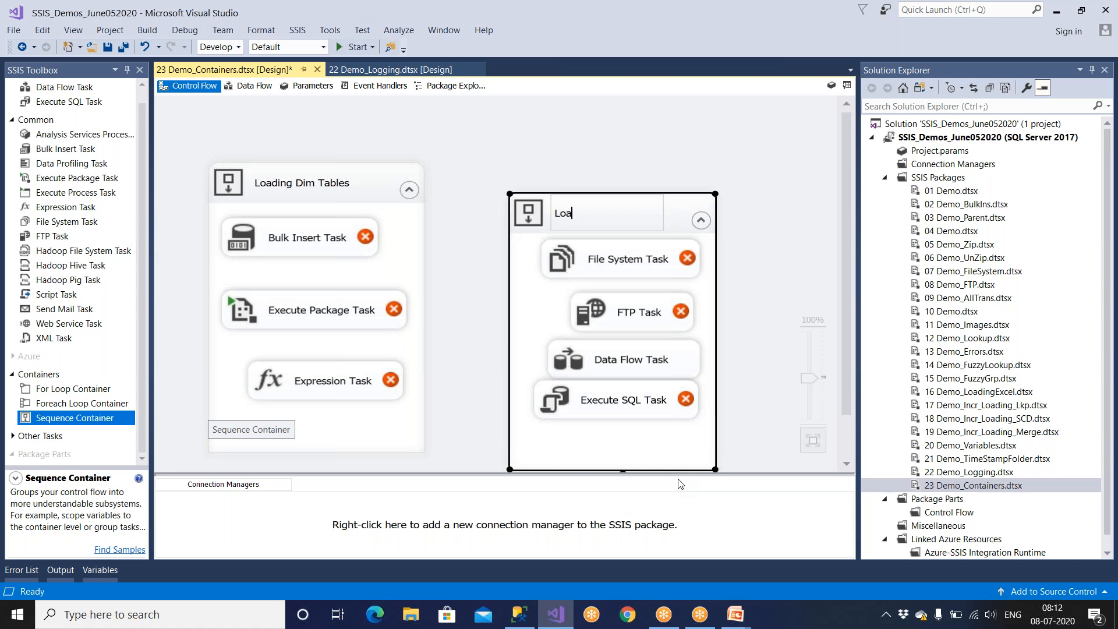
text(ding Fact Tables)
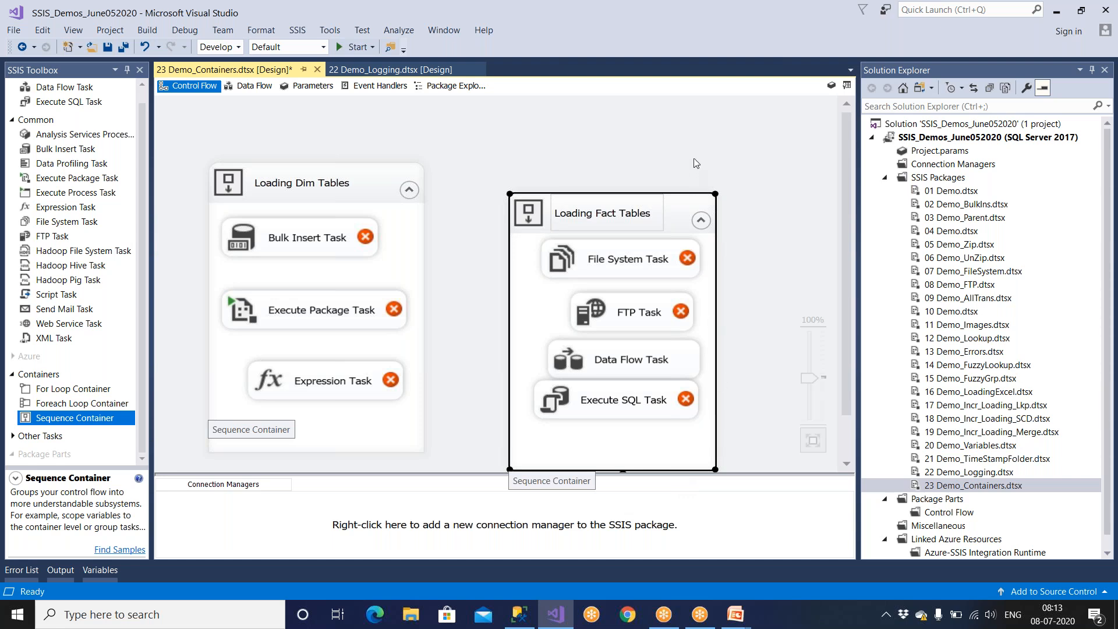
drag(687, 213, 693, 188)
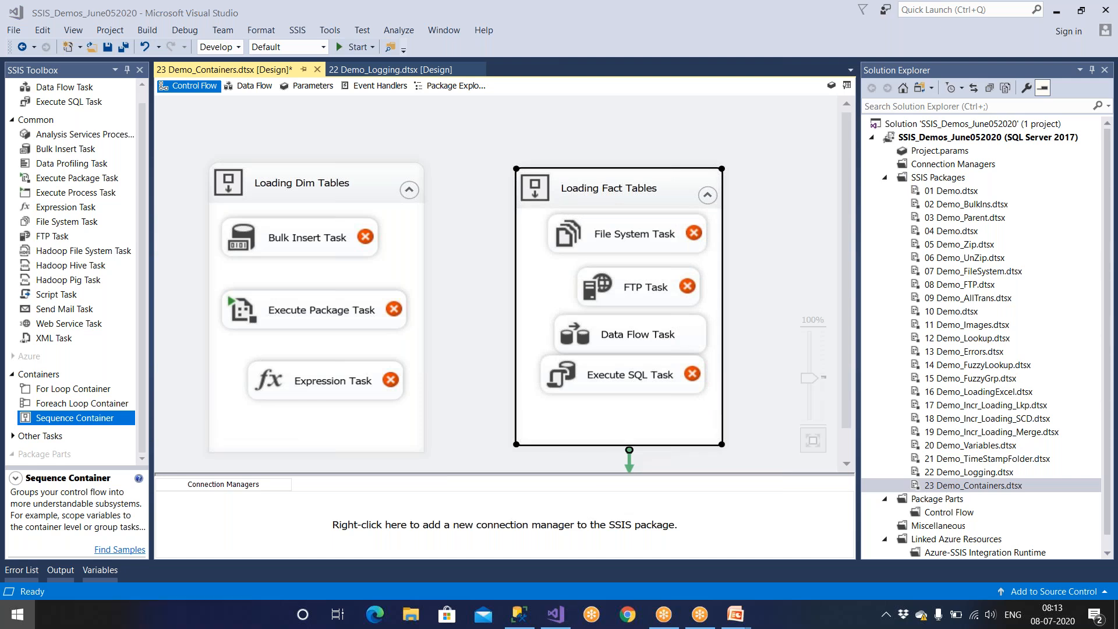
Open Notepad and write the heading "DWH" with a dashed line under it.
click(17, 615)
text(note)
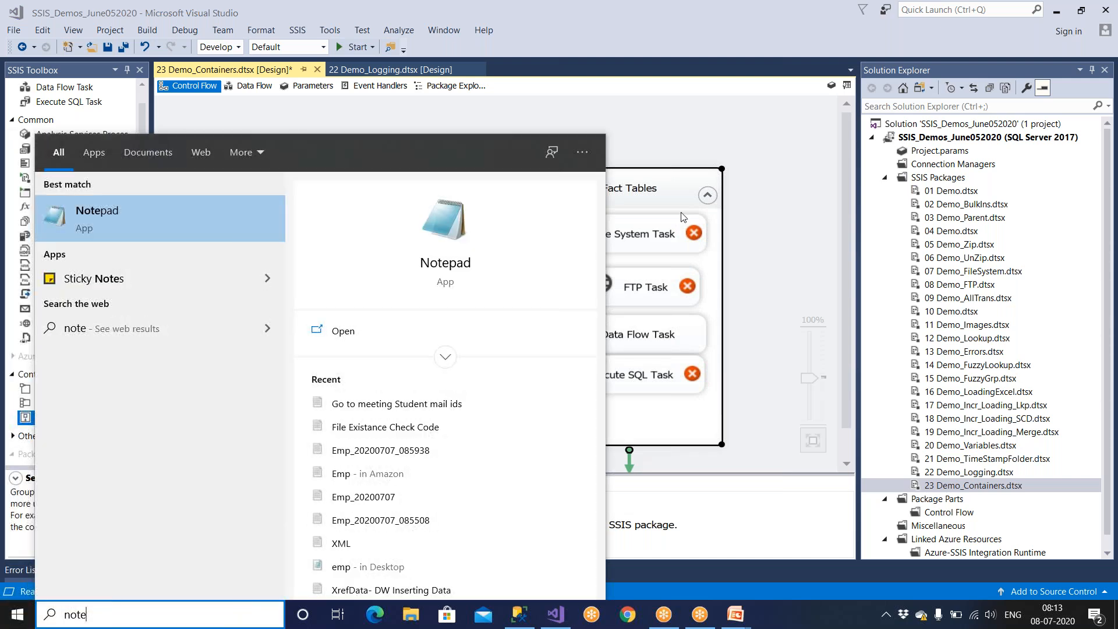
click(193, 235)
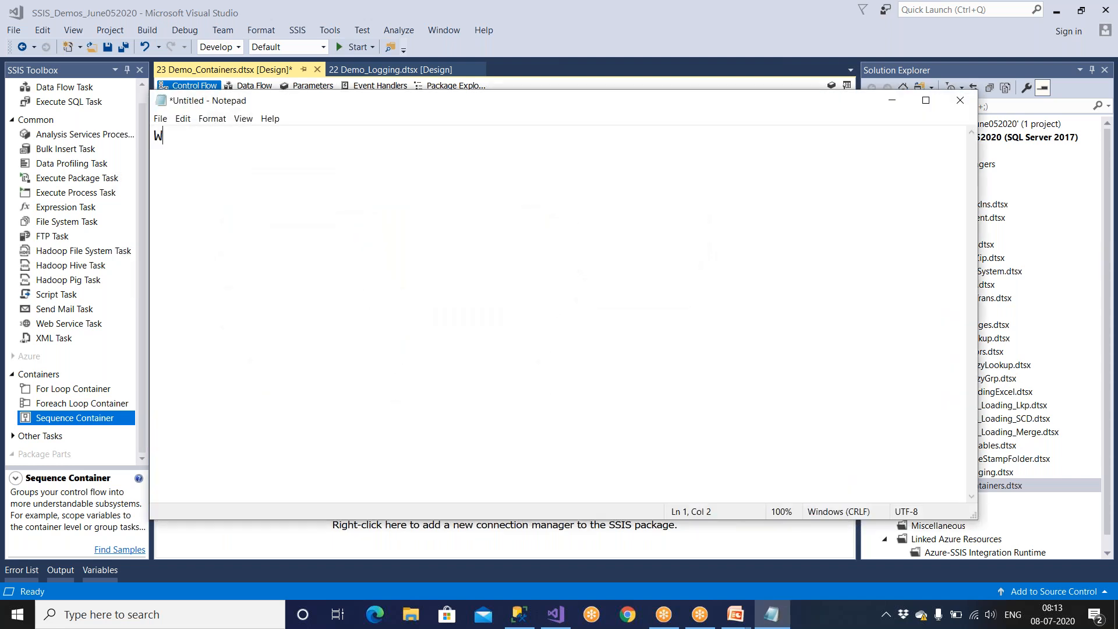
text(DWH ------------------  Al)
Write the question "Qn: How do you load the data to DWH...?" with "Ans:" on the following line.
key(BackSpace)
key(BackSpace)
text(Qn:)
text( How do)
text( you load th)
text(e data to D)
text(WH)
text(...? )
text(Ans:)
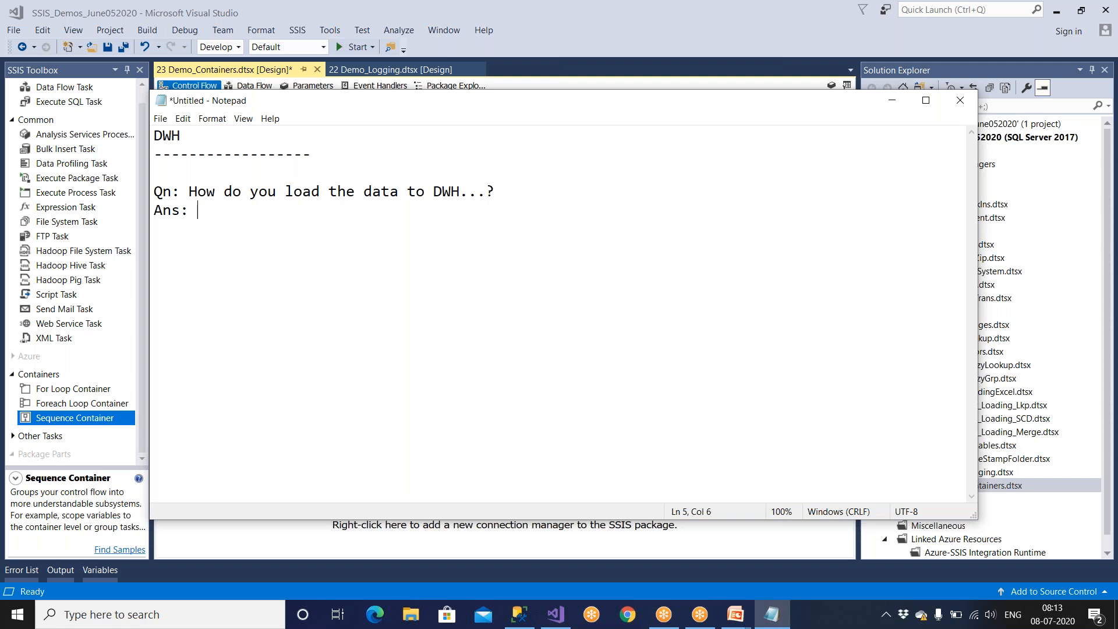
Write the first answer item "1)Load the data into the Dim Tables" and start item "2)" on the line below.
key(Return)
key(Return)
text(1) lo)
key(BackSpace)
key(BackSpace)
key(BackSpace)
text(Load the dara)
key(BackSpace)
key(BackSpace)
text(ta into the Dim ta)
key(BackSpace)
key(BackSpace)
text(Tables)
key(Return)
text(2))
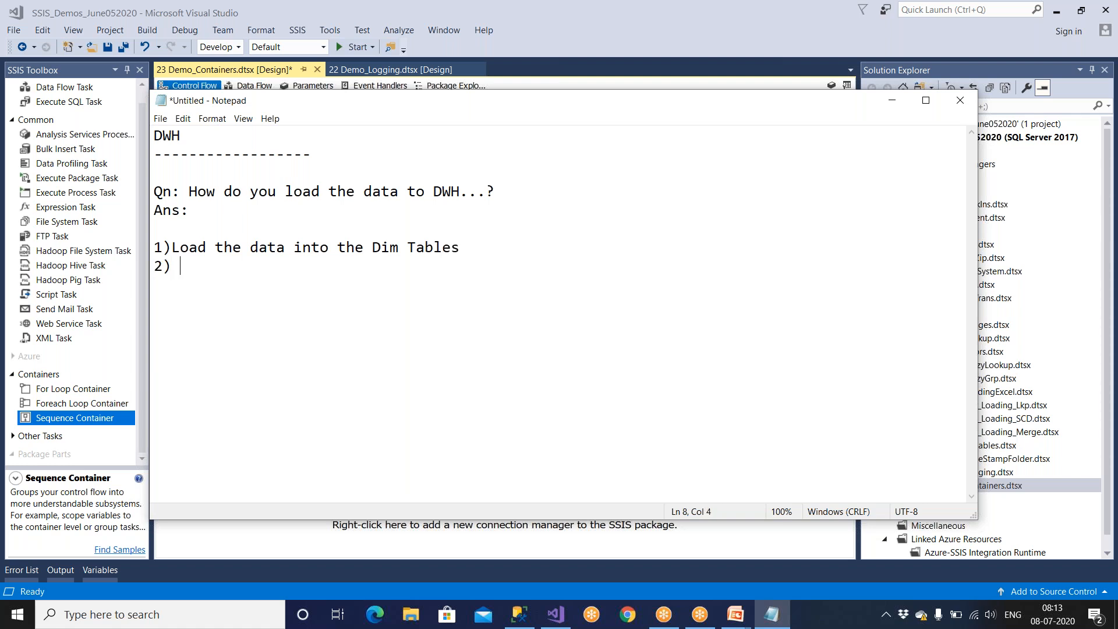
Insert "First, " at the start of item 1's text, with a space after the item number.
key(Up)
text(F)
text(irst,)
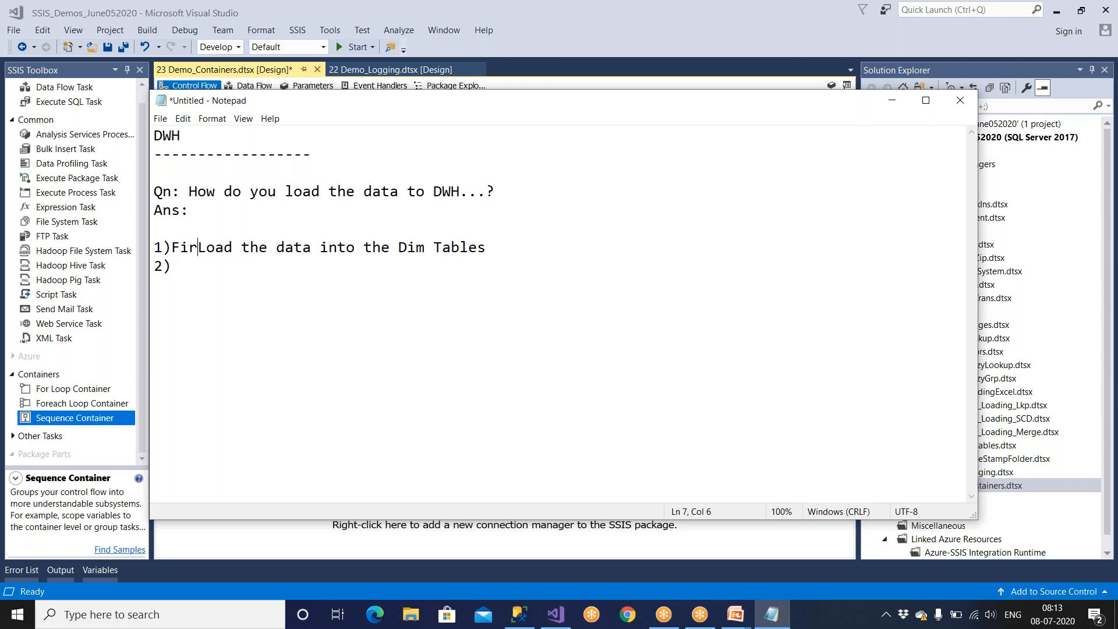
key(Down)
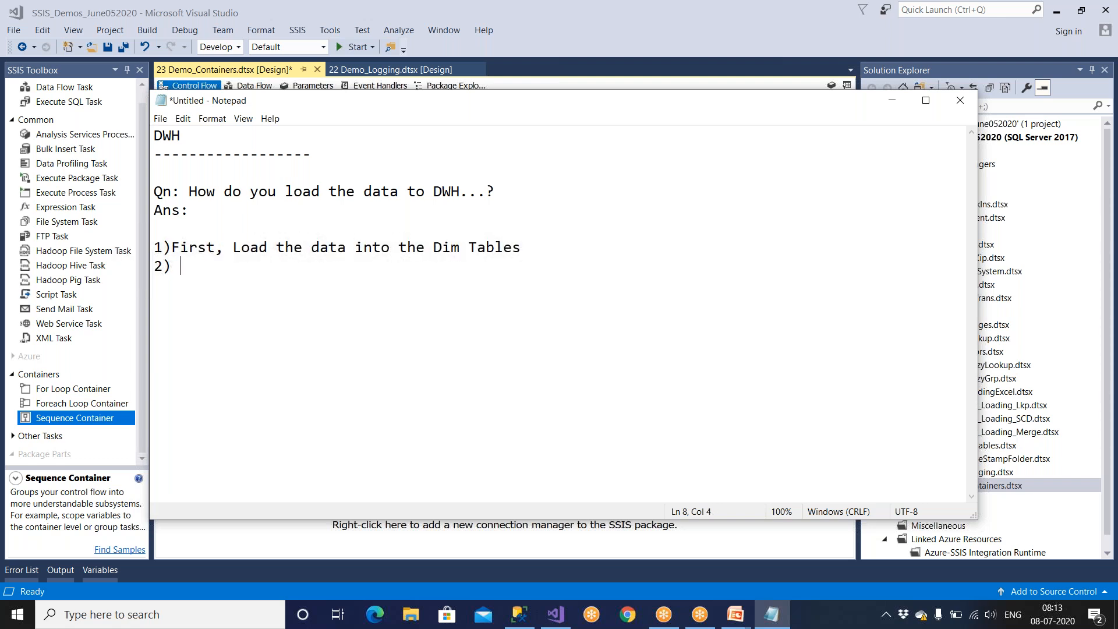
key(Up)
key(Left)
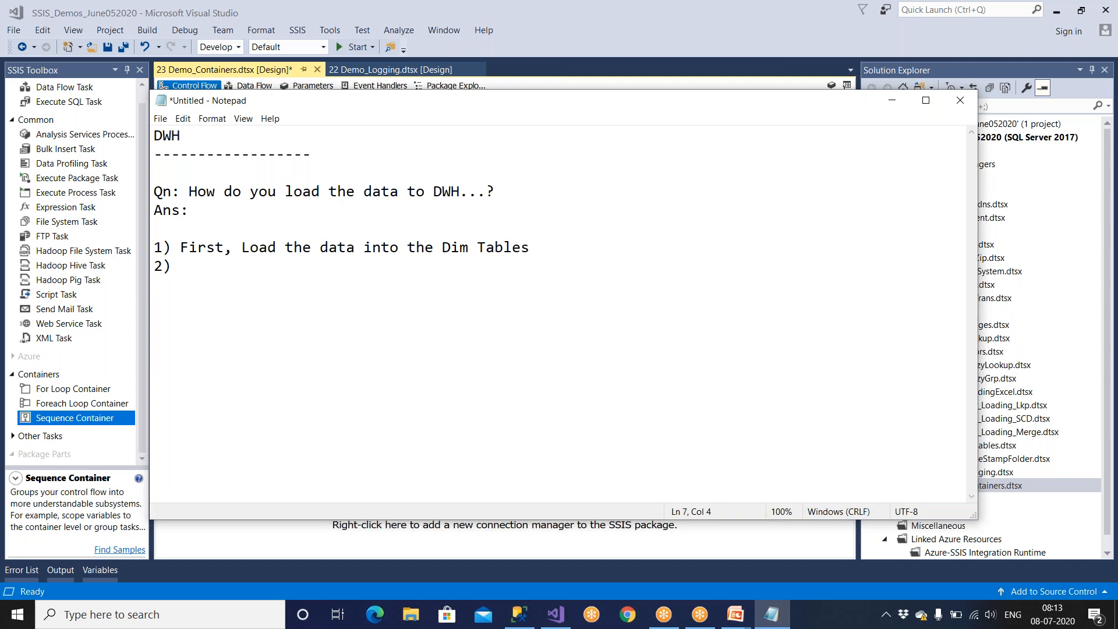
Complete item 2 as "Later, Load the data into the Fact Tables", copying item 1's wording and replacing Dim with Fact.
text(Later,)
key(Up)
key(shift+Right)
key(shift+Right)
key(shift+Right)
key(shift+Right)
key(shift+Right)
key(shift+Right)
key(shift+Right)
key(shift+Right)
key(shift+Right)
key(shift+Right)
key(shift+Right)
key(shift+Right)
key(shift+Right)
key(shift+Right)
key(shift+Right)
key(shift+Right)
key(shift+Right)
key(shift+Right)
key(shift+Right)
key(shift+Right)
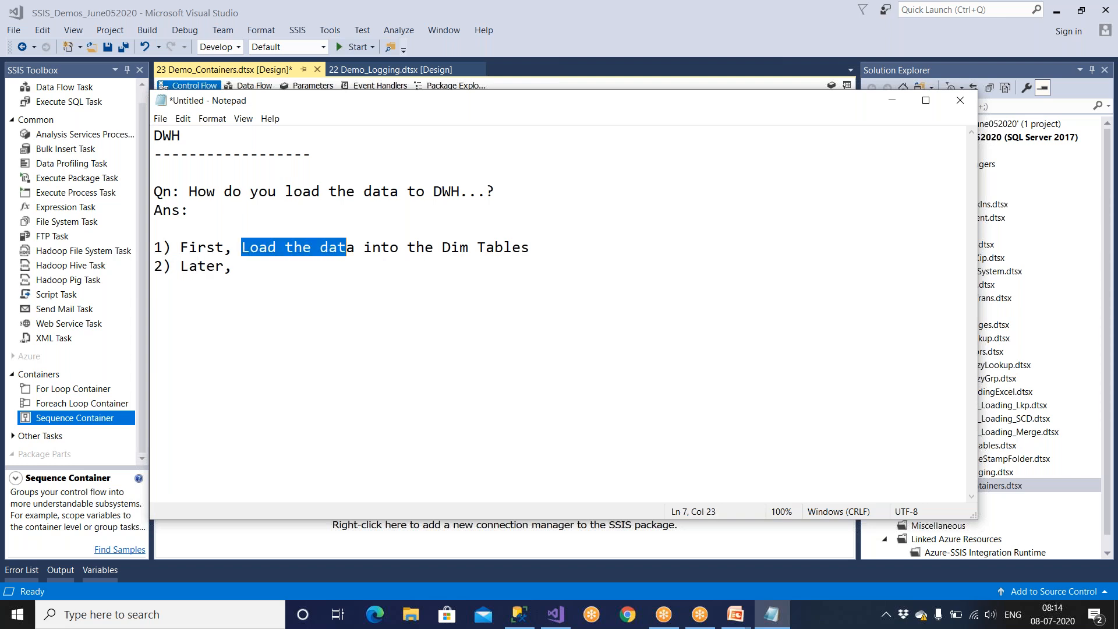
key(shift+Right)
key(shift+Right)
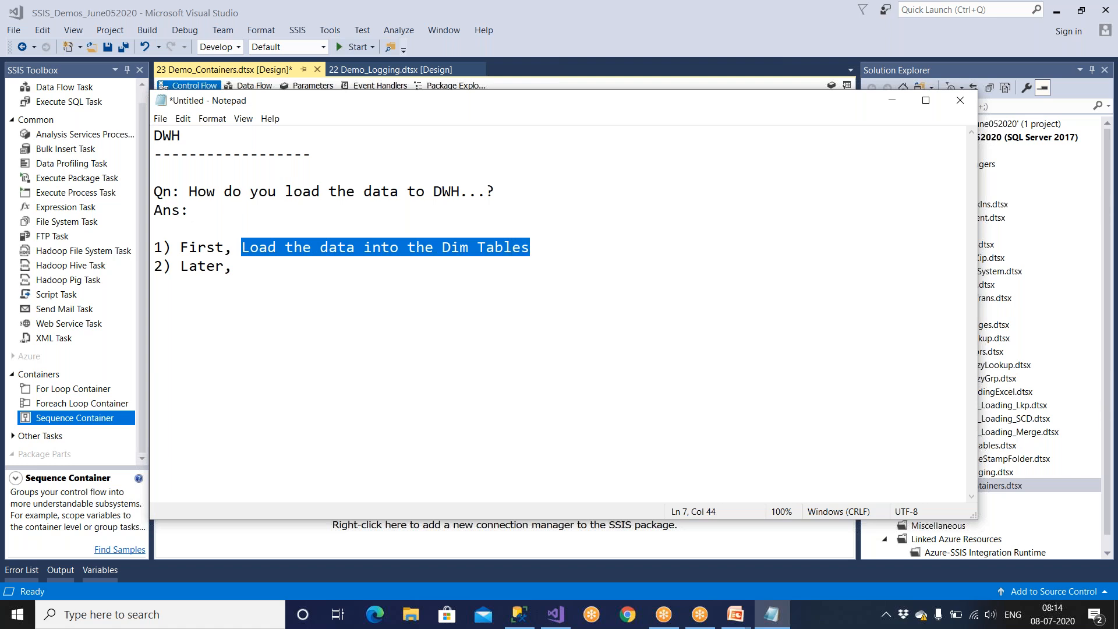
key(ctrl+c)
key(Down)
key(ctrl+v)
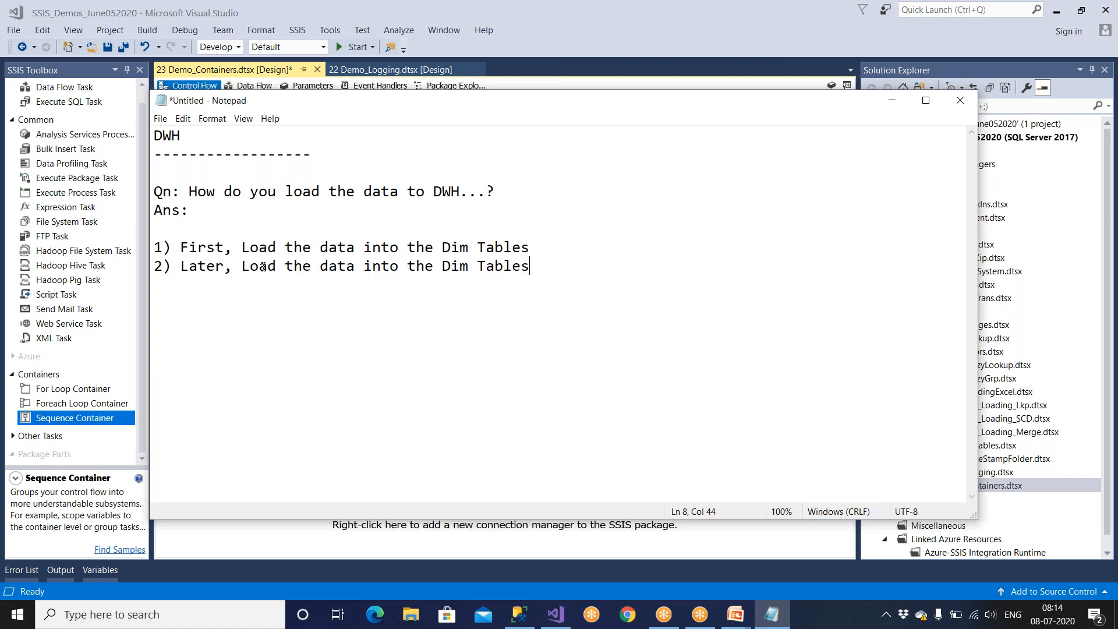
double_click(445, 267)
text(Fact)
Add the question "Why..?" below the two items, separated by blank lines.
click(550, 273)
key(Return)
key(Return)
key(Return)
text(Why)
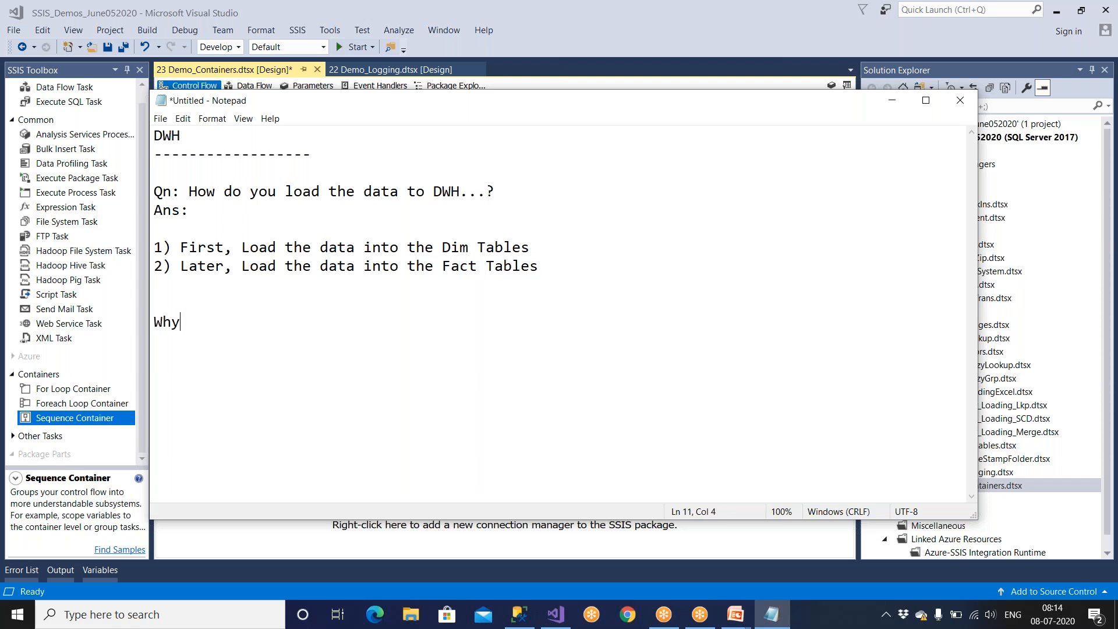
text(..?)
Write the answer "Ans: Dim will have PK and FK will have FK." under the Why question.
key(Return)
text(Ans: Dim will )
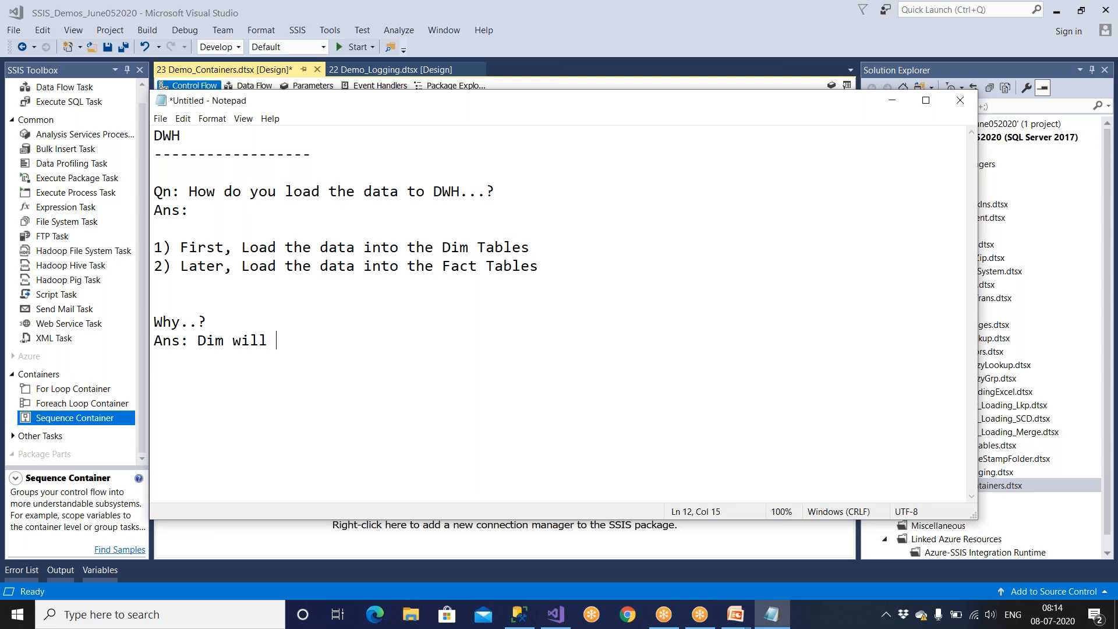
text(have PK and FK will)
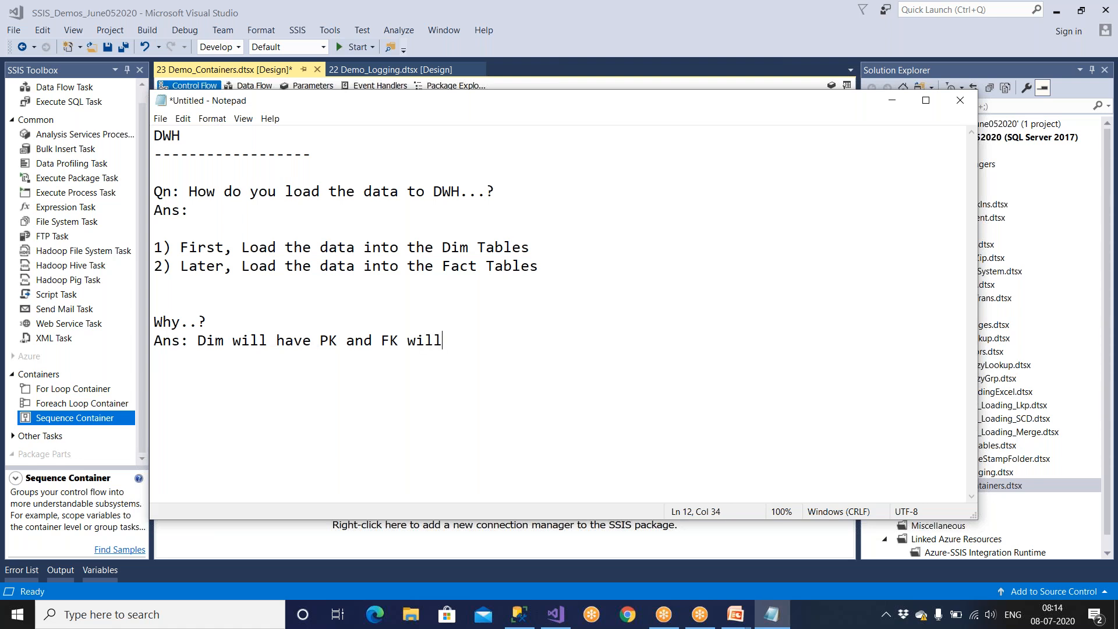
text( have FK)
text(.)
Below the answer, start a Dept table example with a dashed line and the column header "DeptID,Name".
key(Return)
key(Return)
text(Dept)
key(Return)
text(------------------)
key(Return)
text(DeptID)
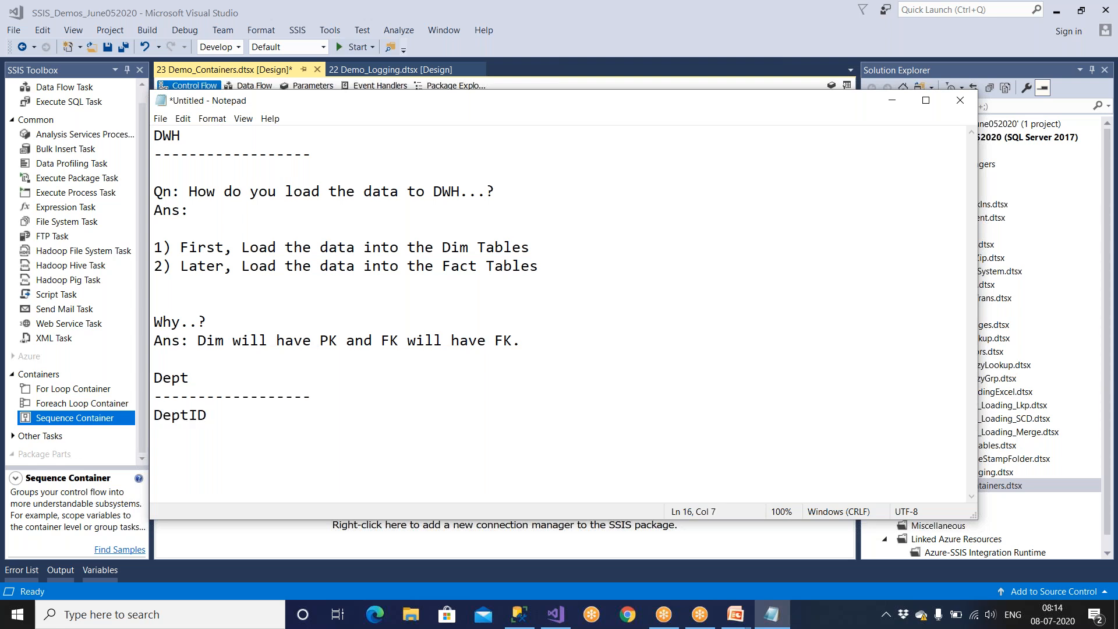
text(,Name)
Add the rows "1,Sales" and "2,Accs" to the Dept example, followed by blank lines.
key(Return)
text(1,Sales)
key(Return)
text(2, A)
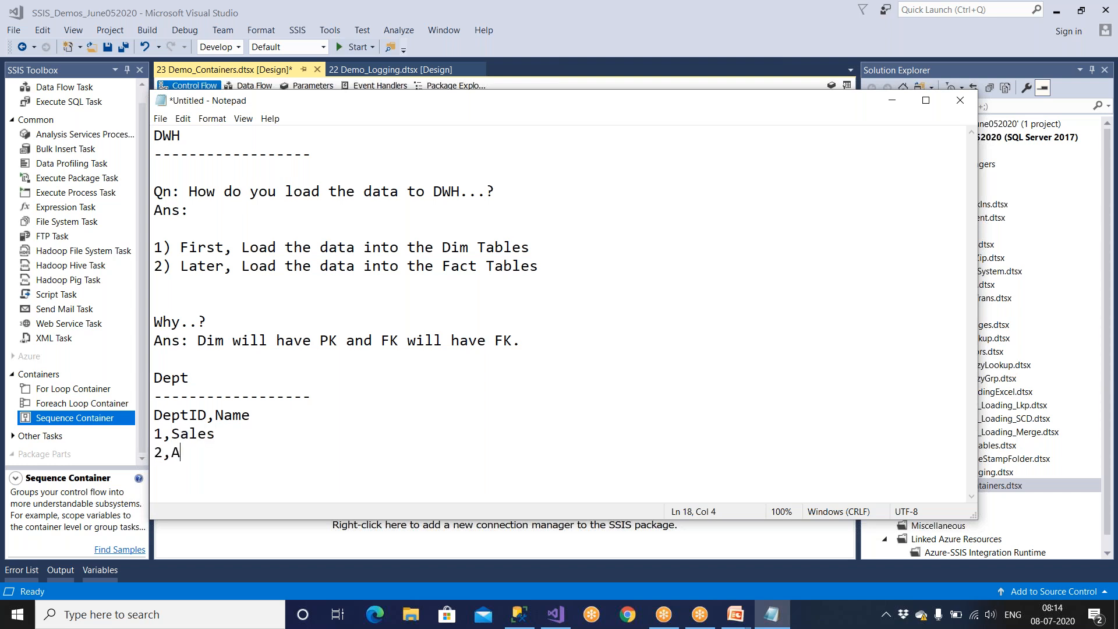
text(ccs)
key(Return)
key(Return)
key(Return)
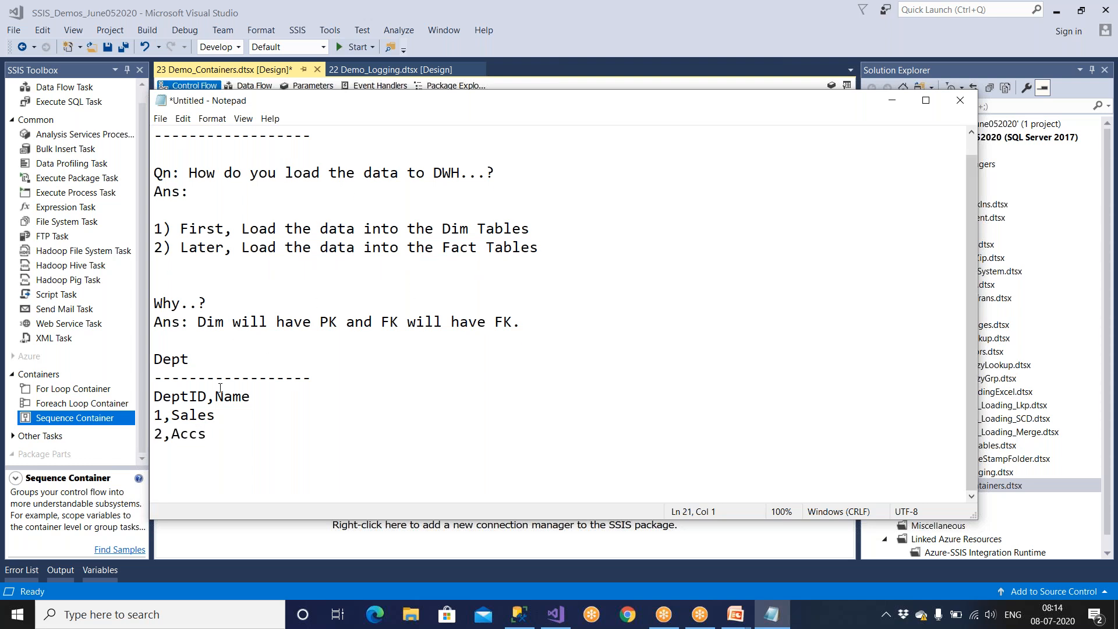
Insert a dashed line between the DeptID,Name header and the Dept rows.
triple_click(189, 396)
click(284, 395)
key(Return)
text(----------------------)
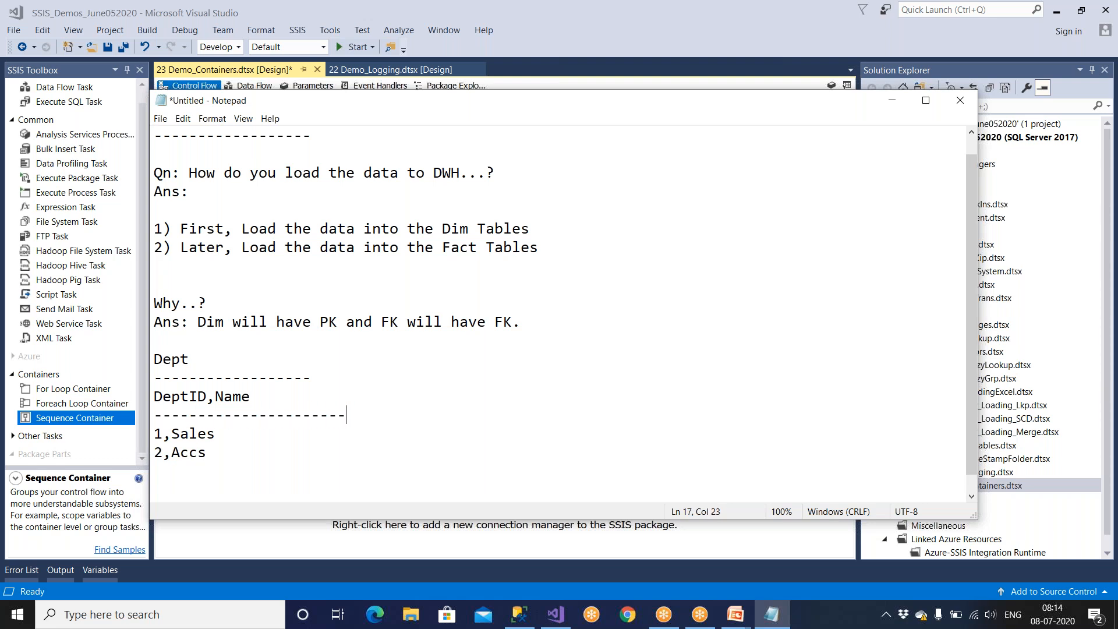
Insert the label "PK" on its own line directly above the DeptID,Name header.
triple_click(191, 397)
click(308, 379)
key(Return)
text(PK)
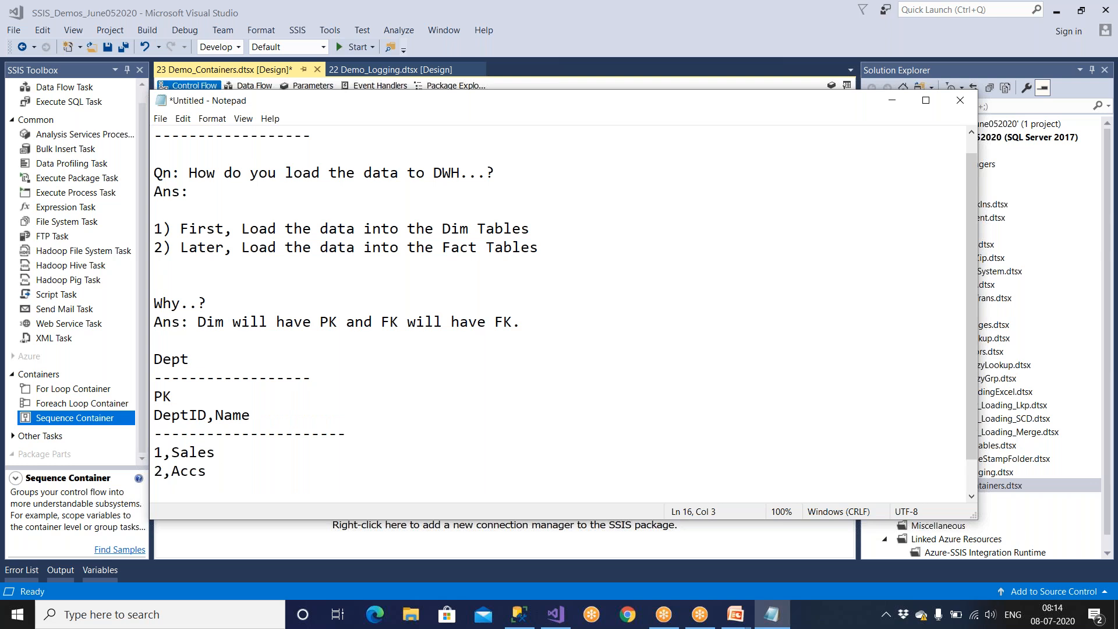
Maximize the Notepad window and add an "Emp" heading with a dashed line at the end of the notes.
double_click(513, 105)
key(ctrl+End)
key(Return)
key(Return)
text(Emp)
key(Return)
text(---------------------)
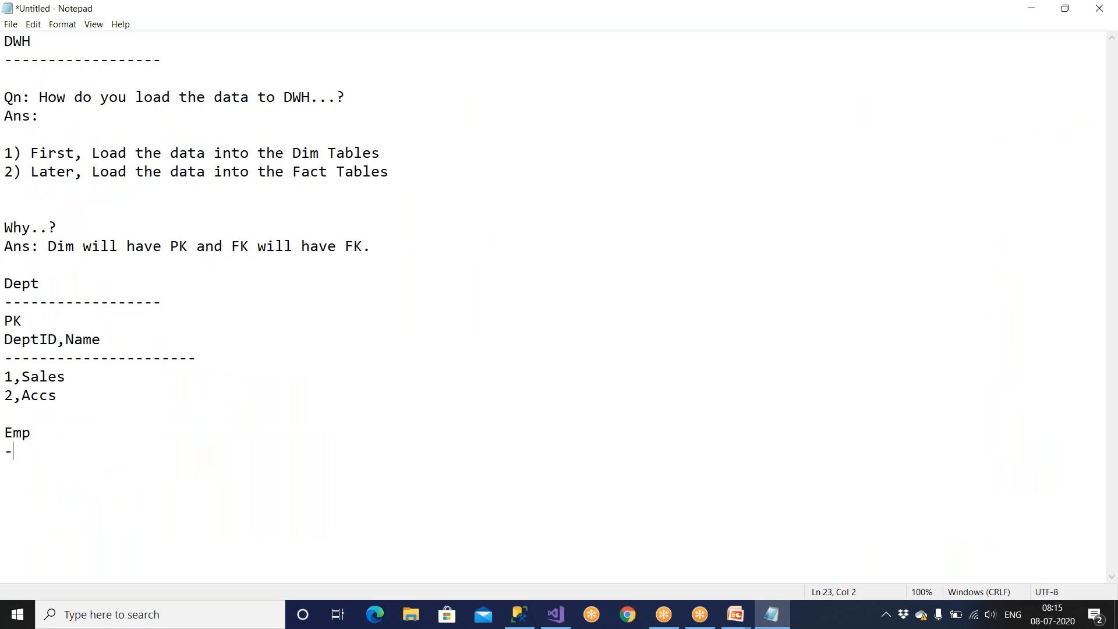
Add the column header "eid,name,deptid" under the Emp heading, followed by a dashed line.
key(Return)
text(eid,nme)
key(BackSpace)
key(BackSpace)
text(ame,deptid )
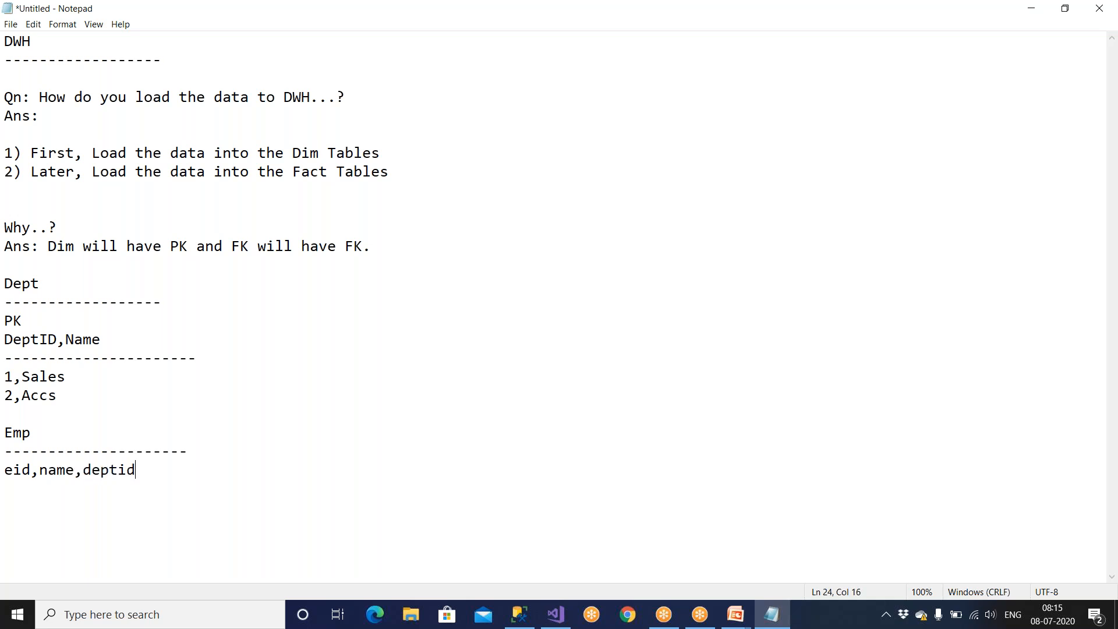
text(------------------------)
Insert a line above the Emp column header with the label "Pk" over eid and "FK" over deptid.
click(200, 453)
key(Return)
text(Pk )
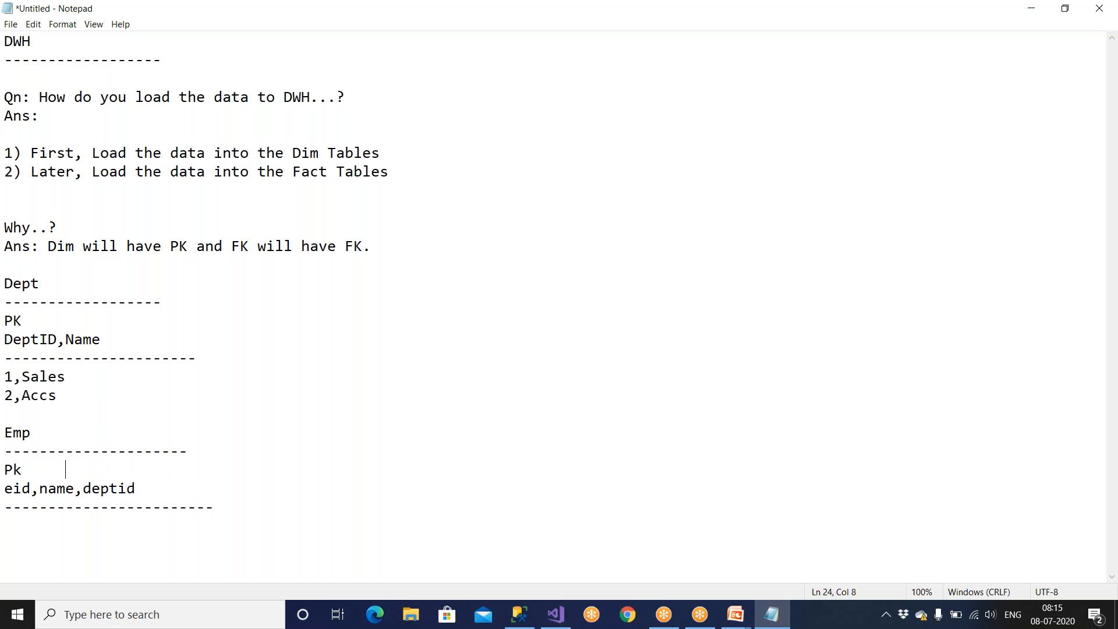
text(       FK)
Add a first Emp row with eid 1001, the employee's first name and deptid 2.
key(Return)
text(1. JOhn)
key(BackSpace)
key(BackSpace)
key(BackSpace)
key(BackSpace)
key(BackSpace)
key(BackSpace)
key(BackSpace)
text(10101)
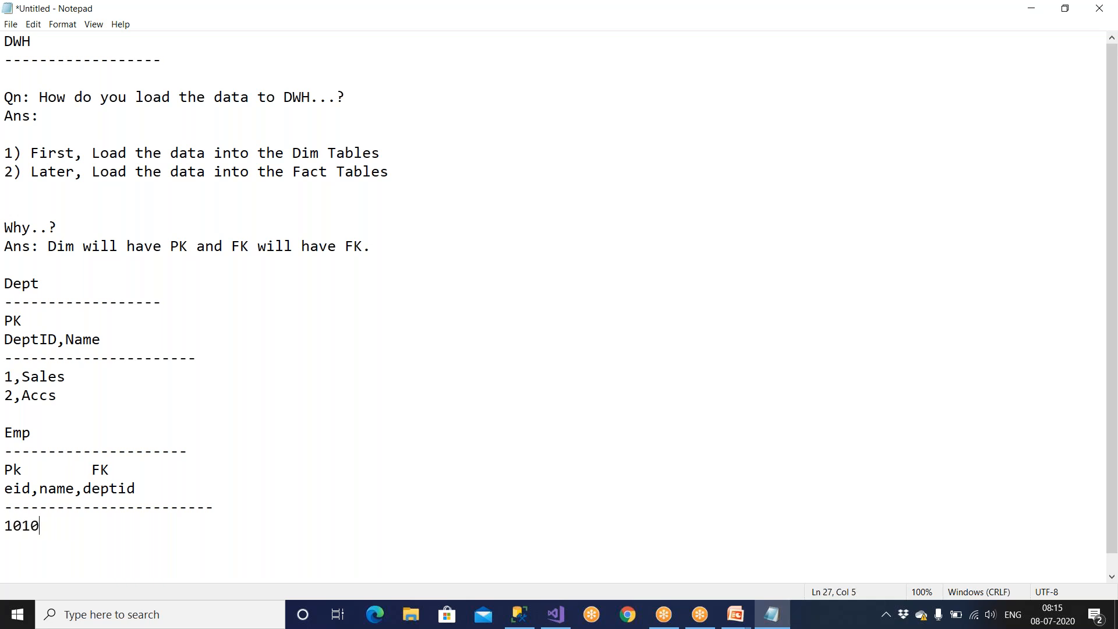
key(BackSpace)
key(BackSpace)
key(BackSpace)
text(01, John,)
drag(14, 397, 5, 396)
click(123, 519)
text(2)
Compare the deptid foreign key in the Emp example with the primary key values of the Dept rows.
drag(85, 491, 143, 490)
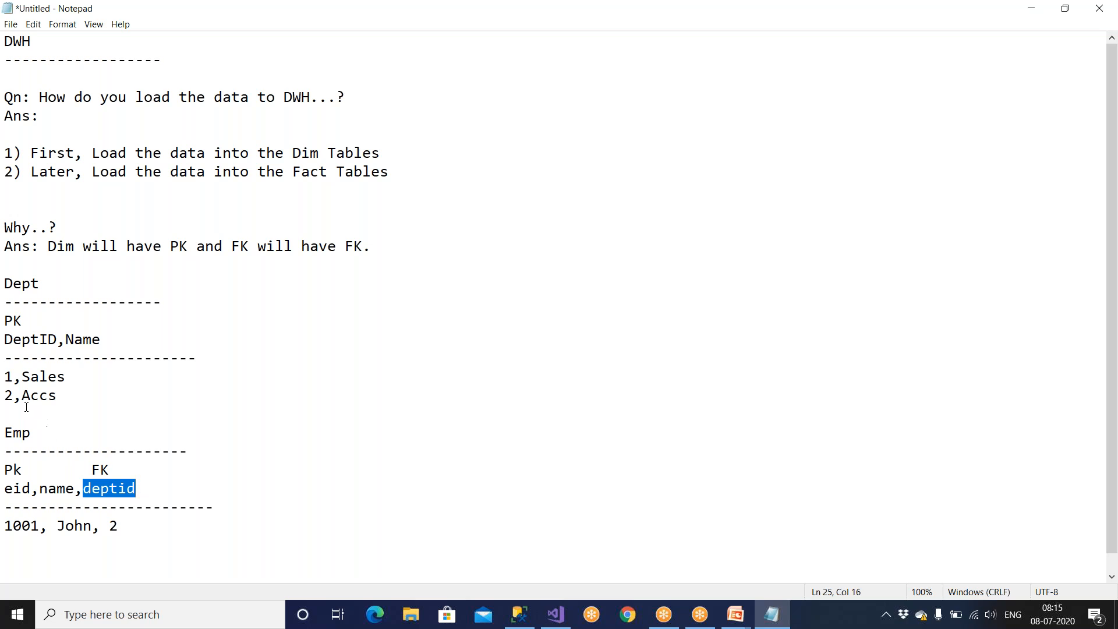
click(11, 397)
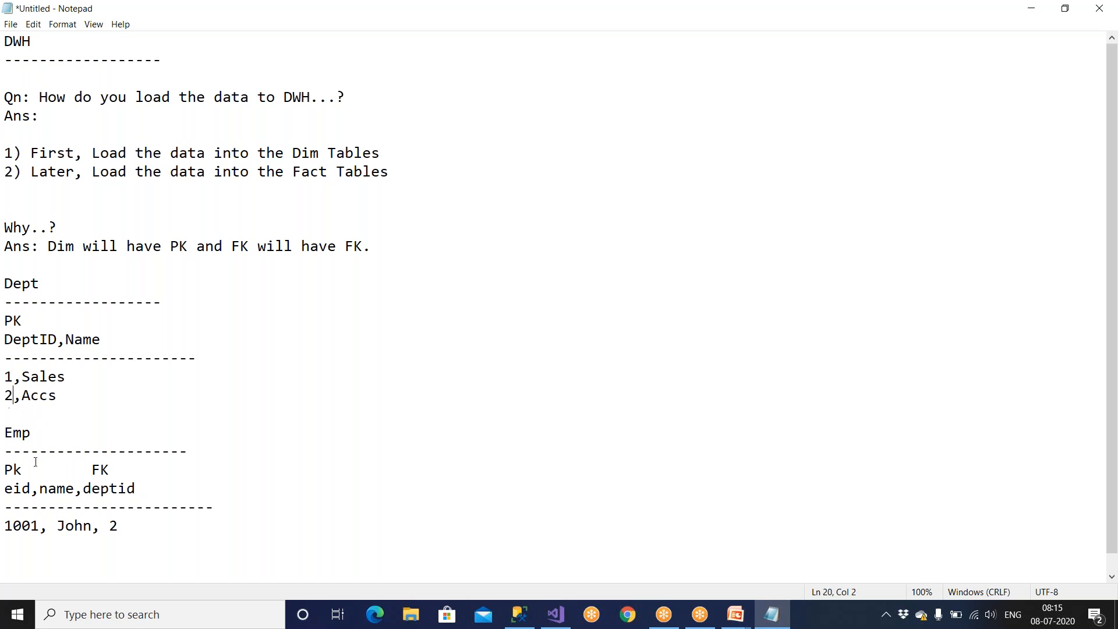
double_click(23, 325)
drag(88, 469, 123, 467)
drag(110, 527, 123, 527)
click(123, 527)
double_click(122, 528)
drag(14, 378, 6, 401)
drag(121, 528, 4, 528)
Add a second Emp row with eid 1002, the employee's first name and deptid 3.
click(133, 532)
scroll(136, 531, down, 1)
key(Return)
text(1)
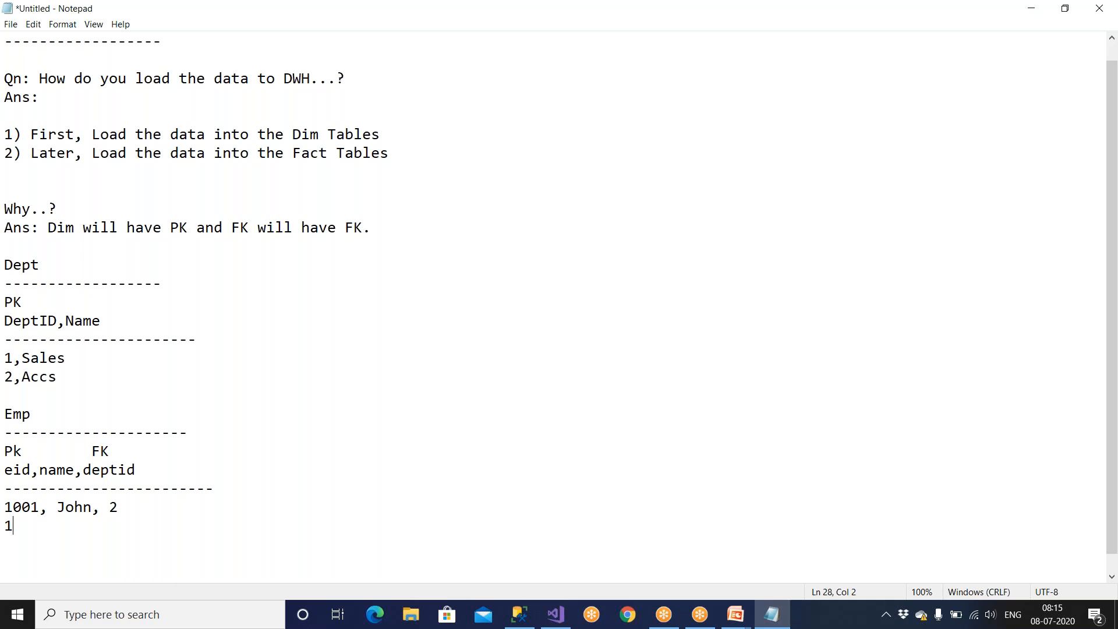
text(002, Kamal, 3)
Check the deptid of the 1002 Emp row against the DeptID values in the Dept example.
drag(119, 527, 131, 528)
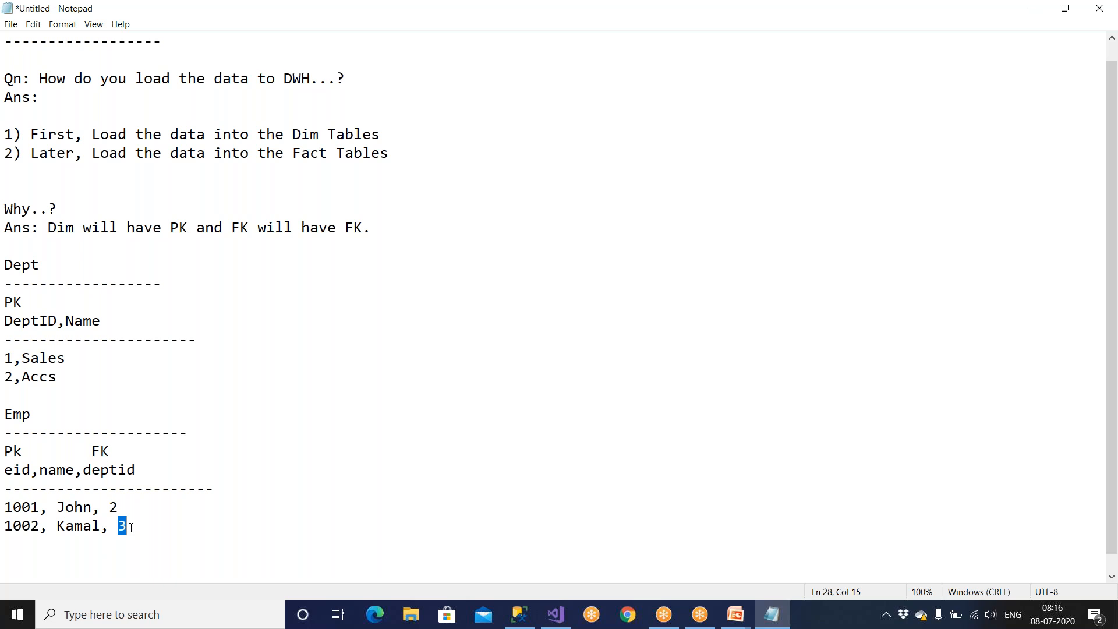
drag(12, 357, 5, 377)
drag(119, 527, 131, 528)
drag(57, 378, 6, 301)
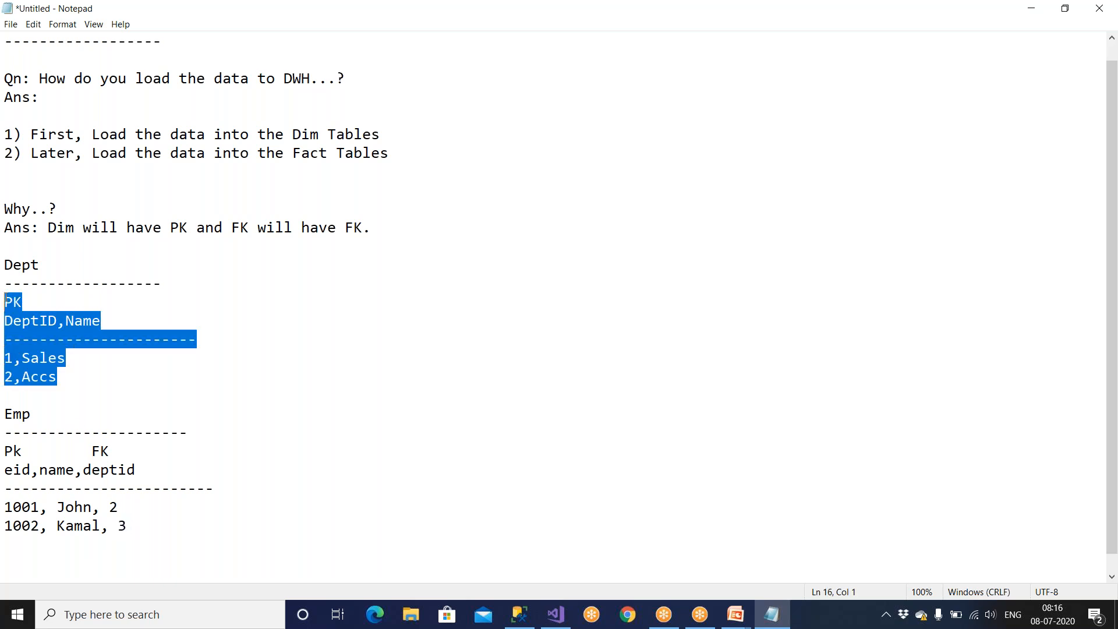
click(22, 338)
drag(83, 452, 138, 465)
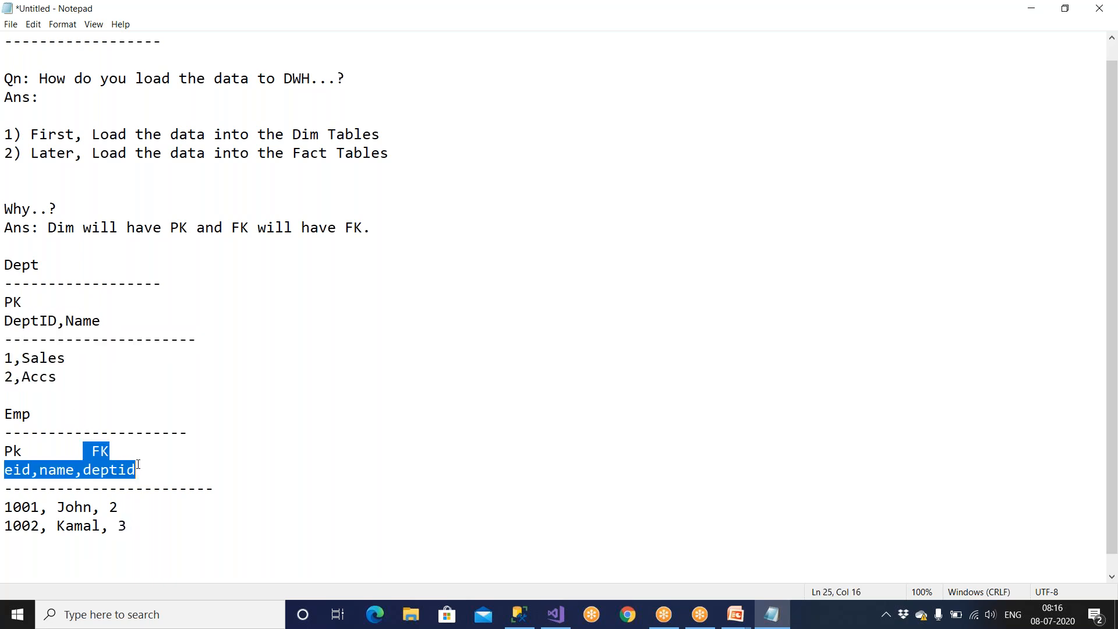
click(123, 525)
drag(21, 377, 48, 377)
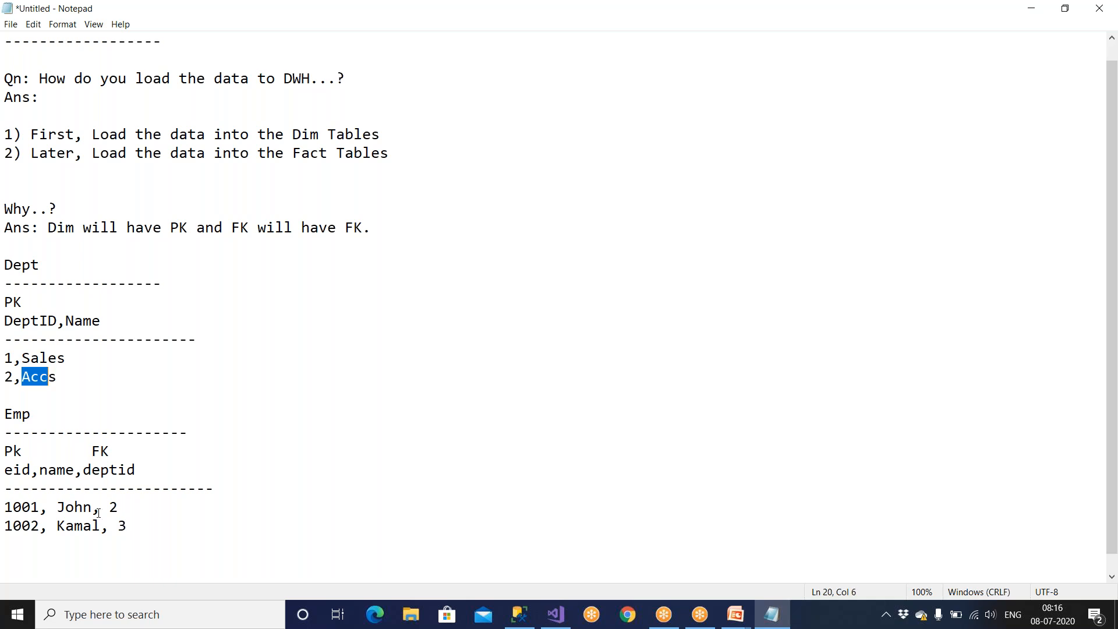
drag(140, 526, 6, 508)
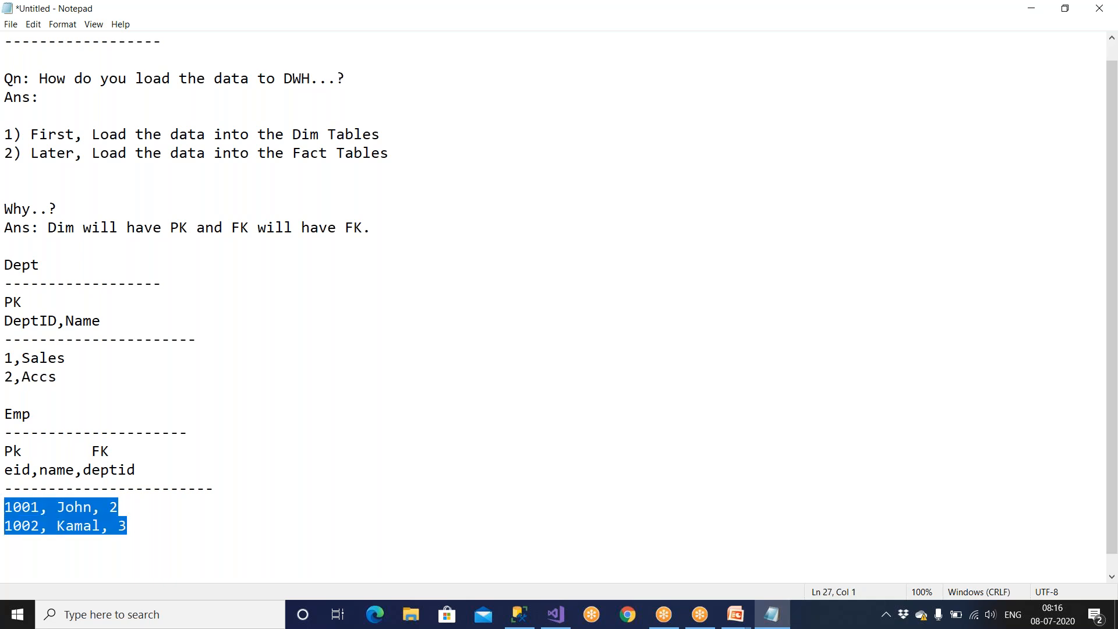
Delete the 1002 row from the Emp example.
click(128, 526)
drag(128, 526, 6, 526)
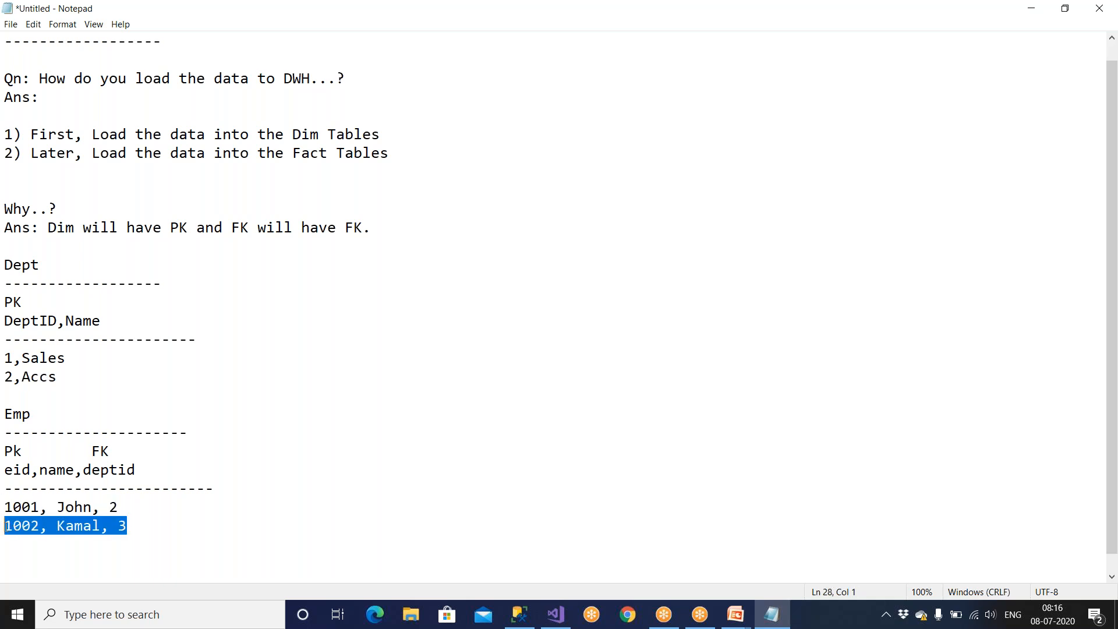
key(Delete)
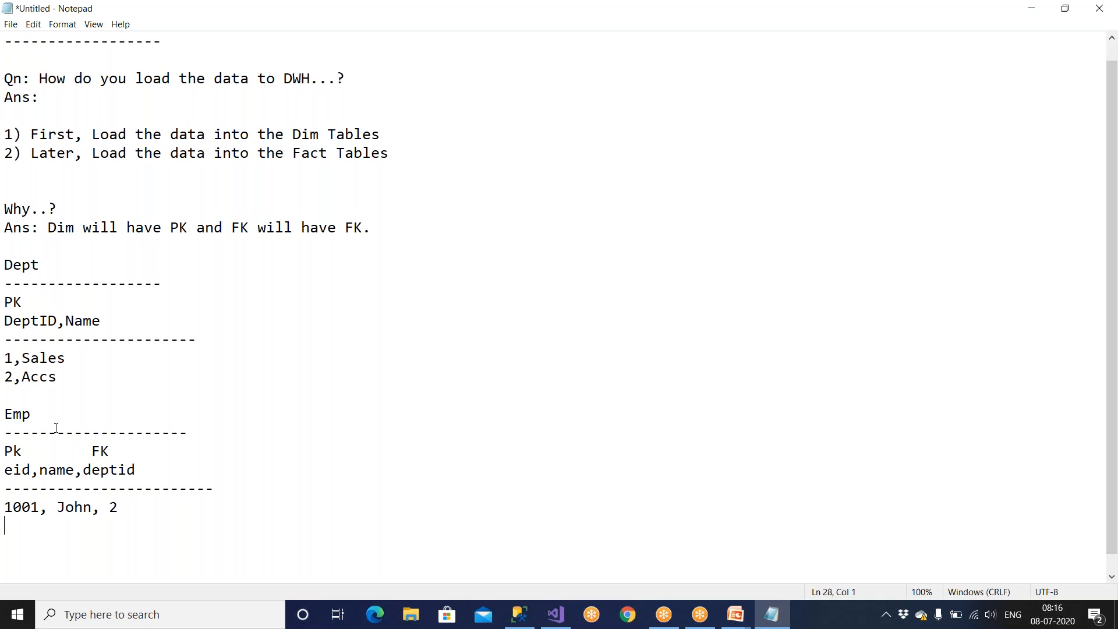
Examine how the FK column of the Emp example depends on the rows in Dept.
drag(90, 449, 161, 488)
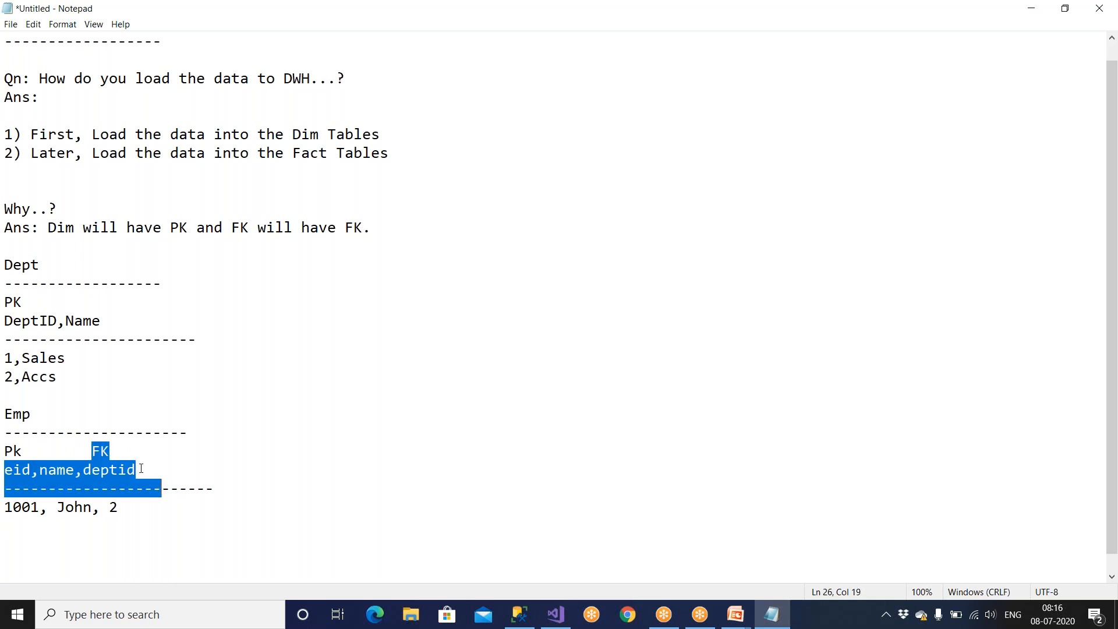
drag(63, 381, 5, 340)
click(75, 392)
key(Left)
shift+click(6, 358)
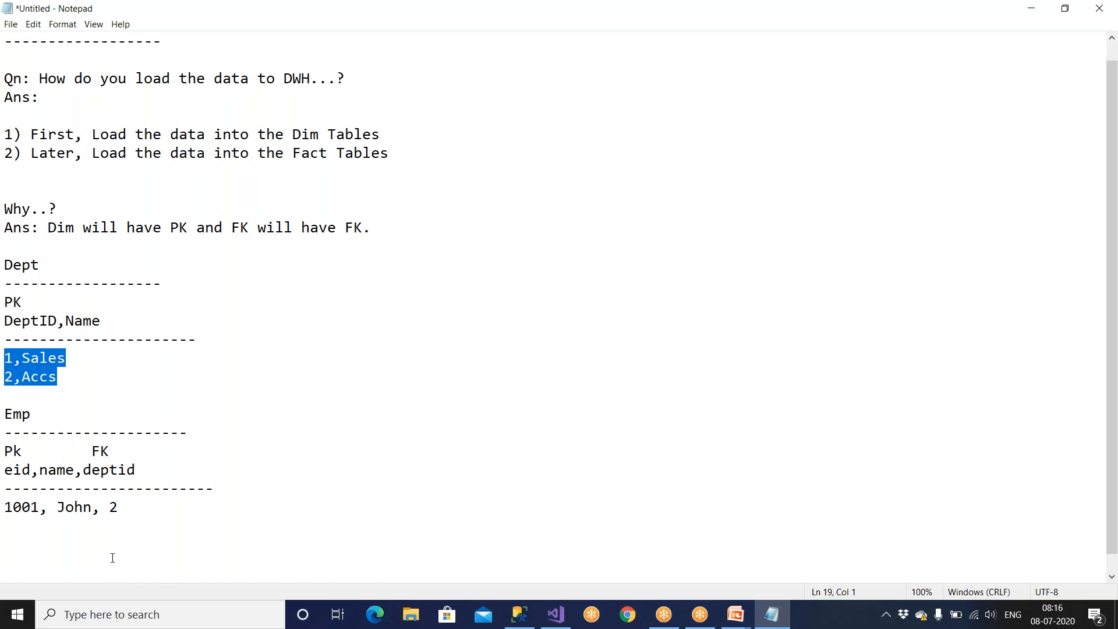
drag(135, 507, 38, 431)
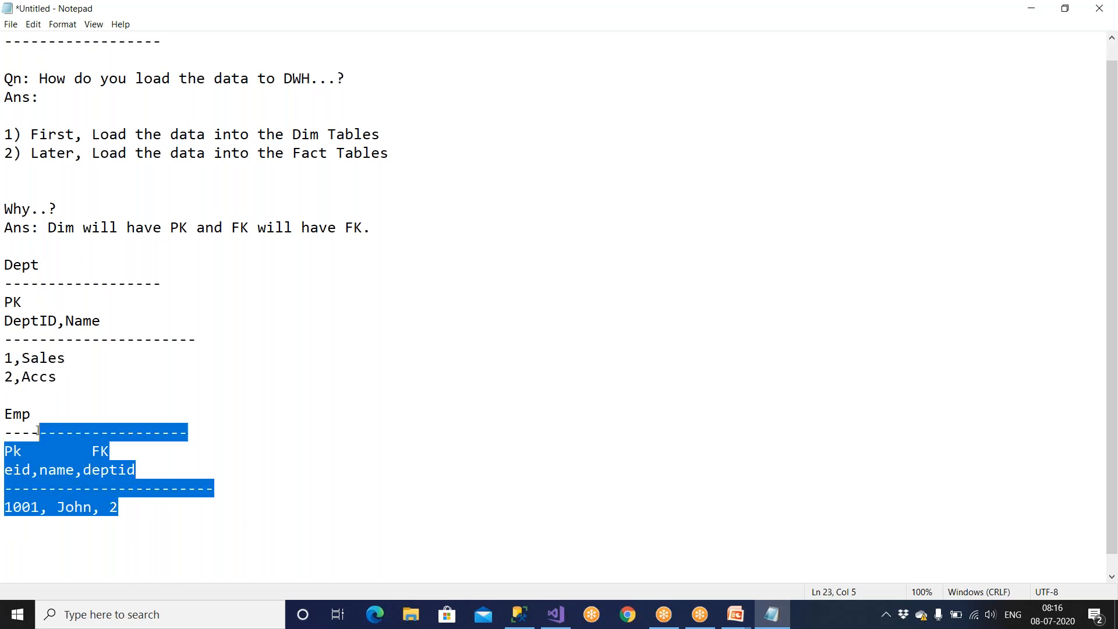
click(119, 499)
drag(57, 378, 199, 344)
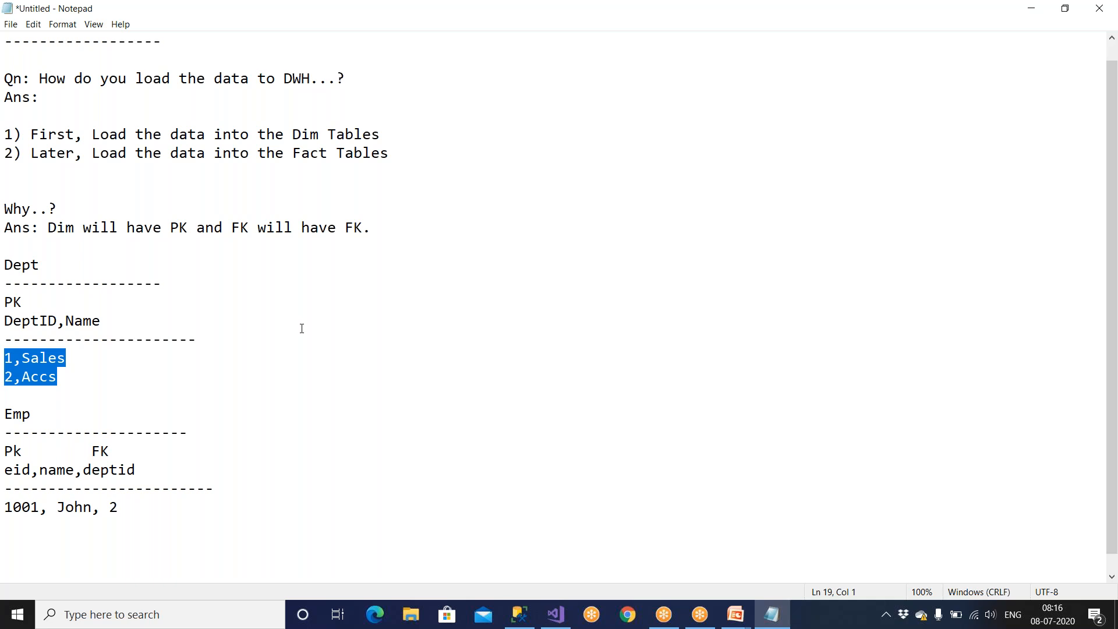
Relate the "Dim Tables" load-order note to the Dept primary key and the Emp row.
drag(287, 134, 397, 130)
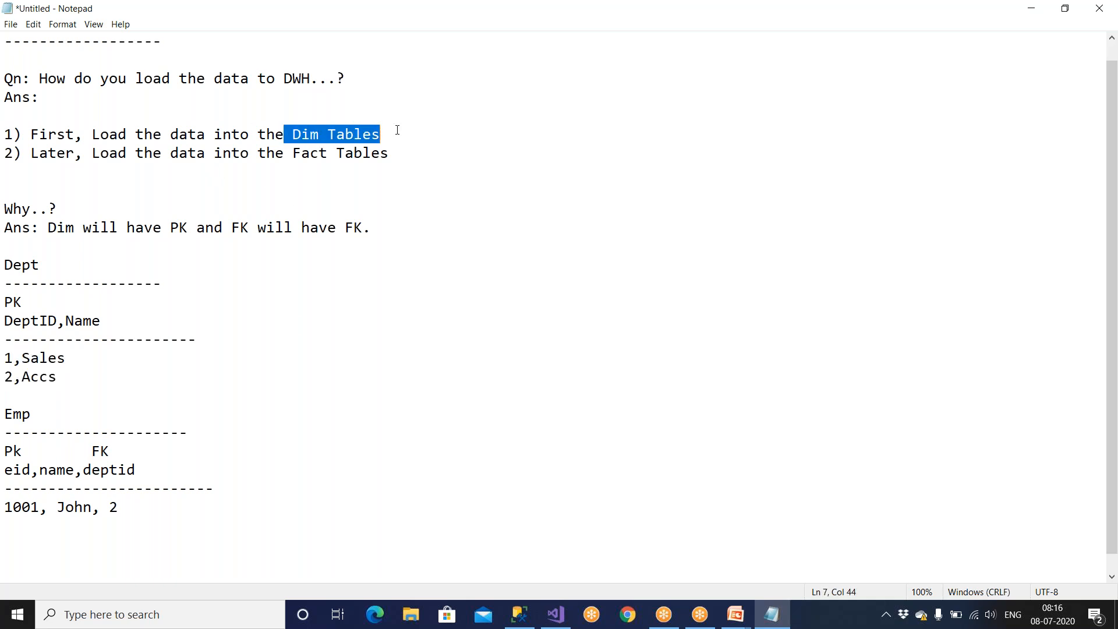
click(6, 415)
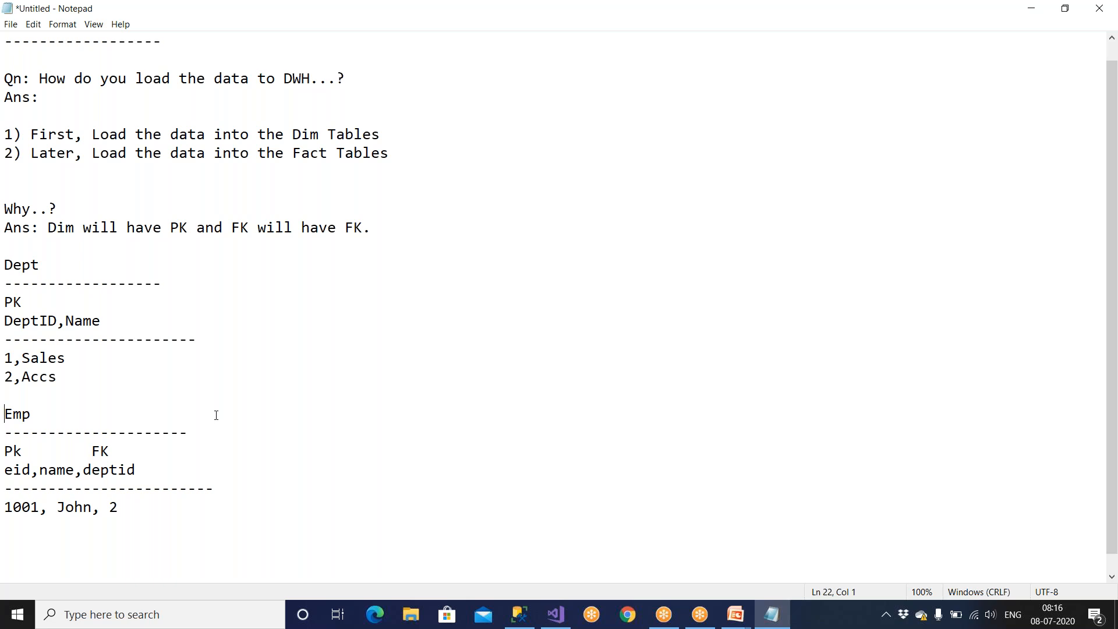
drag(109, 511, 118, 506)
click(118, 518)
drag(73, 384, 5, 339)
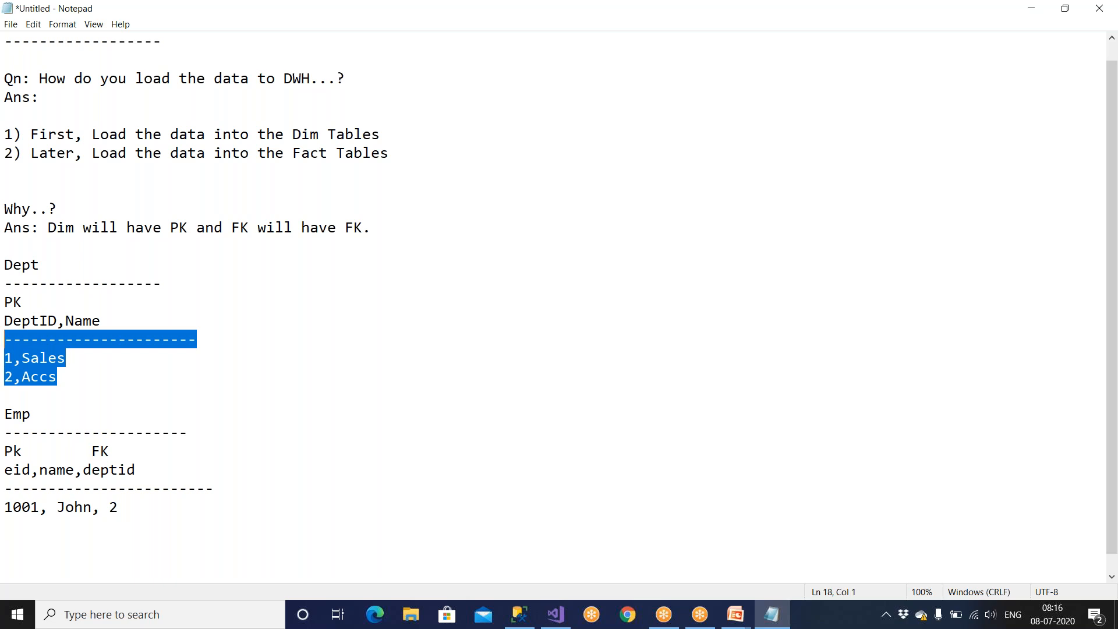
drag(128, 521, 83, 488)
drag(292, 134, 420, 126)
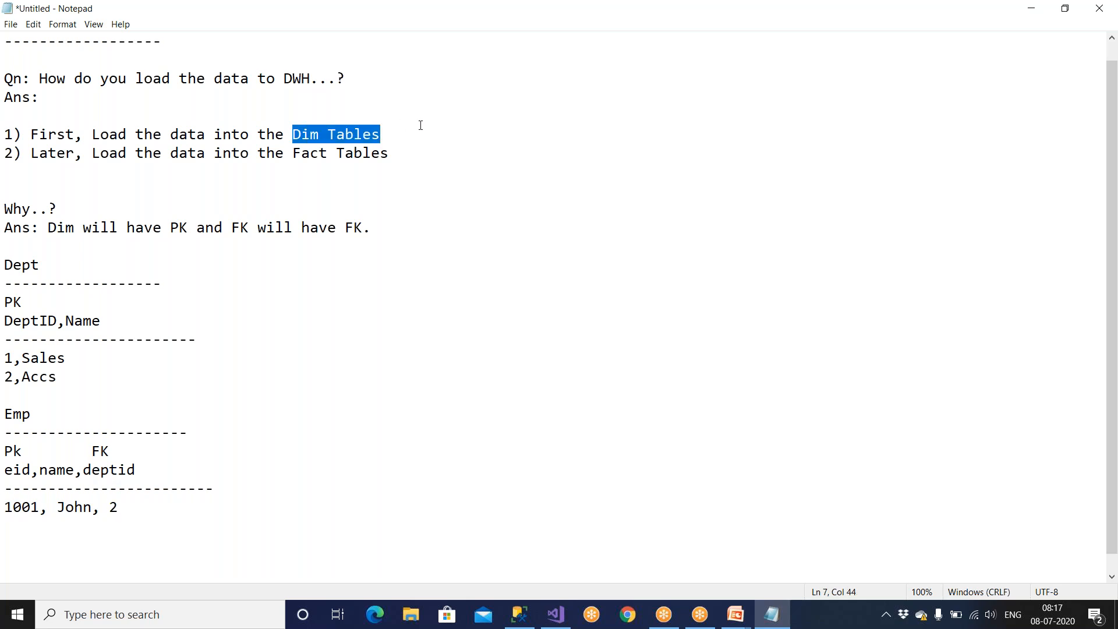
drag(22, 303, 2, 304)
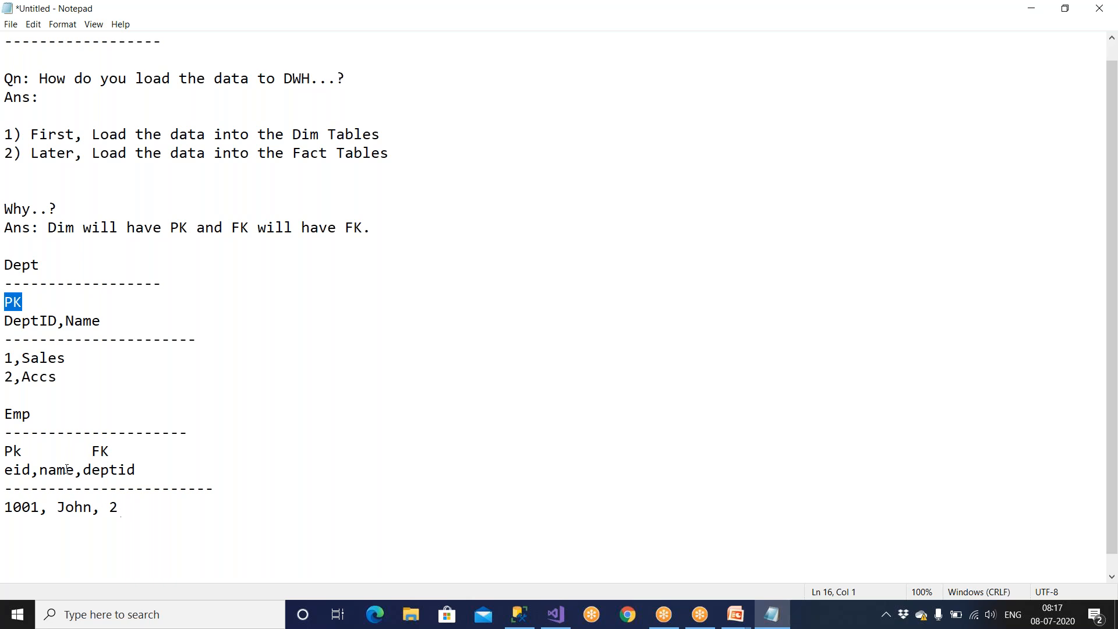
Change the "Emp" heading to "Sales".
drag(31, 415, 1, 415)
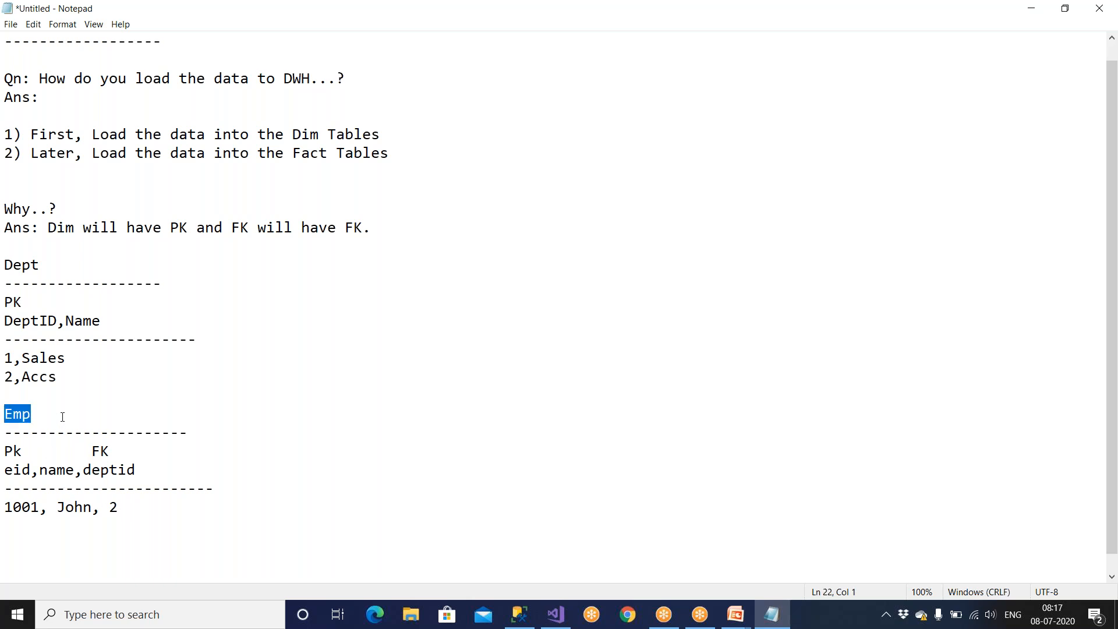
text(Sales)
drag(92, 447, 160, 453)
drag(119, 507, 24, 507)
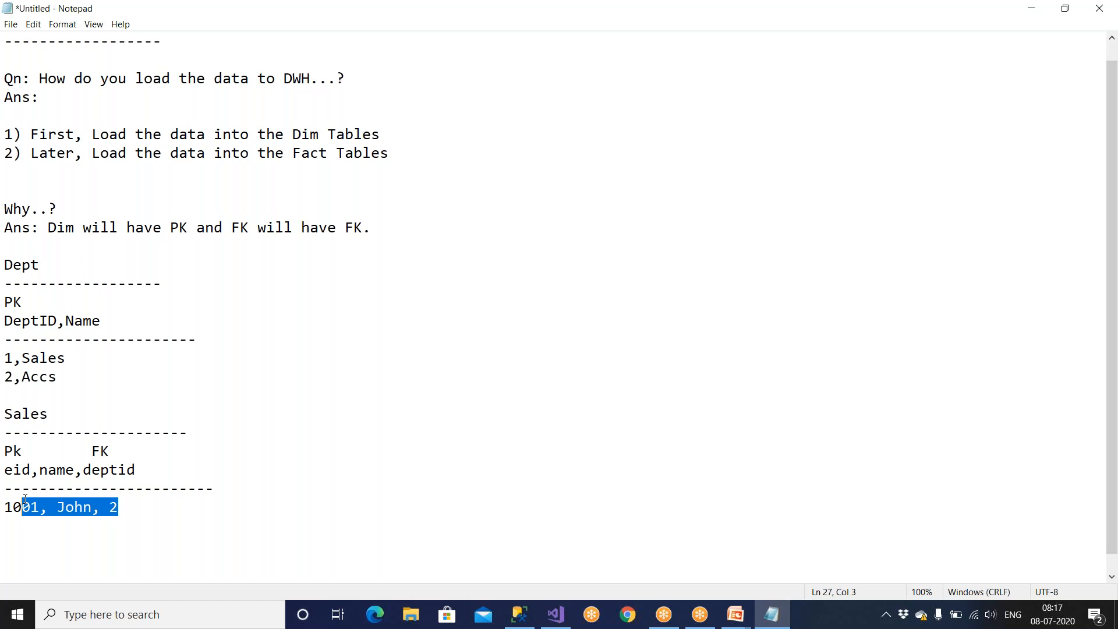
Delete the rows "1,Sales" and "2,Accs" from the Dept example.
drag(57, 379, 6, 356)
key(Delete)
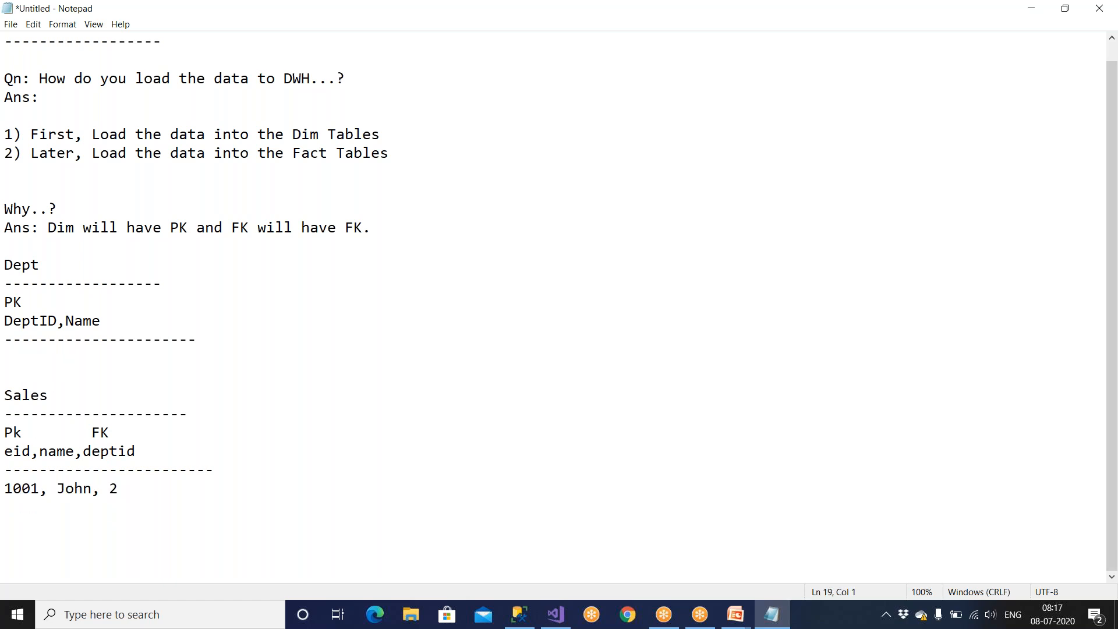
Review the PK and FK answer line alongside the 1001 row of the Sales example.
drag(119, 489, 6, 483)
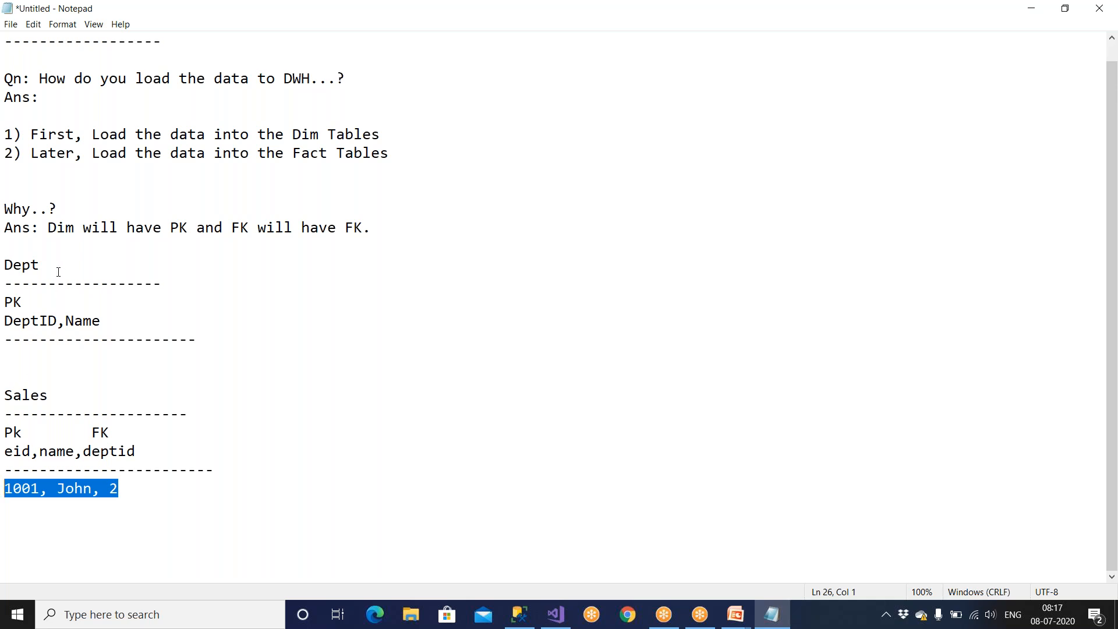
drag(51, 232, 391, 231)
click(390, 227)
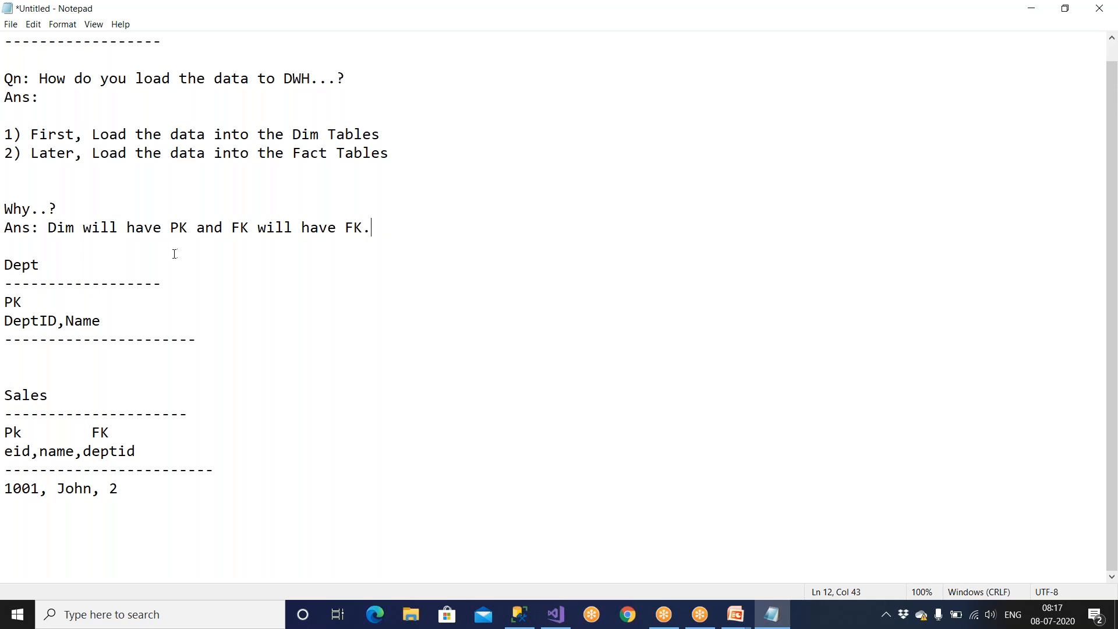
mouse_move(354, 229)
mouse_down()
mouse_move(377, 227)
mouse_move(336, 227)
mouse_up()
drag(161, 227, 206, 227)
drag(101, 489, 135, 488)
Undo the deletion of the two Dept rows and review the note on loading the Dim Tables.
click(53, 349)
key(ctrl+z)
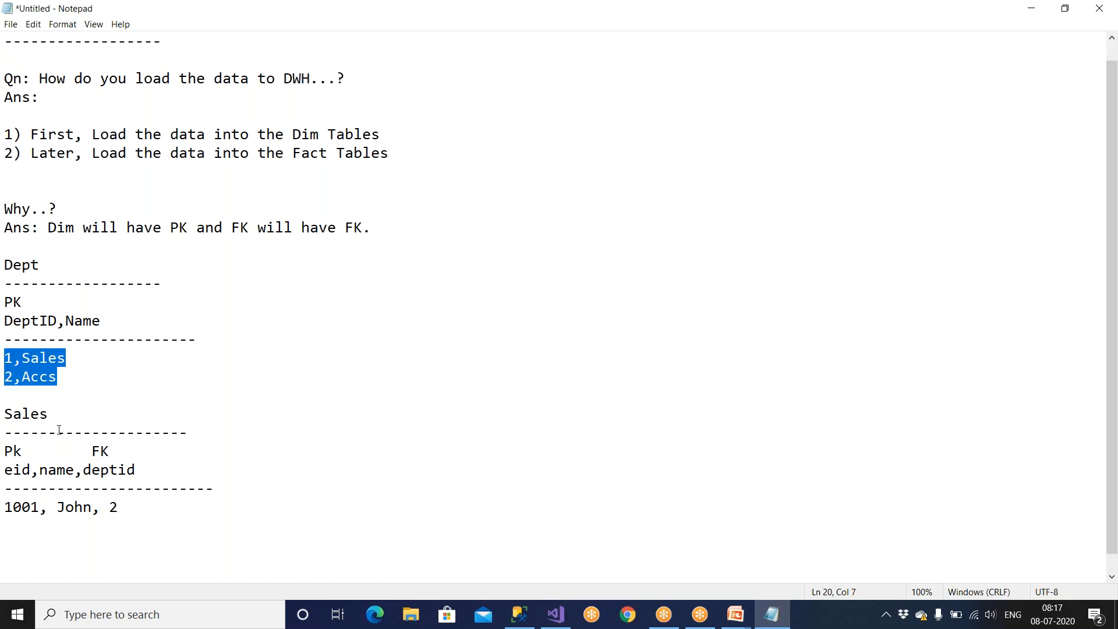
click(309, 466)
scroll(309, 466, up, 1)
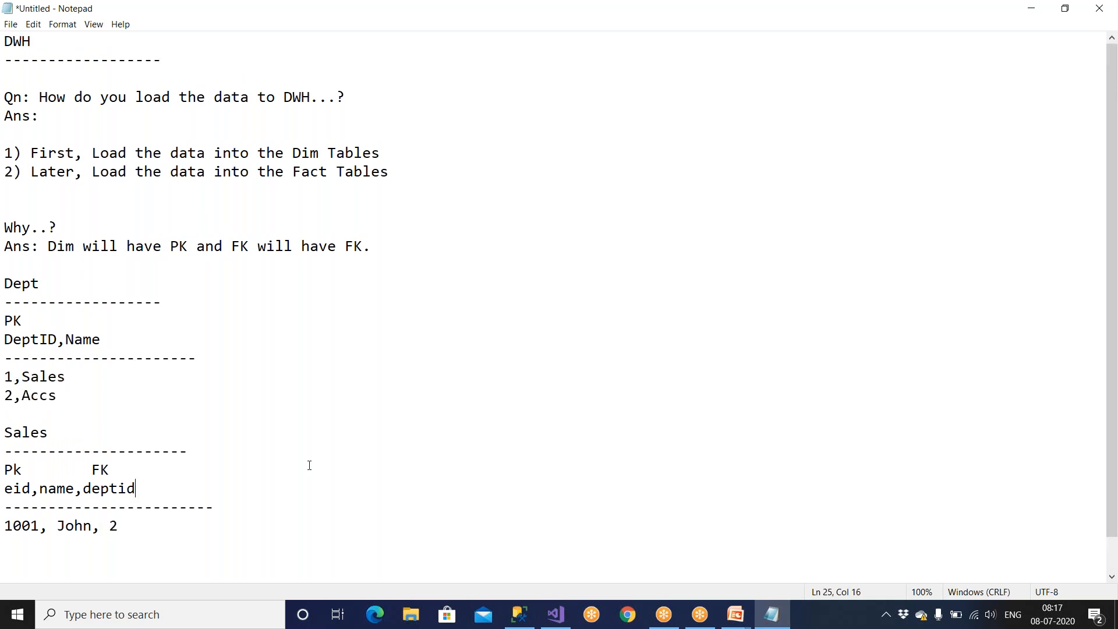
drag(92, 153, 363, 153)
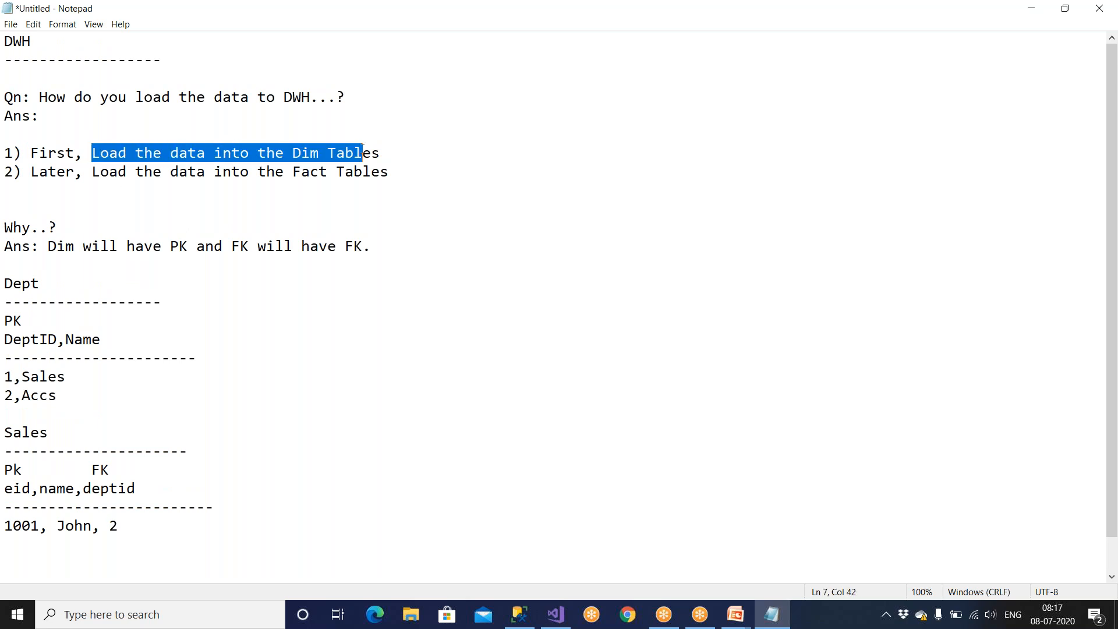
Switch to Visual Studio and delete the Bulk Insert Task from the Loading Dim Tables container.
key(alt+Tab)
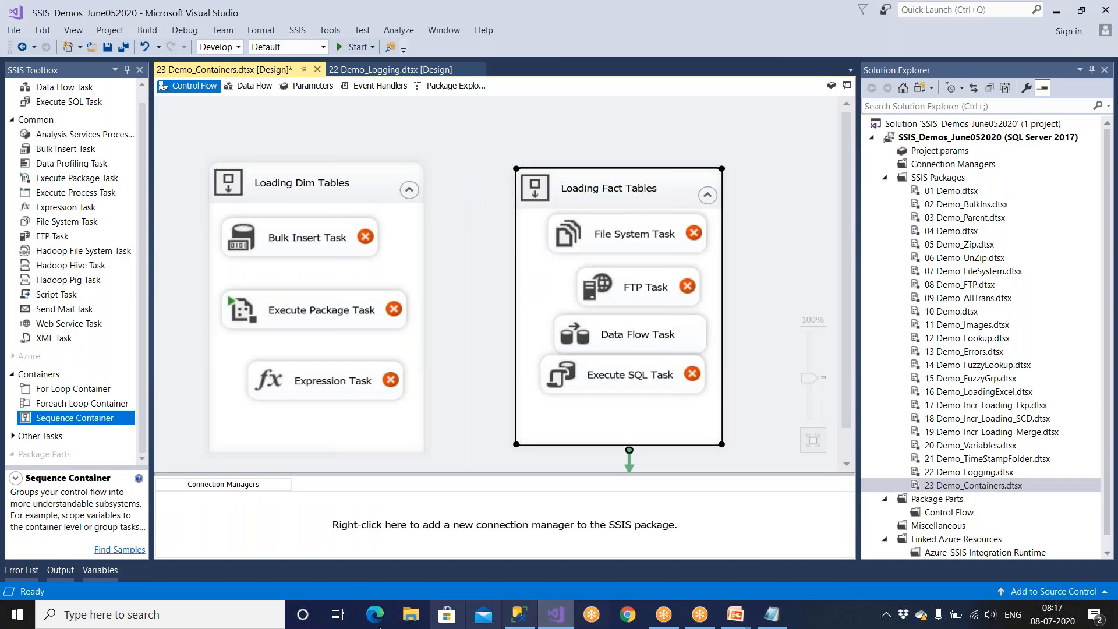
click(317, 248)
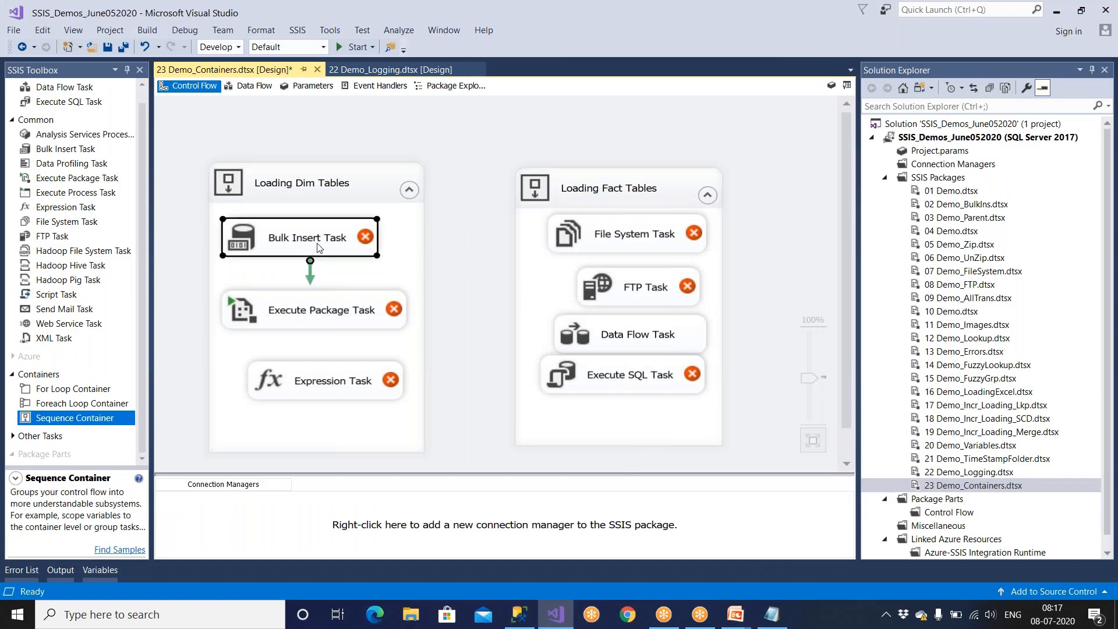
key(Delete)
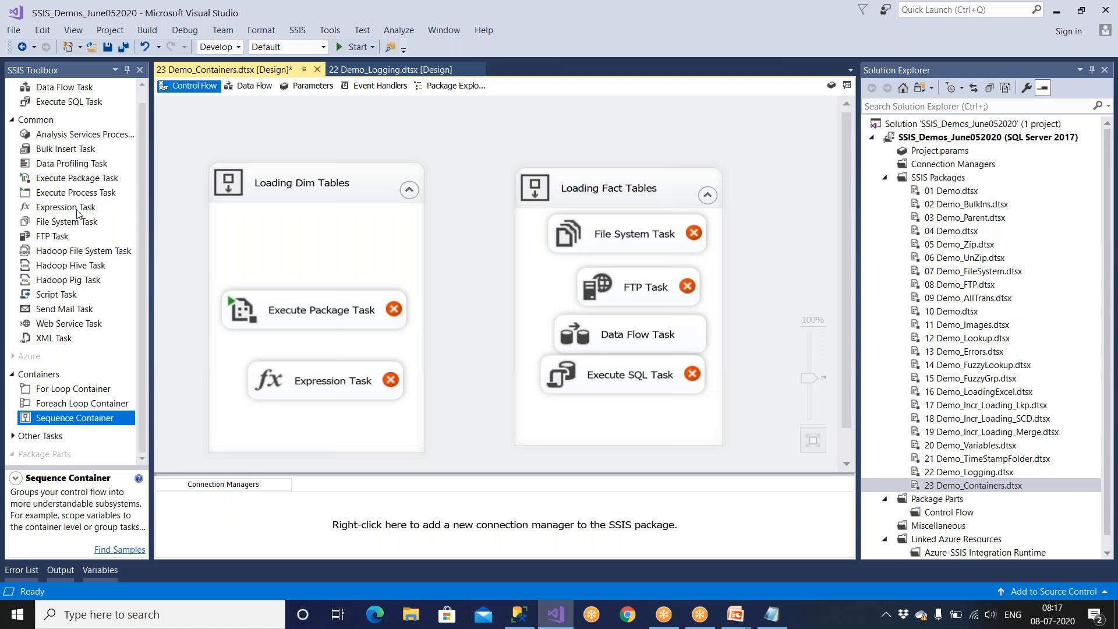
scroll(76, 215, up, 1)
drag(73, 116, 270, 228)
key(Delete)
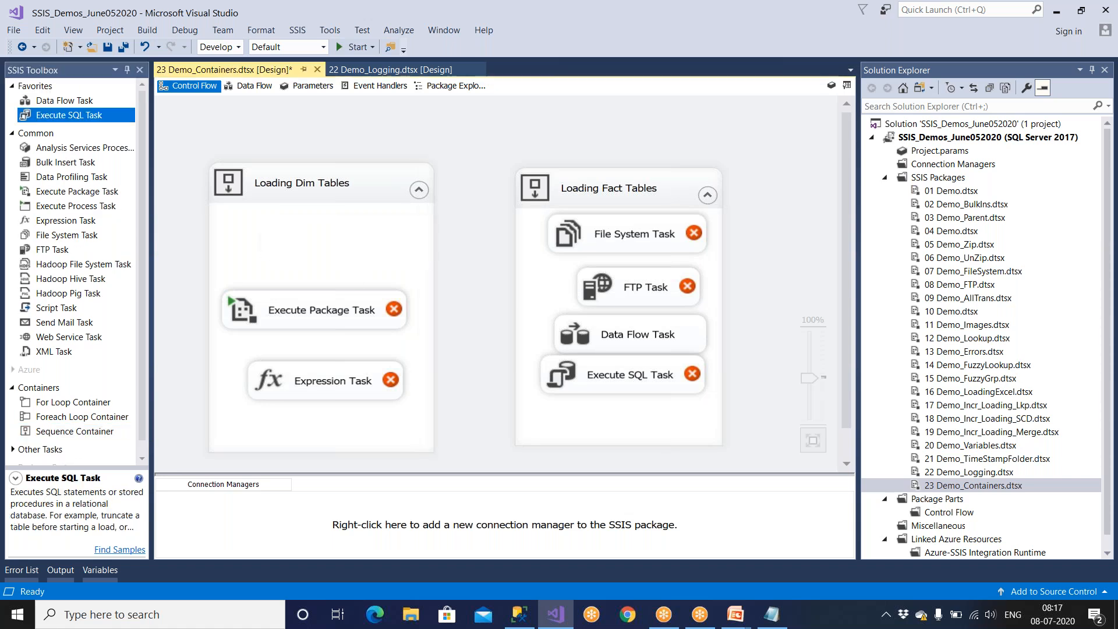
Add a Data Flow Task to the Loading Dim Tables container and delete its Execute Package Task.
drag(76, 100, 270, 244)
click(294, 302)
key(Delete)
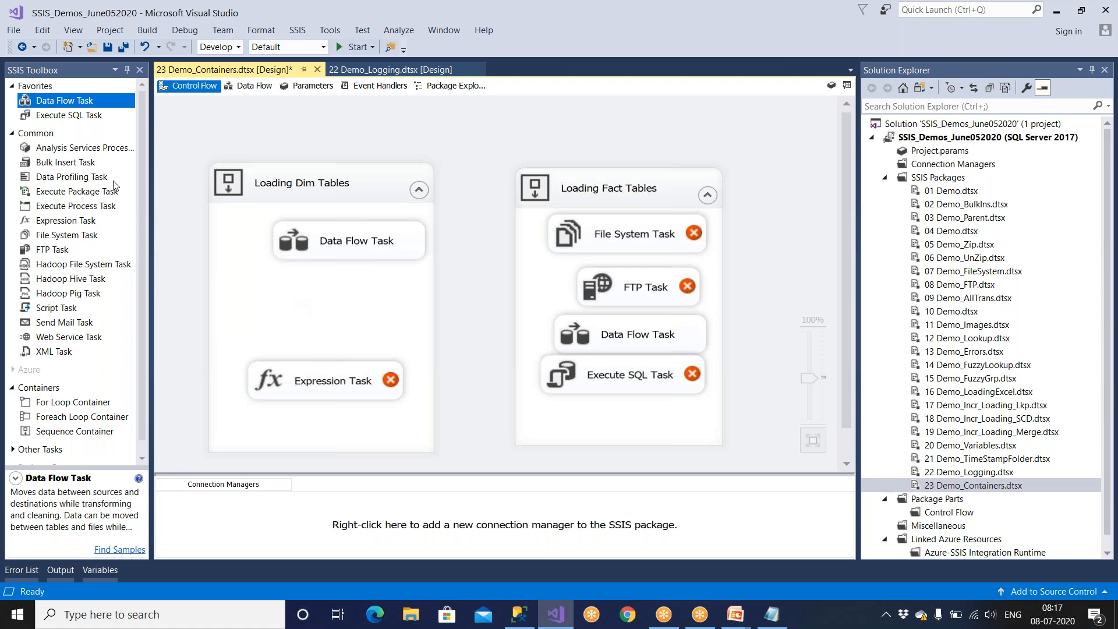
Add two more Data Flow Tasks to the Loading Dim Tables container and delete its Expression Task.
drag(82, 101, 295, 302)
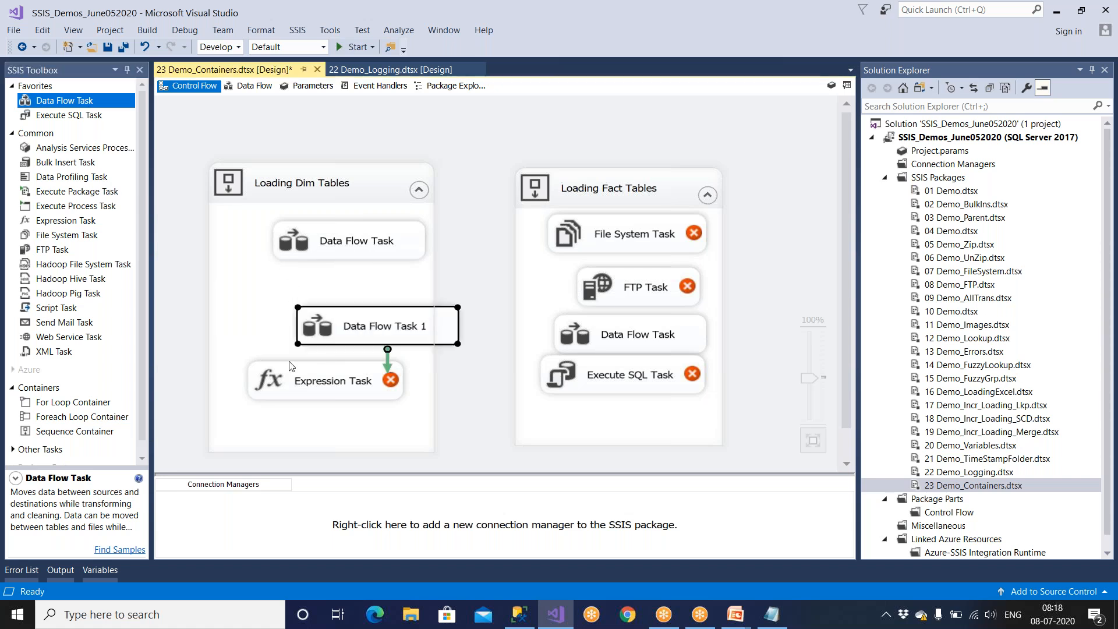
click(324, 387)
key(Delete)
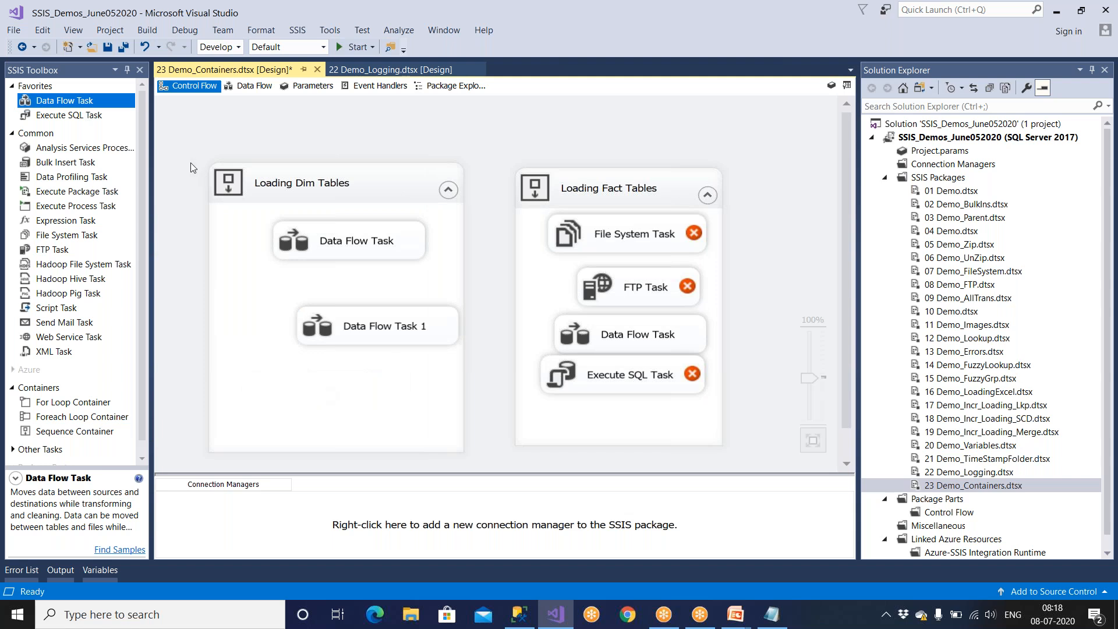
drag(100, 104, 298, 381)
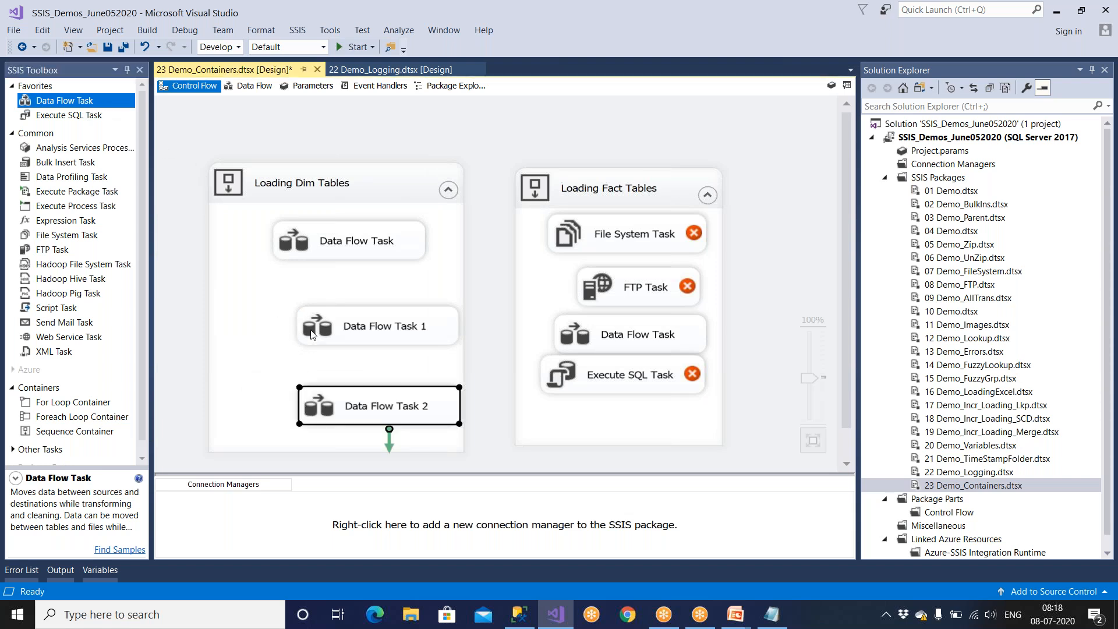
Reposition the upper and middle Data Flow Tasks inside the Loading Dim Tables container.
drag(327, 242, 318, 242)
click(332, 325)
drag(332, 324, 288, 315)
Rename the first Data Flow Task in the Loading Dim Tables container as "Laoding Dept Table".
click(318, 240)
right_click(319, 237)
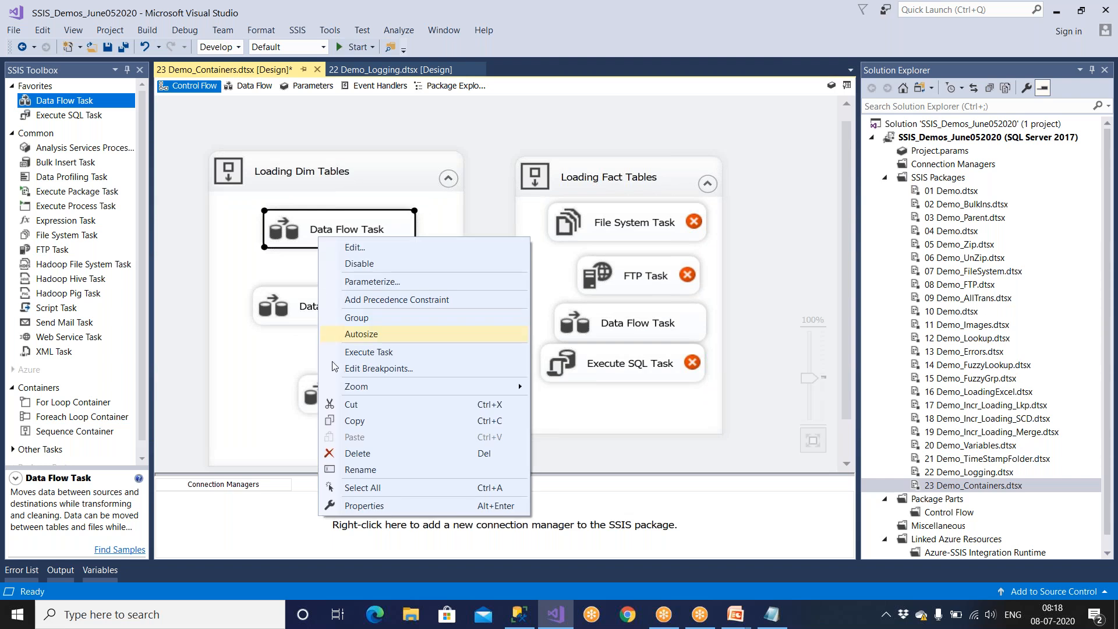
click(355, 471)
text(Laodin)
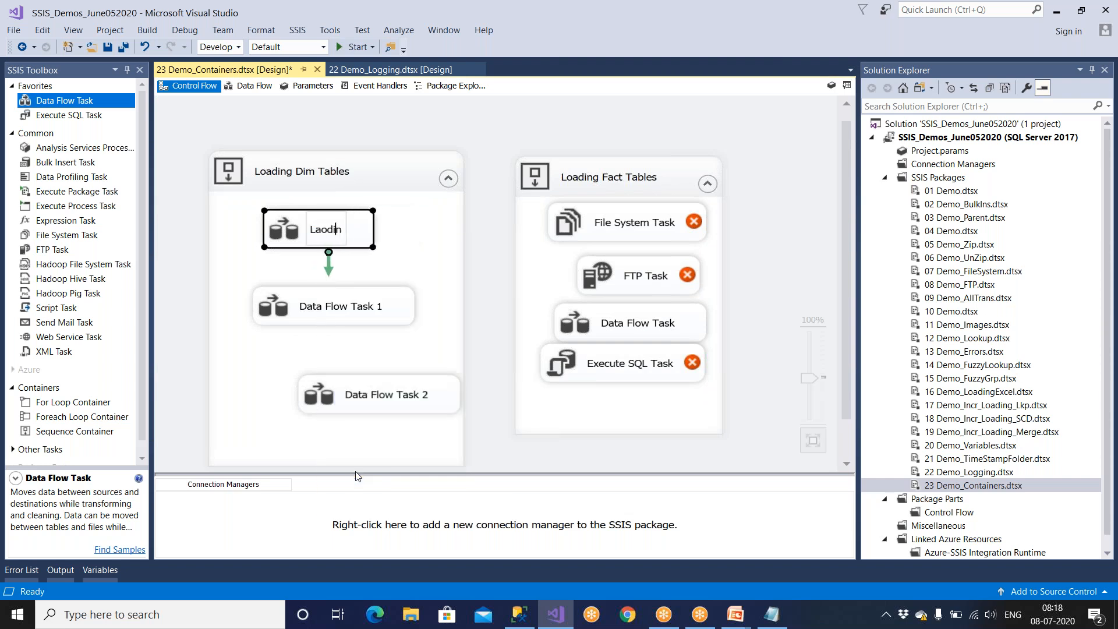
text(g Dept Table)
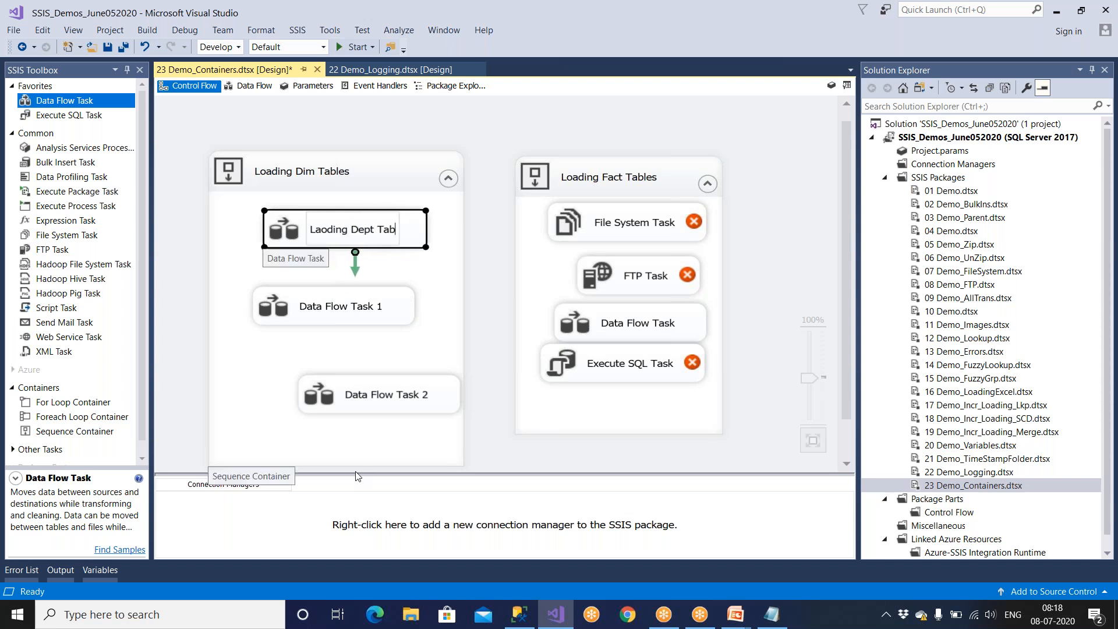
Correct the first dimension task's name to "Loading DimDept Table".
key(Left)
key(Left)
key(Left)
key(Left)
key(Left)
key(Left)
key(Left)
key(Left)
key(Left)
key(Left)
key(Left)
key(Left)
key(Left)
key(Left)
key(Left)
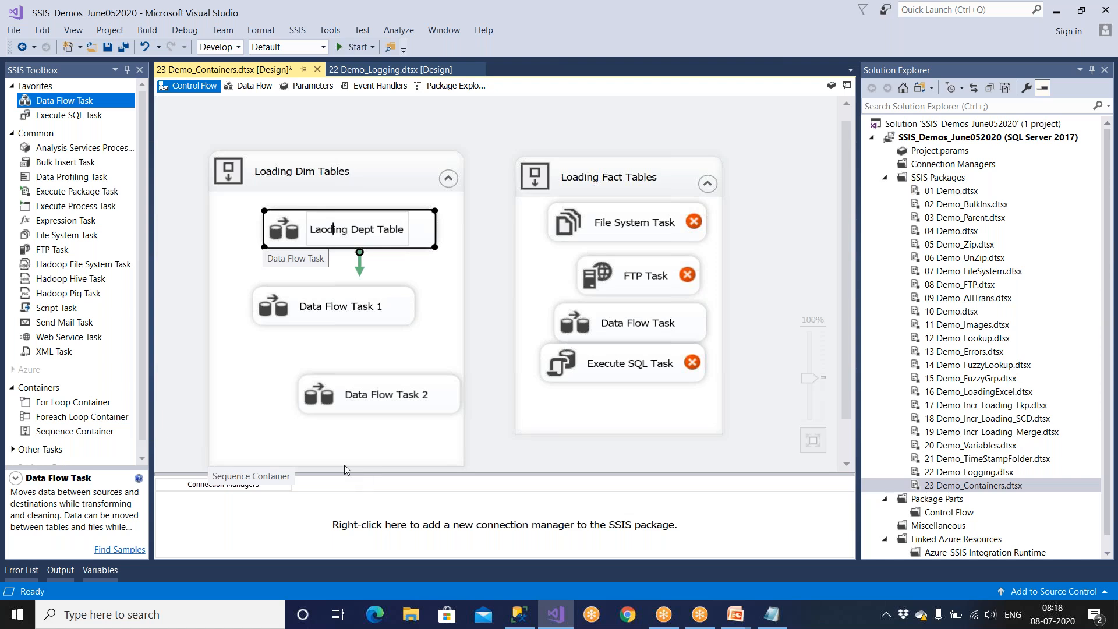
key(BackSpace)
key(Left)
text(o)
key(Right)
key(Right)
key(Right)
text(Dim)
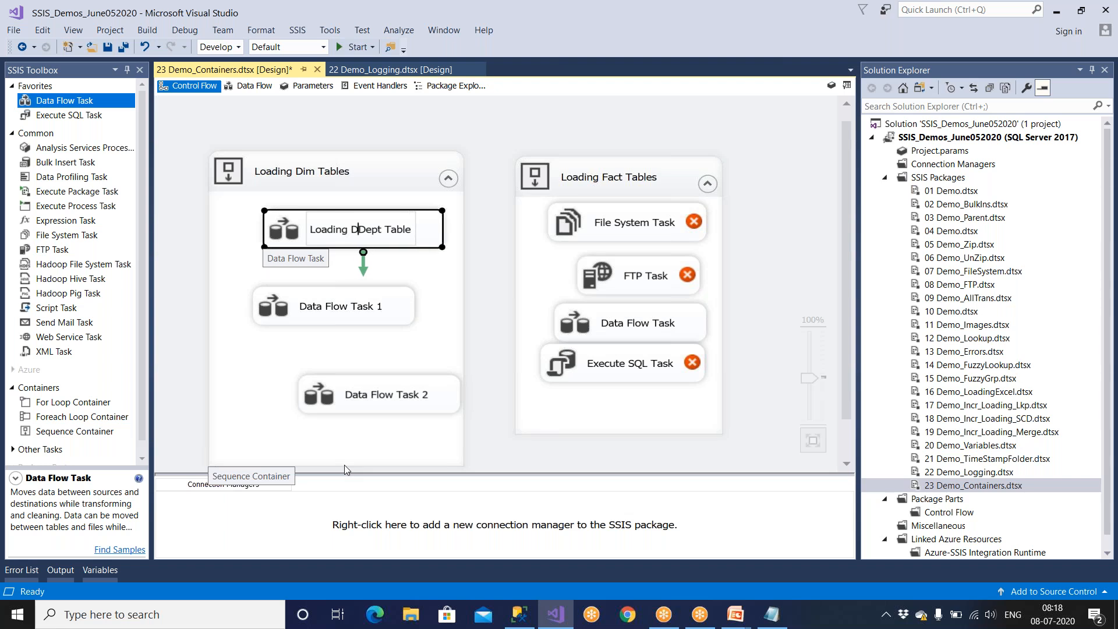
Rename Data Flow Task 1 as "Loading DimEmpTable".
click(318, 313)
right_click(318, 313)
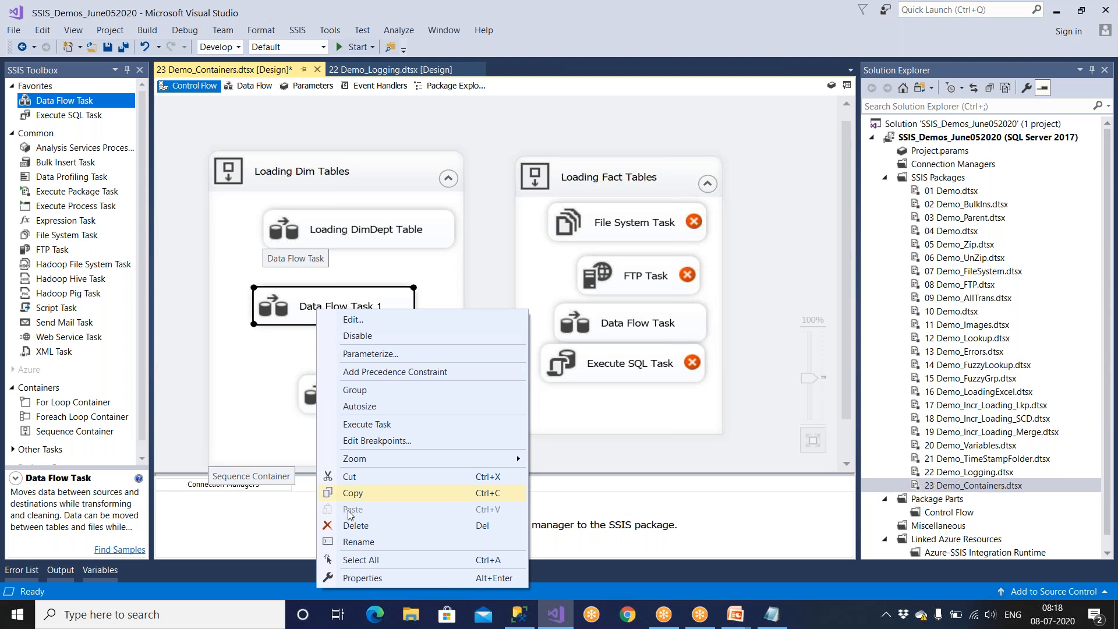
click(351, 542)
text(Loa)
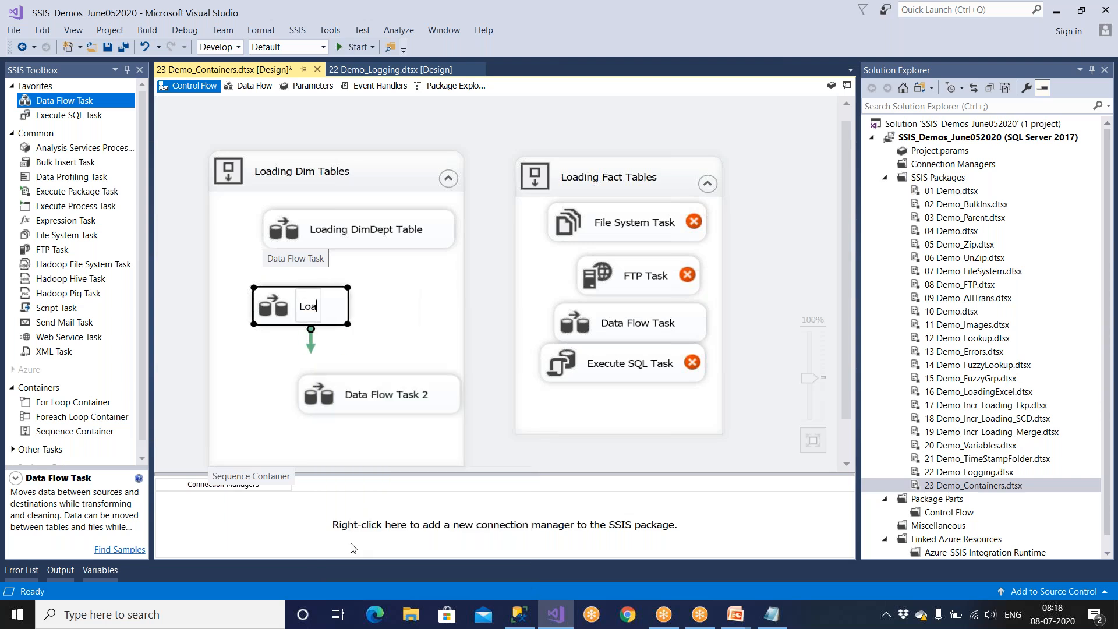
text(ding Di)
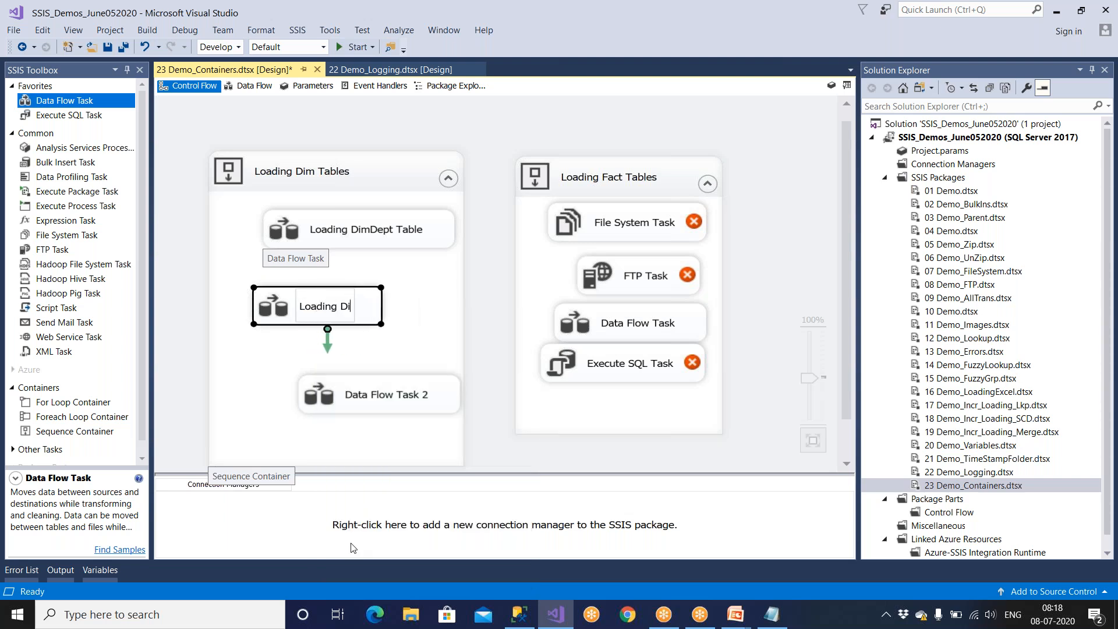
text(mEmp)
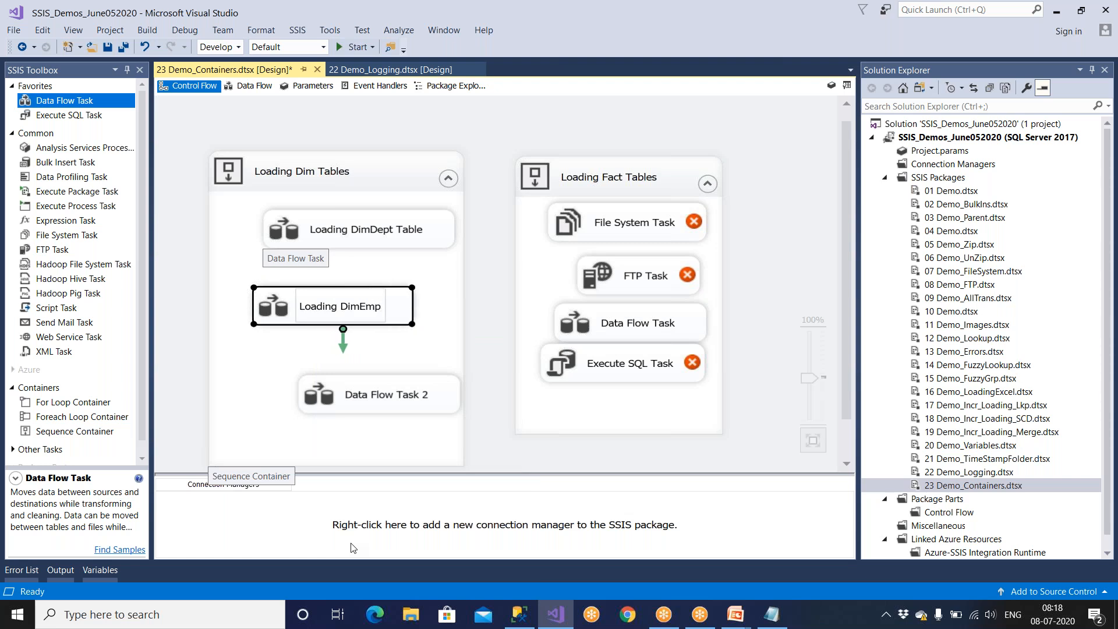
text(Table)
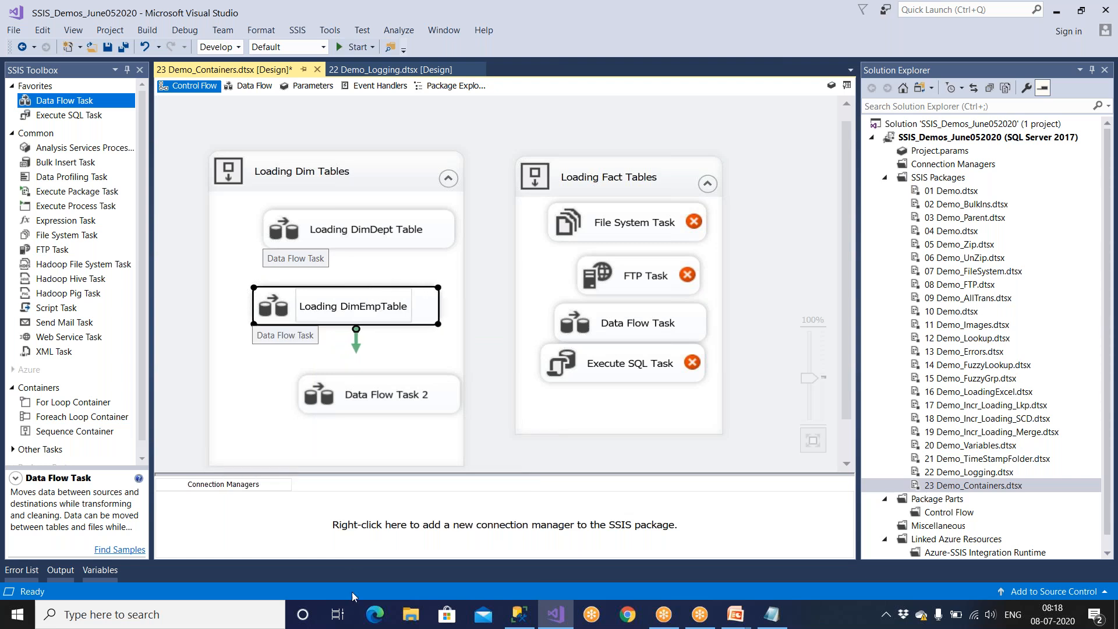
Shift Data Flow Task 2 closer to the other tasks' column and rename it "Loading DimProduct".
click(349, 407)
drag(368, 402, 326, 398)
right_click(326, 398)
click(353, 344)
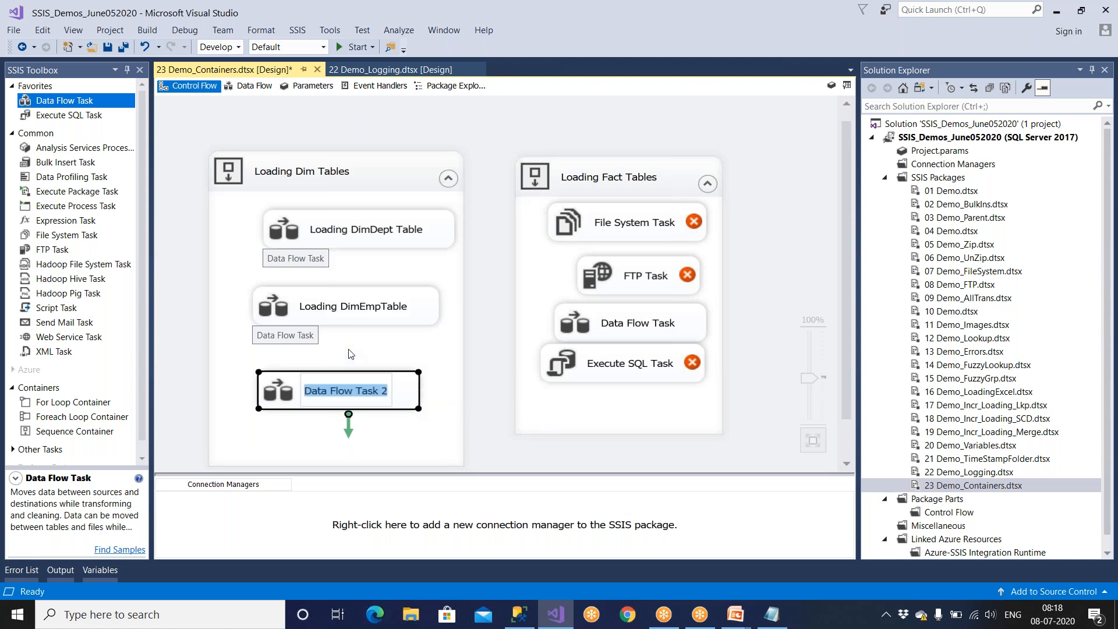
text(Loading )
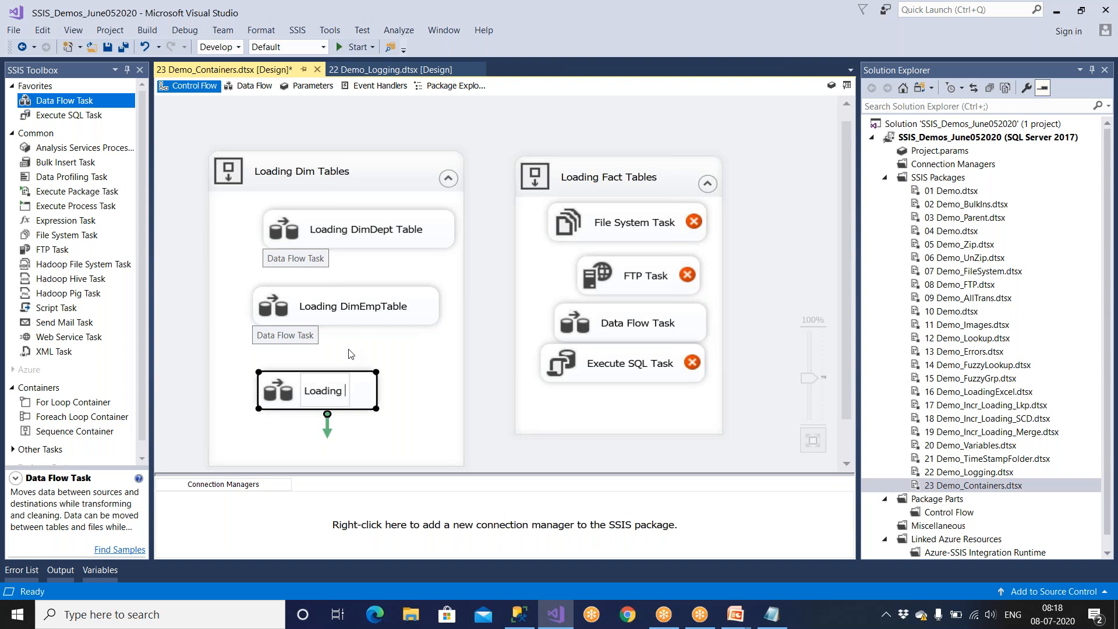
text(DimProduct)
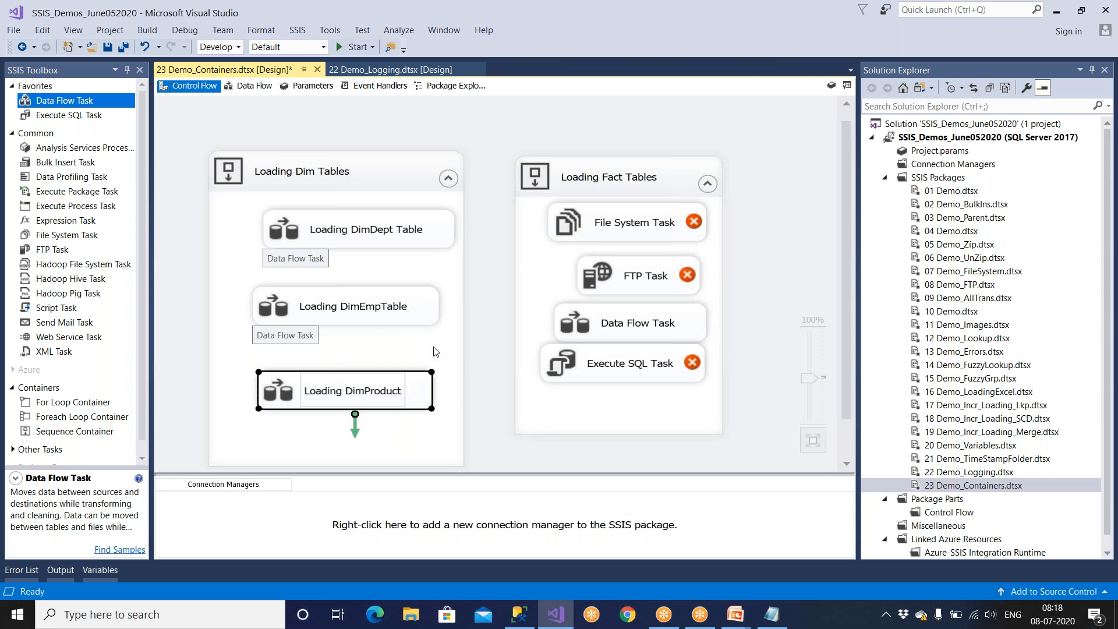
Arrange the three renamed load tasks in a neater column inside the Loading Dim Tables container.
click(459, 378)
drag(384, 314, 378, 318)
drag(352, 243, 334, 243)
drag(354, 390, 353, 375)
Delete the File System, FTP and Execute SQL Tasks from the Loading Fact Tables container and move its Data Flow Task higher.
click(606, 227)
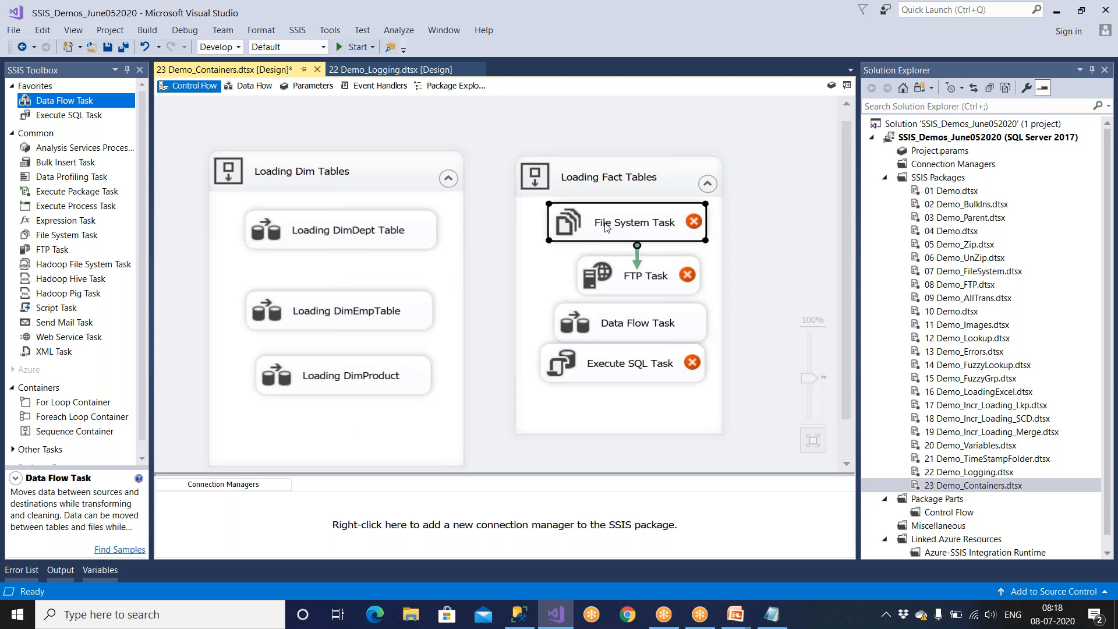
key(Delete)
click(639, 267)
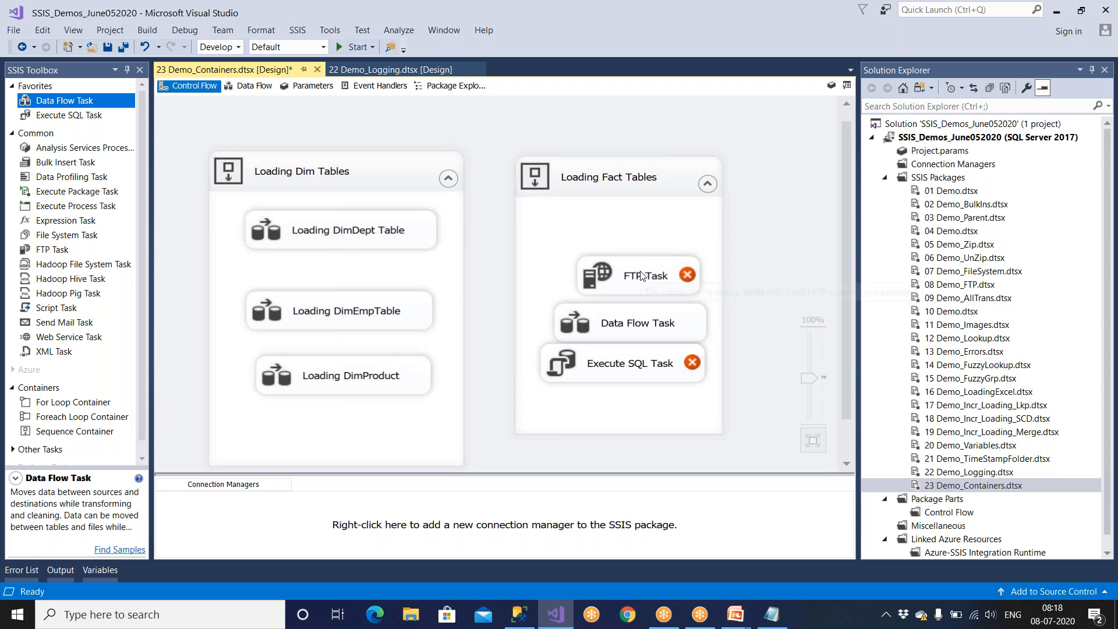
key(Delete)
drag(643, 319, 640, 273)
click(638, 364)
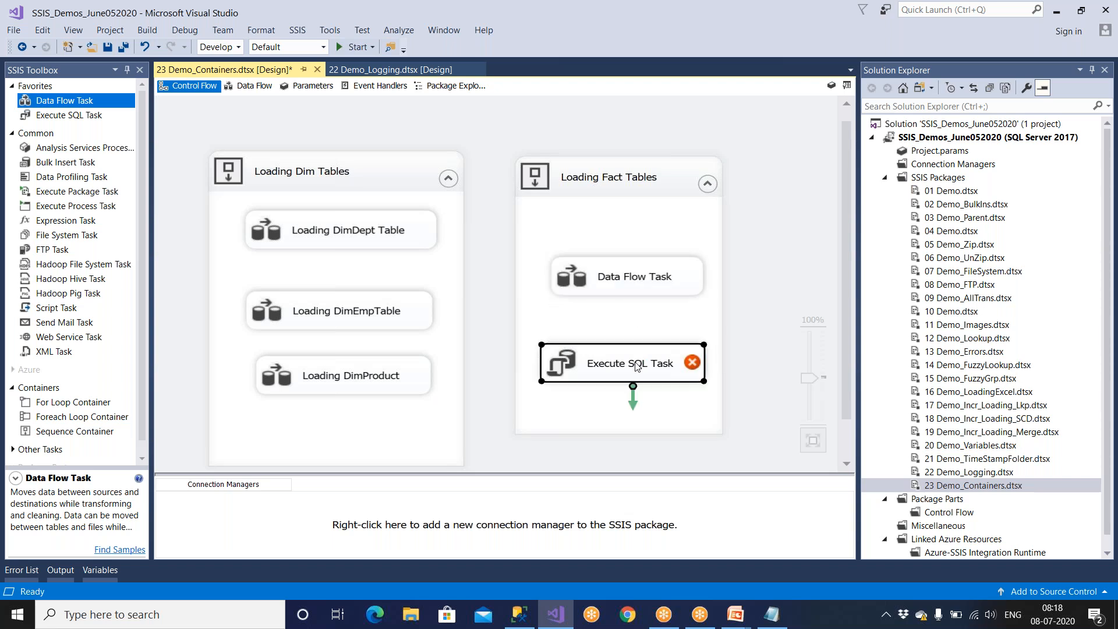
key(Delete)
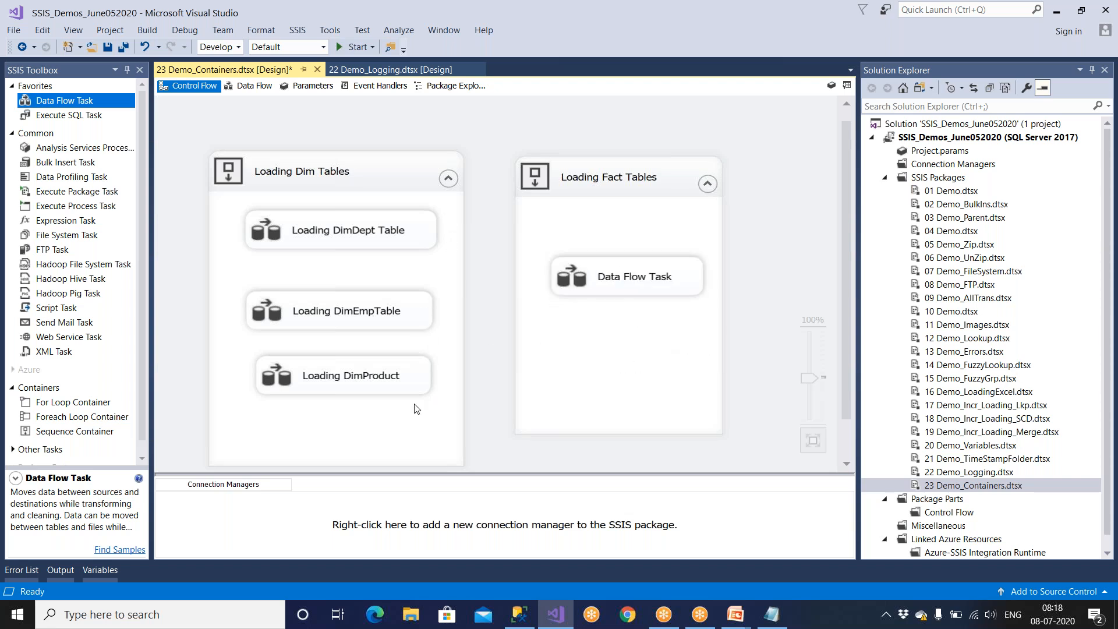
Try to connect the Loading Dim Tables container to the Data Flow Task inside the Loading Fact Tables container.
scroll(409, 415, down, 1)
click(368, 407)
drag(346, 445, 517, 286)
drag(634, 254, 635, 243)
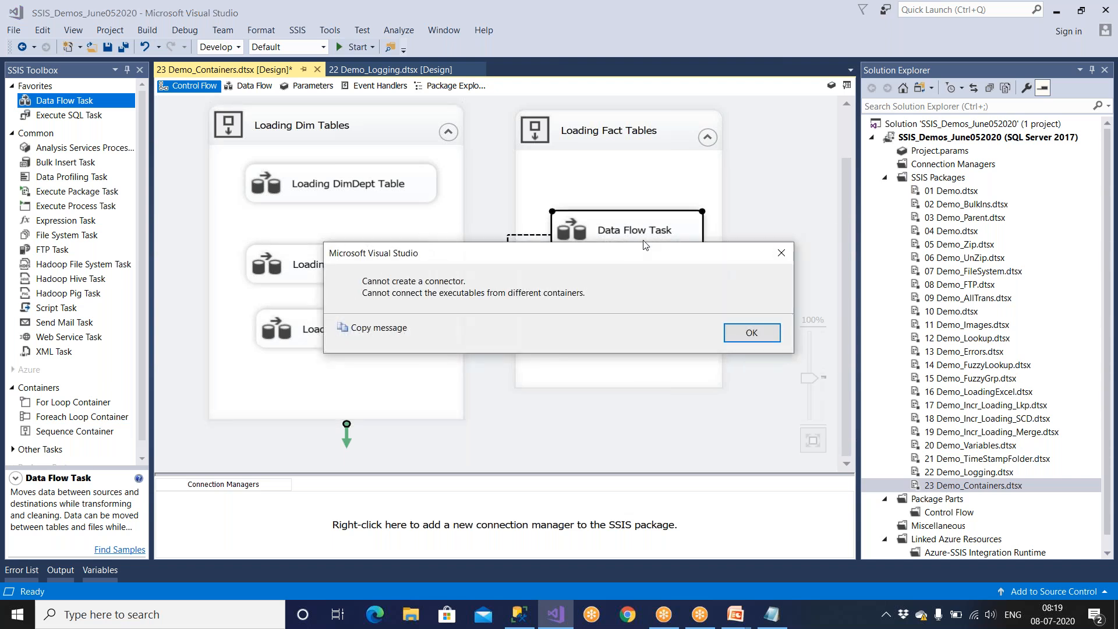
key(Return)
Connect the Loading Dim Tables container to the Loading Fact Tables container, spaced farther apart, and save the package.
click(413, 418)
drag(346, 442, 520, 331)
click(583, 329)
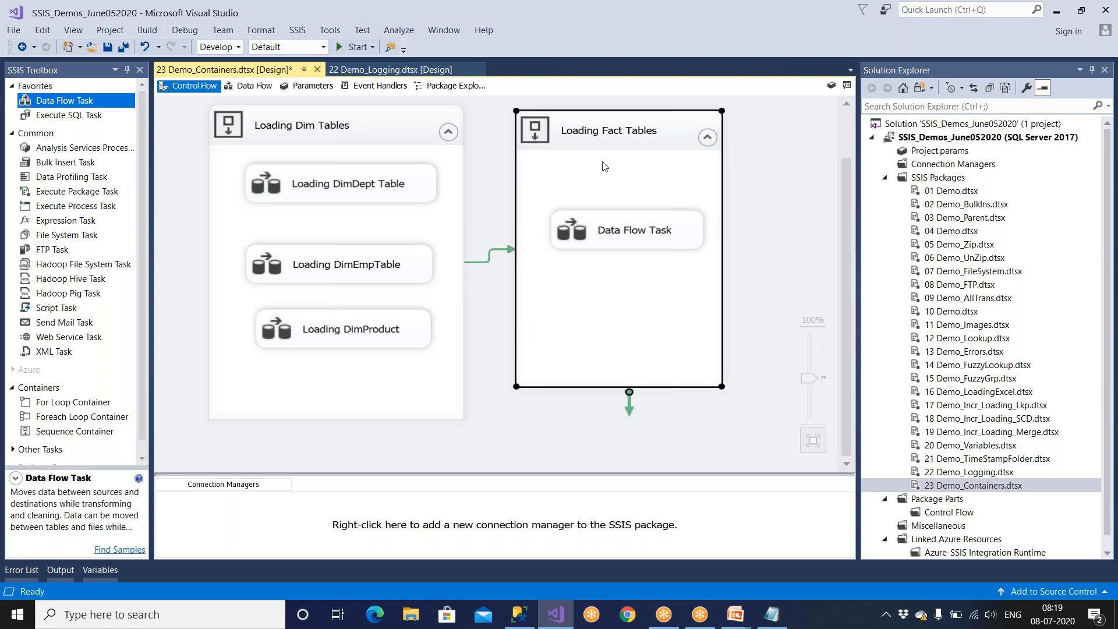
drag(633, 137, 692, 139)
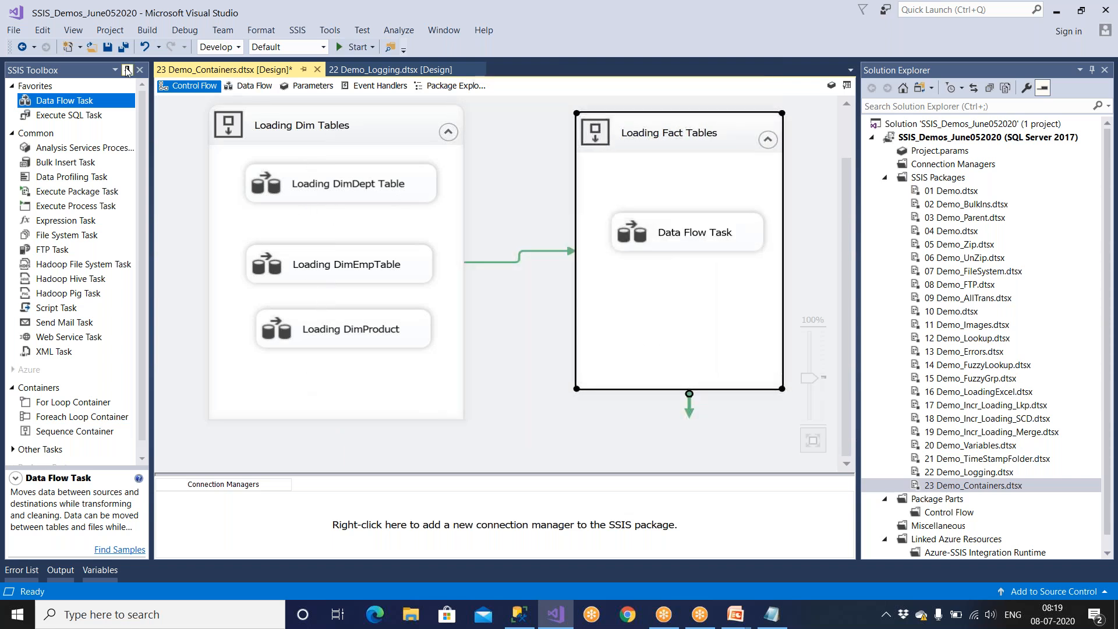
click(107, 47)
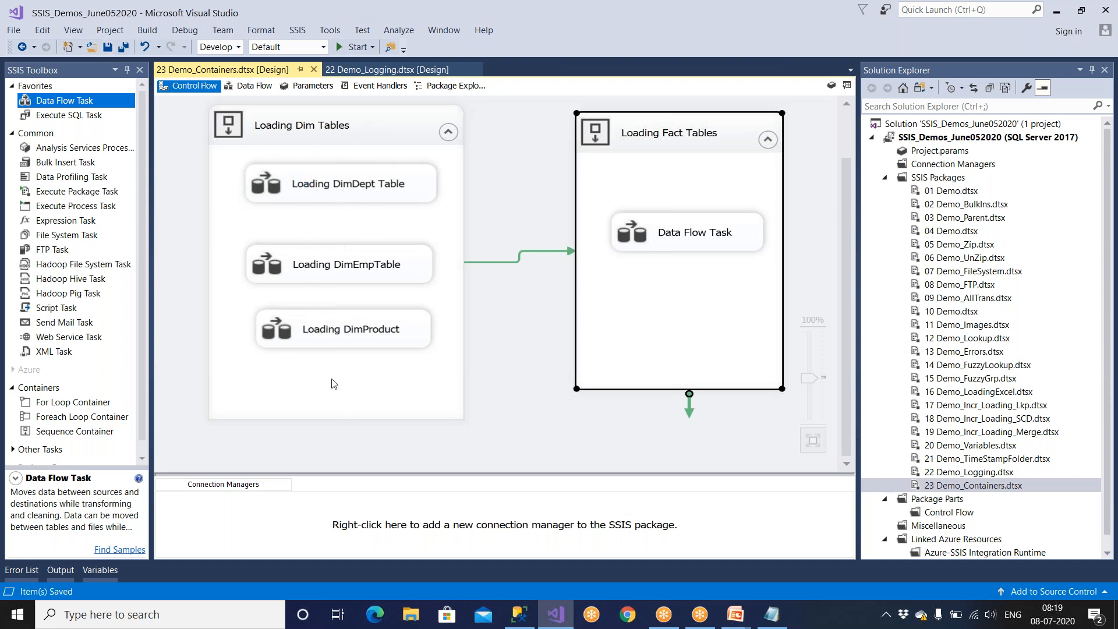
Rename the Data Flow Task in the Loading Fact Tables container as "Load FactSales".
click(658, 243)
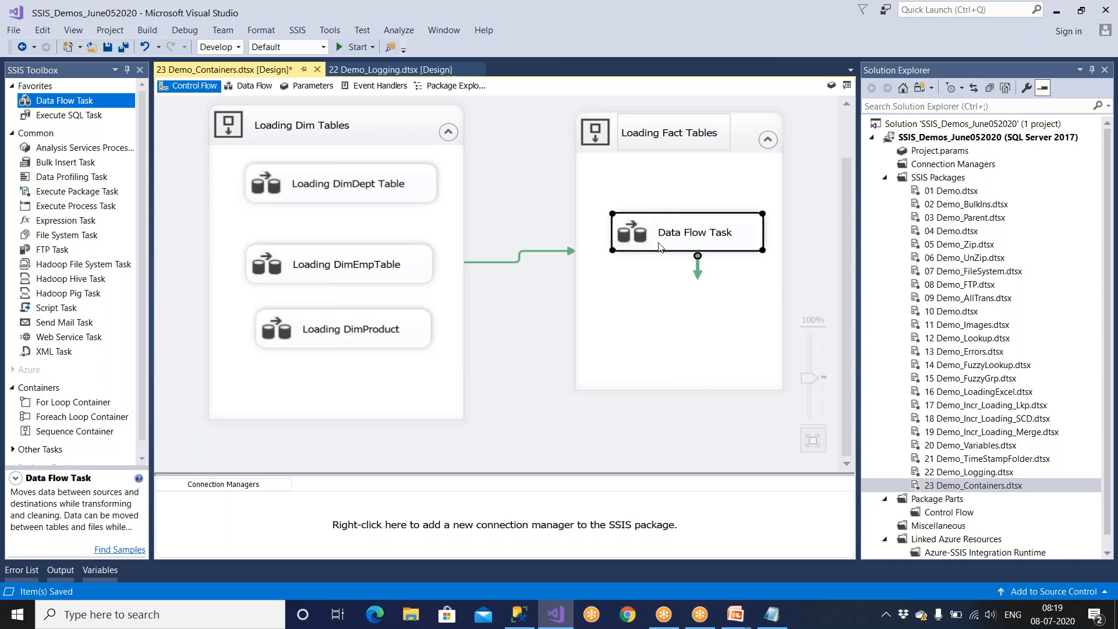
right_click(658, 242)
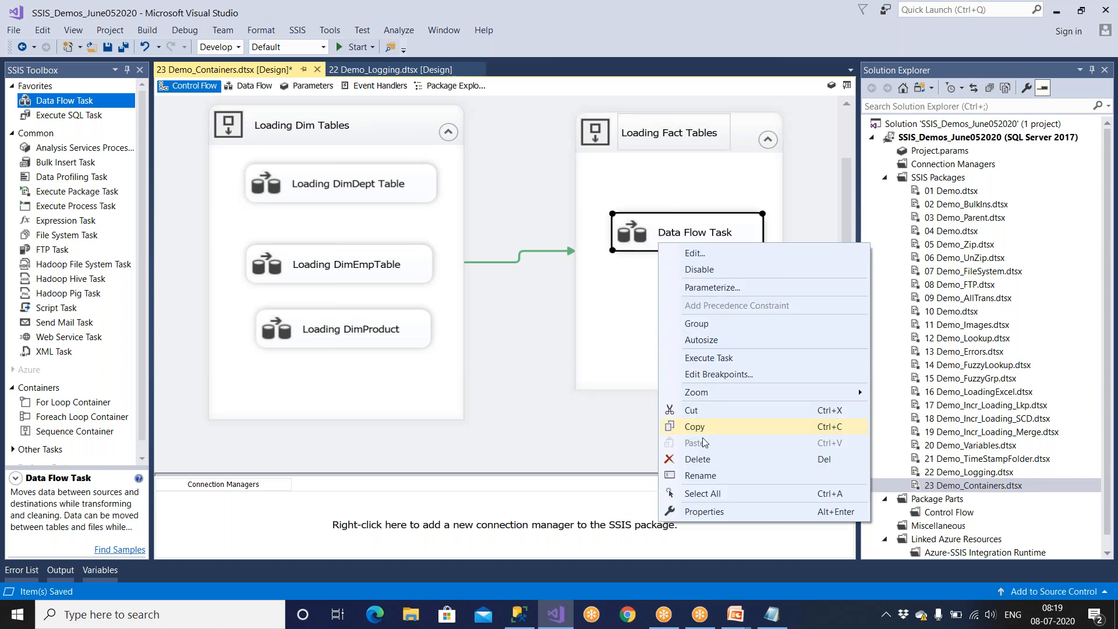
click(707, 476)
text(Load Fact)
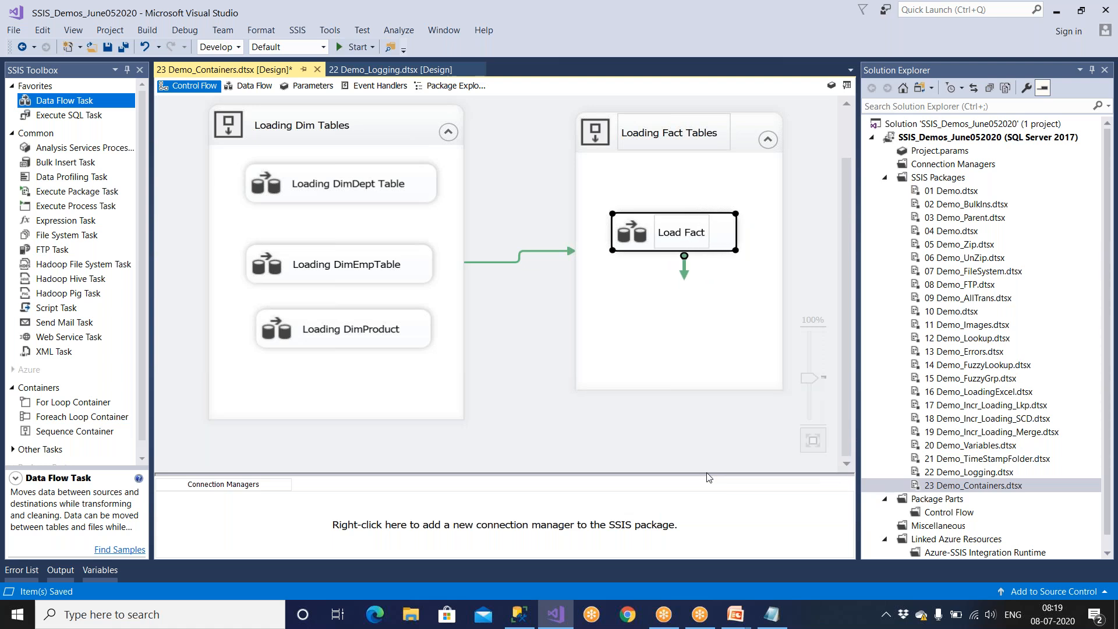
text(Sales)
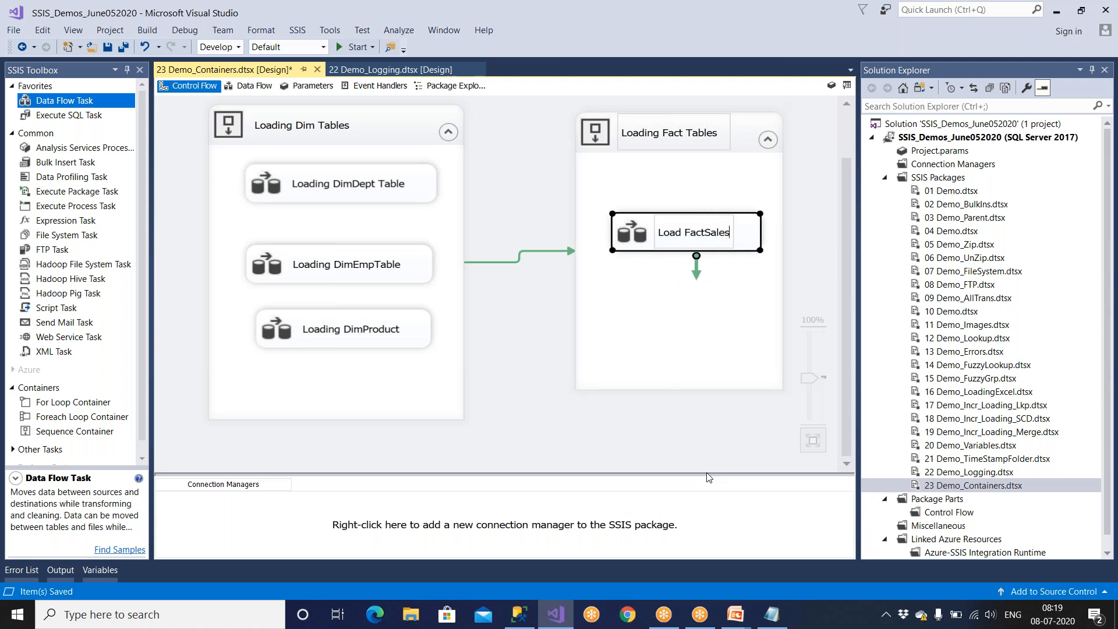
click(690, 346)
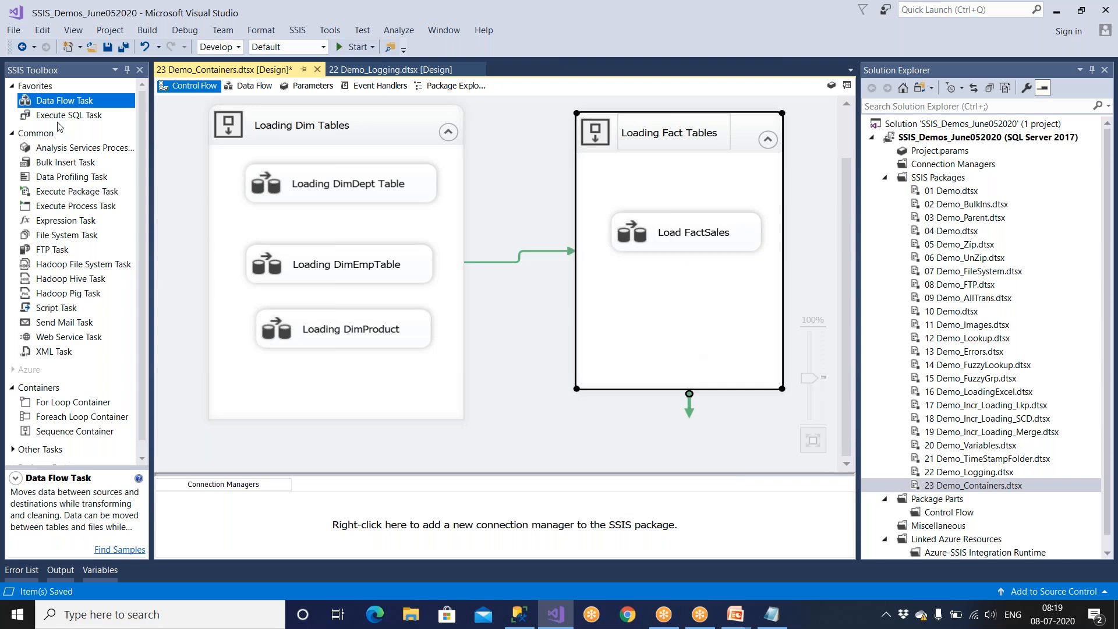
Add a second Data Flow Task below Load FactSales in the Loading Fact Tables container and rename it "Load FactPremium".
drag(64, 105, 651, 286)
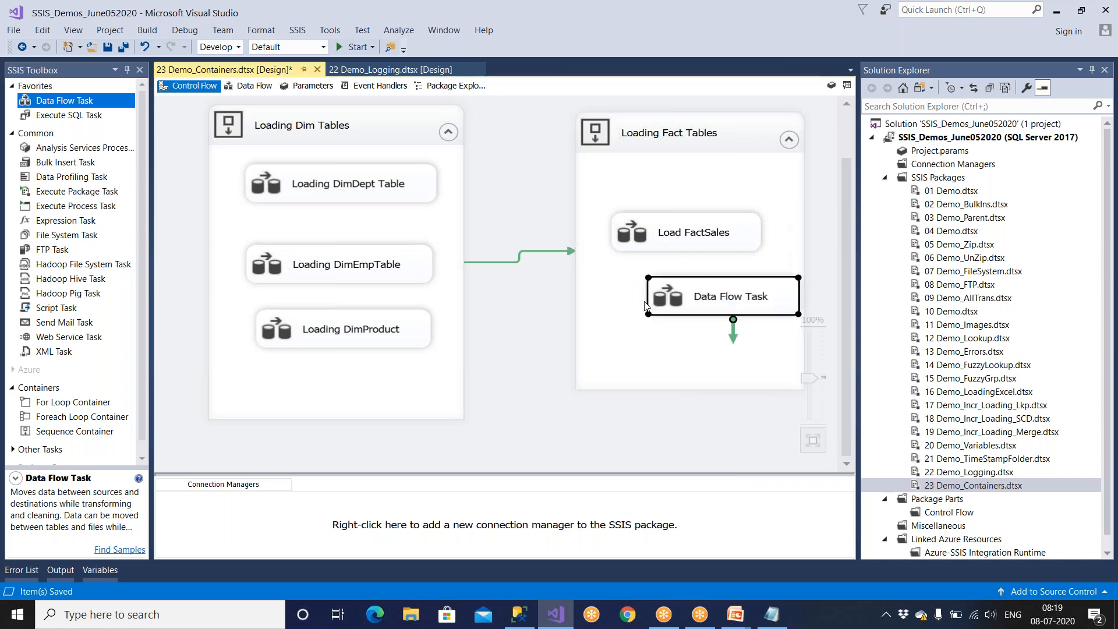
right_click(689, 300)
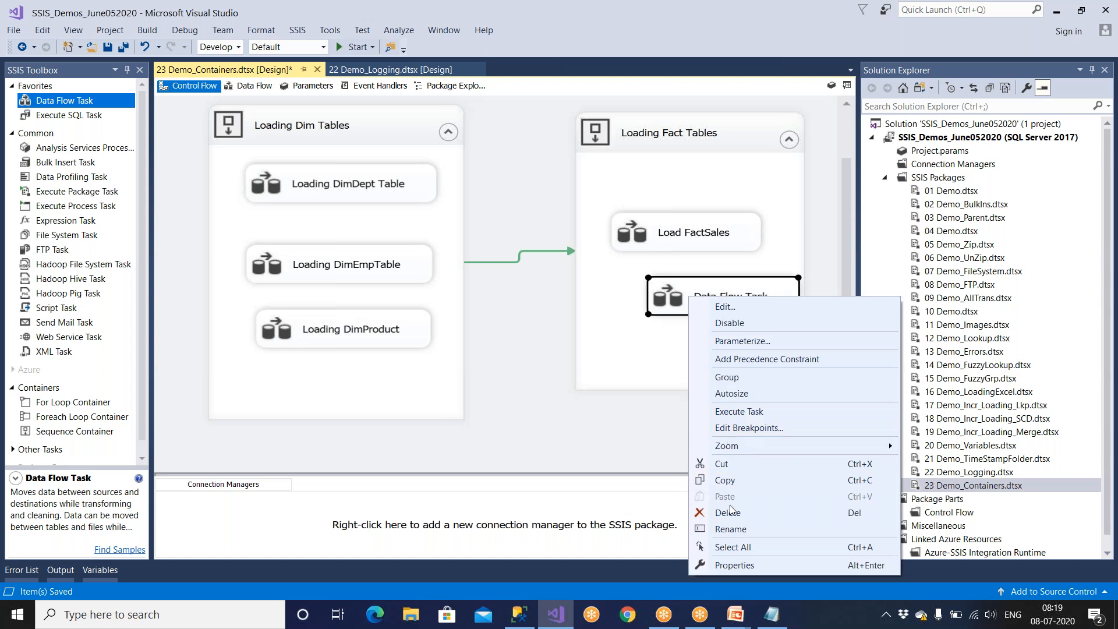
click(733, 537)
text(Fact)
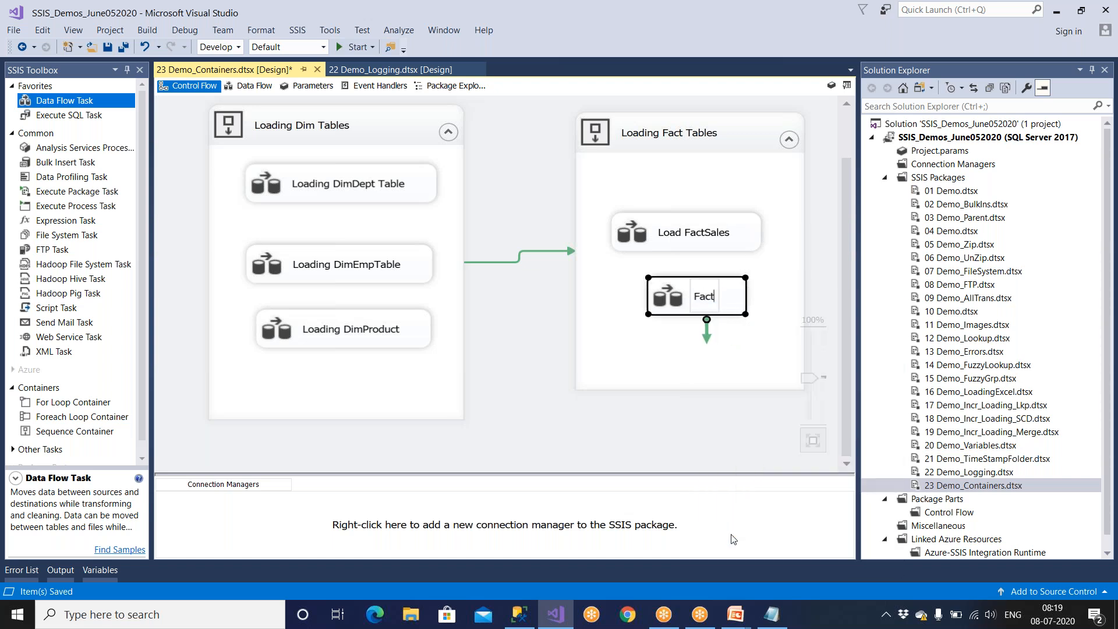
text( Pre)
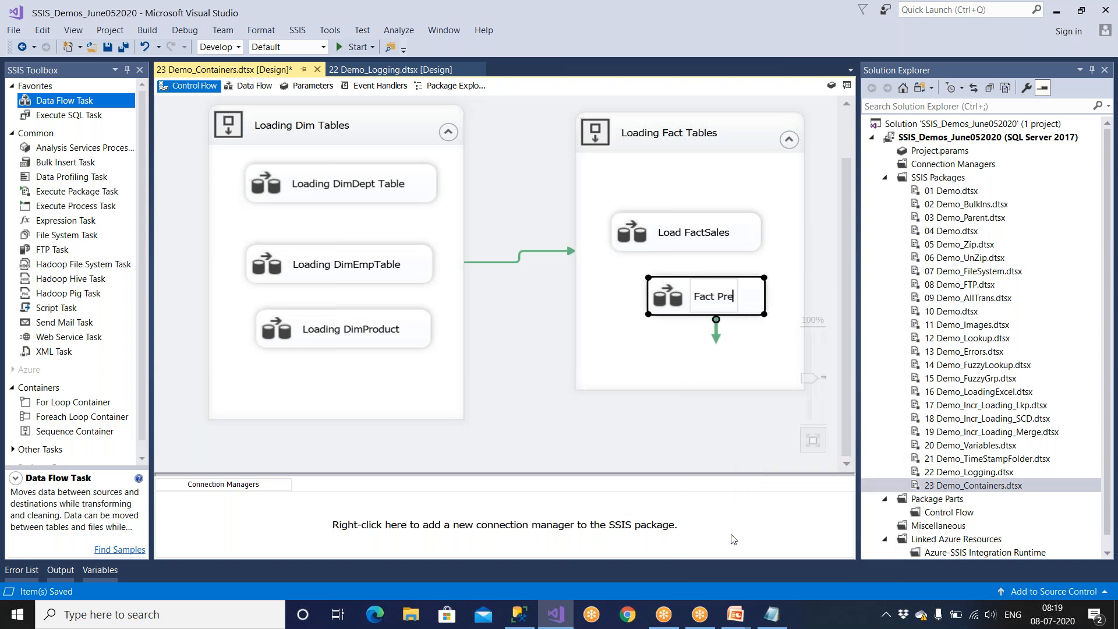
text(mium)
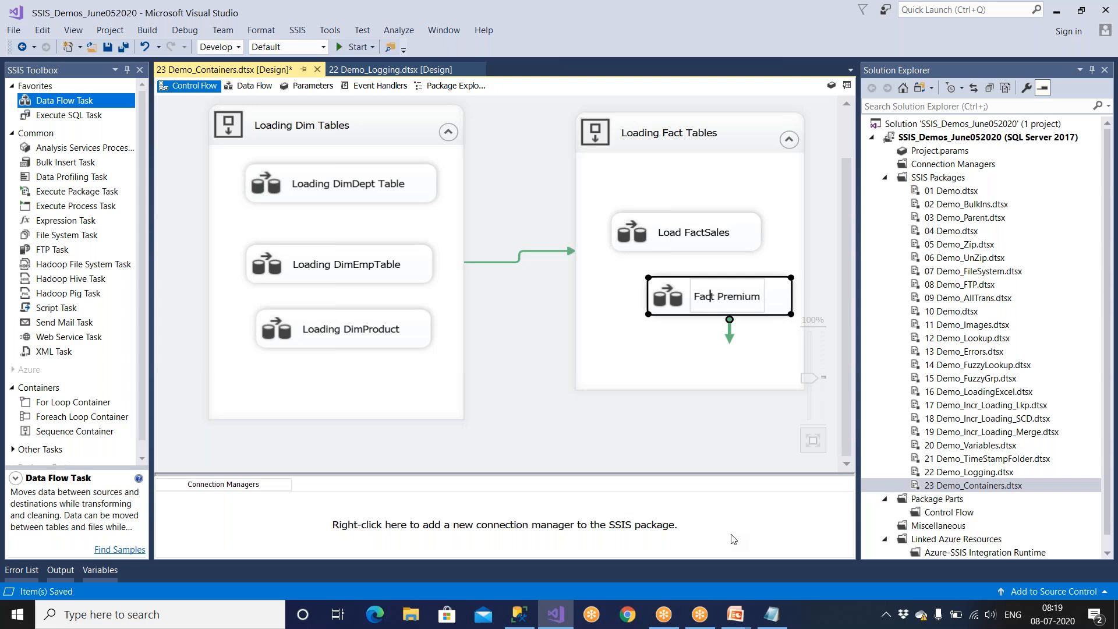
text(Loa)
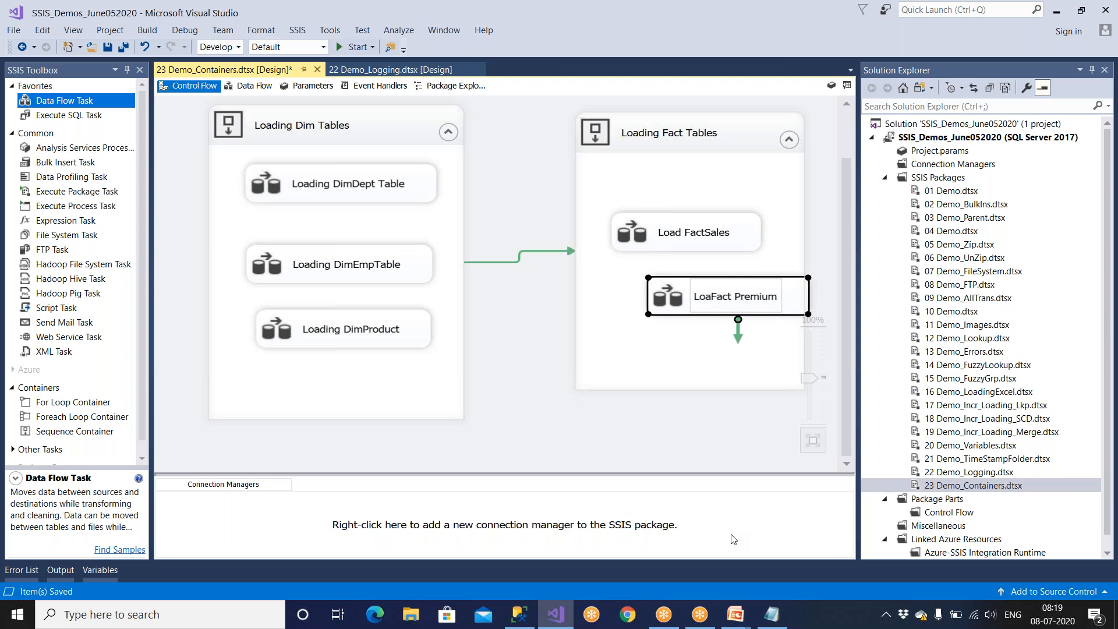
text(d)
key(BackSpace)
click(709, 422)
drag(696, 301, 667, 295)
click(656, 337)
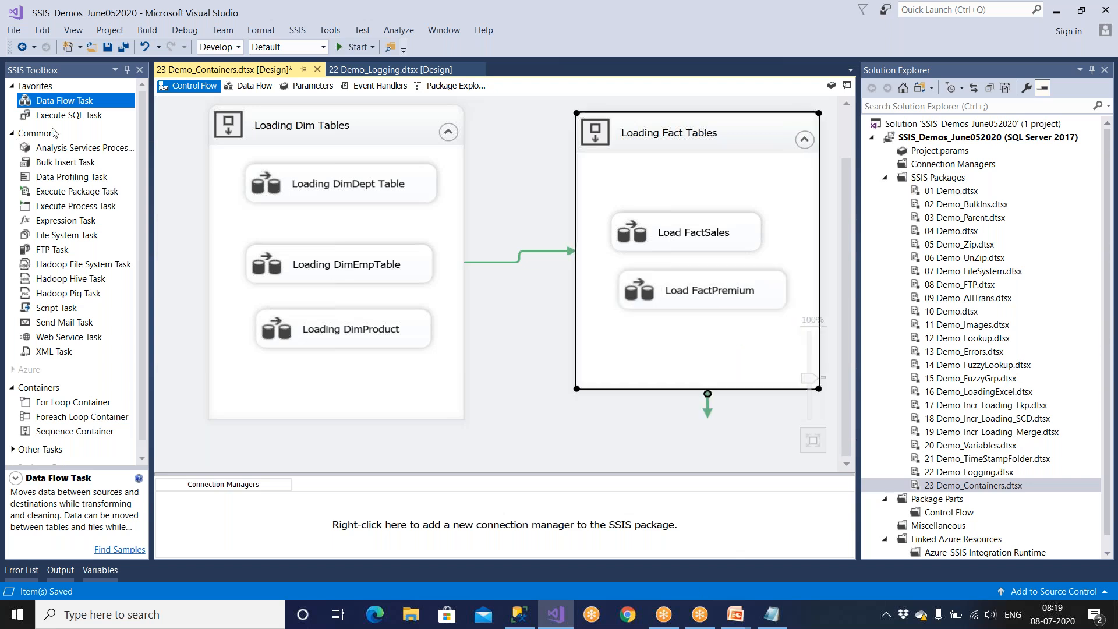
Add a third Data Flow Task below Load FactPremium, rename it "Load FactExp" and save the package.
drag(66, 104, 624, 336)
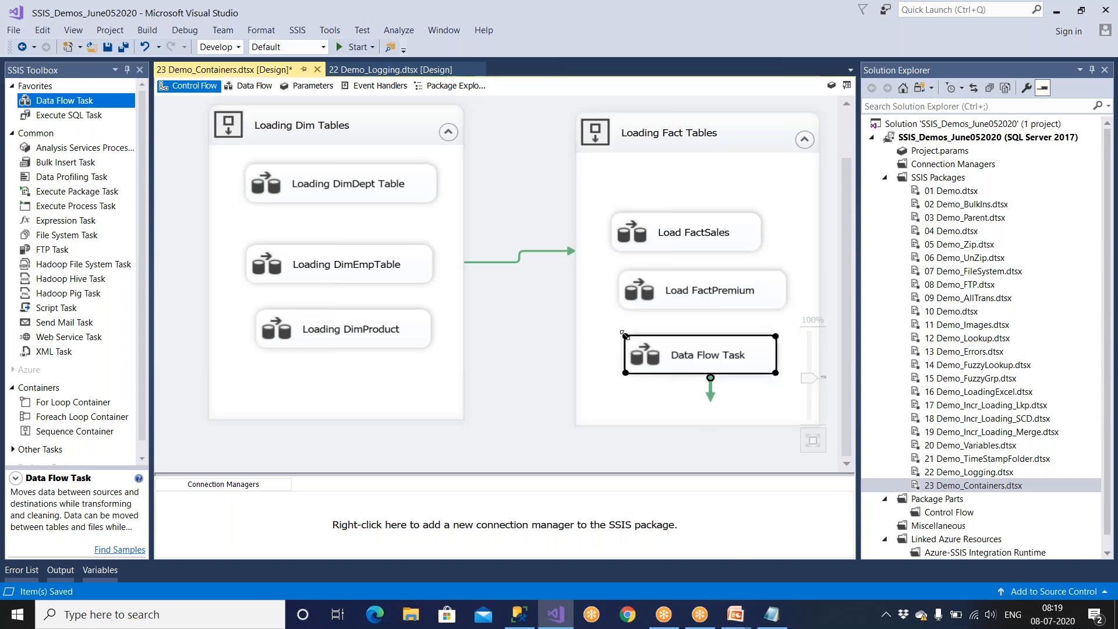
right_click(672, 355)
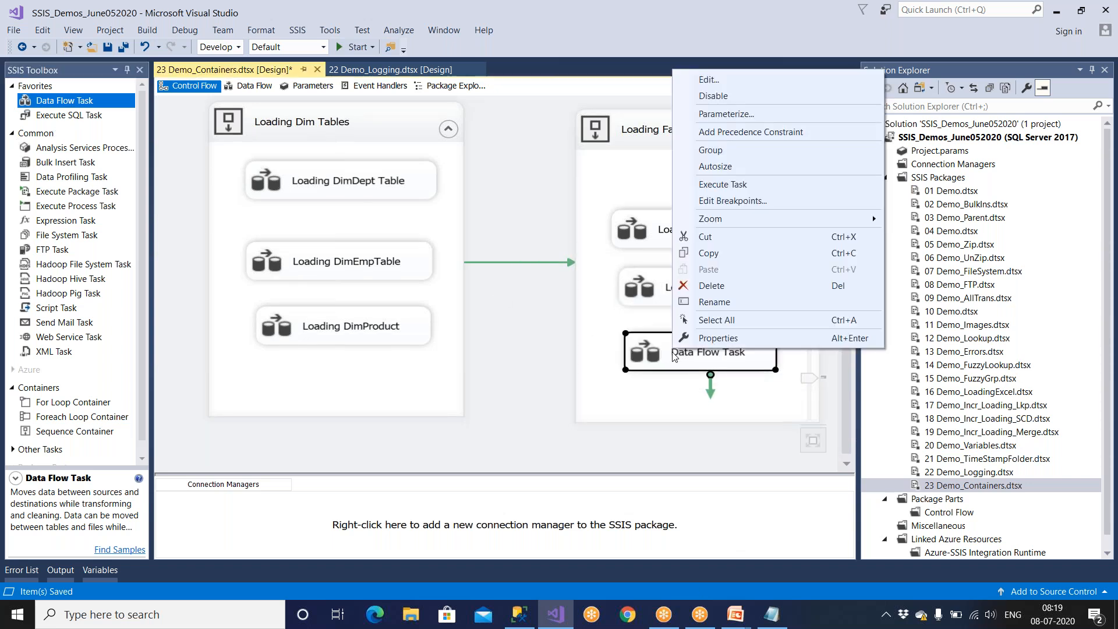
click(703, 302)
key(BackSpace)
text(Load Di)
key(BackSpace)
key(BackSpace)
text(Fact)
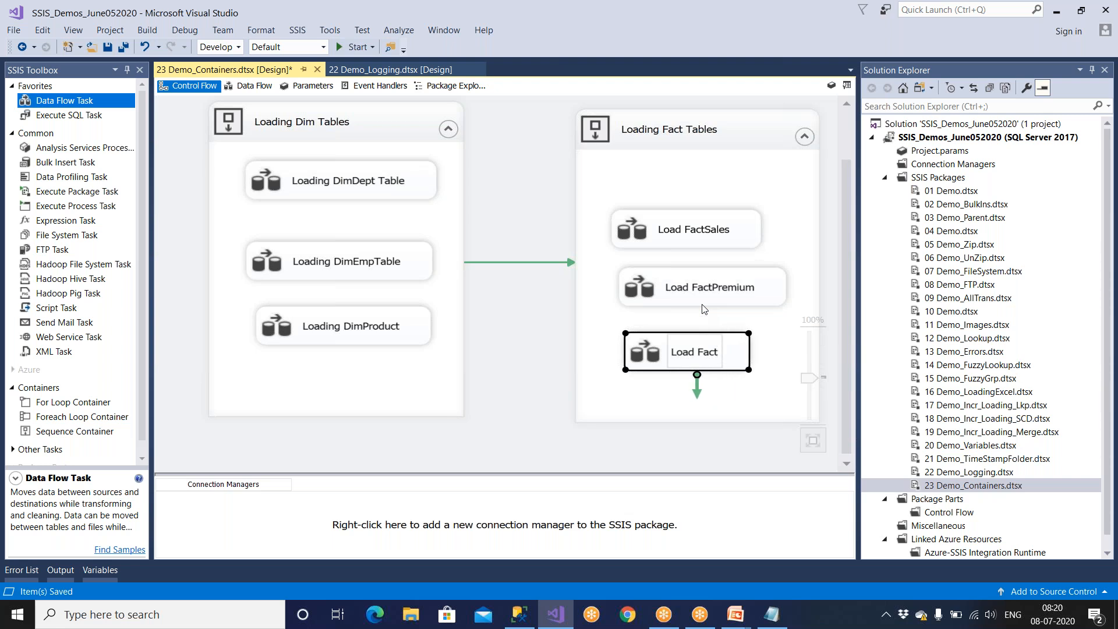
text(De)
key(BackSpace)
key(BackSpace)
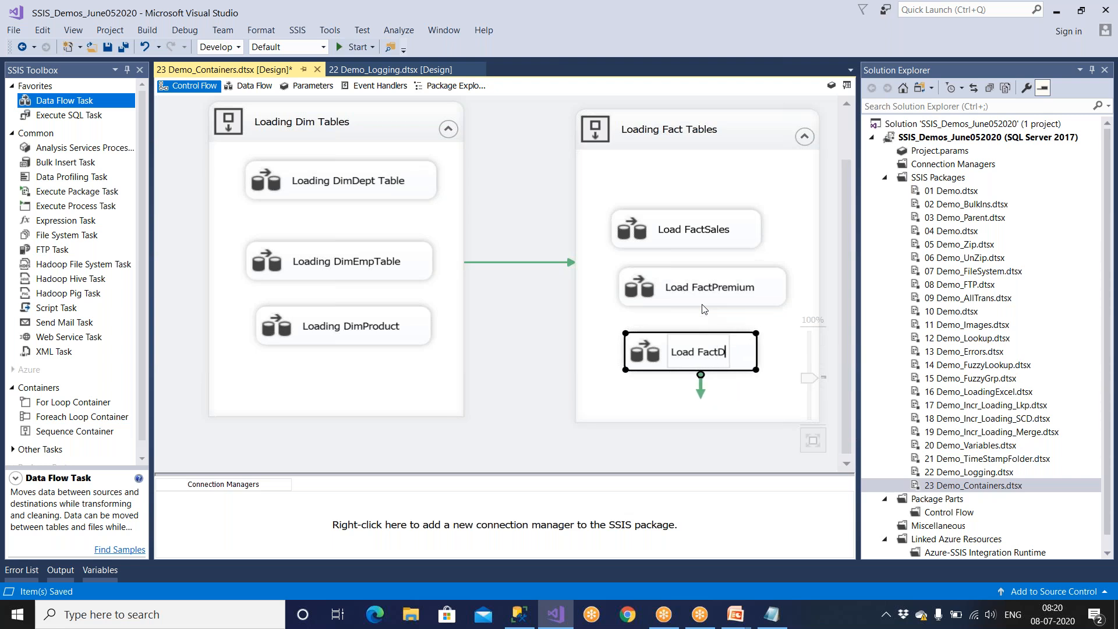
text(Exp)
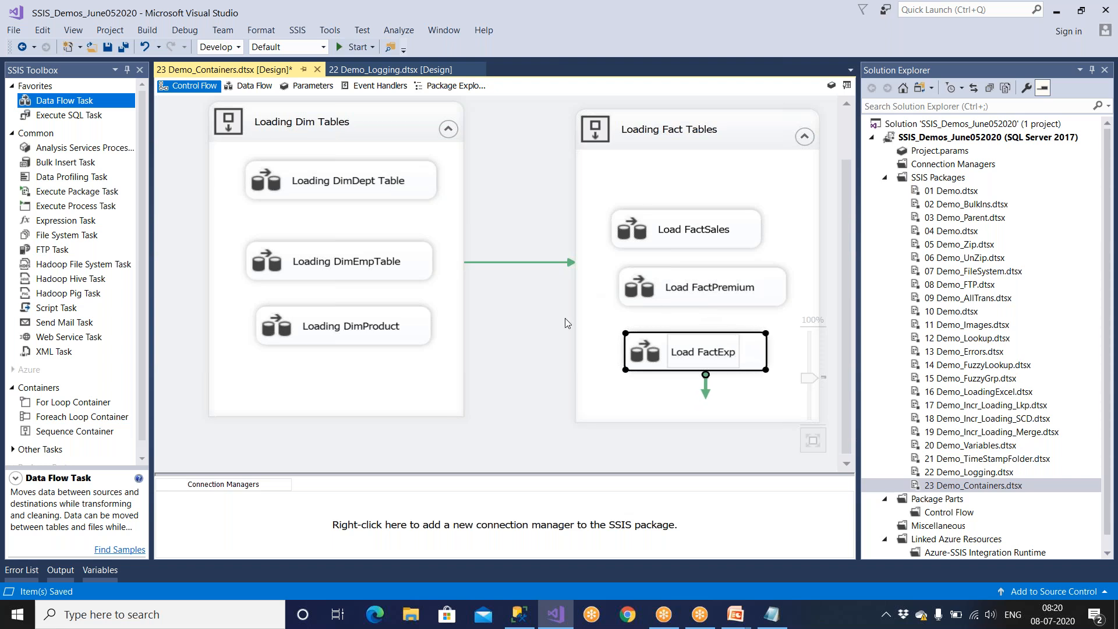
click(550, 340)
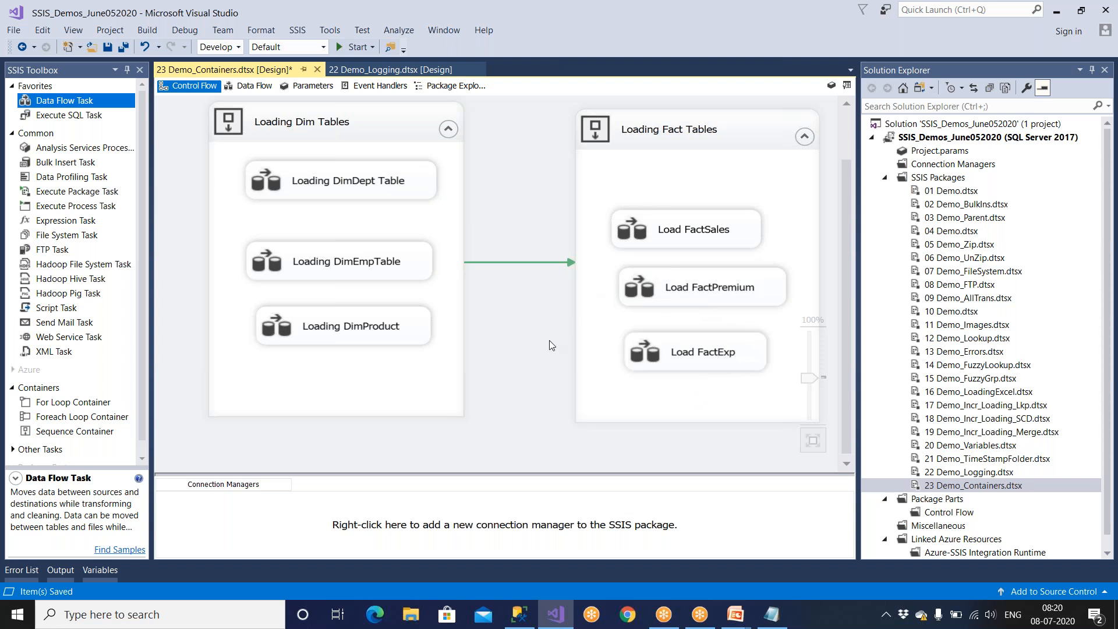
click(107, 47)
click(312, 185)
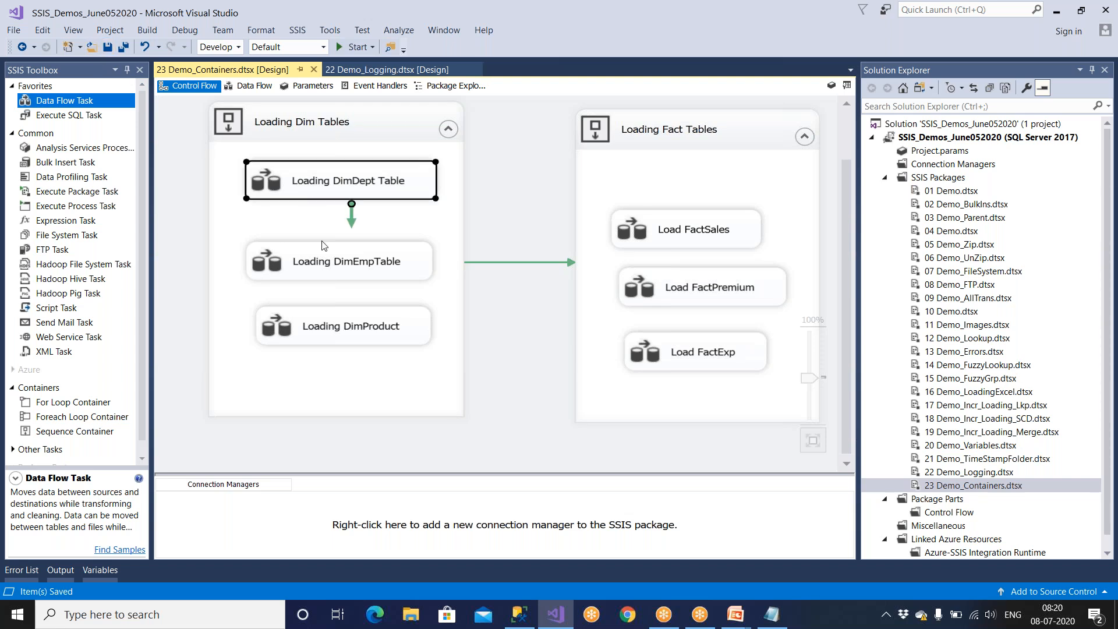
click(326, 269)
click(329, 329)
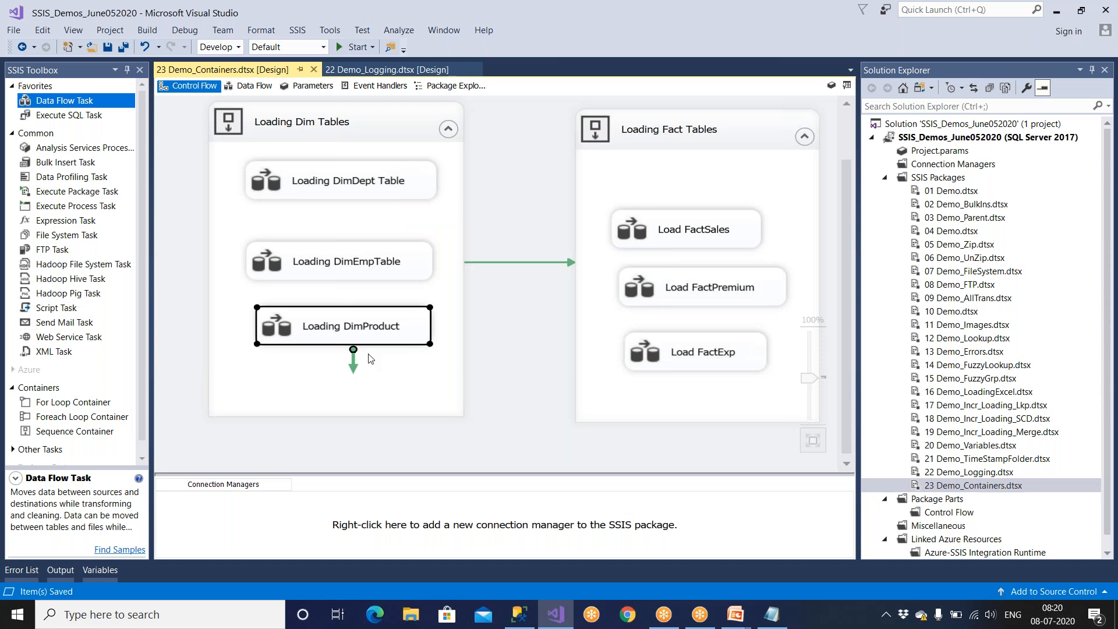
Move the Load FactSales, Load FactPremium and Load FactExp tasks slightly higher inside the Loading Fact Tables container.
click(671, 232)
drag(671, 232, 675, 213)
click(680, 290)
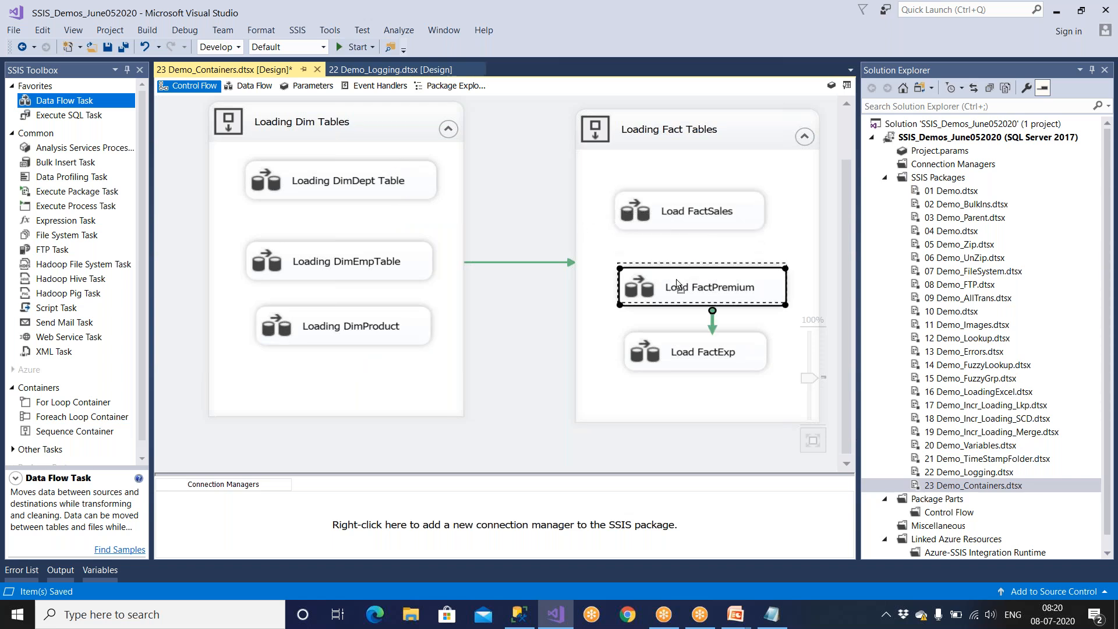
drag(680, 290, 680, 276)
drag(699, 352, 703, 332)
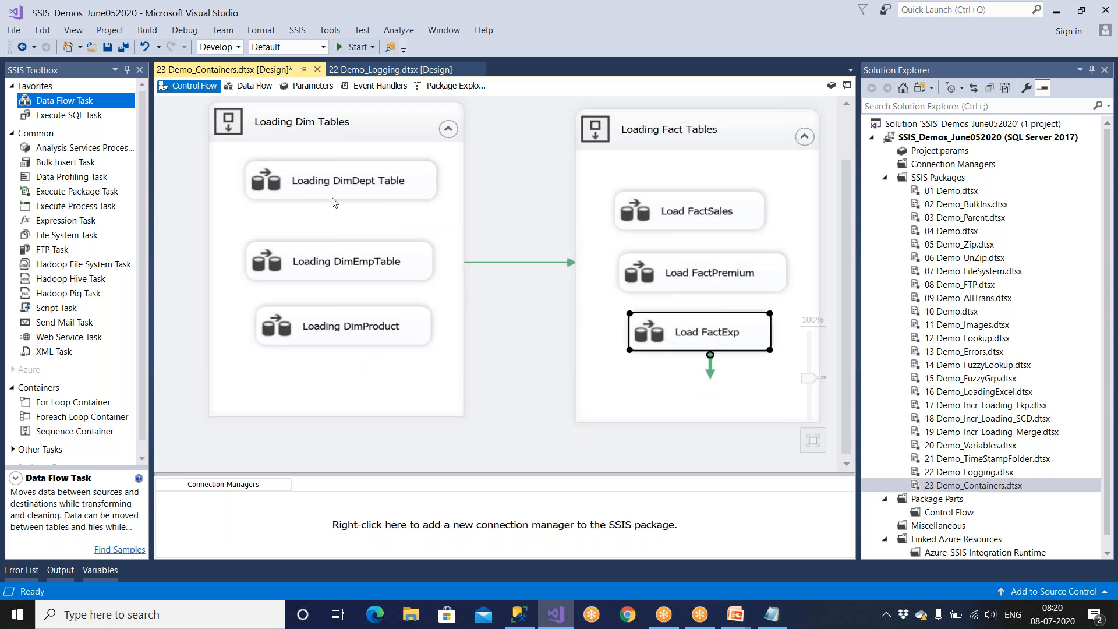
click(344, 191)
click(346, 251)
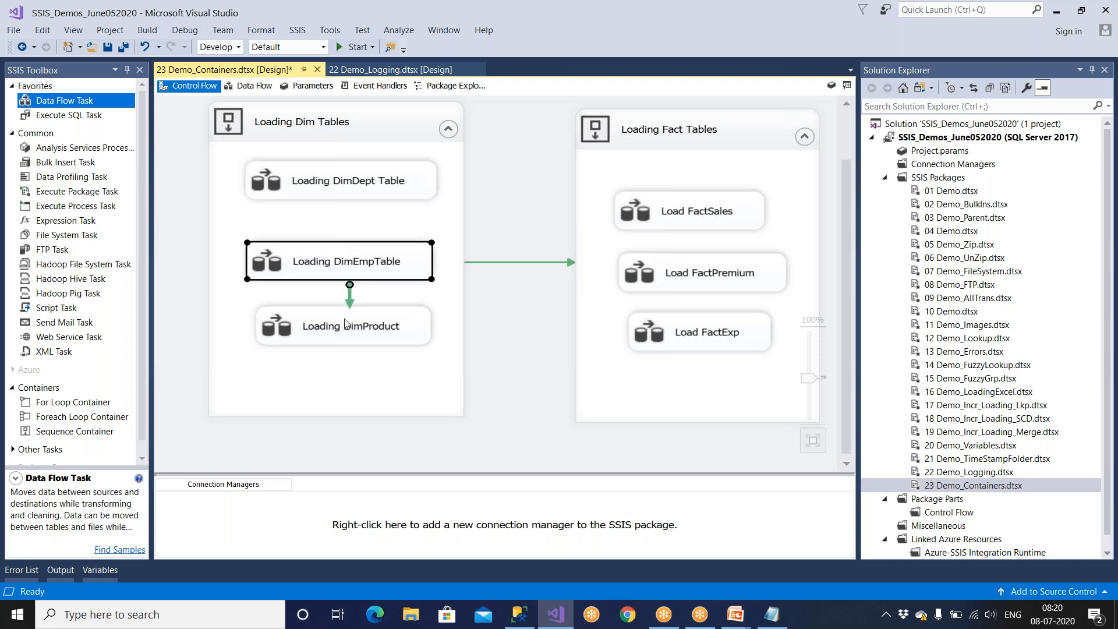
click(345, 324)
click(638, 222)
click(645, 278)
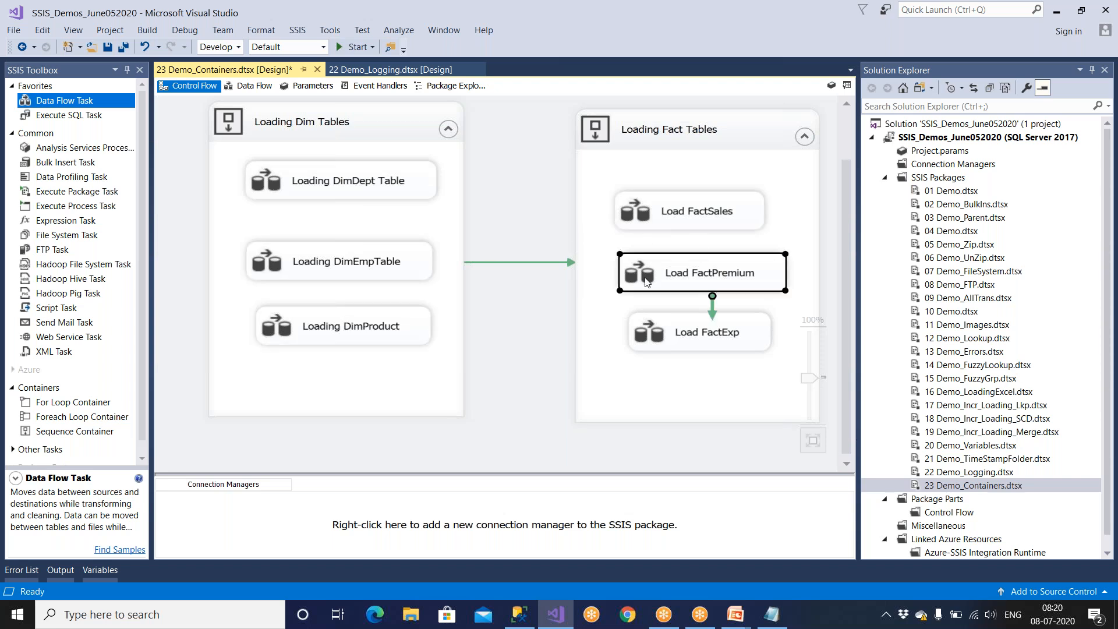
click(655, 323)
click(399, 127)
click(609, 129)
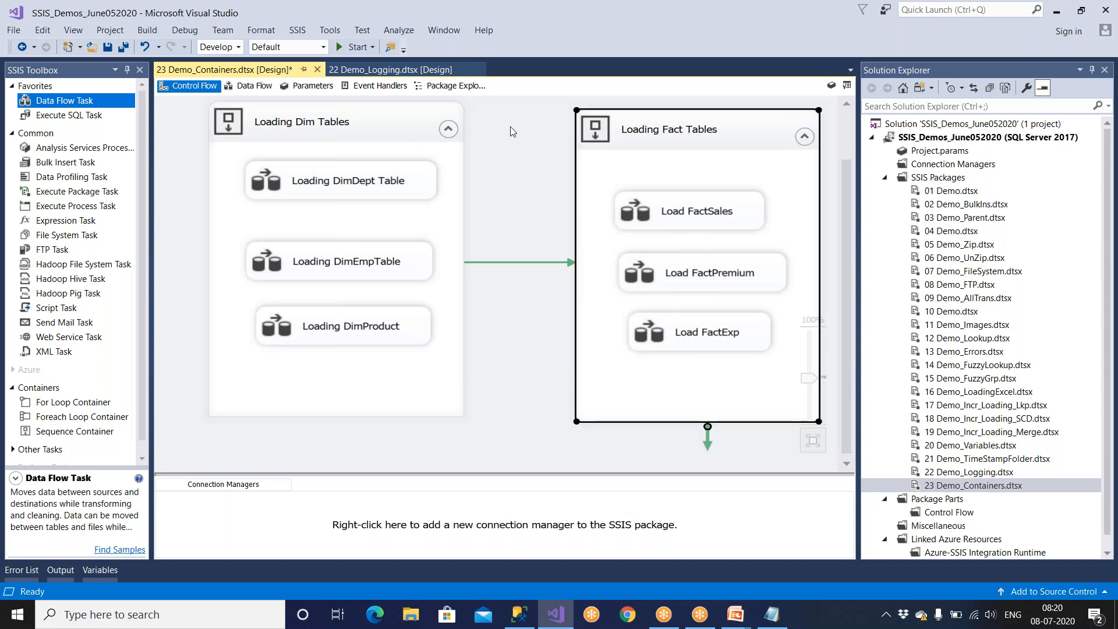
click(416, 123)
click(643, 136)
click(417, 121)
click(516, 173)
View the data flow of each task in the Loading Dim Tables container and the list of data flow tasks.
double_click(402, 186)
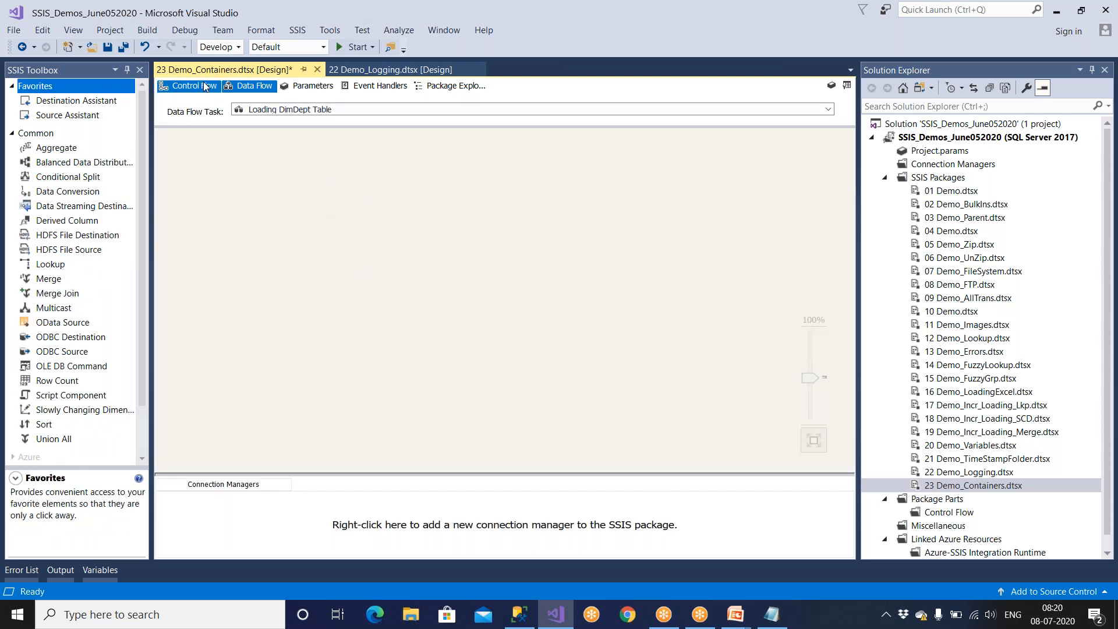
click(164, 85)
double_click(332, 273)
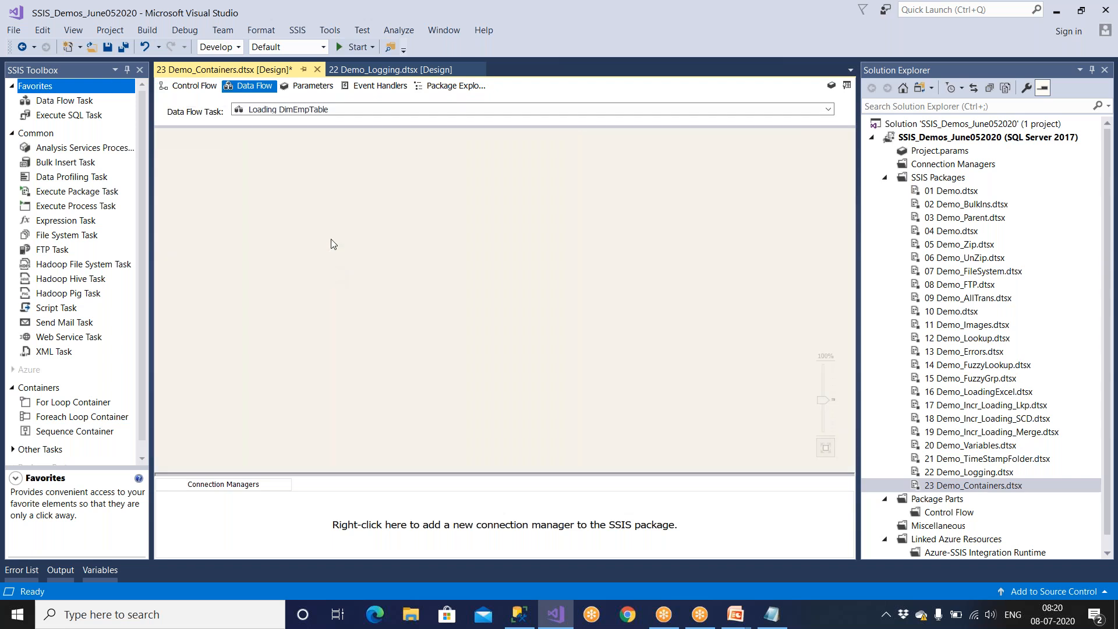
click(309, 110)
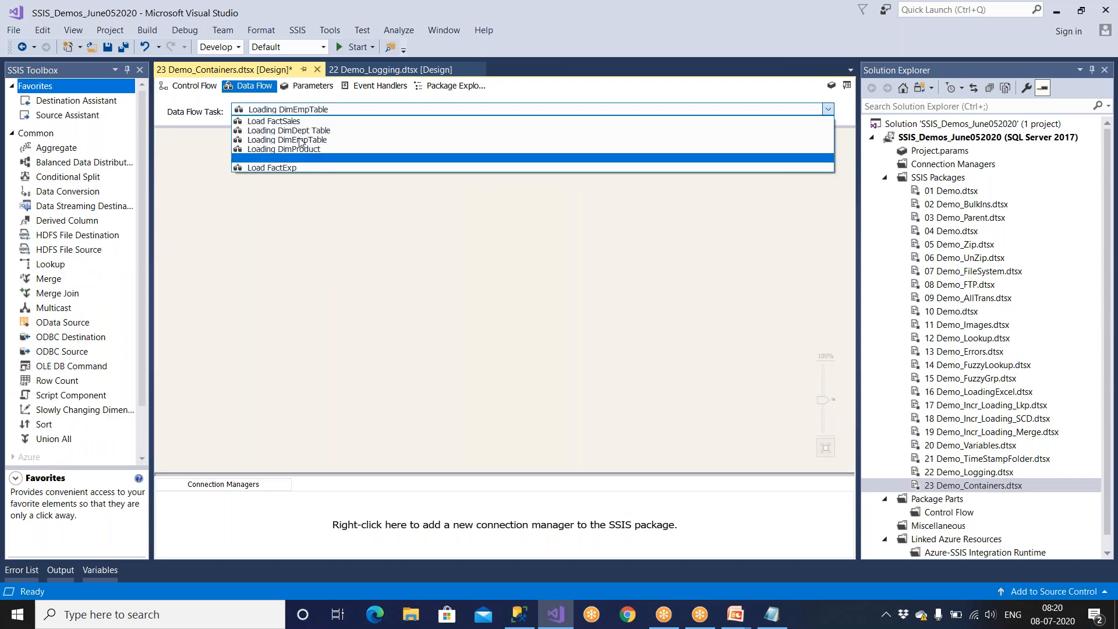
click(201, 86)
click(201, 85)
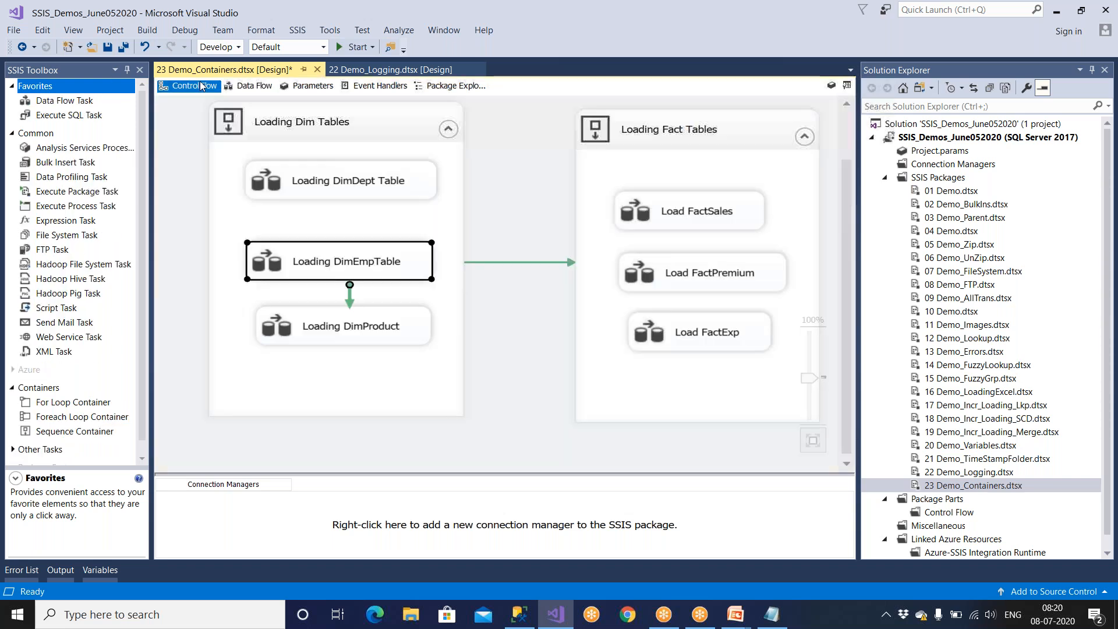
double_click(302, 326)
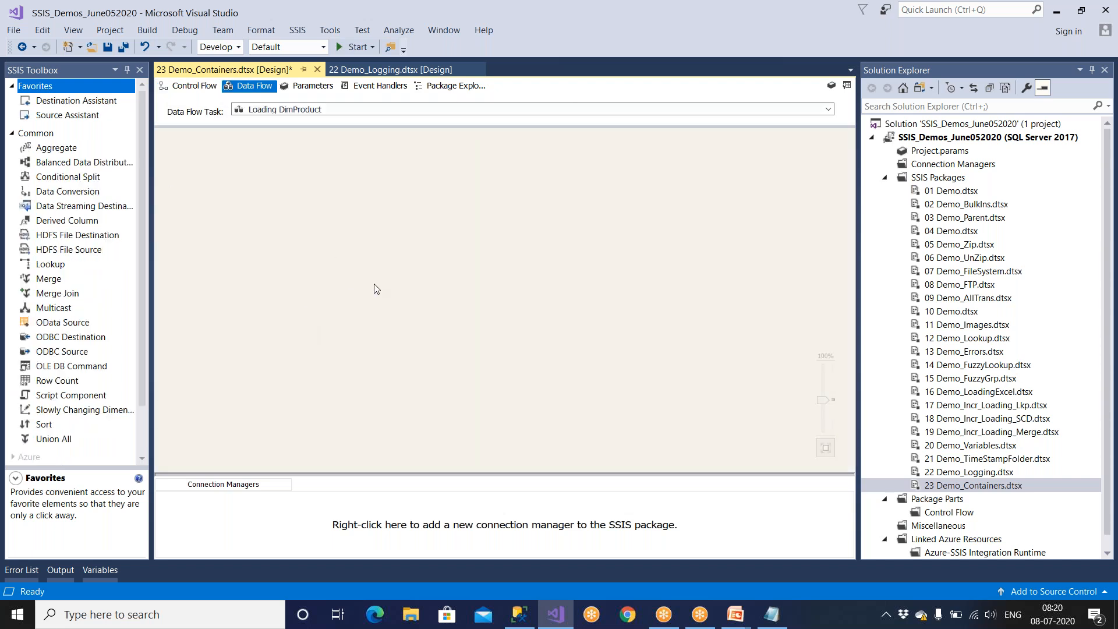
click(194, 86)
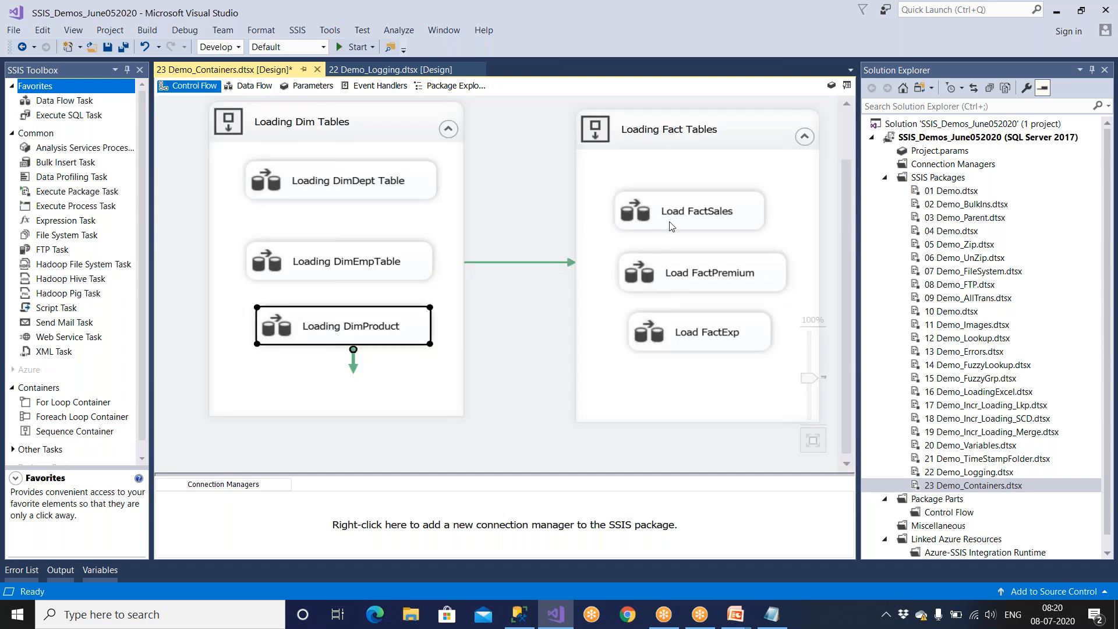
View the data flows of Load FactSales and Load FactPremium and return to the control flow.
double_click(671, 226)
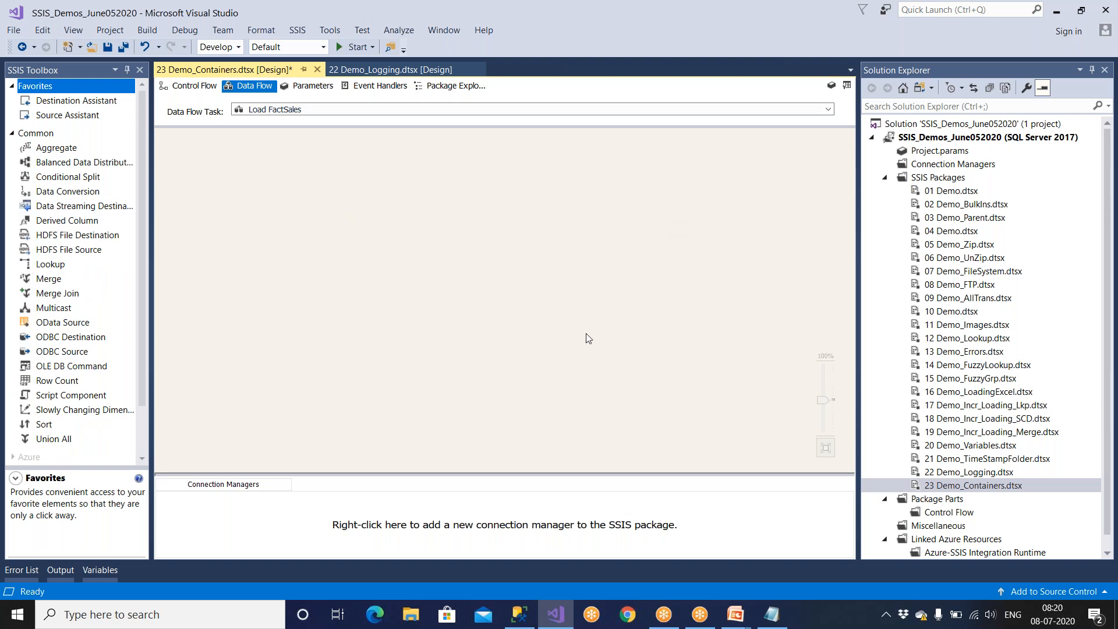
click(170, 87)
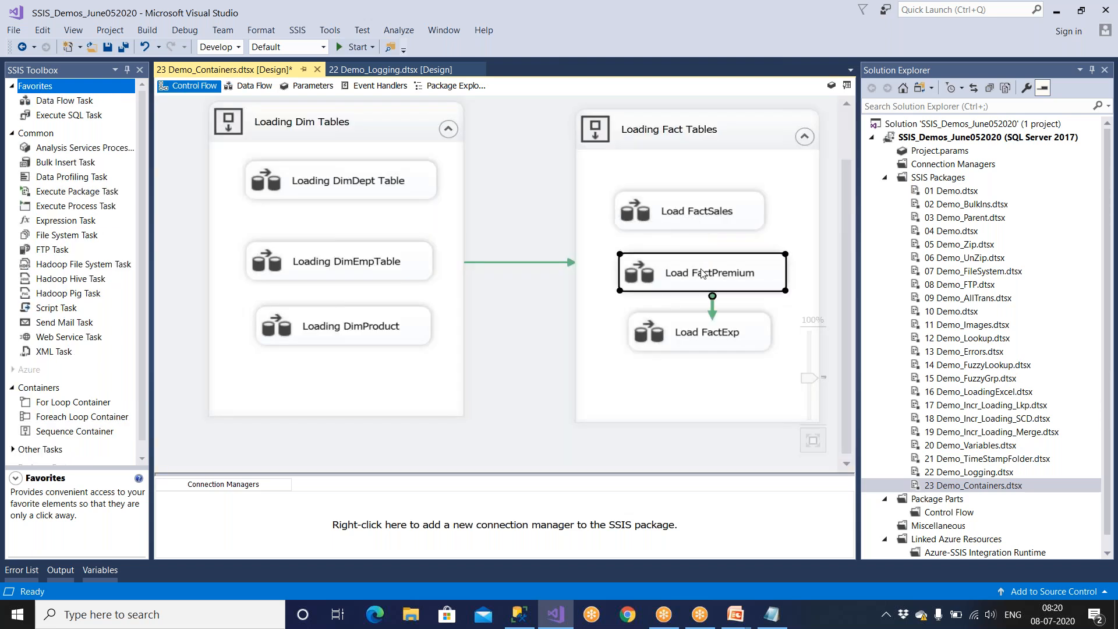
double_click(701, 272)
click(193, 86)
click(676, 348)
click(564, 353)
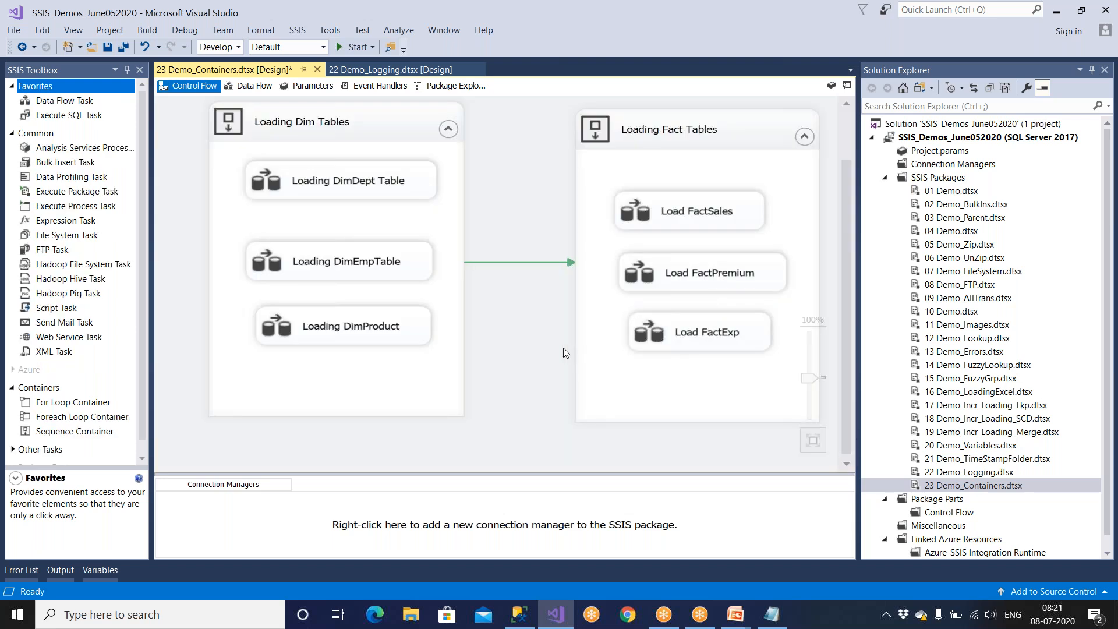
Move the Loading Dim Tables and Loading Fact Tables containers slightly closer together and lower, and save the package.
drag(367, 132, 341, 144)
click(579, 140)
drag(578, 139, 525, 156)
click(789, 199)
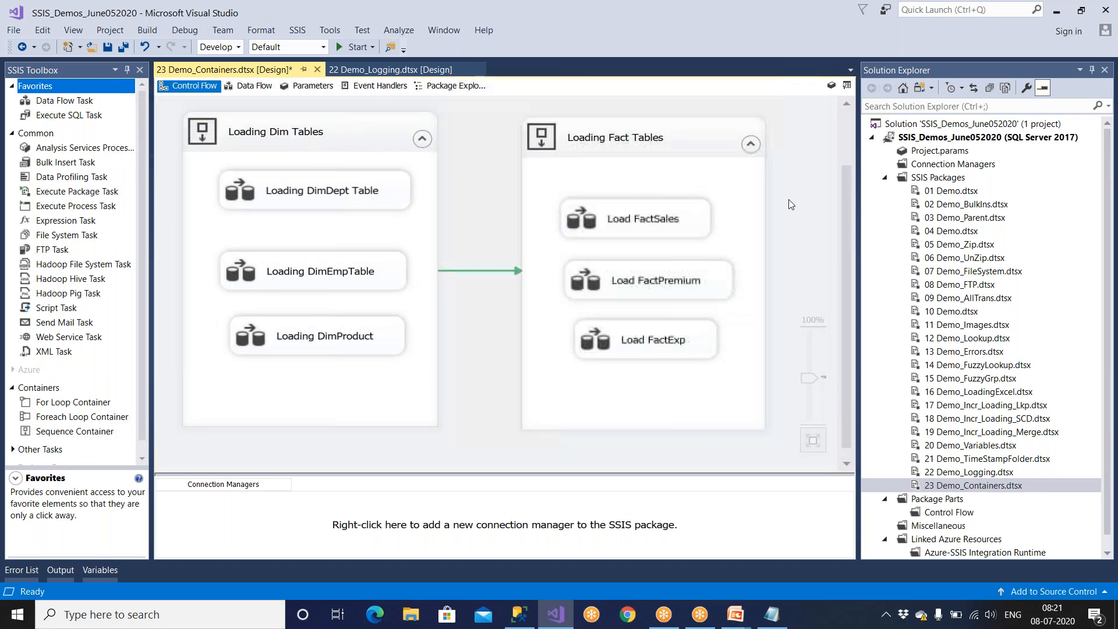
key(ctrl+s)
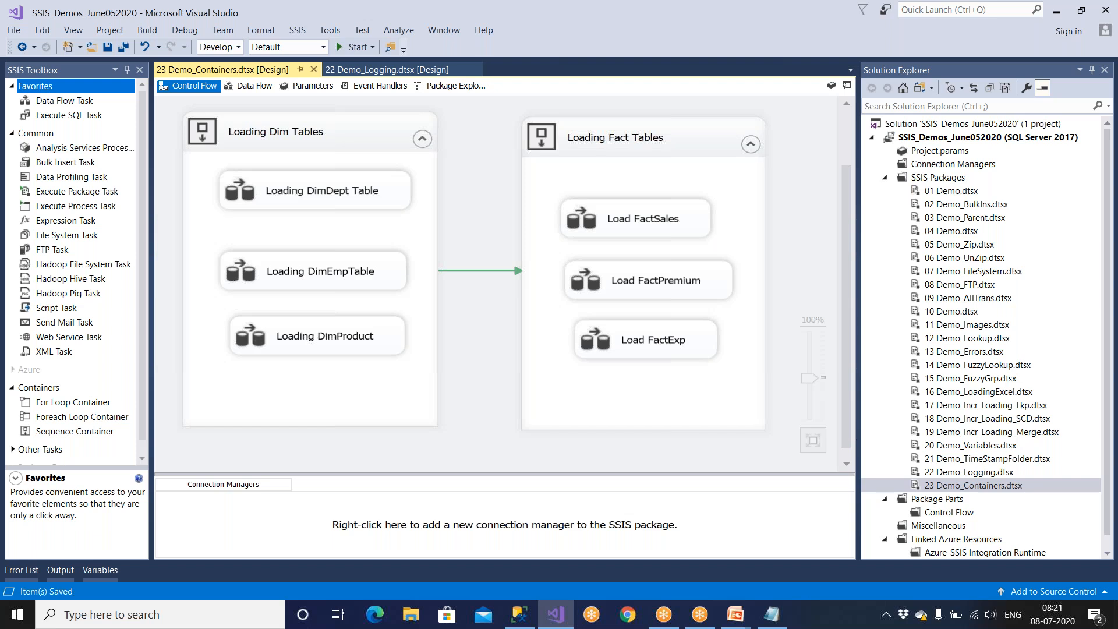
Delete the precedence constraint between the Loading Dim Tables and Loading Fact Tables containers.
click(105, 435)
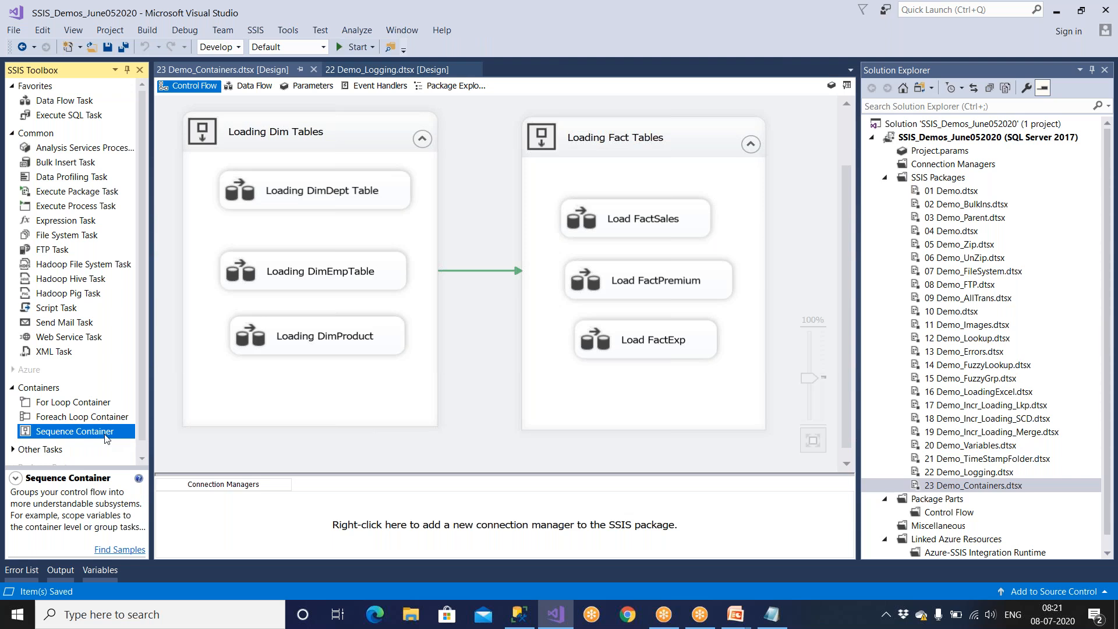
click(483, 269)
key(Delete)
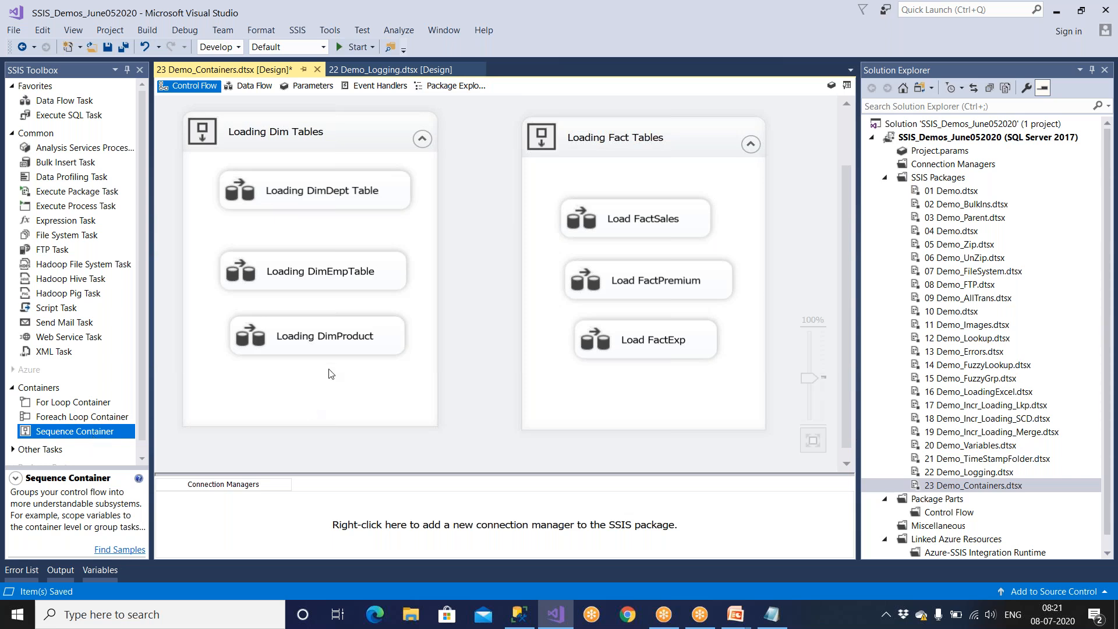
Reconnect the Loading Dim Tables container to the Loading Fact Tables container and delete that connection again.
click(336, 423)
drag(320, 449, 530, 386)
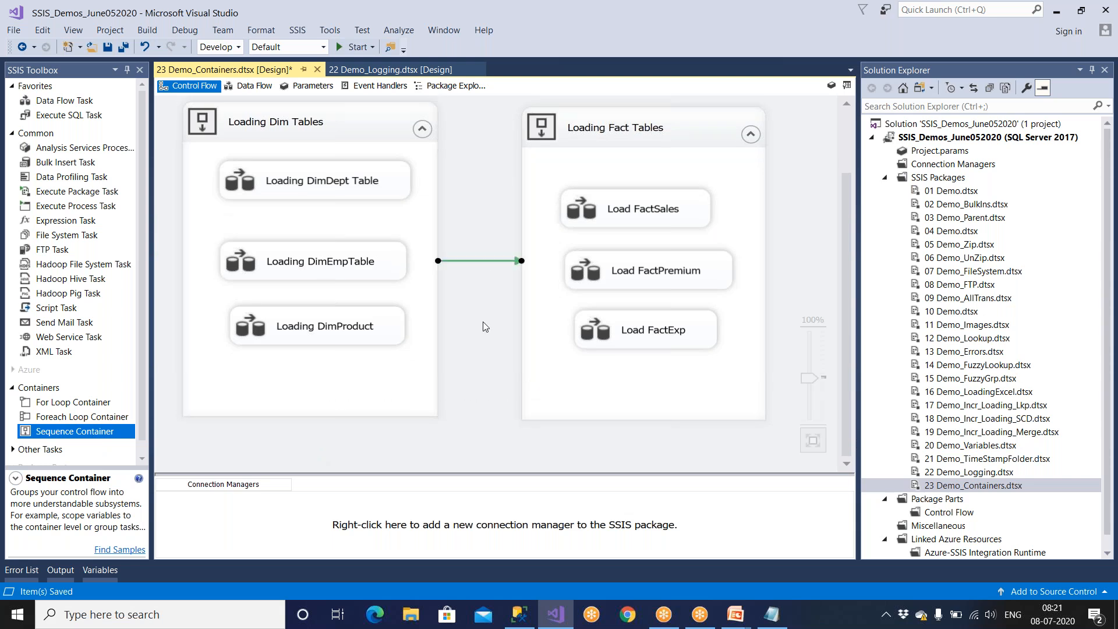
key(Delete)
click(385, 123)
click(396, 184)
click(365, 270)
click(362, 326)
click(620, 223)
click(621, 269)
click(621, 335)
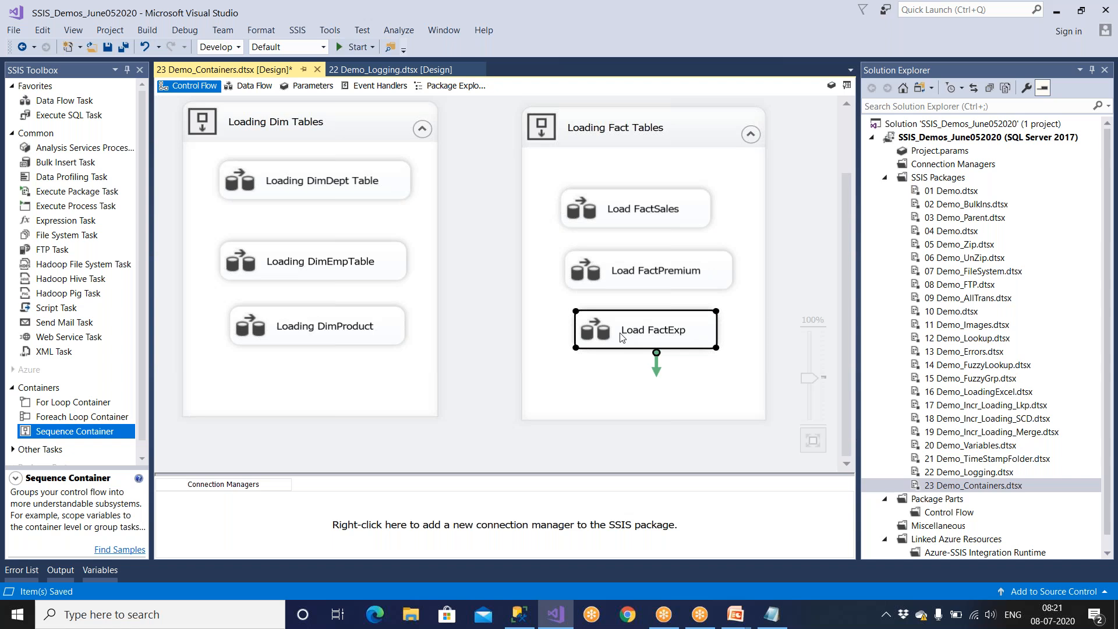
Review the data flow tasks in the unconnected Loading Dim Tables and Loading Fact Tables containers.
click(322, 187)
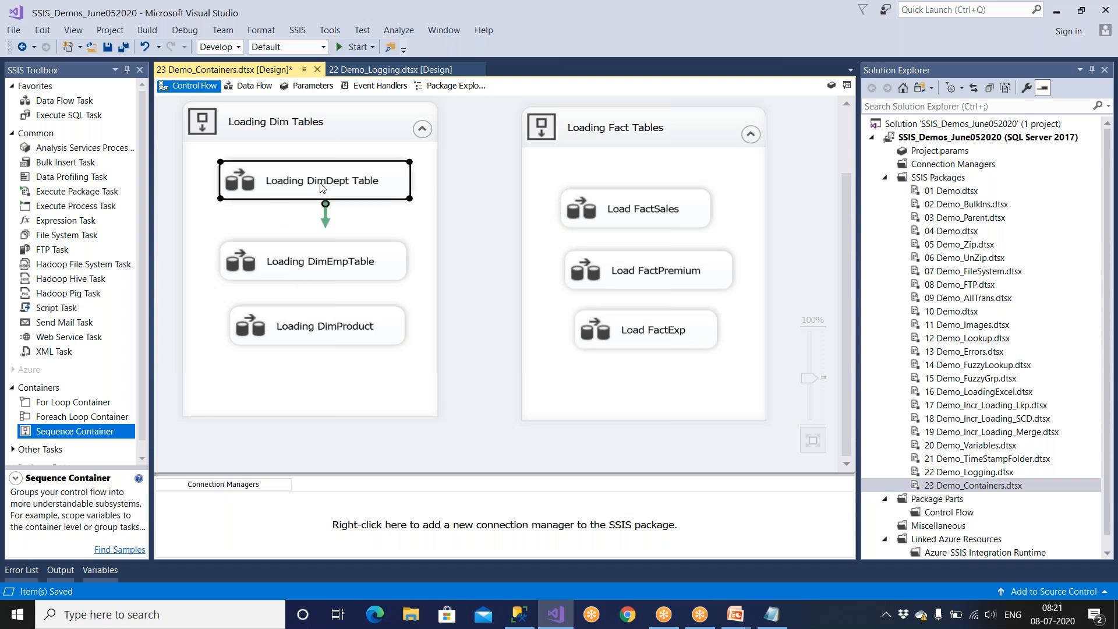
click(325, 271)
click(319, 333)
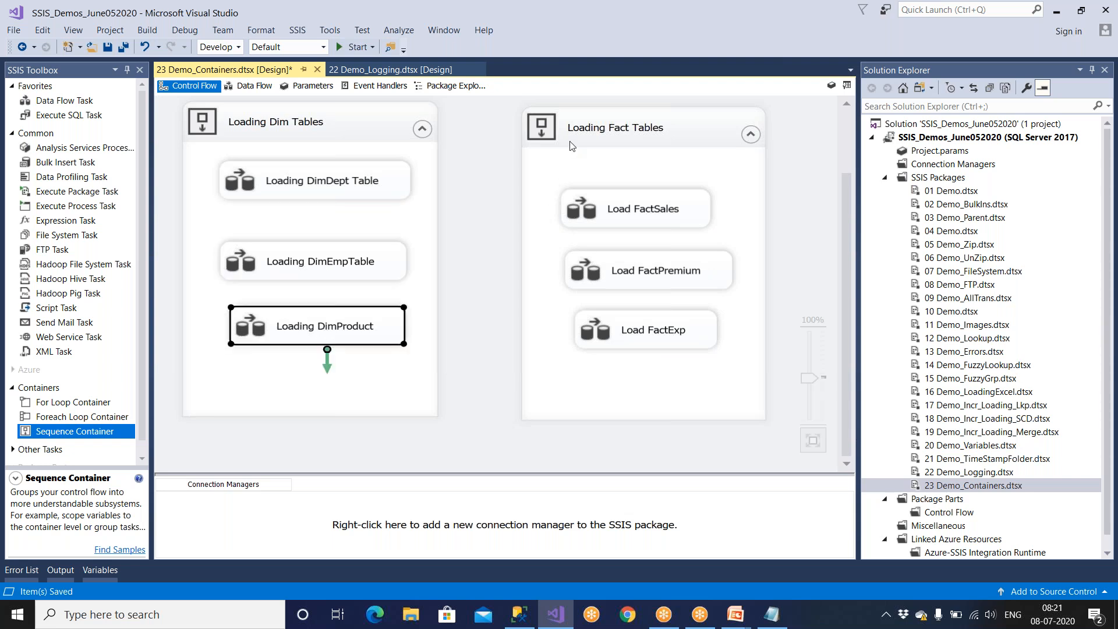
click(589, 125)
click(608, 215)
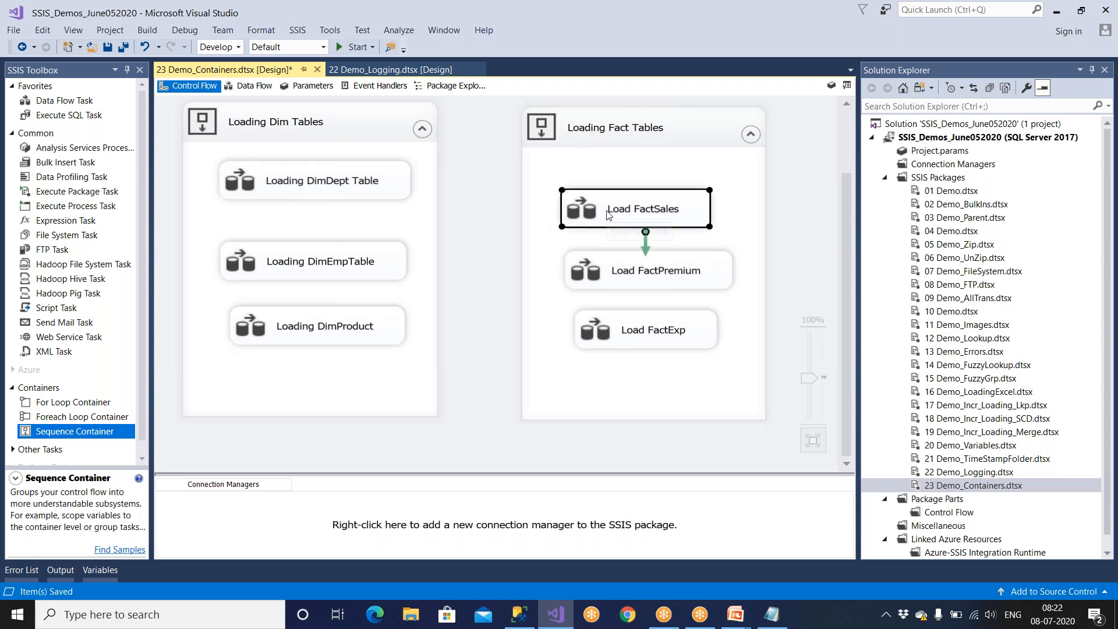
click(612, 270)
click(620, 338)
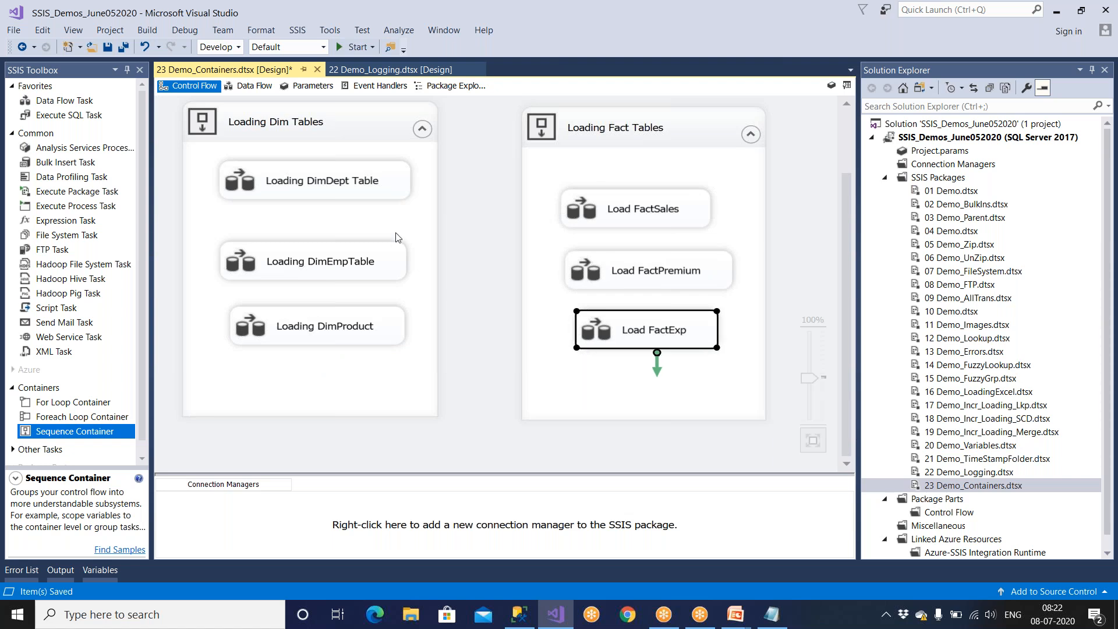
Move the Loading DimProduct task slightly lower and connect the Loading Dim Tables container to the Loading Fact Tables container.
drag(365, 334, 365, 358)
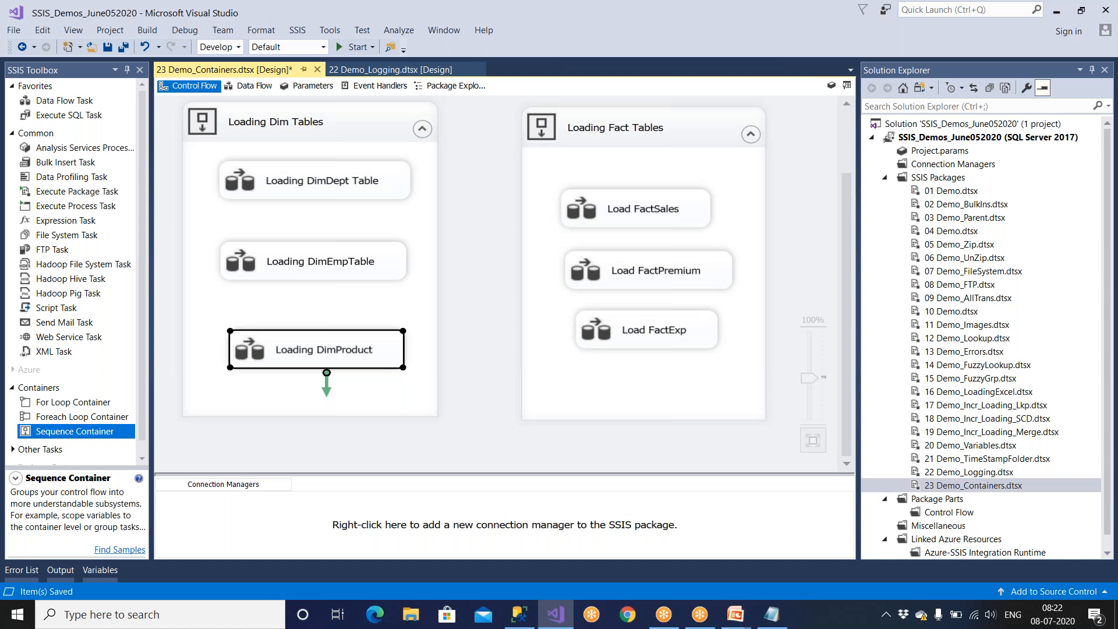
click(371, 414)
drag(320, 439, 529, 344)
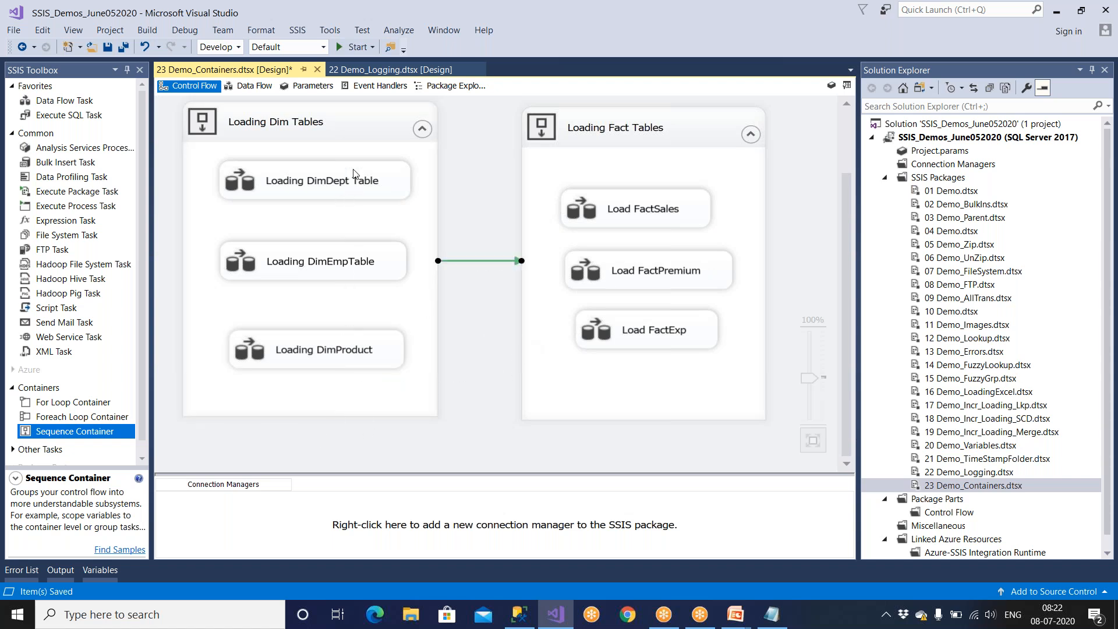
Connect the Loading DimDept Table task to the Loading DimEmpTable task with a precedence constraint.
click(351, 192)
drag(328, 224, 332, 264)
click(360, 192)
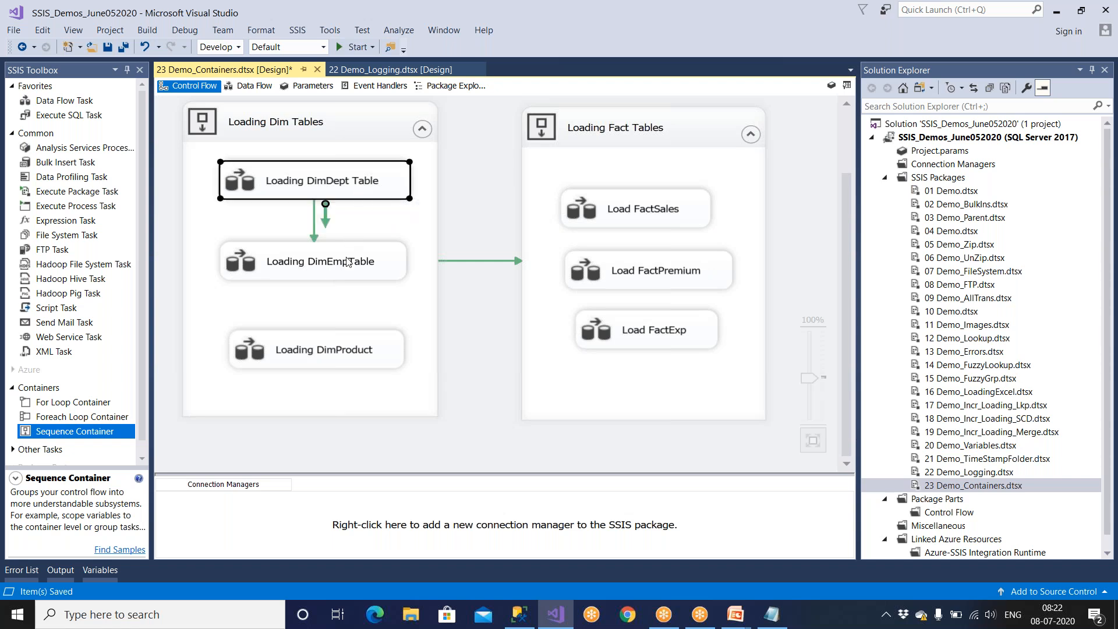
Examine the execution order of the connected and unconnected tasks in the dimension container, followed by the fact table tasks.
click(348, 263)
click(358, 190)
click(362, 351)
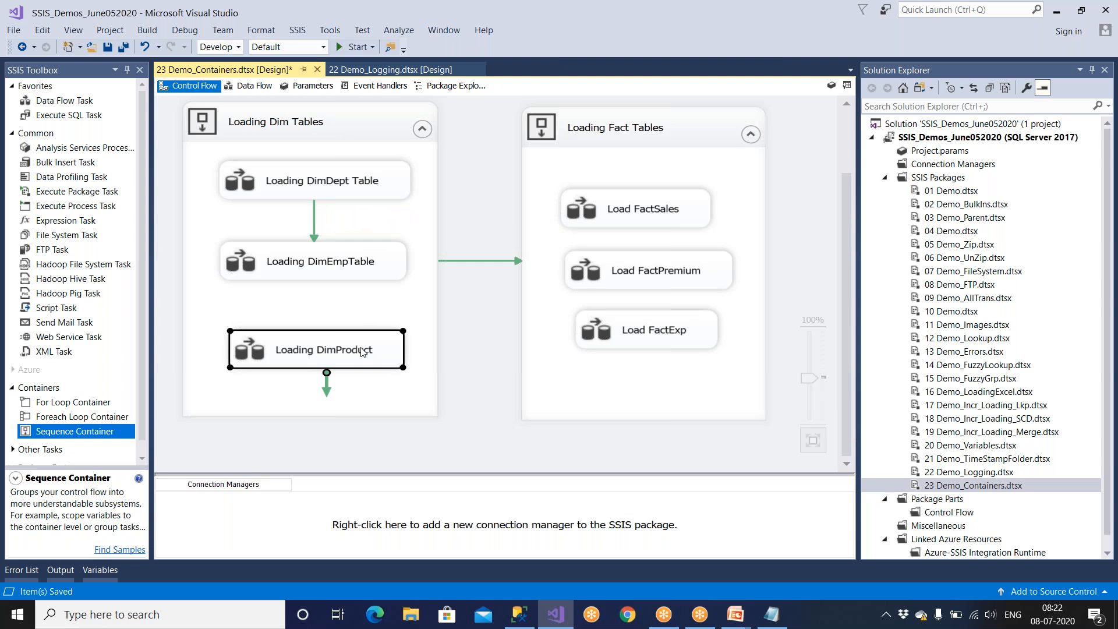
click(365, 173)
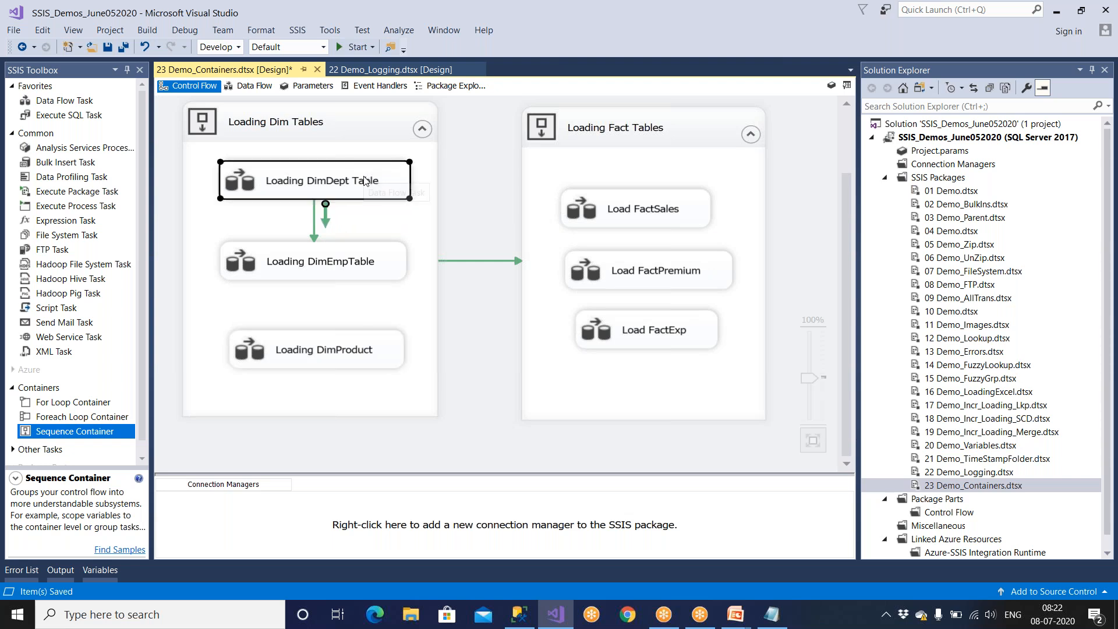
click(362, 262)
click(349, 350)
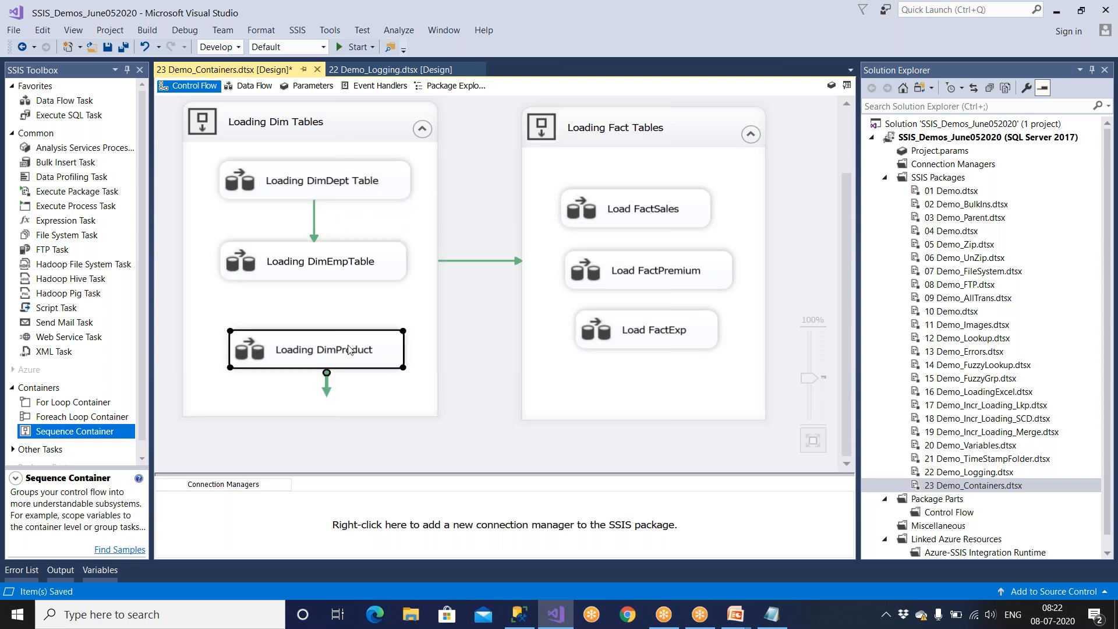
click(631, 221)
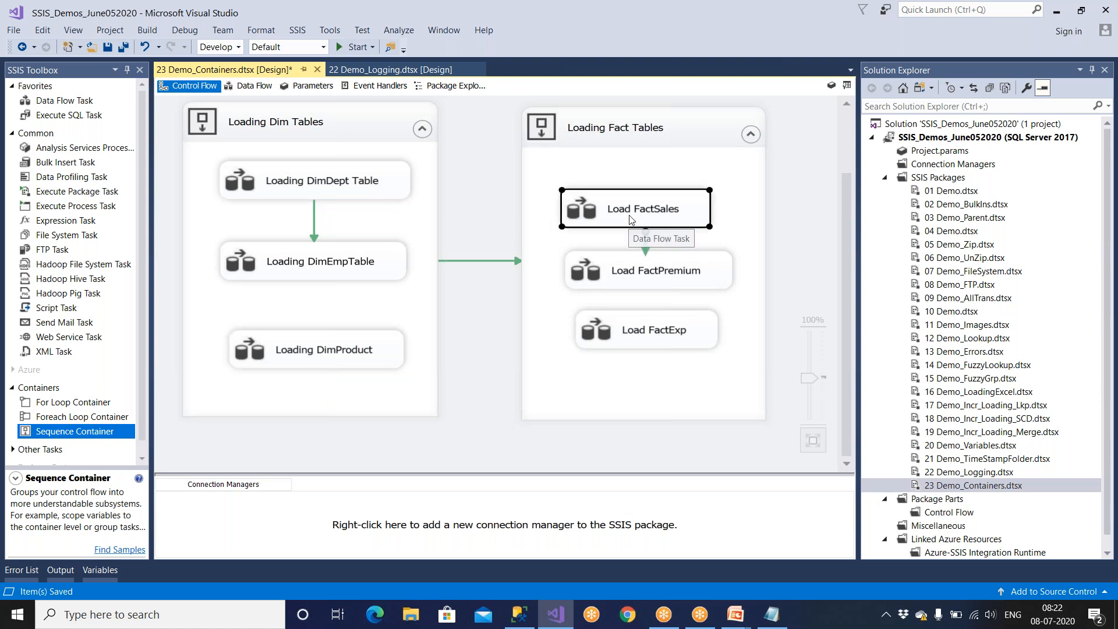
click(646, 278)
click(649, 336)
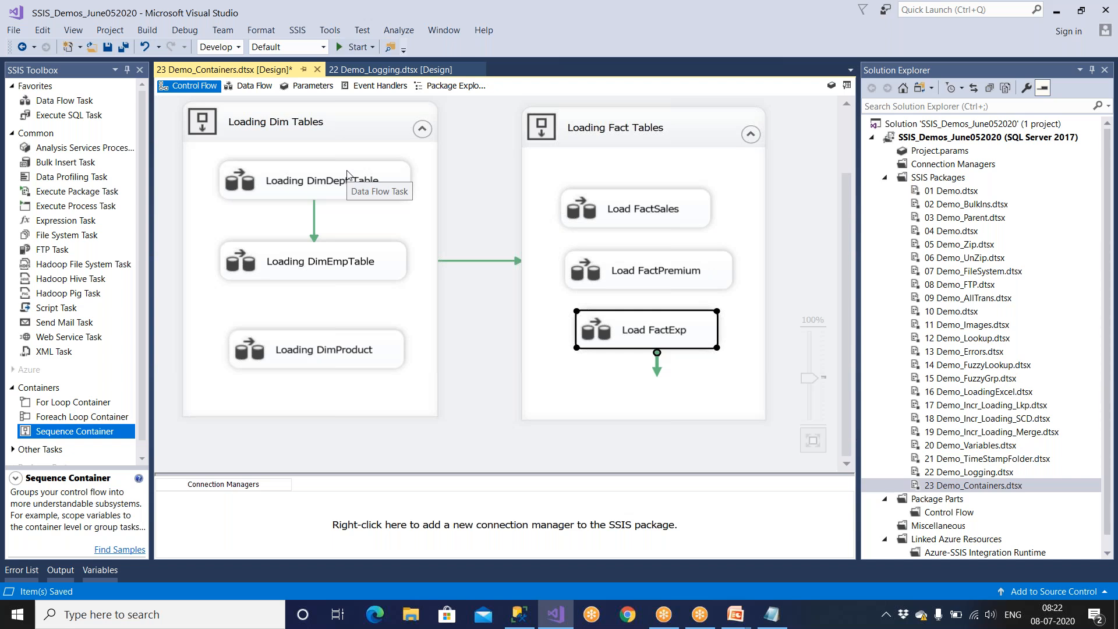
Save the package and switch to the PowerPoint slide show on Containers in SSIS.
click(108, 46)
mouse_move(736, 615)
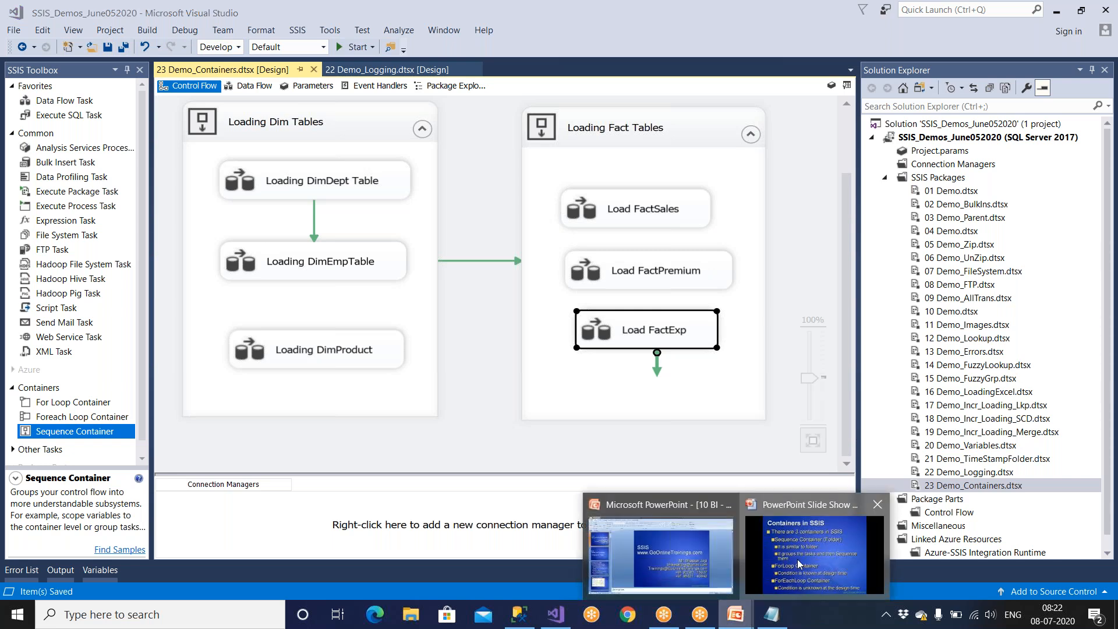
click(787, 544)
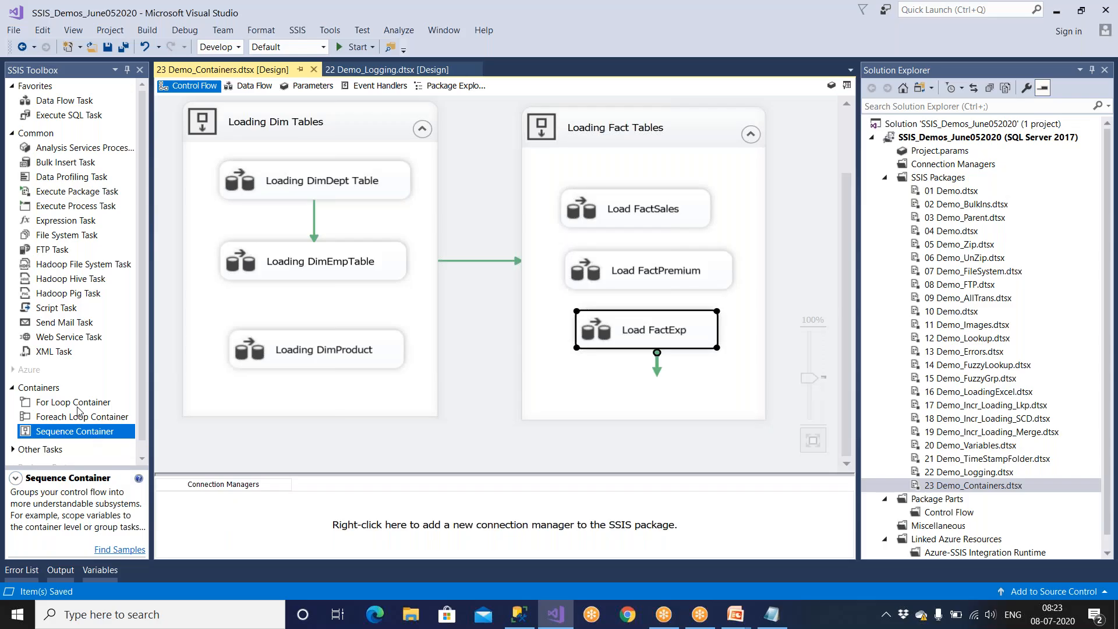
Compare the descriptions of the For Loop Container and the Foreach Loop Container among the available SSIS containers.
click(78, 405)
click(79, 421)
click(80, 405)
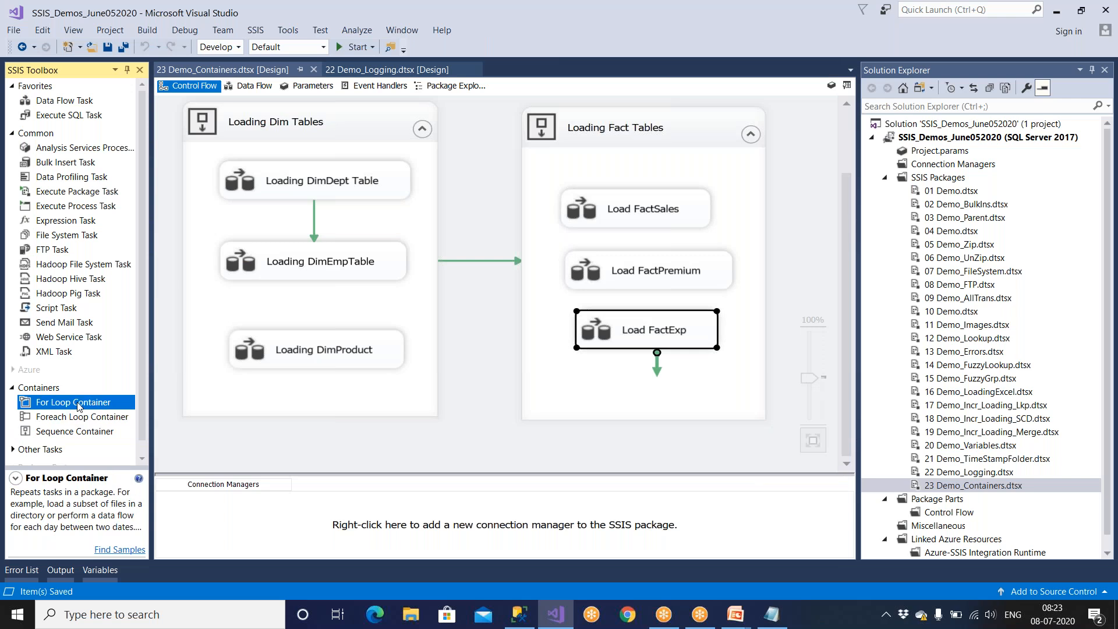
click(80, 418)
click(81, 405)
click(83, 417)
click(85, 404)
click(85, 417)
click(85, 405)
click(82, 419)
click(83, 406)
click(84, 418)
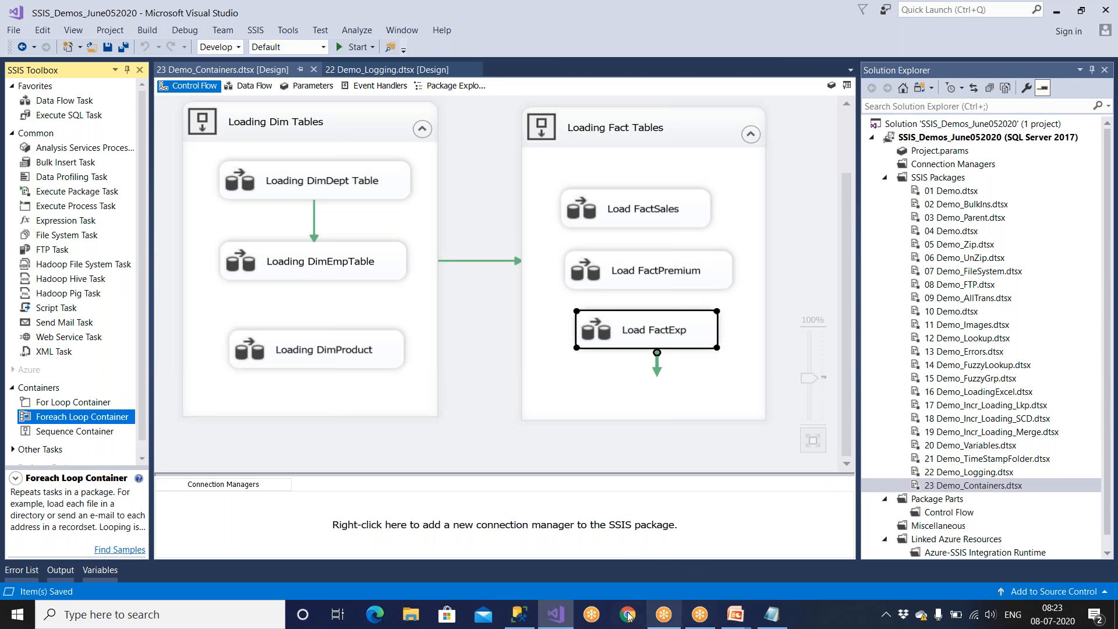
Switch to File Explorer, open the Amazon folder on the DATA (D:) drive and show its full path.
click(520, 616)
key(super)
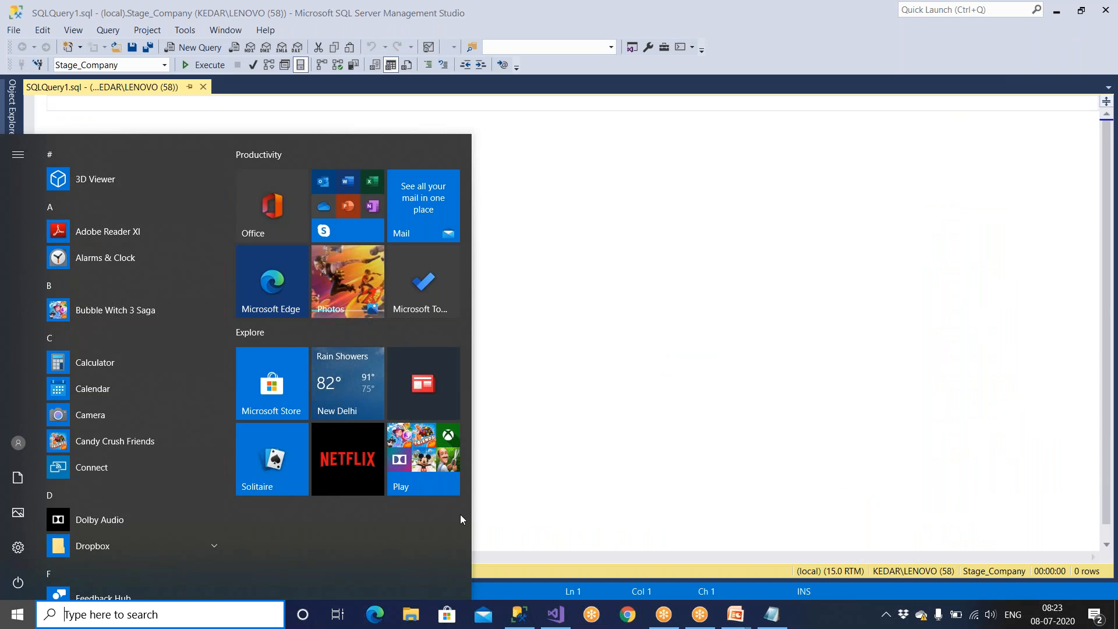
click(411, 615)
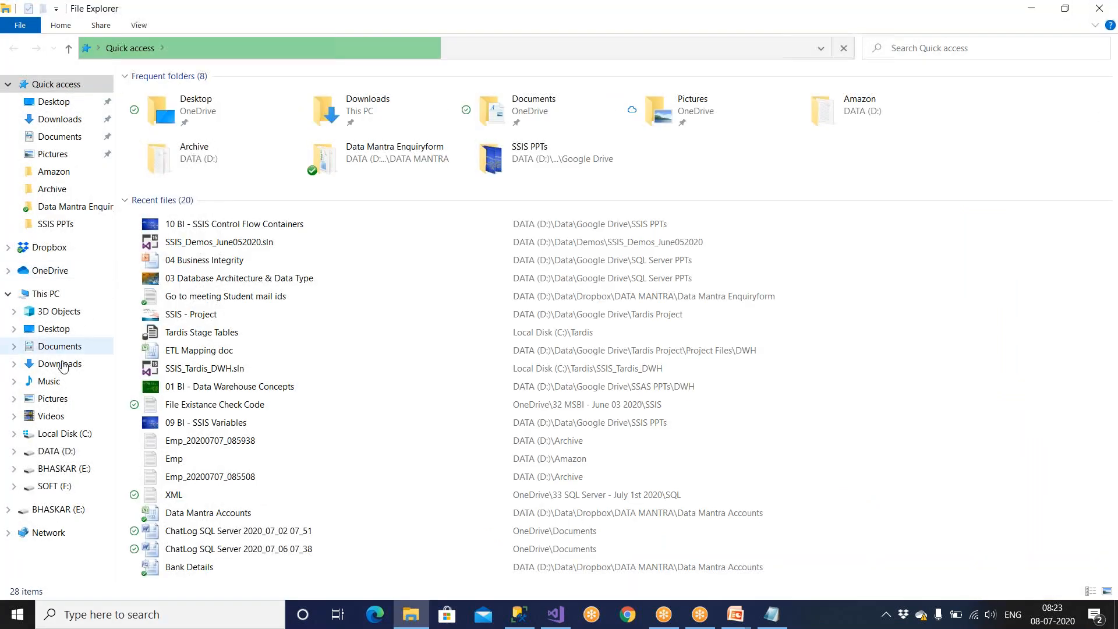
click(56, 452)
double_click(186, 112)
drag(186, 152, 135, 85)
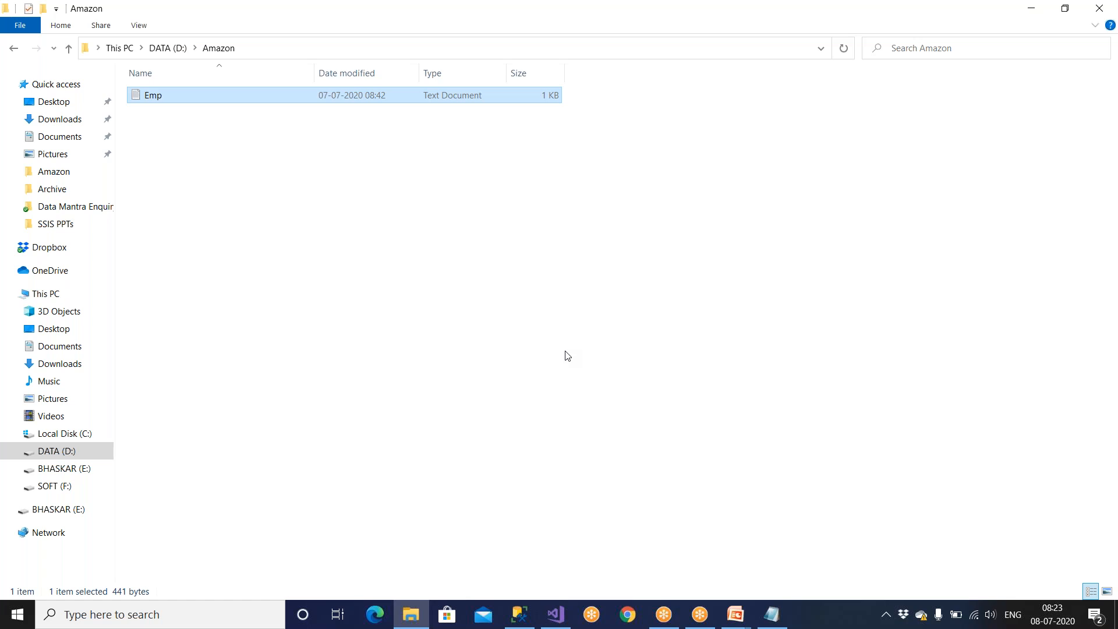
click(257, 53)
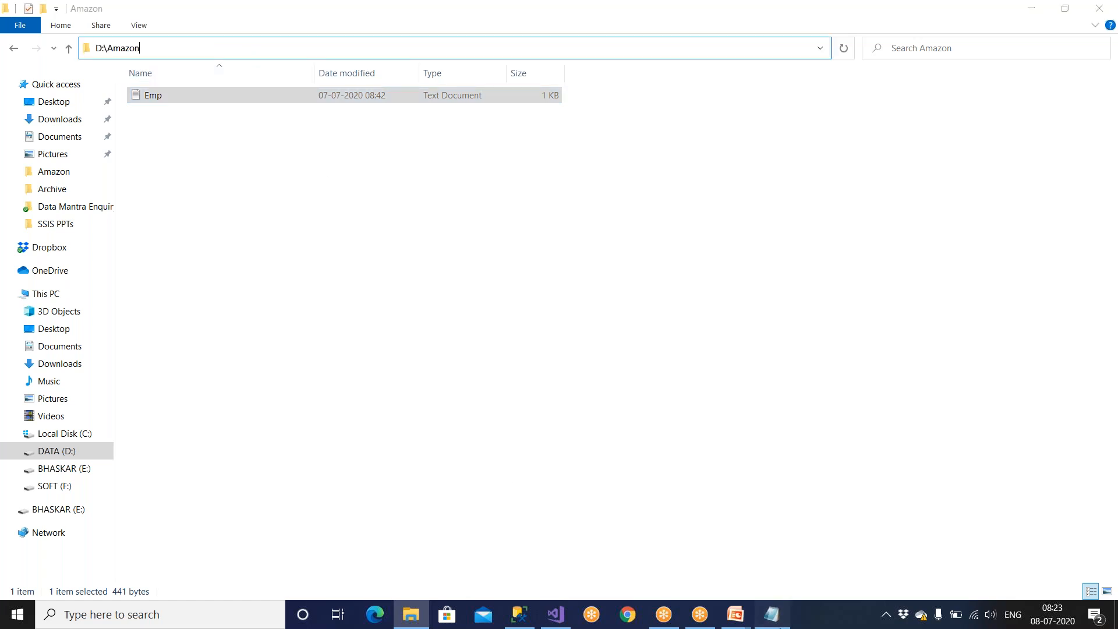
Switch to the Notepad notes and delete the Dept and Sales sample tables below the PK and FK answer.
click(780, 623)
scroll(283, 390, down, 1)
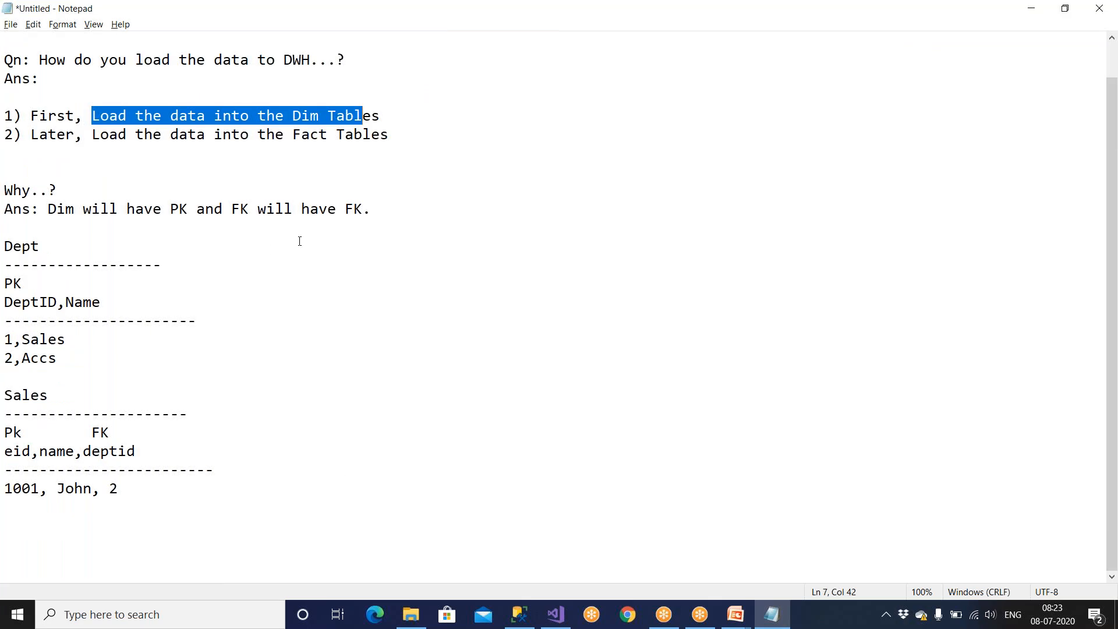
drag(137, 524, 6, 245)
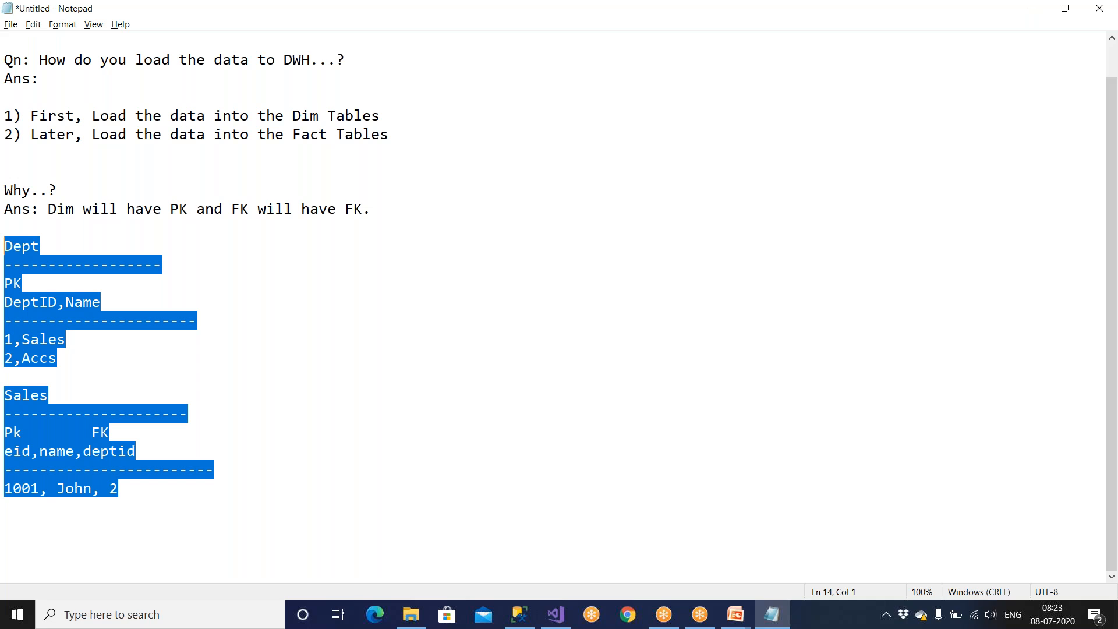
key(Delete)
Add the line "Qn: 3000 per files" at the end of the notes.
text(Qn: )
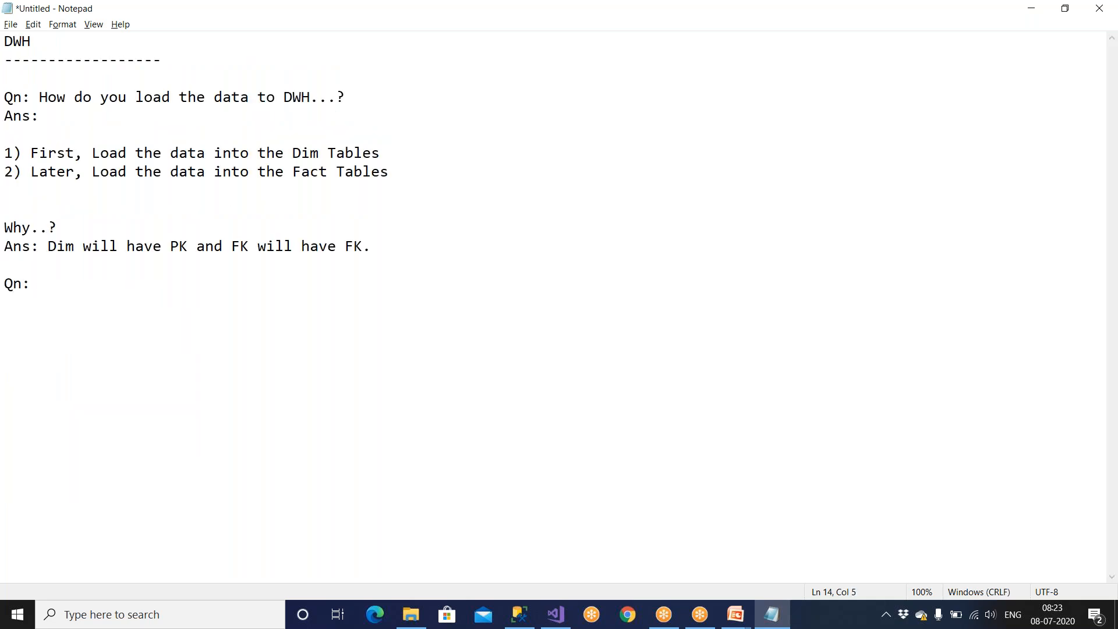
text(3000 per files)
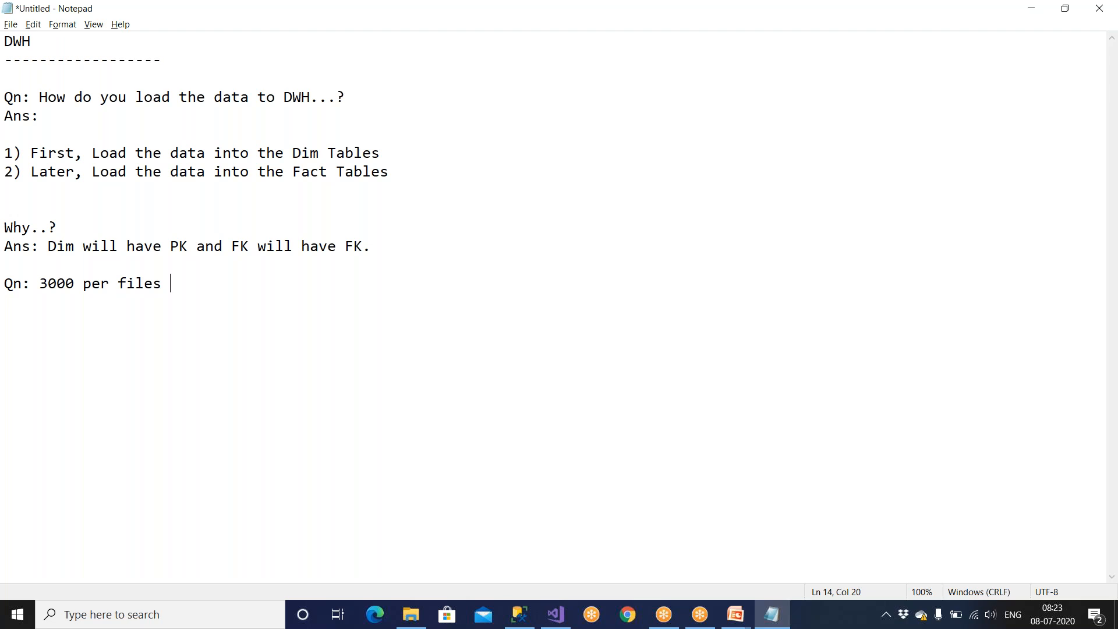
drag(39, 283, 75, 284)
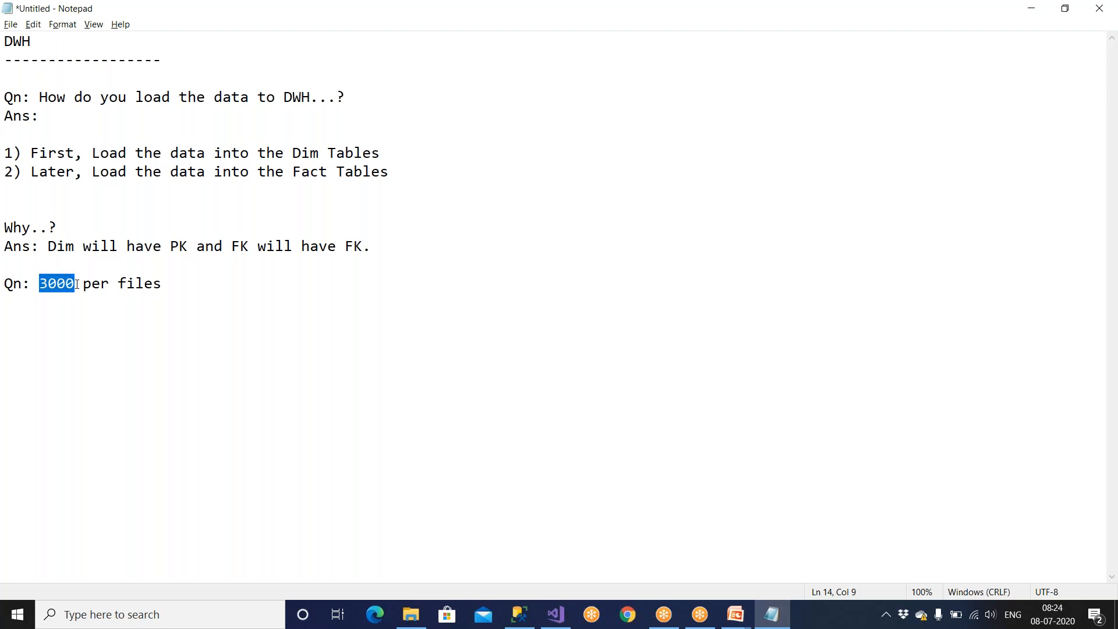
Add the line "1 to 3000 ---- Loop" below the question, separated by a blank line.
click(183, 287)
key(Return)
key(Return)
text(1 to 3000 ---- Loopp)
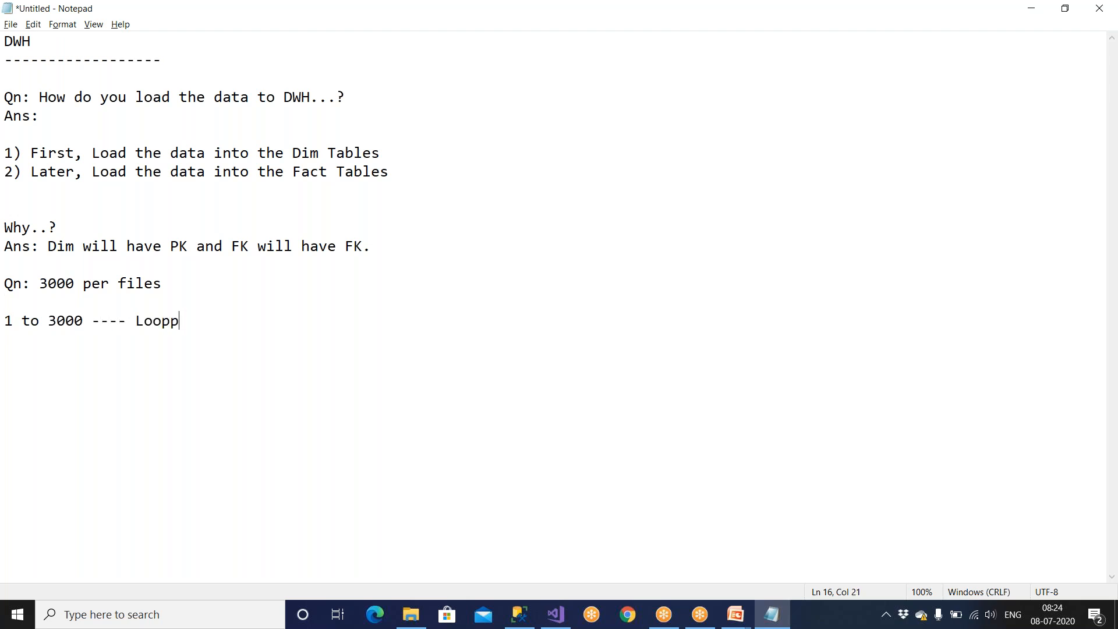
key(BackSpace)
View the Containers in SSIS slide and the Amazon folder, and return to the Notepad notes.
key(alt+Tab)
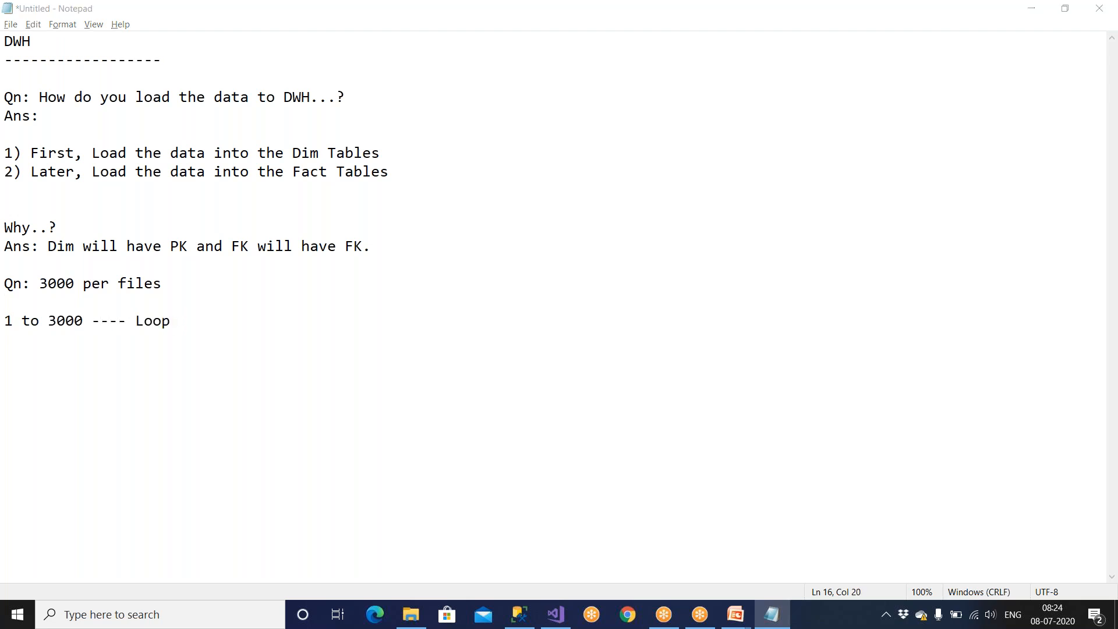
mouse_move(735, 614)
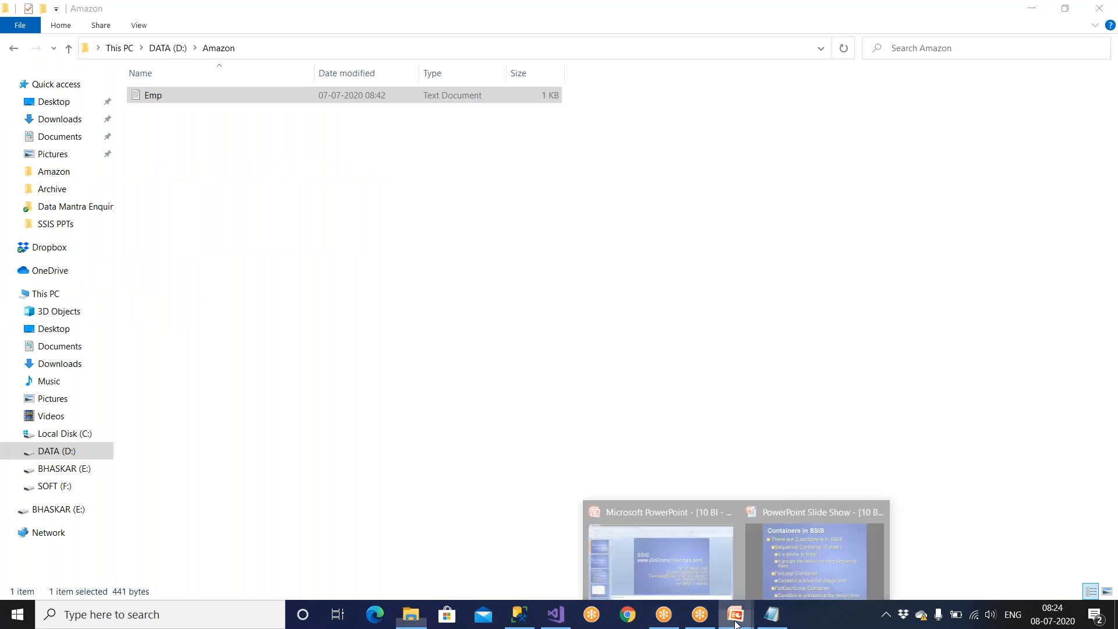
click(808, 568)
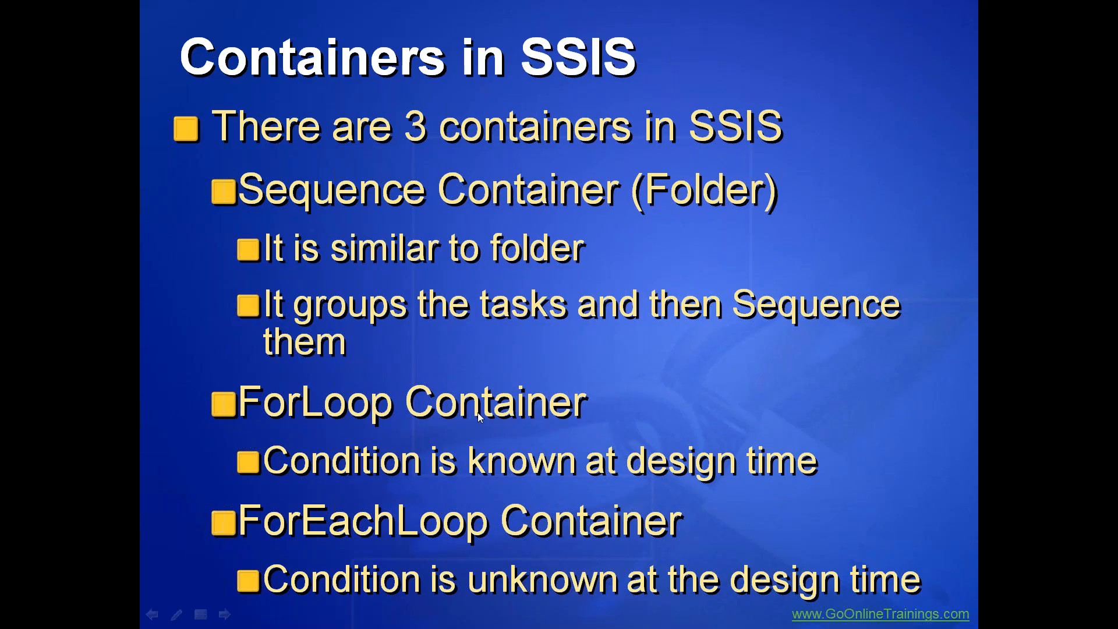
key(alt+Tab)
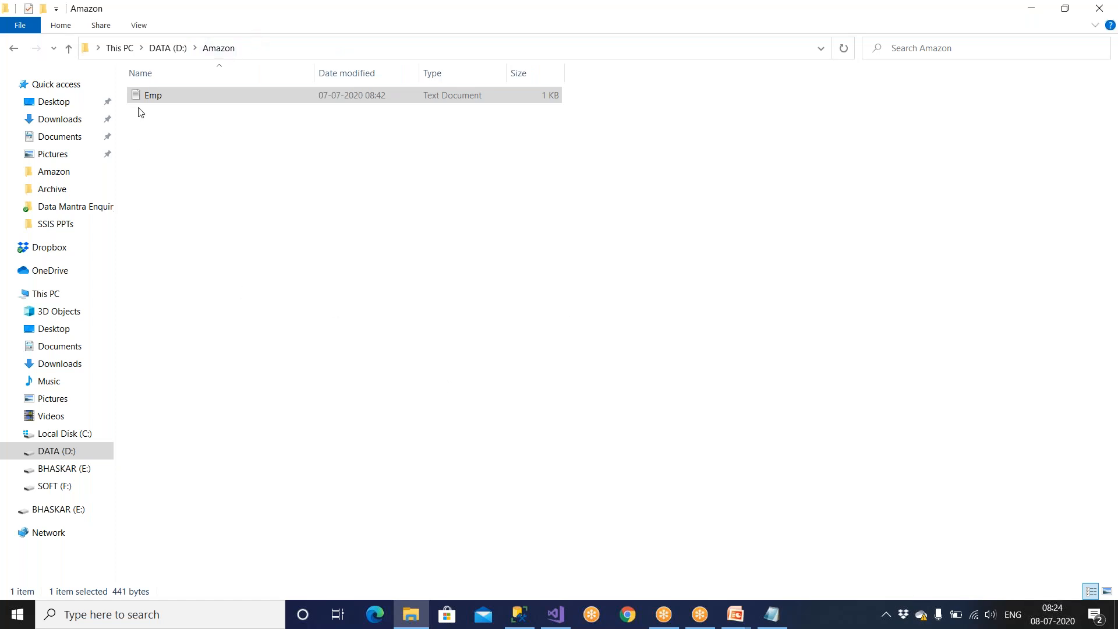
key(alt+Tab)
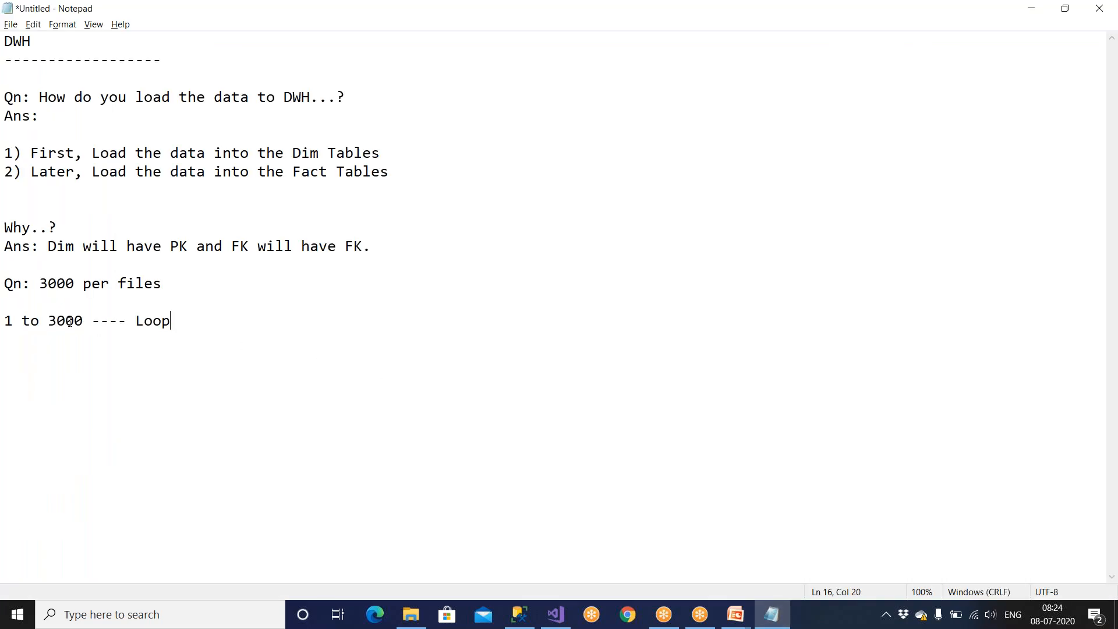
Insert "For" before "Loop" in the "1 to 3000" line and highlight the 3000 in it.
click(135, 331)
text(For)
drag(51, 323, 89, 323)
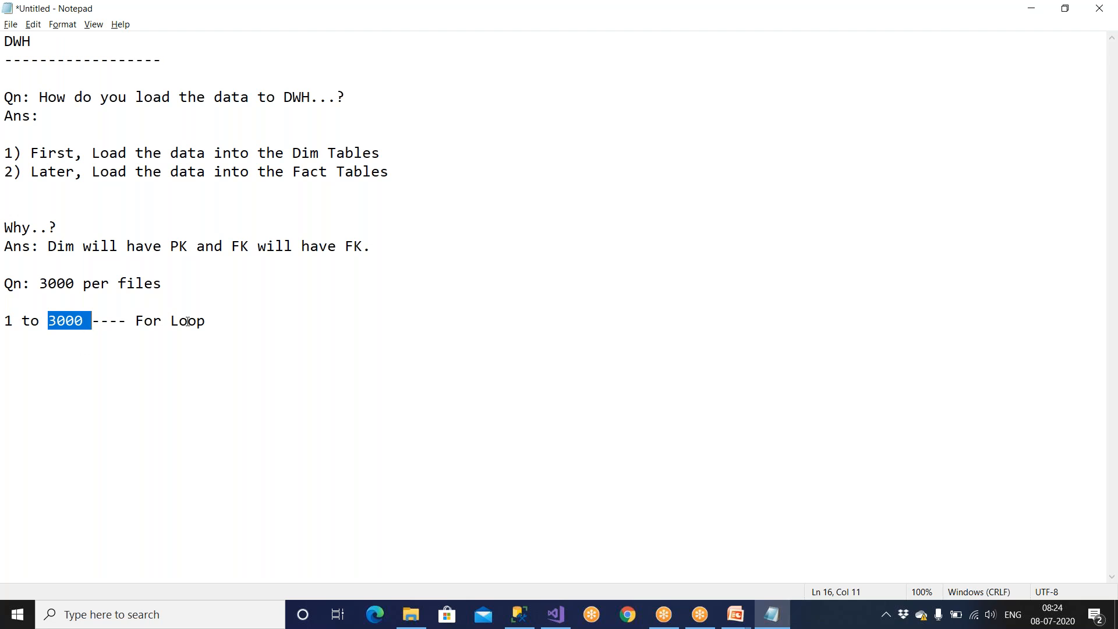
List 3000, 5000, 100 and 5679 on separate lines below the For Loop note, and insert a blank line above the list.
click(220, 320)
key(Return)
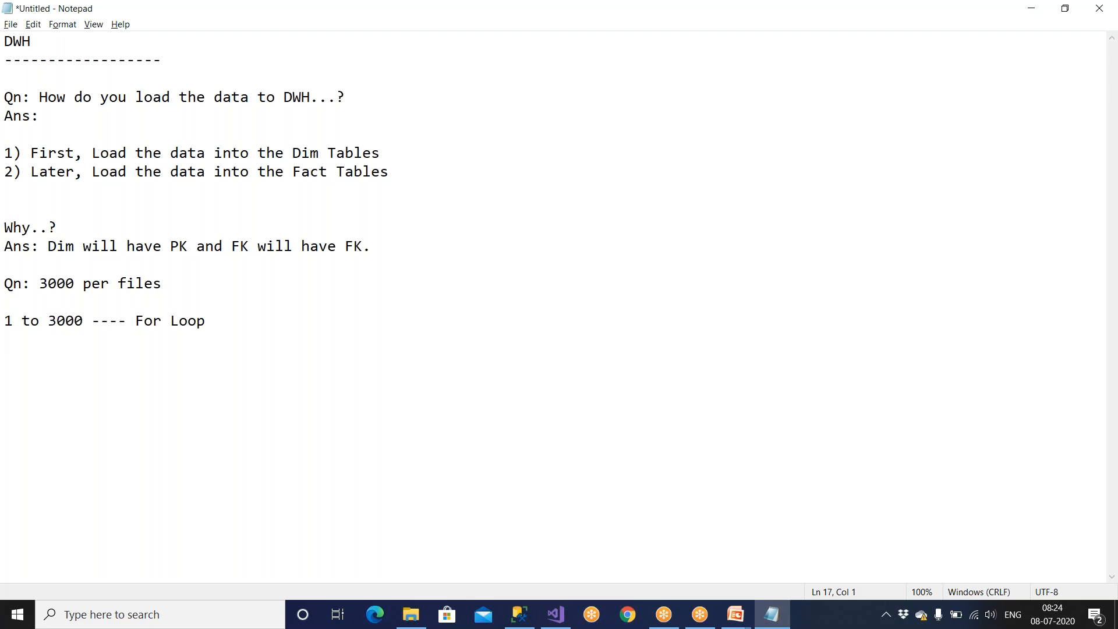
text(3000)
key(Return)
text(5000 )
text(100 )
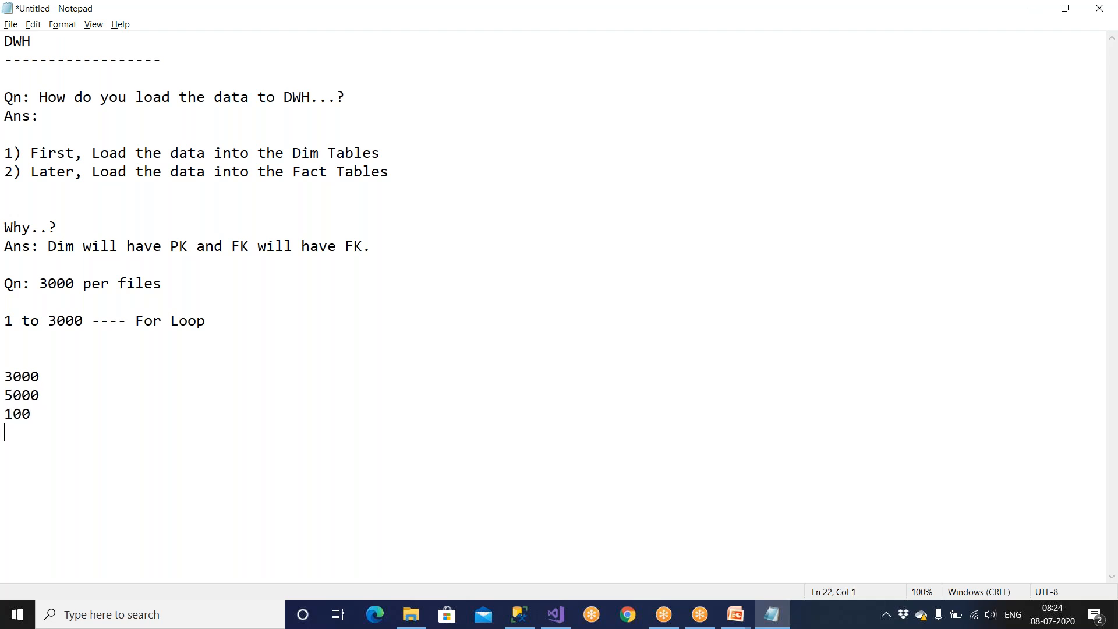
text(5679)
key(Return)
click(24, 355)
key(Return)
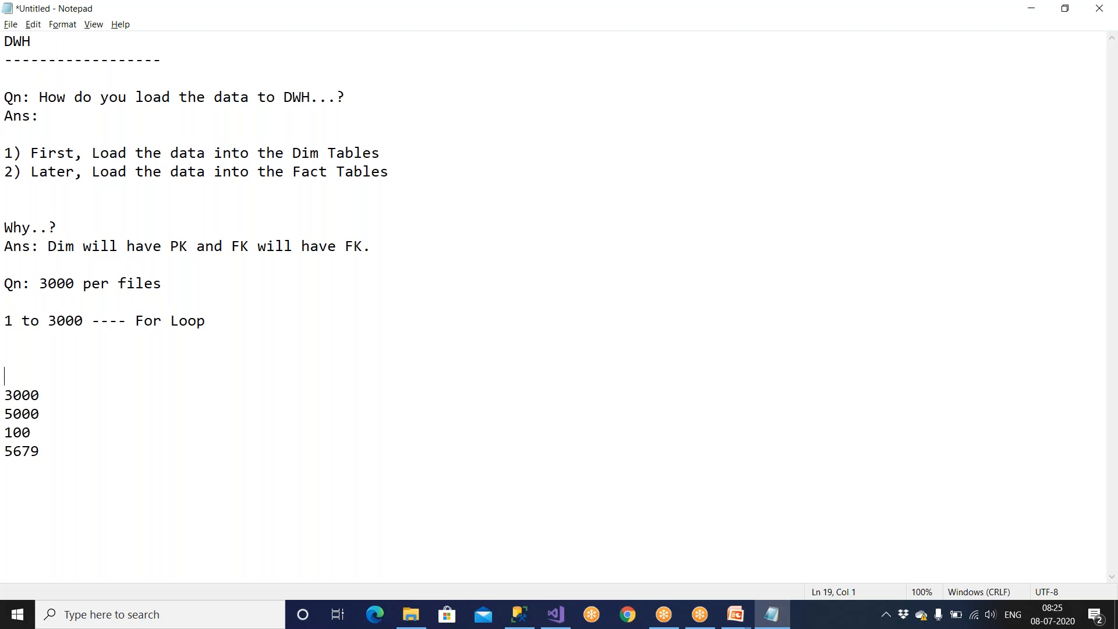
Highlight the number list and add the heading "For EachLoop Container" with a dashed underline above it.
drag(55, 463, 5, 395)
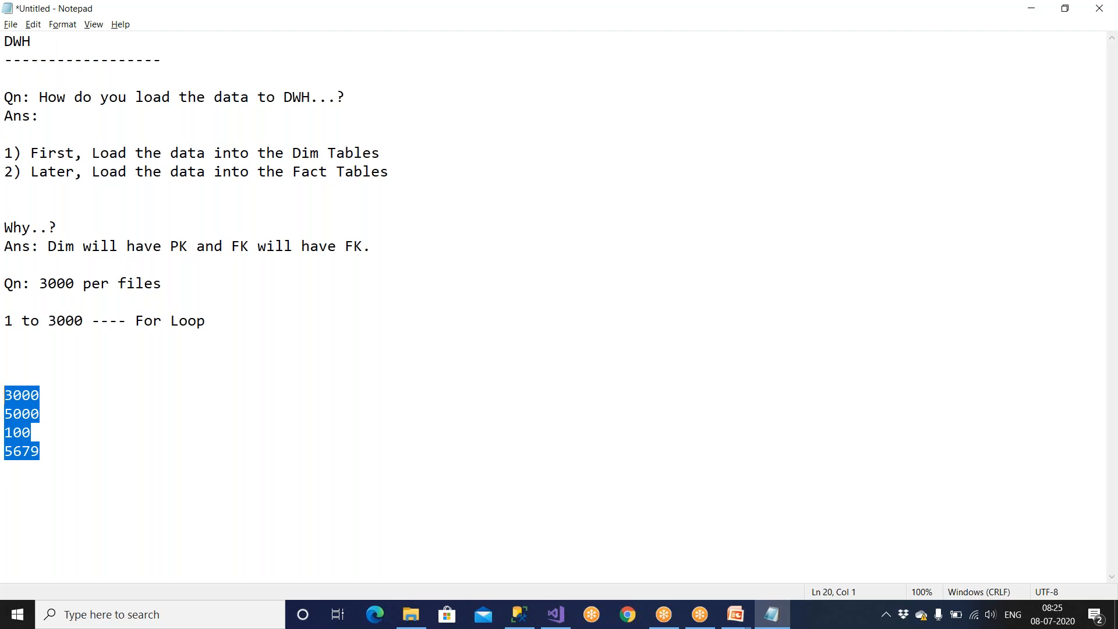
click(39, 376)
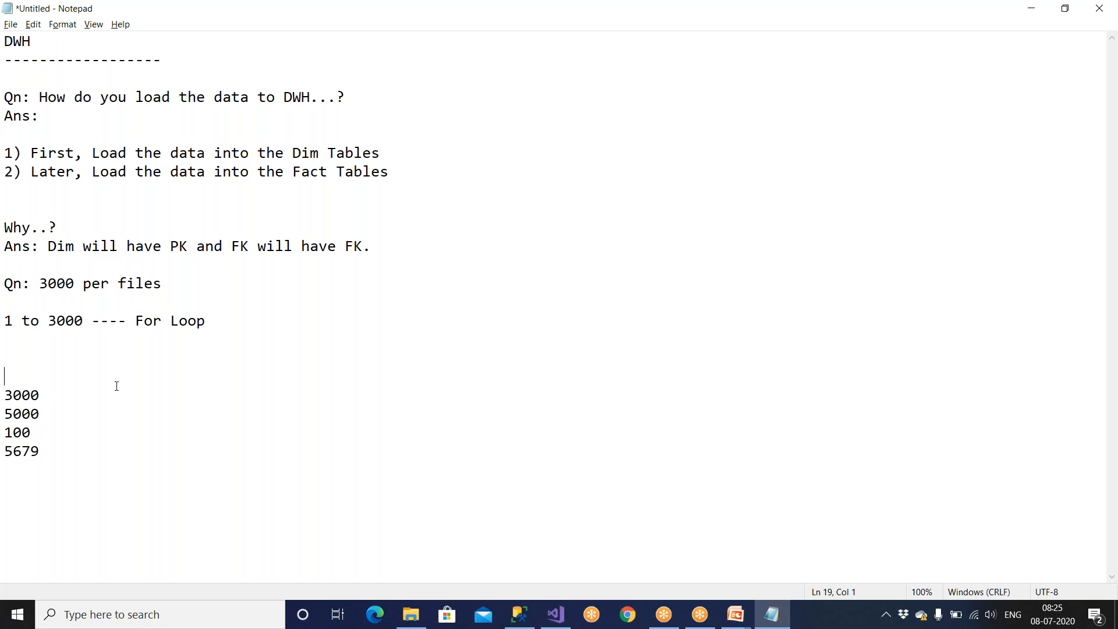
text(For EachLoop Container)
key(Return)
text(-------------------------------------)
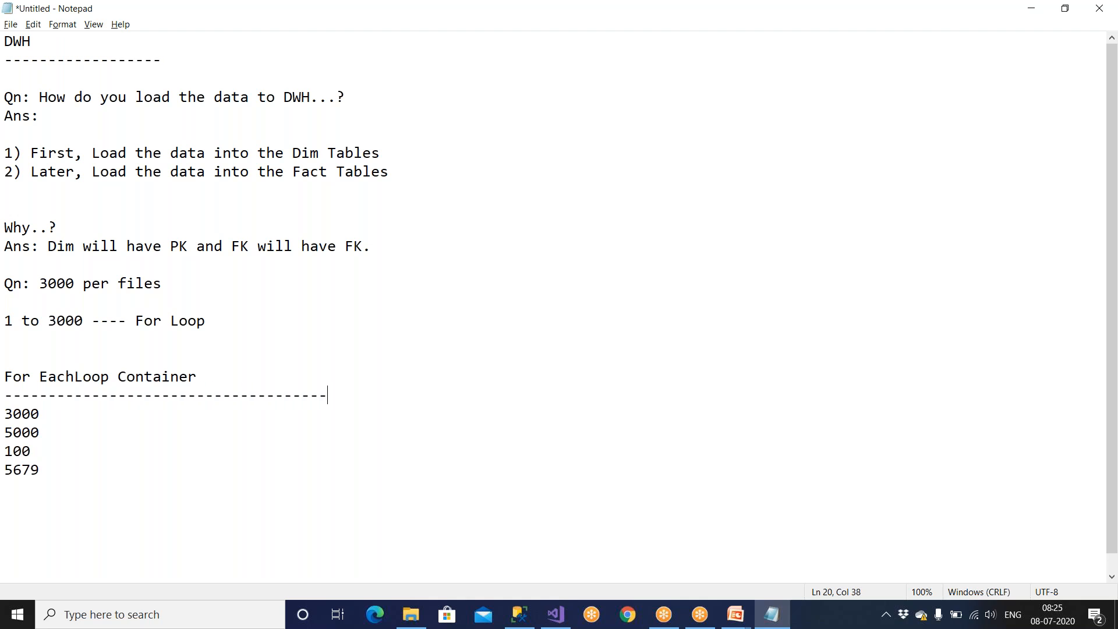
Insert the line "Condition is unknow" between the For EachLoop Container heading and its dashed underline.
click(201, 376)
key(Return)
text(Condition)
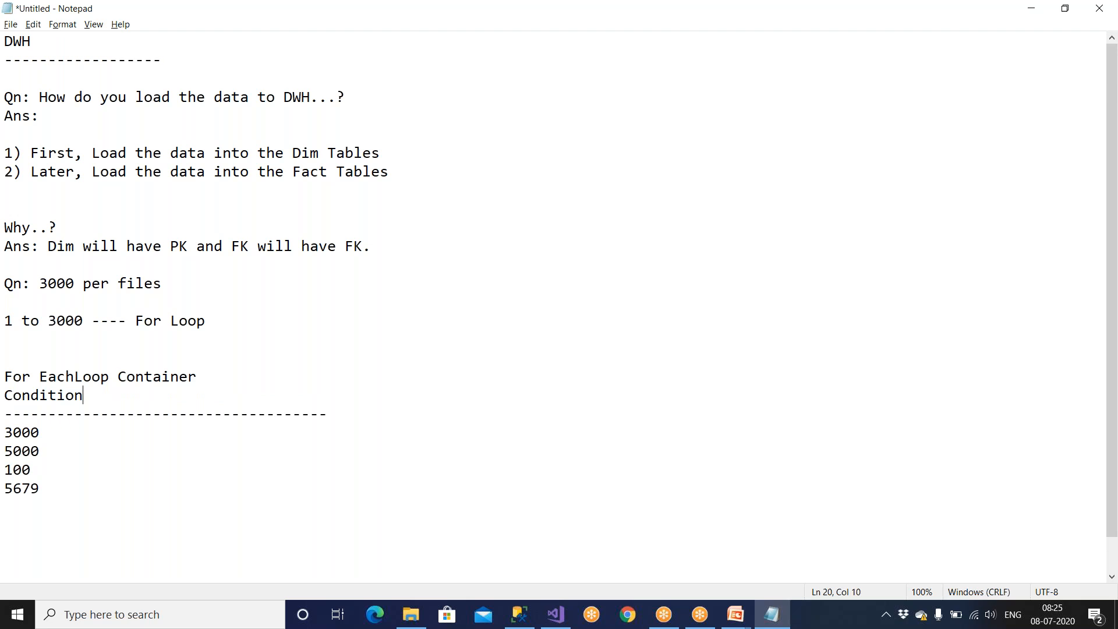
text( is unknow)
Add 0 as the last entry of the number list below 5679 and highlight the list.
drag(59, 432, 6, 491)
key(Return)
text(0)
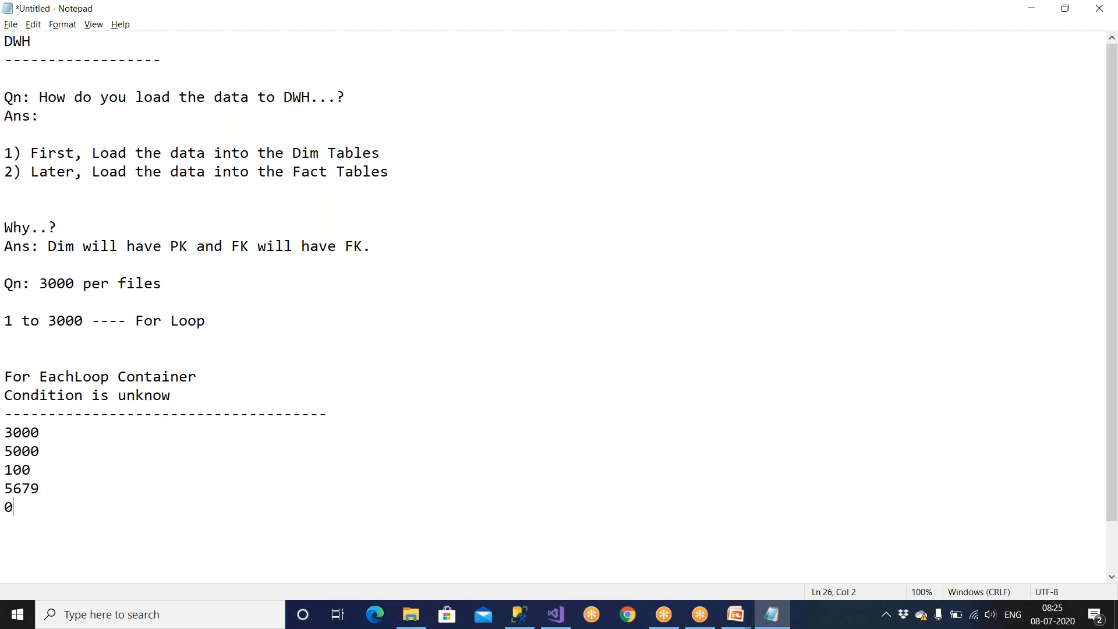
drag(7, 539, 6, 415)
click(145, 464)
Correct "unknow" to "unknown" in the condition line and highlight the For EachLoop Container heading.
click(137, 397)
click(186, 398)
text(n)
drag(200, 377, 2, 377)
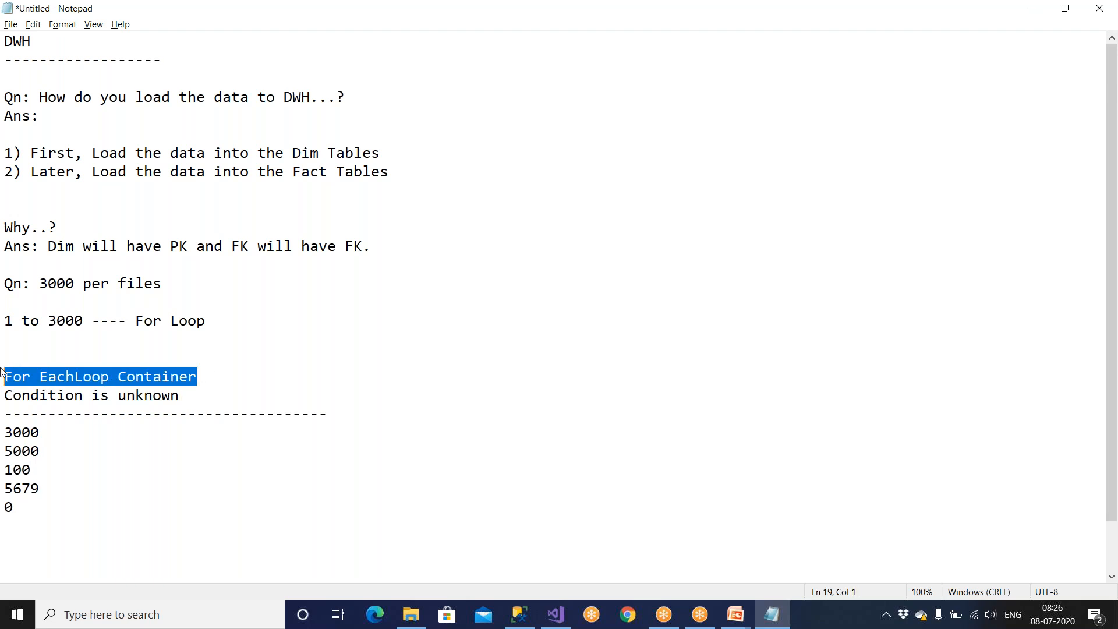
Insert another blank line below "3000 per files" and remove the "Qn:" prefix from that line.
click(51, 302)
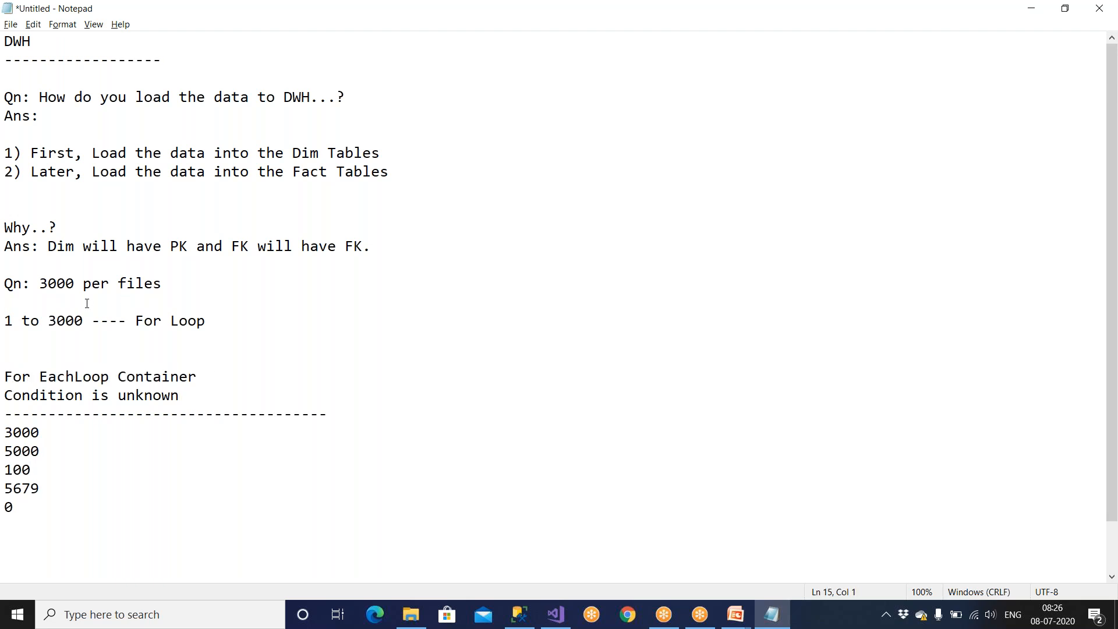
key(Return)
key(Up)
key(Up)
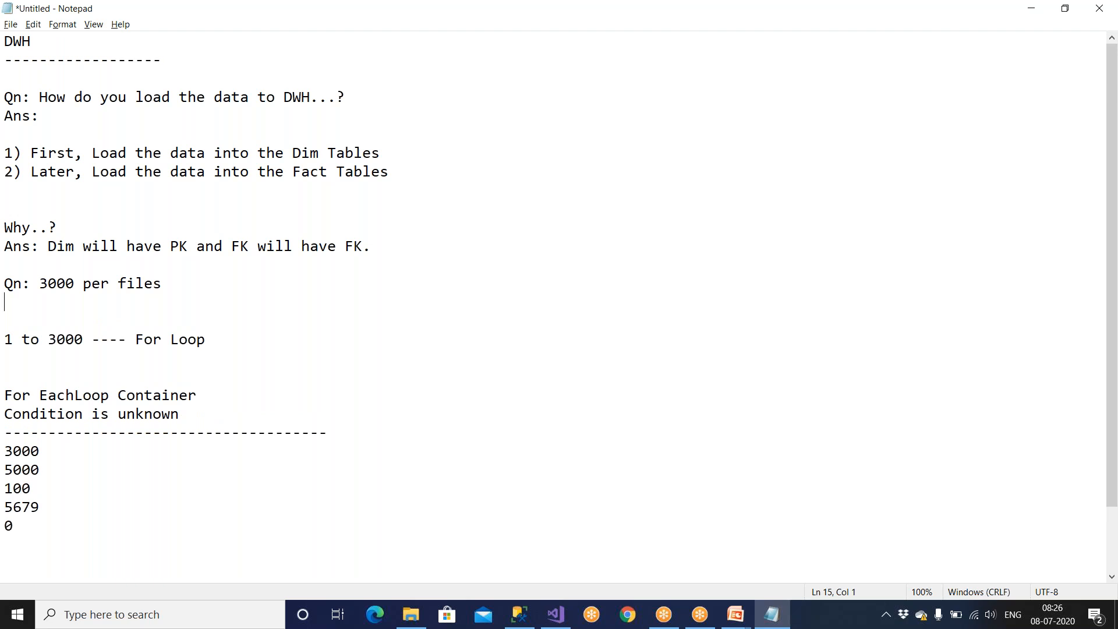
key(Delete)
key(Delete)
key(Delete)
key(Delete)
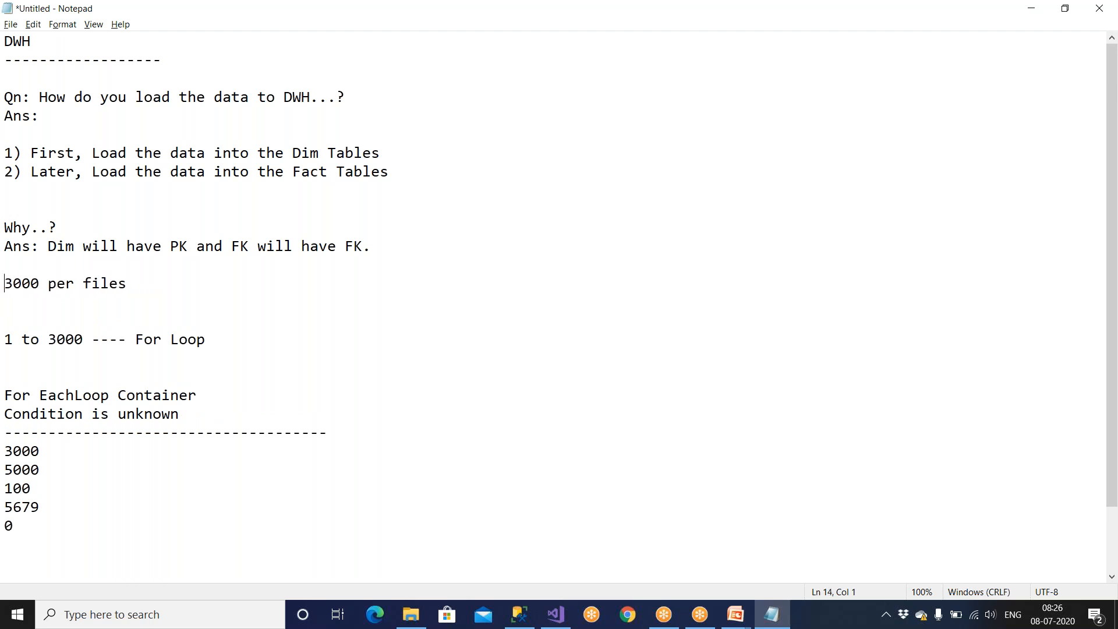
Add the heading "For Loop" with a dashed underline above the "3000 per files" line.
key(Return)
text(C)
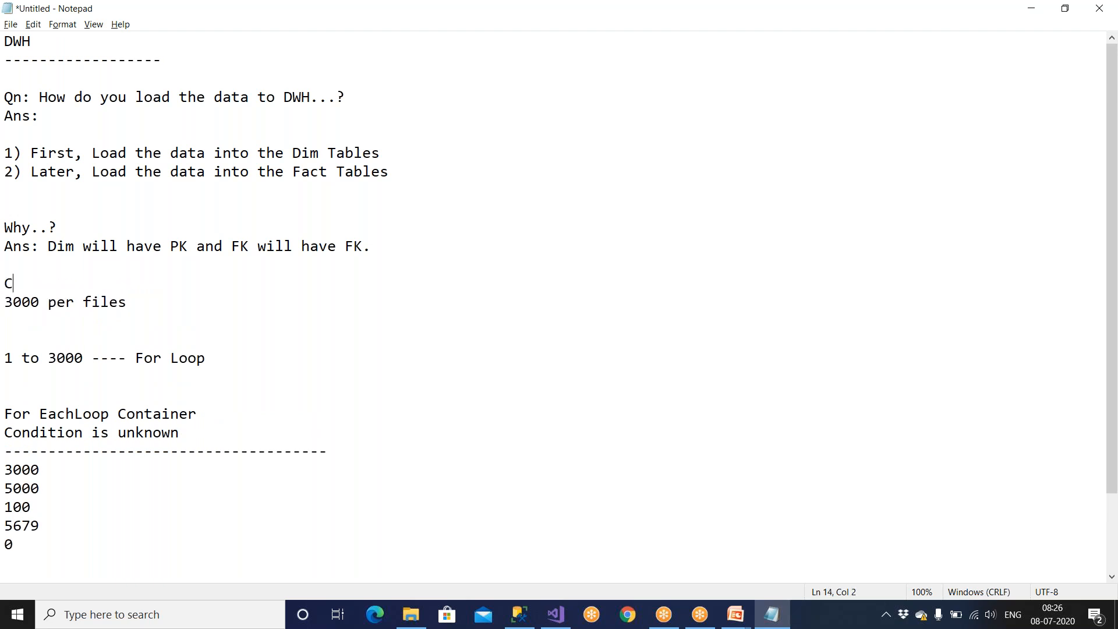
key(BackSpace)
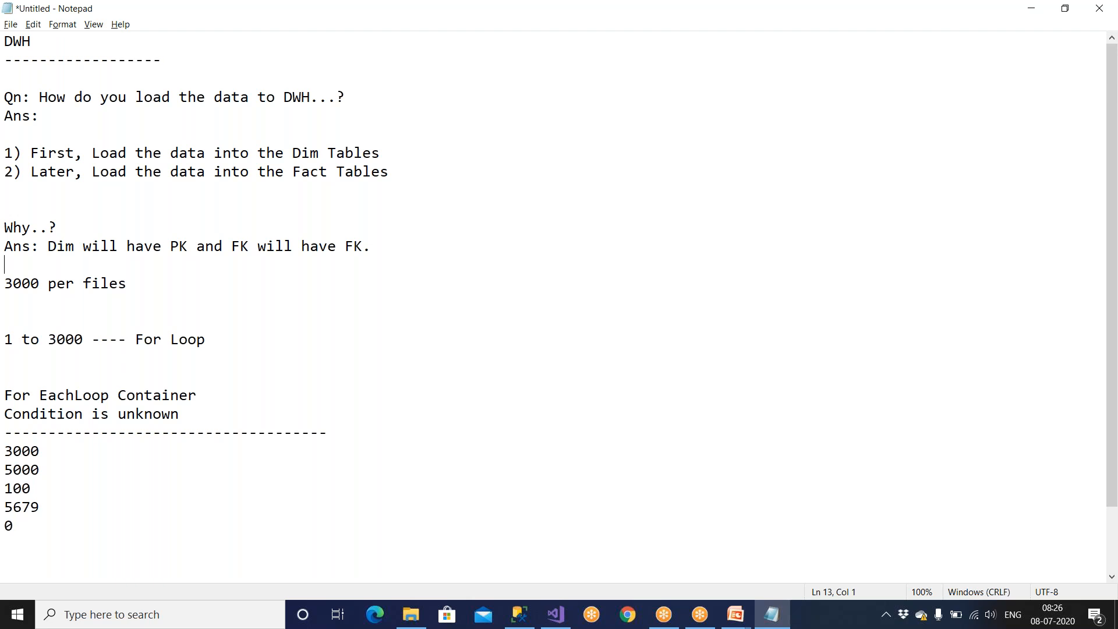
text(F)
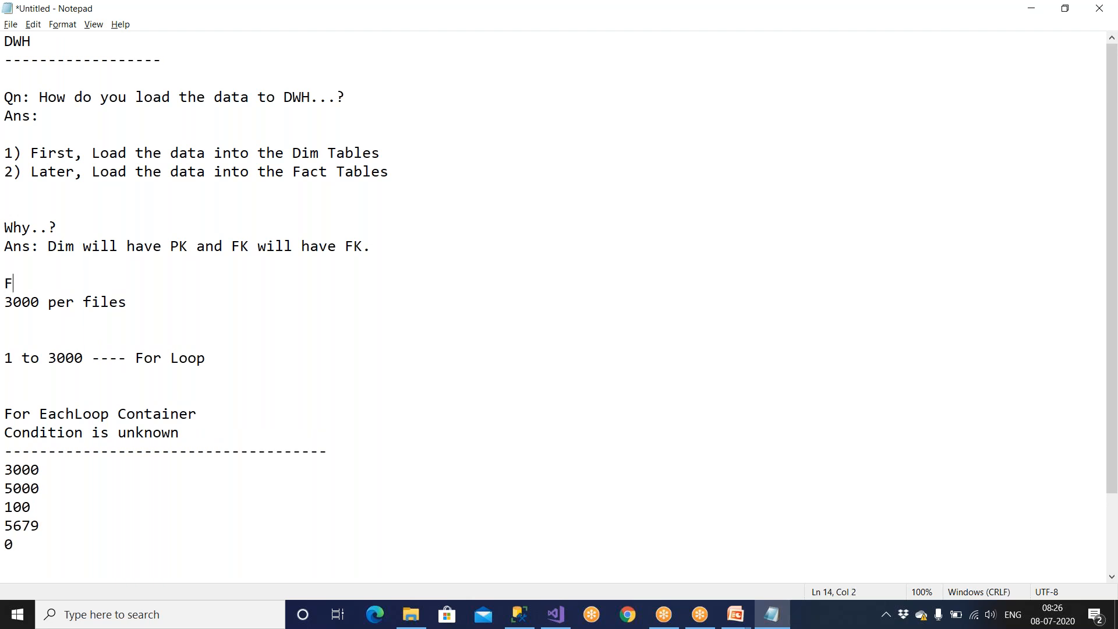
text(or Loop)
key(Return)
text(------------------------------)
Insert the line "Condition" between the For Loop heading and its dashed underline.
key(Up)
key(Return)
text(Condition)
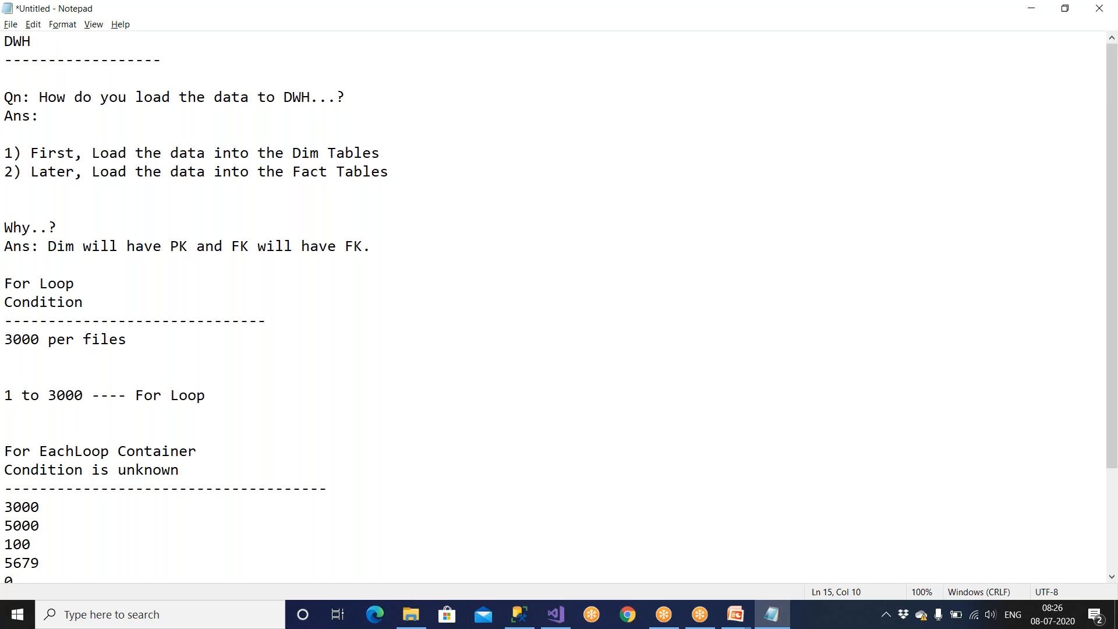
Reword the "3000 per files" line as "3000 files per week".
click(85, 357)
double_click(61, 342)
key(BackSpace)
click(108, 340)
text(per week)
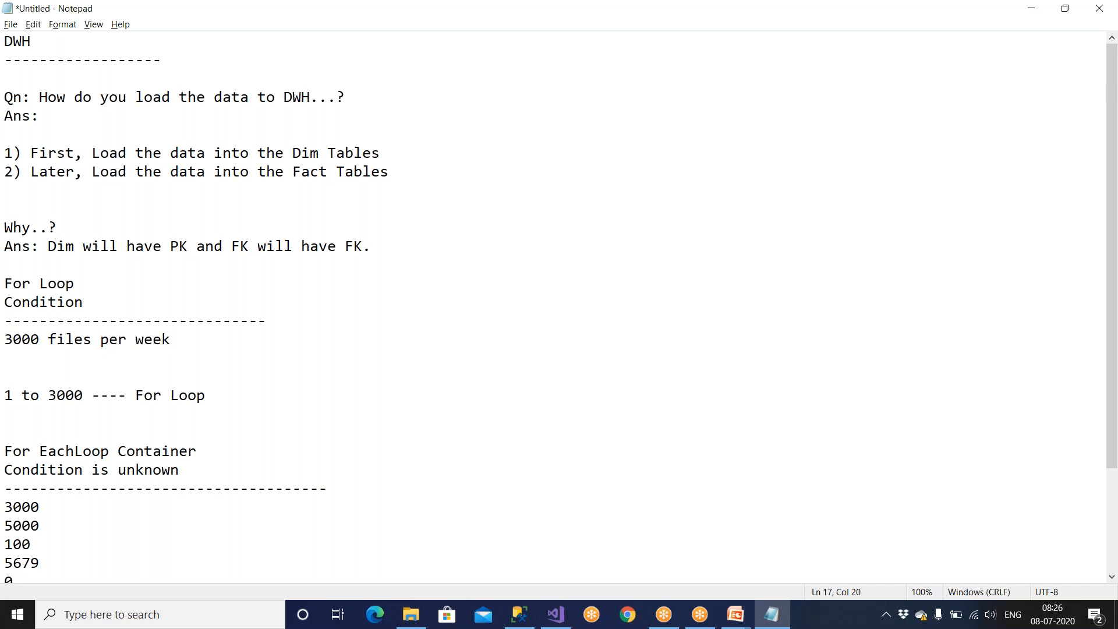
Highlight "3000 files per week" and complete the For Loop condition line as "Condition is known".
key(shift+Home)
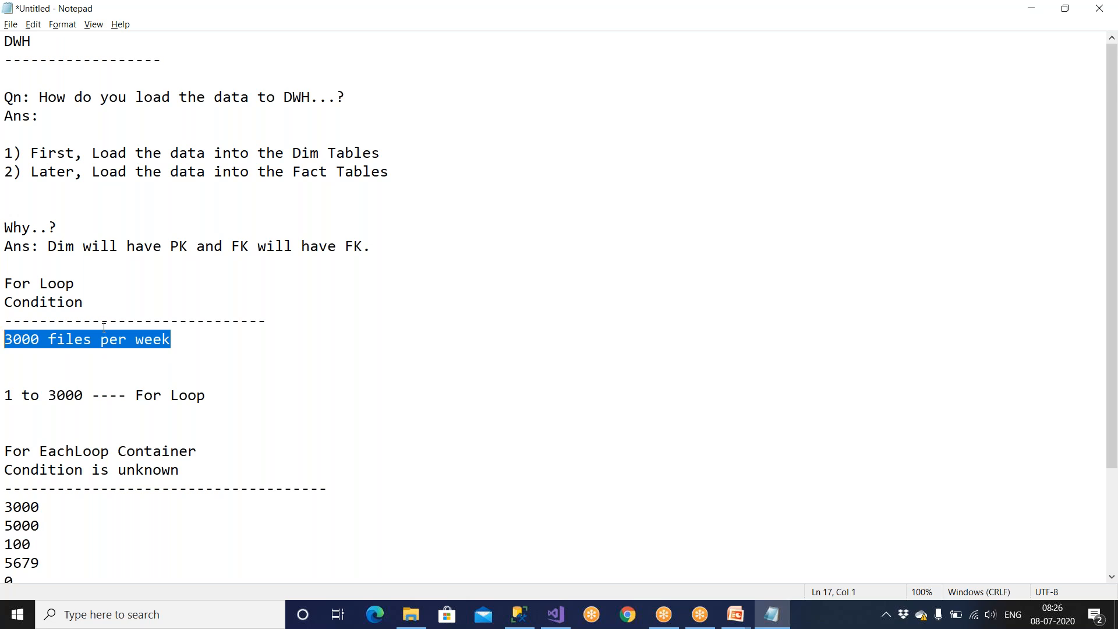
click(142, 299)
text(is known)
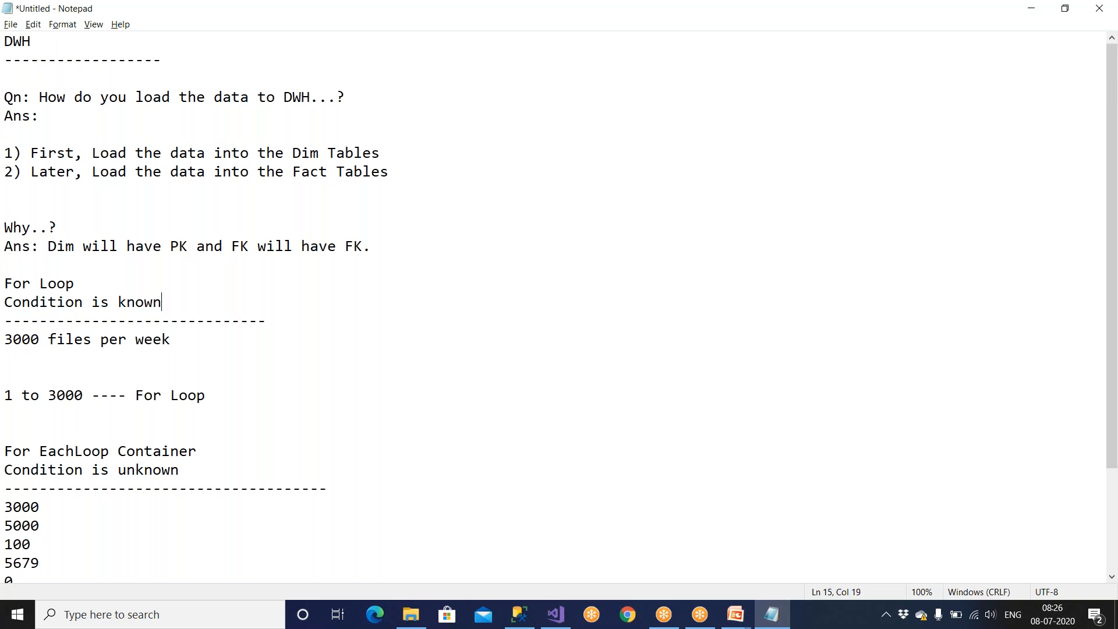
Delete the "1 to 3000 ---- For Loop" line and the surplus blank lines around it.
drag(208, 395, 5, 377)
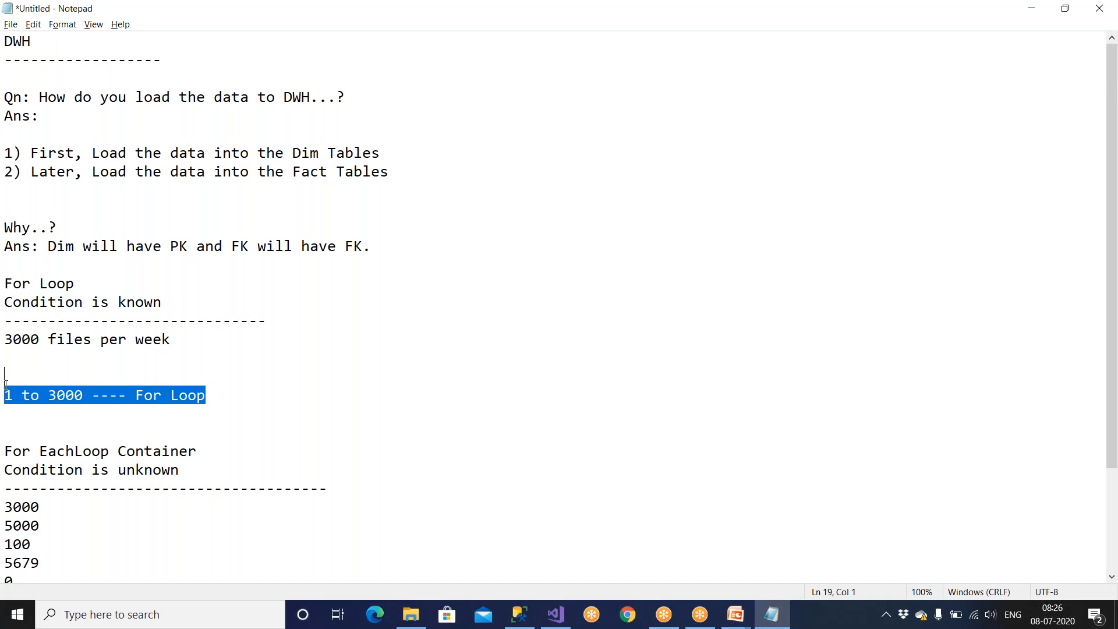
key(Delete)
key(Delete)
key(Delete)
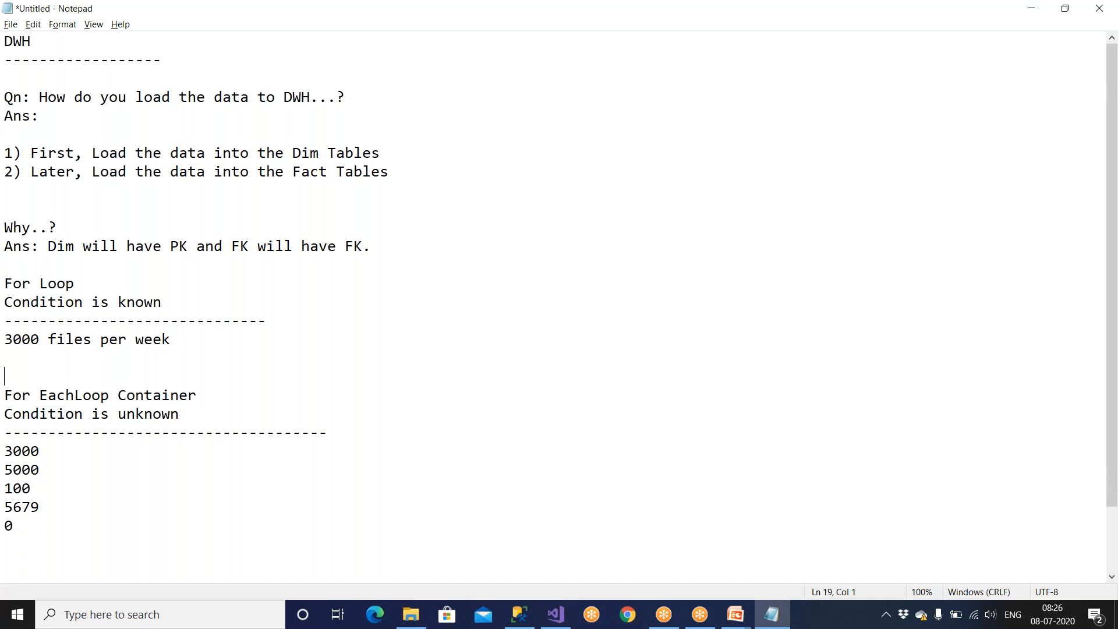
Highlight the 3000 in the number list and add the heading "3 Servers" with a dashed underline below the list, after two blank lines.
drag(40, 452, 5, 453)
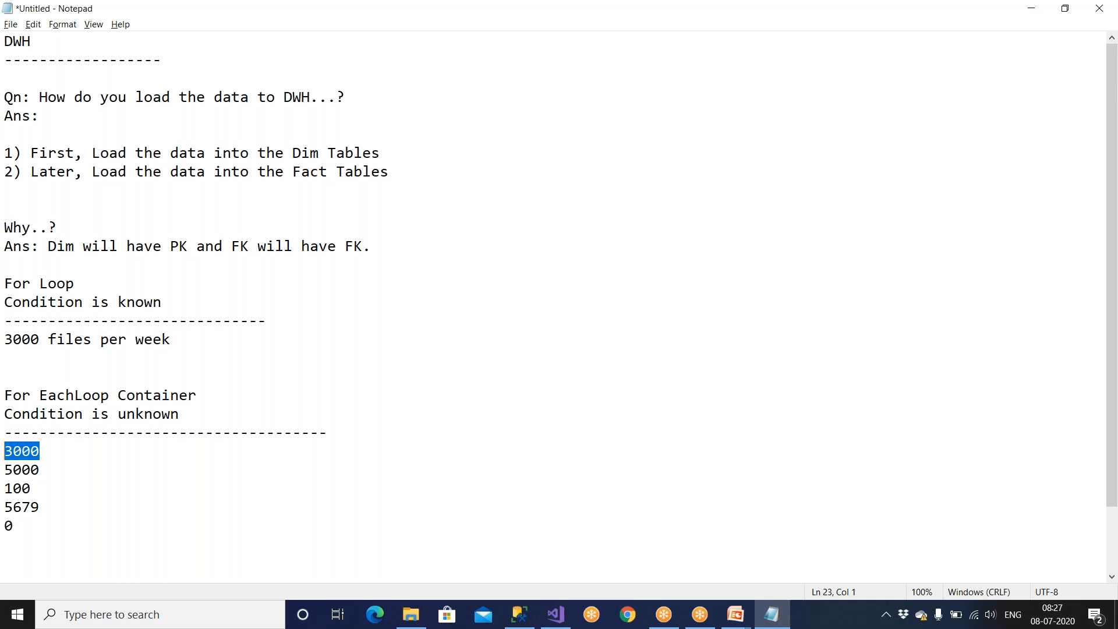
double_click(37, 457)
scroll(53, 457, down, 2)
click(50, 452)
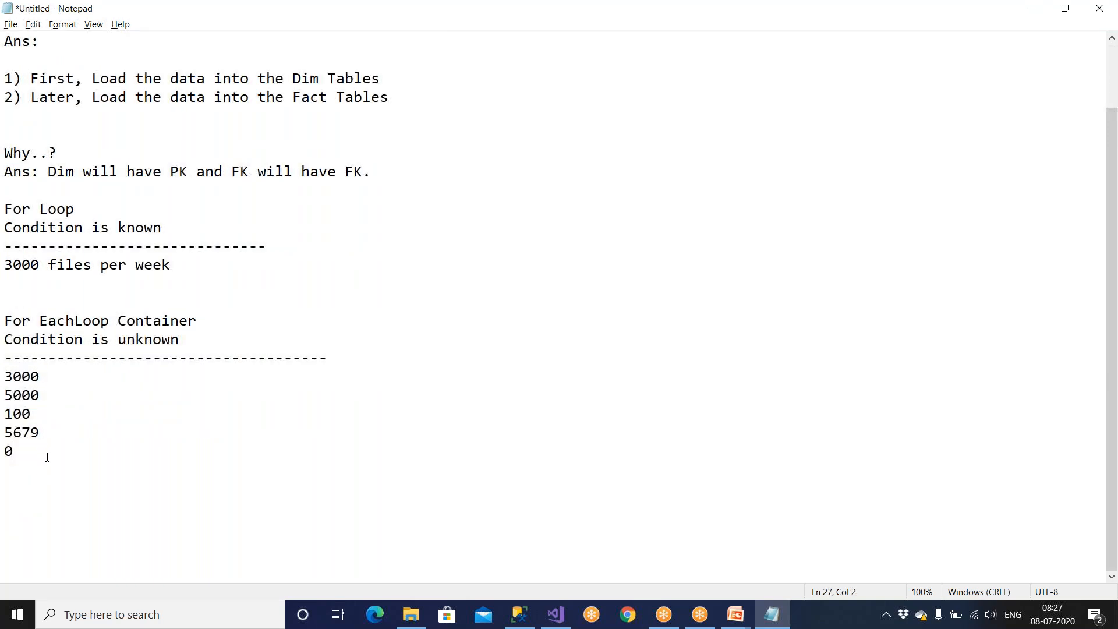
key(Return)
key(Return)
key(Return)
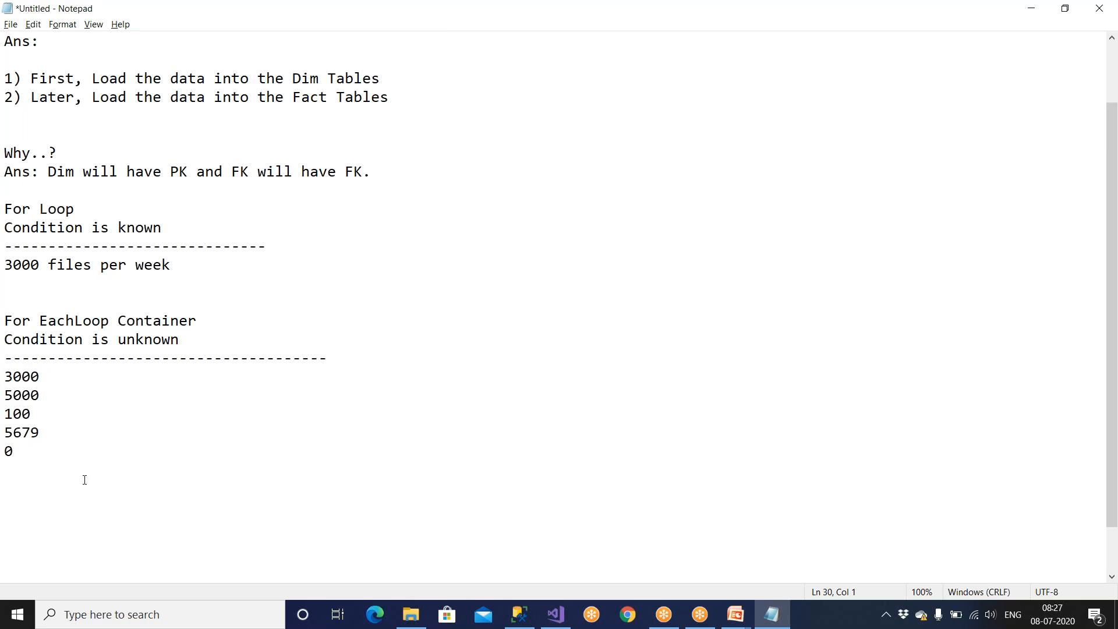
scroll(84, 480, down, 1)
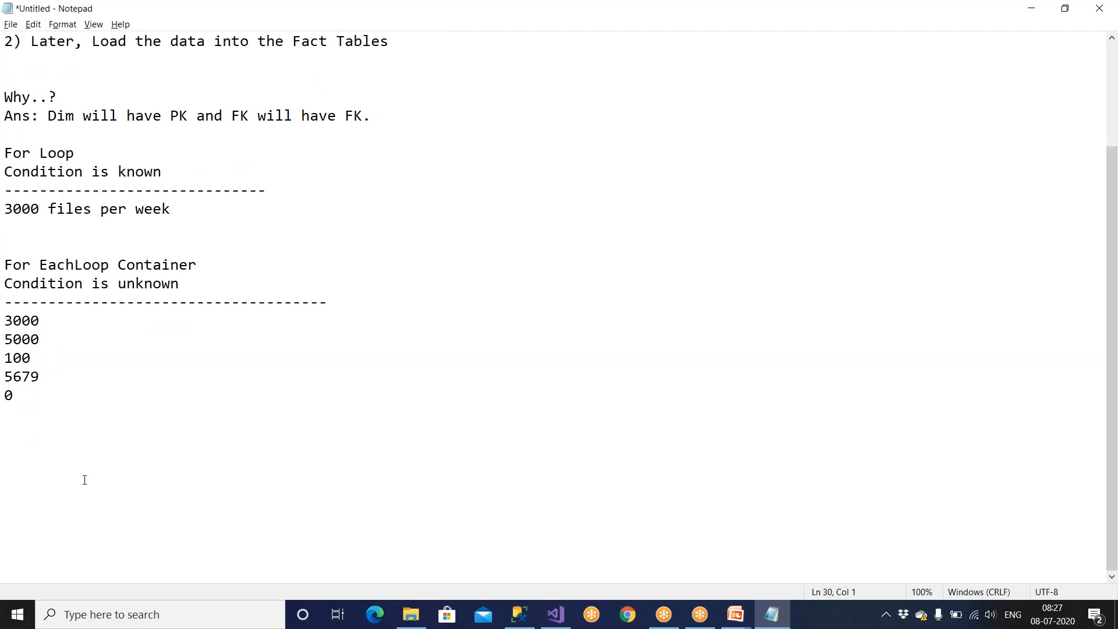
text(3 Servers)
key(Return)
text(------------------------)
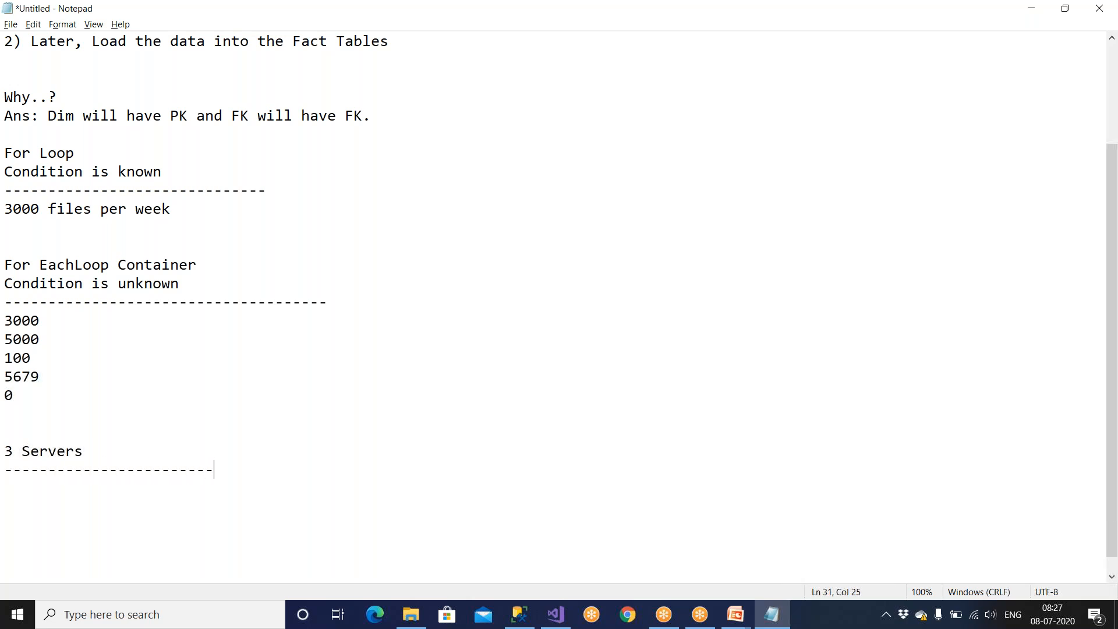
List "Sales -- 1", "Sales -- 2" and "Sales --3" on separate lines below the 3 Servers underline.
key(Return)
text(Sales -- 1)
key(Return)
text(Sales  -- 2)
key(Return)
text(Sales  )
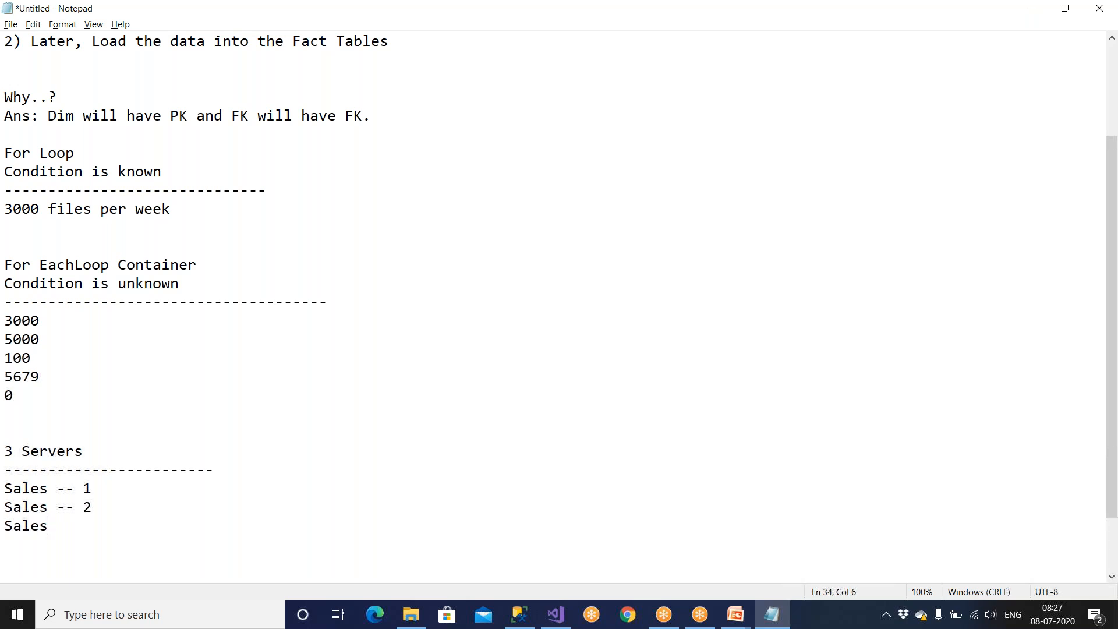
text(-- 3)
click(81, 531)
key(Delete)
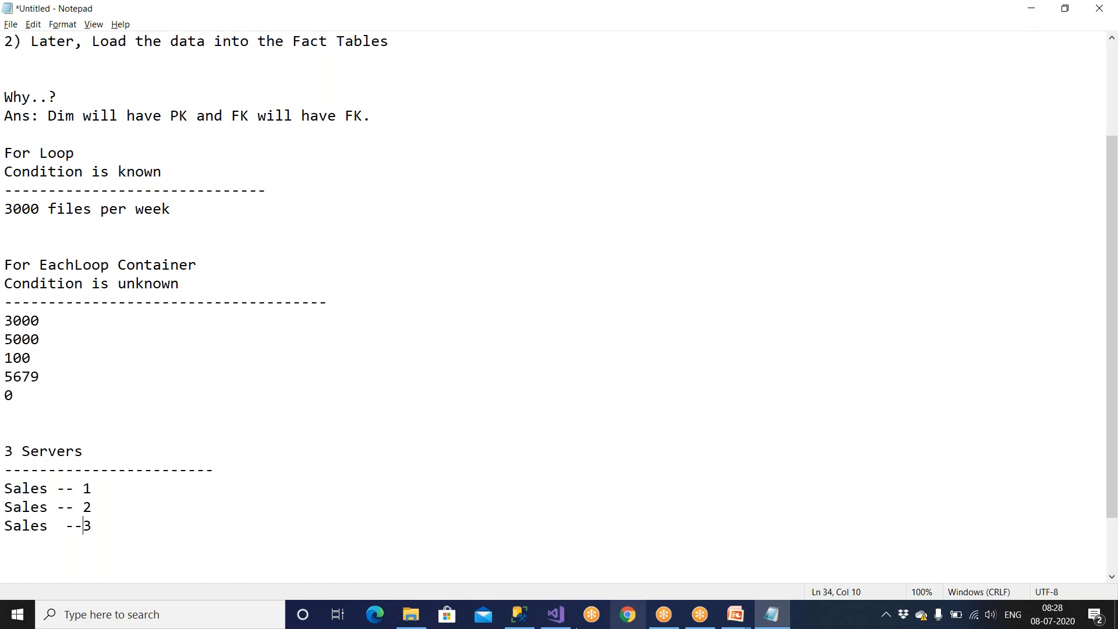
Switch to the PowerPoint slide show and advance from the Containers in SSIS slide to the For Loop Container slide.
click(735, 615)
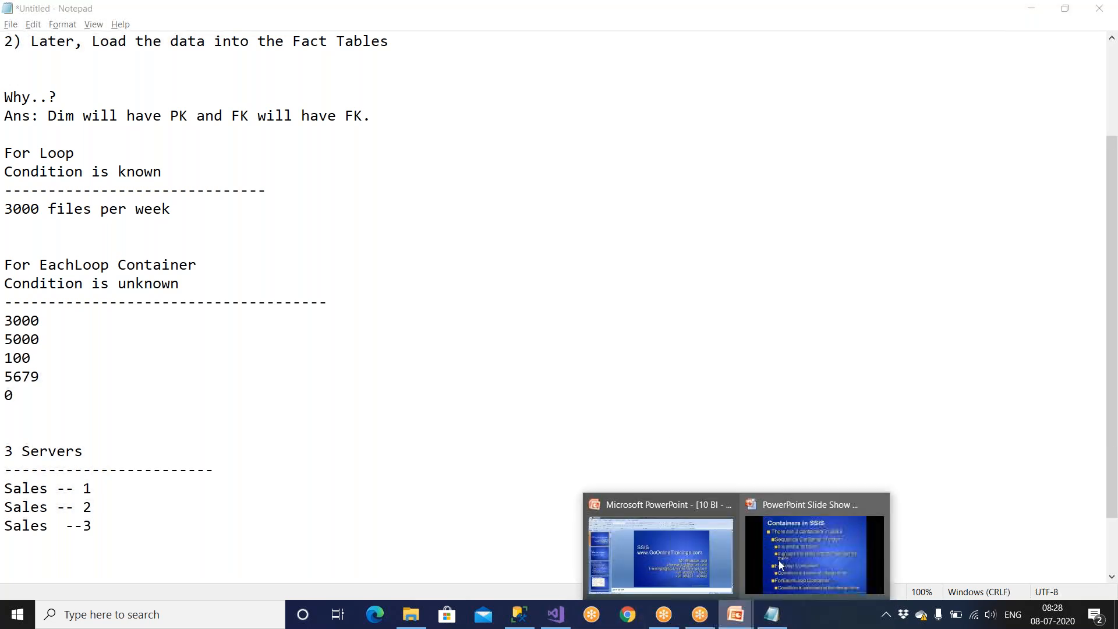
click(767, 535)
key(Right)
key(Right)
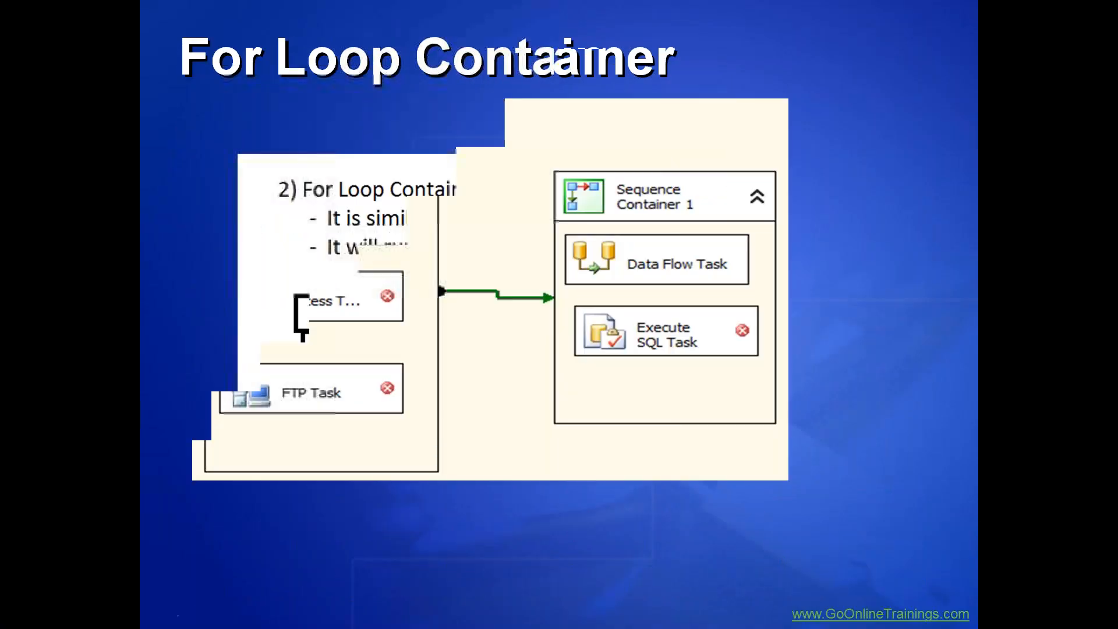
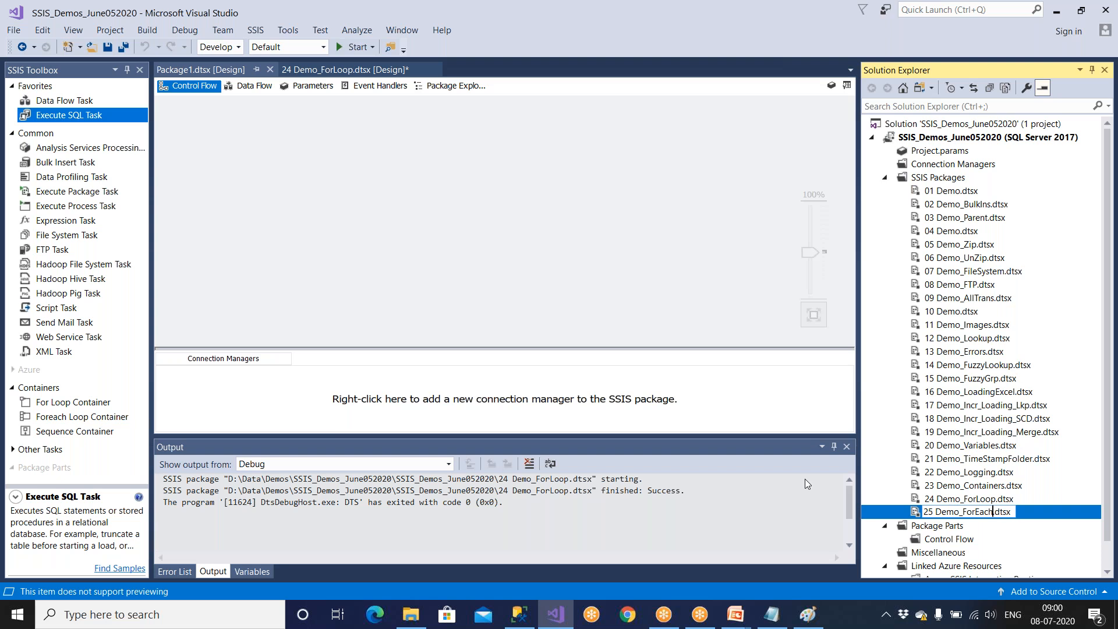
Name the new package "25 Demo_ForEachLoop.dtsx" and close the Output, Variables and Error List windows.
text(Loop)
key(Return)
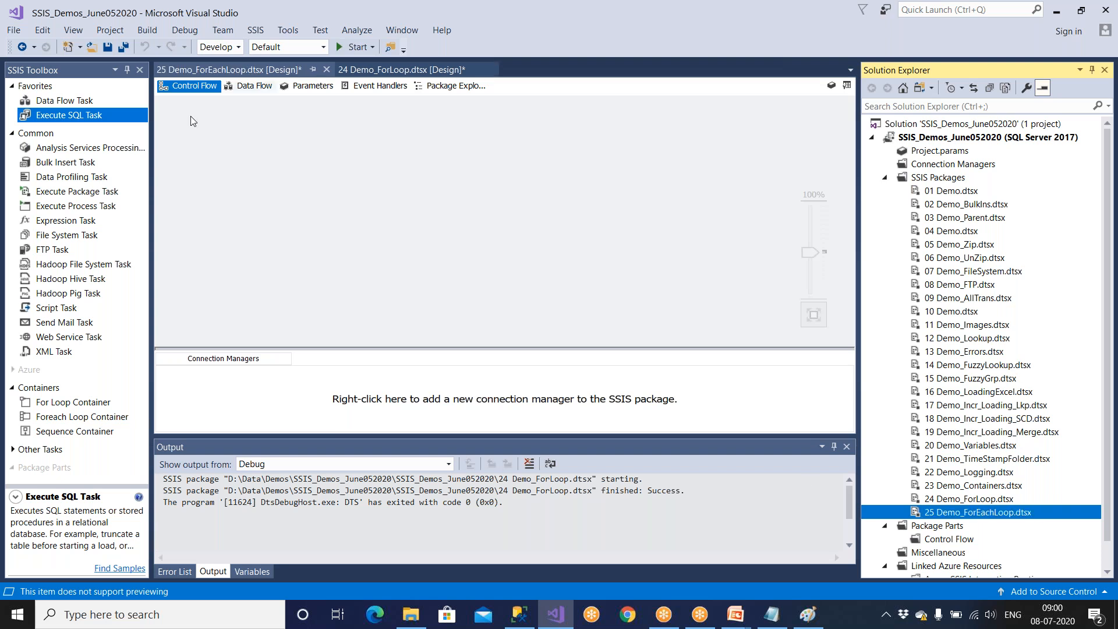
click(847, 446)
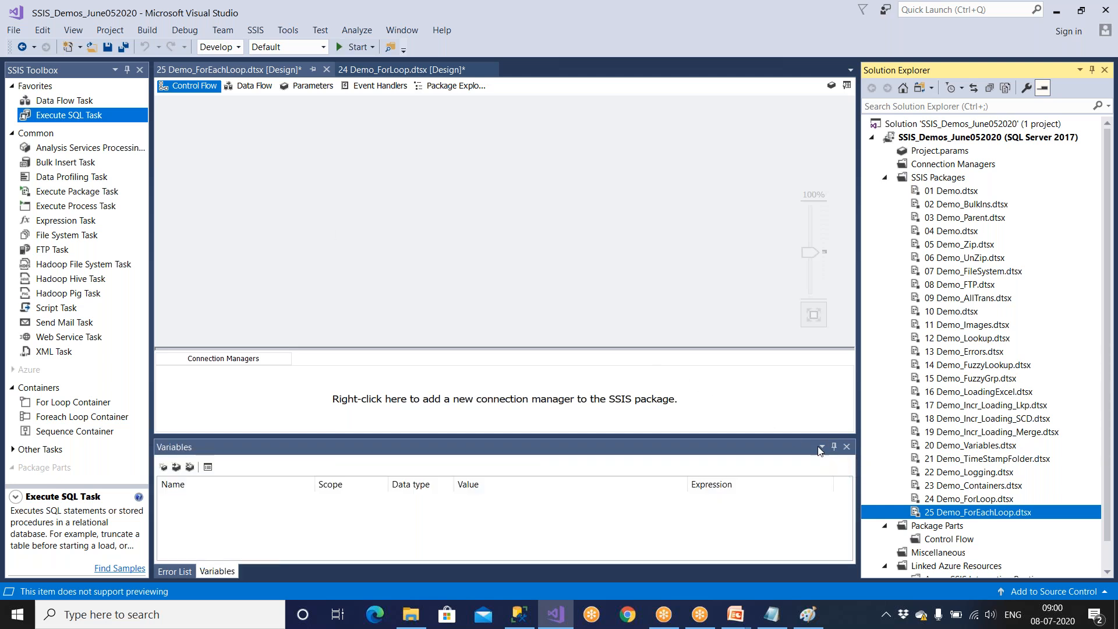
click(846, 447)
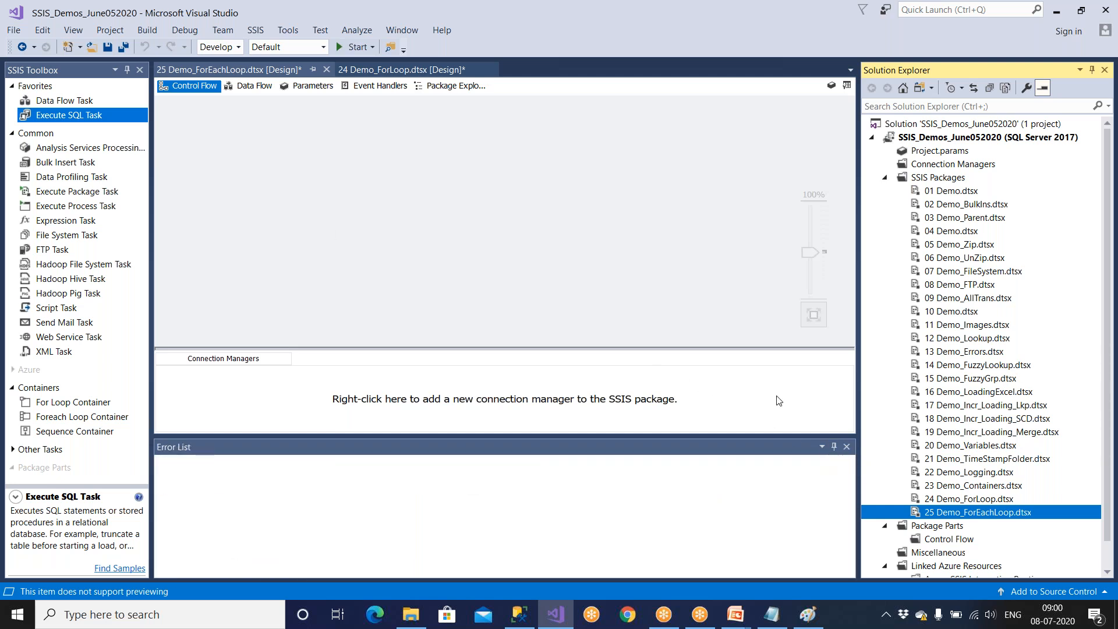
click(846, 446)
Add a Foreach Loop Container to the package's control flow and save the package.
drag(64, 418, 328, 210)
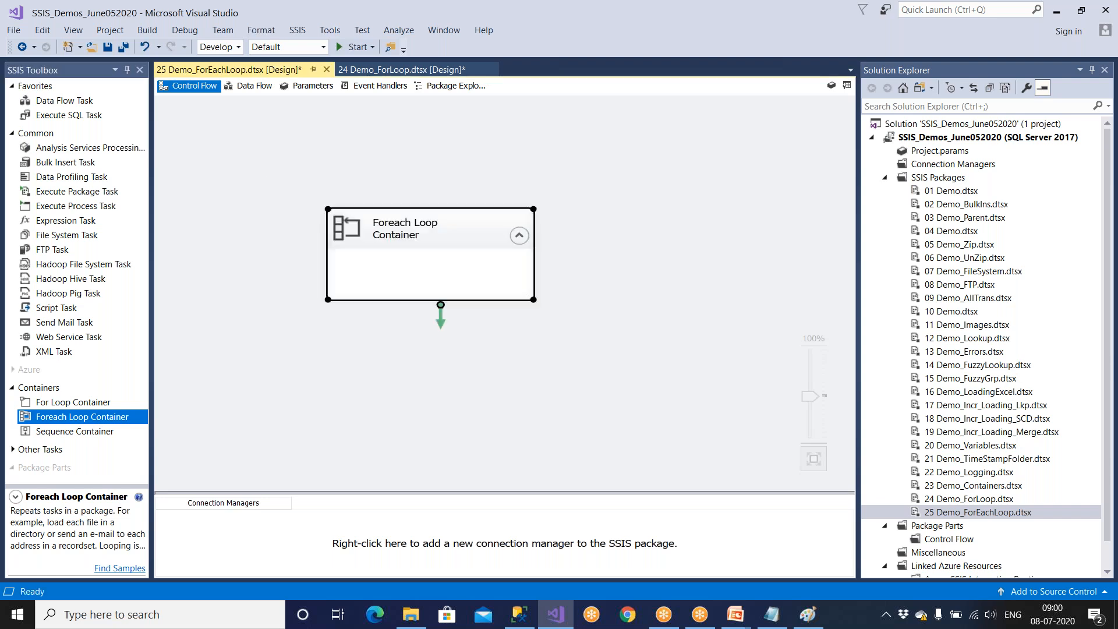
click(107, 46)
Switch to File Explorer and copy everything in D:\SSISSourceData\ForEachLoopSrc, including the Delhi folder and the Emp text files.
click(419, 620)
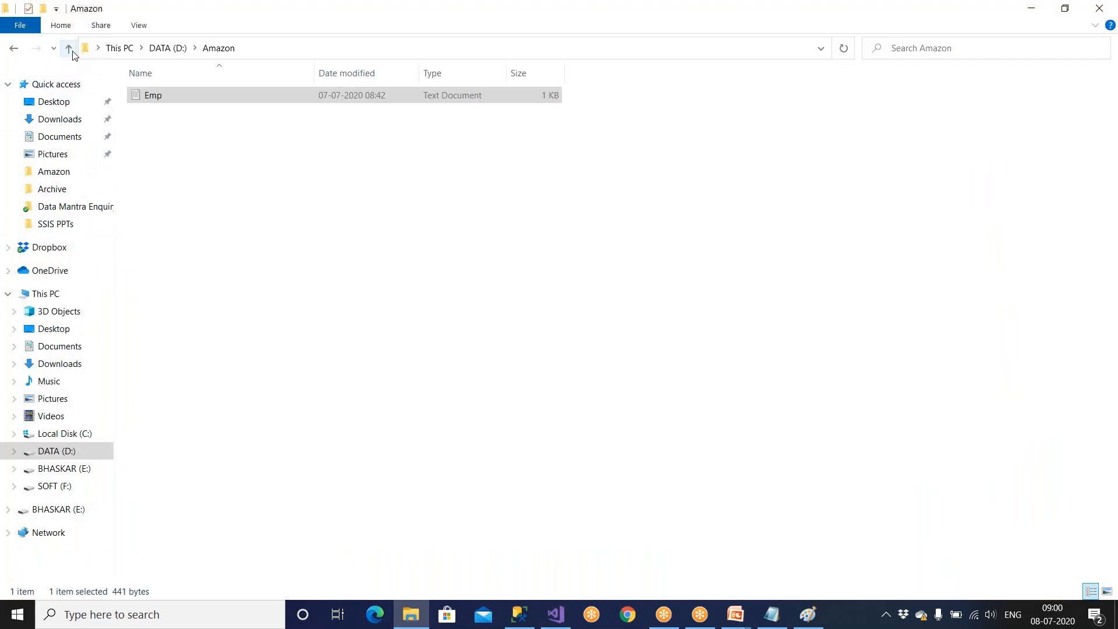
click(69, 49)
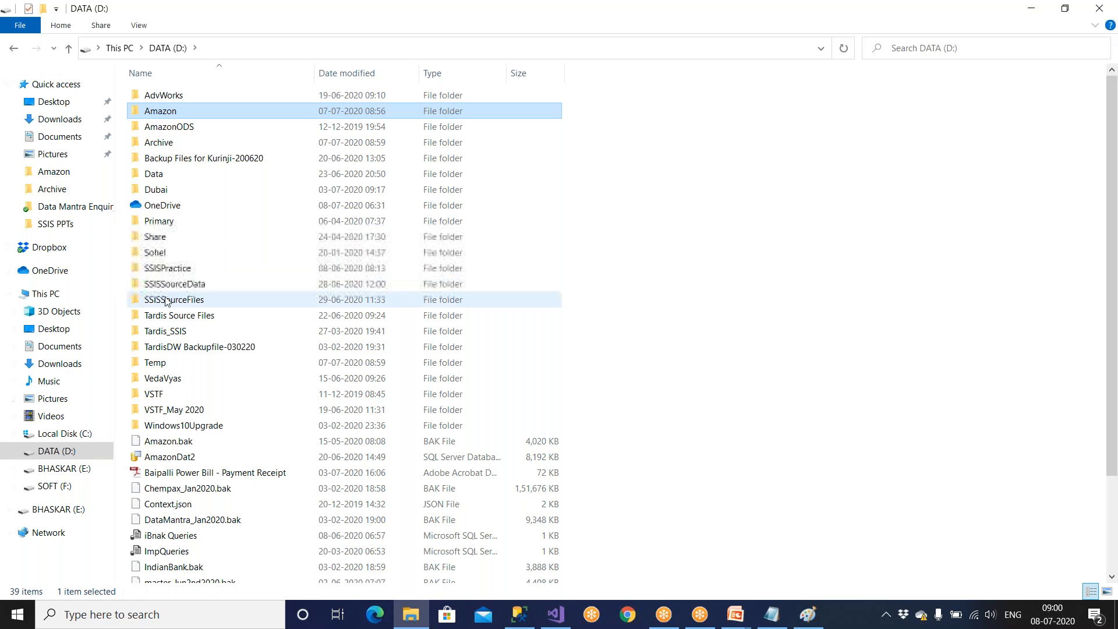
double_click(166, 300)
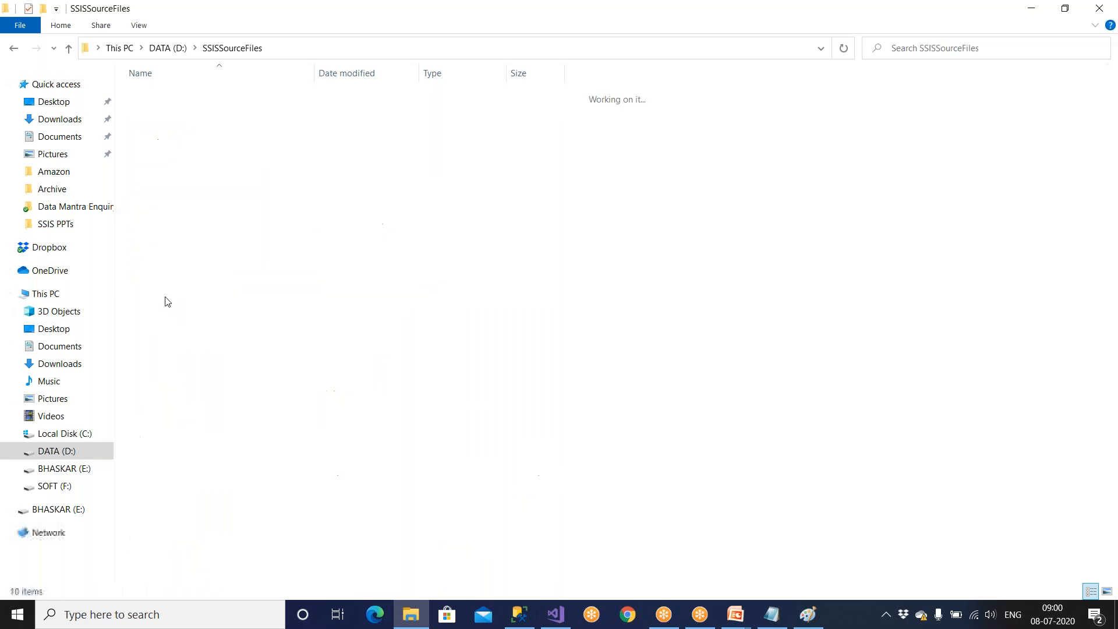
click(73, 48)
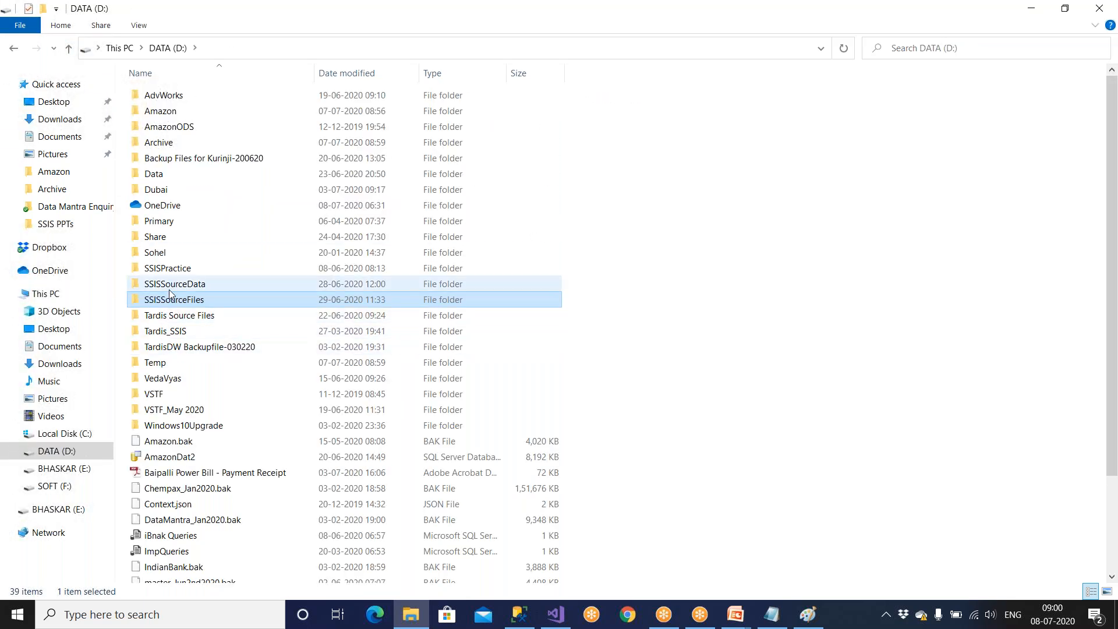
double_click(169, 286)
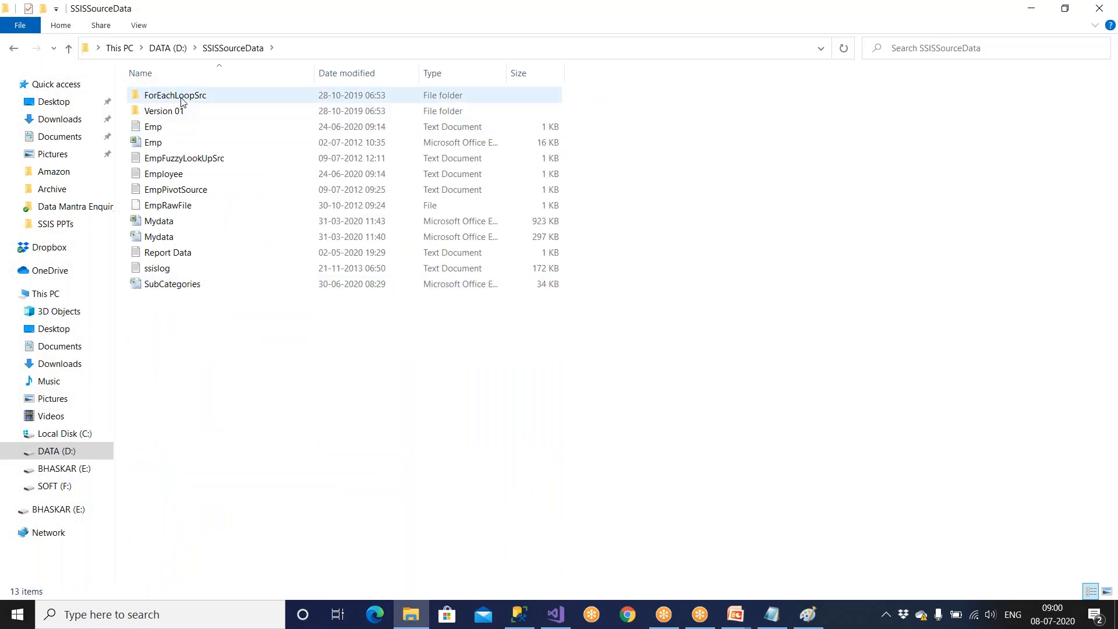
double_click(182, 102)
drag(192, 267, 171, 121)
right_click(171, 121)
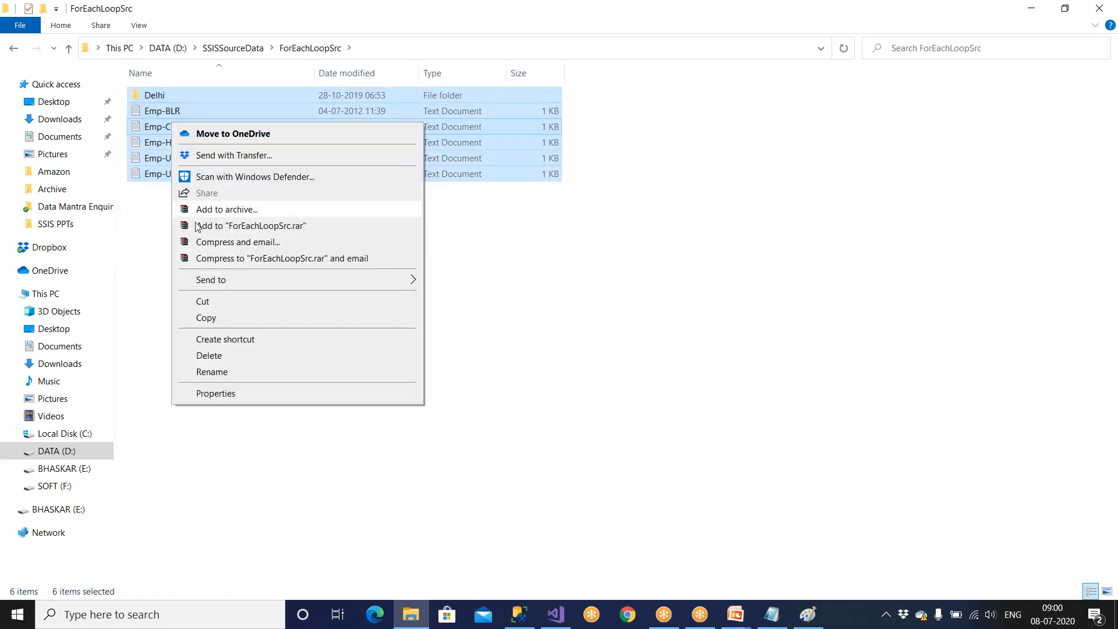
click(205, 319)
Delete the Emp text file from the D:\Amazon folder and paste the copied source items there.
click(95, 452)
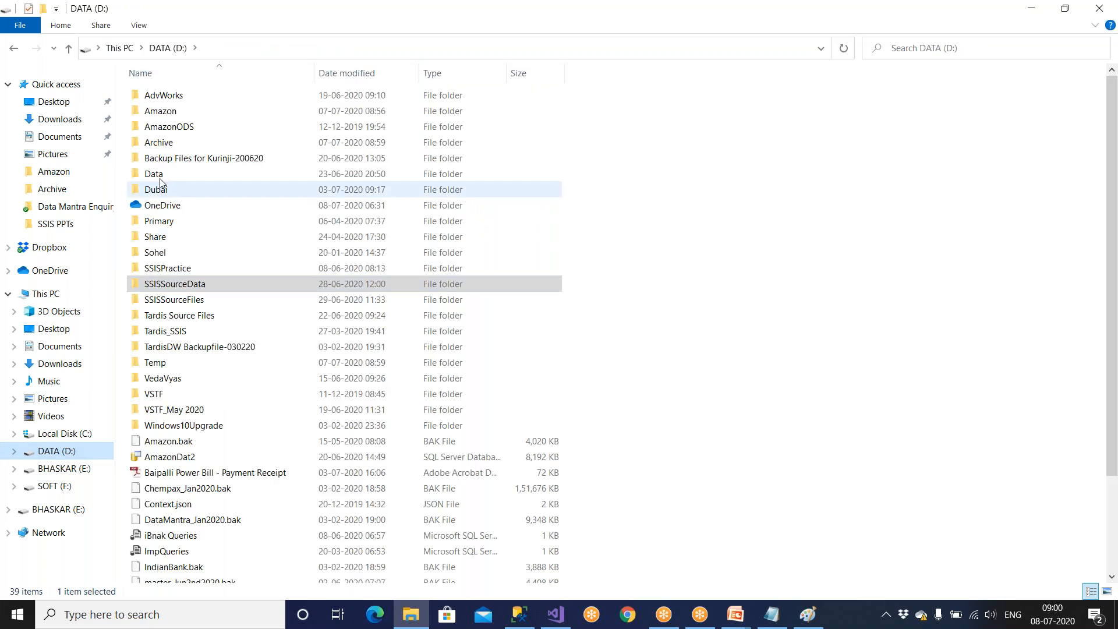
click(174, 115)
double_click(174, 115)
key(ctrl+a)
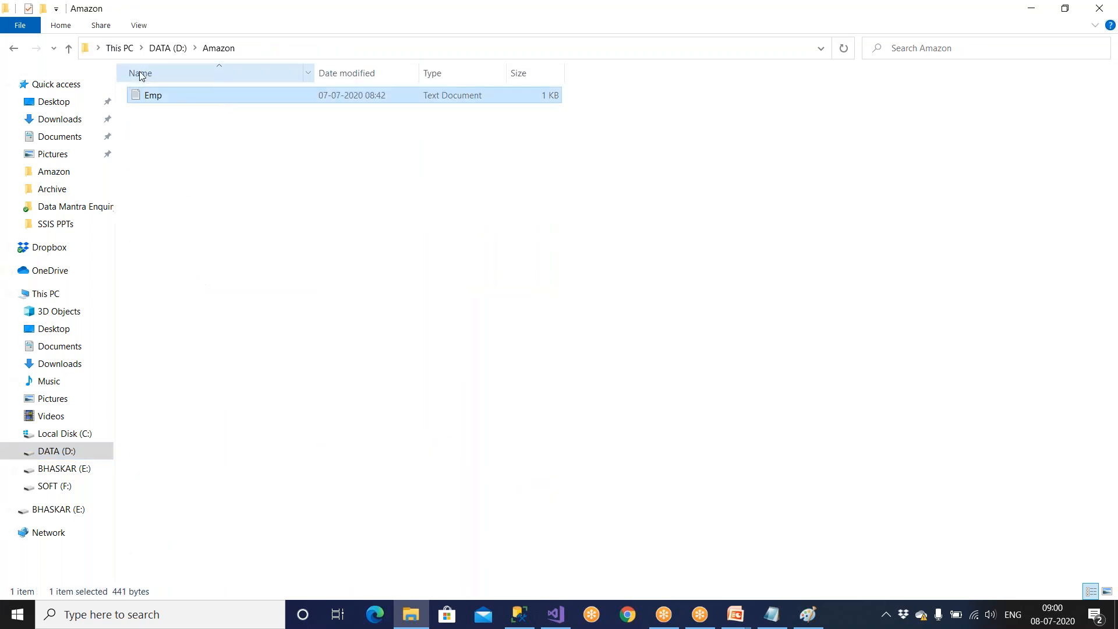
key(Delete)
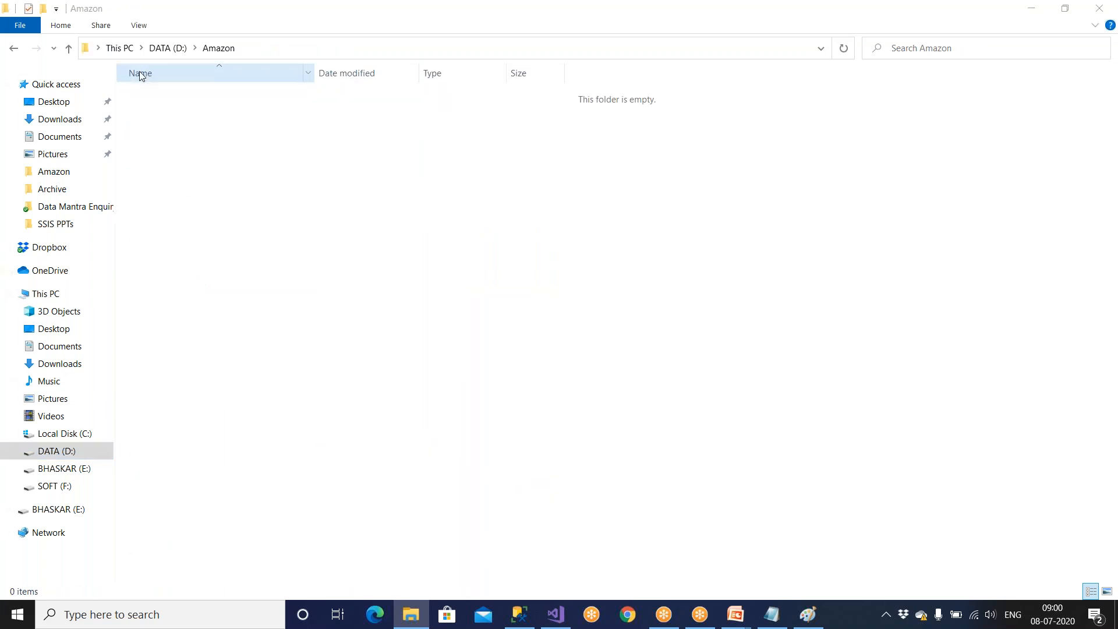
click(234, 222)
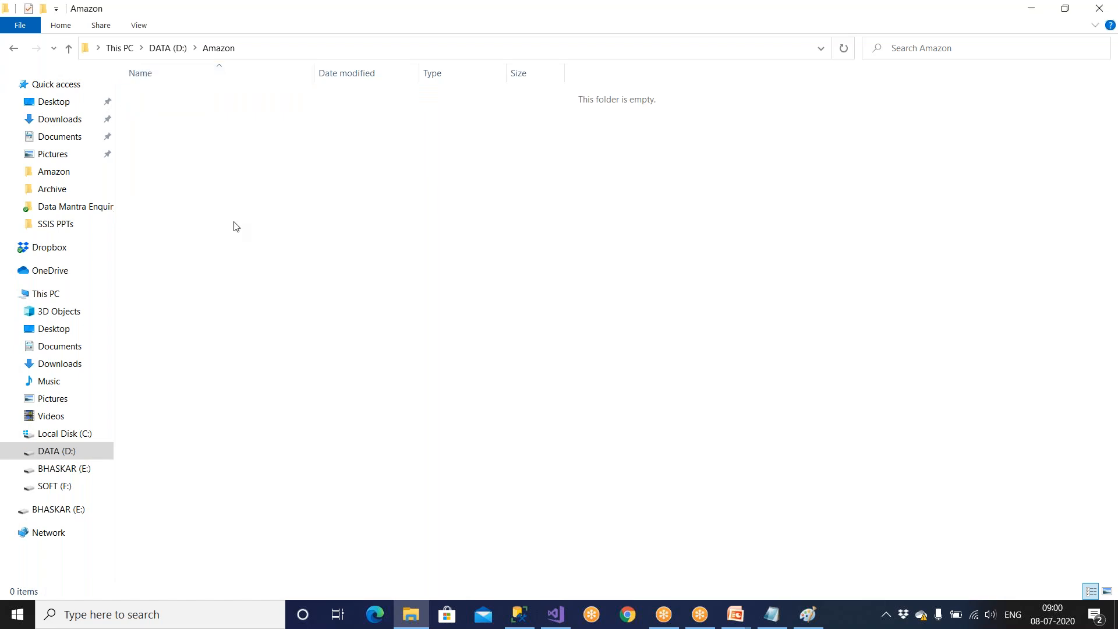
key(ctrl+v)
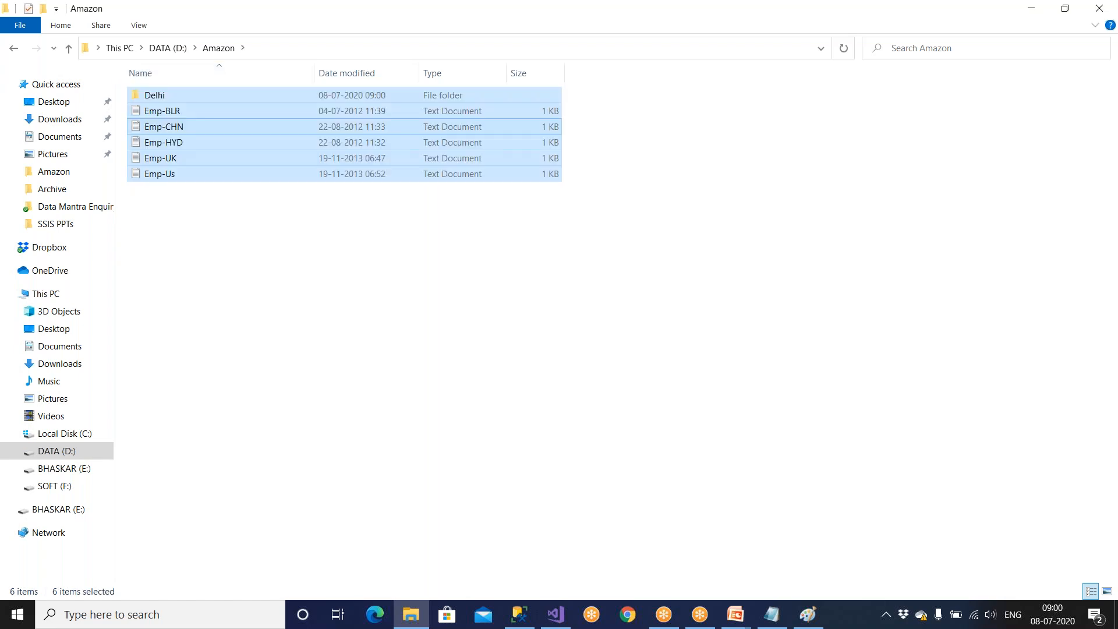
click(236, 215)
Examine the records in the Emp-BLR, Emp-CHN, Emp-HYD, Emp-UK and Emp-Us text files one after another.
double_click(174, 112)
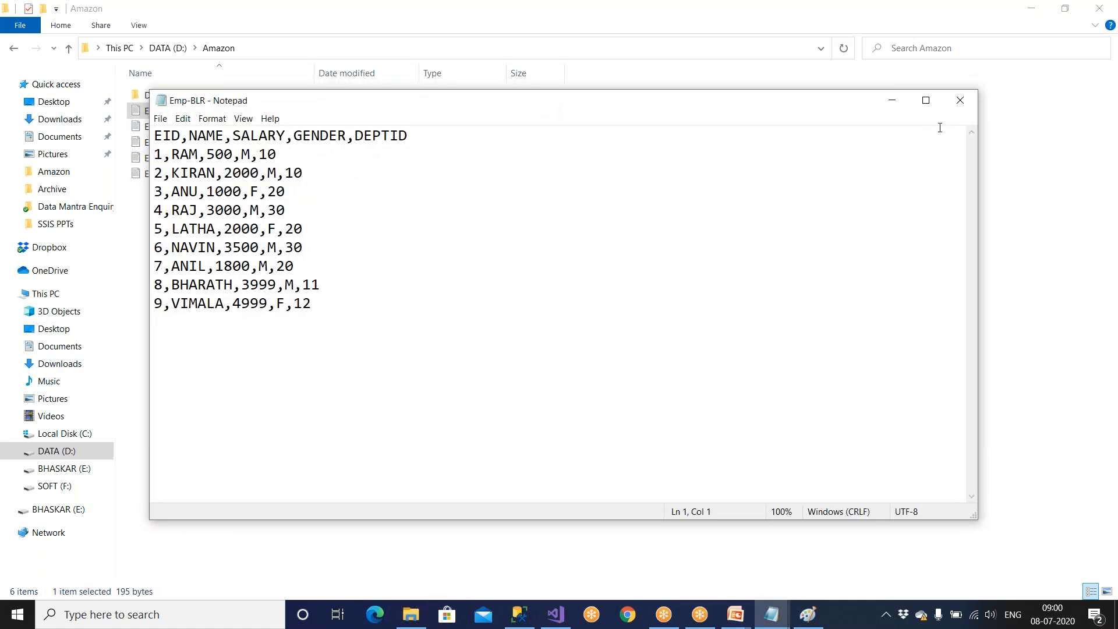
click(972, 100)
click(180, 126)
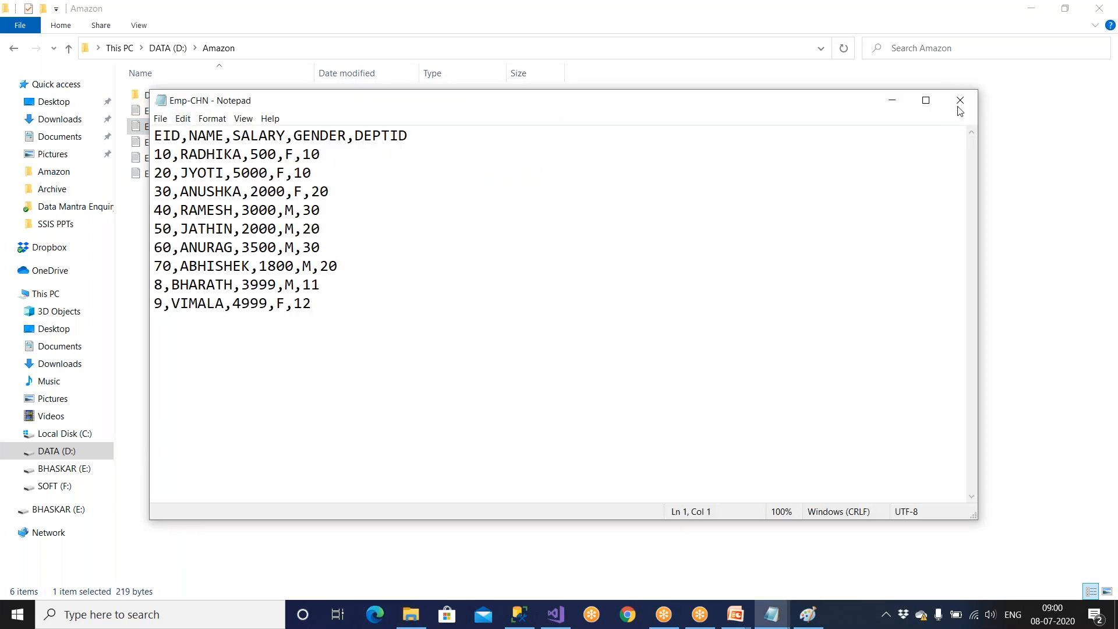
click(960, 100)
double_click(245, 144)
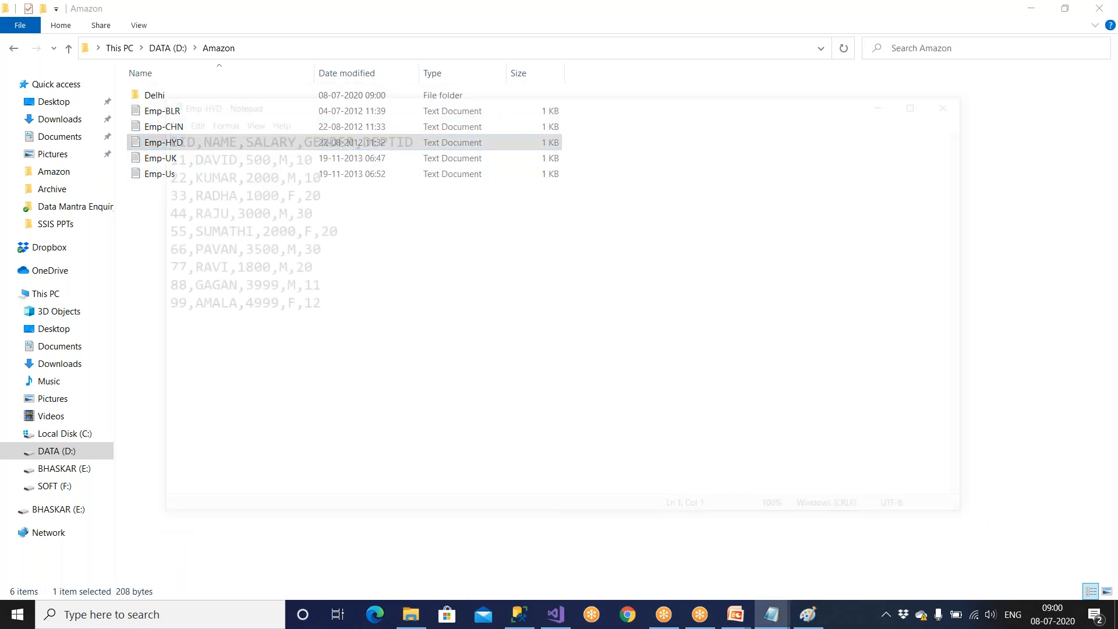
click(960, 100)
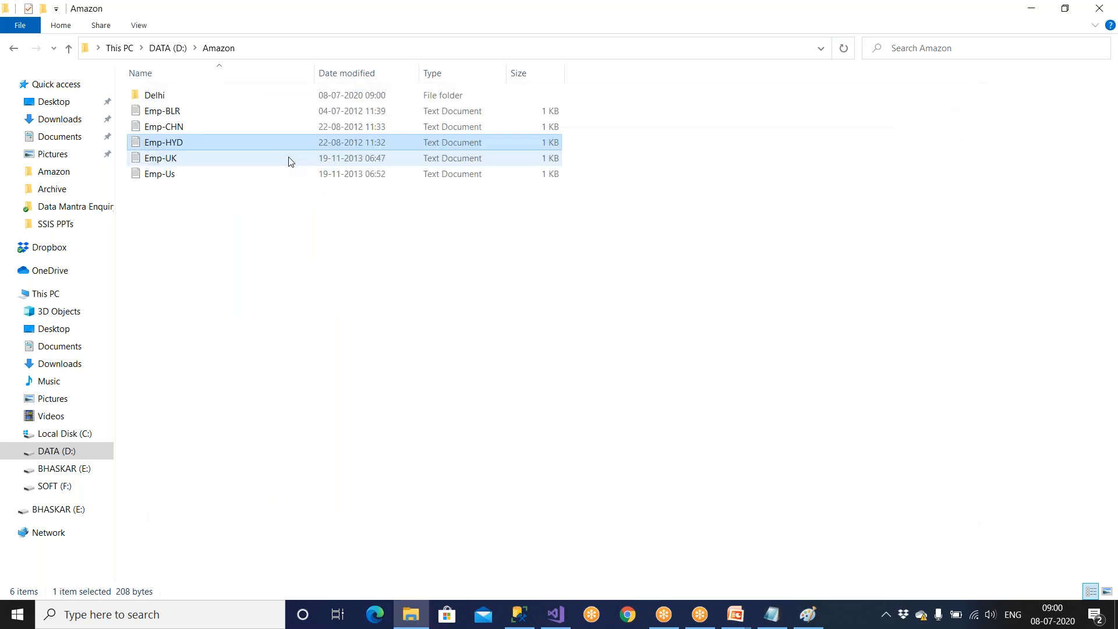
click(200, 164)
double_click(256, 158)
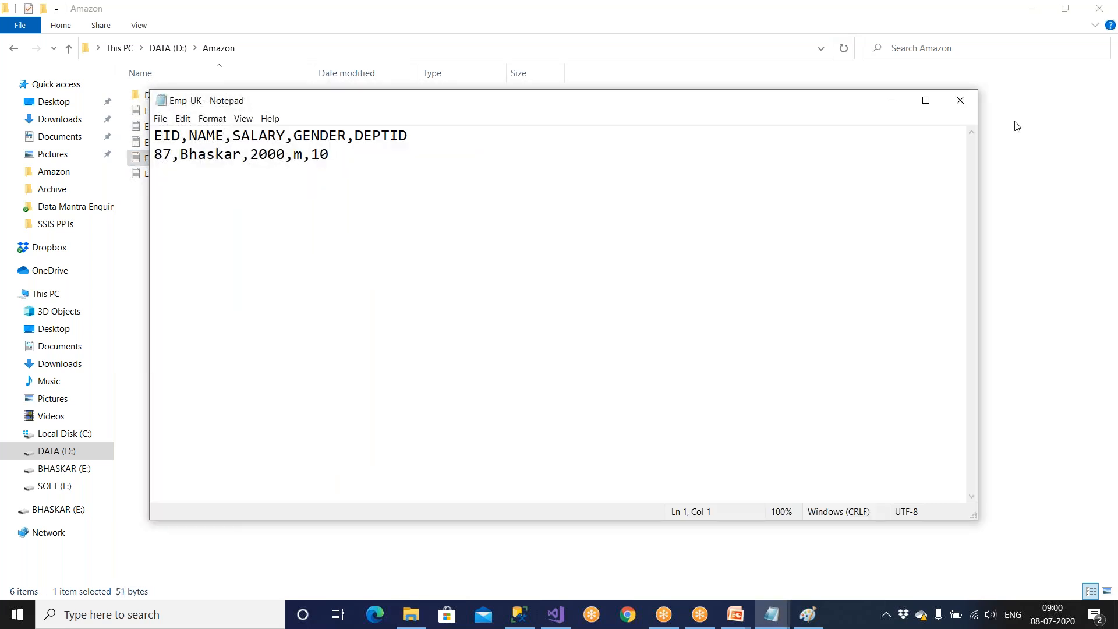
click(961, 100)
click(147, 176)
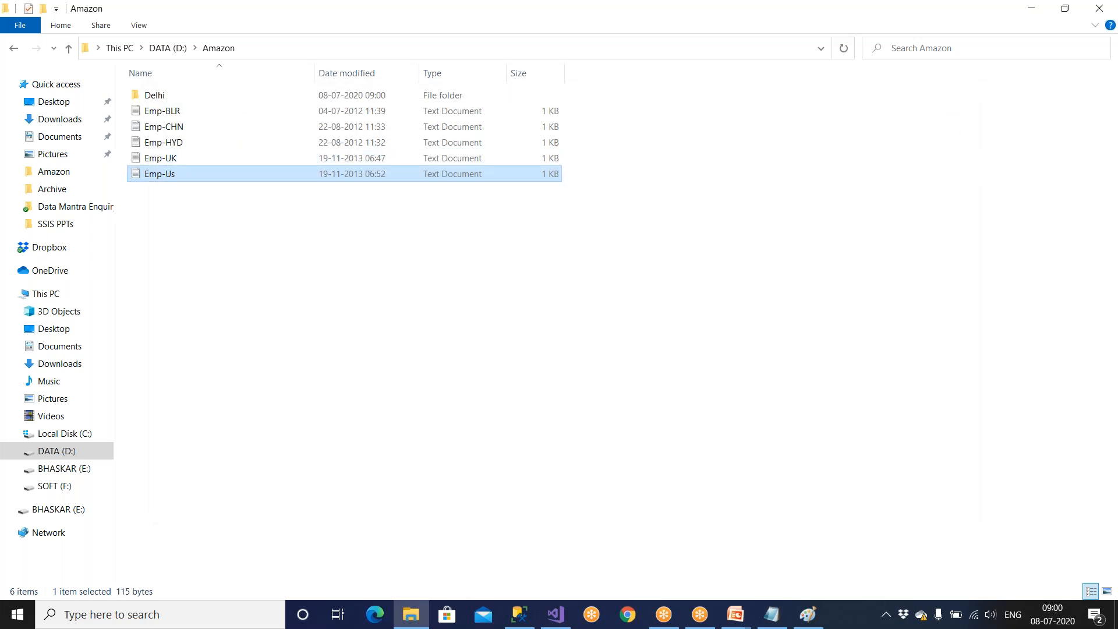
double_click(160, 175)
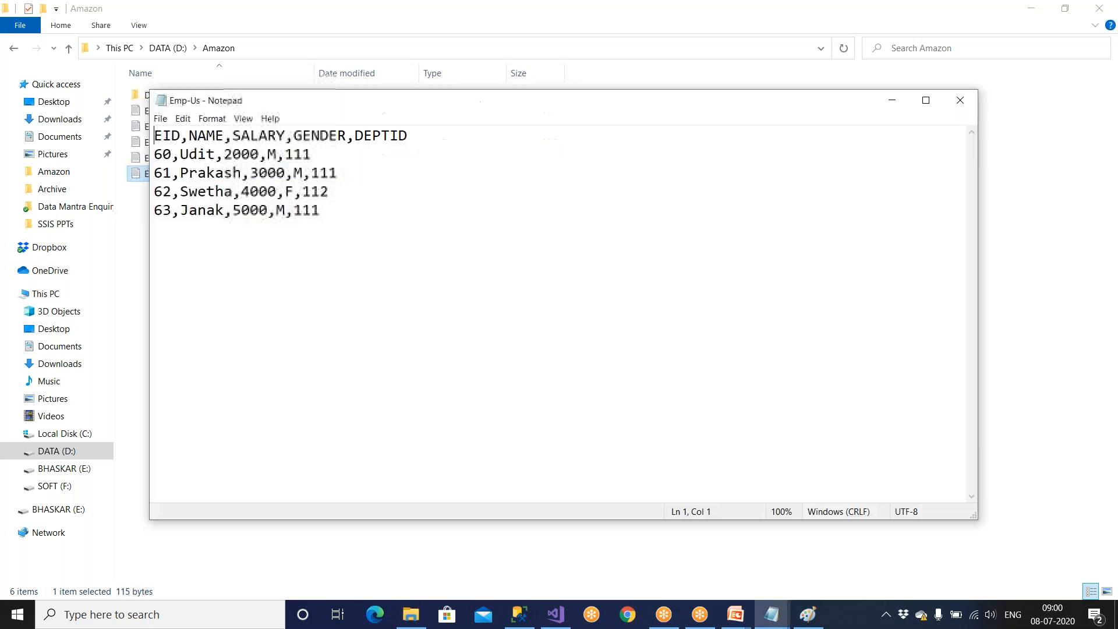
click(960, 100)
Replace the employee names in records 1000 and 1001 of the Delhi folder's Emp-Delhi file and save it.
double_click(154, 95)
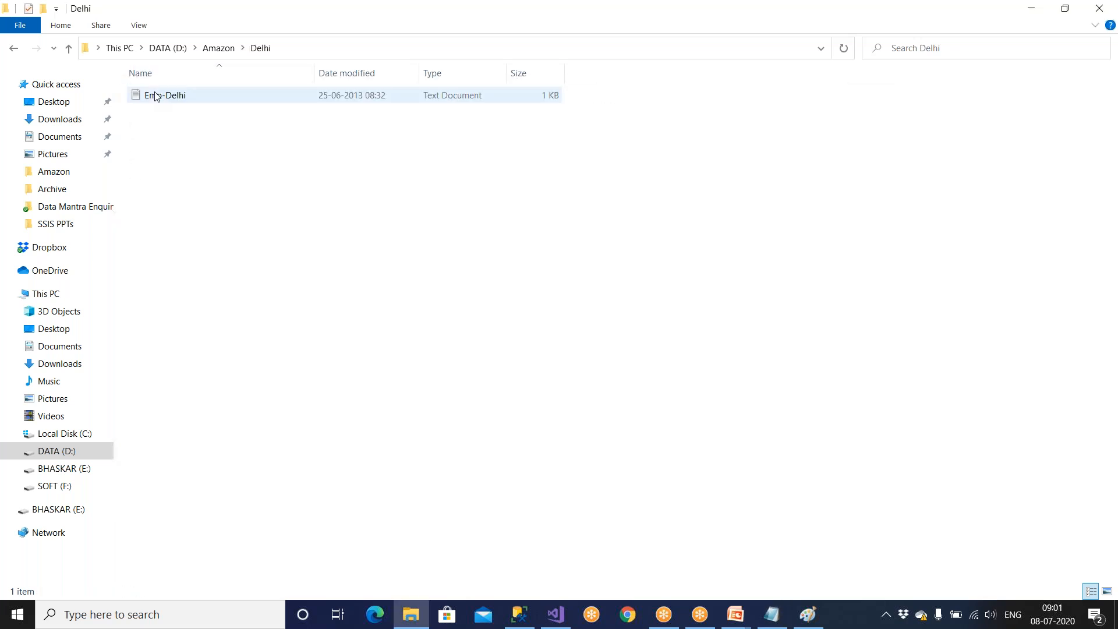
double_click(184, 99)
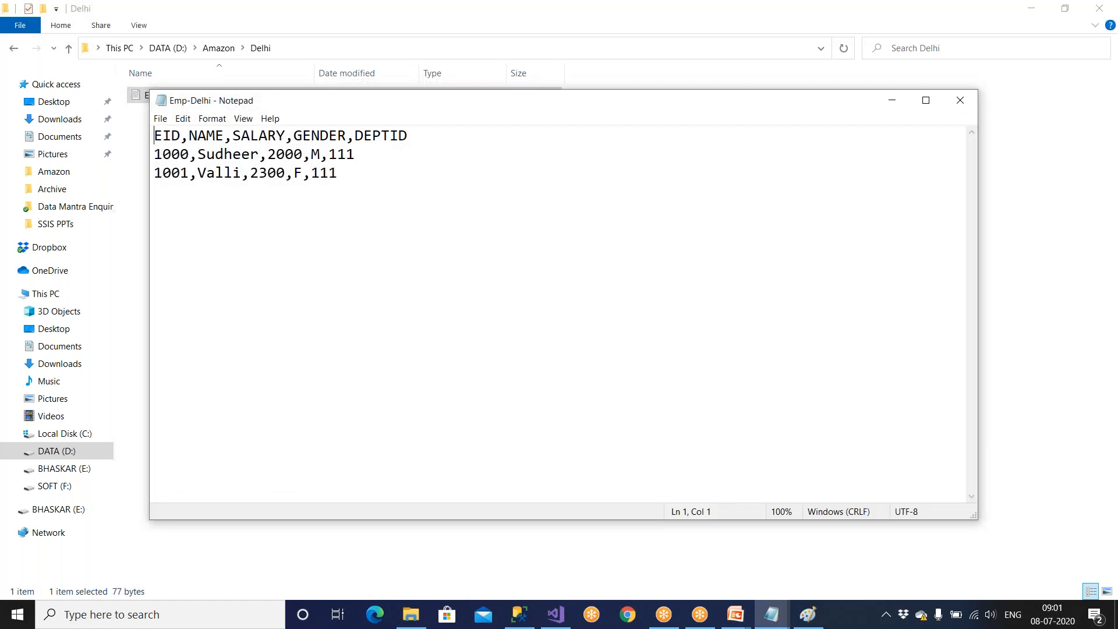
click(1006, 205)
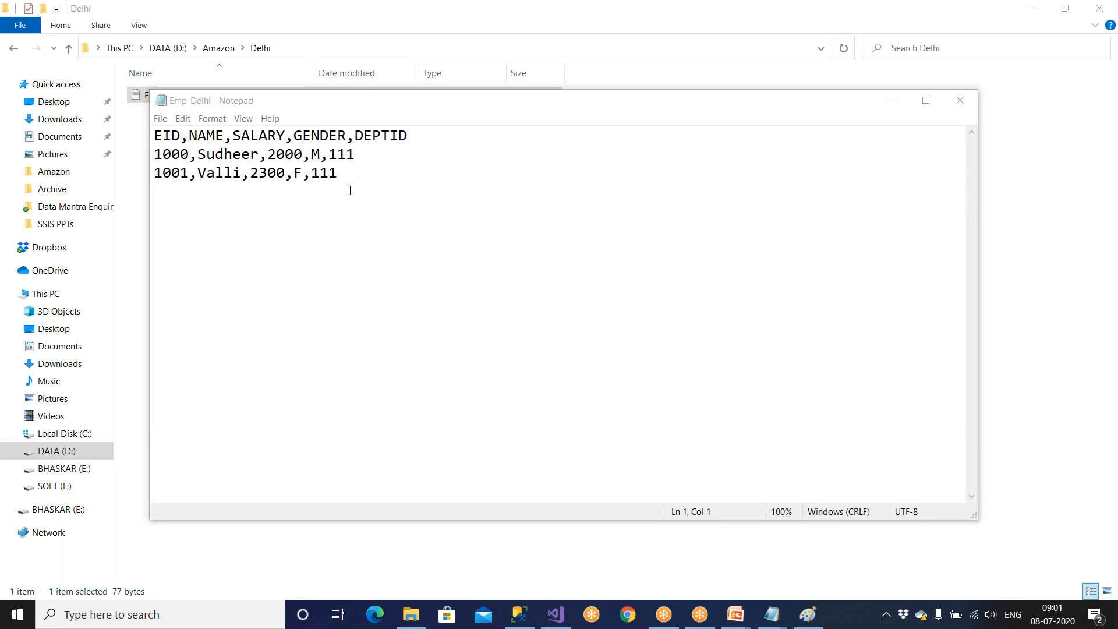
drag(196, 157, 259, 157)
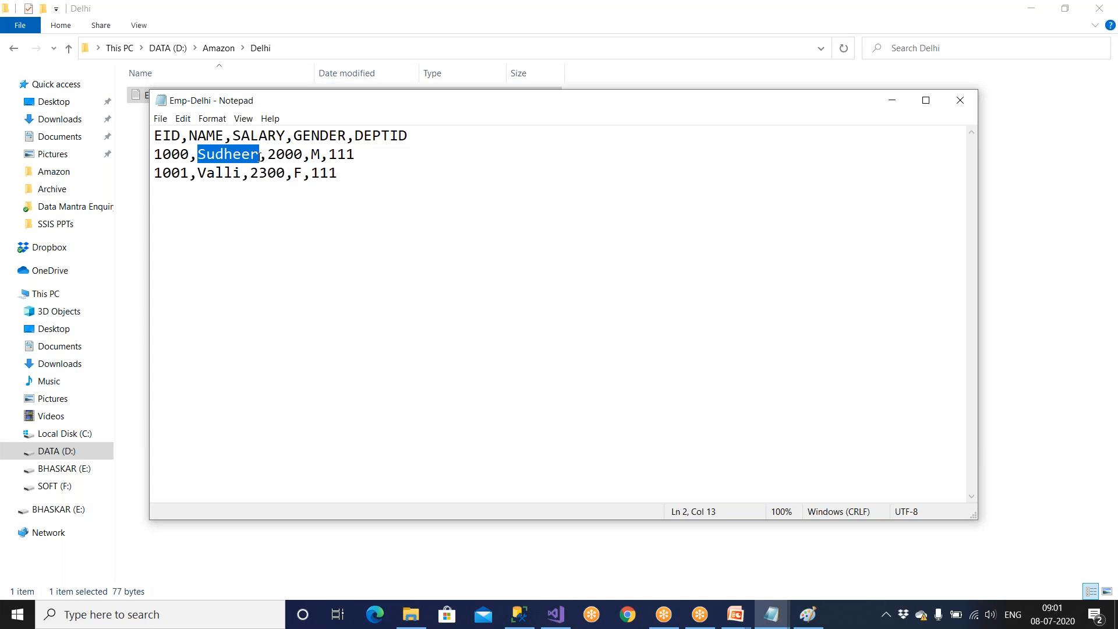
text(Mukta)
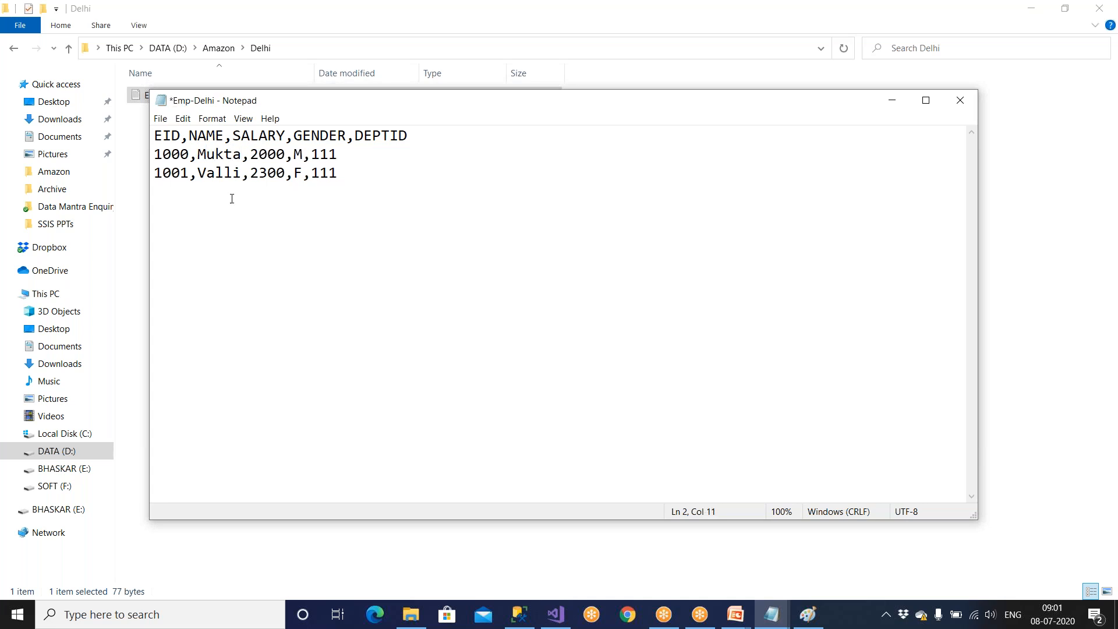
key(BackSpace)
key(BackSpace)
key(BackSpace)
key(BackSpace)
key(BackSpace)
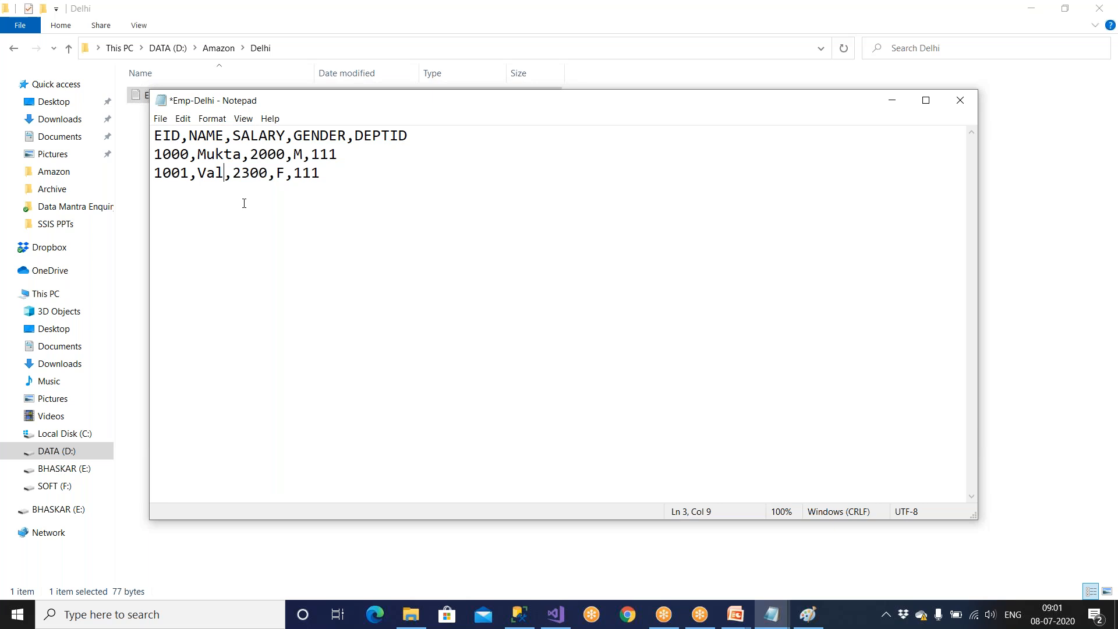
text(Padmaja)
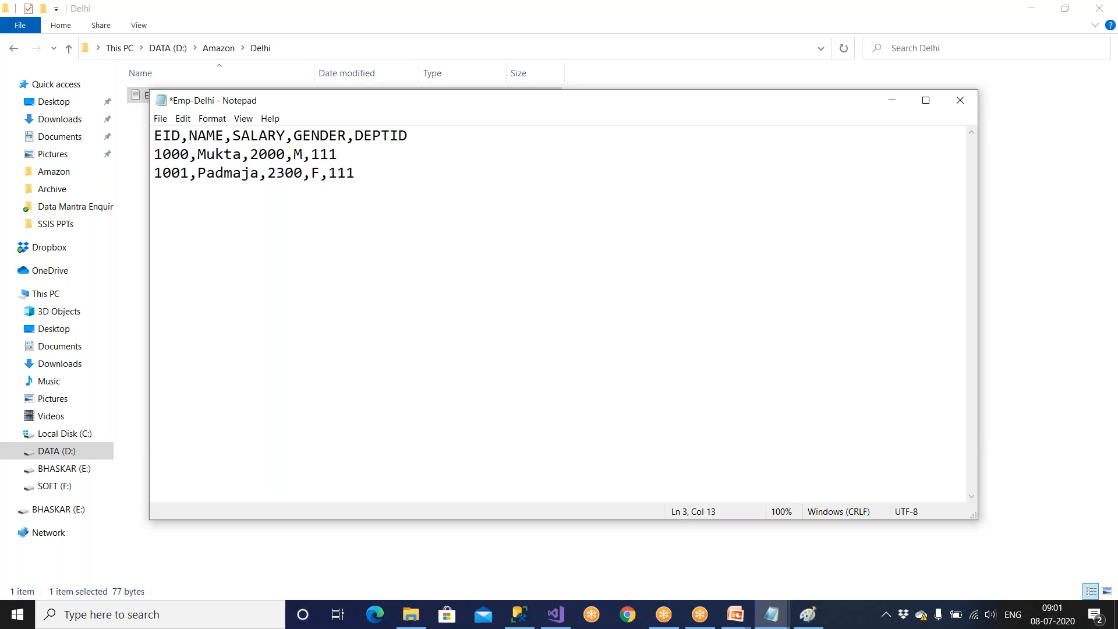
key(ctrl+s)
Set the gender of record 1000 in Emp-Delhi to F, then save and close the file.
key(shift+Right)
text(F)
key(ctrl+s)
drag(362, 108, 207, 130)
click(806, 123)
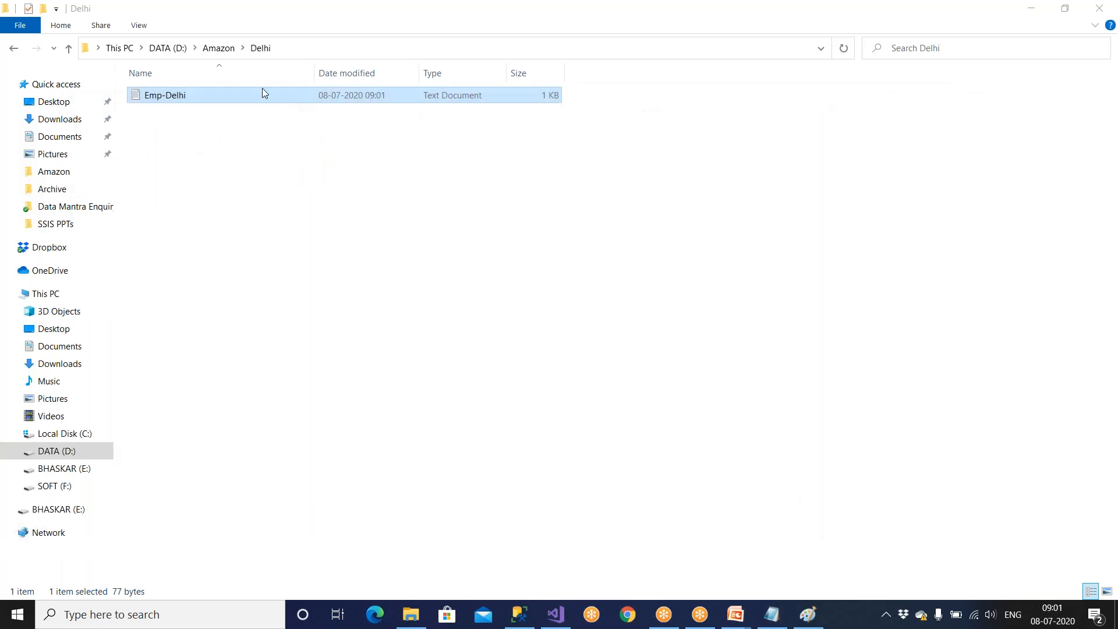
Open Emp-BLR from the Amazon folder and replace the employee name in record 1.
click(69, 50)
double_click(159, 110)
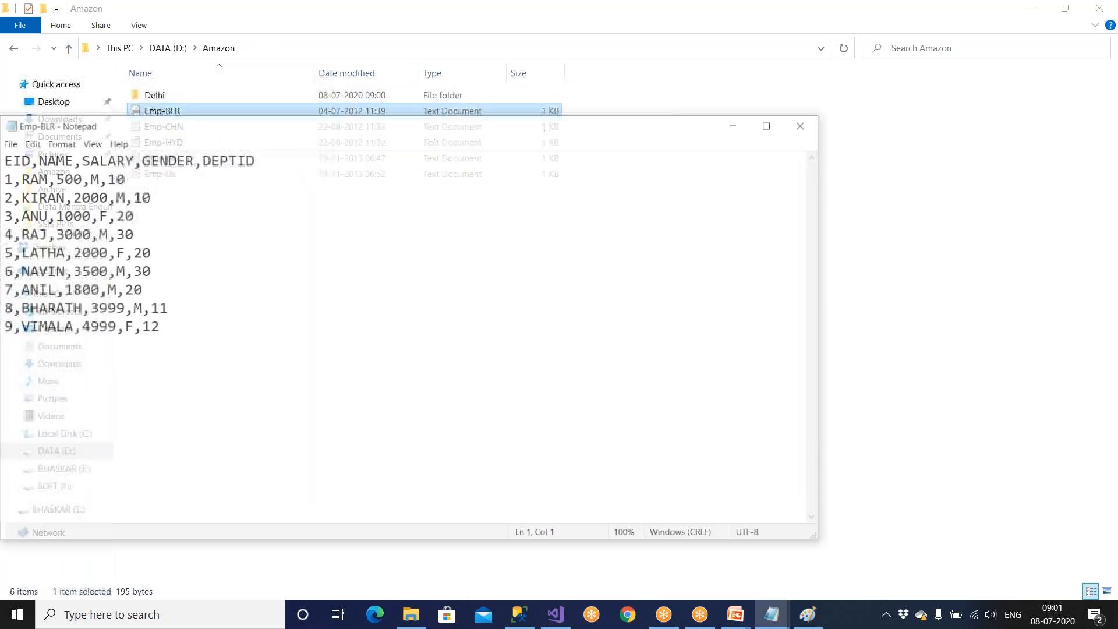
drag(147, 123, 232, 120)
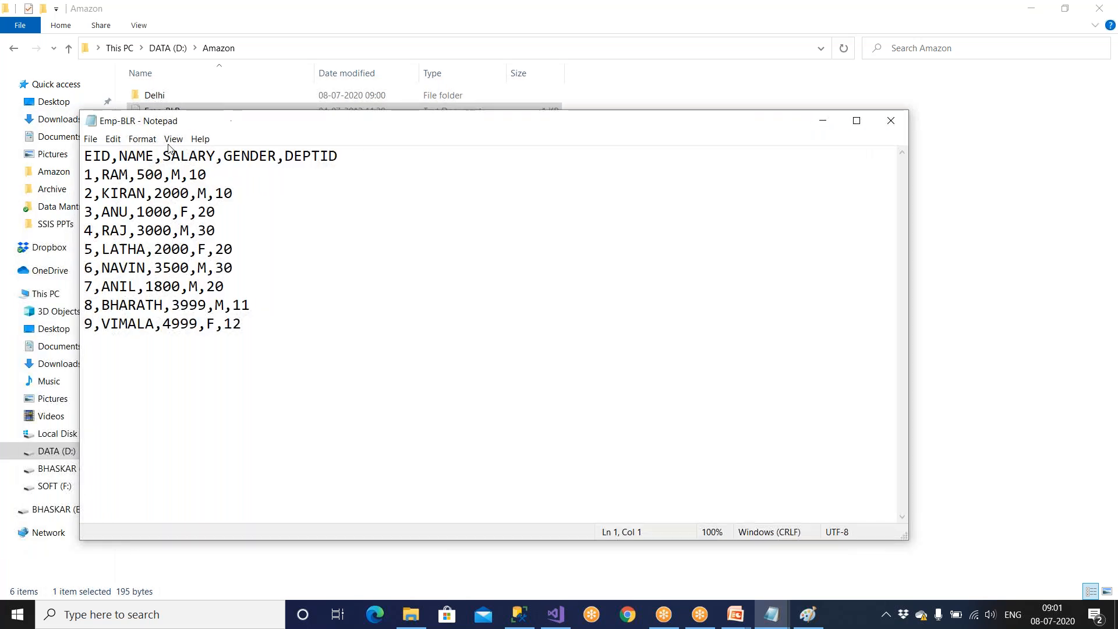
click(127, 176)
key(BackSpace)
key(BackSpace)
key(BackSpace)
text(Sairam)
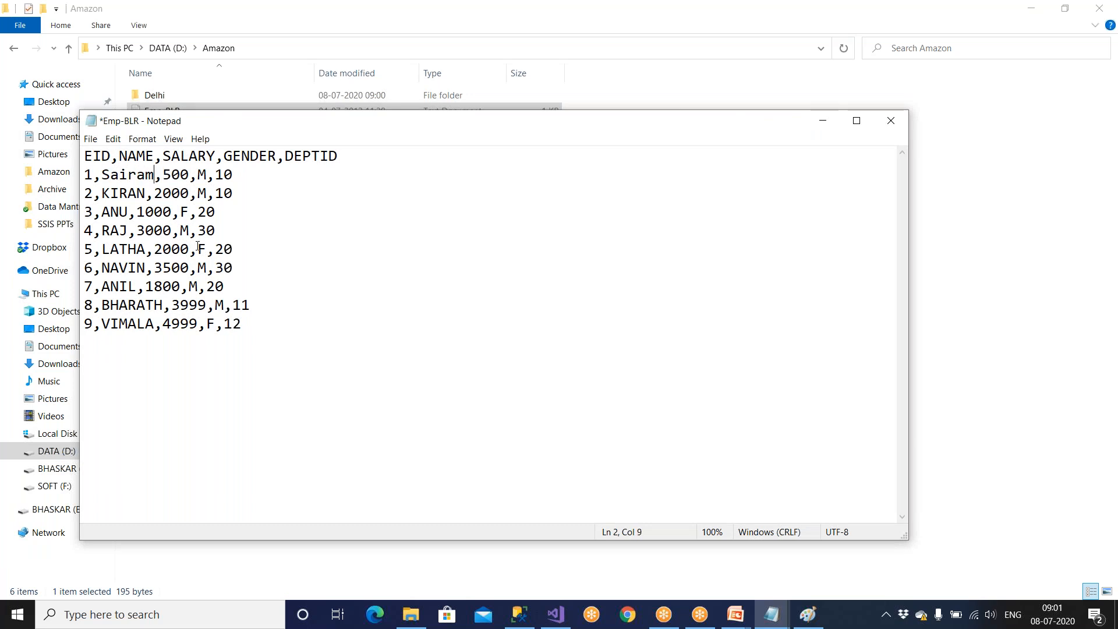
Replace the employee name in record 2 of Emp-BLR and set that record's gender to F.
drag(142, 195, 104, 194)
text(Srujana)
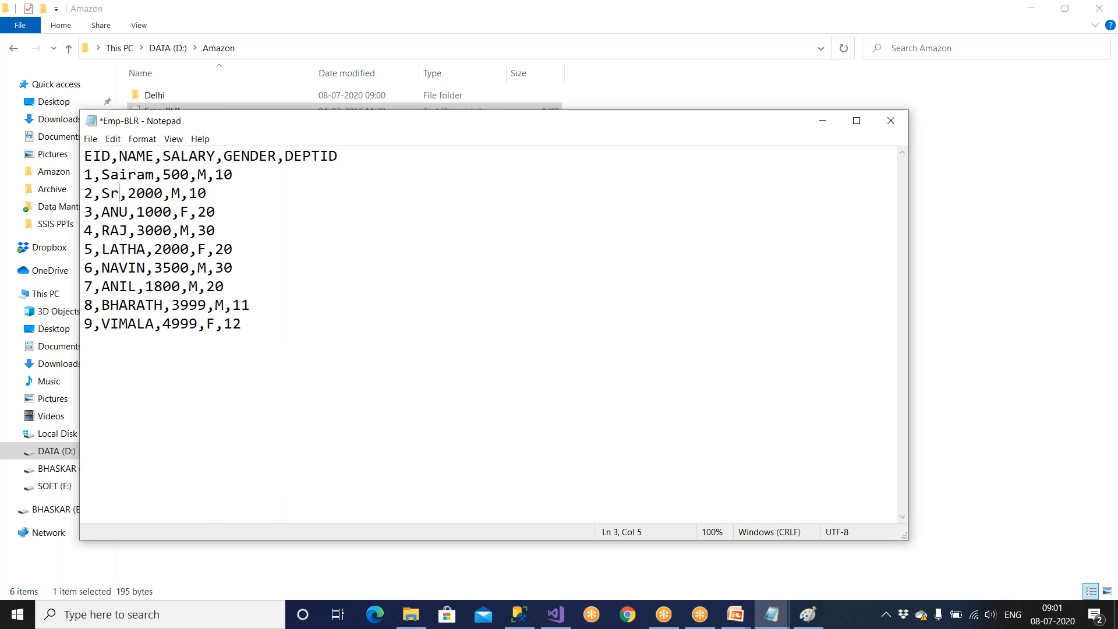
double_click(219, 193)
text(F)
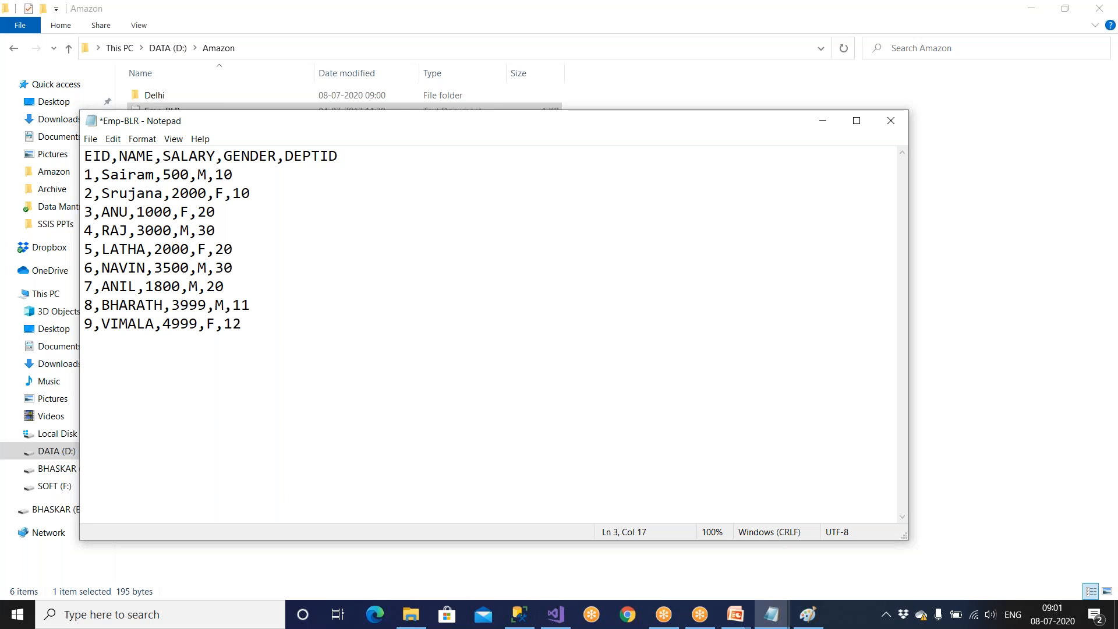
Replace the employee name in record 3 of Emp-BLR.
click(123, 213)
key(BackSpace)
key(BackSpace)
key(BackSpace)
text(Tesso)
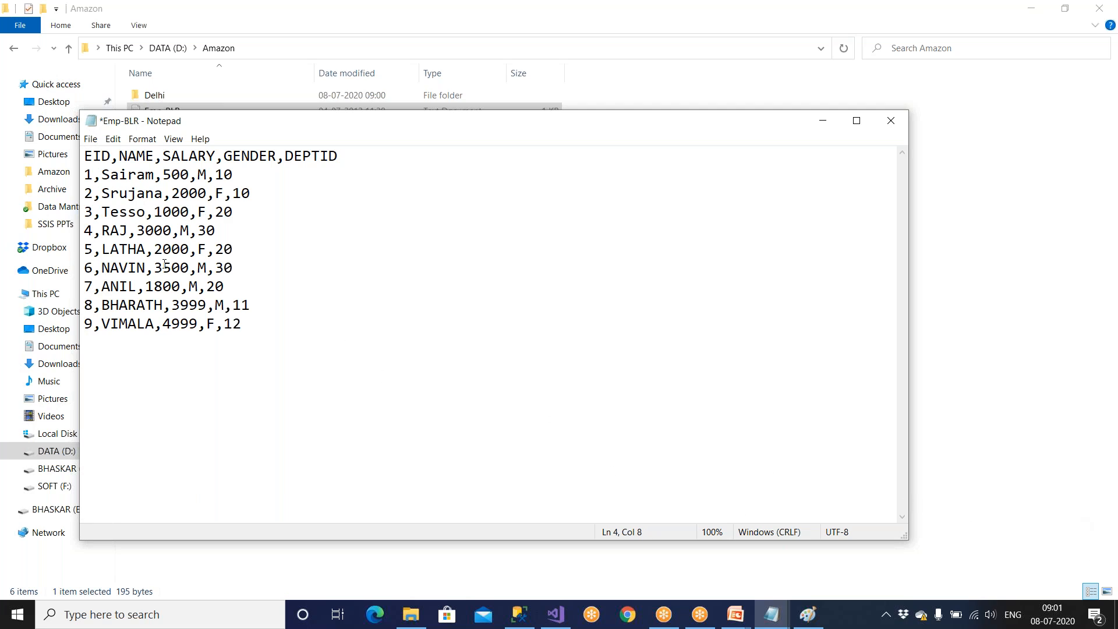
Replace the employee name in record 5 of Emp-BLR.
click(145, 249)
key(BackSpace)
key(BackSpace)
key(BackSpace)
key(BackSpace)
key(BackSpace)
text(Yaso)
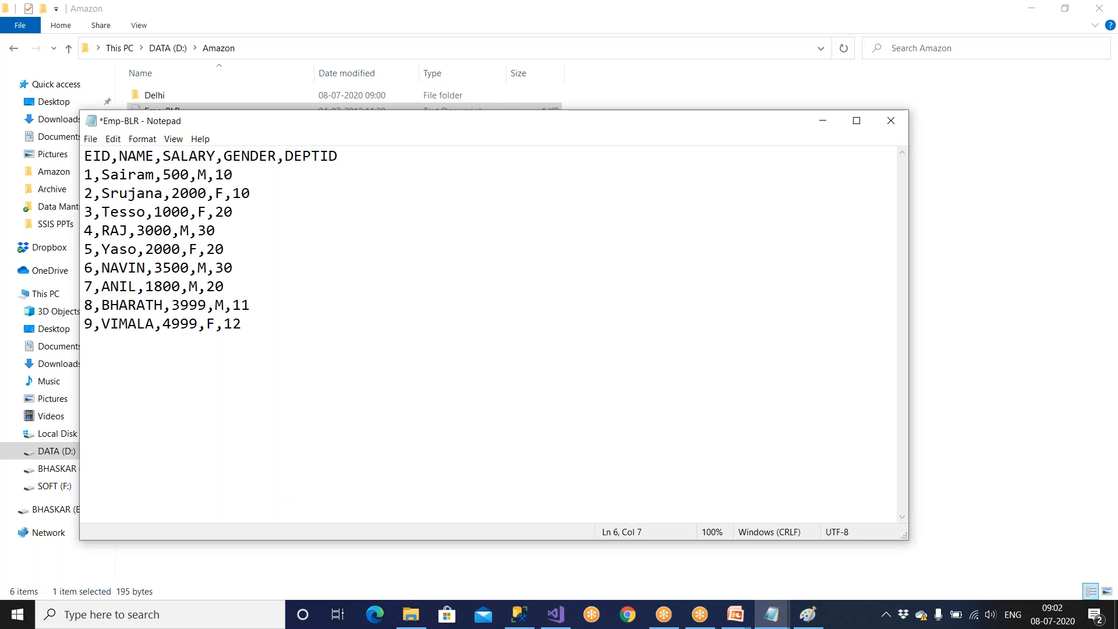
text(d)
key(BackSpace)
key(BackSpace)
text(hoda)
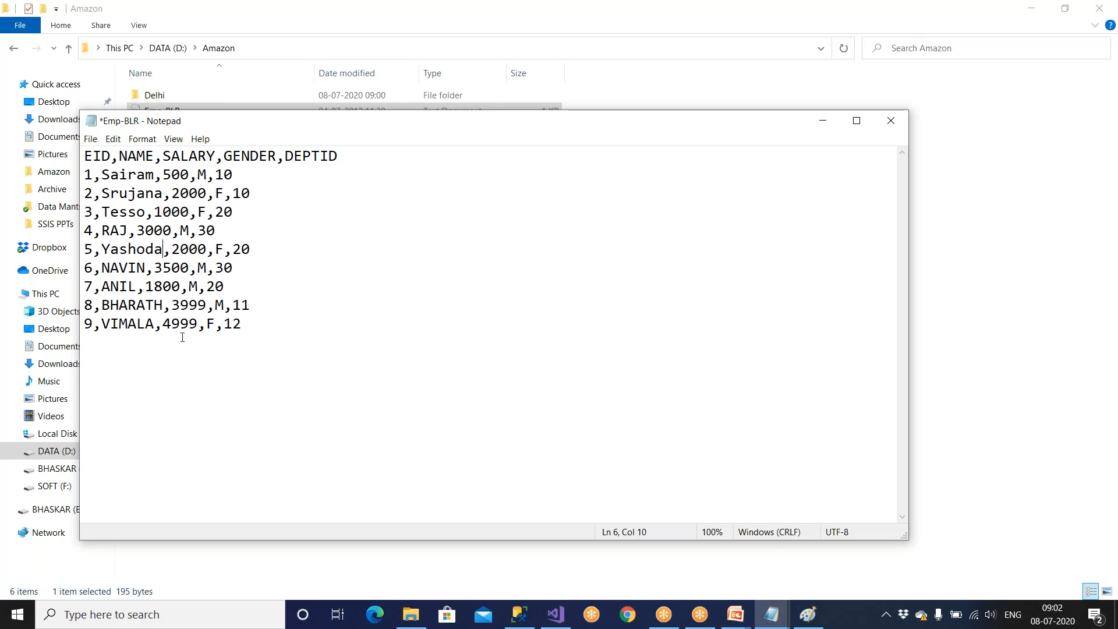
Replace the employee name in record 9 of Emp-BLR.
click(151, 324)
key(BackSpace)
key(BackSpace)
key(BackSpace)
key(BackSpace)
key(BackSpace)
key(BackSpace)
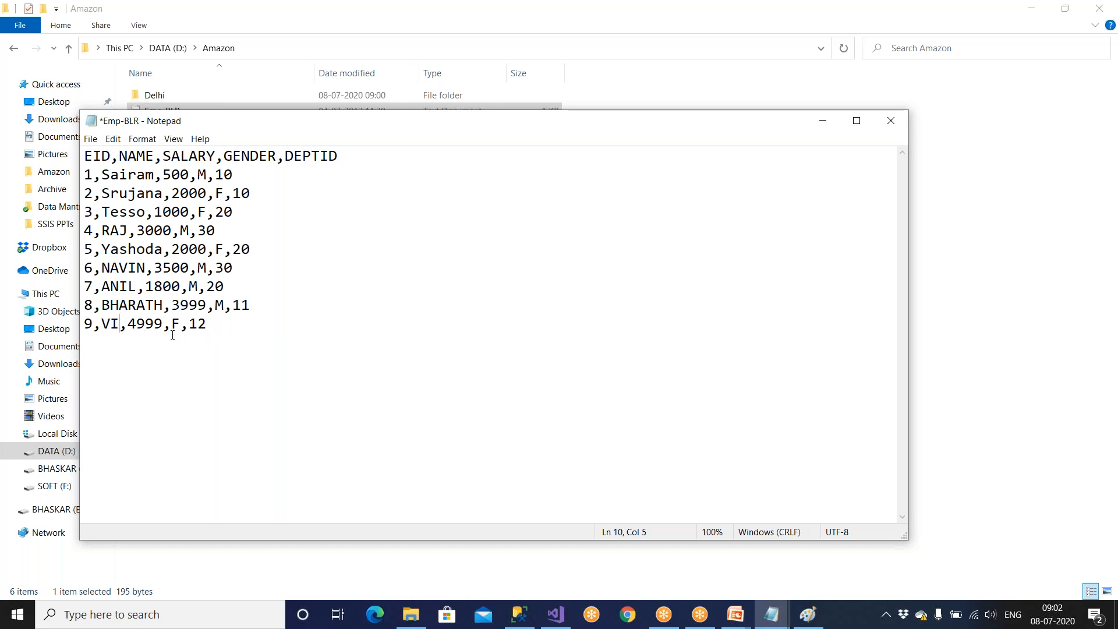
text(Ravina)
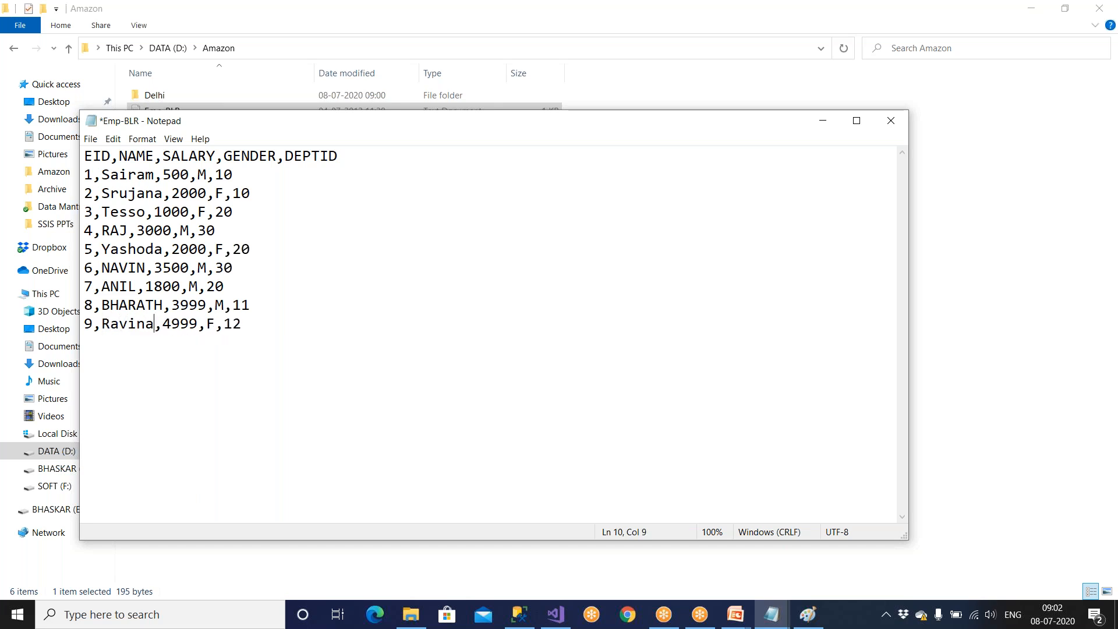
click(1109, 459)
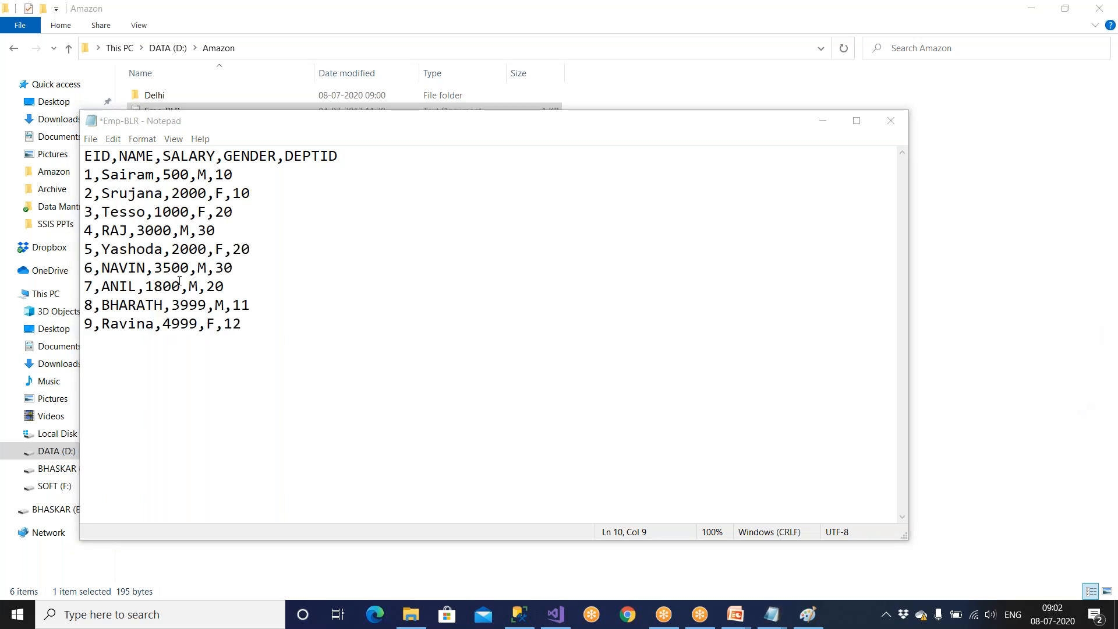
Replace the employee names in records 4 and 6 of Emp-BLR.
drag(132, 233, 103, 232)
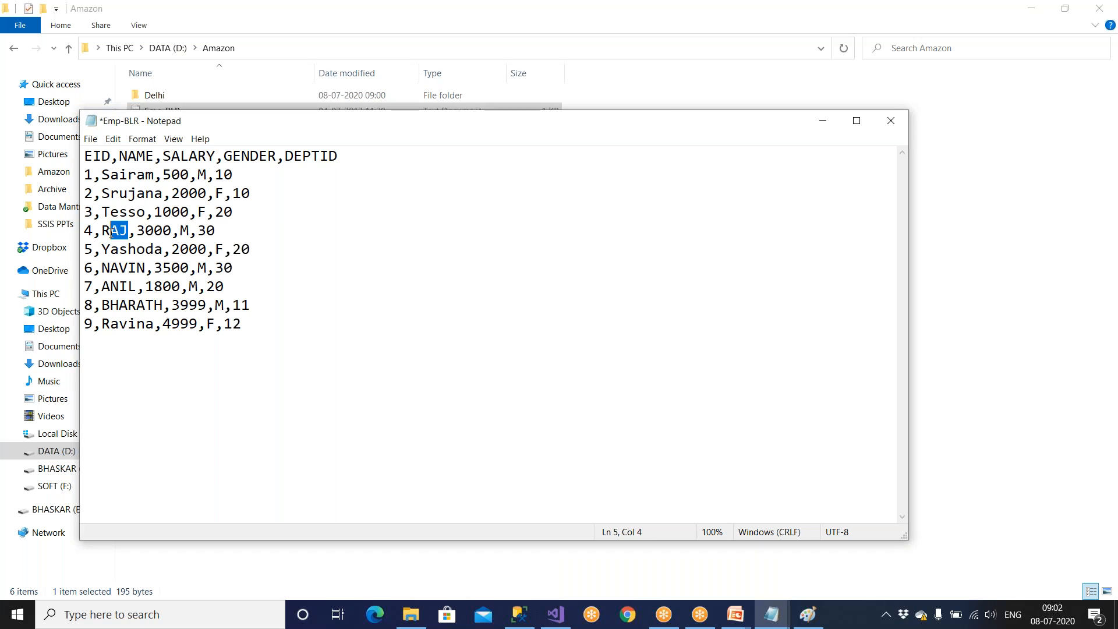
text(Ahsan)
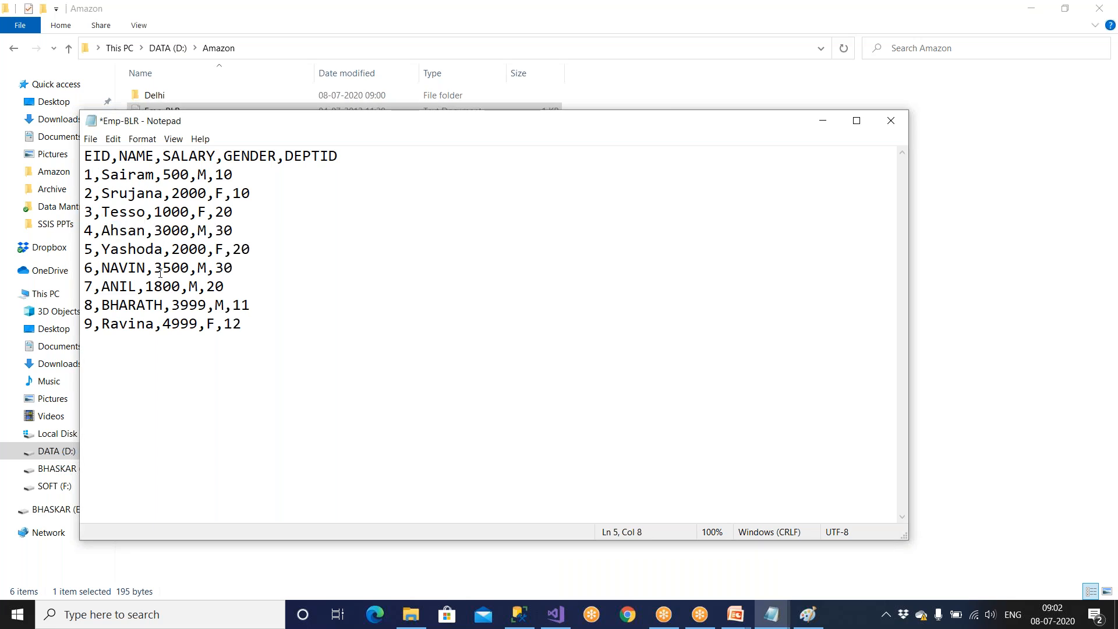
drag(146, 269, 104, 267)
text(Mounika)
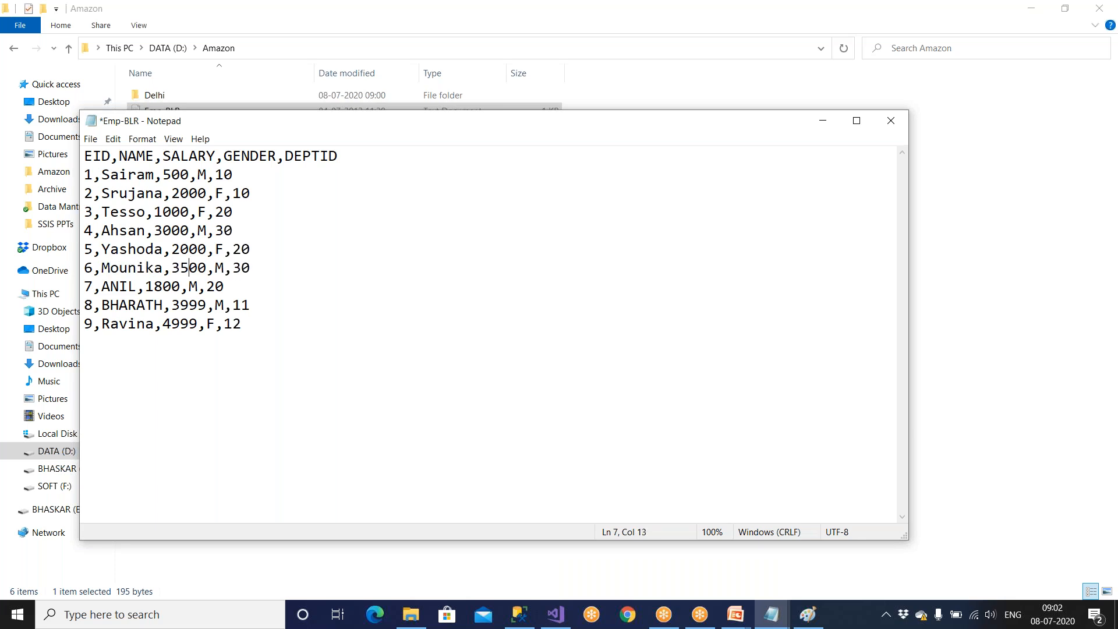
Set the gender of record 6 in Emp-BLR to F, then save and close the file.
key(shift+Right)
text(F)
key(ctrl+s)
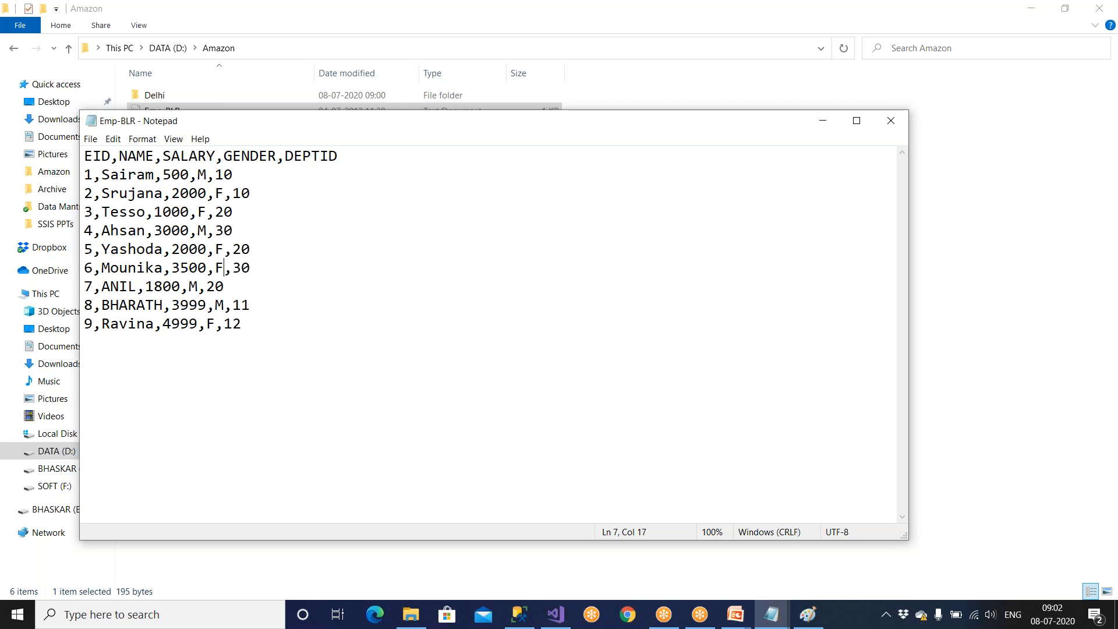
drag(299, 123, 215, 177)
click(812, 181)
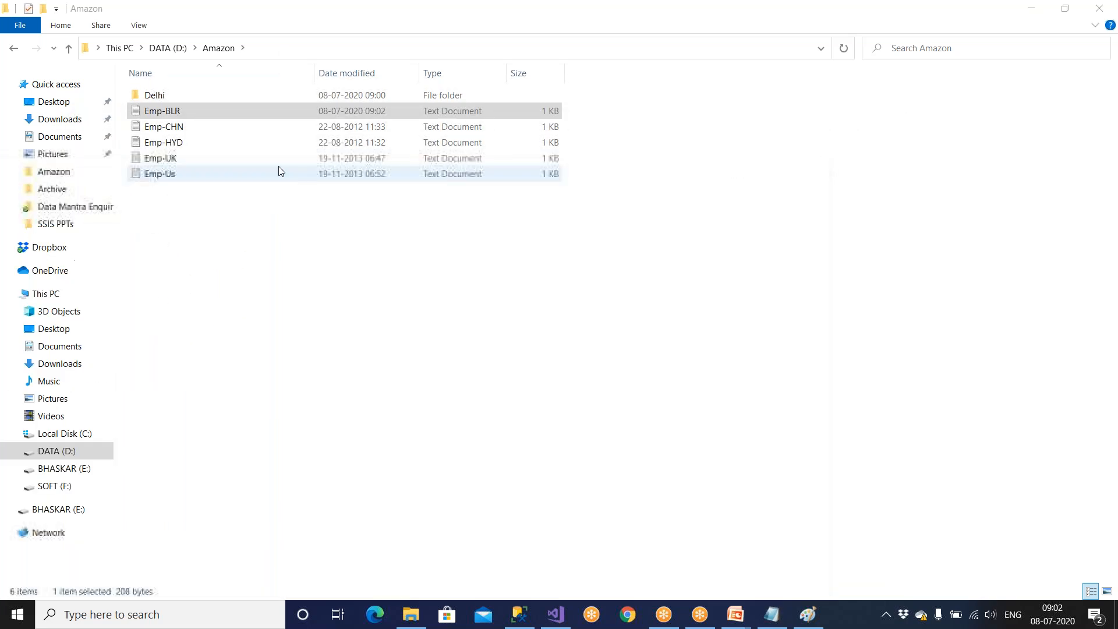
Open Emp-CHN from the Amazon folder and replace the employee name in record 10.
double_click(186, 128)
drag(162, 181, 268, 175)
drag(133, 224, 192, 224)
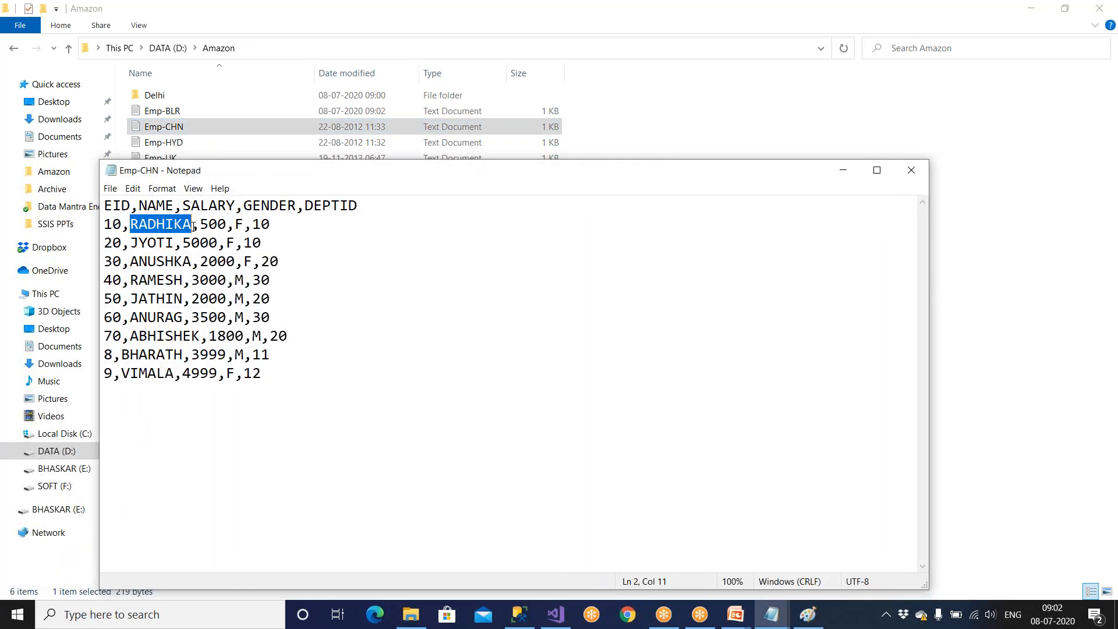
text(Emman)
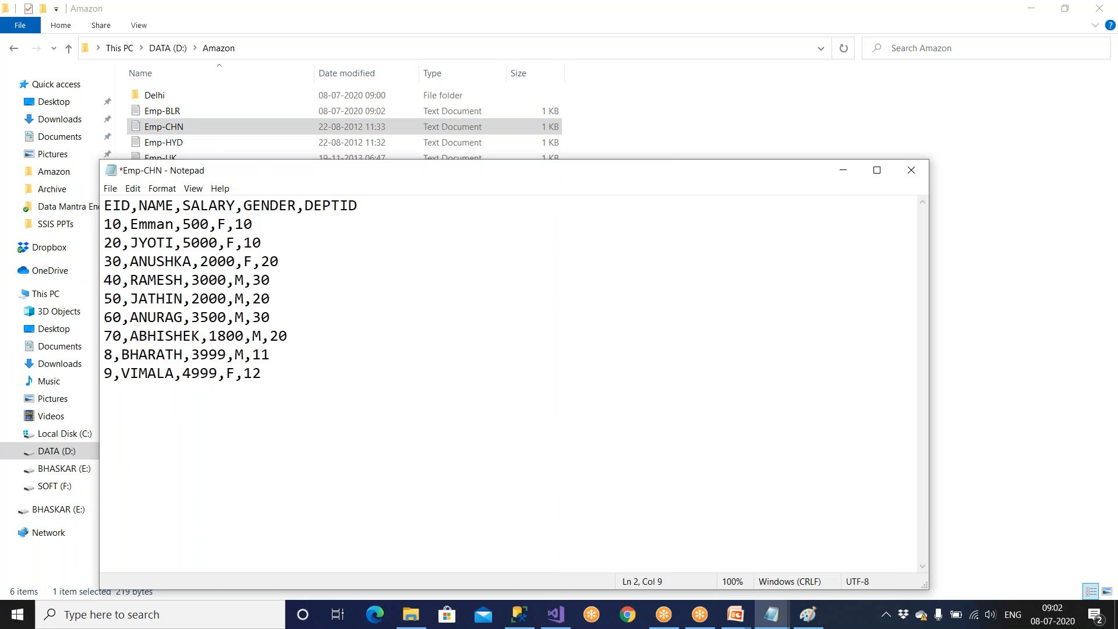
text(u)
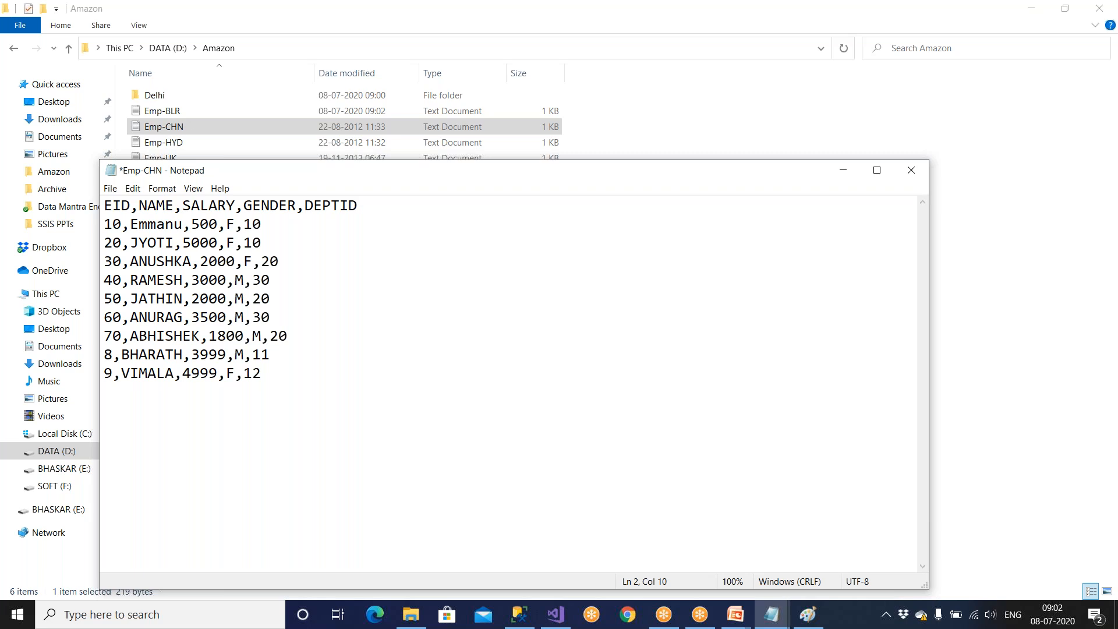
text(el)
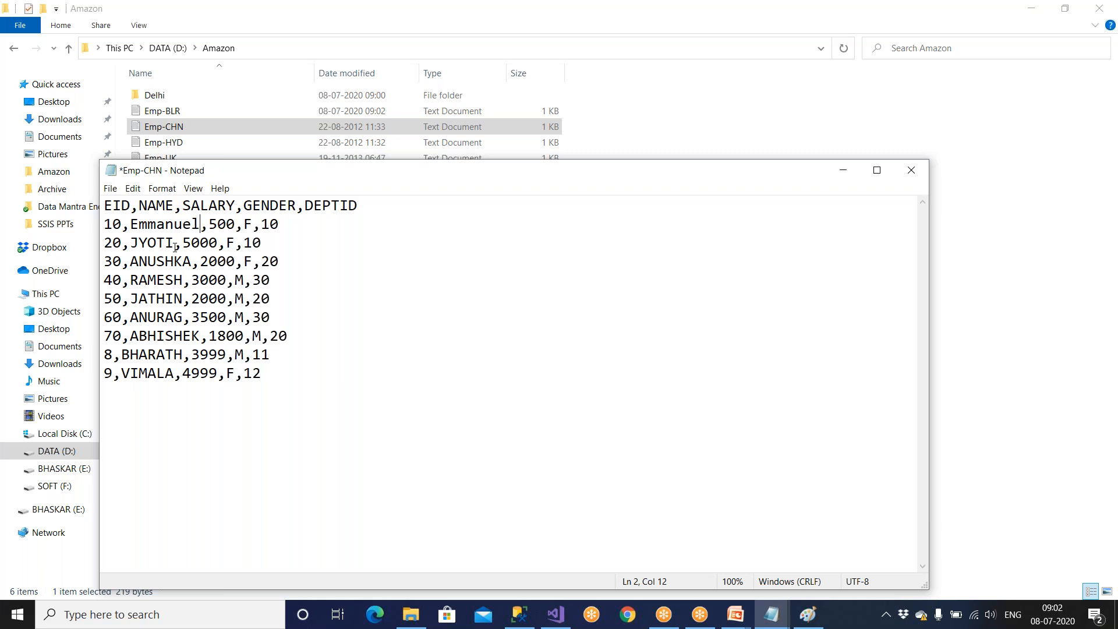
Copy the employee name of record 10 in Emp-CHN and set that record's gender to M.
key(ctrl+shift+Left)
key(ctrl+c)
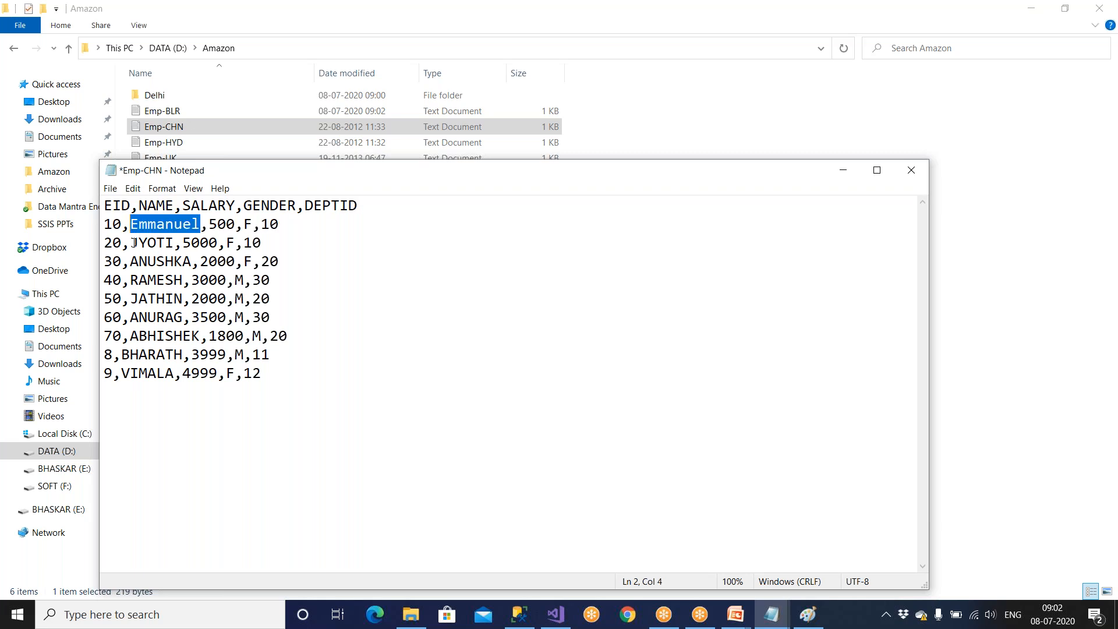
click(134, 242)
double_click(247, 225)
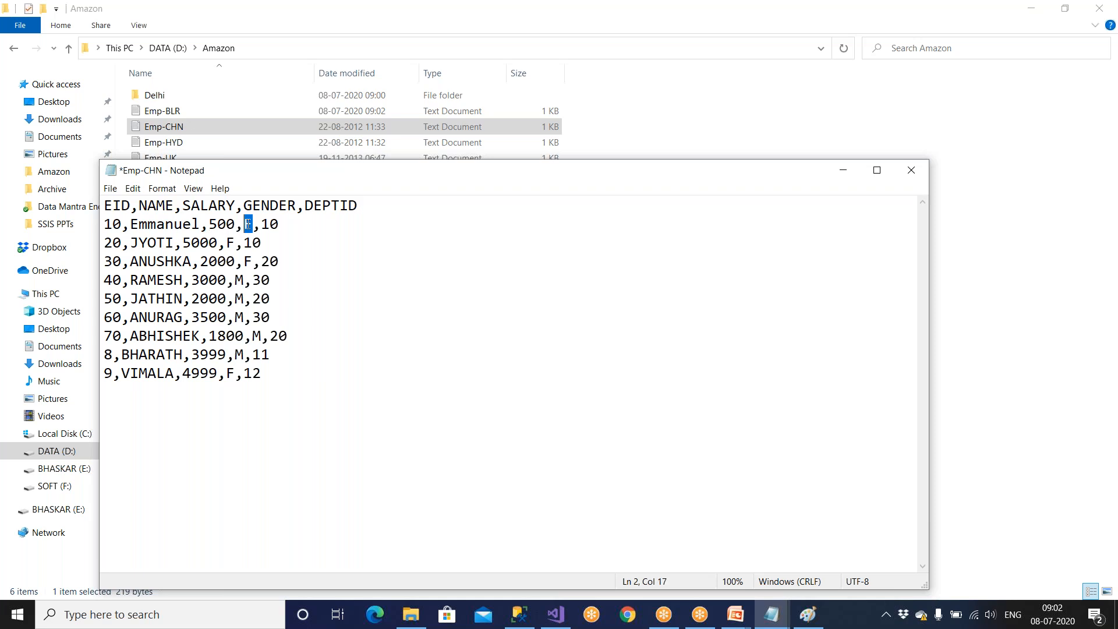
text(M)
Replace the employee name in record 20 of Emp-CHN with the copied name, adding "la" at its end.
drag(131, 243, 171, 243)
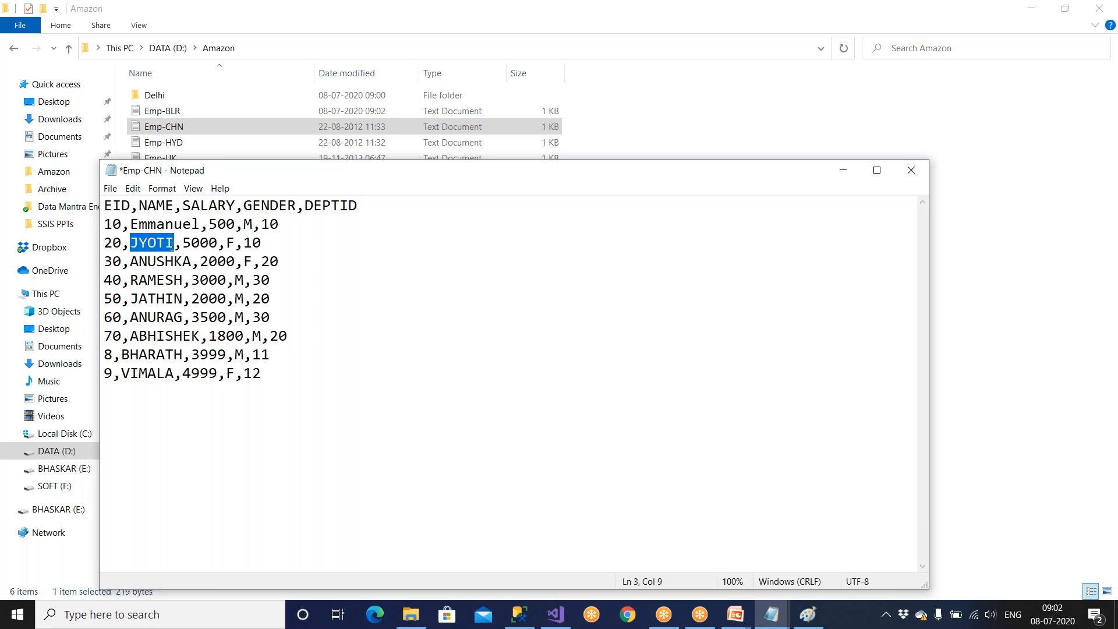
key(ctrl+v)
text(la)
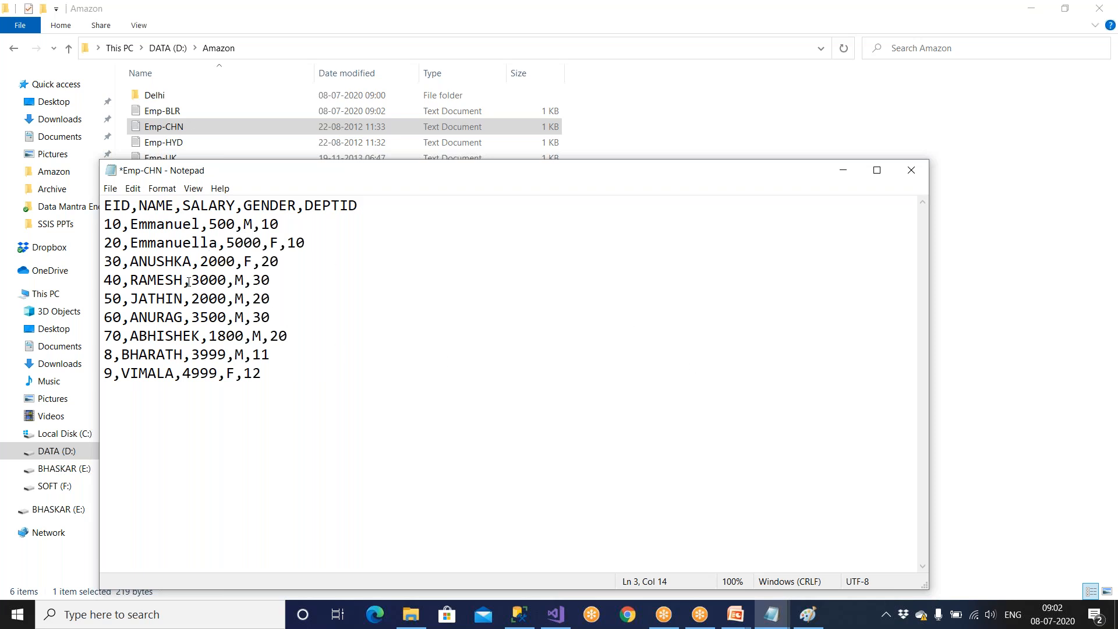
Replace the employee name in record 30 of Emp-CHN, then save and close the file.
drag(193, 261, 130, 266)
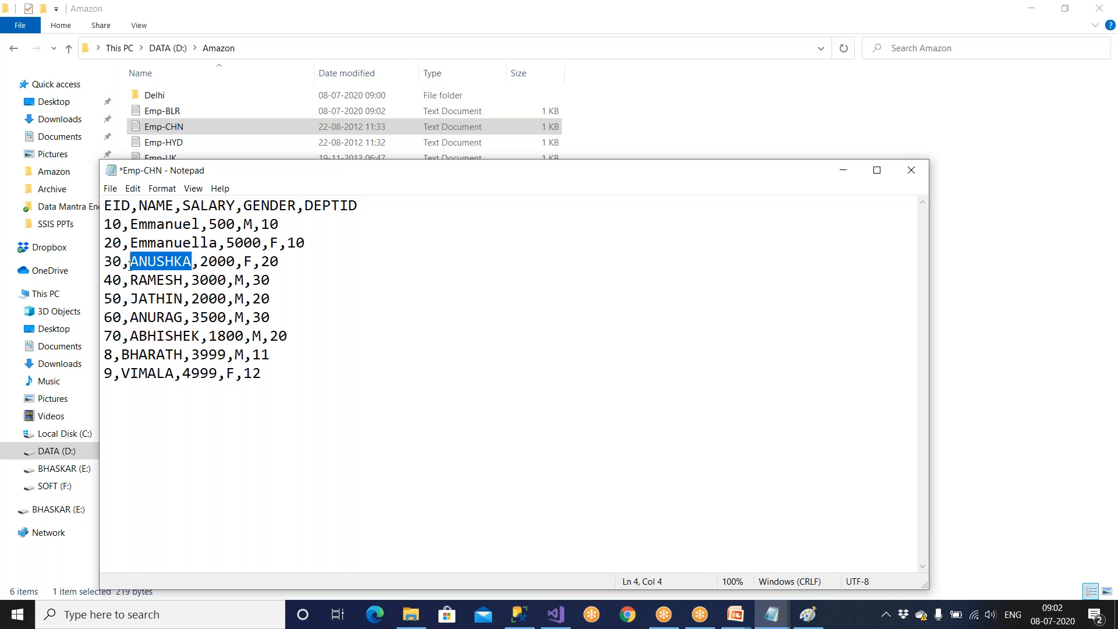
text(Chand)
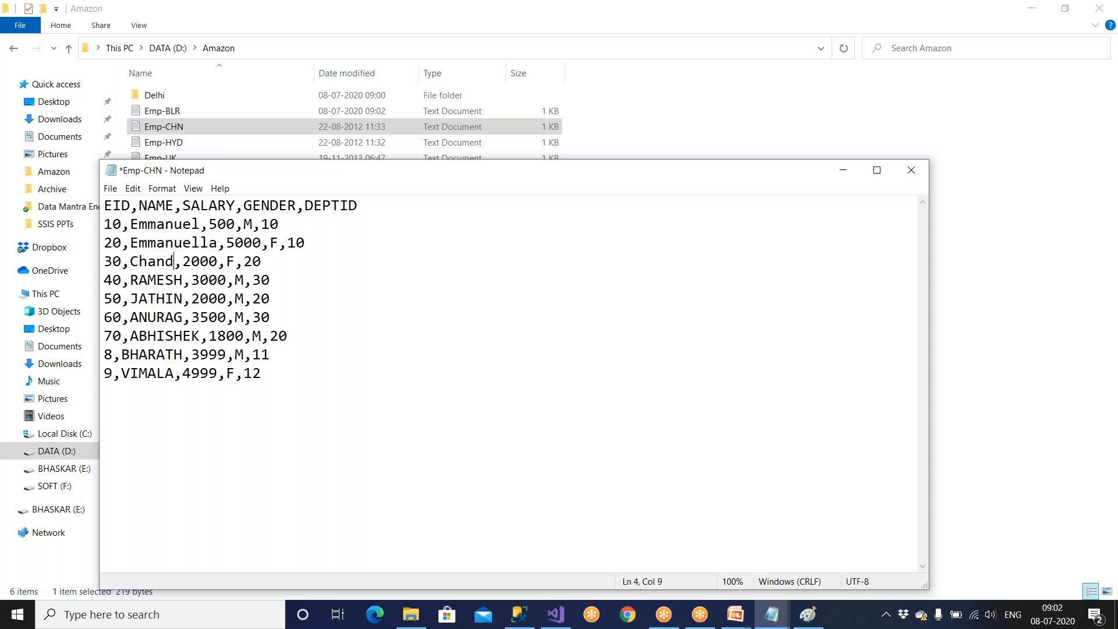
text(ni)
key(ctrl+s)
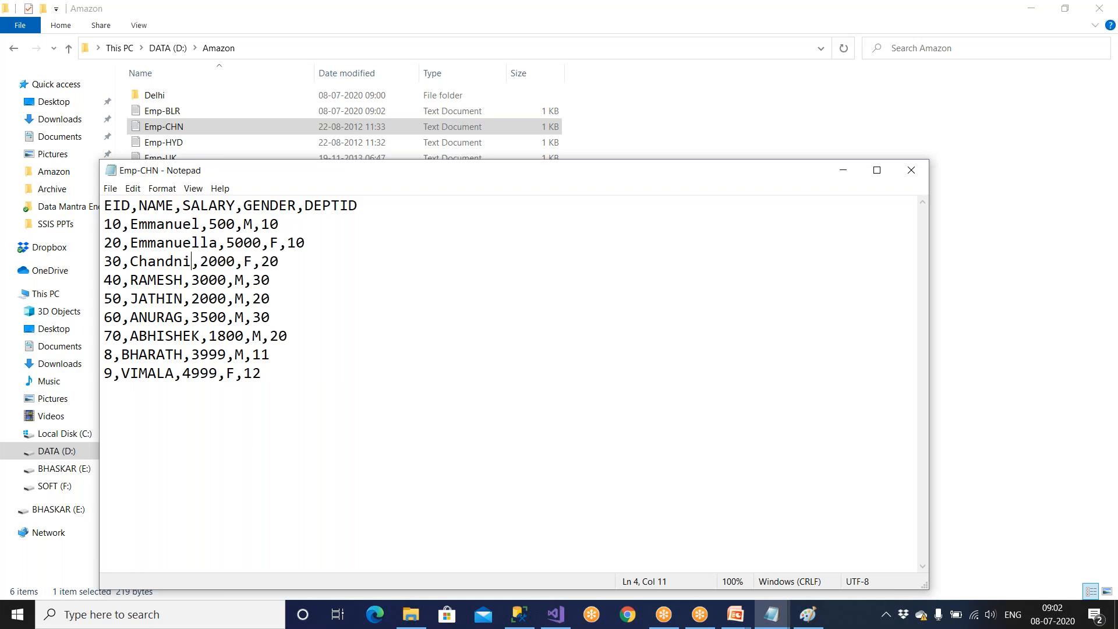
drag(406, 172, 278, 220)
click(780, 219)
Open Emp-HYD from the Amazon folder and replace the employee name in record 11.
double_click(164, 142)
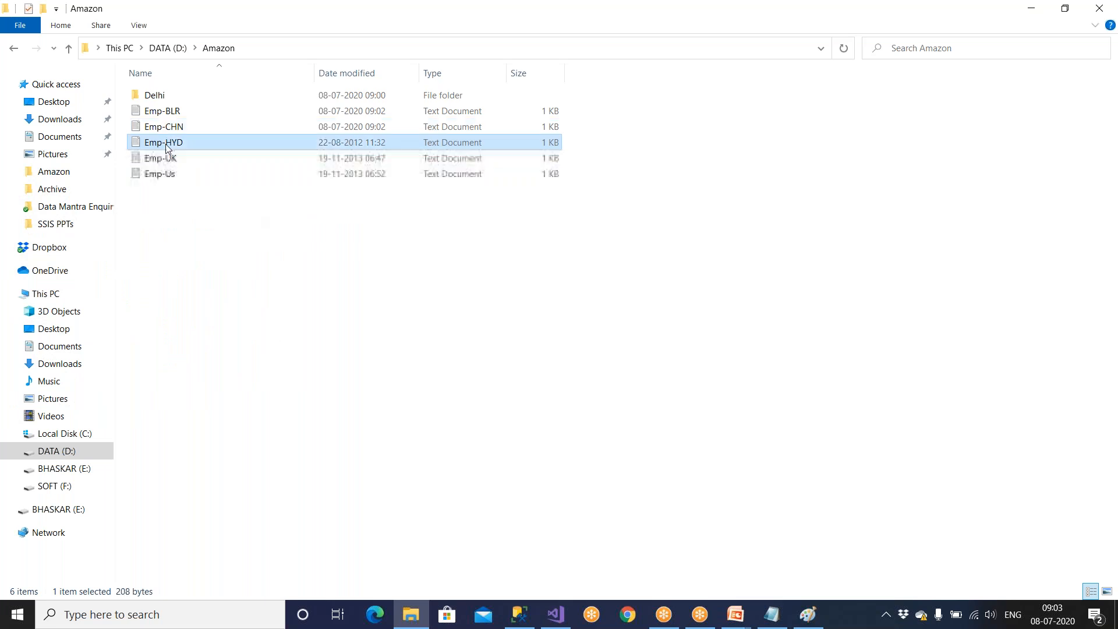
drag(271, 216, 412, 183)
key(BackSpace)
key(BackSpace)
key(BackSpace)
key(BackSpace)
text(ur)
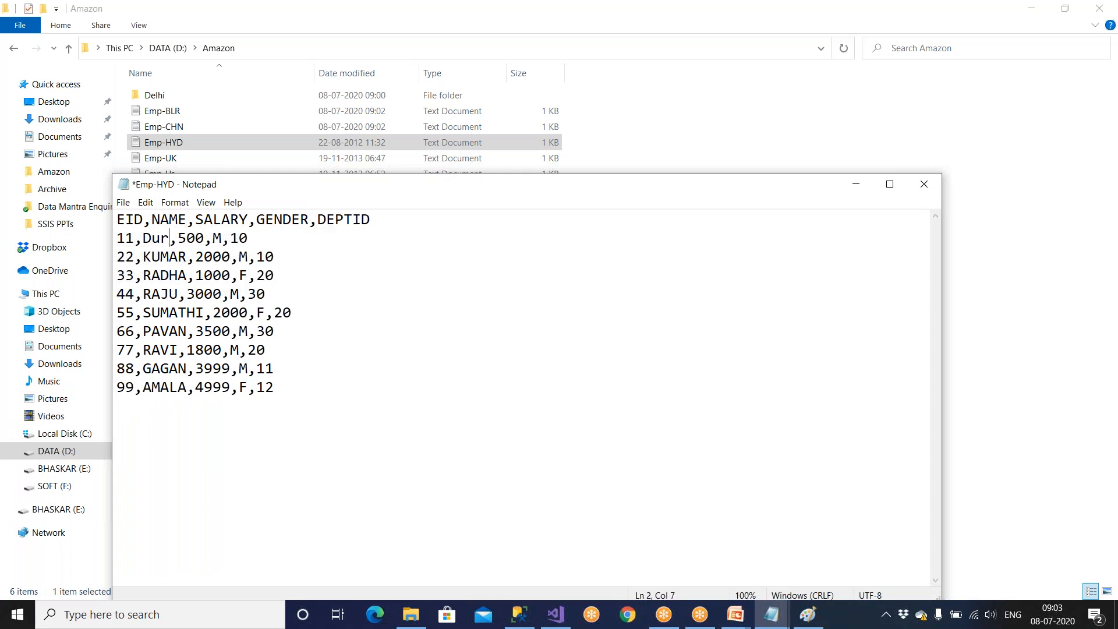
text(ga Pra)
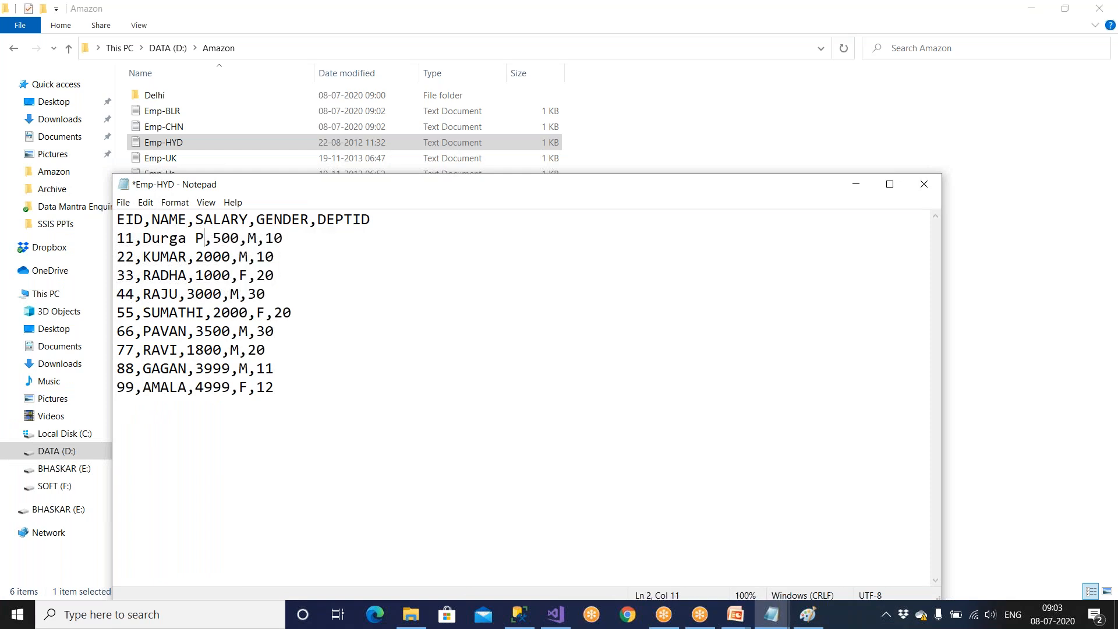
text(sad)
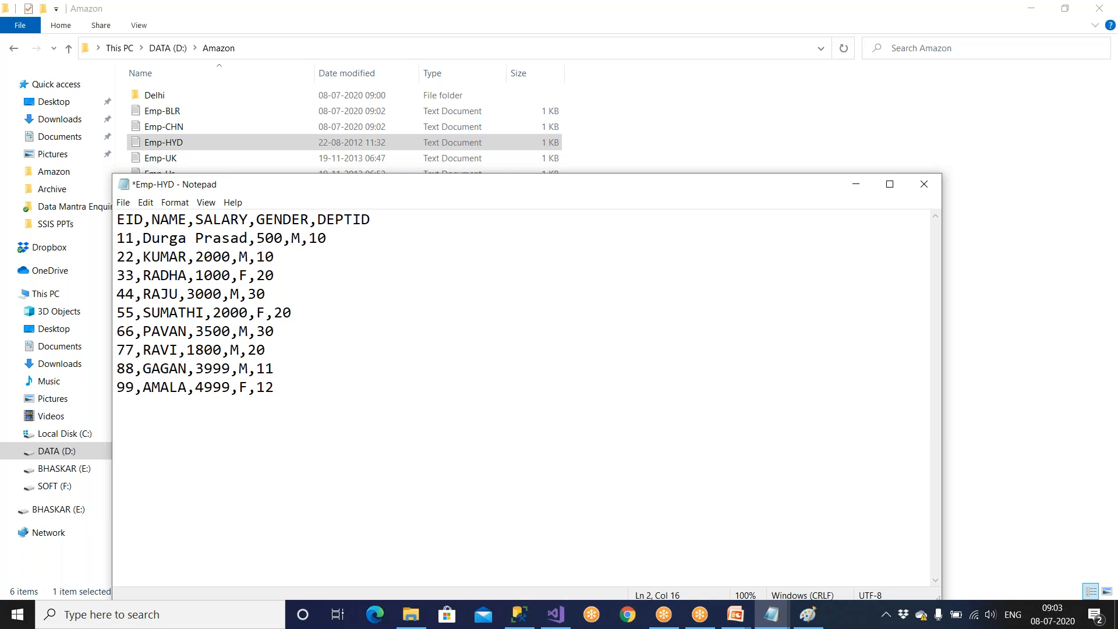
click(1111, 542)
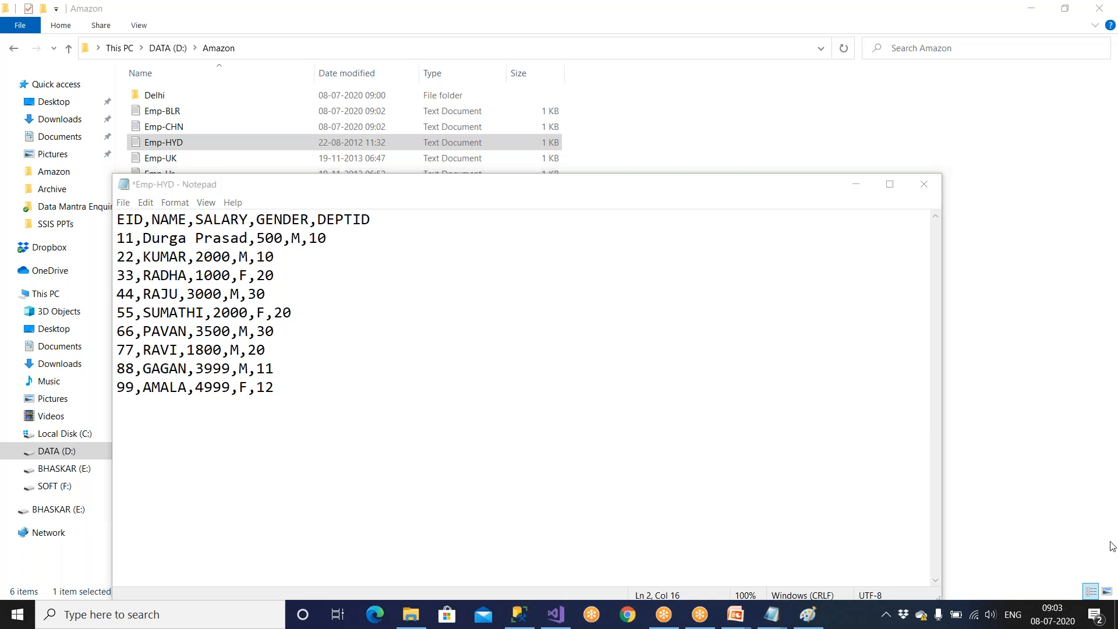
Replace the employee name in record 22 of Emp-HYD, then save and close the file.
click(179, 257)
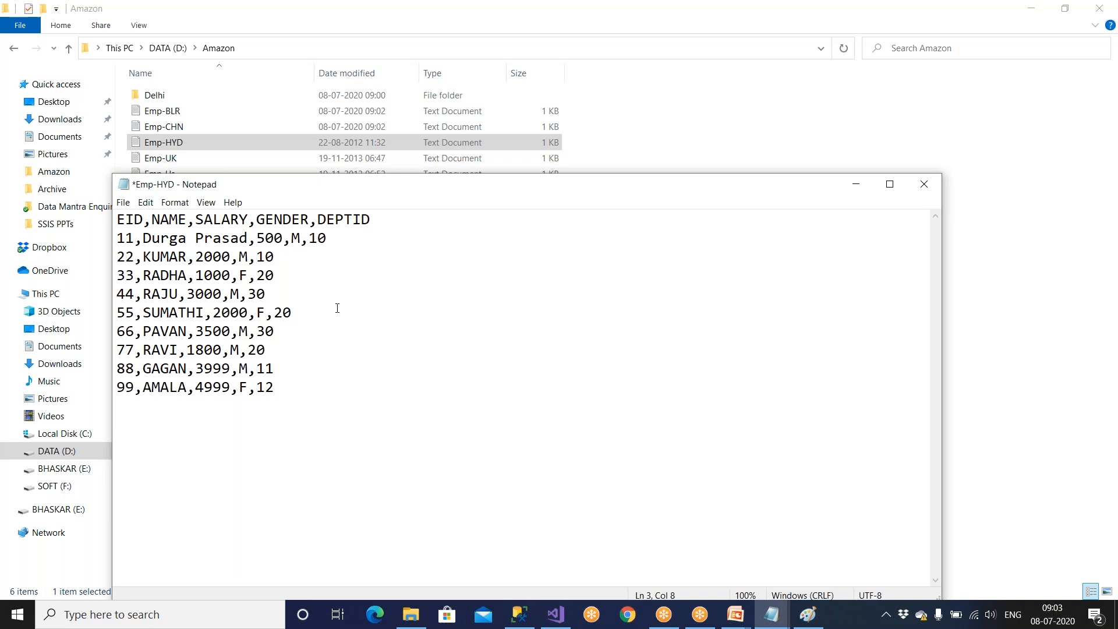
key(BackSpace)
key(BackSpace)
key(BackSpace)
key(Delete)
text(ishan)
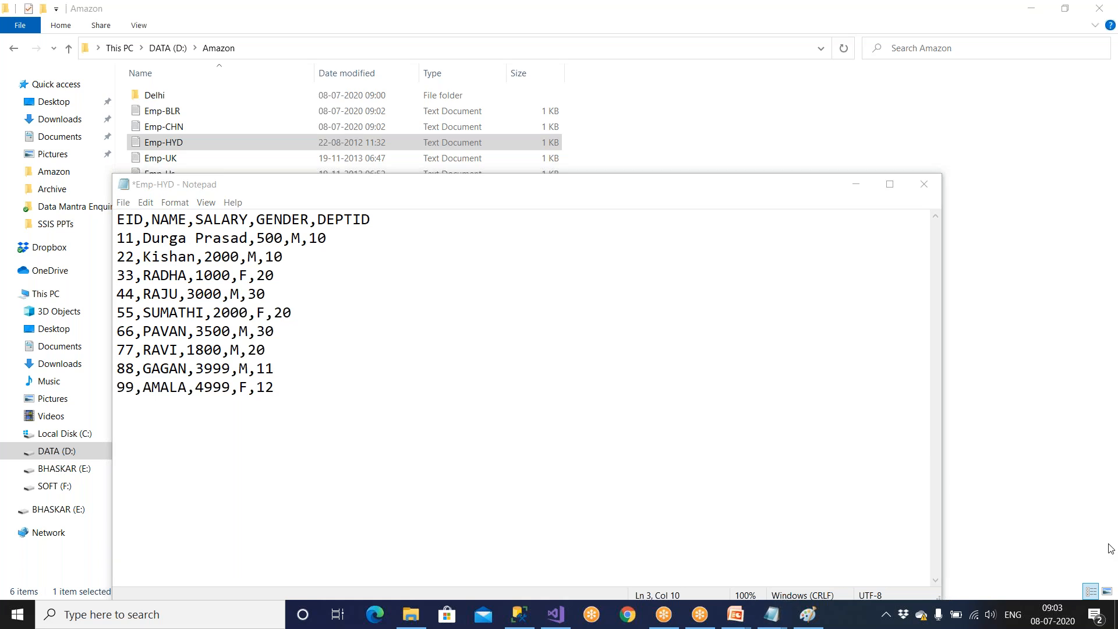
double_click(146, 388)
click(203, 431)
key(ctrl+s)
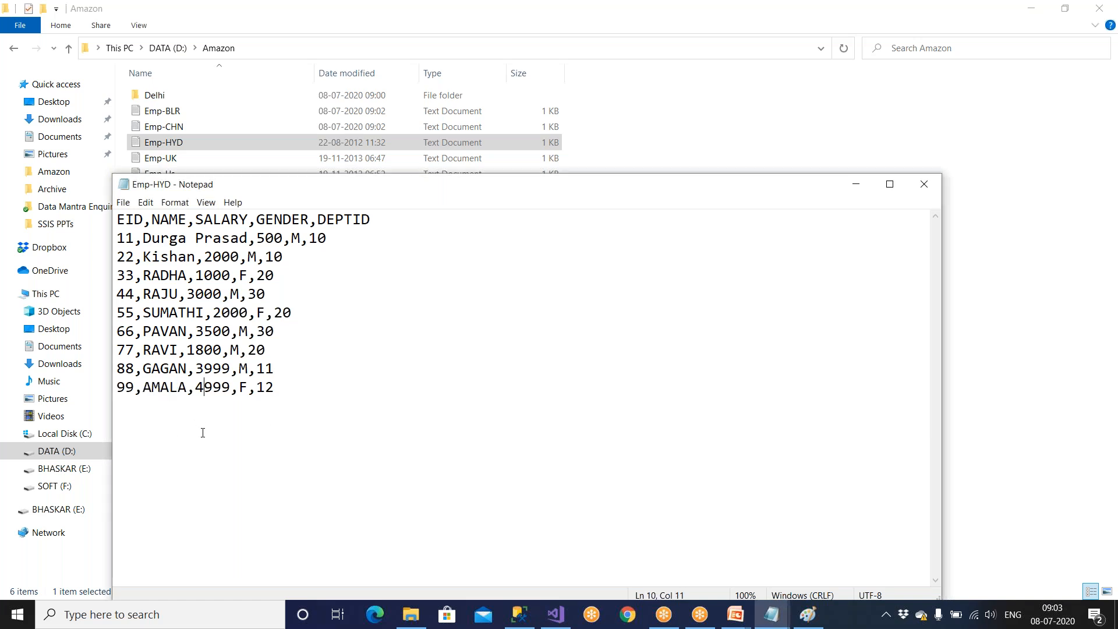
drag(406, 193, 250, 244)
click(708, 238)
Open Emp-UK from the Amazon folder and replace the employee name in record 87.
double_click(175, 159)
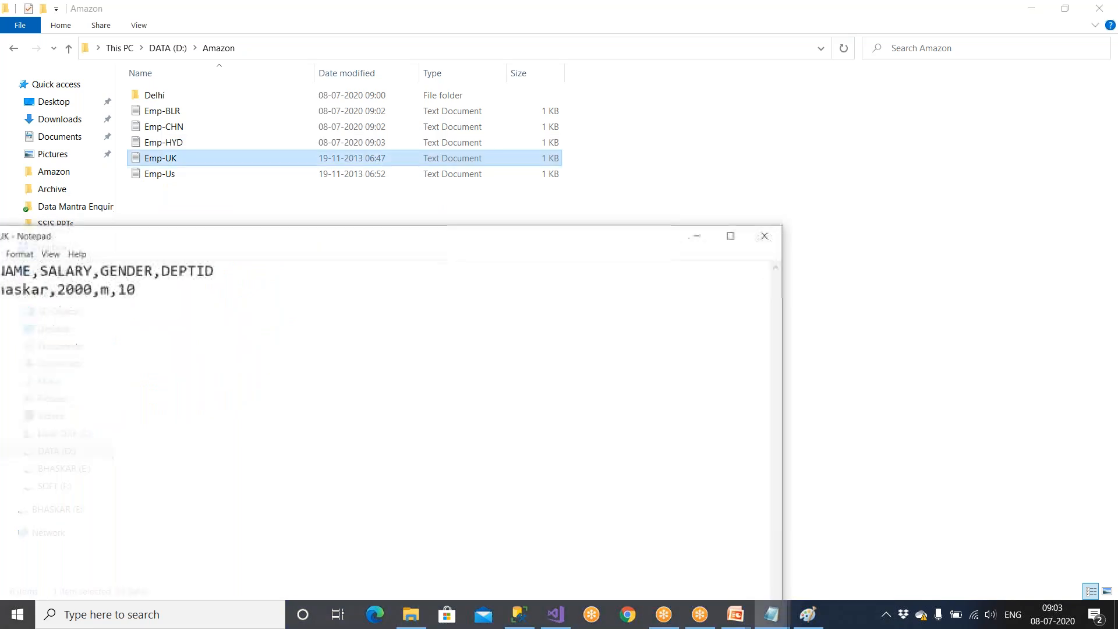
drag(174, 236, 305, 227)
click(178, 280)
key(BackSpace)
key(BackSpace)
key(BackSpace)
key(BackSpace)
key(BackSpace)
key(BackSpace)
key(BackSpace)
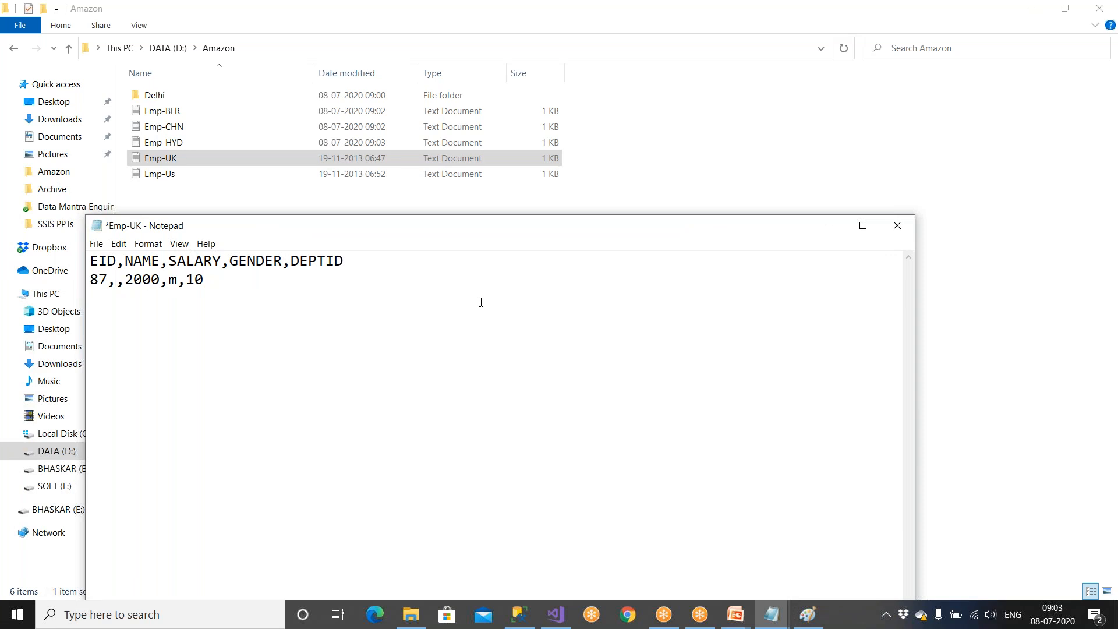
text(John K)
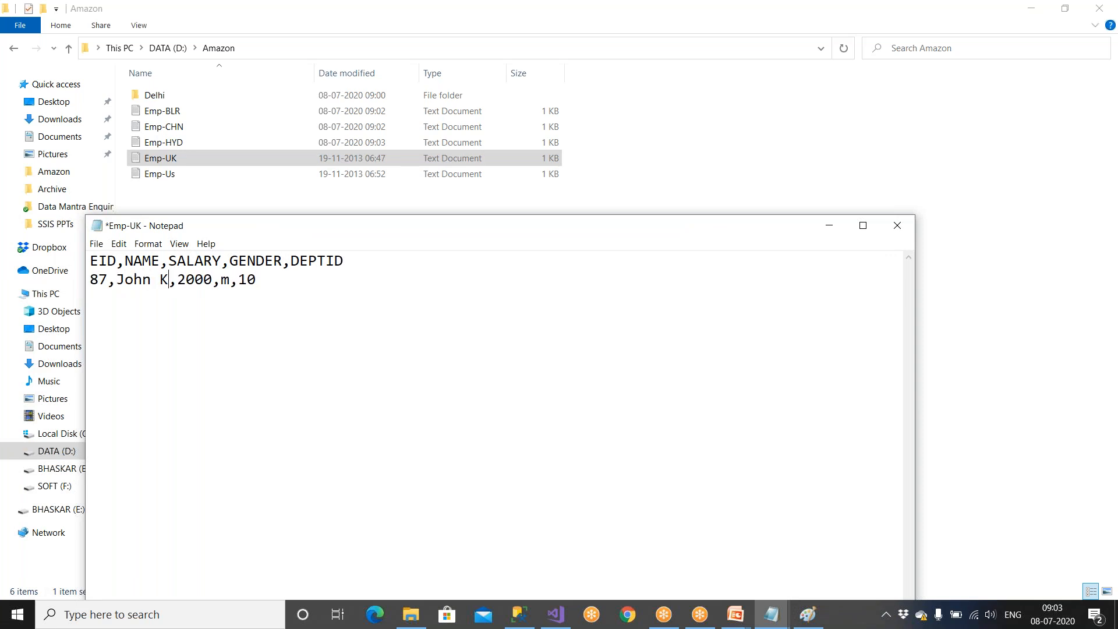
Close Emp-UK and save its changes.
drag(679, 233, 579, 275)
key(alt+F4)
click(522, 317)
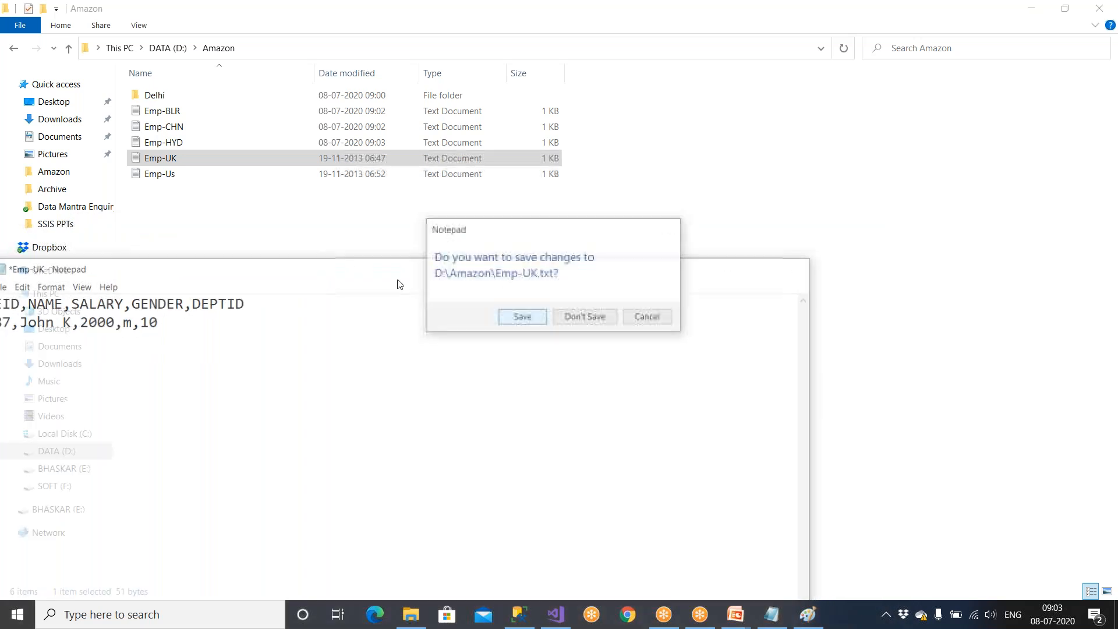
Open Emp-Us from the Amazon folder and replace the employee name in record 60.
click(163, 175)
double_click(163, 174)
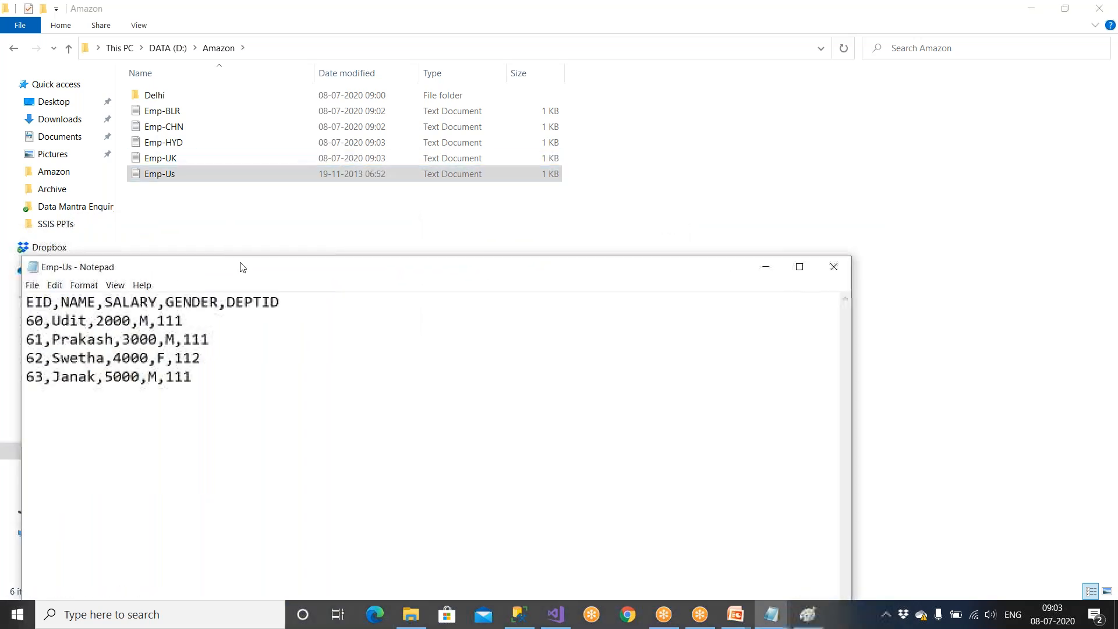
click(197, 309)
key(BackSpace)
key(BackSpace)
key(BackSpace)
key(BackSpace)
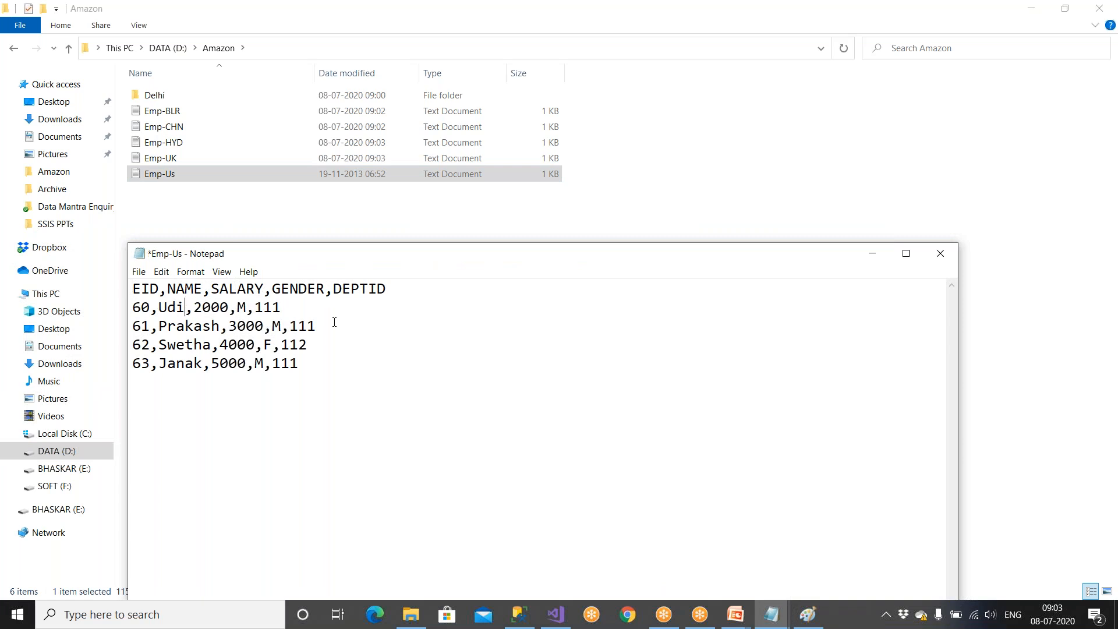
text(Obama)
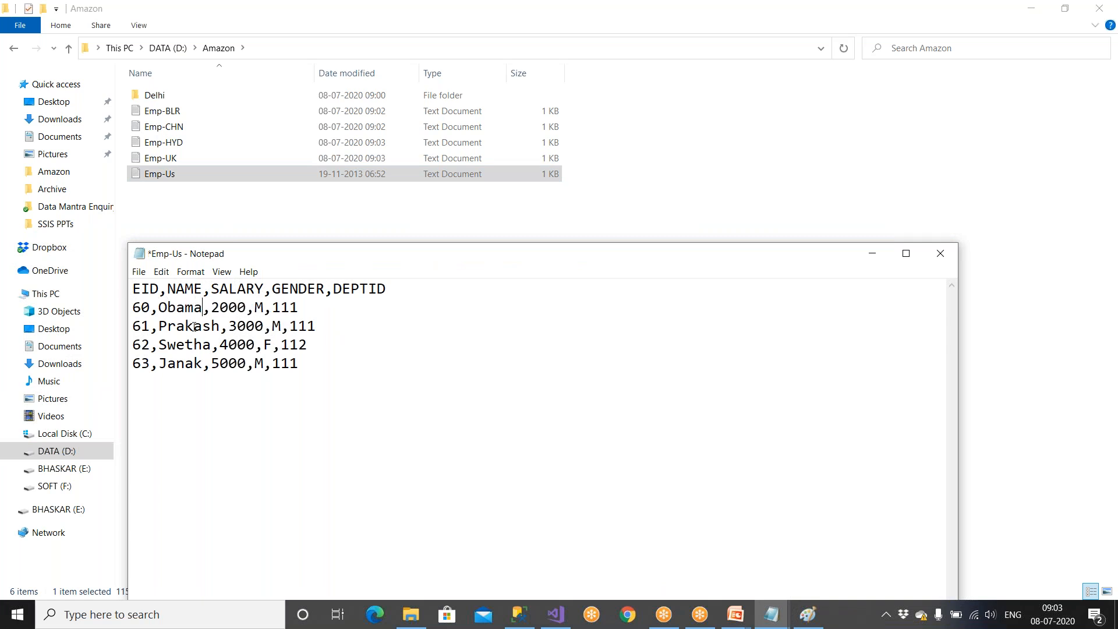
Replace the employee name in record 61 of Emp-Us and save the file.
click(216, 328)
key(BackSpace)
key(BackSpace)
key(BackSpace)
key(BackSpace)
key(BackSpace)
key(BackSpace)
key(BackSpace)
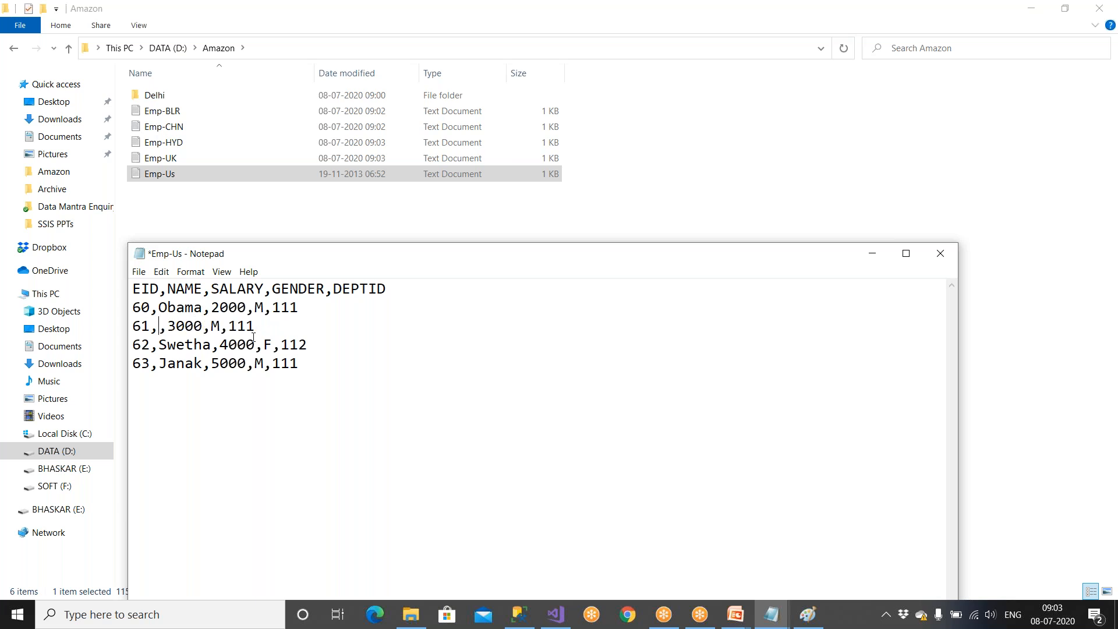
text(Peter)
key(ctrl+s)
Delete records 62 and 63 from Emp-Us, and save and close the file.
drag(305, 367, 105, 346)
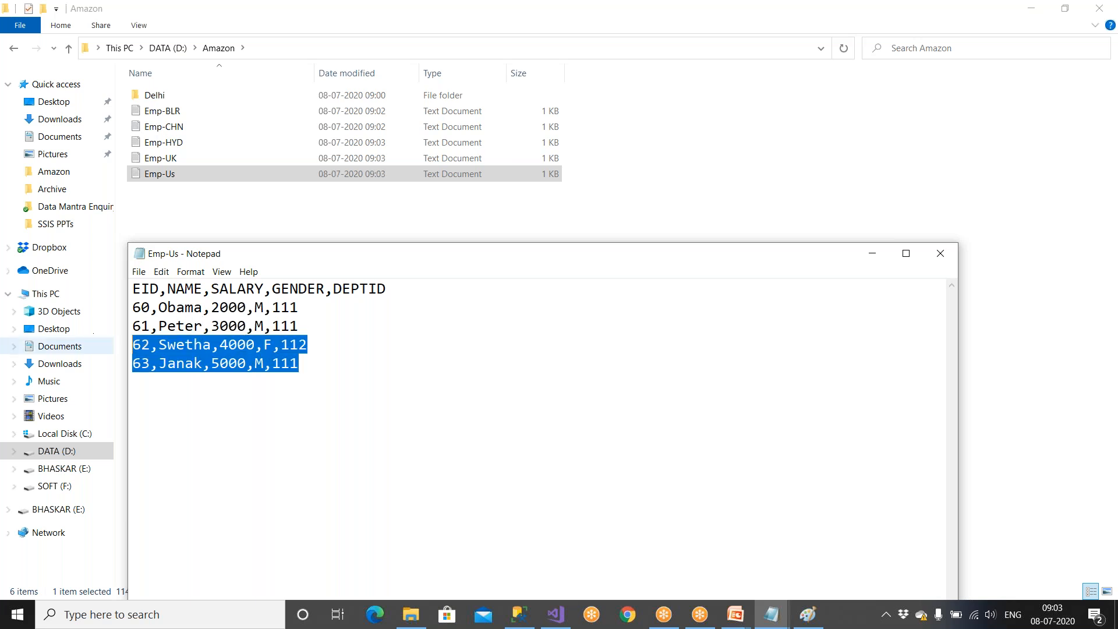
key(BackSpace)
key(BackSpace)
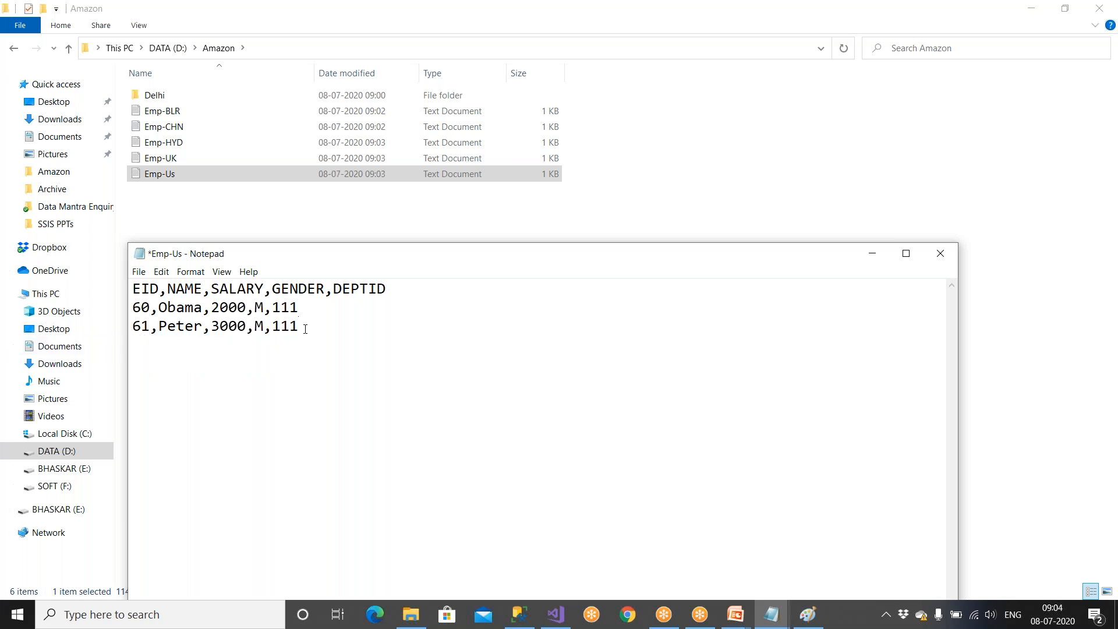
key(ctrl+s)
drag(389, 262, 231, 262)
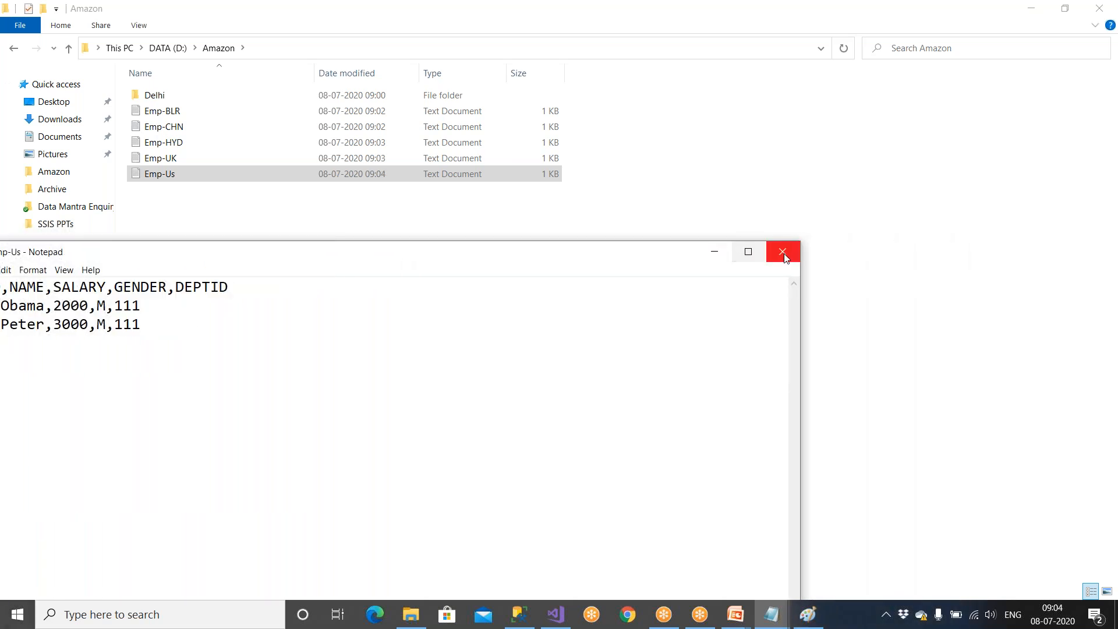
click(718, 252)
View the records of Emp-Delhi in the Delhi subfolder, close the file and return to the Amazon folder.
double_click(173, 97)
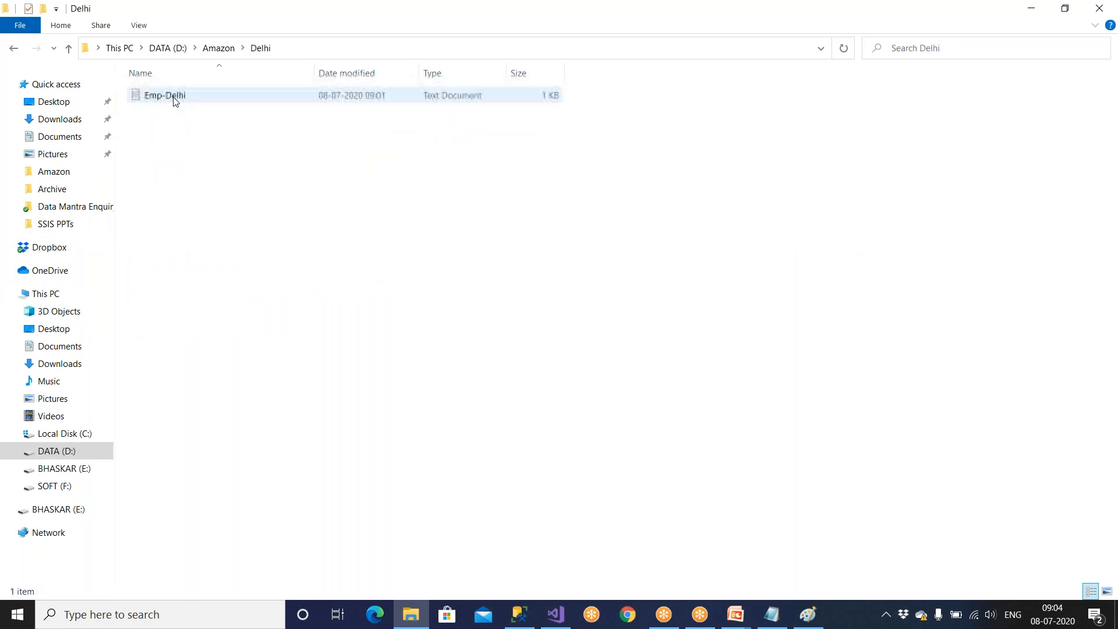
click(175, 99)
double_click(174, 99)
mouse_move(164, 236)
mouse_down()
mouse_move(215, 249)
mouse_move(247, 238)
mouse_move(152, 238)
mouse_up()
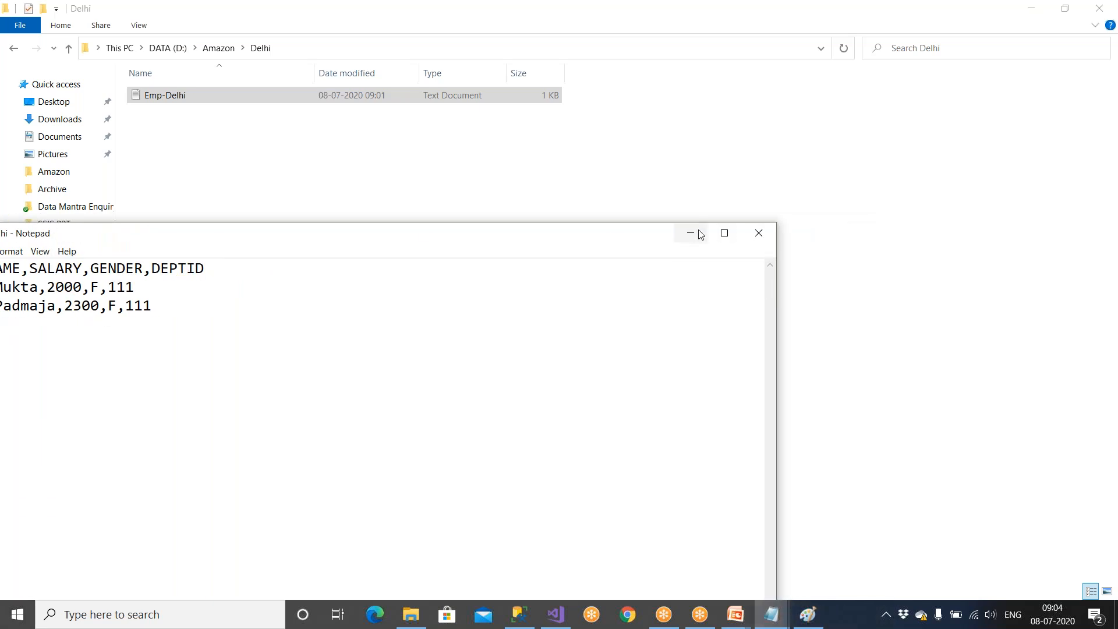
click(759, 234)
click(69, 48)
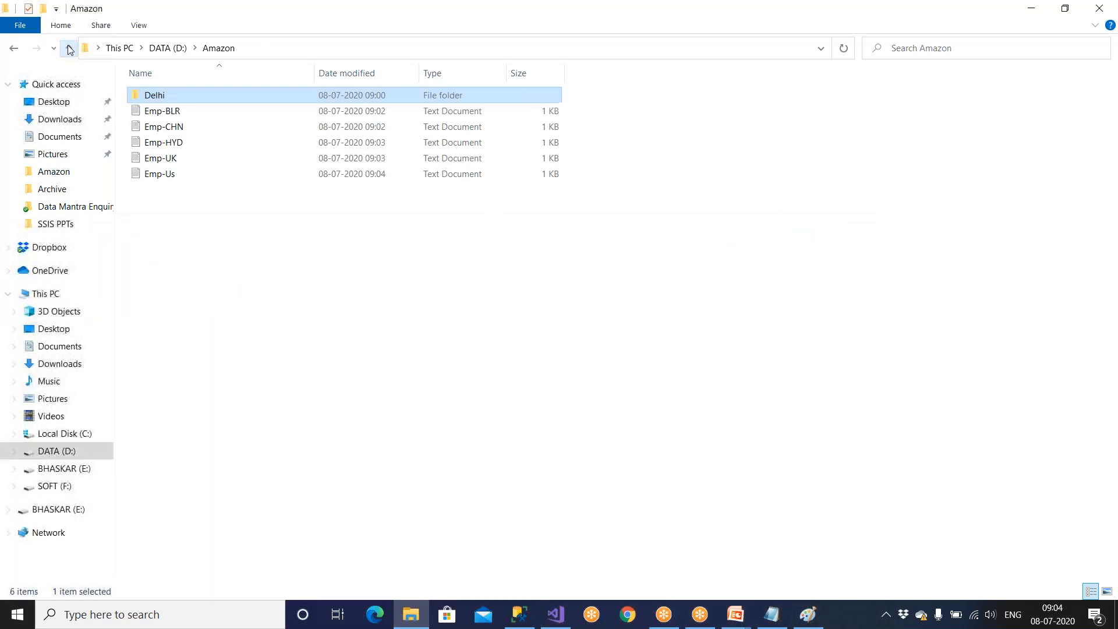
Review the folder structure from the D: drive through Amazon to its Delhi subfolder, returning to Amazon.
click(68, 48)
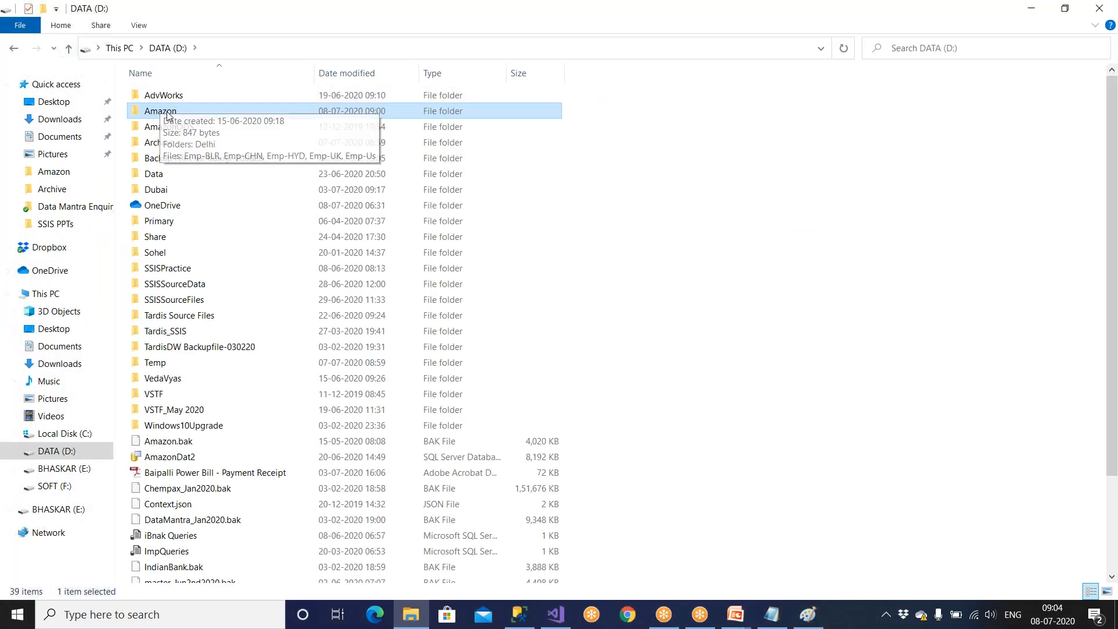
double_click(168, 115)
click(173, 97)
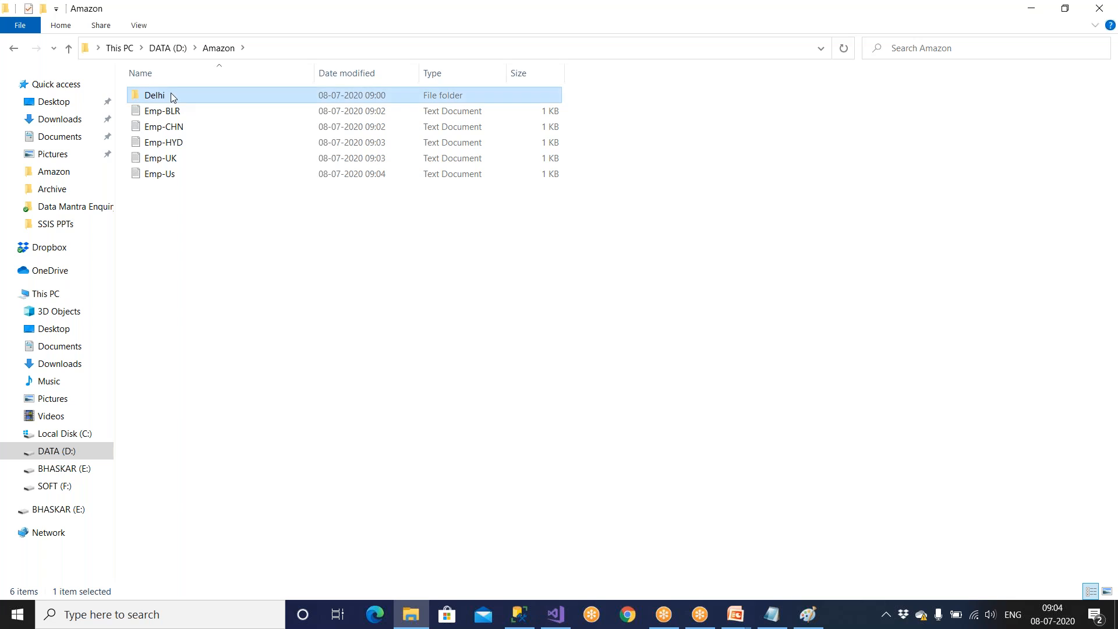
double_click(173, 97)
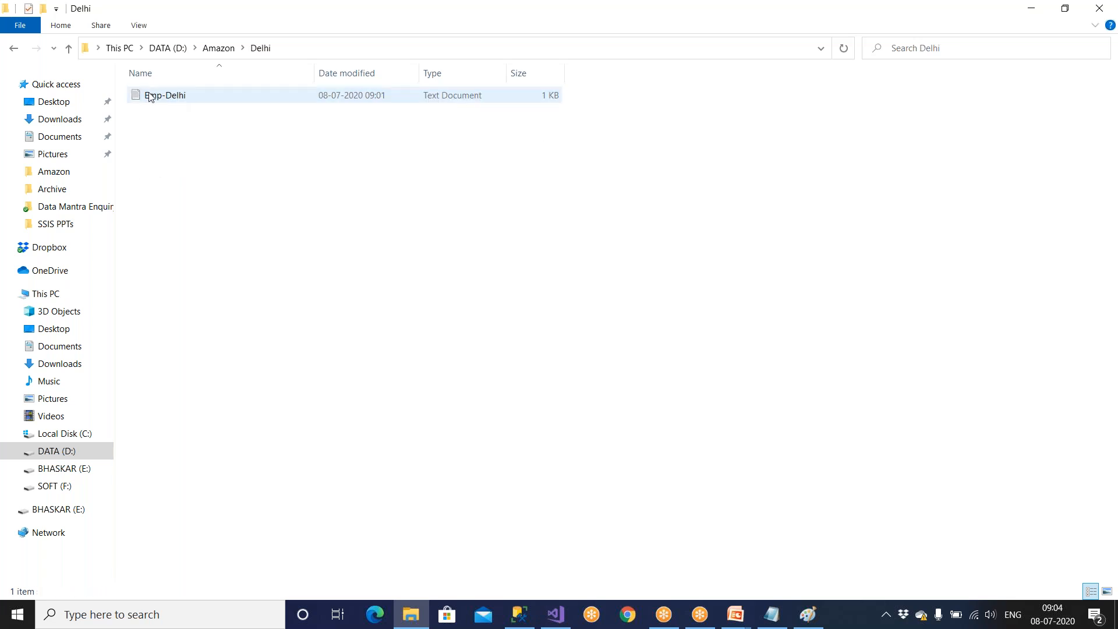
click(70, 49)
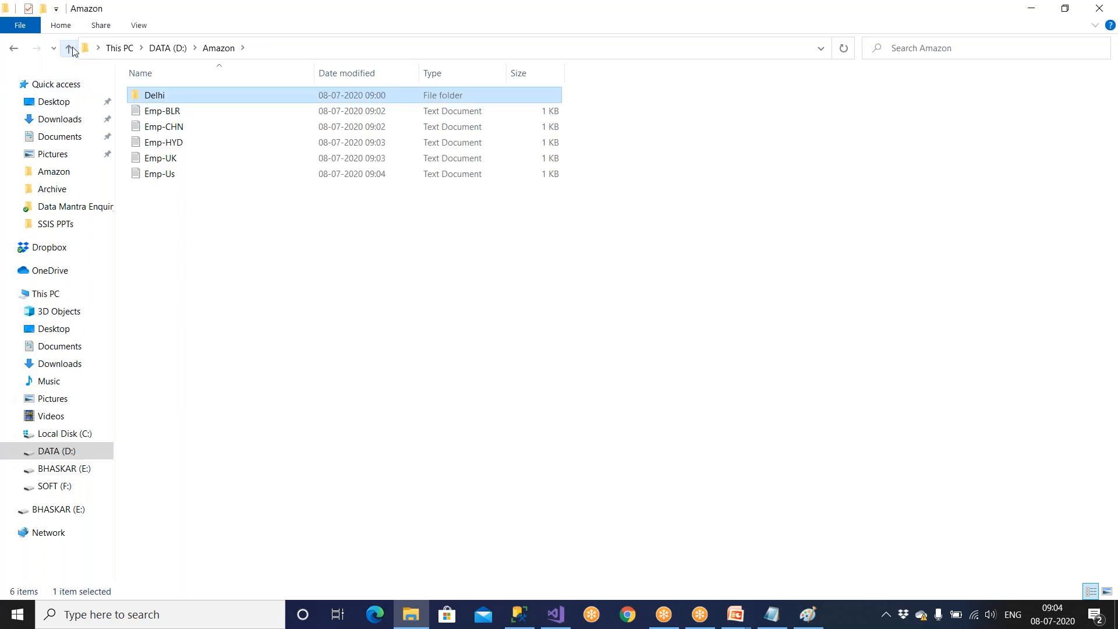
Switch to Visual Studio and open the Foreach Loop Container's Collection settings in a maximized editor.
click(555, 615)
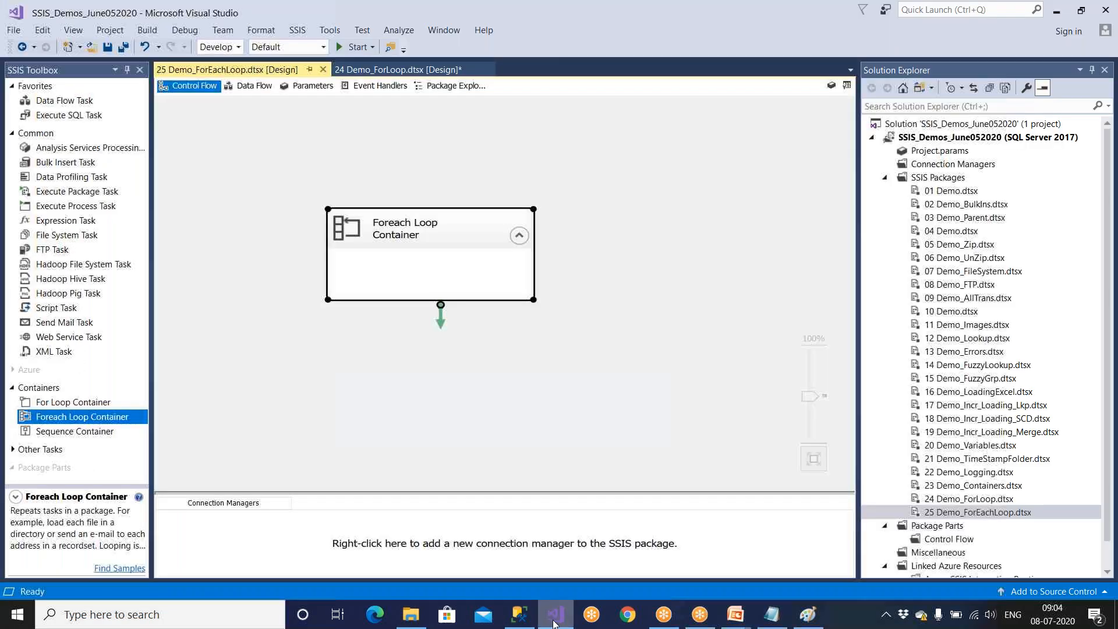
double_click(444, 234)
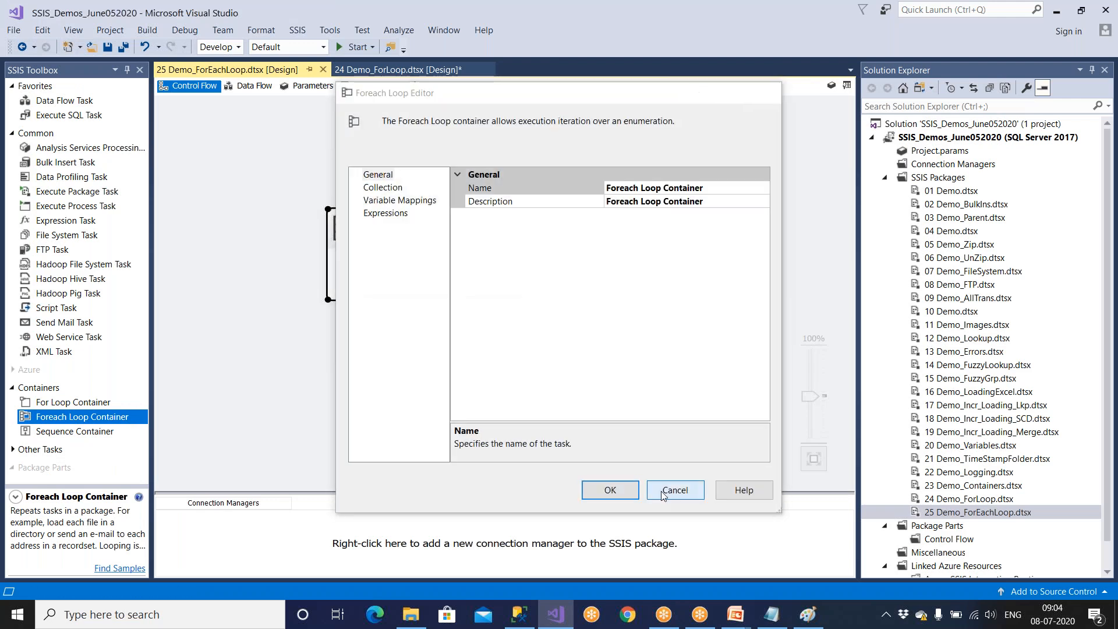
click(662, 496)
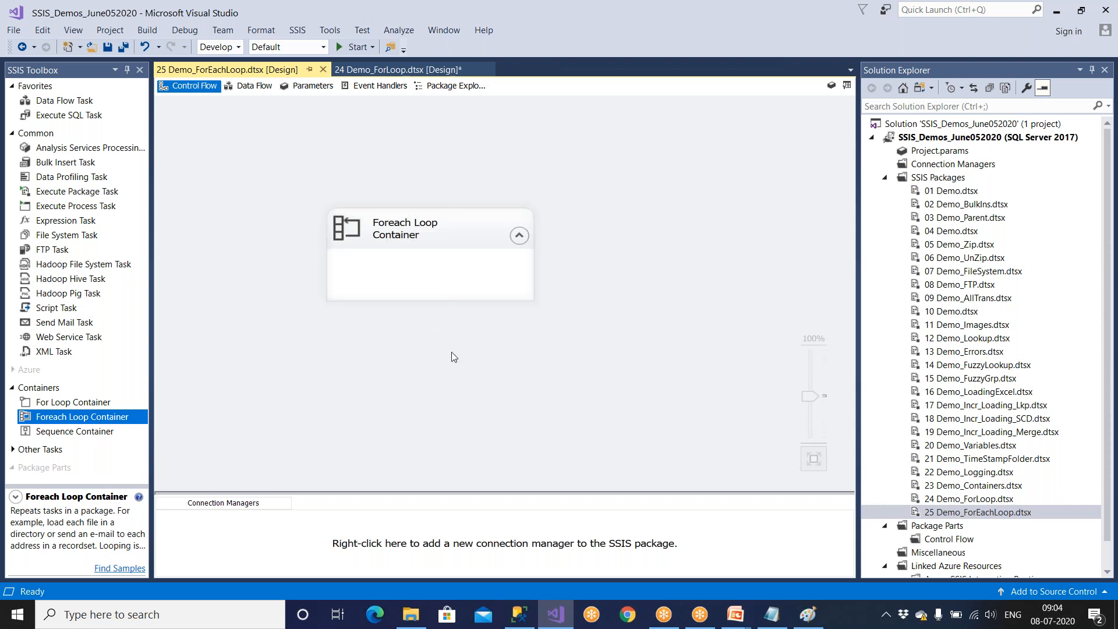
double_click(463, 238)
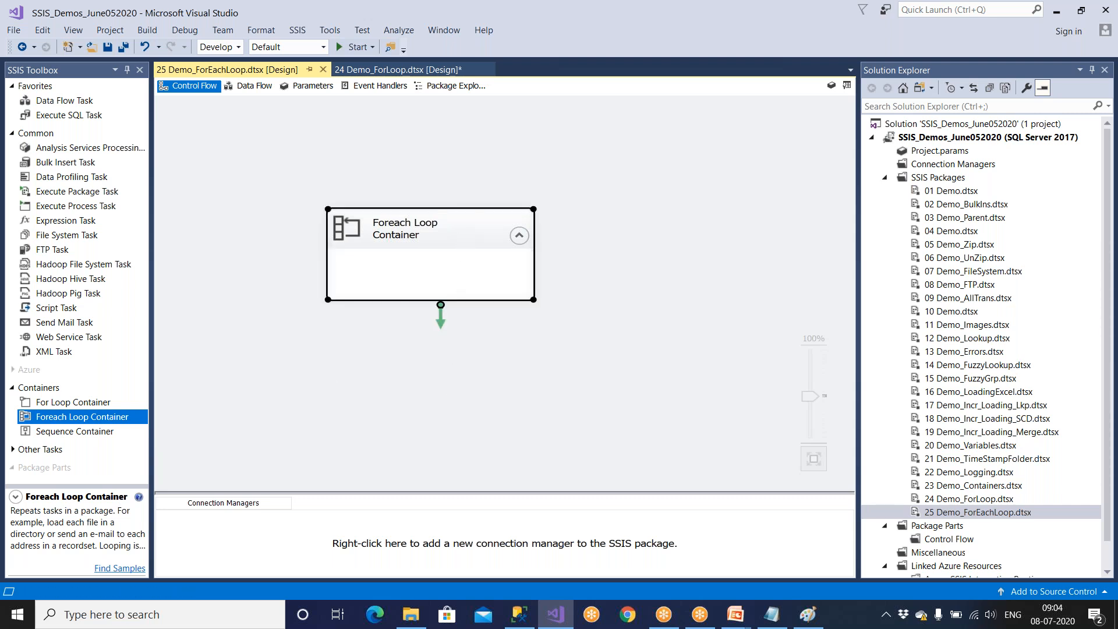
click(385, 187)
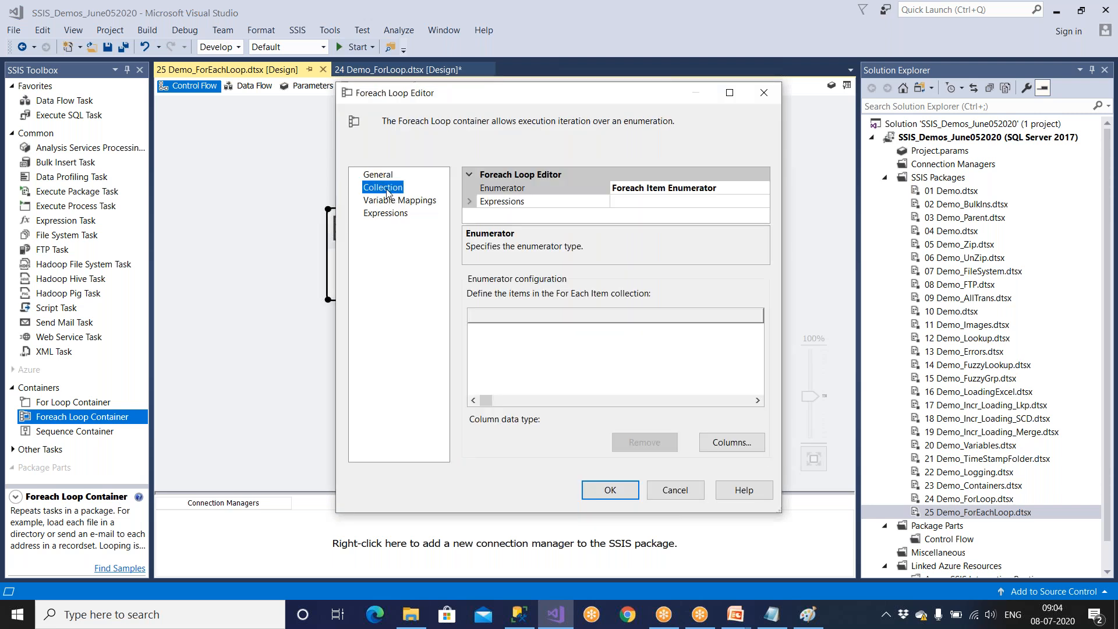
click(729, 93)
click(260, 102)
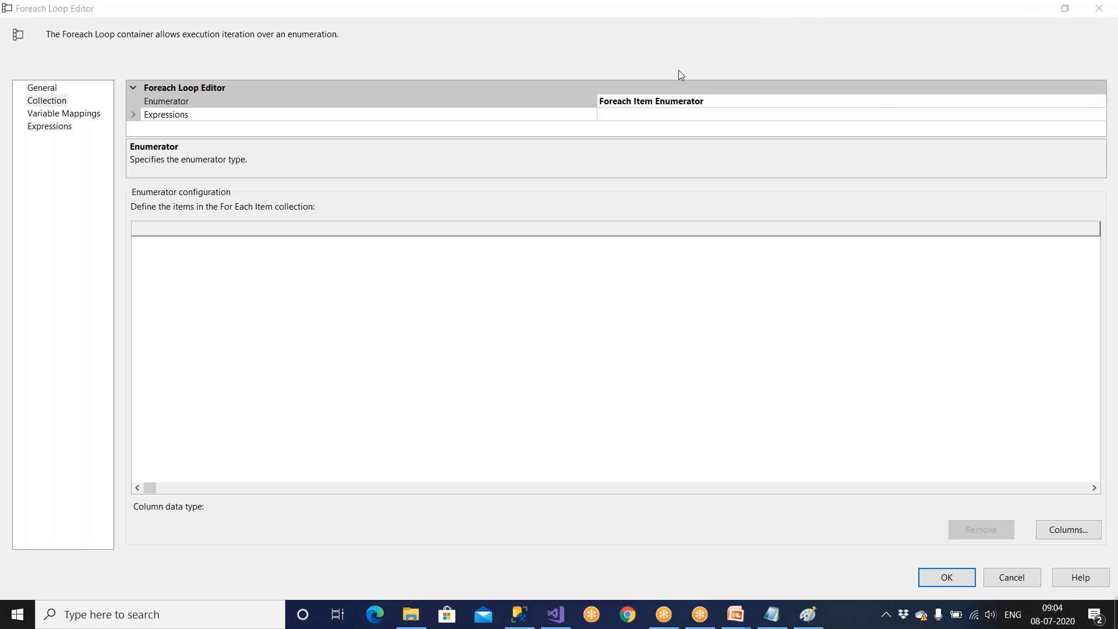
Try the Foreach File Enumerator for the loop's collection and restore the Foreach Item Enumerator.
click(1086, 101)
click(1099, 100)
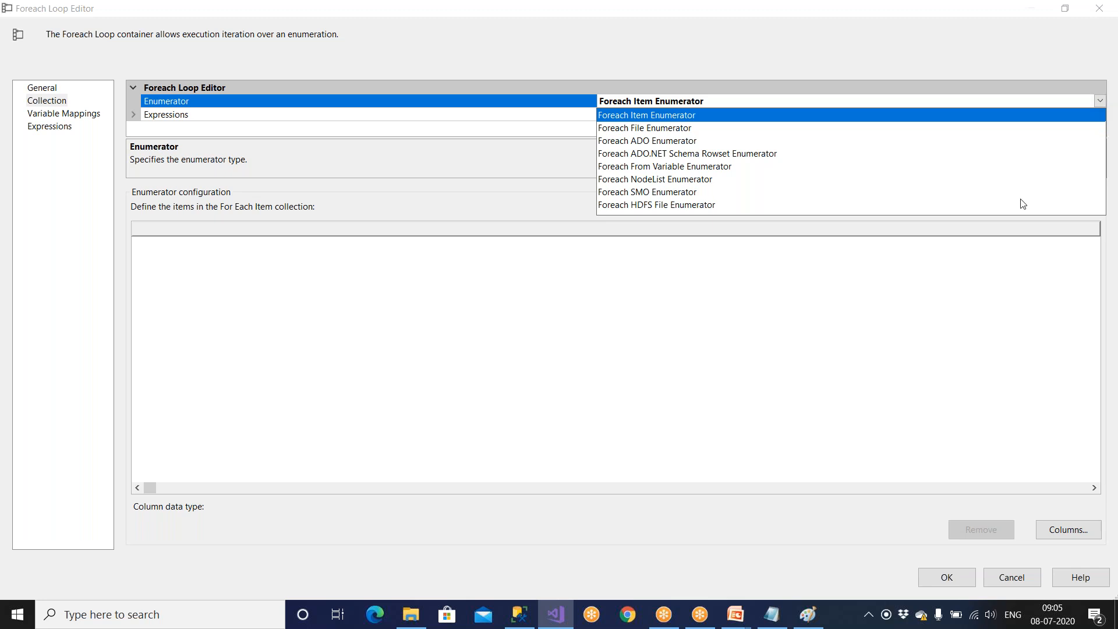
click(683, 130)
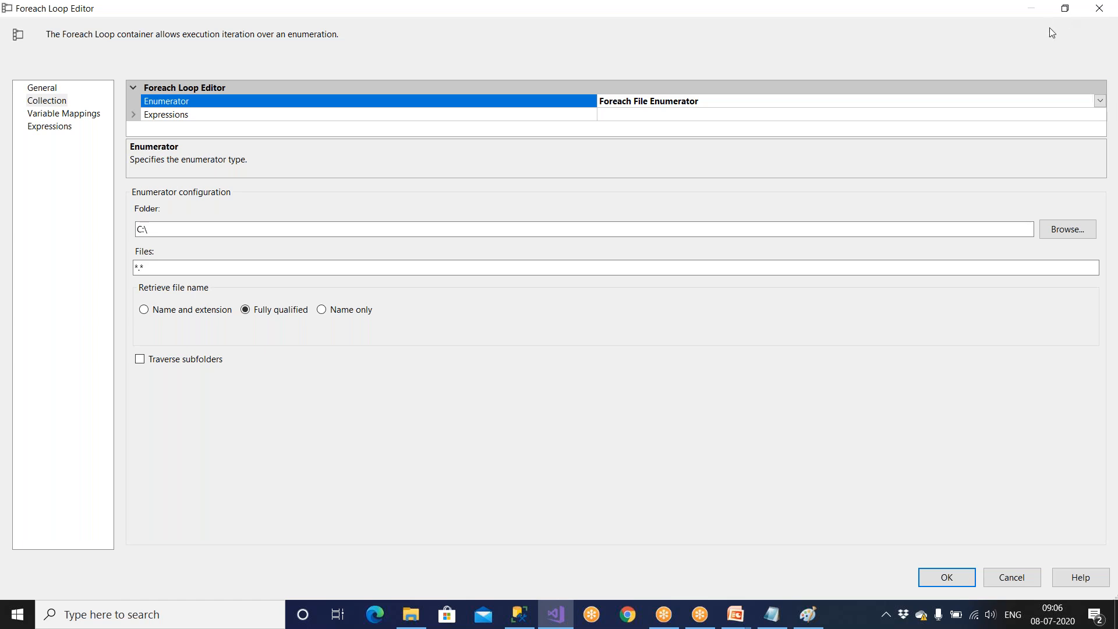
click(1100, 101)
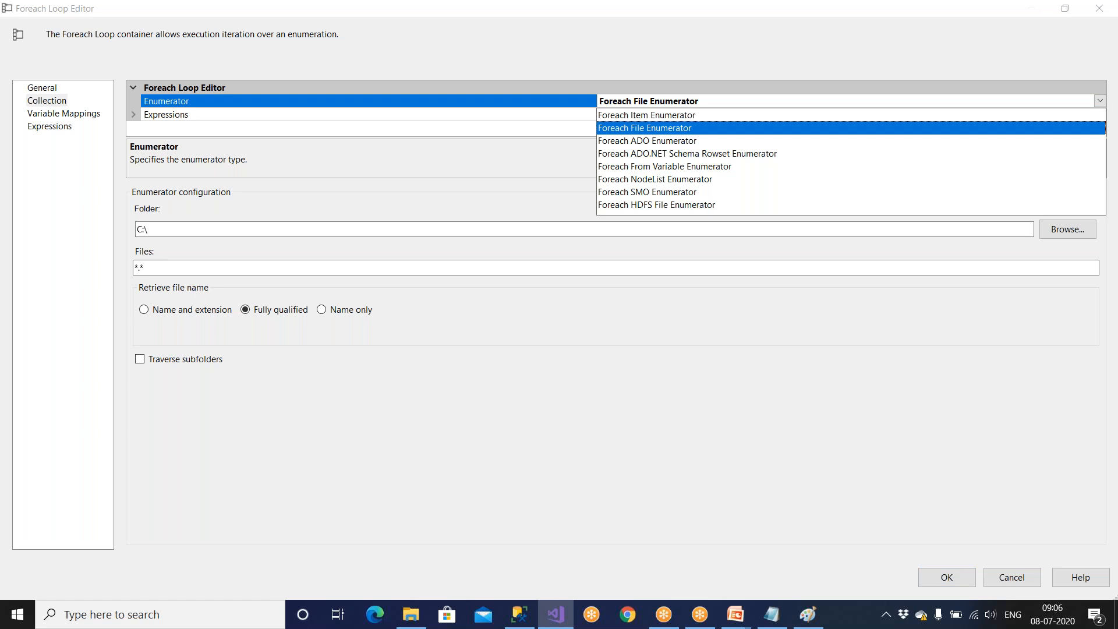
click(664, 115)
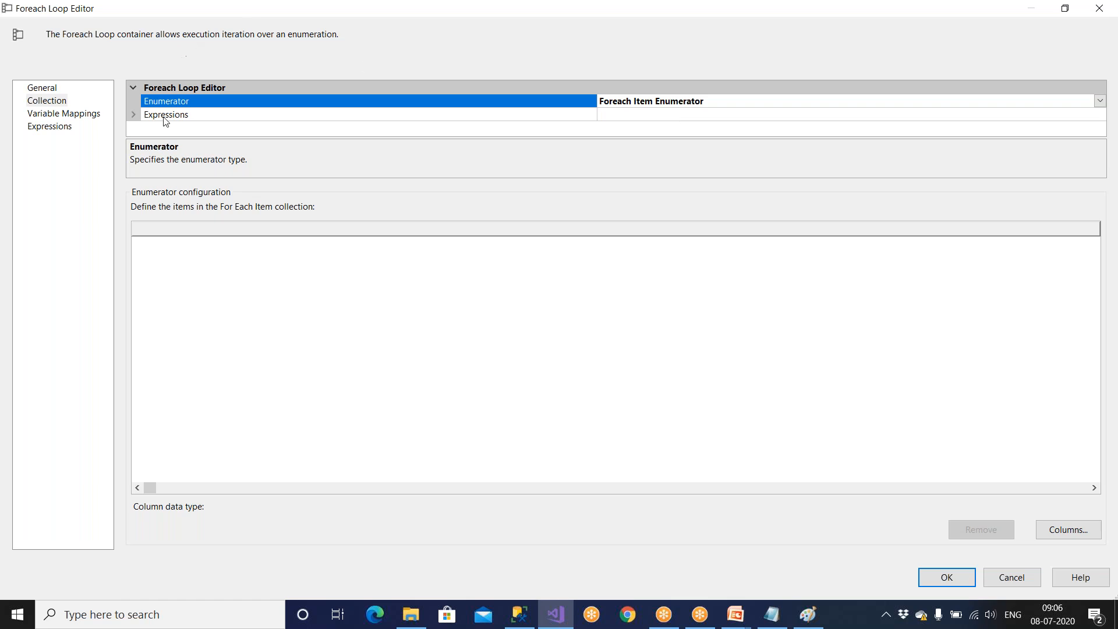
Define one String column for the Foreach Item Enumerator's collection.
click(167, 116)
click(642, 115)
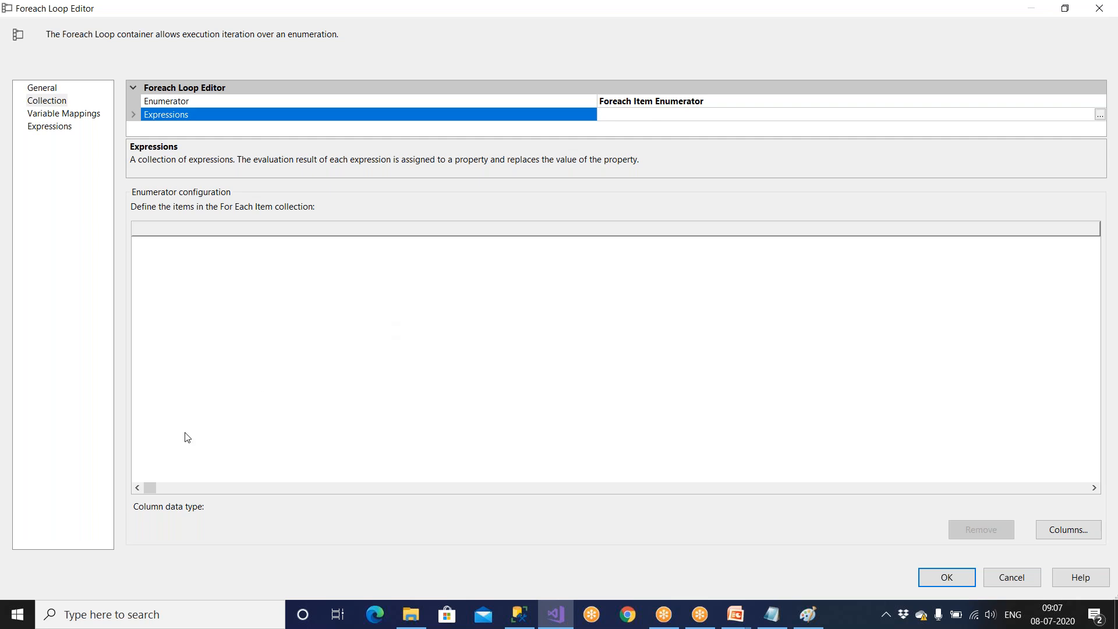
click(1055, 533)
click(307, 296)
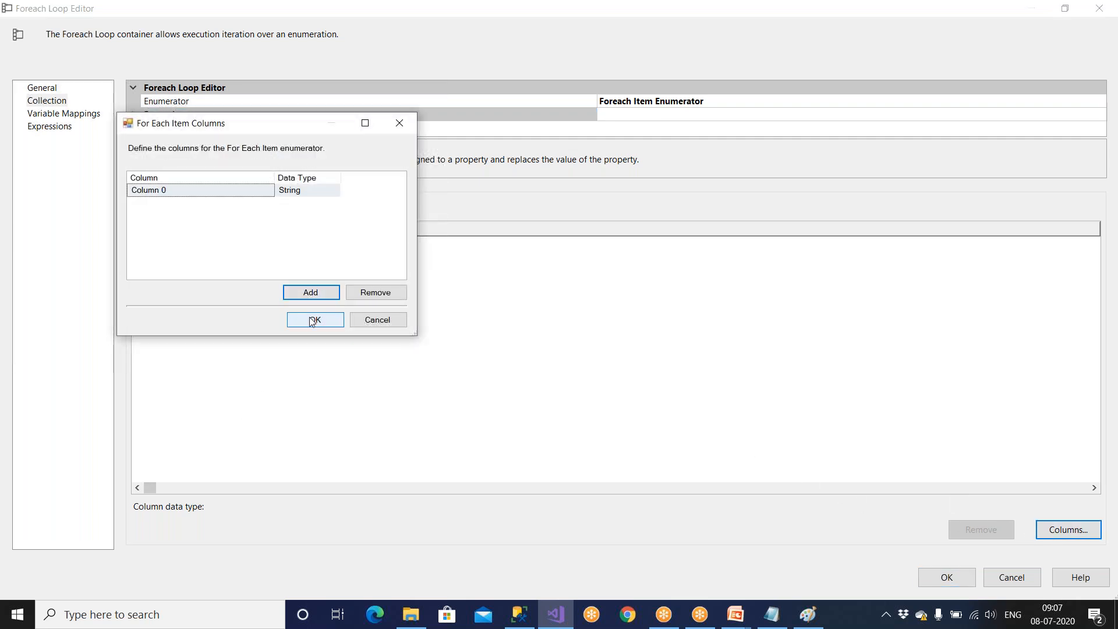
click(314, 320)
Add the items Emp_Dubai.txt and Emp_Japan.txt to the collection and widen their column to show the full names.
click(161, 244)
text(Emp)
text(_Dubai)
text(.txt)
click(174, 298)
click(164, 262)
text(Emp)
text(_Japan)
text(.txt)
key(Return)
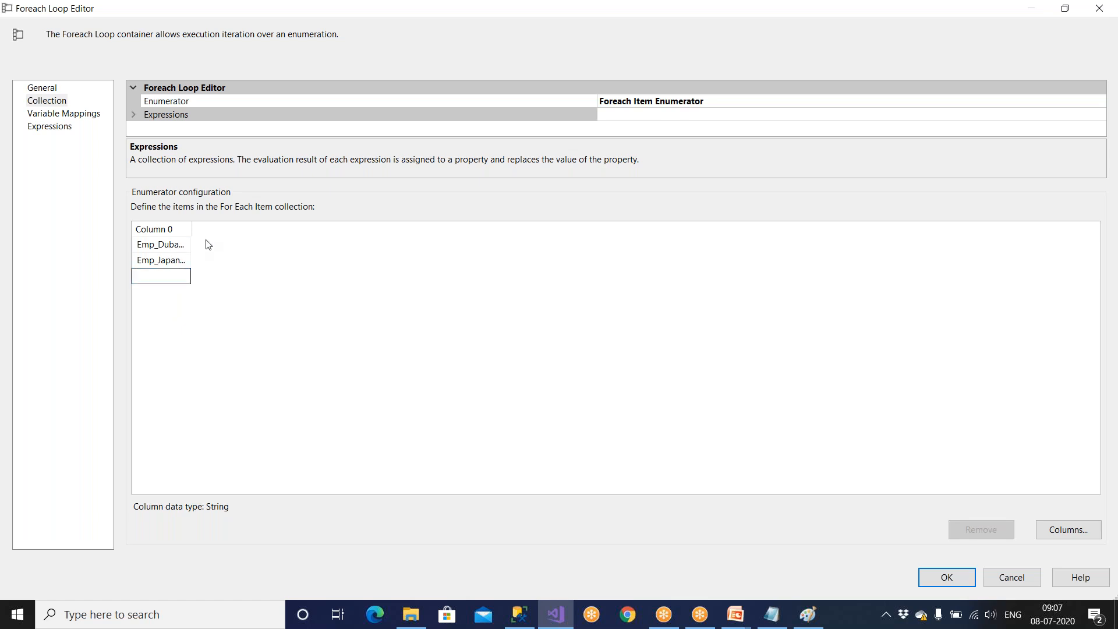
drag(191, 229, 246, 228)
Remove both file name items from the Foreach Item collection.
click(671, 102)
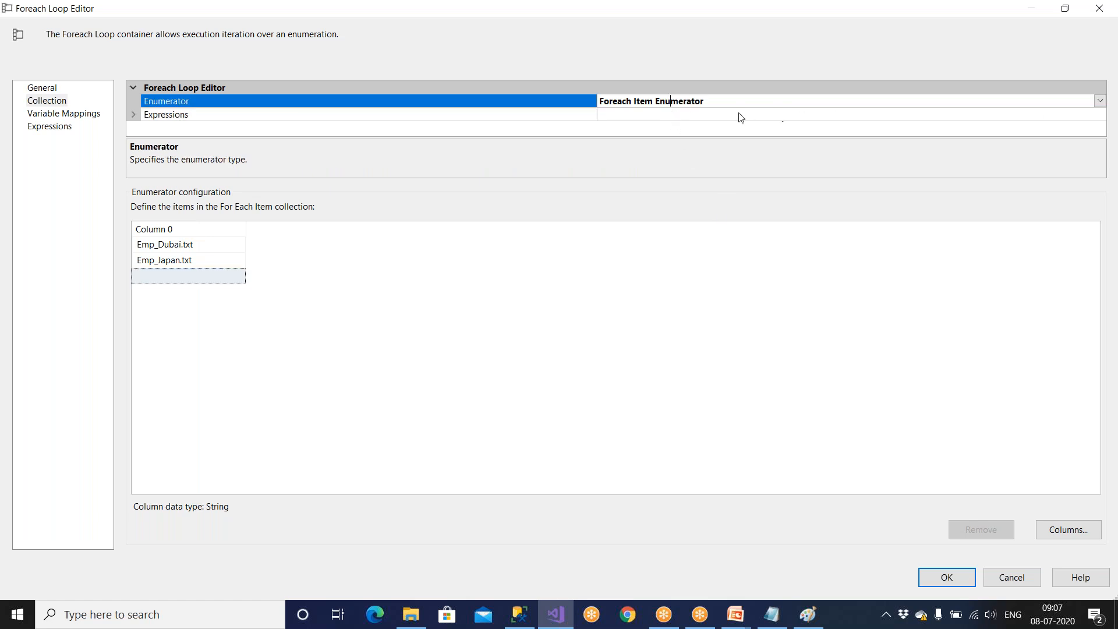
click(200, 247)
click(983, 528)
click(983, 528)
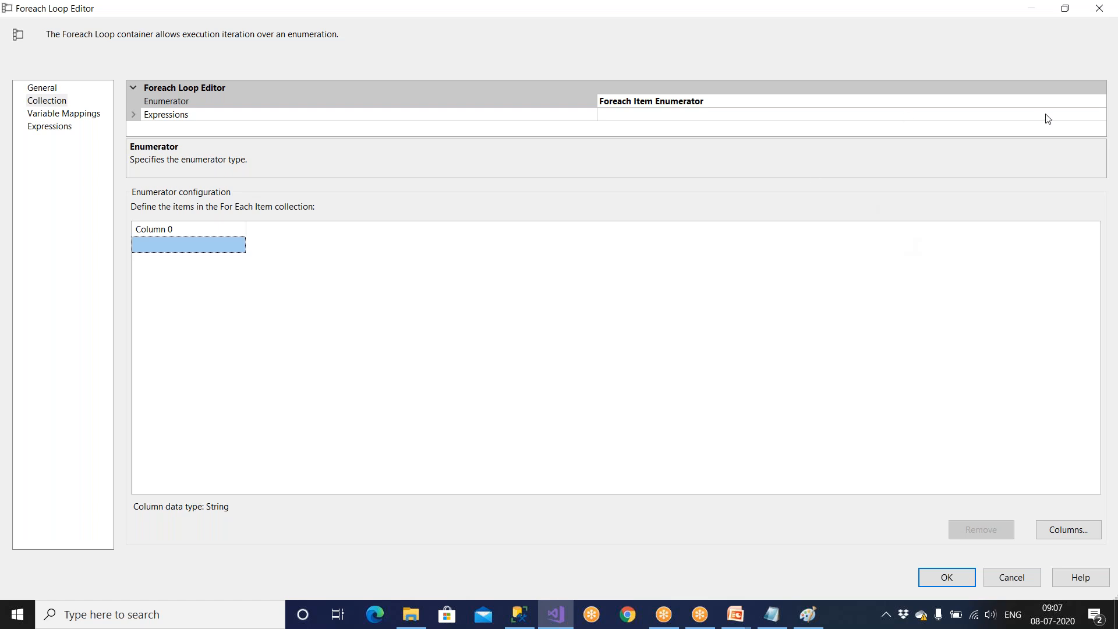
Set the loop's enumerator to Foreach File Enumerator.
click(1065, 103)
click(1100, 101)
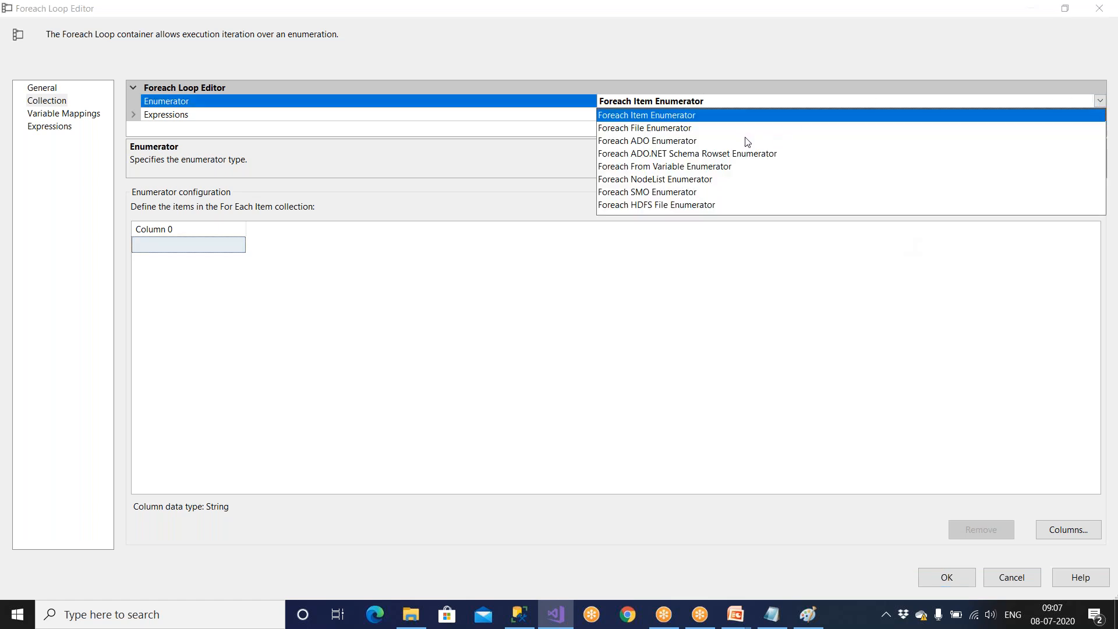
click(676, 130)
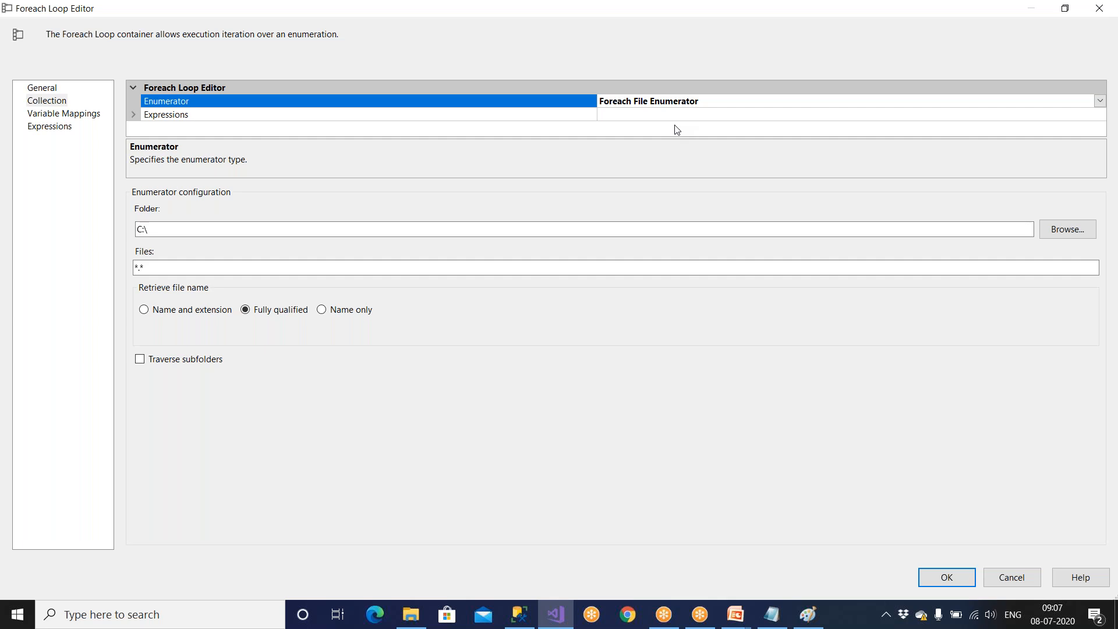
Set the folder of files to enumerate to D:\Amazon.
click(145, 230)
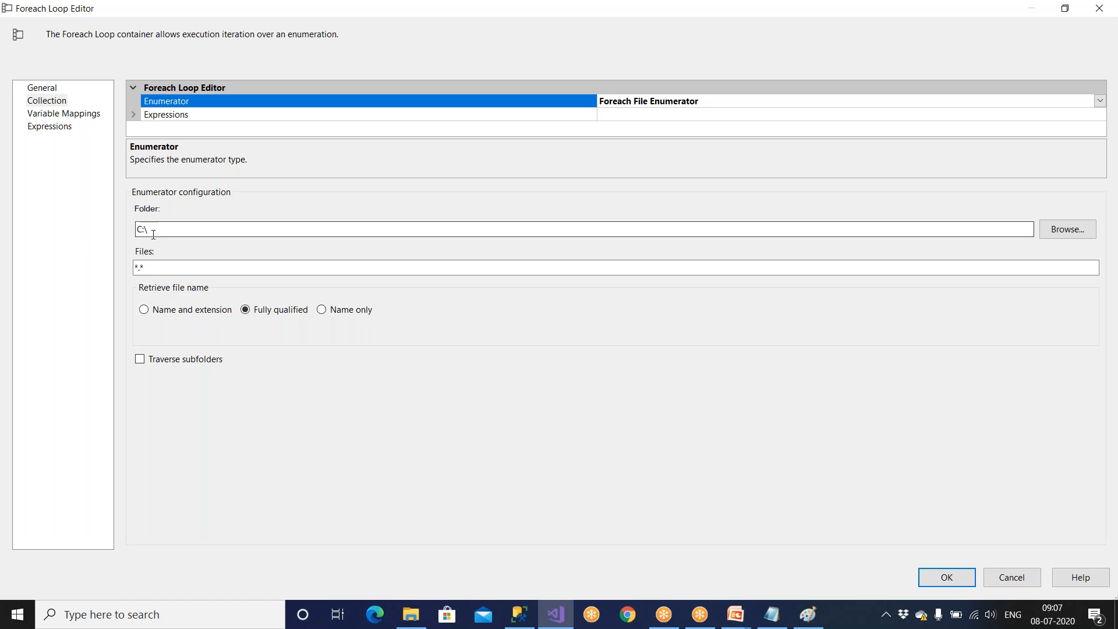
click(1055, 231)
click(522, 371)
double_click(527, 357)
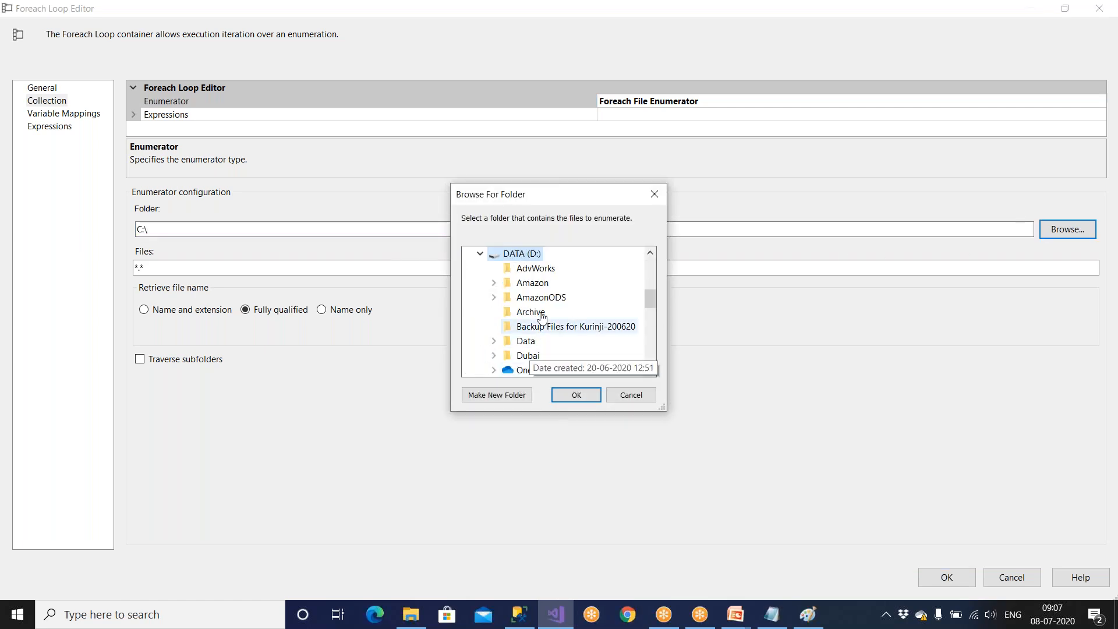
double_click(532, 284)
click(575, 394)
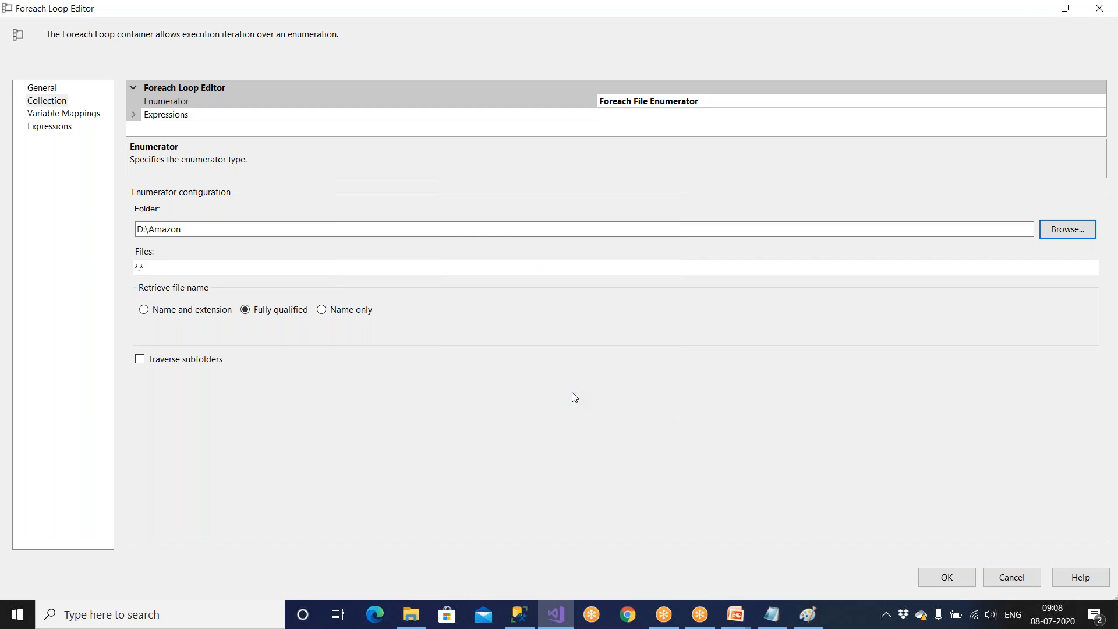
Limit the enumerated files to *.txt with fully qualified names and include subfolders.
drag(159, 269, 121, 269)
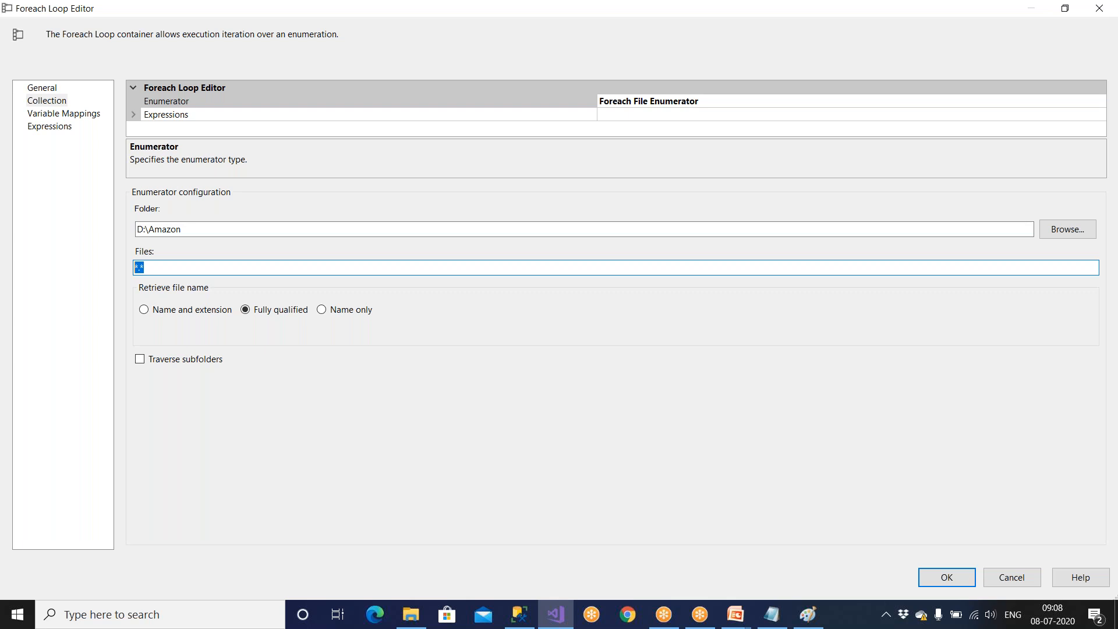
click(188, 268)
text(txt)
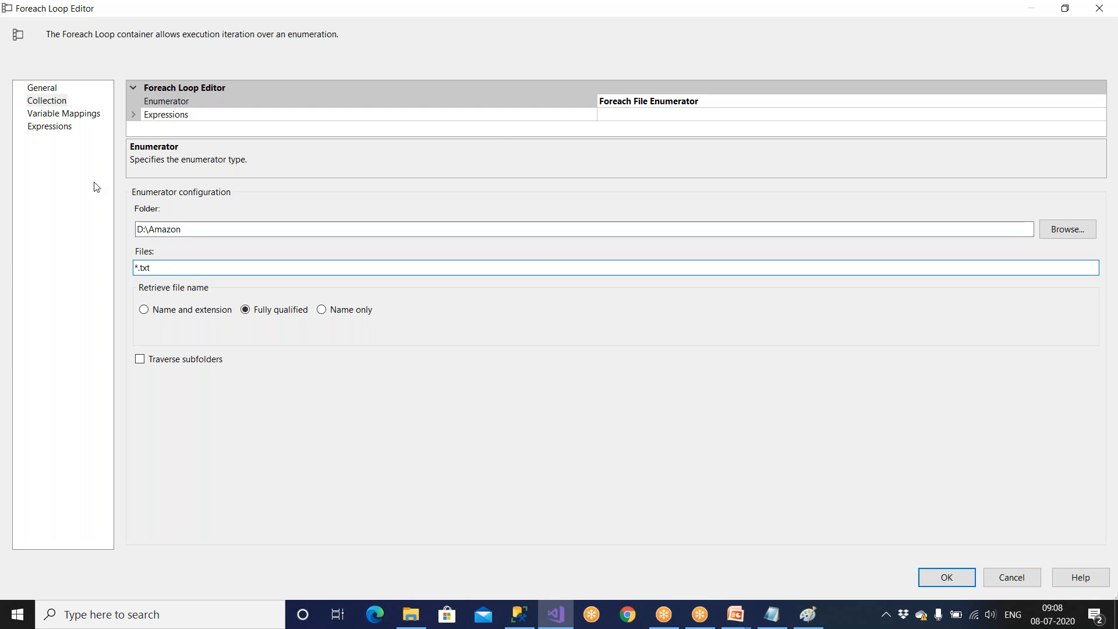
click(245, 309)
click(142, 359)
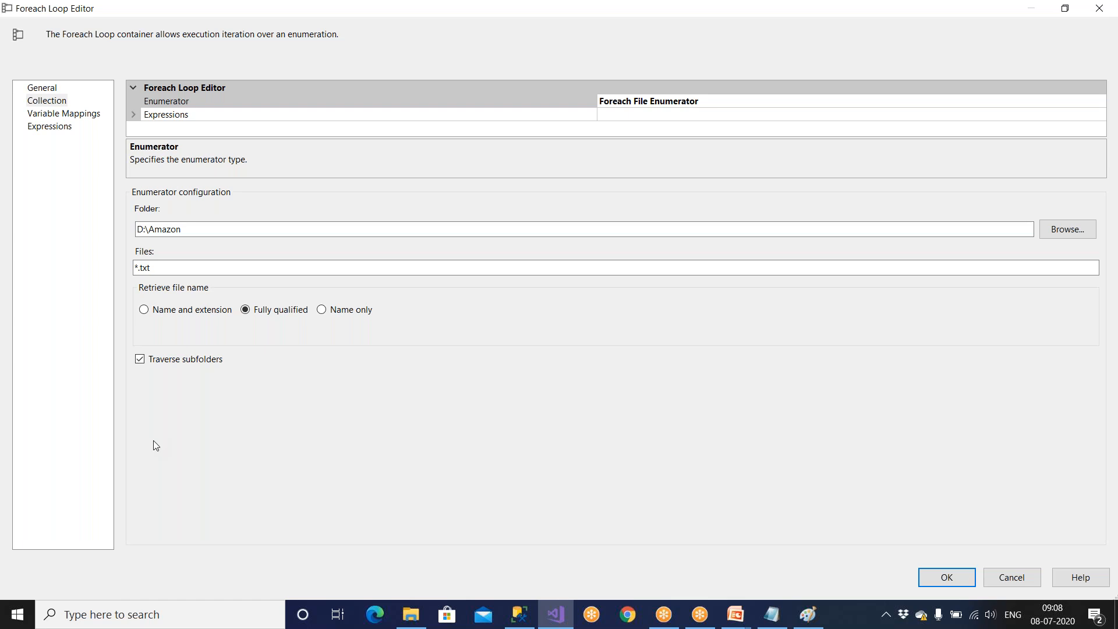
Create a package-level String variable named Filepath, map it to the loop's collection value and accept the loop settings.
click(88, 119)
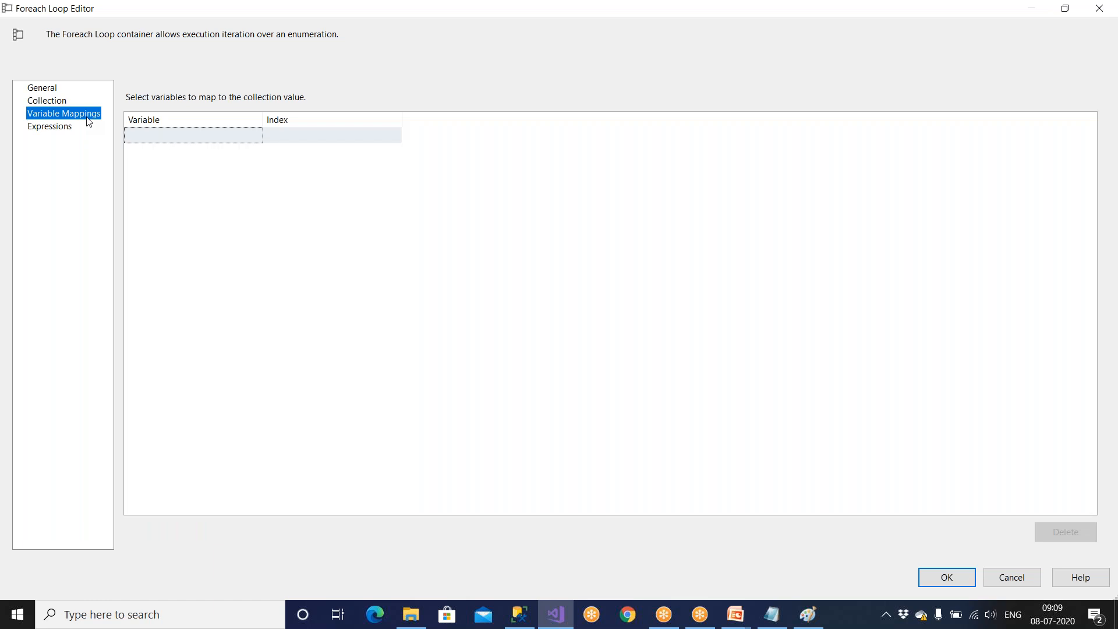
click(142, 133)
click(260, 138)
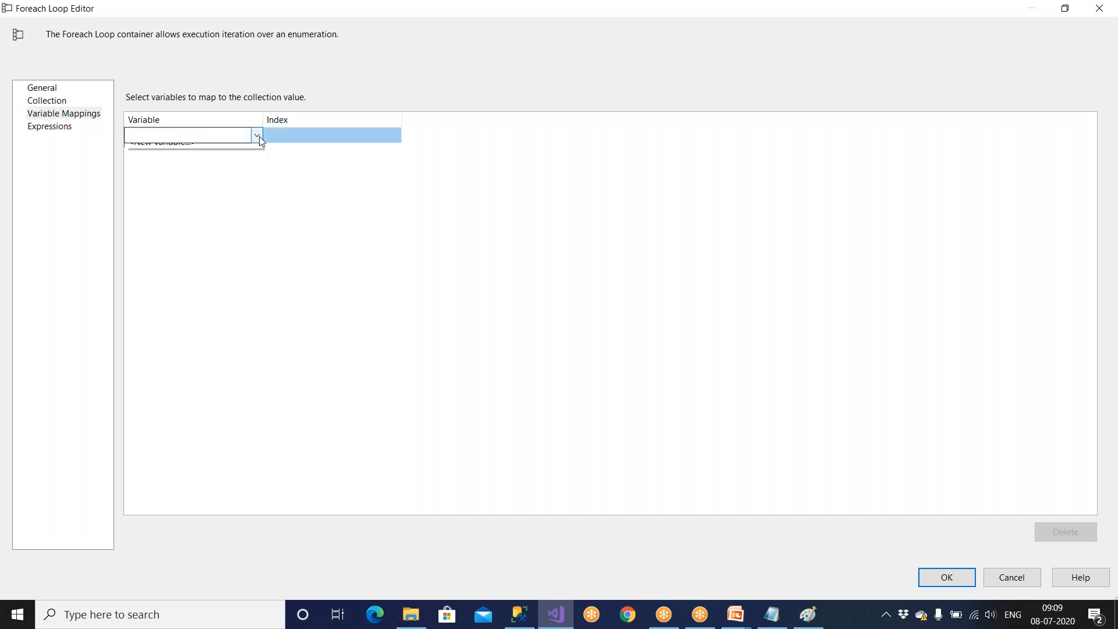
click(204, 151)
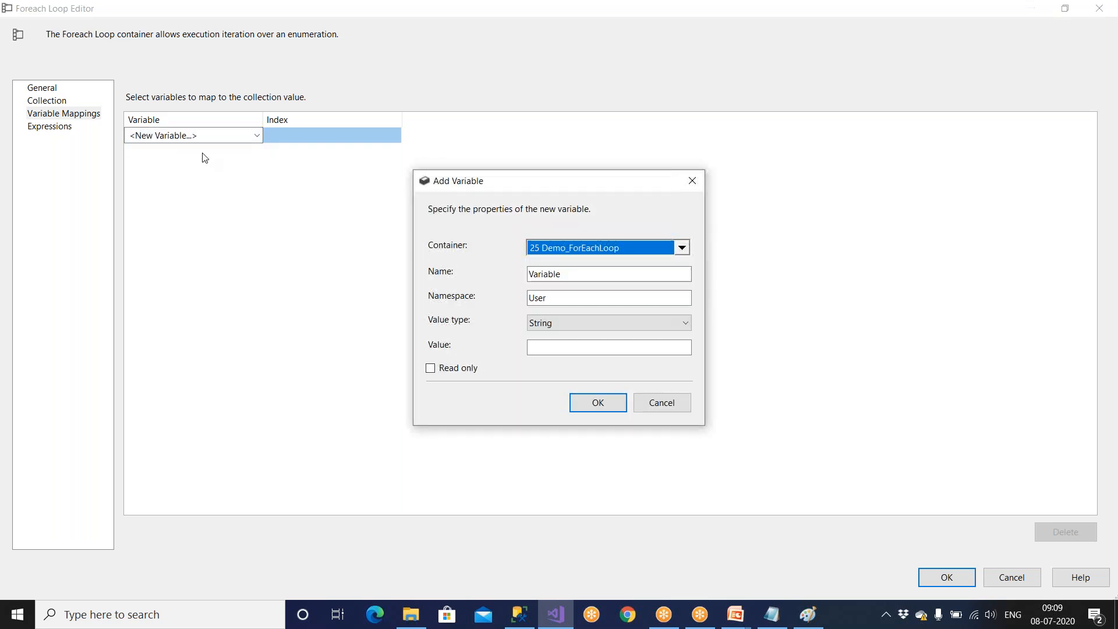
drag(566, 274, 528, 275)
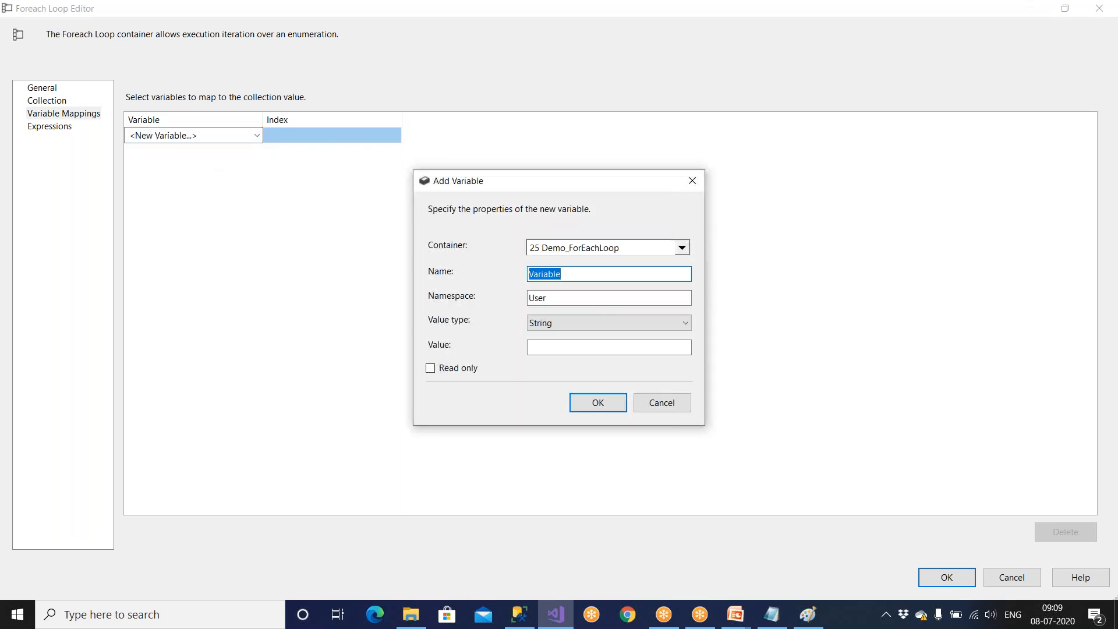
text(Filepath)
click(596, 403)
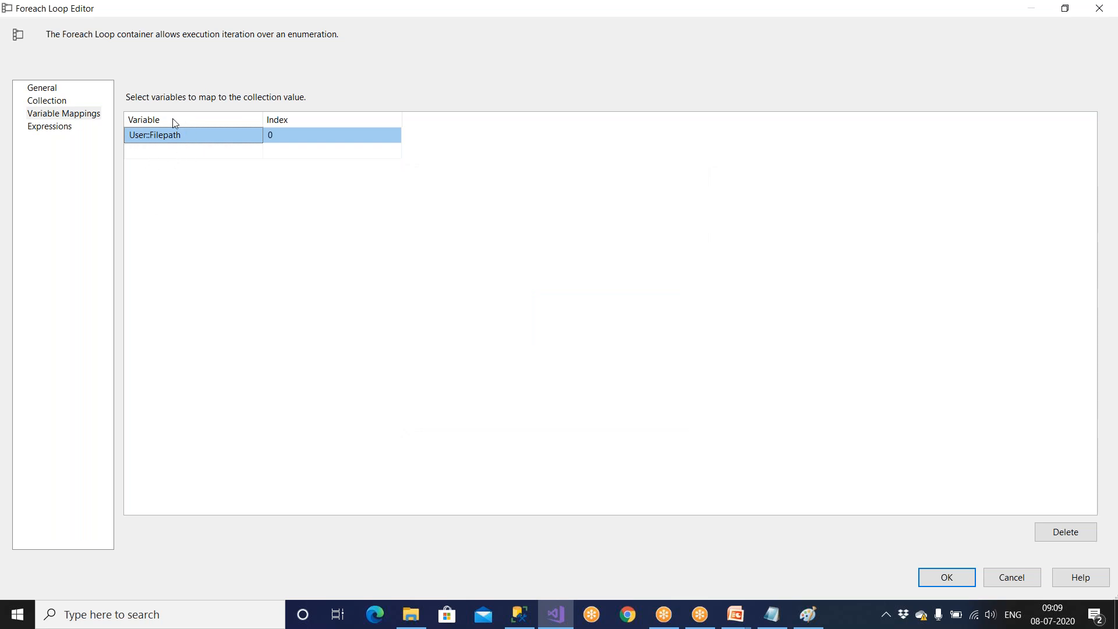
click(47, 100)
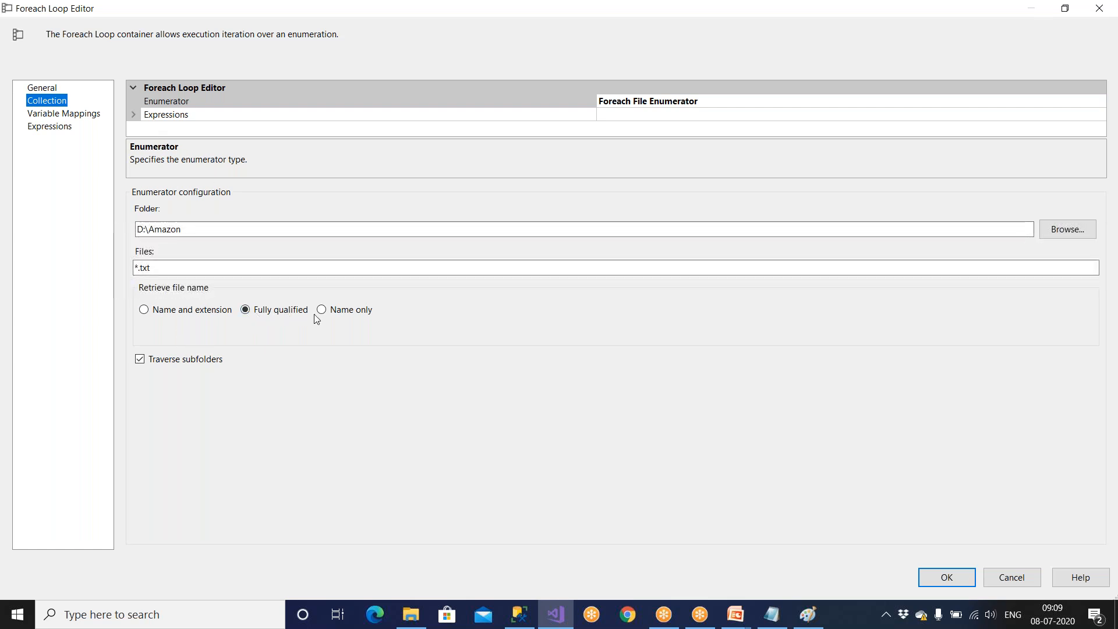
click(75, 115)
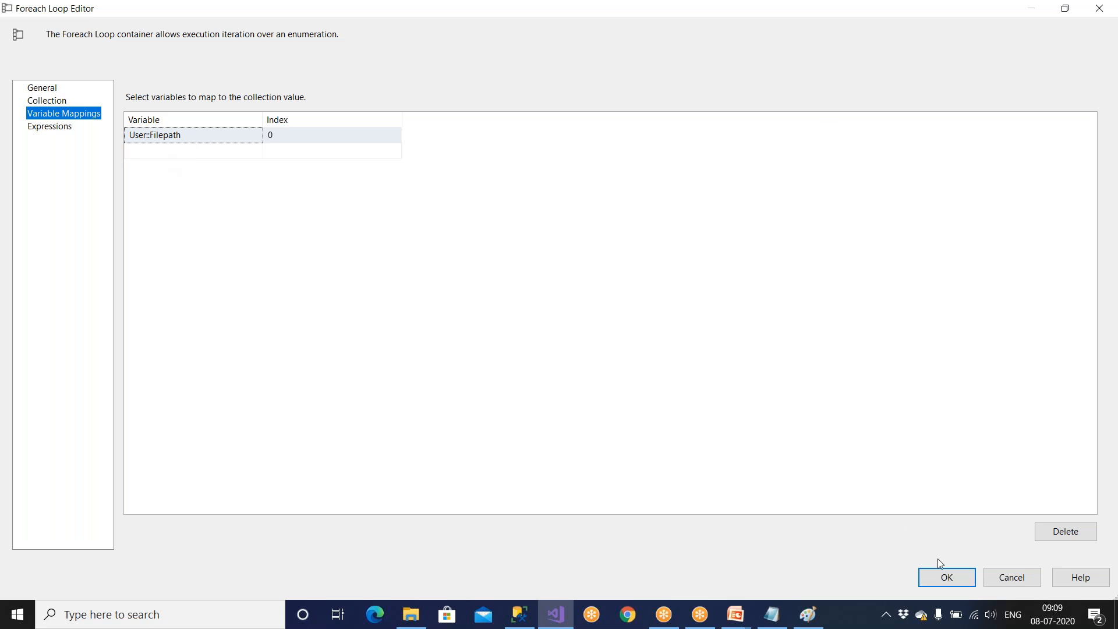
click(951, 577)
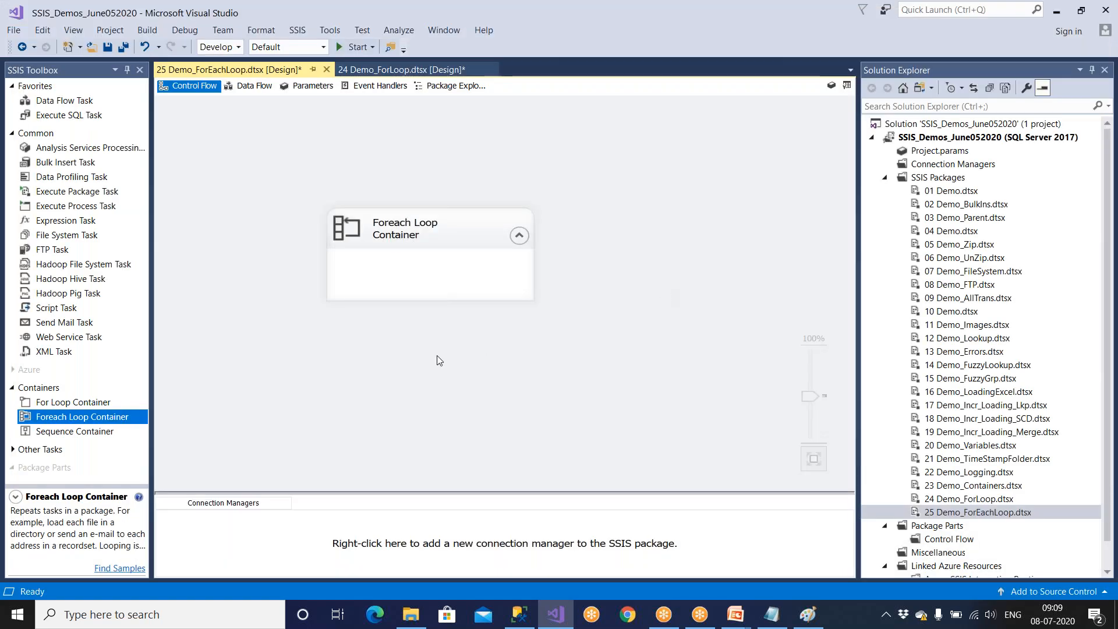
Delete the configured Foreach Loop Container and place a fresh one on the control flow.
click(462, 246)
key(Delete)
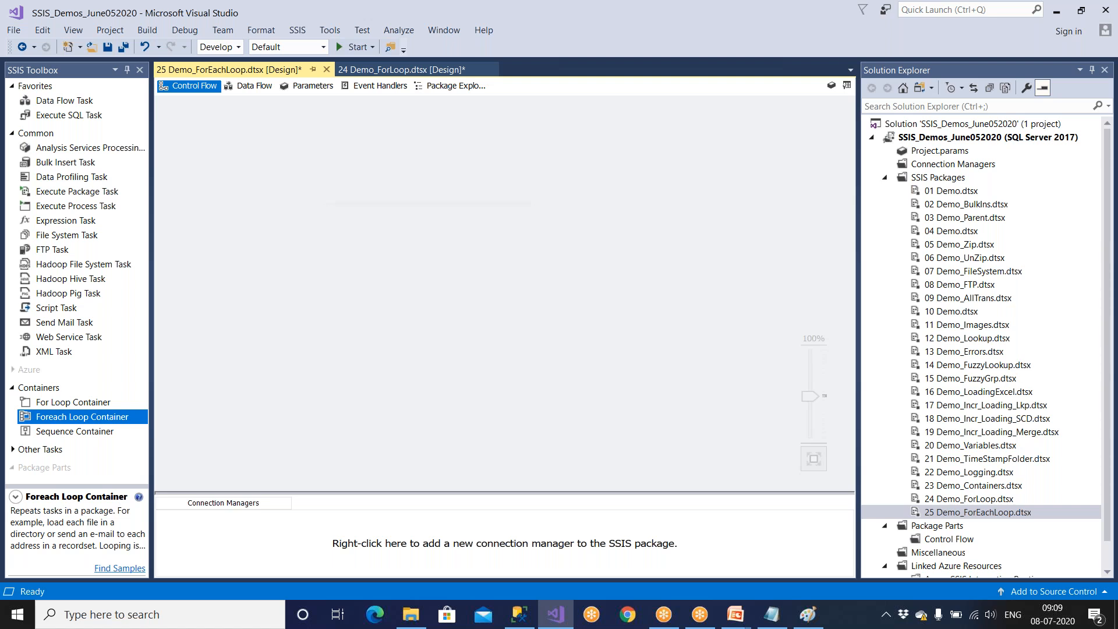
drag(121, 416, 358, 248)
Set the new container's enumerator to Foreach File Enumerator and maximize its editor.
double_click(456, 280)
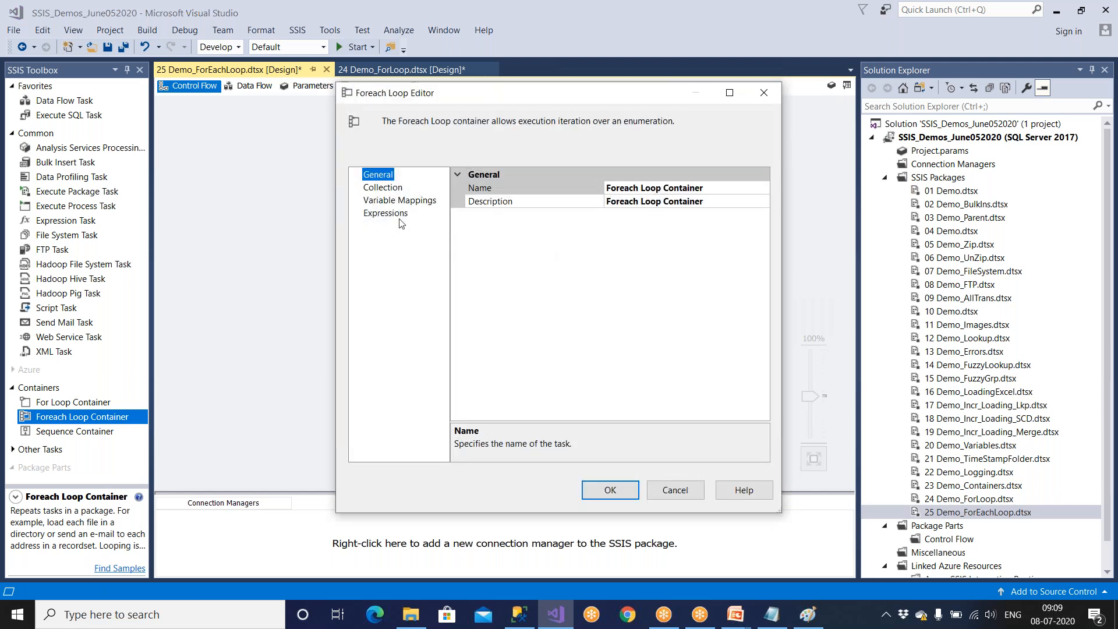
click(390, 188)
click(634, 191)
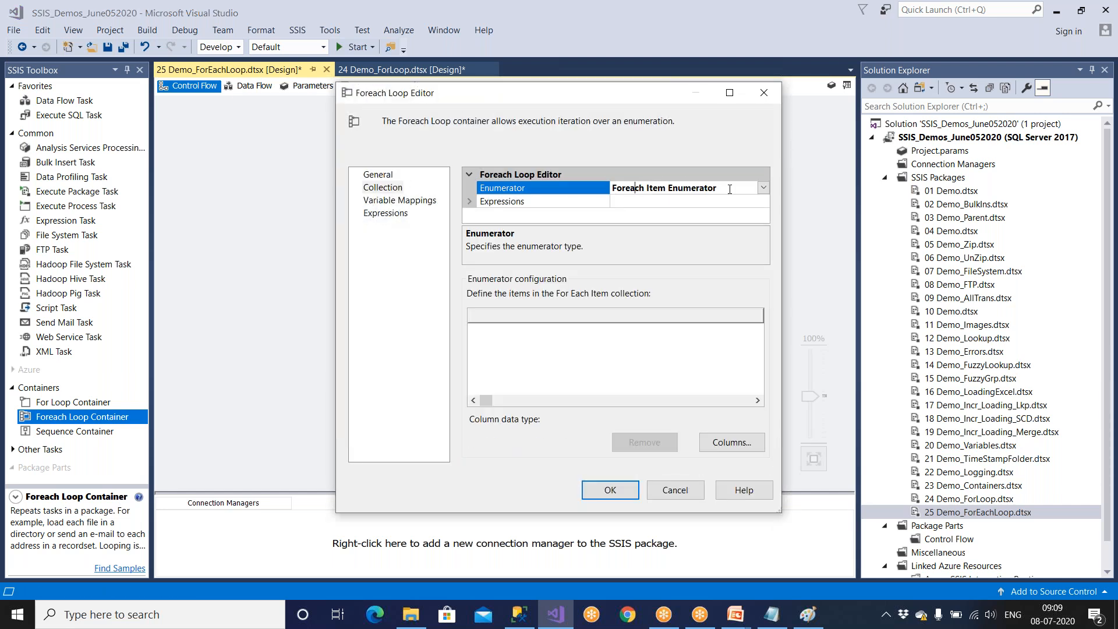
click(762, 187)
click(639, 213)
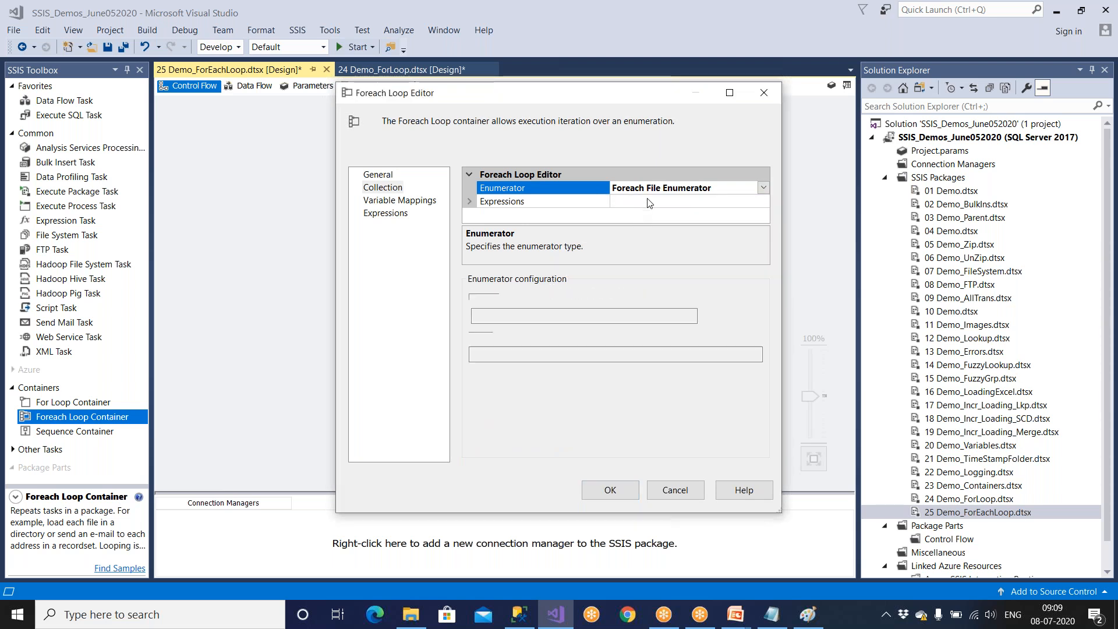
click(729, 93)
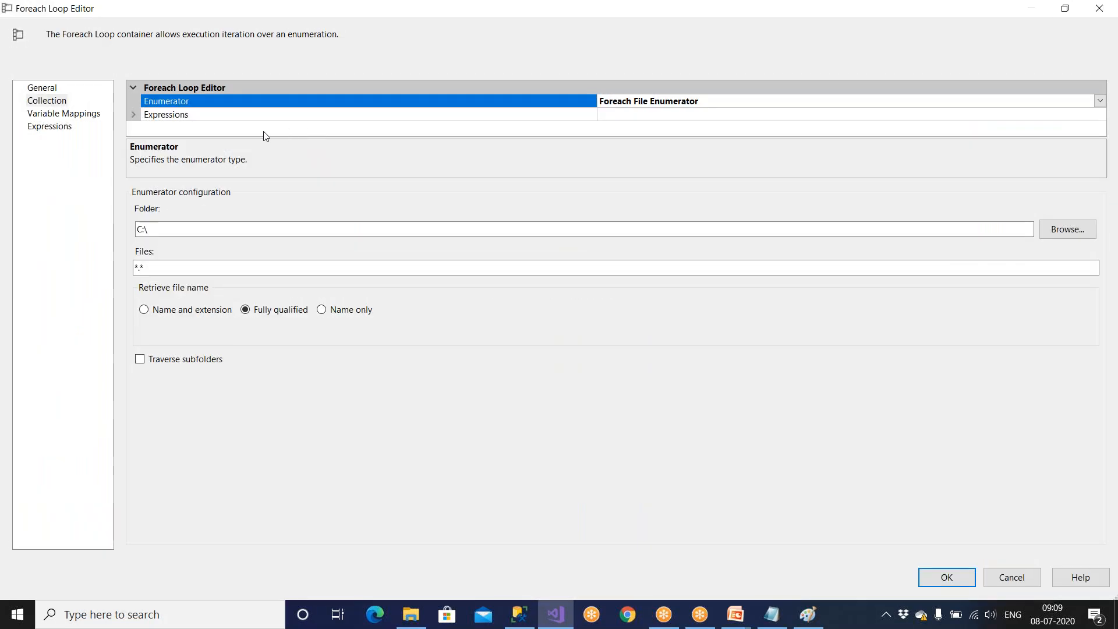
Set the enumerator's folder to D:\Amazon and its file filter to *.txt, with subfolders included.
click(168, 234)
click(1067, 229)
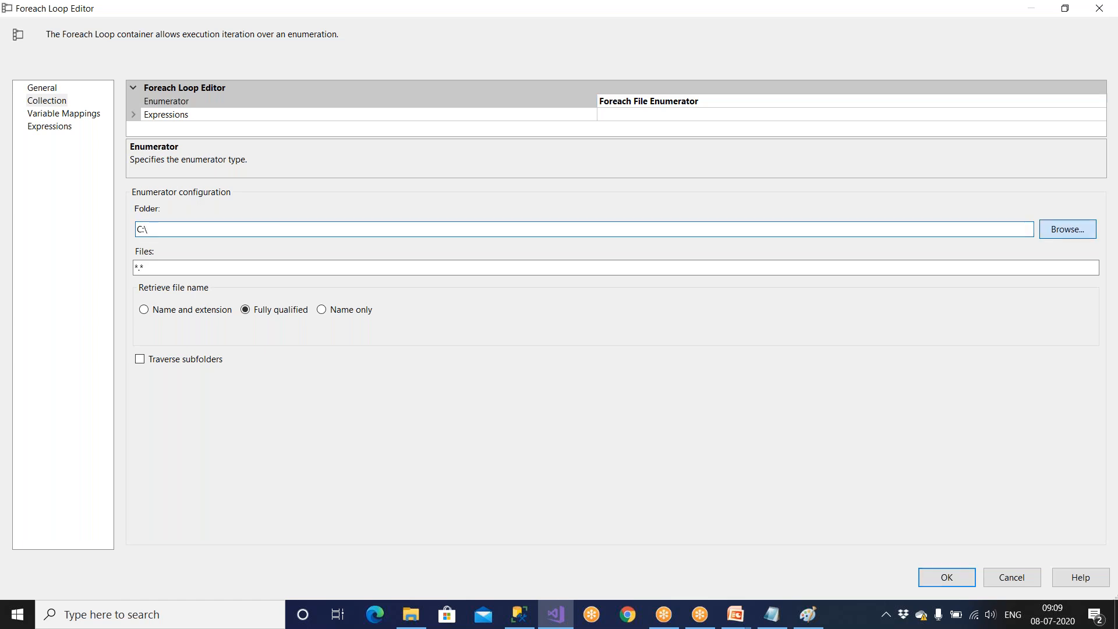
double_click(535, 370)
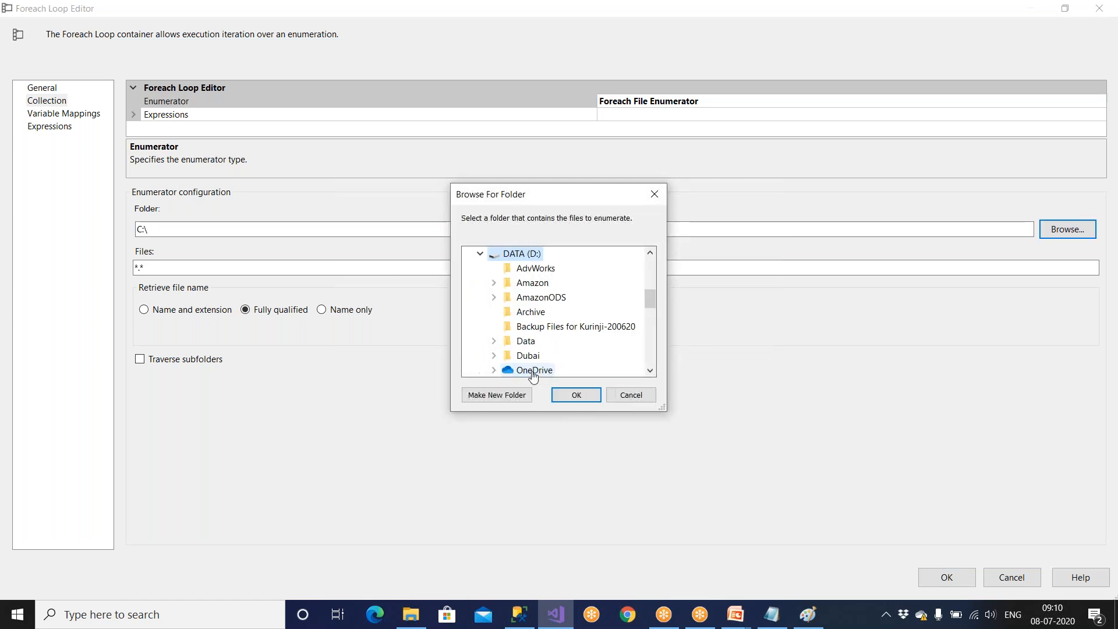
click(568, 394)
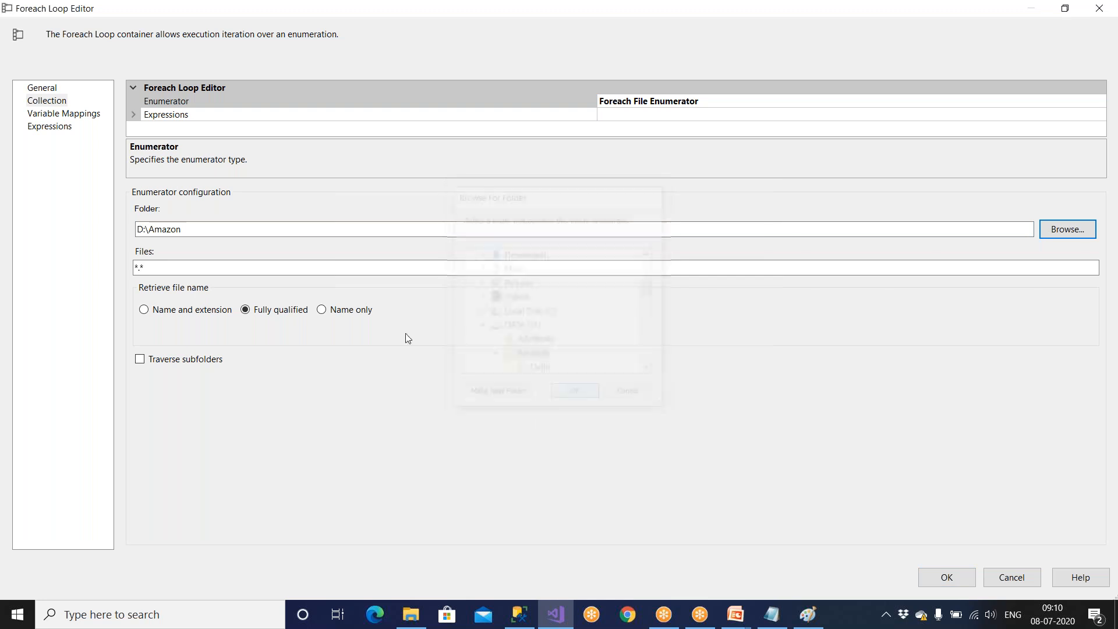
click(166, 267)
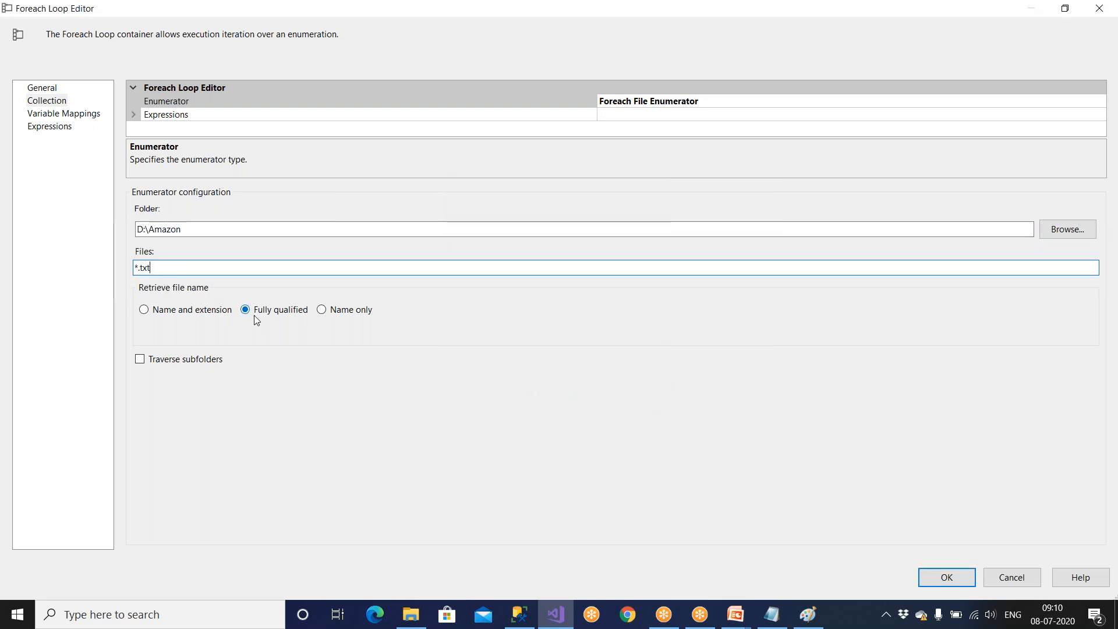
click(140, 360)
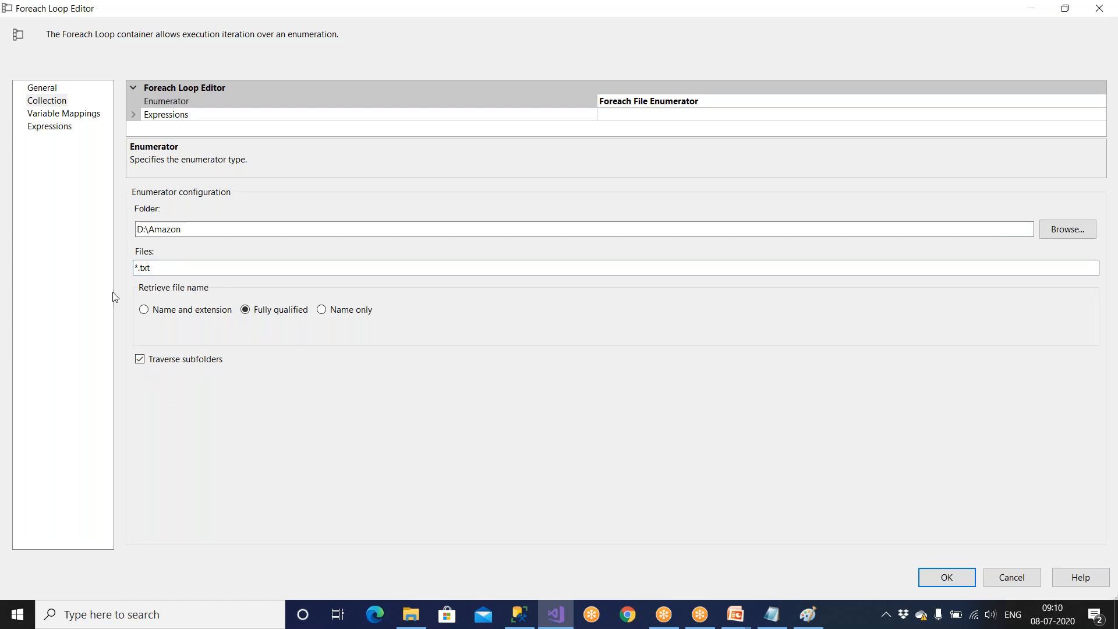
Map the existing variable User::Filepath to the collection value, accept the loop settings and save the package.
click(65, 113)
click(153, 139)
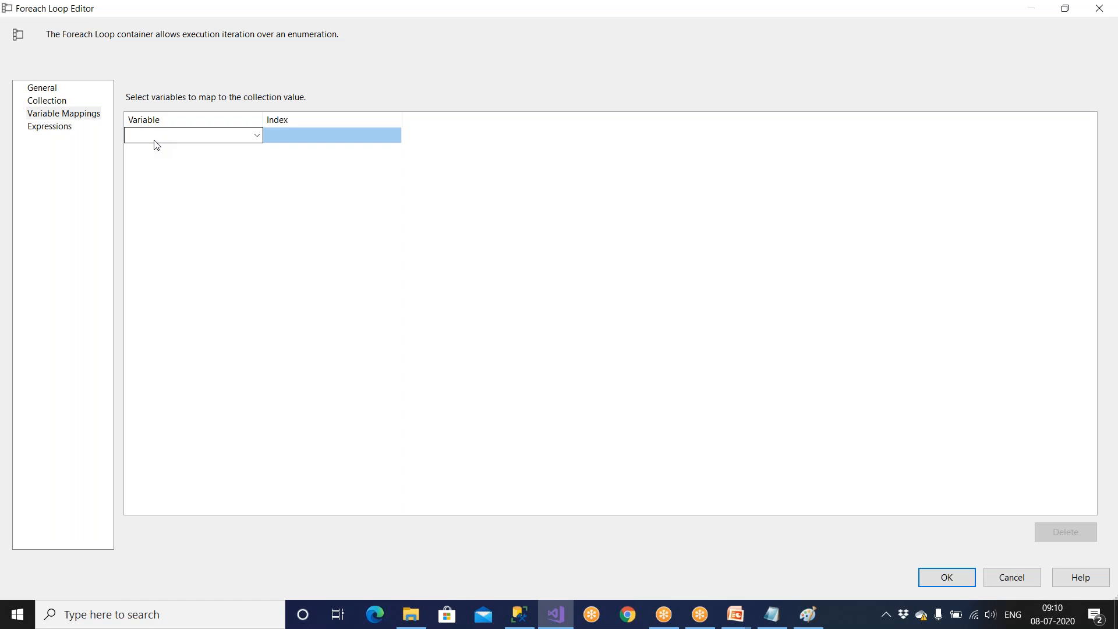
click(256, 134)
click(215, 164)
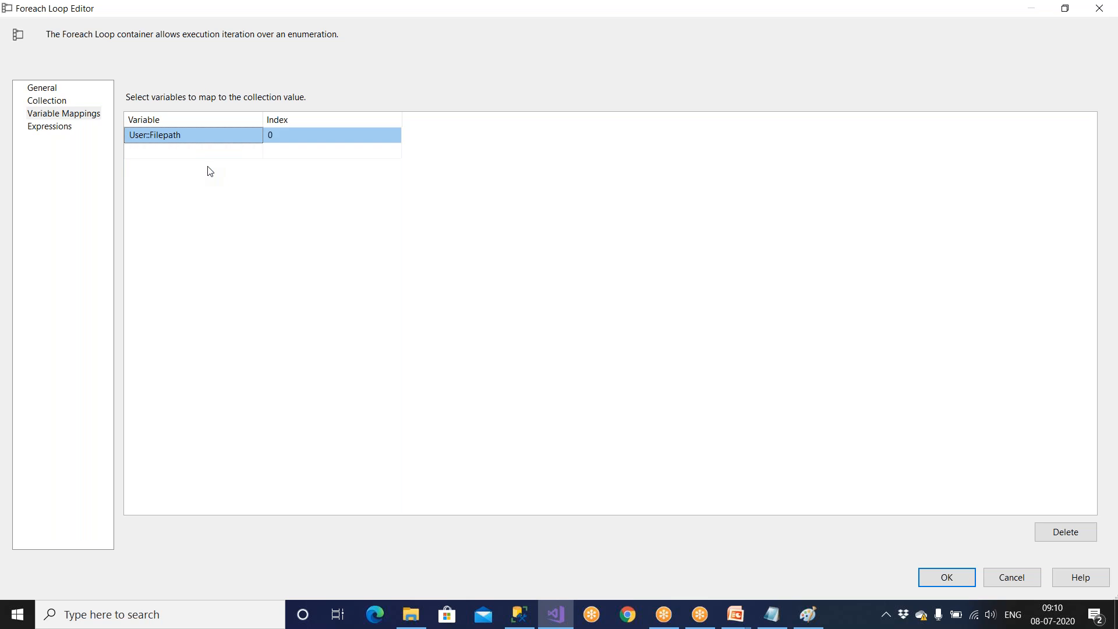
click(959, 579)
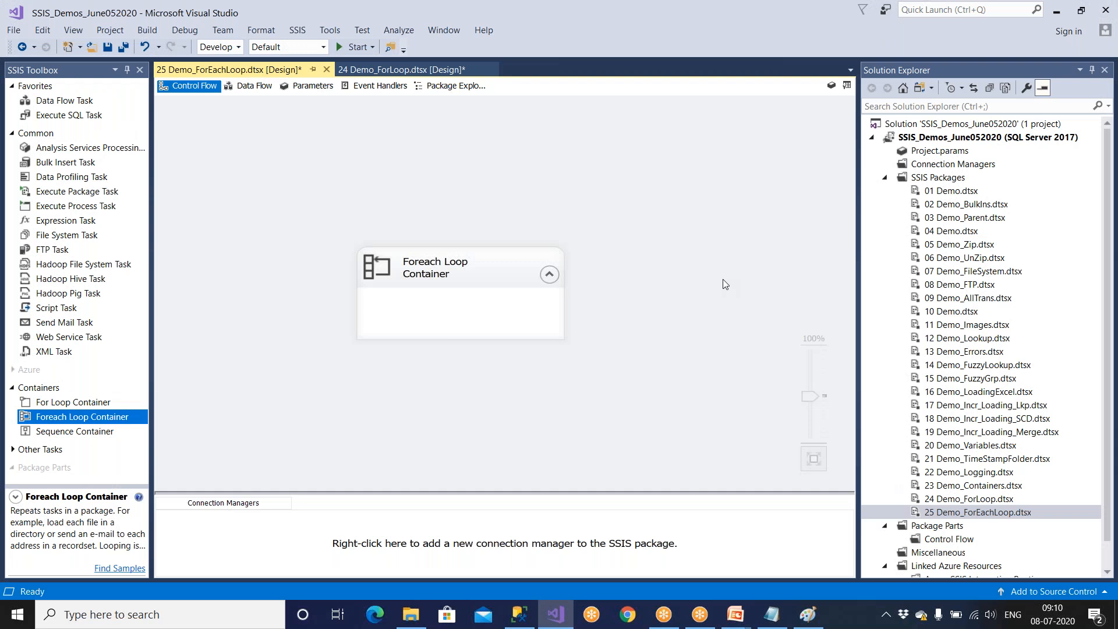
key(ctrl+s)
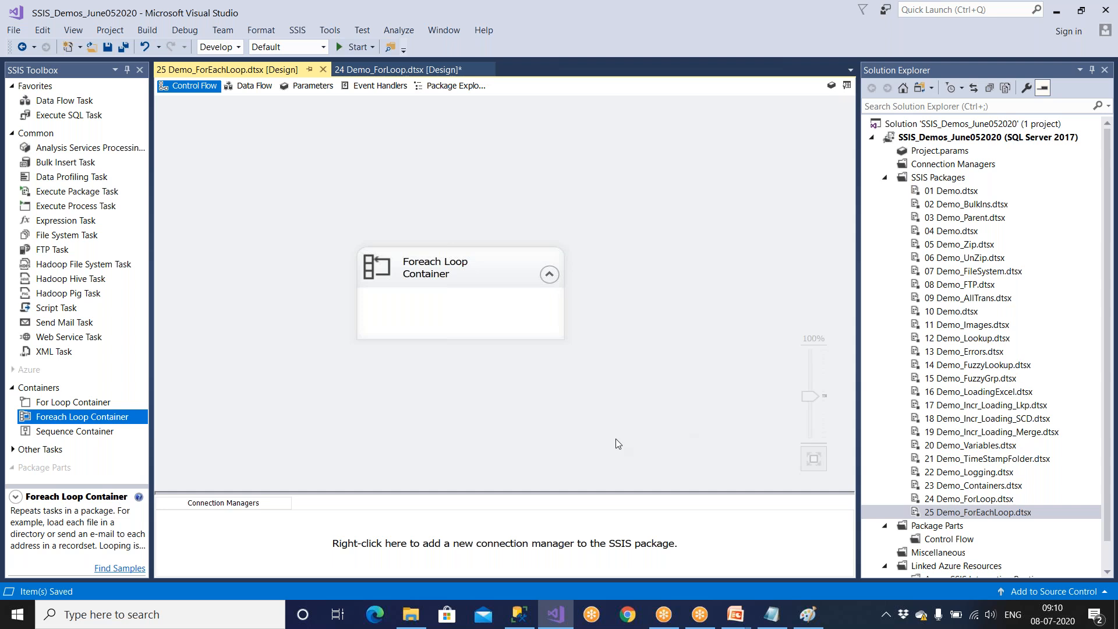
Move the Foreach Loop Container higher on the canvas and add a Data Flow Task inside it.
click(460, 282)
drag(457, 257, 436, 199)
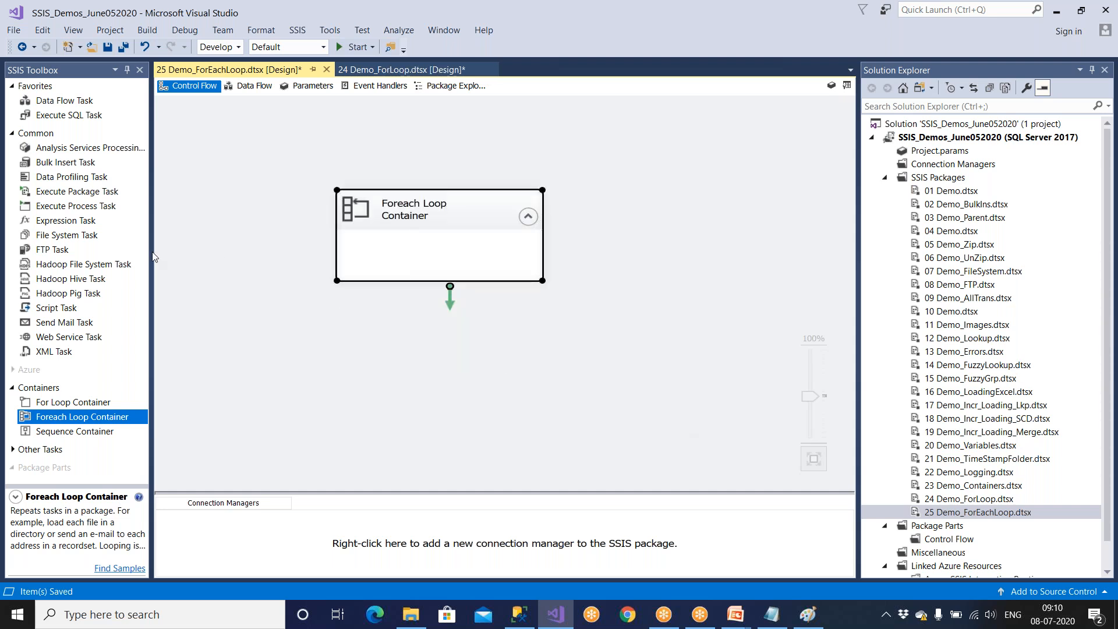
click(13, 133)
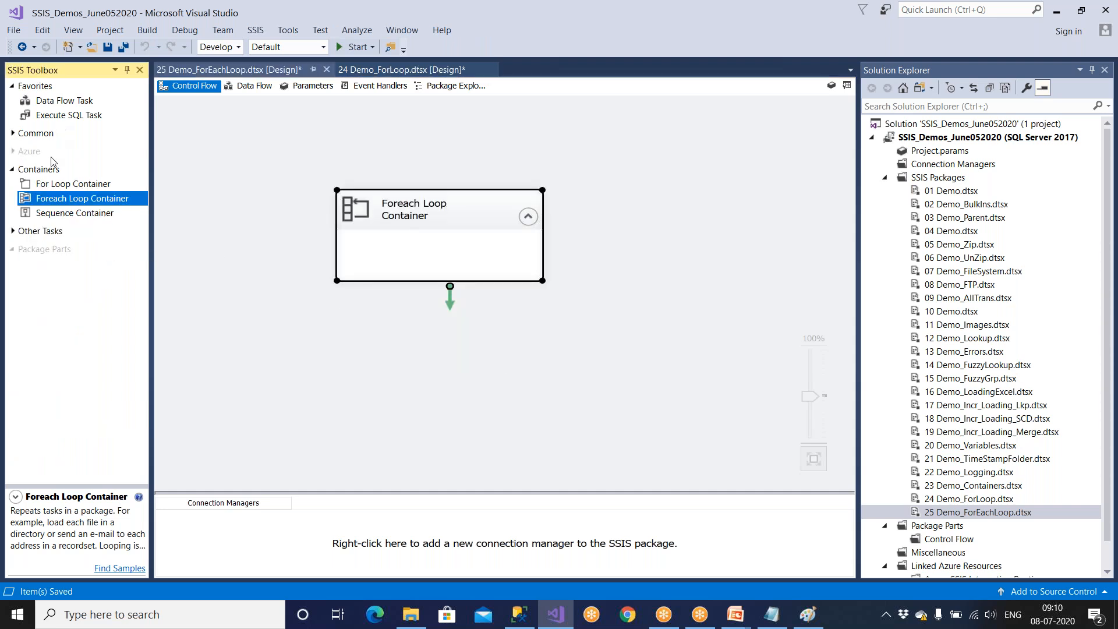
drag(67, 103, 381, 247)
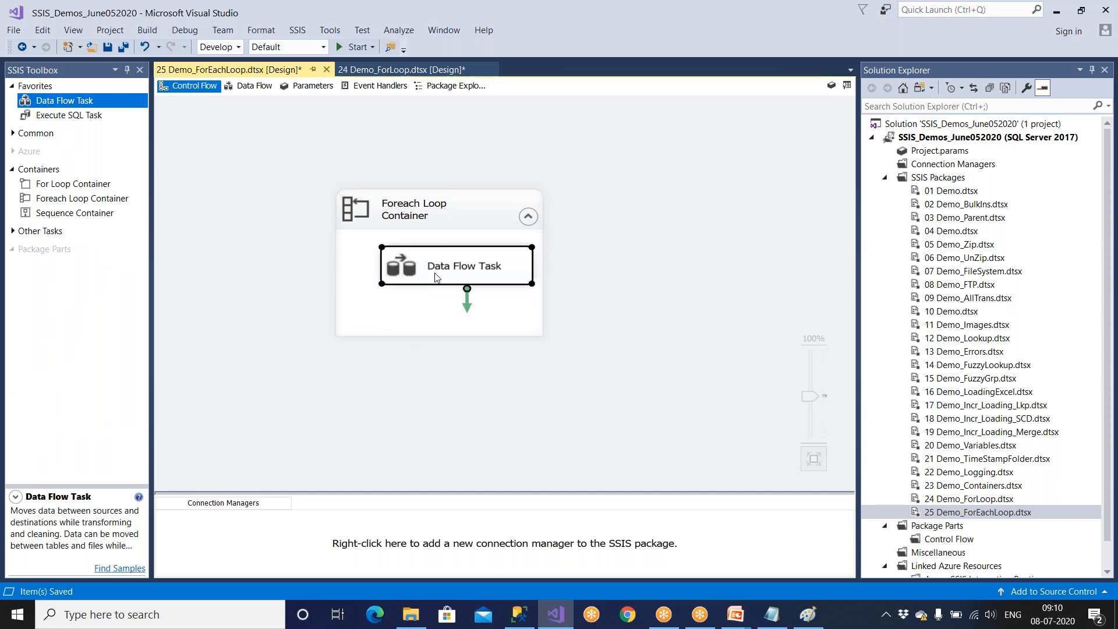
drag(435, 274, 425, 286)
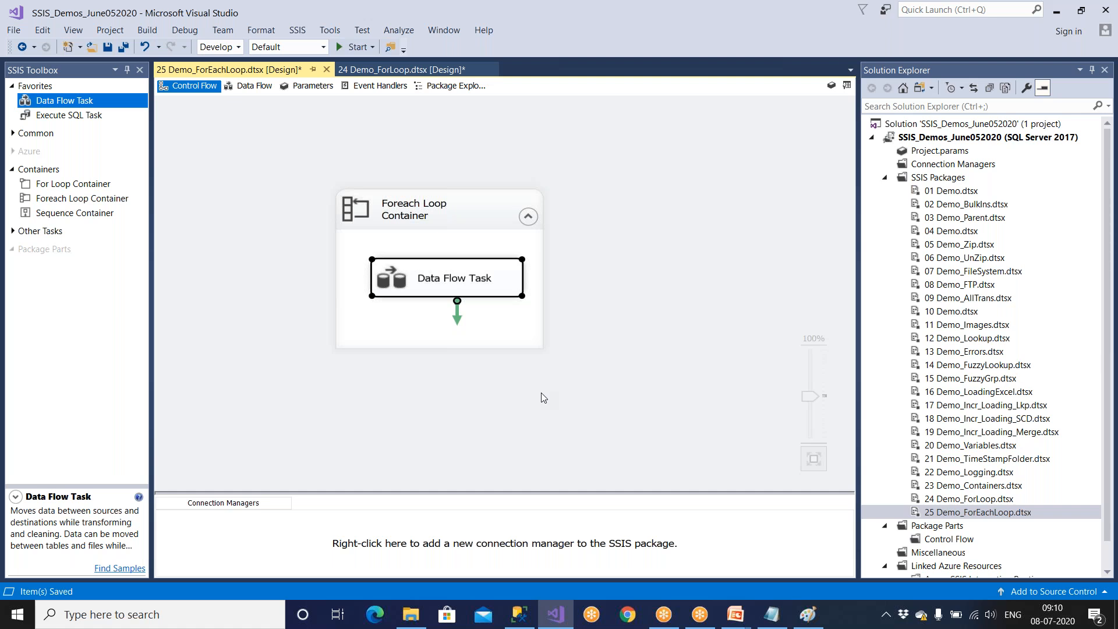
click(524, 430)
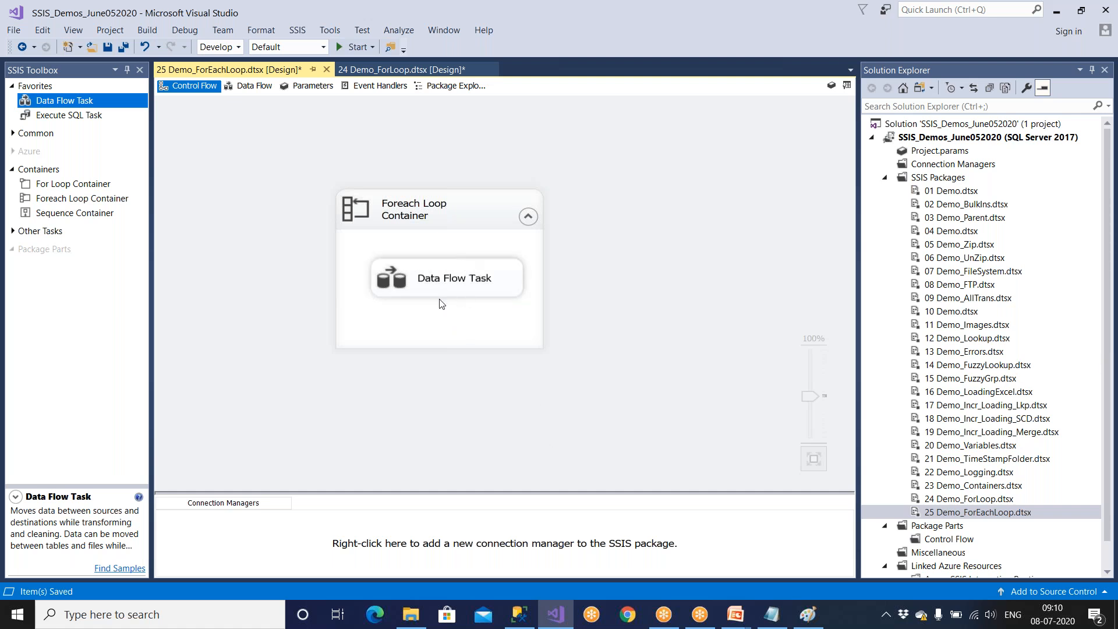
Add a Flat File Source to the data flow of the looped Data Flow Task.
double_click(466, 292)
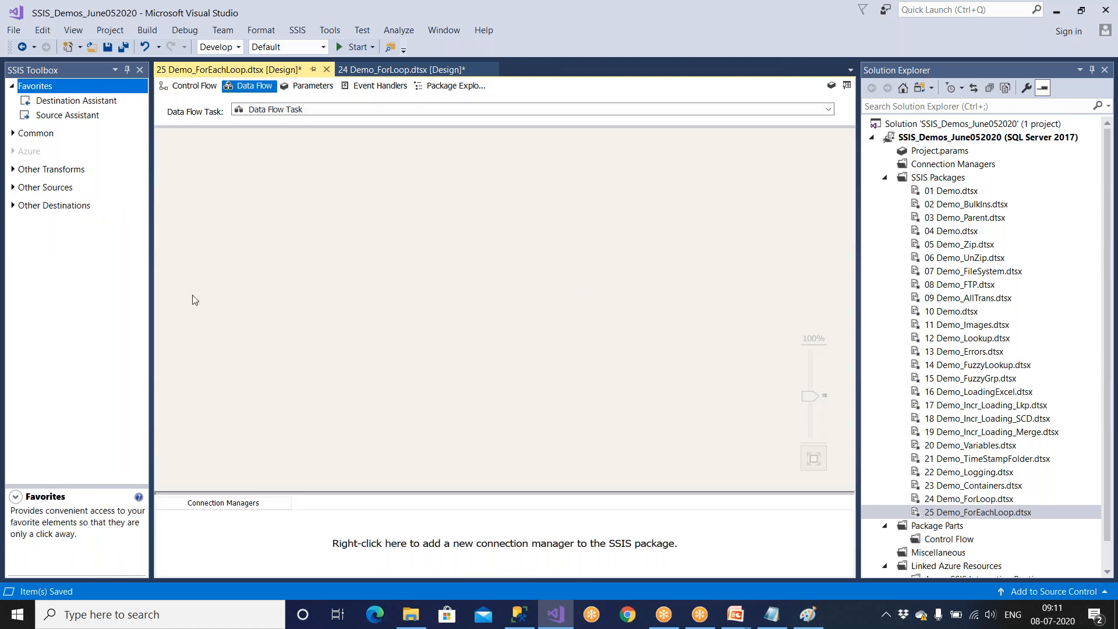
click(16, 189)
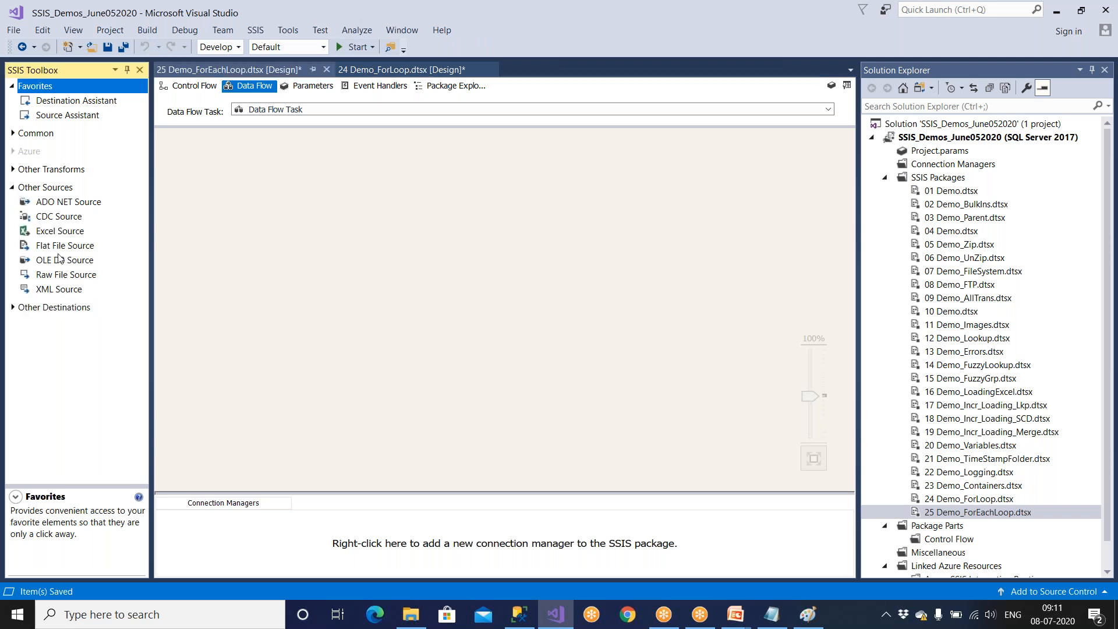
drag(59, 251, 230, 195)
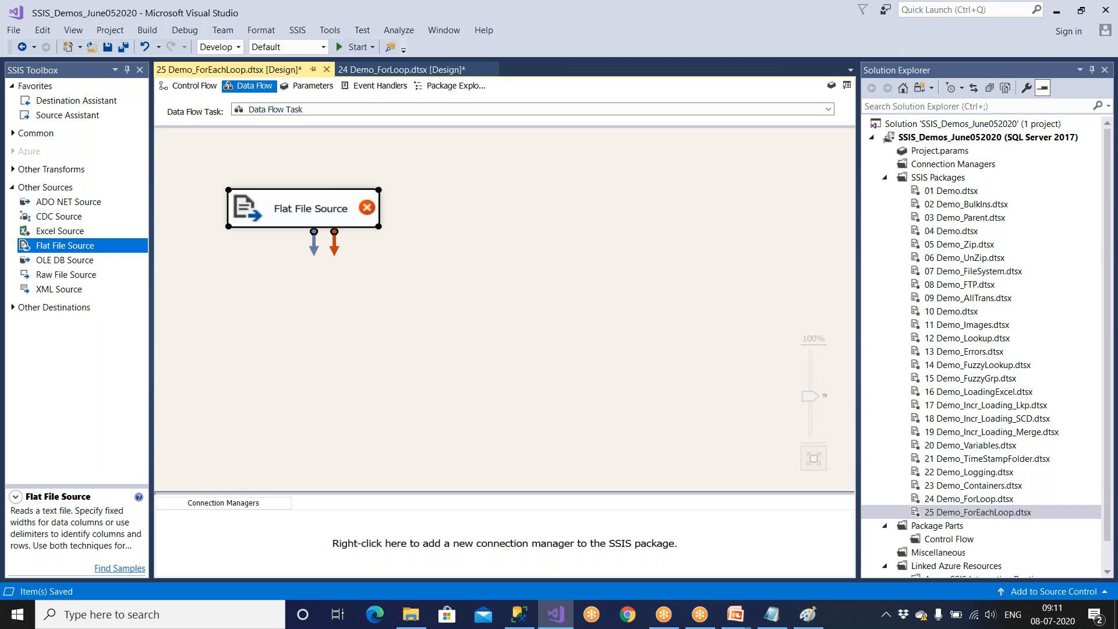
Create a flat file connection manager named Source_FF for the Flat File Source, pointing to D:\Amazon\Emp-HYD.txt.
double_click(301, 225)
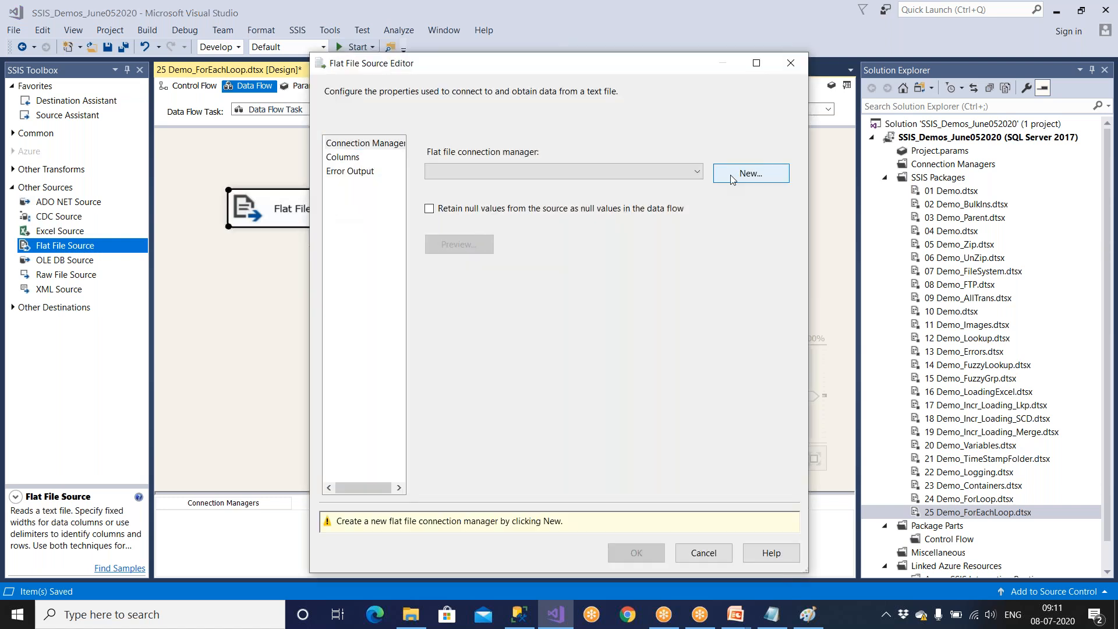
click(732, 177)
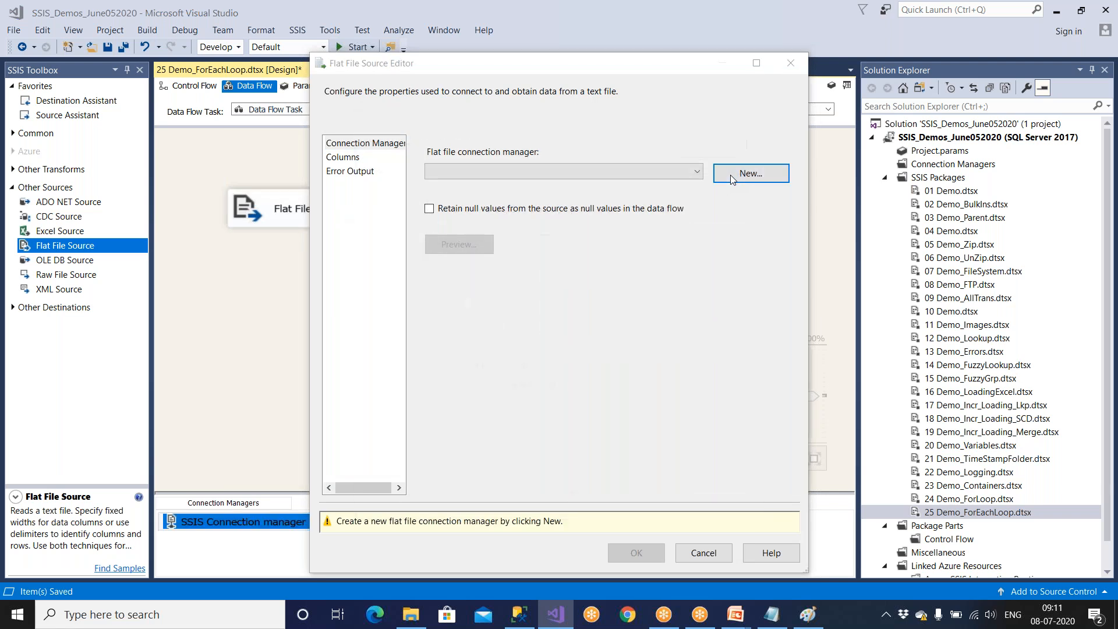
text(Source_FF)
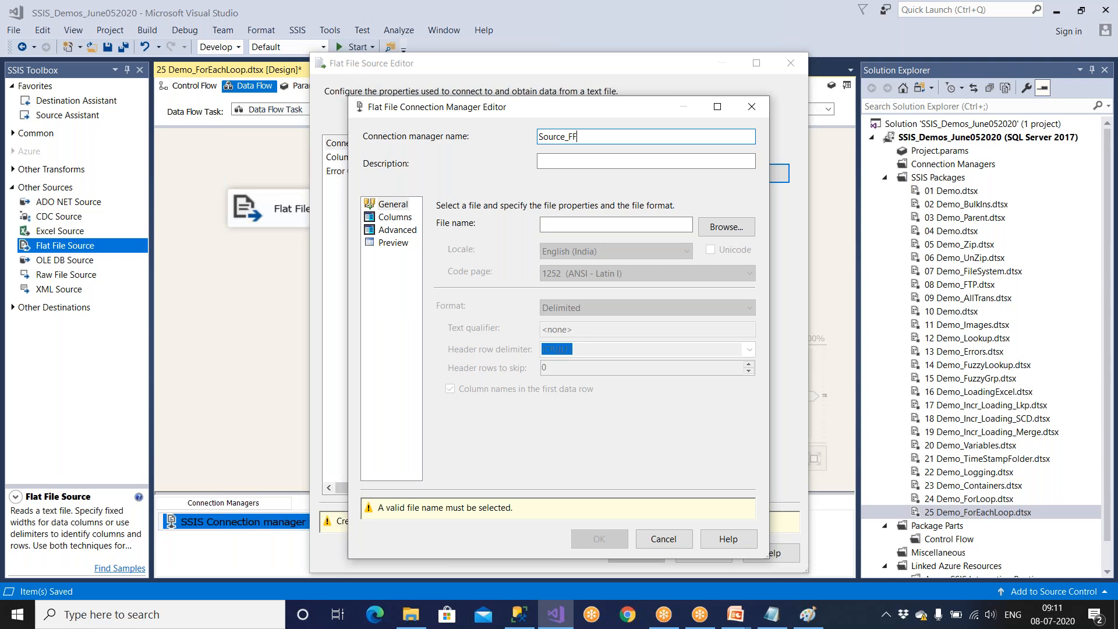
click(726, 233)
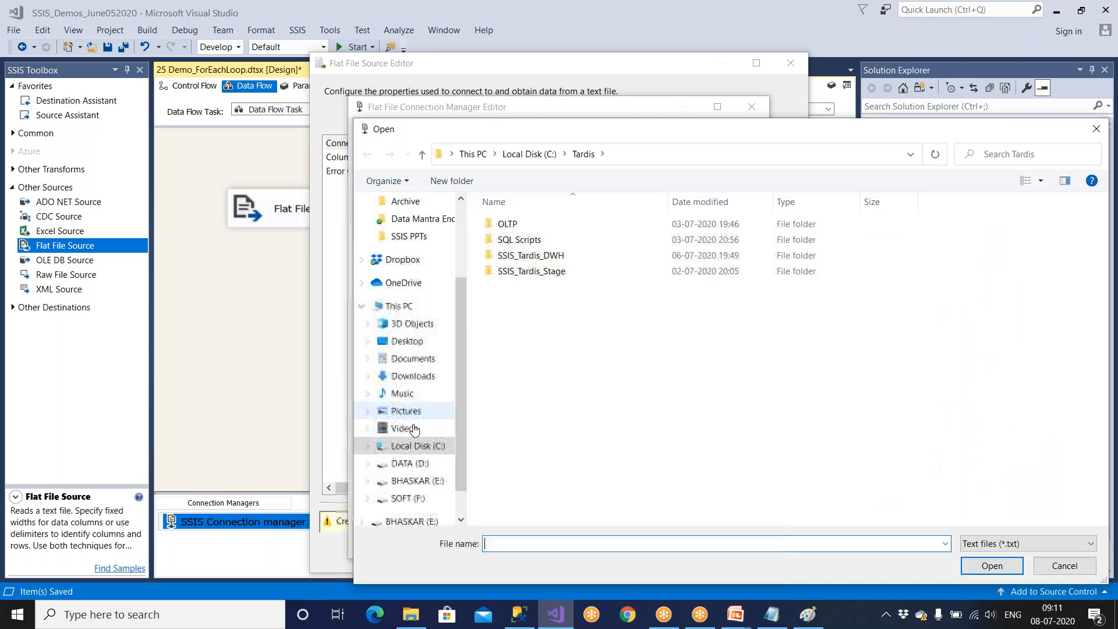
click(409, 463)
double_click(514, 240)
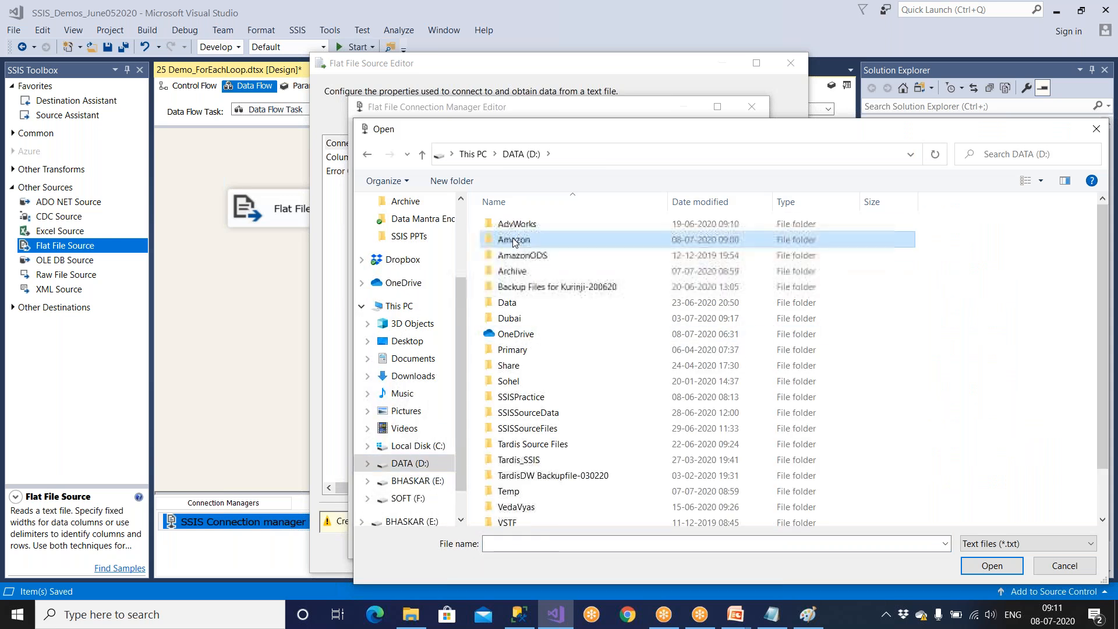
click(517, 255)
click(519, 272)
click(515, 287)
click(520, 273)
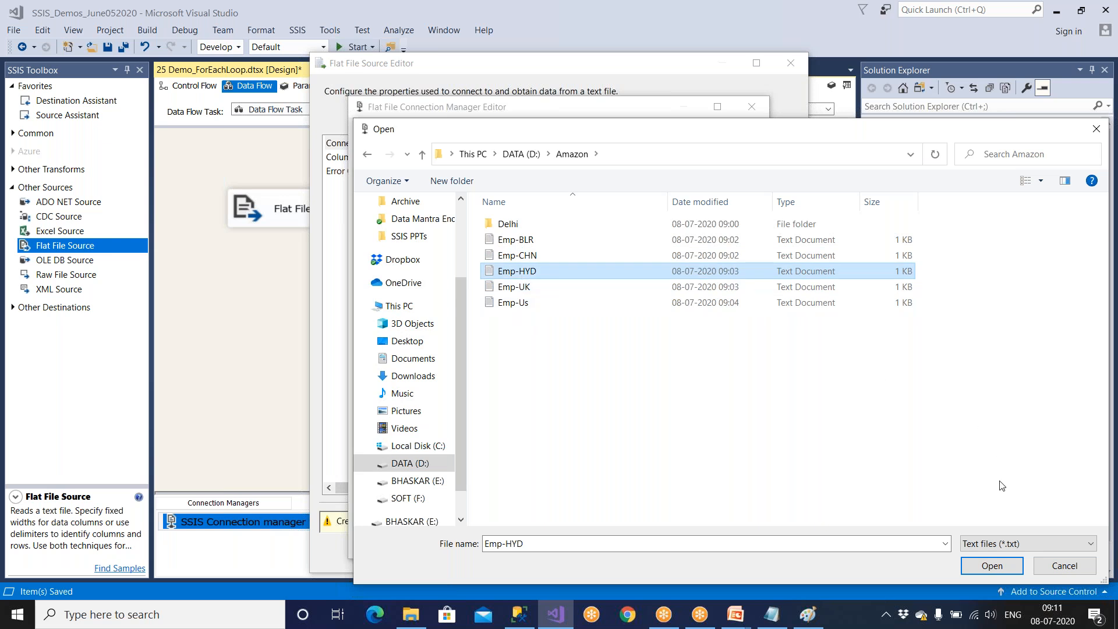
click(995, 566)
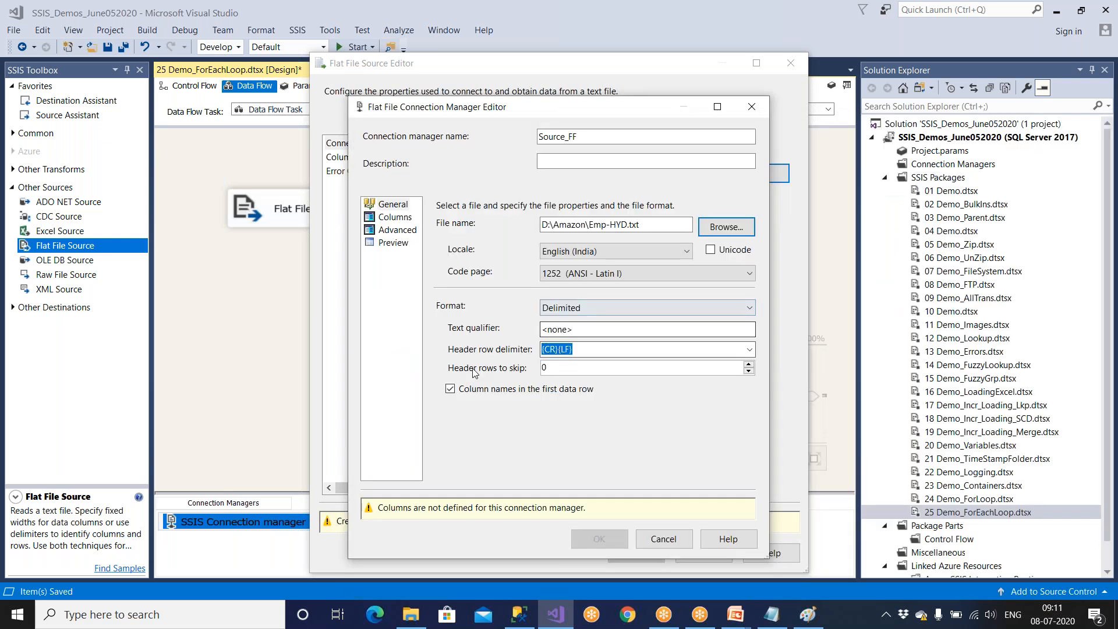
Preview the source file's rows, accept the connection manager and Flat File Source settings, and shift the source slightly on the canvas.
click(393, 243)
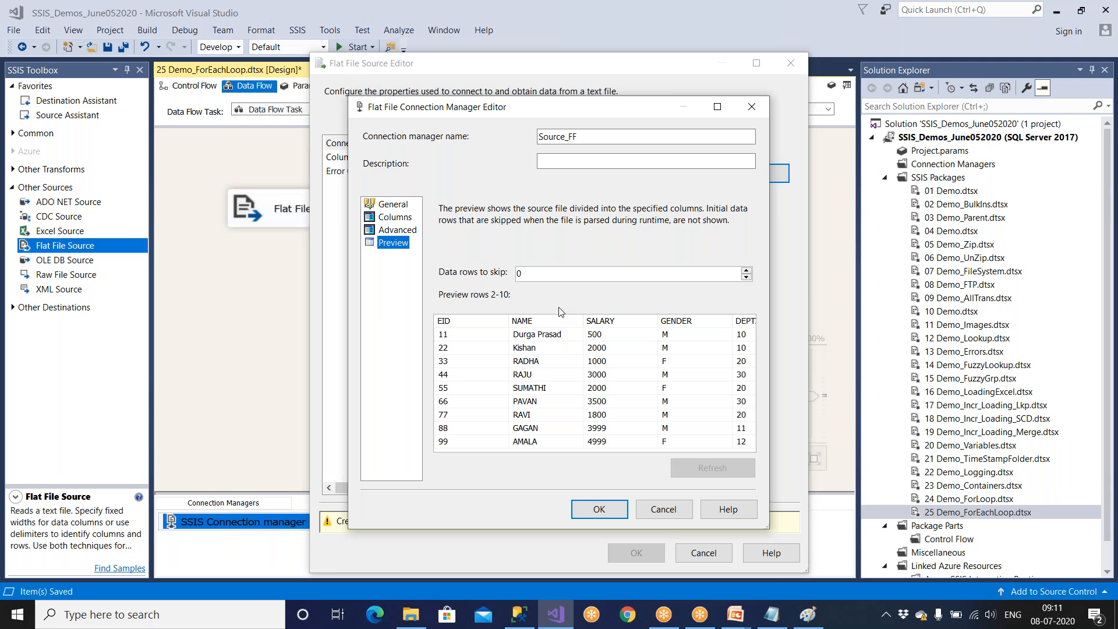
click(604, 512)
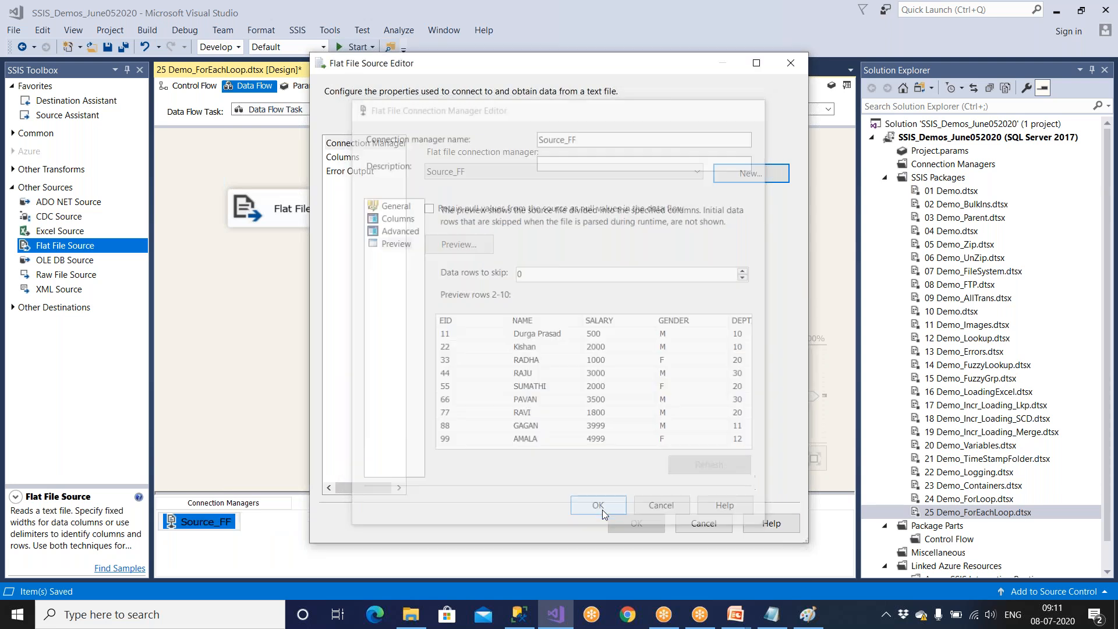
click(444, 246)
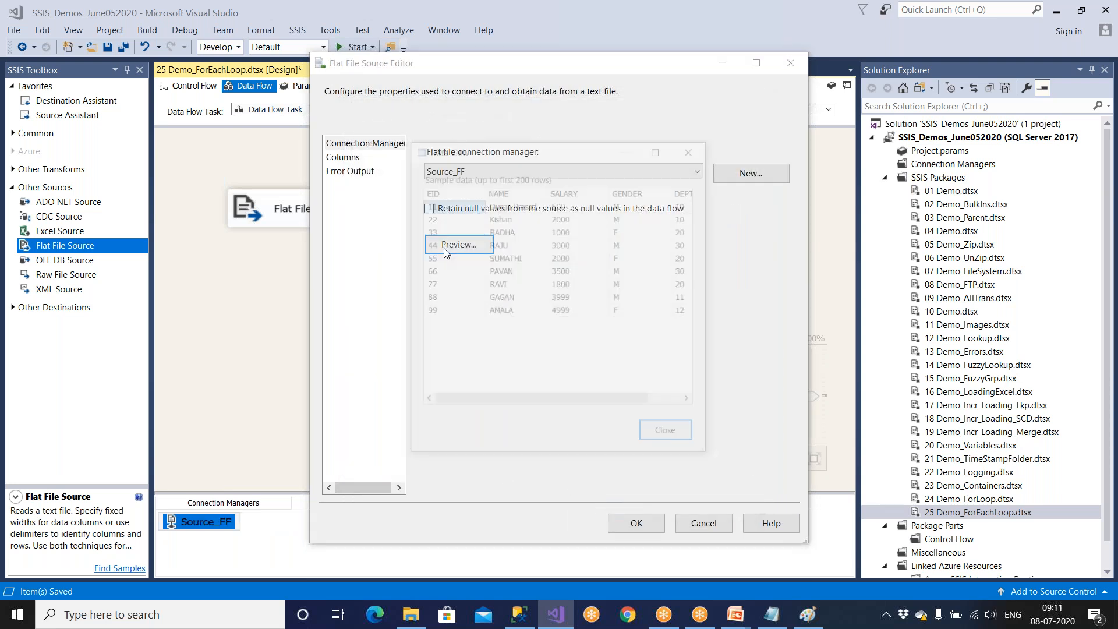
click(655, 436)
click(630, 515)
drag(332, 226, 352, 215)
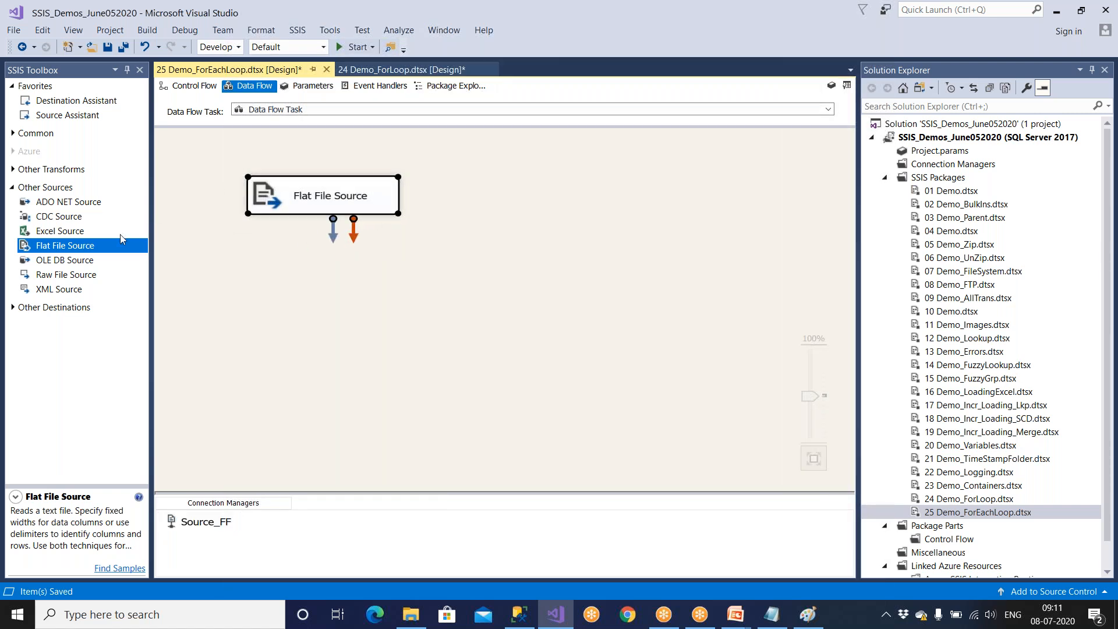
Add an OLE DB Destination below the Flat File Source and connect the source's data output to it.
click(12, 188)
click(13, 205)
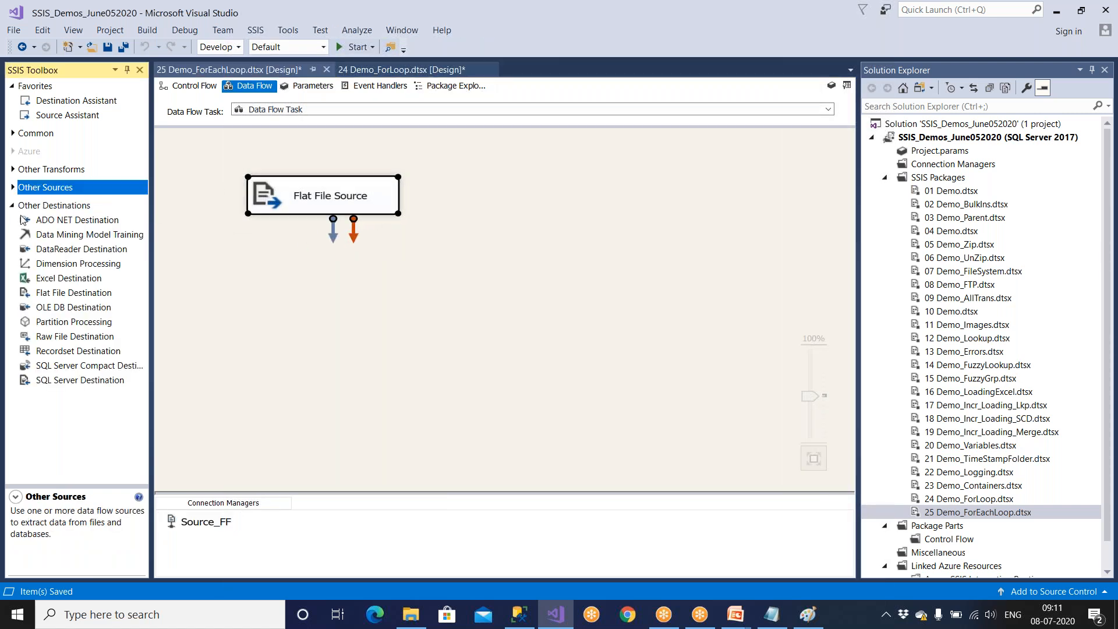
drag(74, 307, 353, 375)
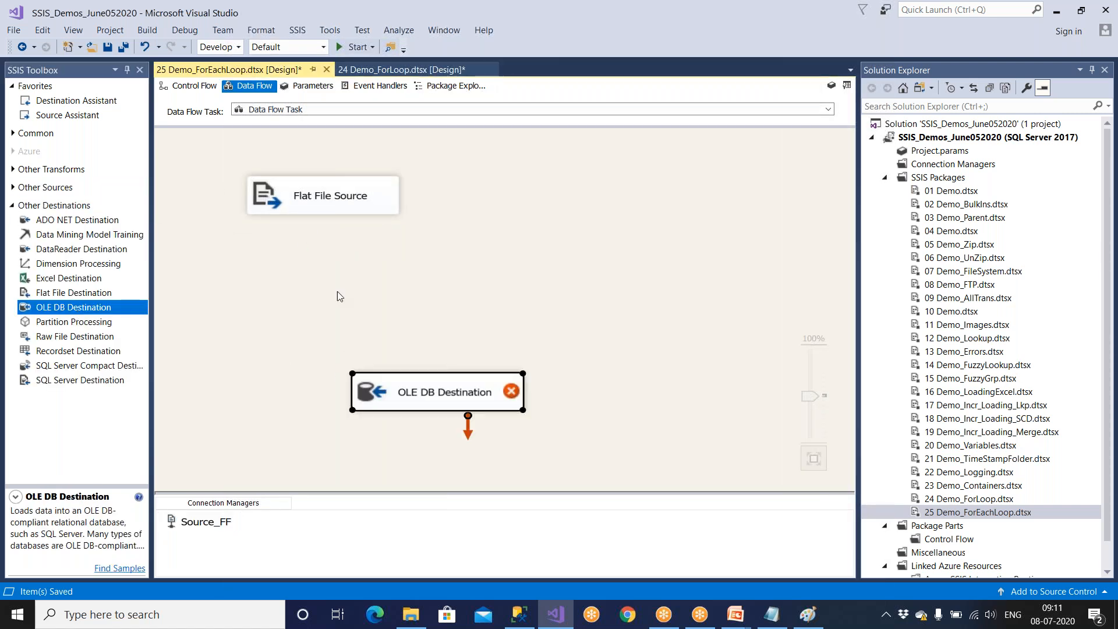
click(342, 212)
drag(336, 249, 431, 392)
Assign the LocalHost.Stage_Company connection to the OLE DB Destination and set its data access mode to Table or view - fast load.
click(504, 402)
double_click(504, 401)
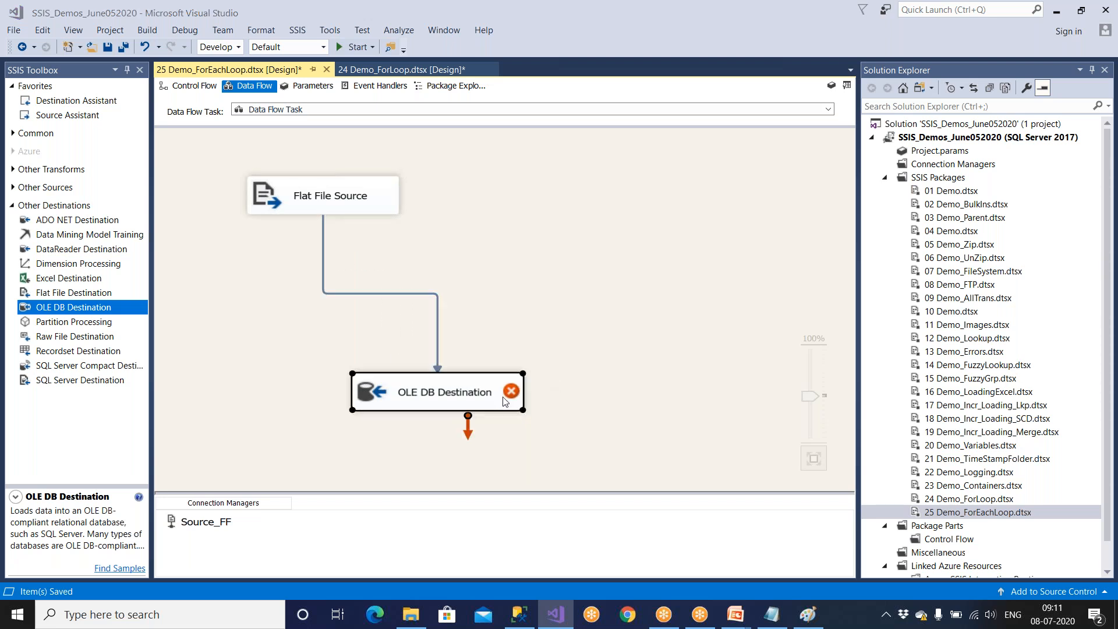
click(757, 221)
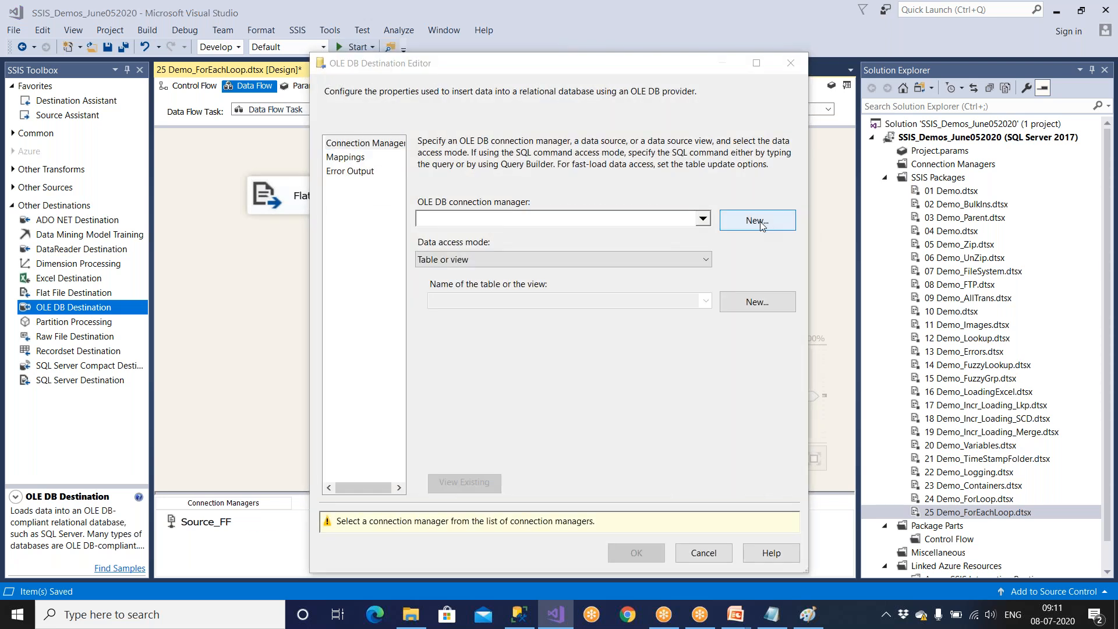
click(638, 476)
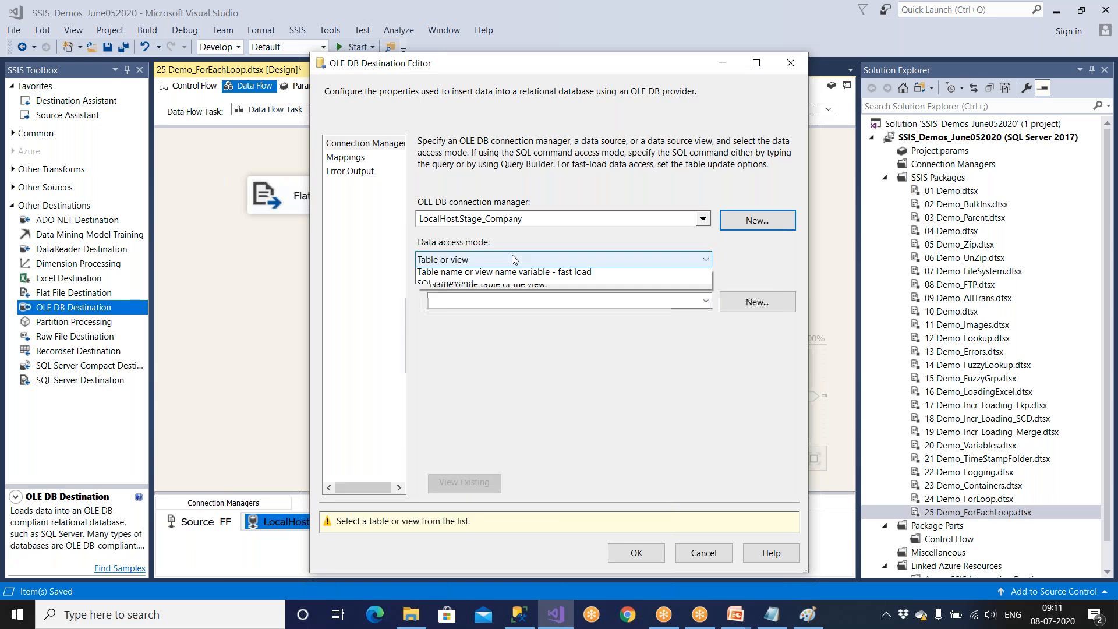
click(512, 259)
click(512, 283)
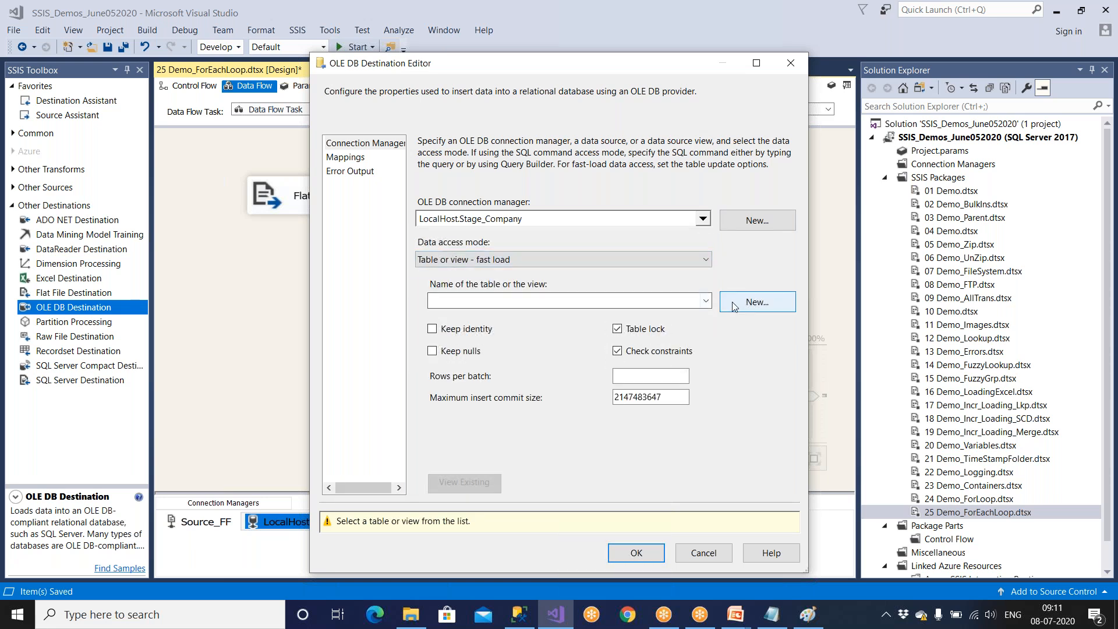
Create a destination table named Emp_ForEach_Dest with the proposed EID, NAME, SALARY, GENDER and DEPTID columns.
click(731, 302)
drag(479, 202, 555, 203)
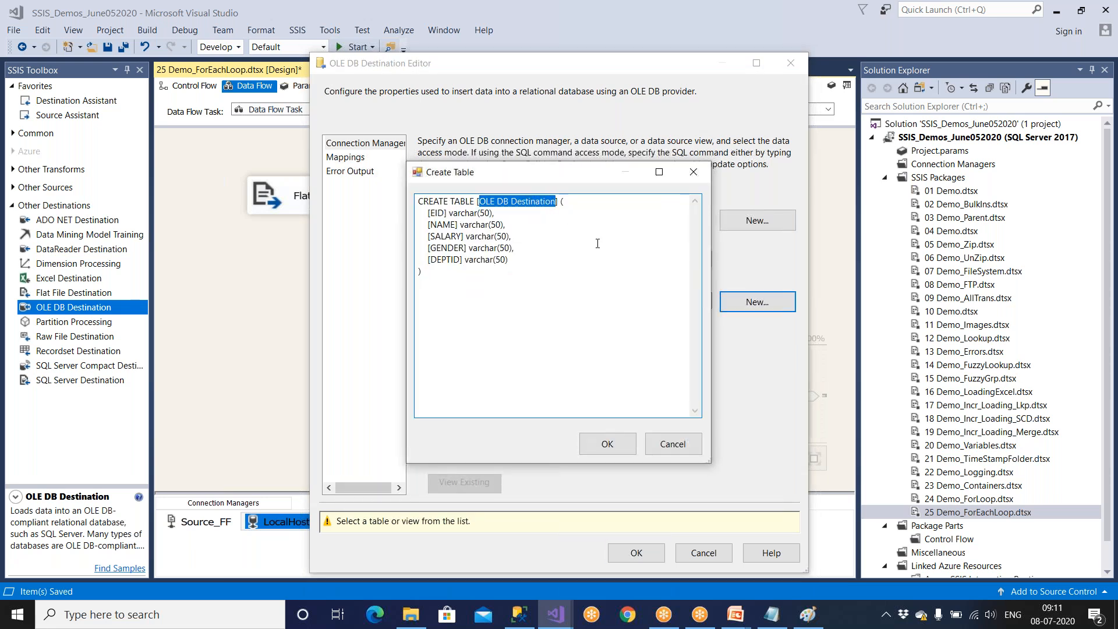
text(Emp_ForEach_)
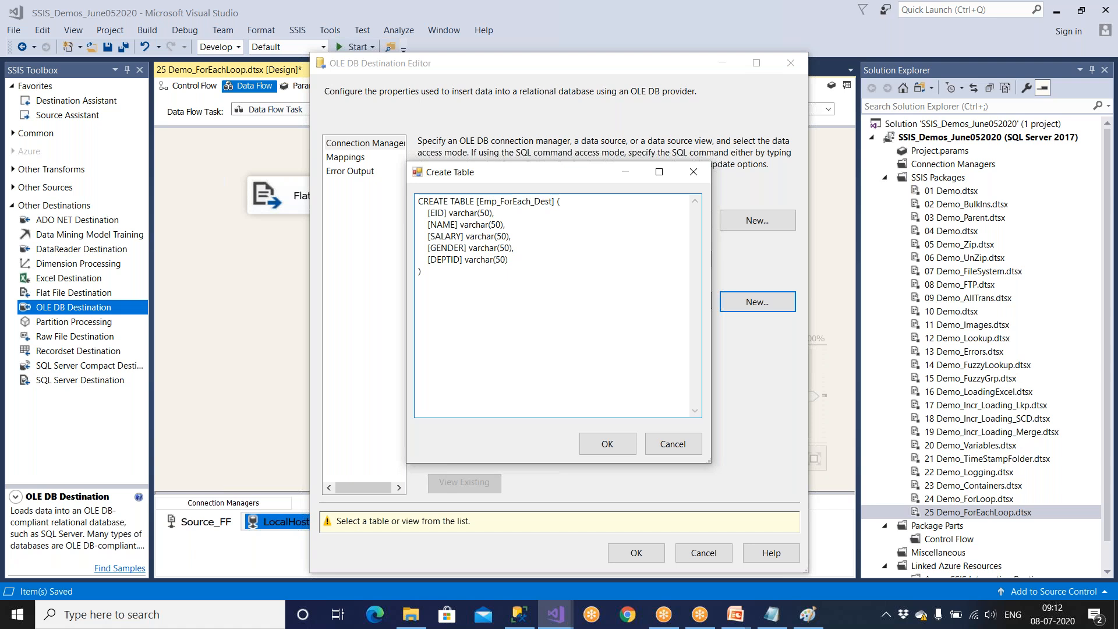
drag(552, 201, 484, 201)
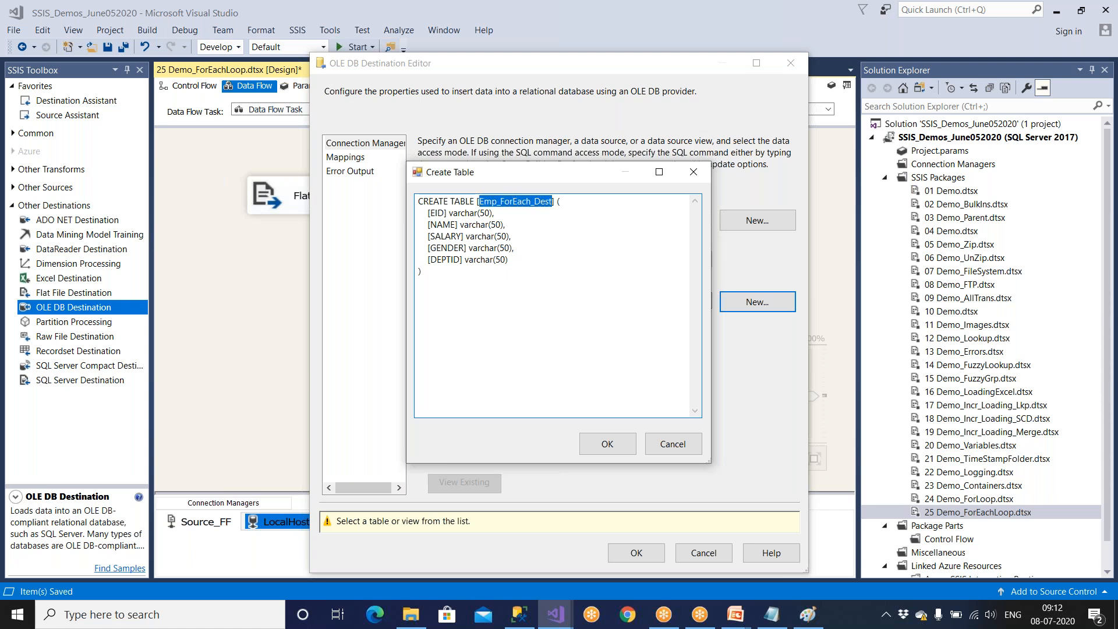
click(597, 437)
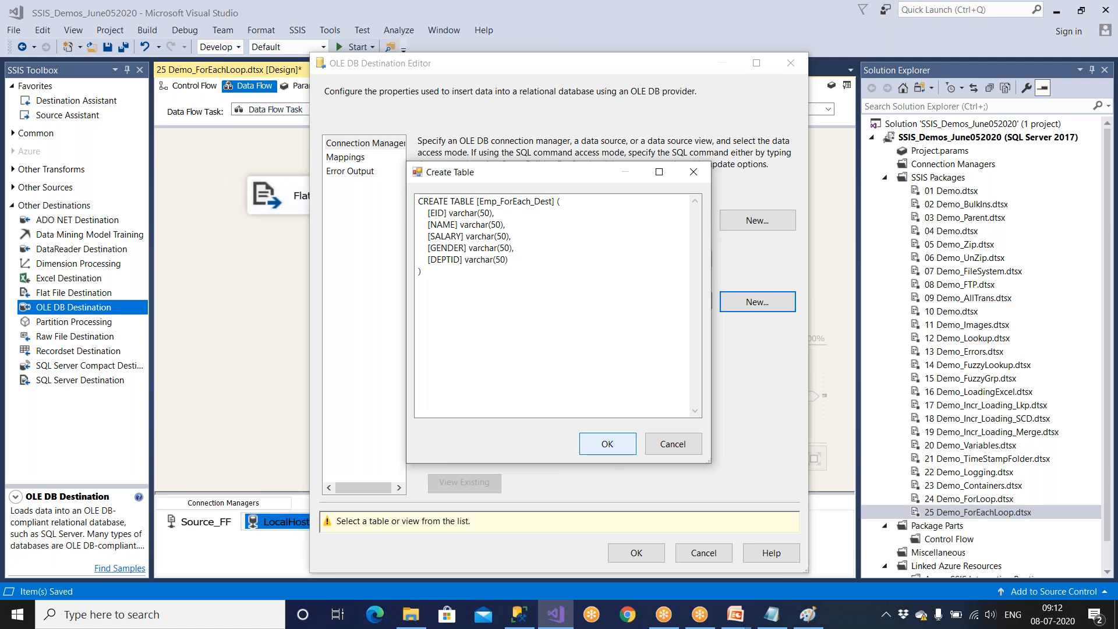
Apply the column mappings to the OLE DB Destination, accept its settings and save the package.
click(349, 159)
click(633, 522)
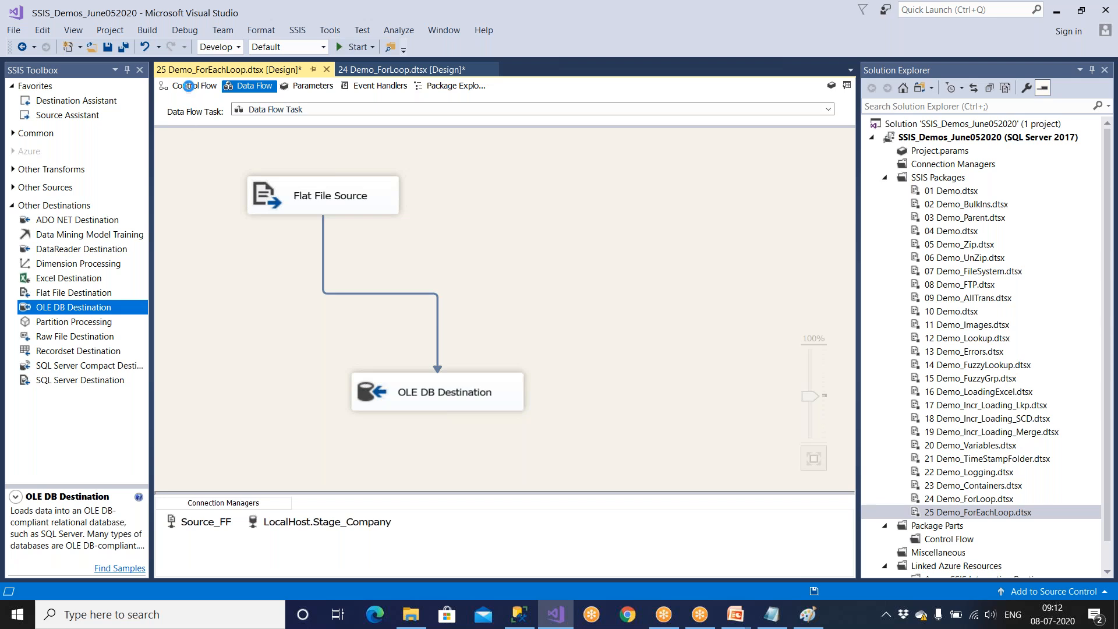
key(ctrl+s)
Return to the control flow and review the Foreach Loop Container's variable mappings.
click(188, 86)
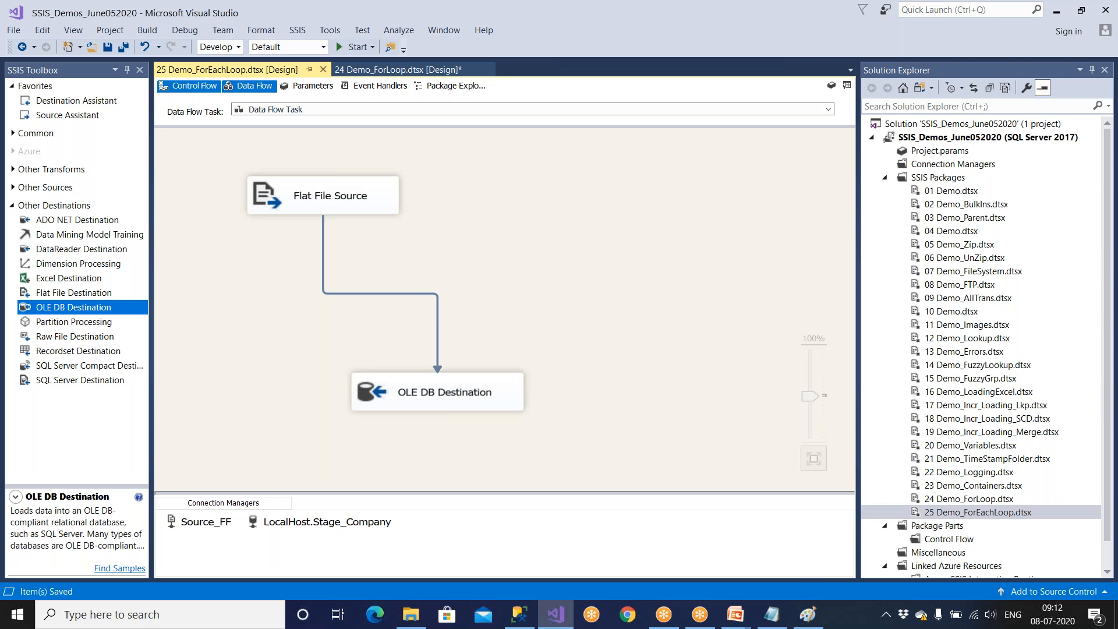
click(438, 200)
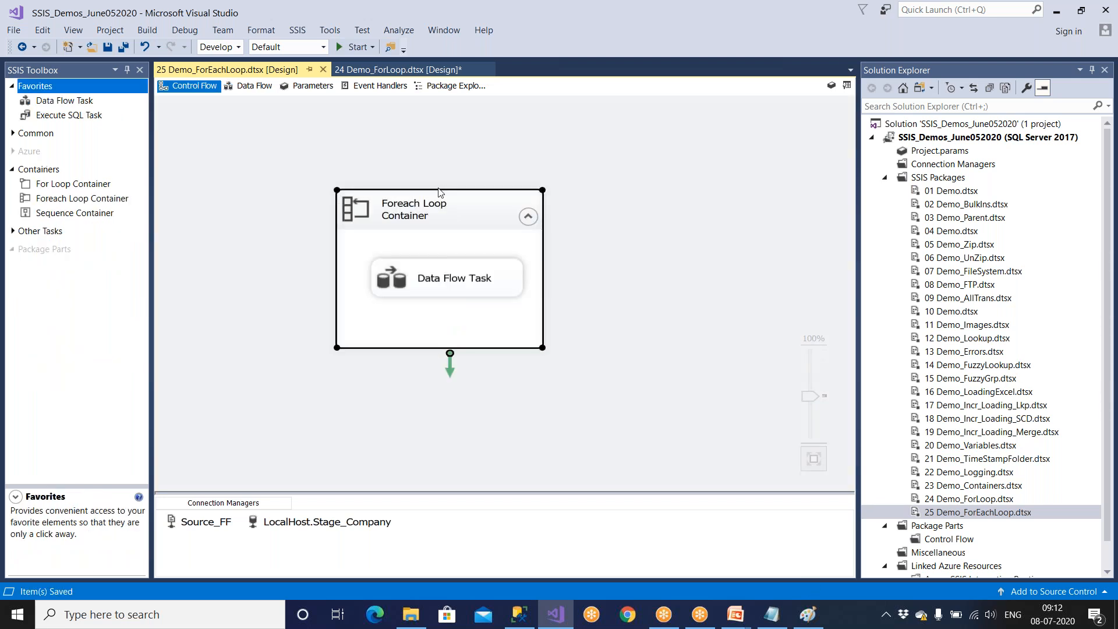
double_click(477, 225)
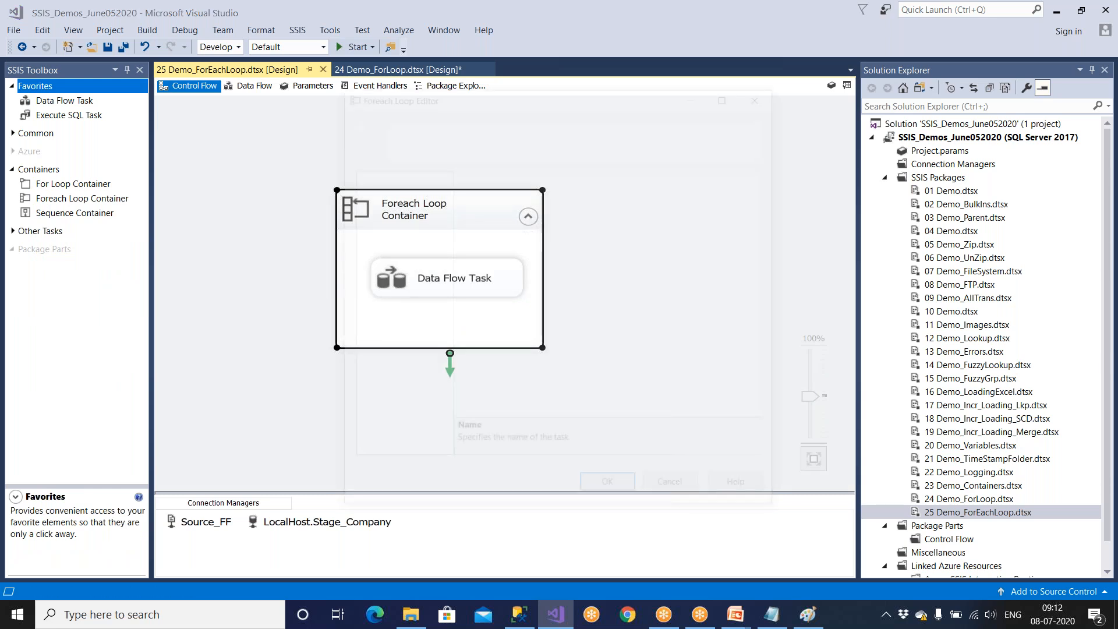
click(398, 201)
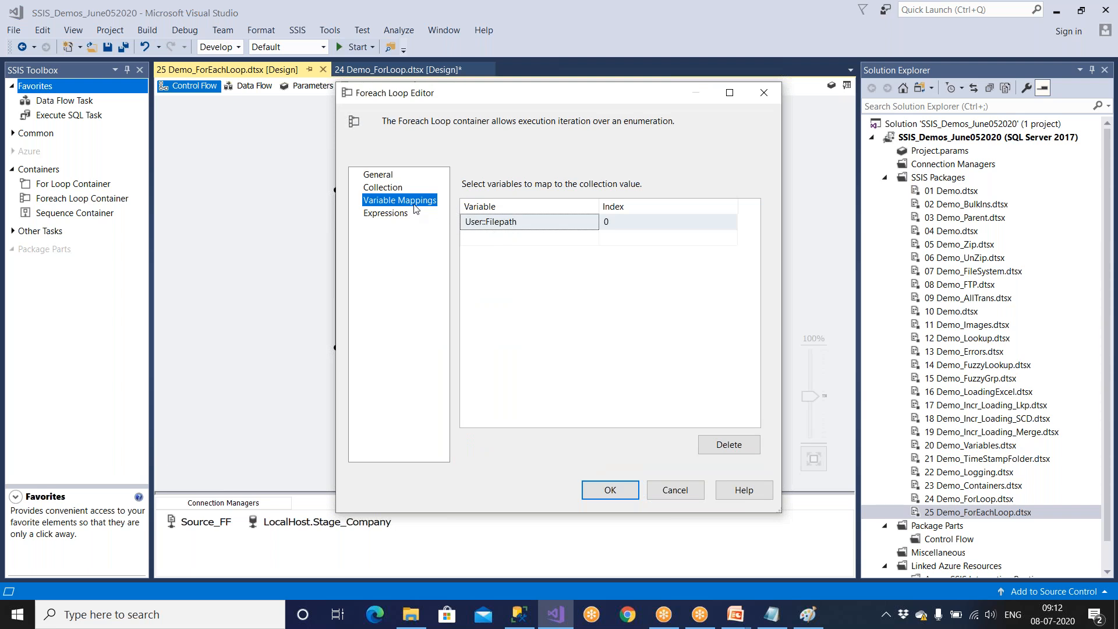
Switch to Paint, save the For Loop diagram as a PNG named Loop, and start a blank drawing.
click(807, 615)
scroll(618, 448, down, 1)
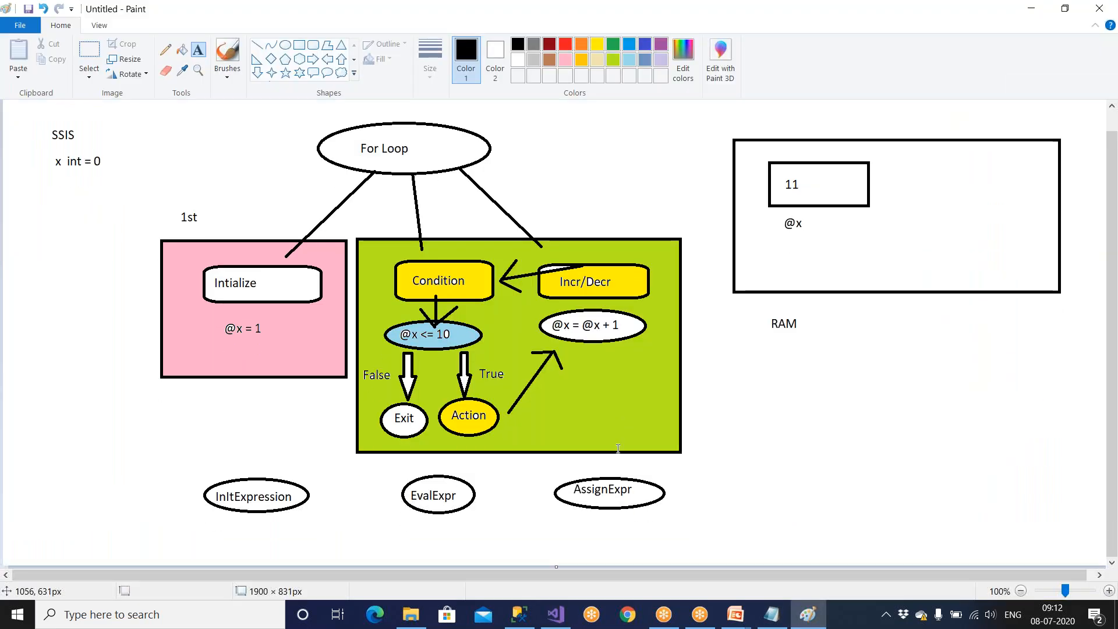
key(ctrl+s)
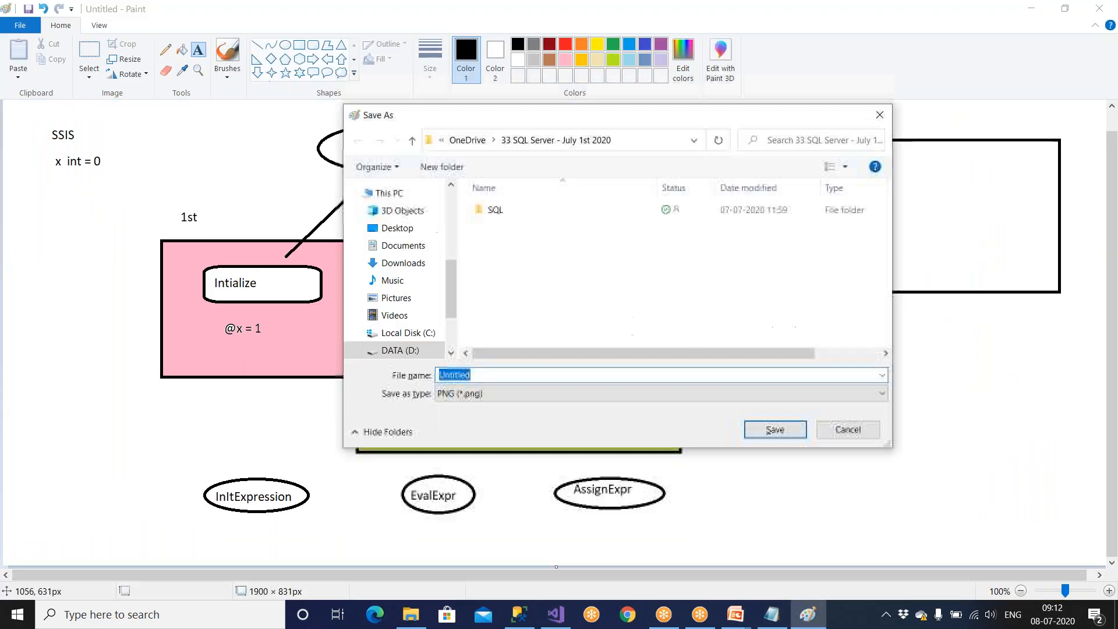
text(Lo)
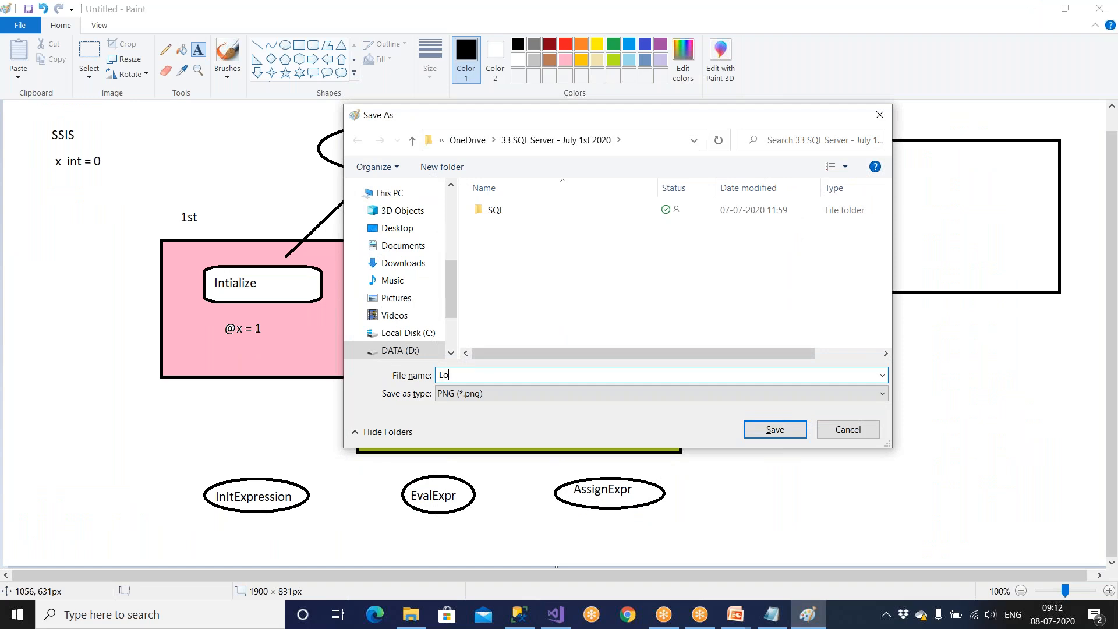
text(op)
key(Return)
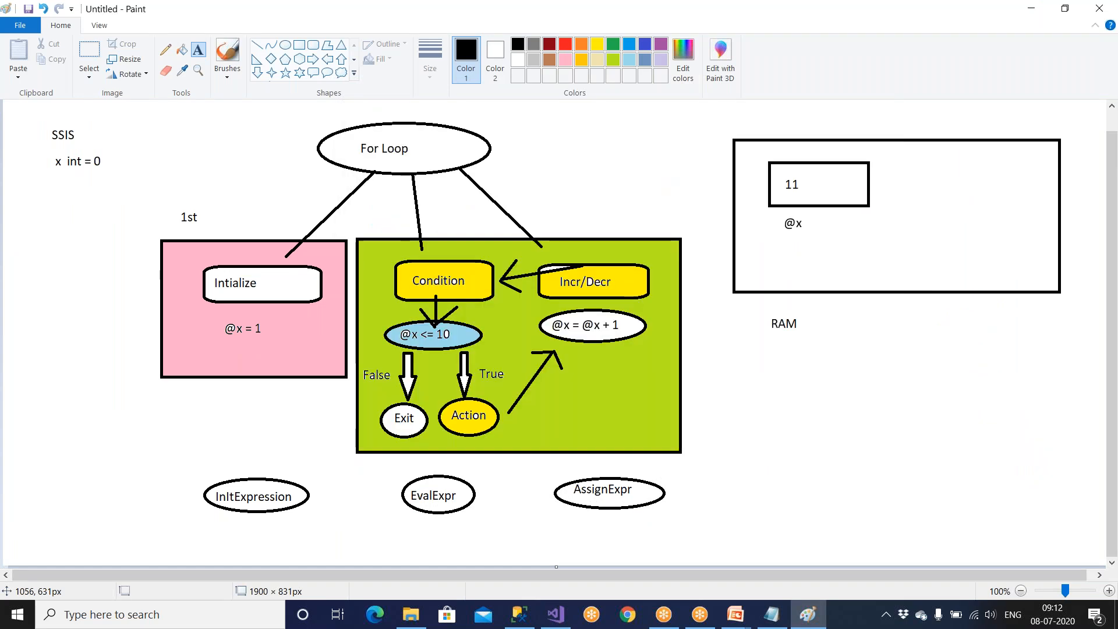
key(ctrl+n)
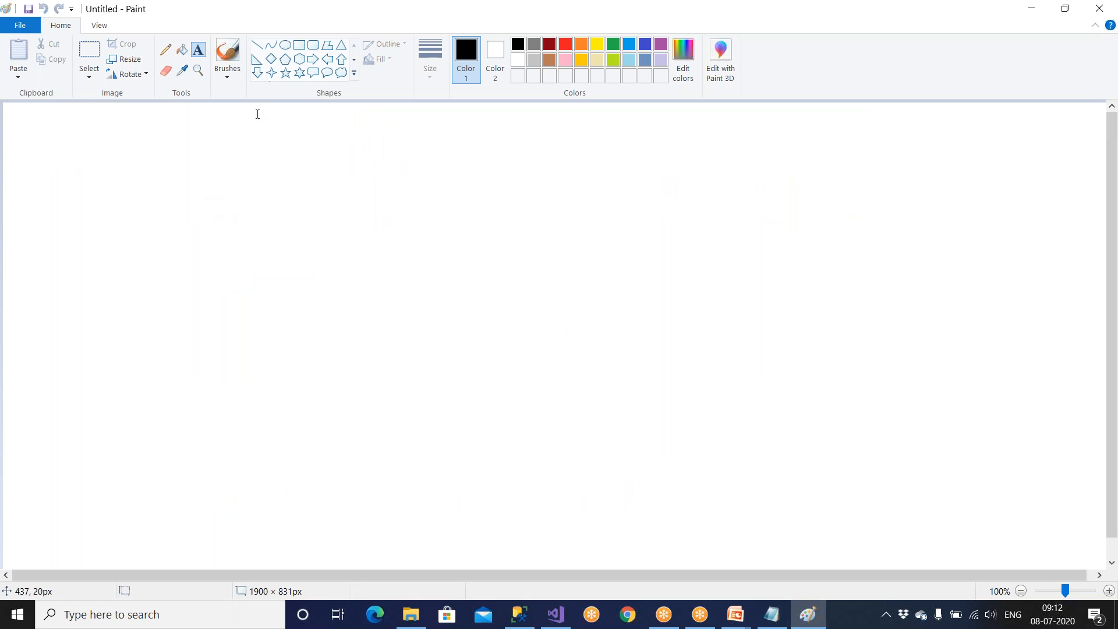
Draw two large rectangles side by side and a horizontal line across the right one to form a header strip.
click(299, 45)
drag(114, 198, 320, 454)
drag(470, 199, 718, 428)
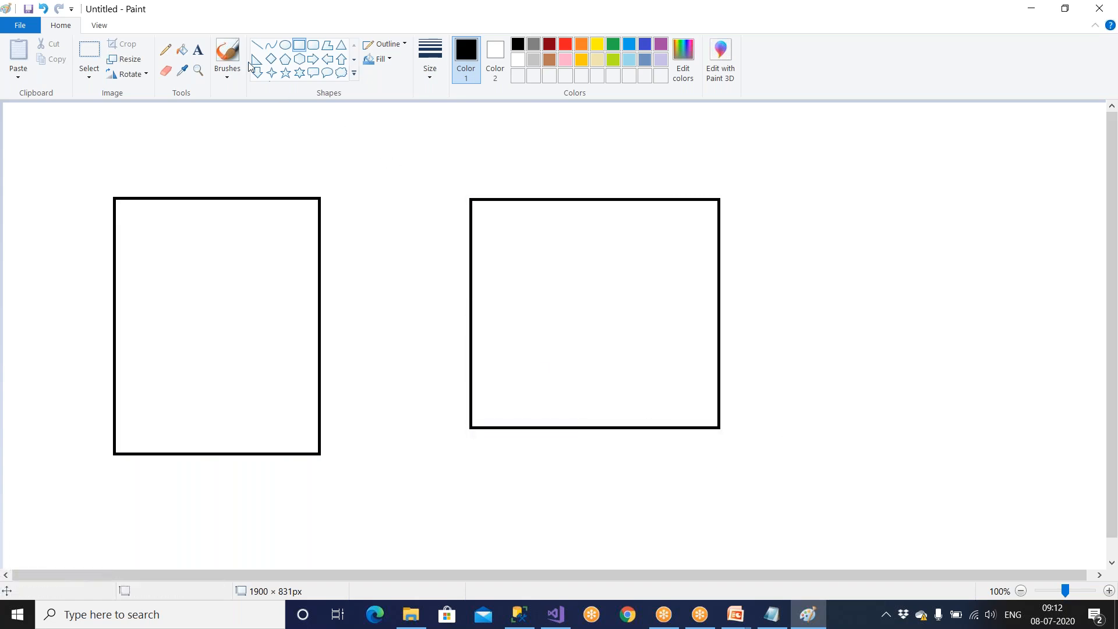
click(257, 44)
drag(470, 233, 720, 235)
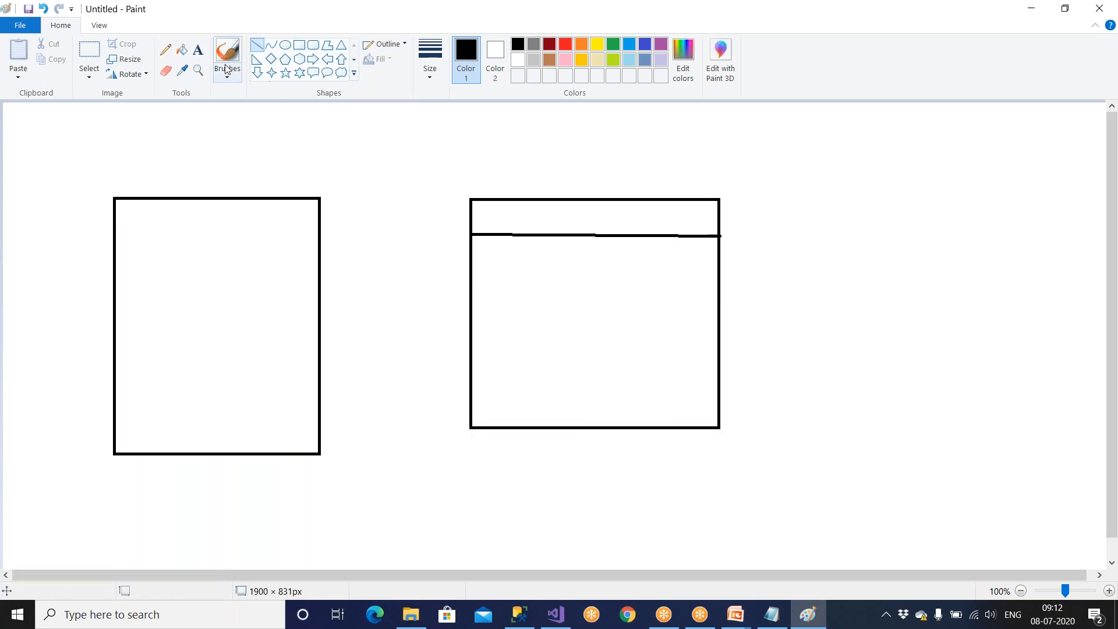
Label the right rectangle's header strip with the text ForEachLoop.
click(198, 50)
click(494, 218)
text(ForEachLoop)
click(408, 325)
Add the text D:\Amazon beneath the left rectangle to label it as the source folder.
click(152, 468)
text(D:\Amazo)
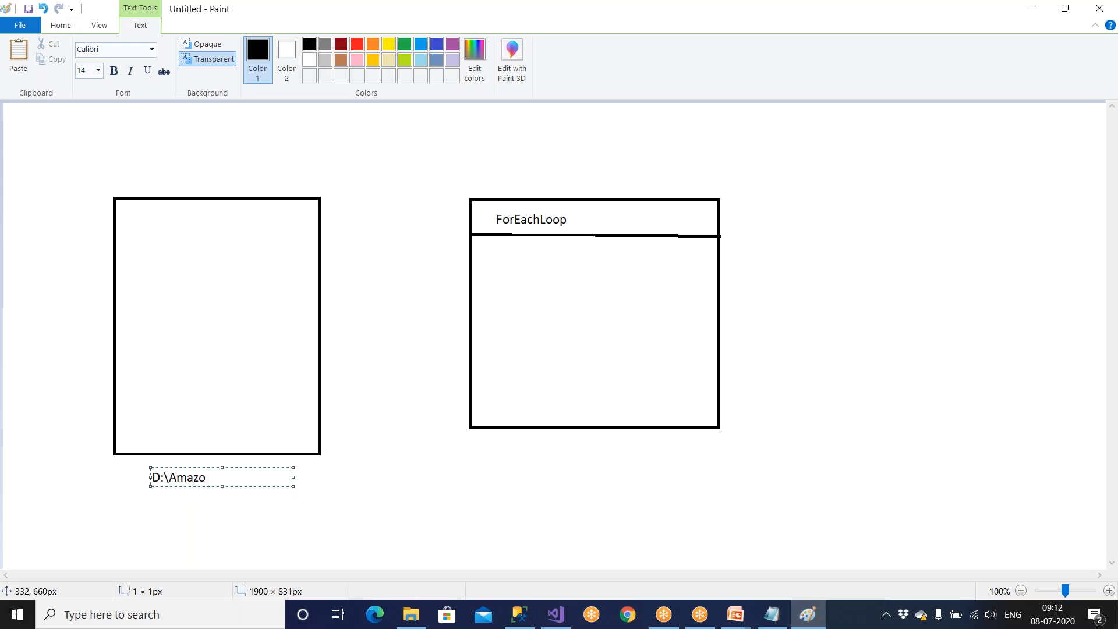
click(362, 240)
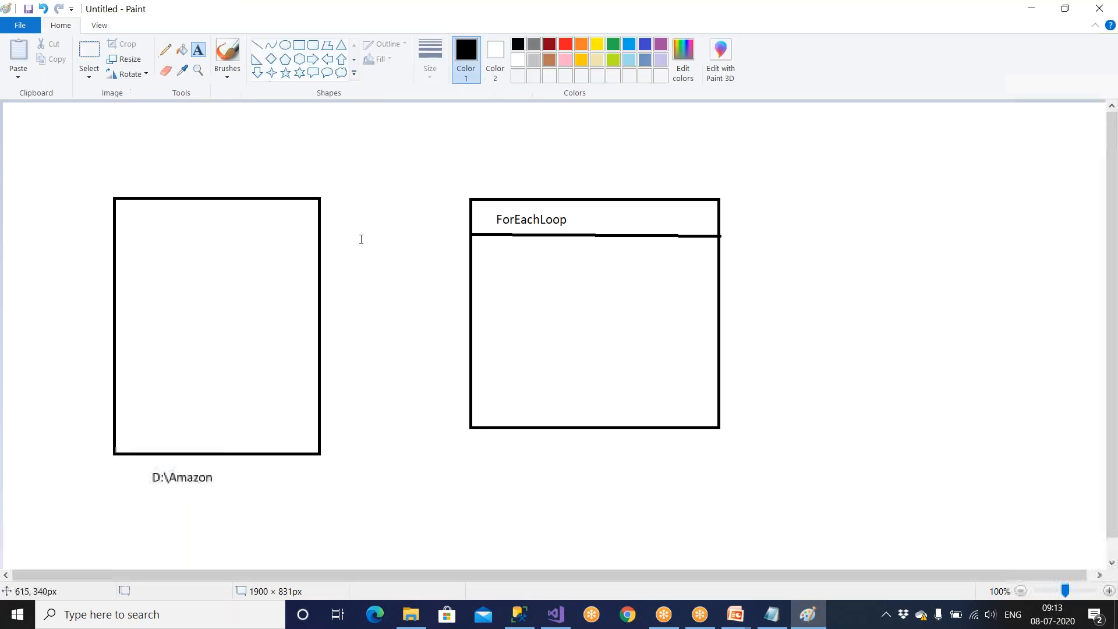
Draw a left-pointing arrow from the ForEachLoop box to the folder box and stack three small squares inside the folder box.
click(327, 59)
drag(335, 210, 453, 237)
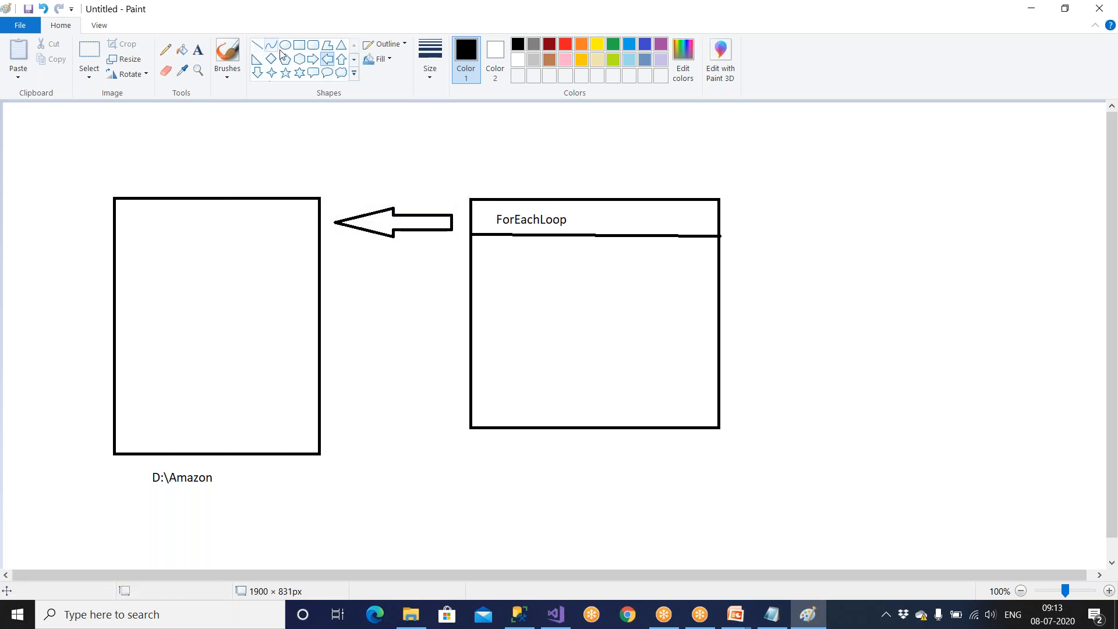
click(299, 45)
mouse_move(151, 226)
mouse_down()
mouse_move(192, 260)
mouse_move(191, 321)
mouse_move(172, 367)
mouse_move(193, 383)
mouse_up()
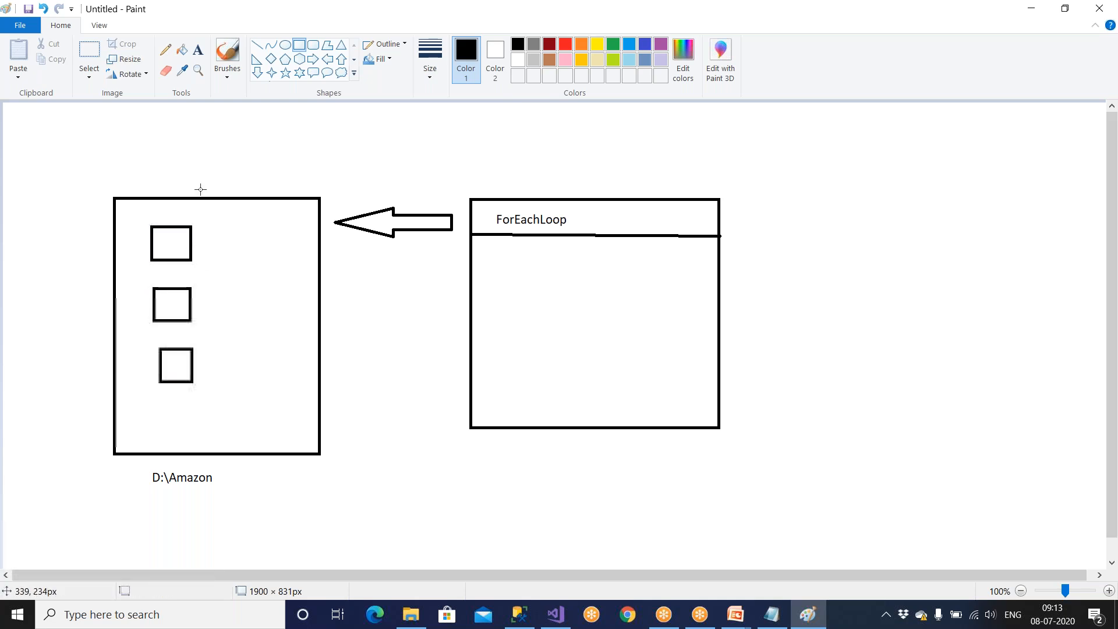
Label the uppermost small square Emp_US.txt and copy that label text for reuse.
click(198, 49)
click(198, 228)
text(Emp_U)
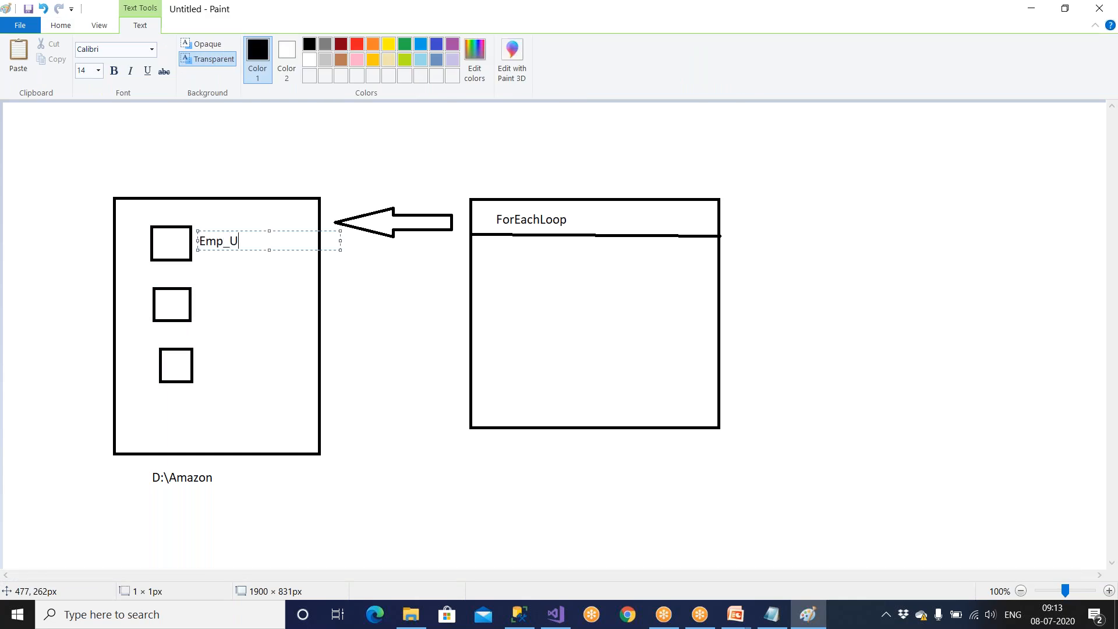
key(shift+Left)
key(shift+Left)
key(shift+Left)
key(shift+Left)
key(shift+Left)
key(shift+Left)
key(shift+Left)
key(shift+Left)
key(shift+Left)
key(shift+Left)
key(ctrl+c)
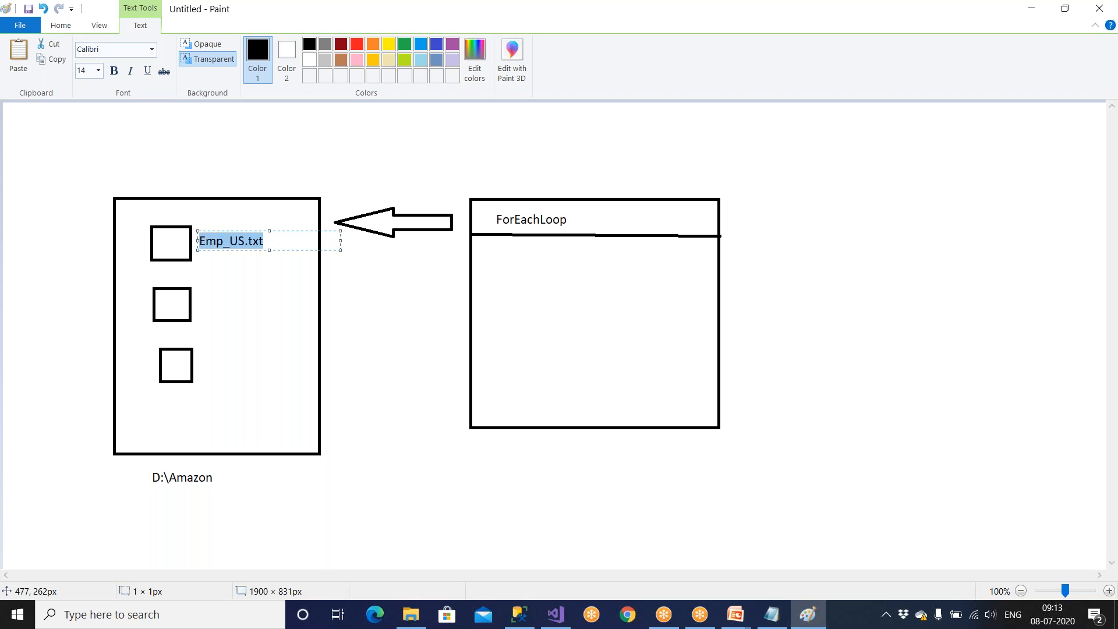
Label the middle small square Emp_Hyd.txt, reusing the copied file label.
click(204, 302)
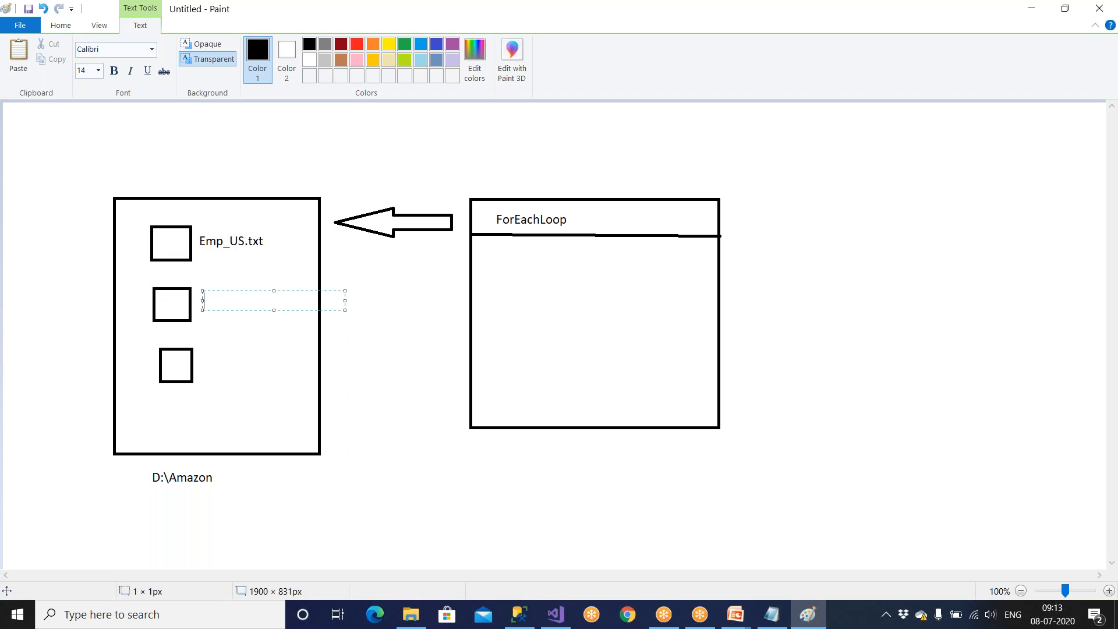
key(ctrl+v)
key(Left)
key(Left)
key(Left)
key(Left)
key(shift+Left)
key(shift+Left)
text(Hyd)
click(204, 363)
Label the lowest small square Emp_Pune.txt, reusing the copied file label.
click(204, 363)
key(ctrl+v)
key(Left)
key(Left)
key(Left)
key(shift+Left)
key(shift+Left)
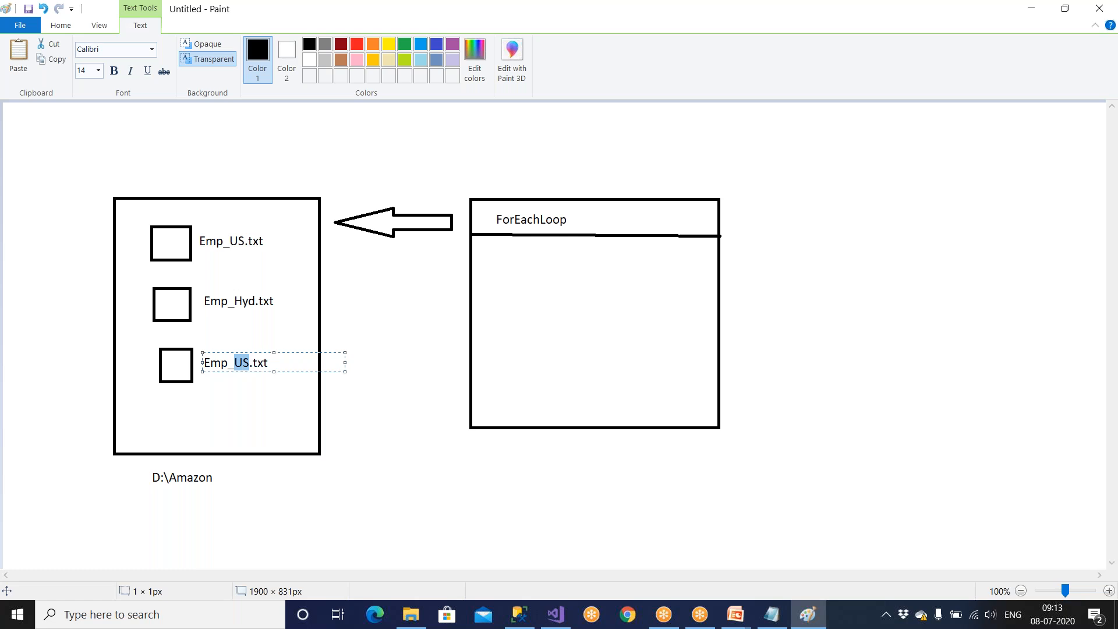
text(Pune)
click(251, 421)
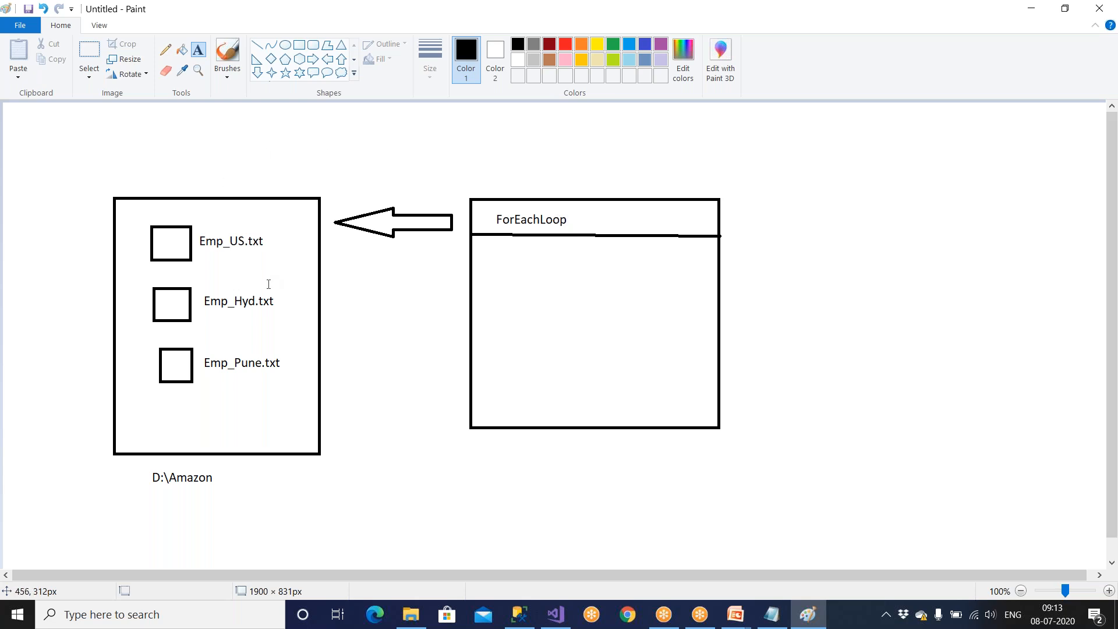
Draw a diagonal callout line from the ForEachLoop header and annotate it with the text Enum = ForEachFile Enum.
click(257, 45)
drag(586, 214, 624, 175)
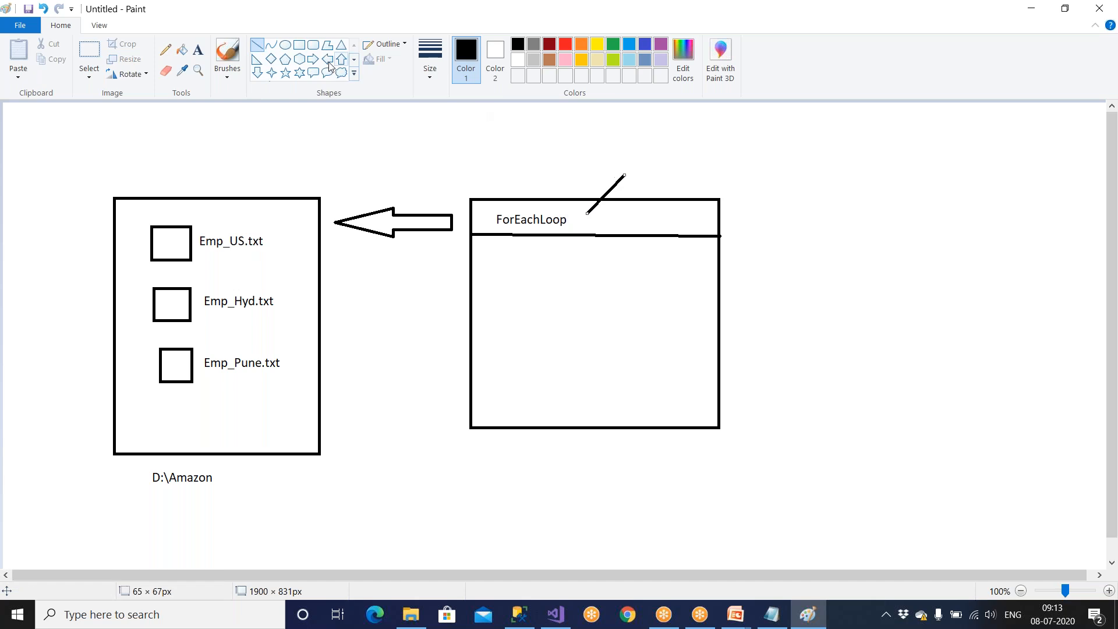
click(198, 49)
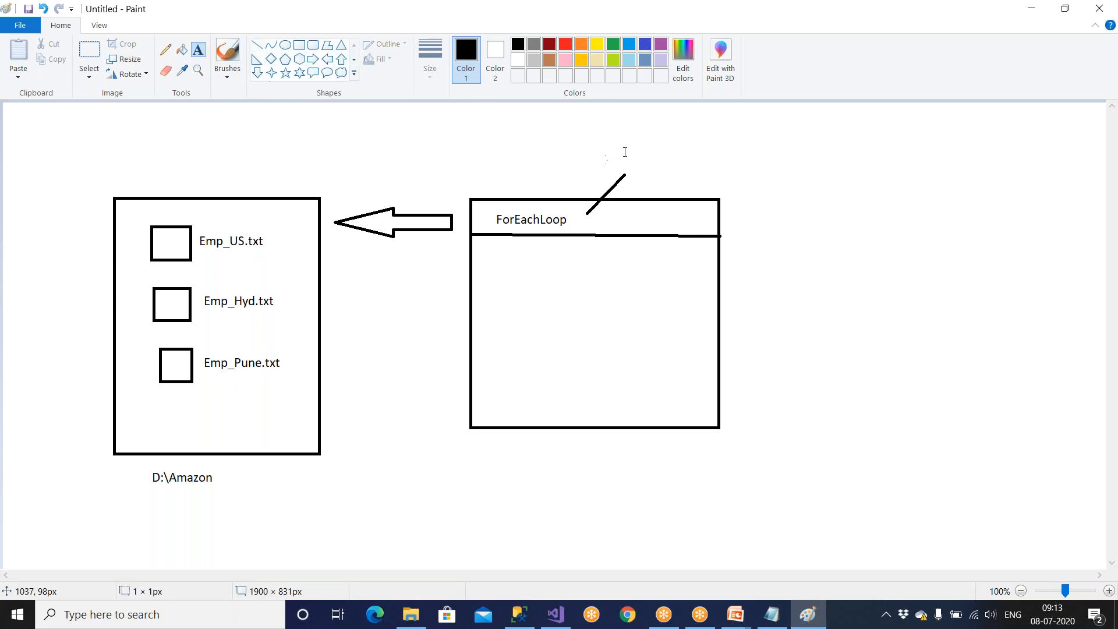
click(606, 150)
text(Enum)
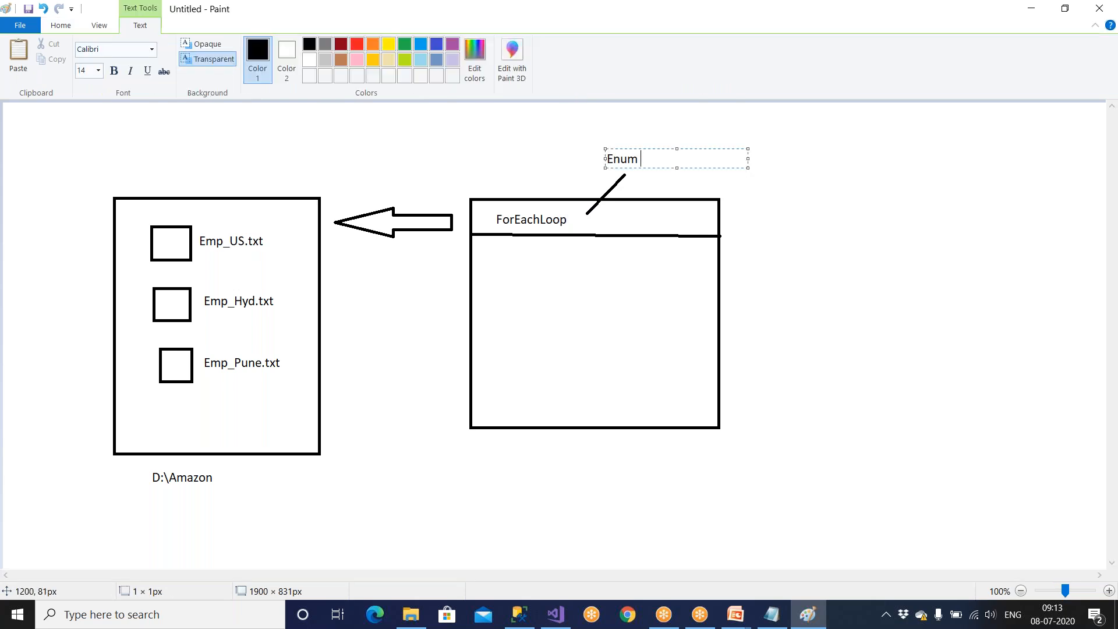
text( = ForEachFile Enum)
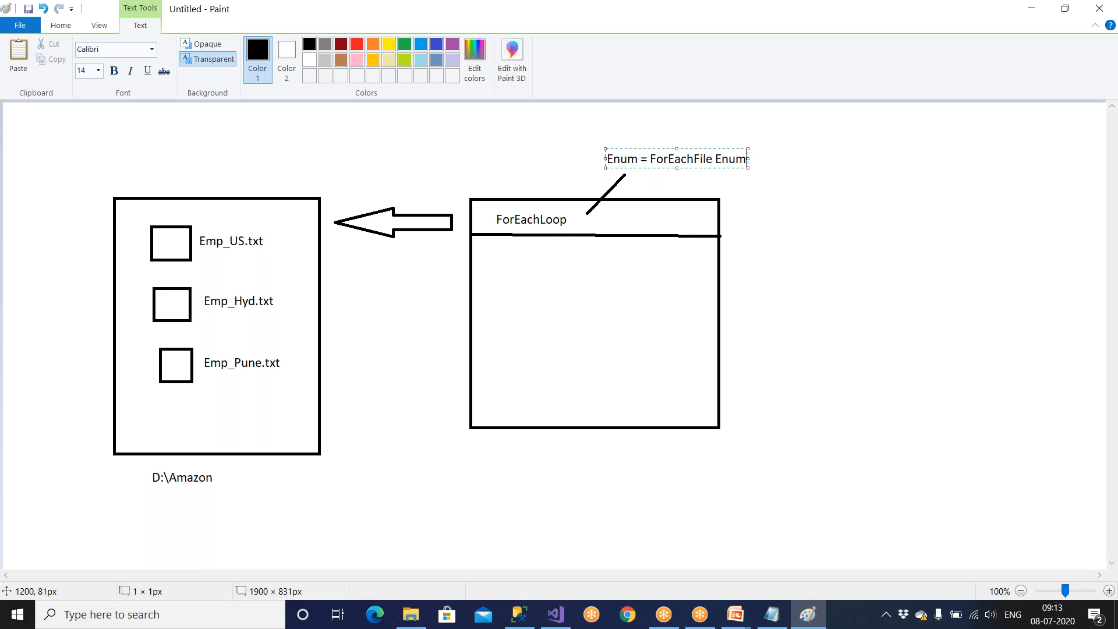
click(542, 187)
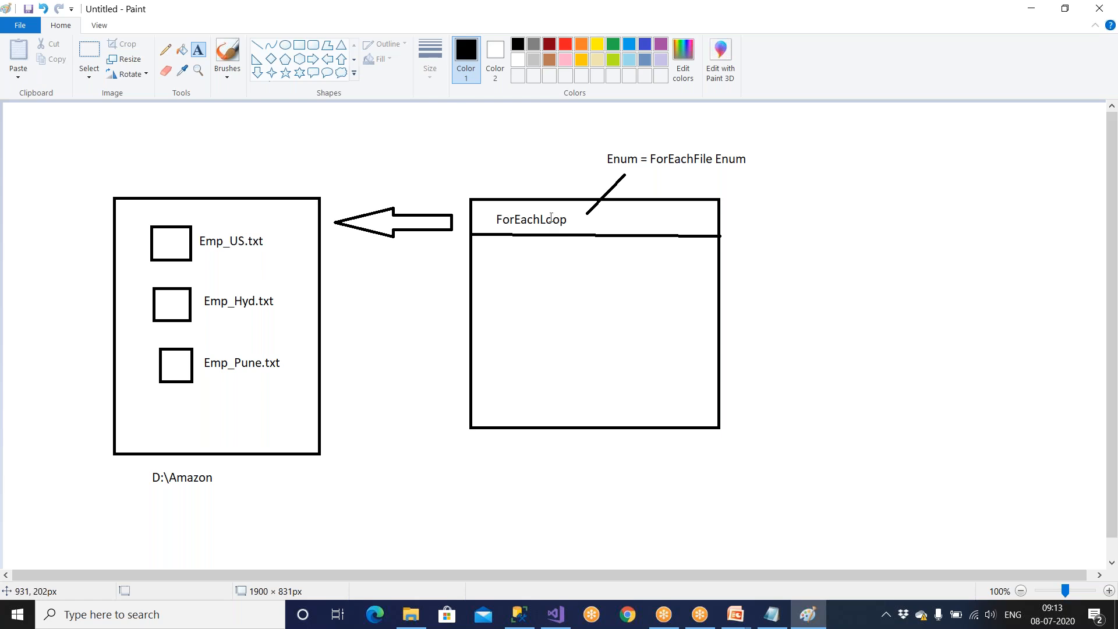
Draw a wide, flat rectangle to the right of the loop diagram and label it Filepath underneath.
click(299, 44)
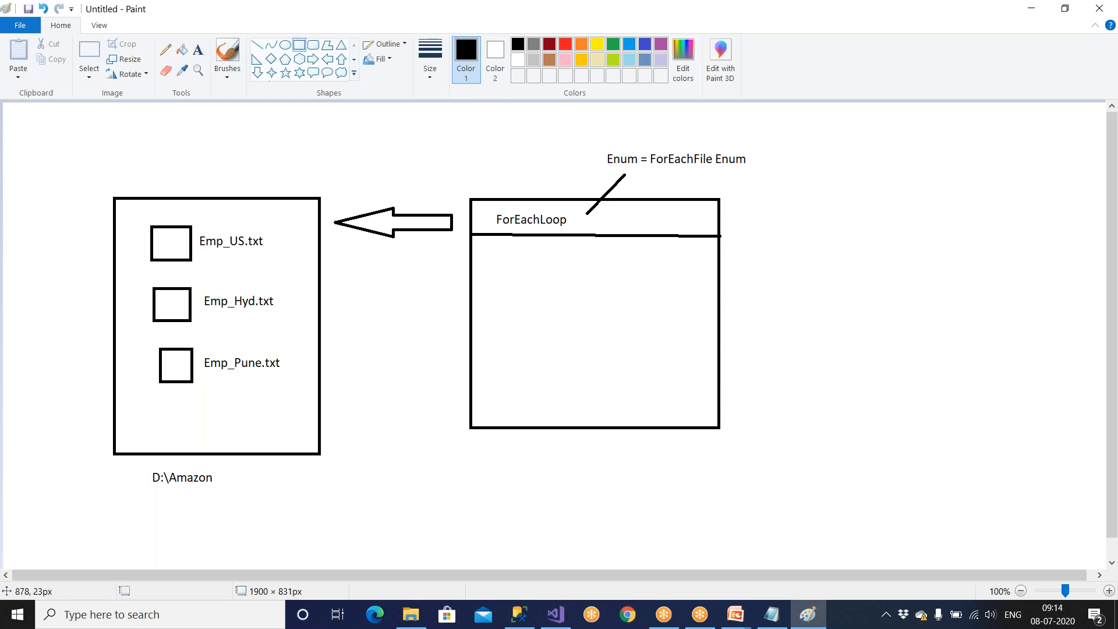
mouse_move(778, 170)
mouse_down()
mouse_move(796, 192)
mouse_move(1070, 212)
mouse_up()
click(1021, 260)
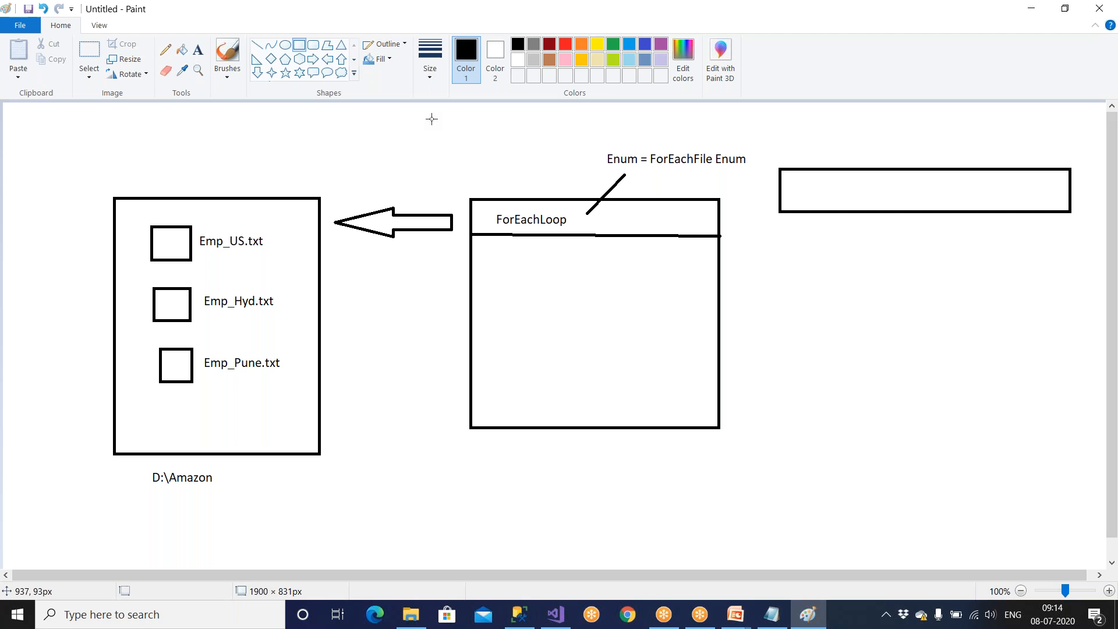
click(198, 50)
click(796, 228)
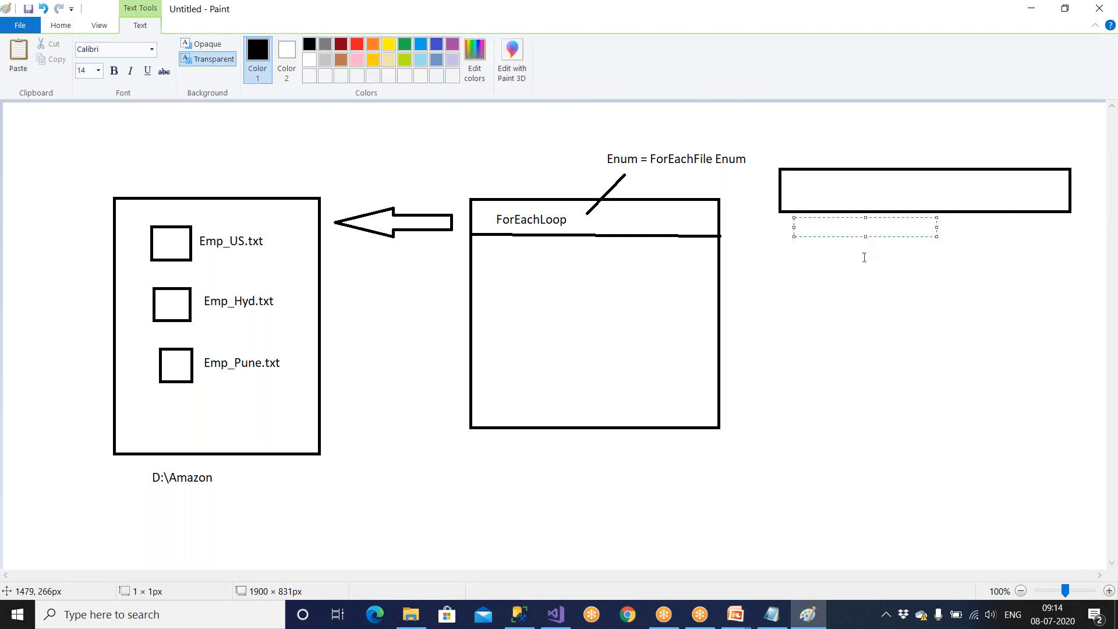
text(Filepath)
click(912, 316)
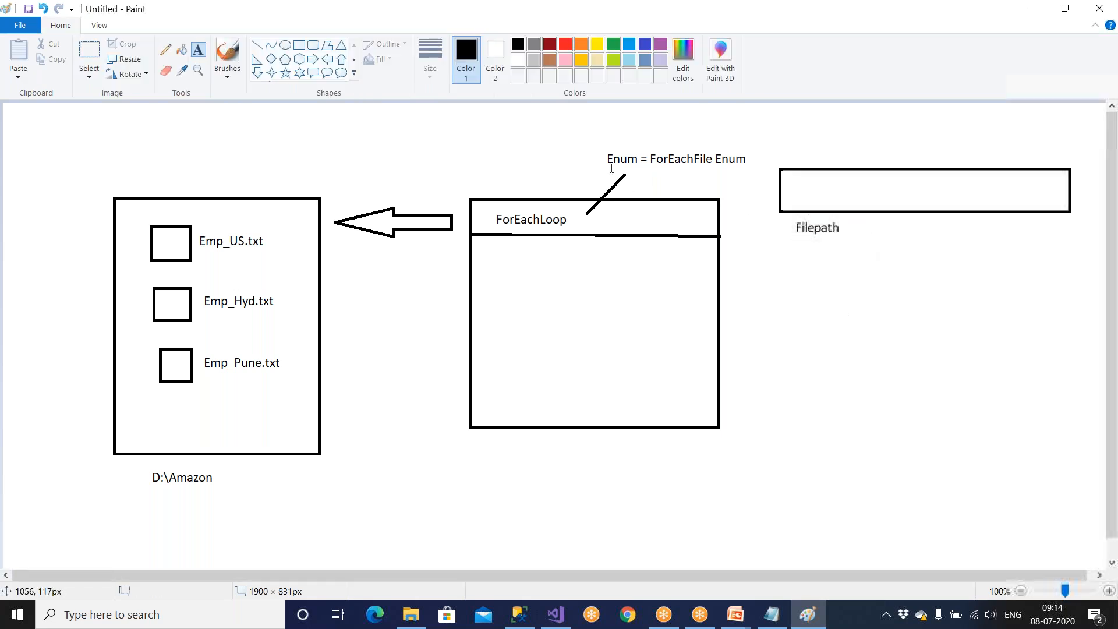
Draw a dashed line from the ForEachLoop header to Emp_US.txt and write D:\Amazon\Emp_US.txt inside the Filepath box.
click(257, 45)
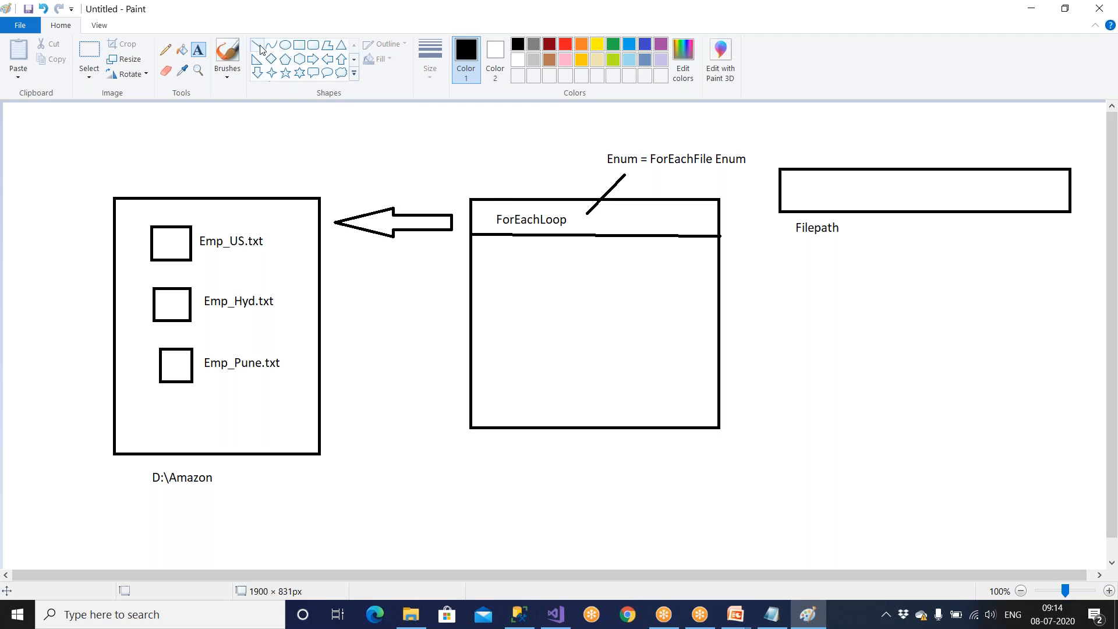
mouse_move(480, 210)
mouse_down()
mouse_move(375, 200)
mouse_move(210, 226)
mouse_up()
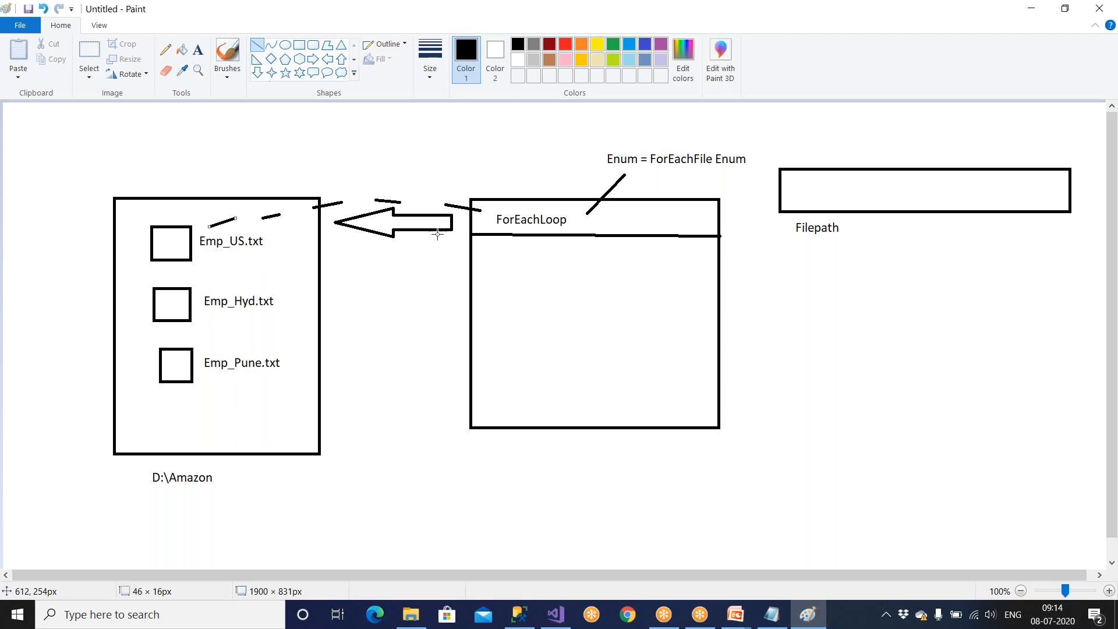
click(198, 50)
click(796, 185)
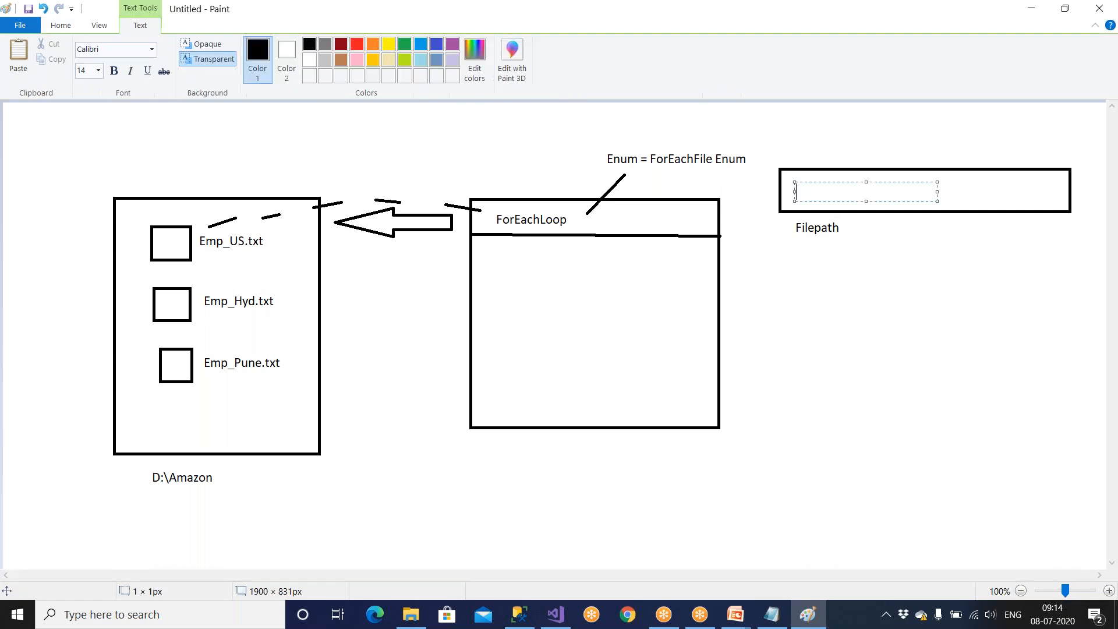
text(D:\Amazon\Emp_US.txt)
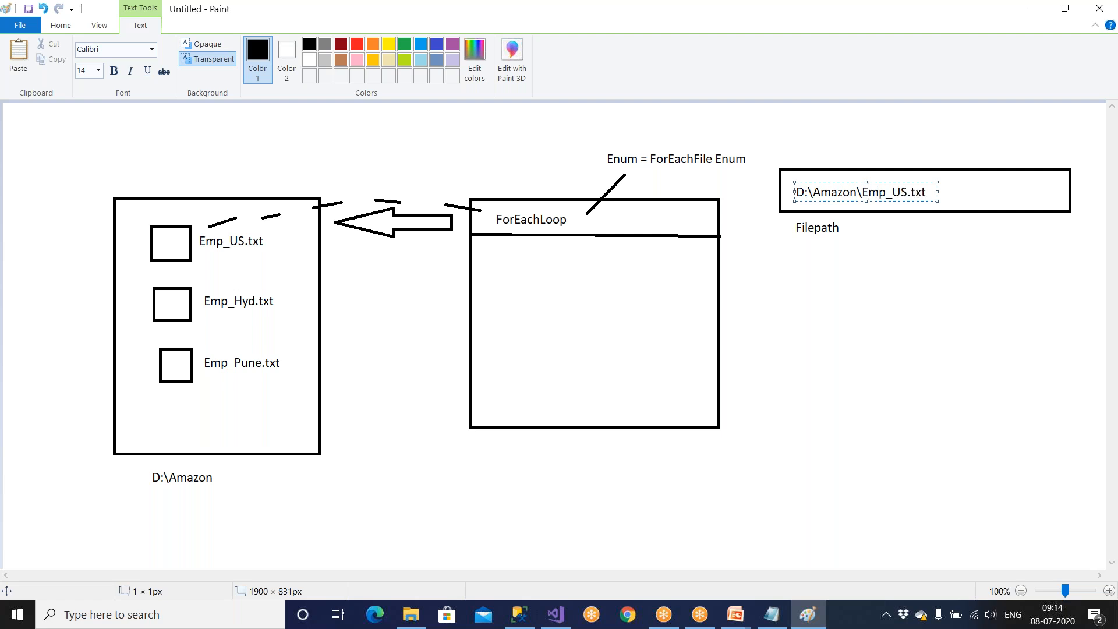
click(799, 276)
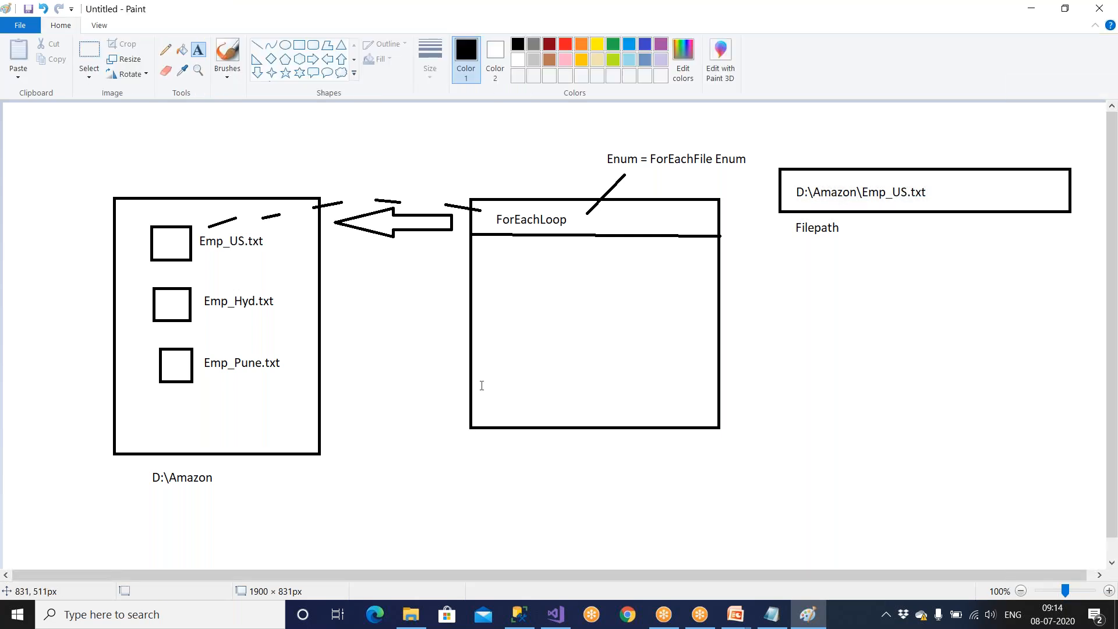
Add the text 1 Read the file above the arrow between the folder and the loop.
click(355, 166)
text(@)
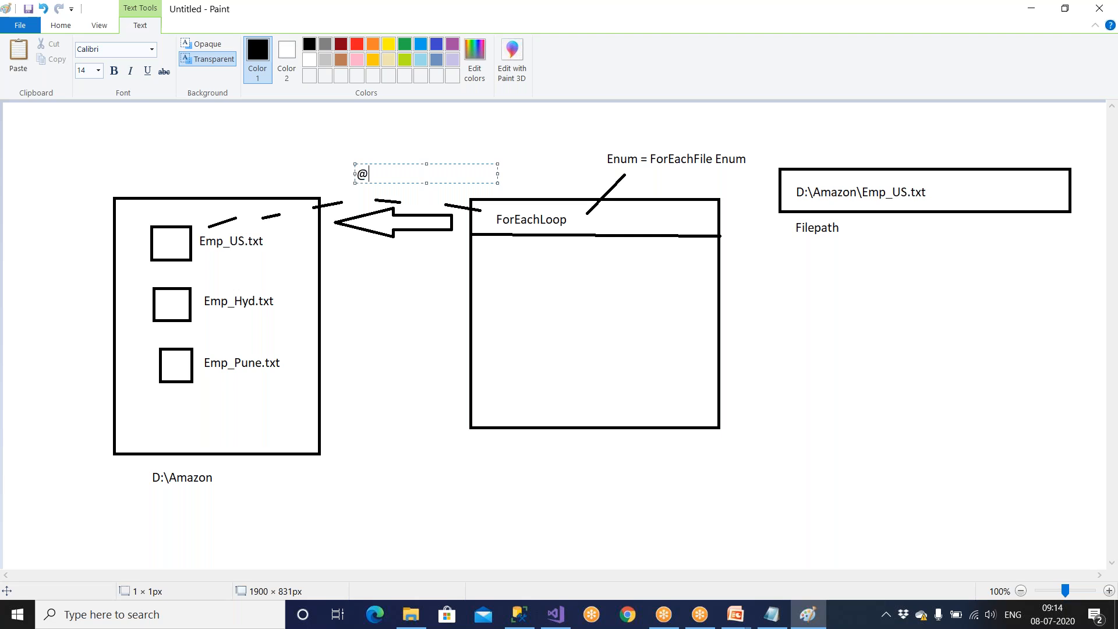
key(BackSpace)
text(1 Read the file)
click(798, 219)
Add the note 2) Store path in a varible beside the Filepath label.
click(856, 225)
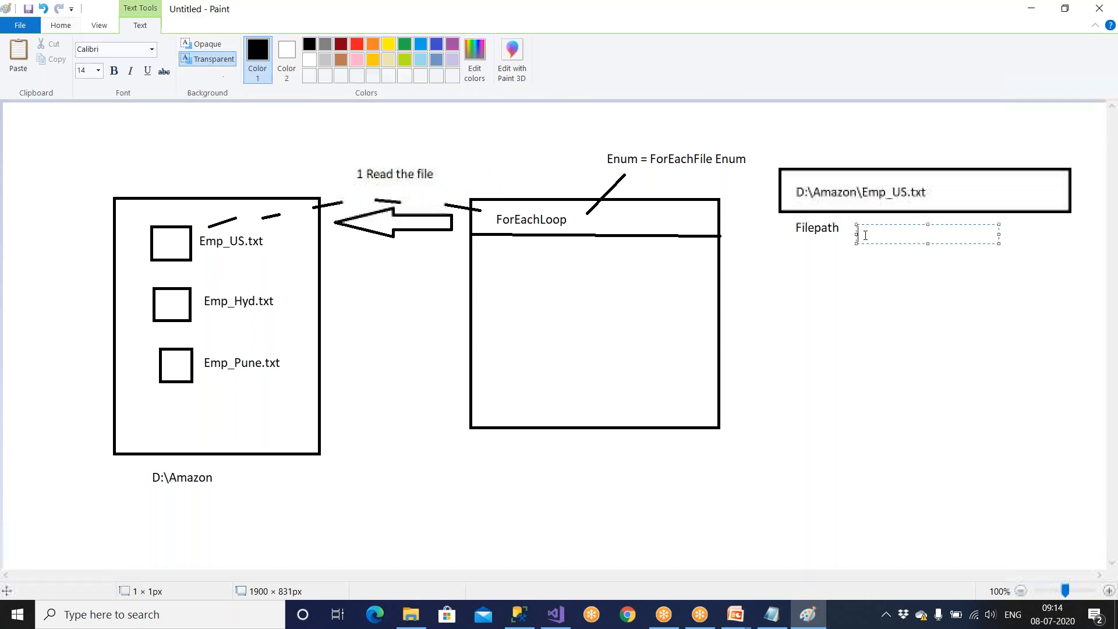
text(2) S)
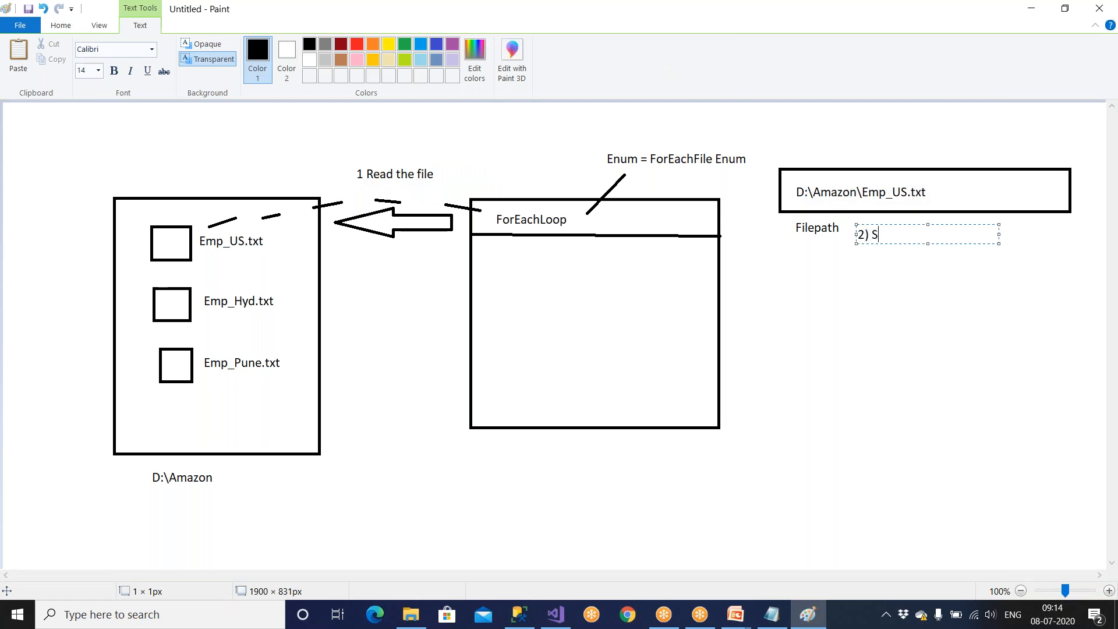
text(tore path in a varible)
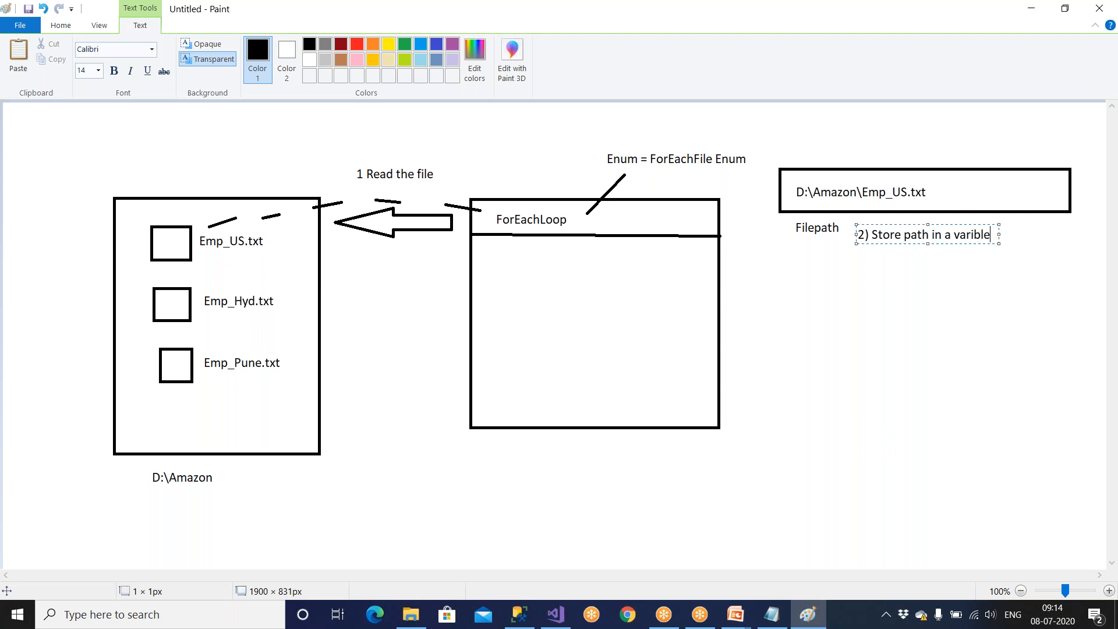
Switch to Visual Studio, review the Foreach Loop's collection and variable mapping settings, and close its editor.
click(559, 619)
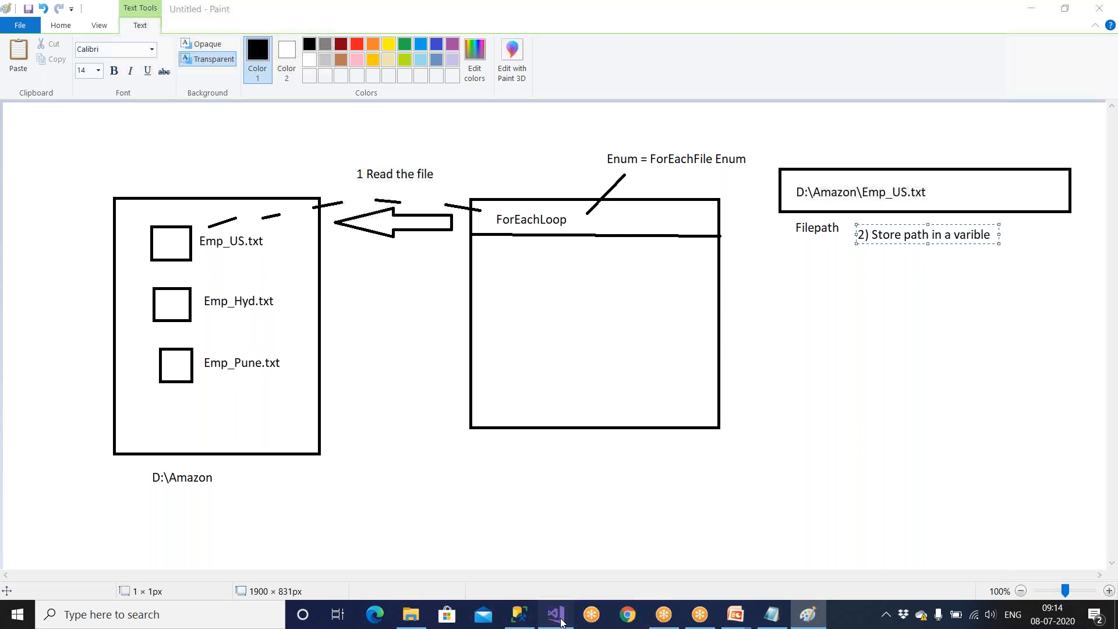
click(383, 187)
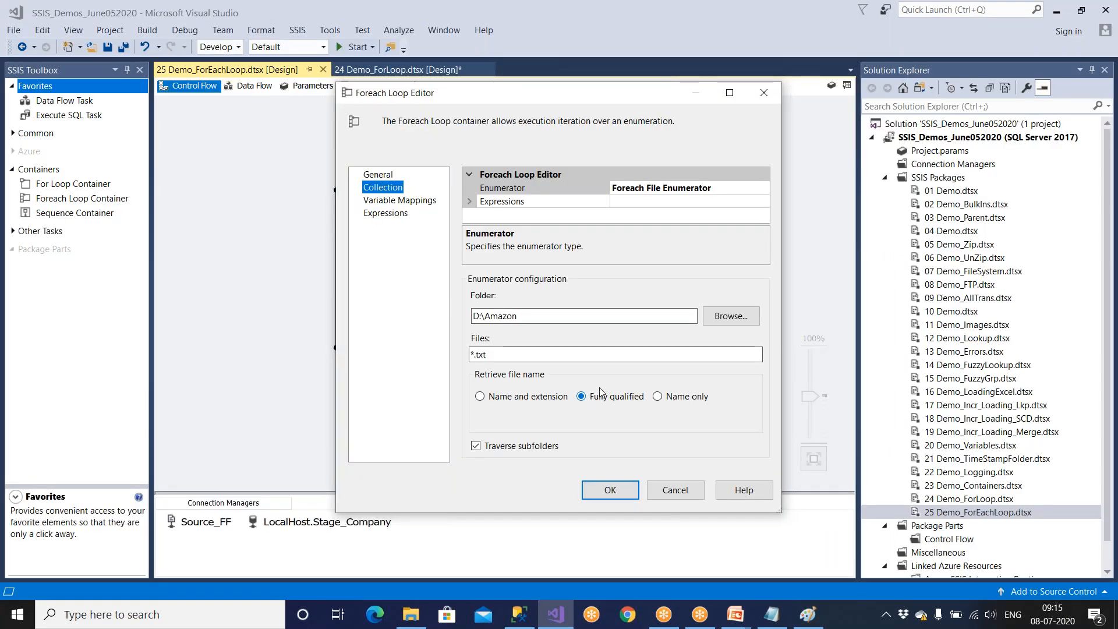
click(422, 201)
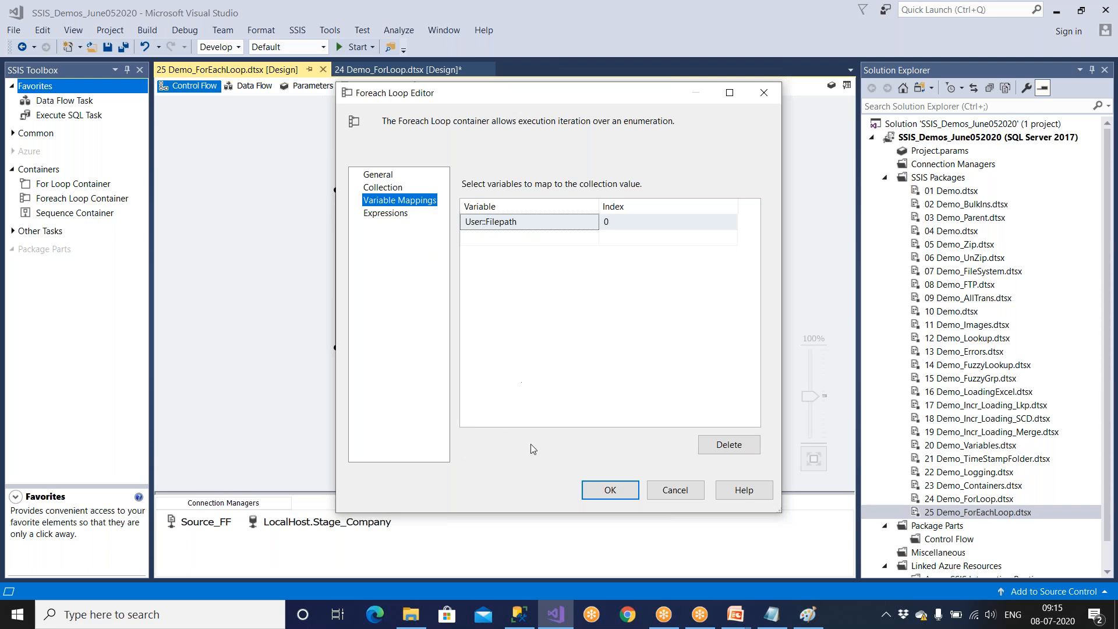
click(617, 493)
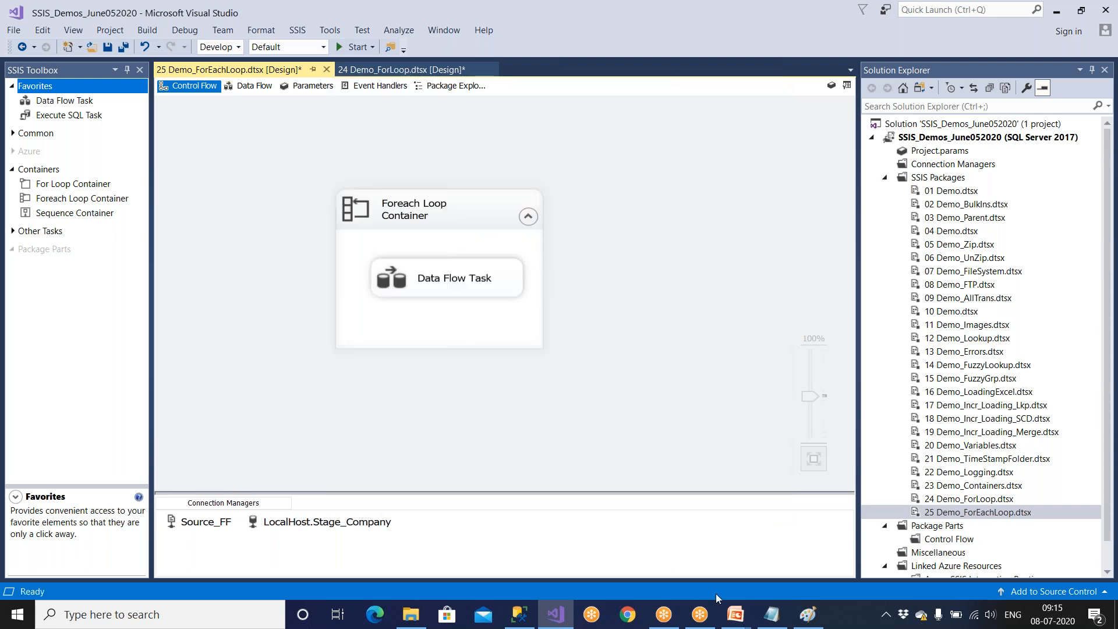
Switch back to Paint, draw a rectangle inside the ForEachLoop box, and label it Data Flow Task above.
click(808, 614)
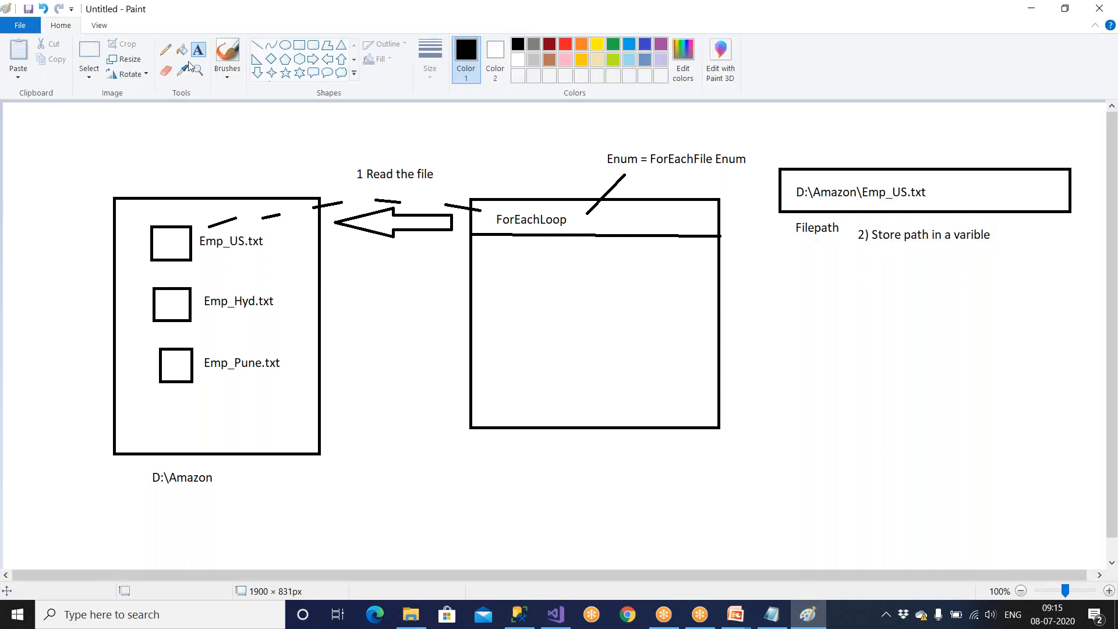
click(299, 45)
drag(506, 300, 686, 345)
click(707, 306)
click(200, 52)
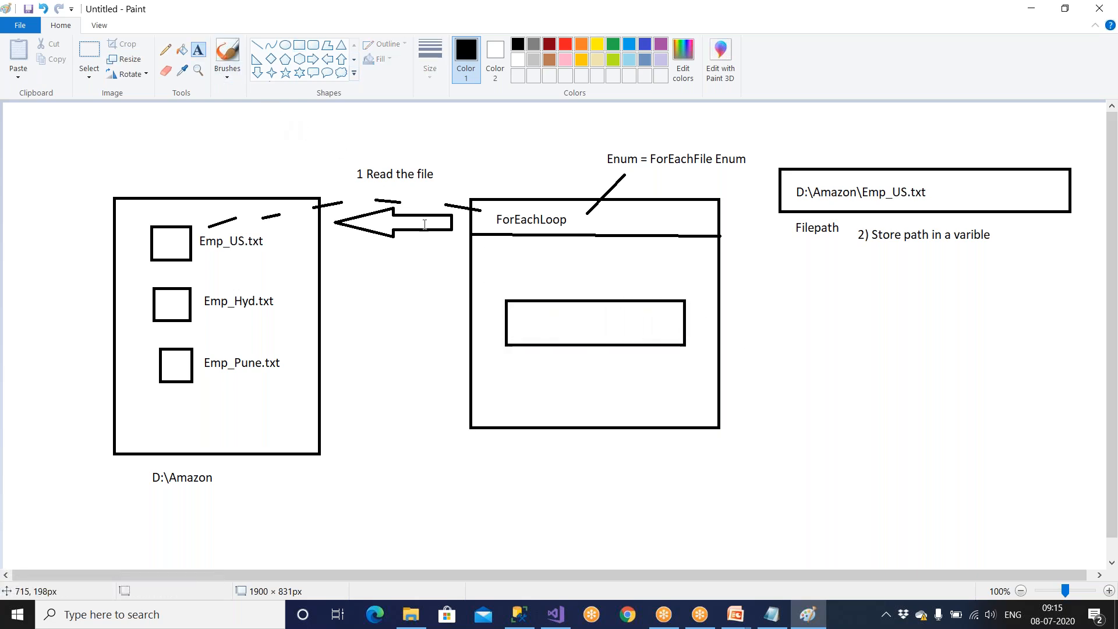
click(497, 275)
text(D)
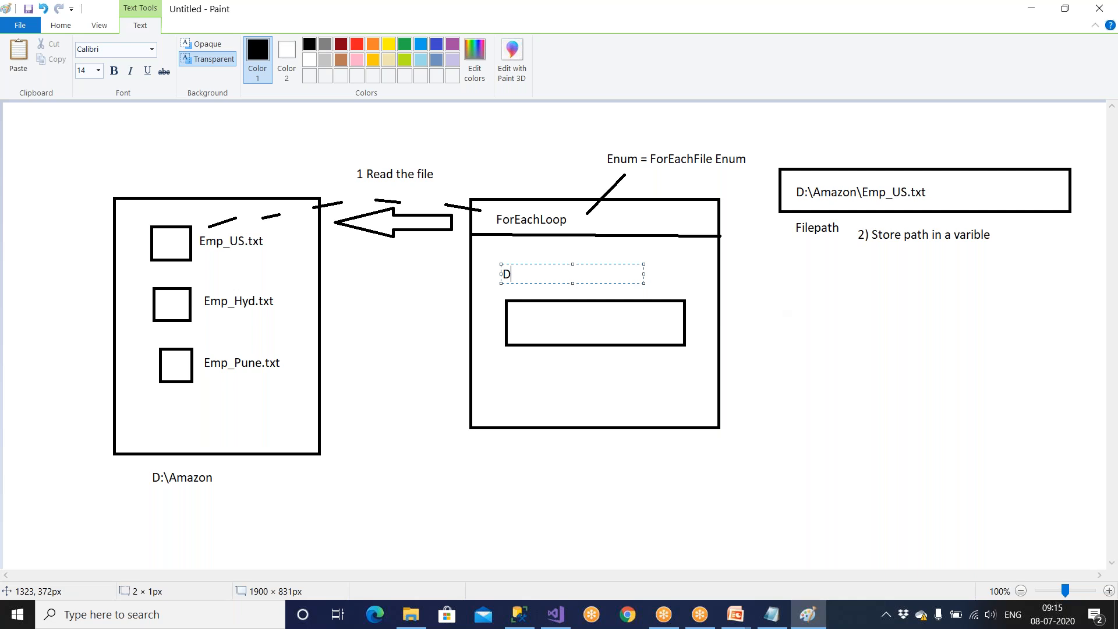
text(ata Flow Tas)
click(529, 350)
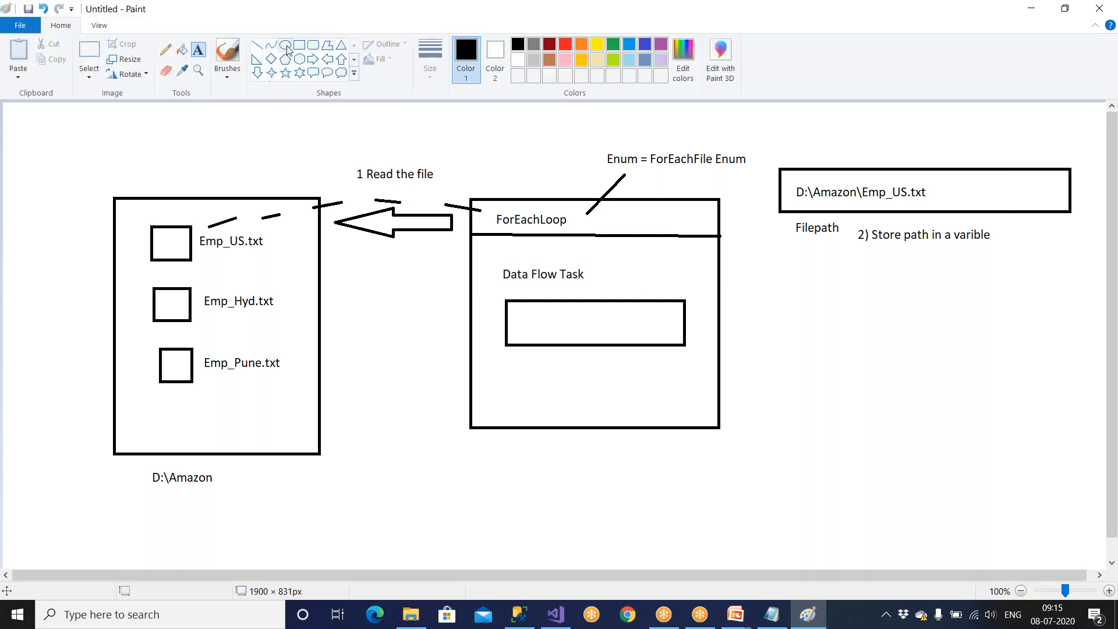
Draw two ellipses side by side inside the Data Flow Task rectangle and label the left one FFSrc.
click(287, 48)
mouse_move(516, 306)
mouse_down()
mouse_move(581, 336)
mouse_move(670, 342)
mouse_up()
click(198, 51)
click(198, 52)
click(529, 320)
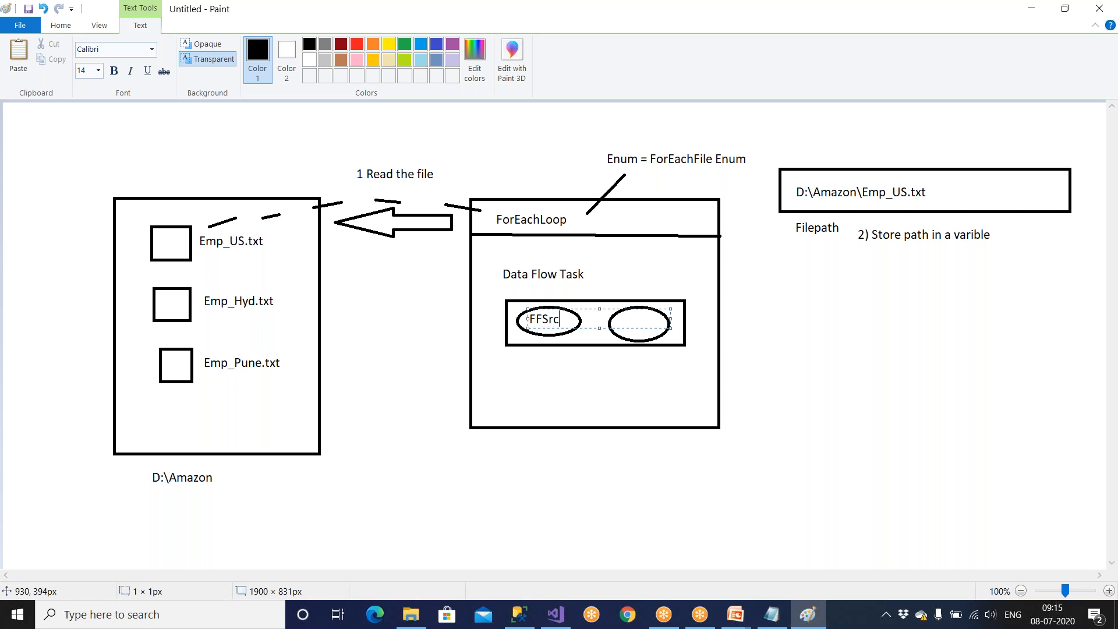
click(582, 381)
Label the right ellipse in the Data Flow Task rectangle OLEDB.
click(622, 320)
text(OLEDB)
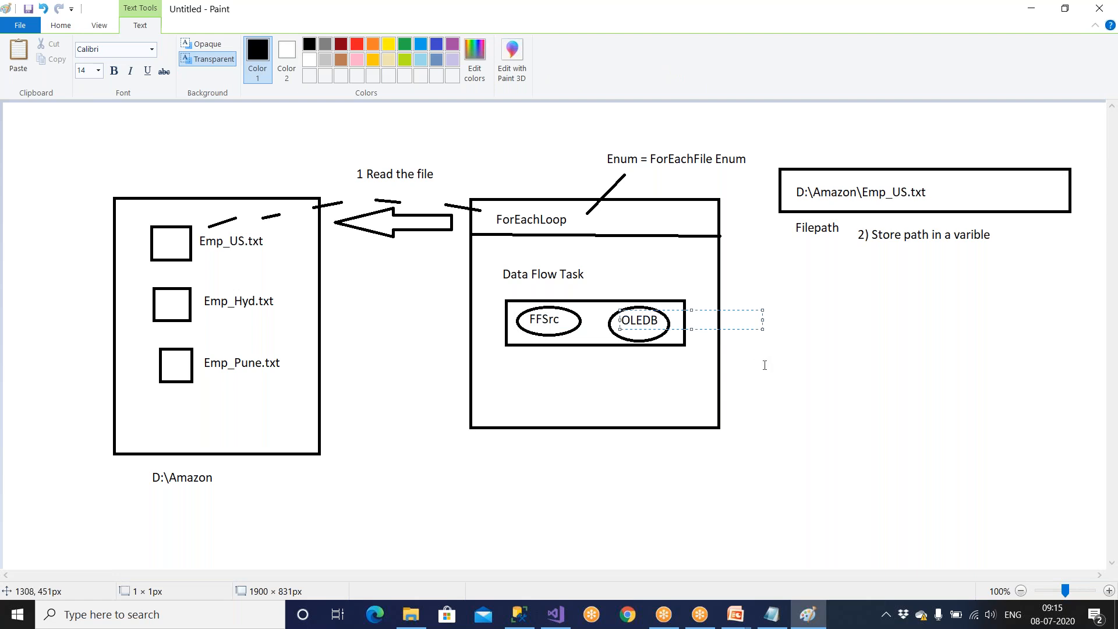
click(764, 365)
Draw a right-pointing arrow from the OLEDB ellipse out of the loop and a destination table rectangle beyond its tip.
click(300, 59)
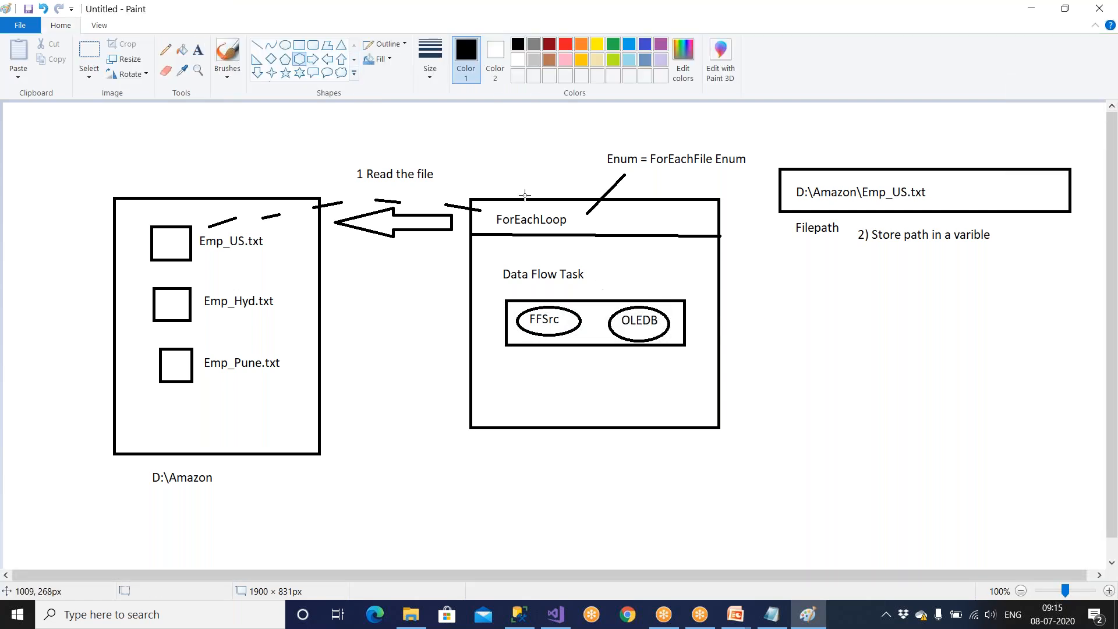
click(314, 58)
drag(671, 320, 799, 357)
click(300, 45)
mouse_move(814, 318)
mouse_down()
mouse_move(893, 425)
mouse_move(967, 438)
mouse_up()
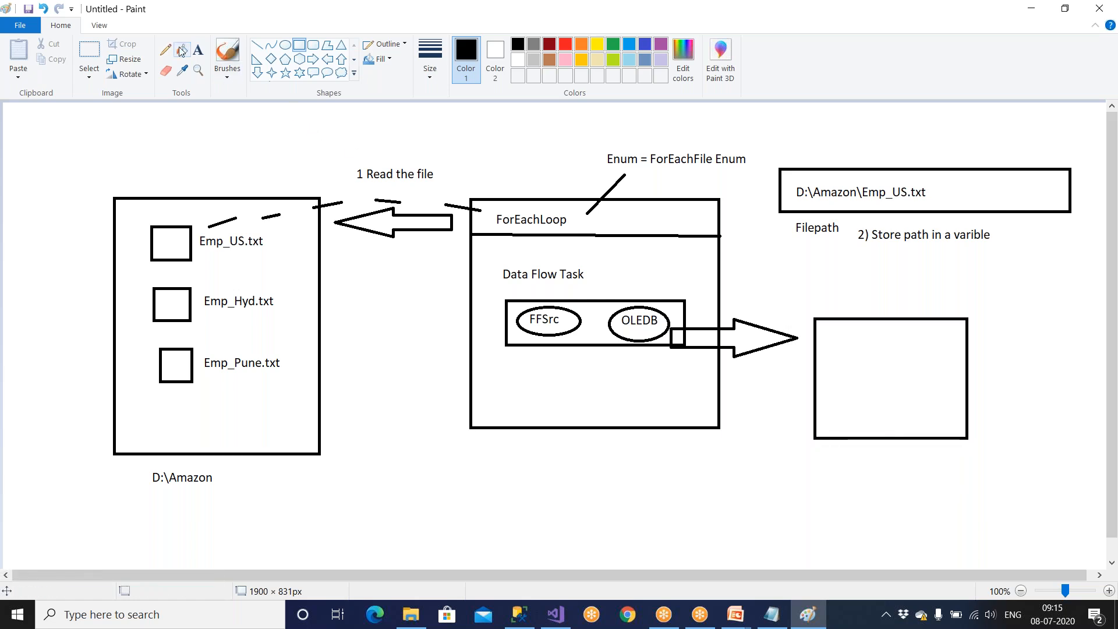
Label the destination table rectangle Emp_ForEach_Dest above its upper edge.
click(198, 50)
click(823, 301)
text(Emp)
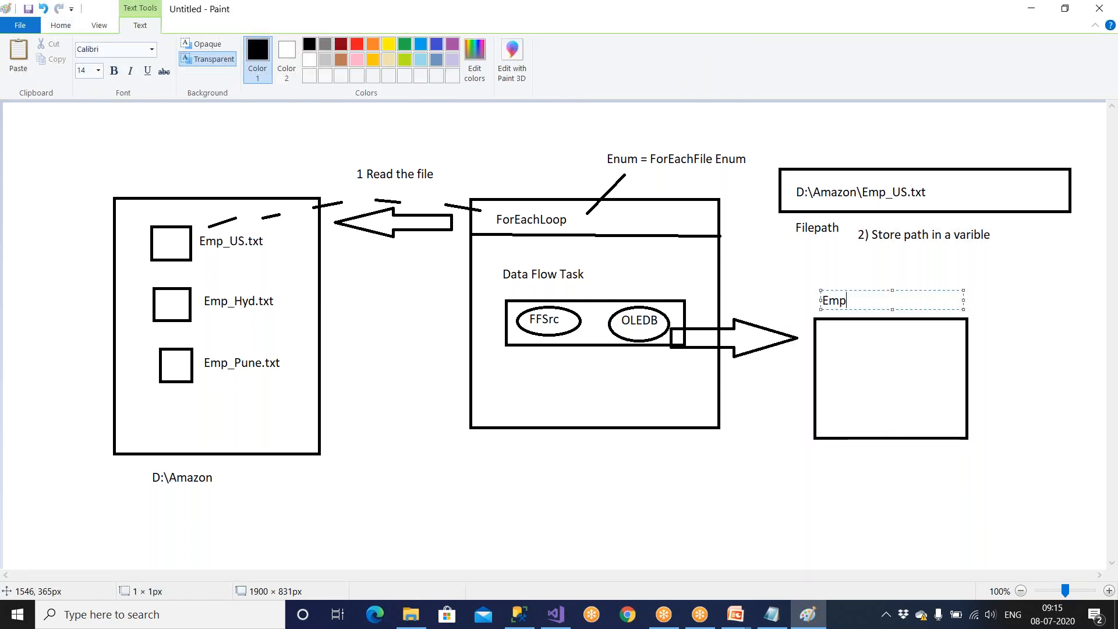
text(_ForEach_Dest)
click(781, 465)
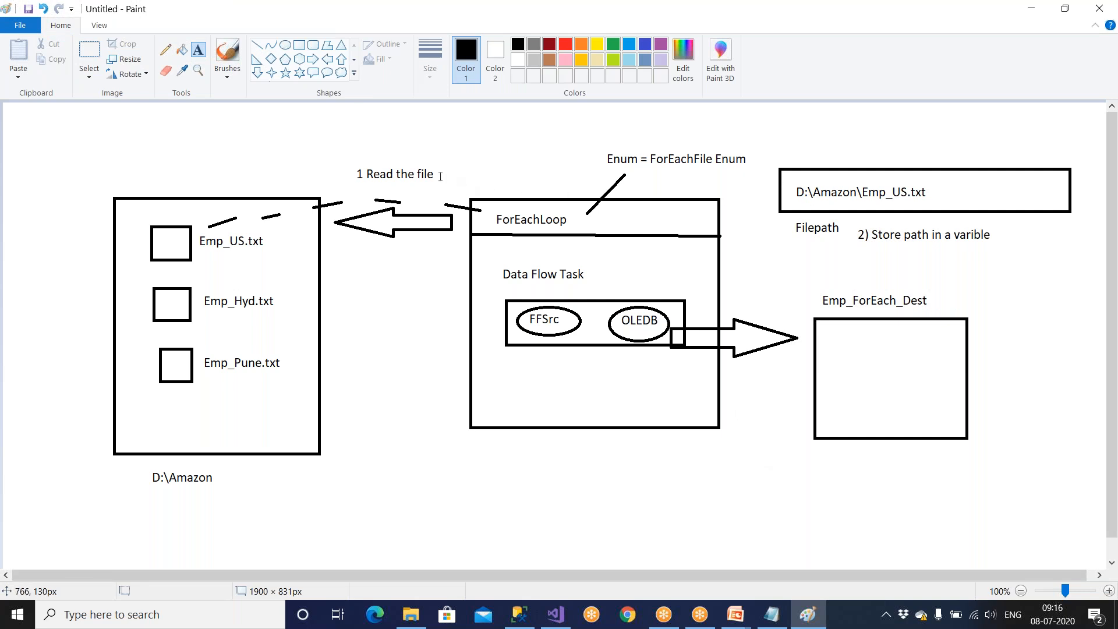
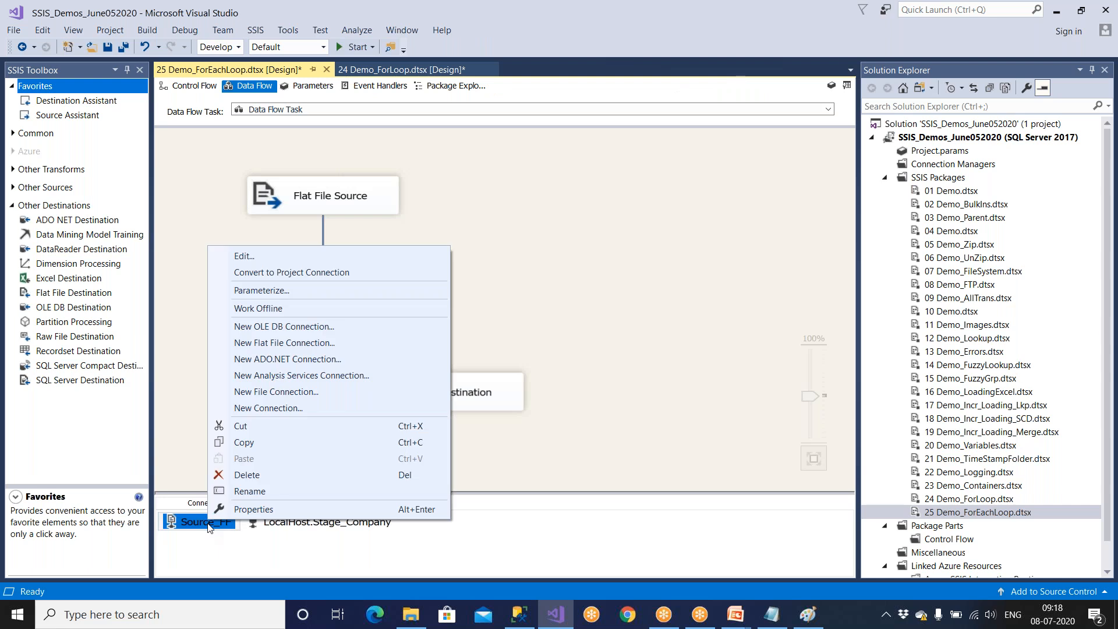
Add a property expression for ConnectionString to the Source_FF connection manager.
click(246, 510)
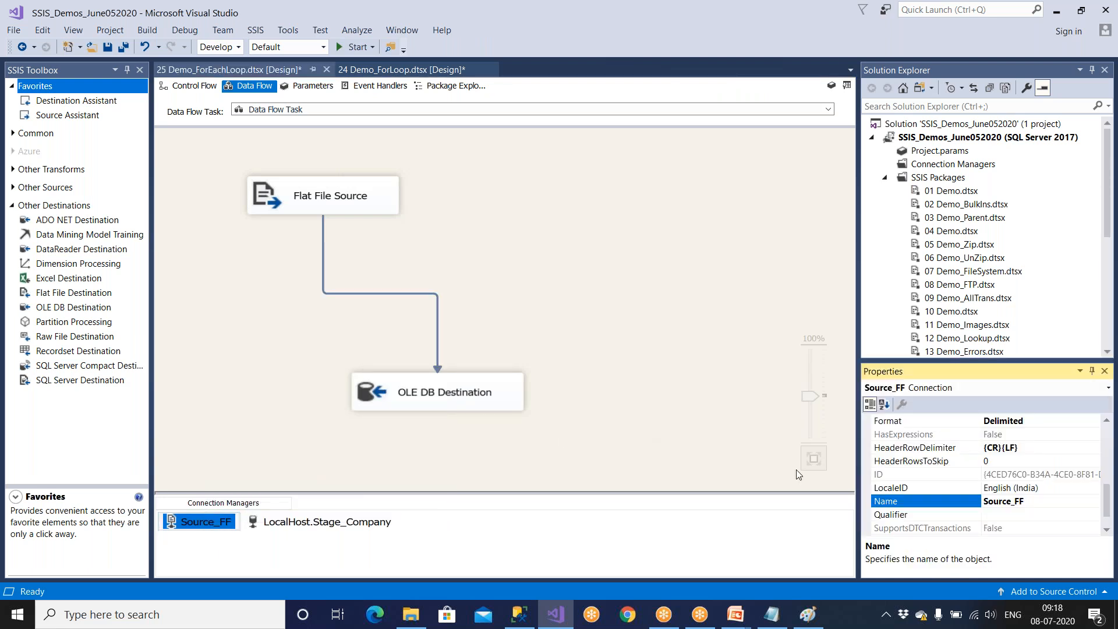
scroll(897, 503, down, 1)
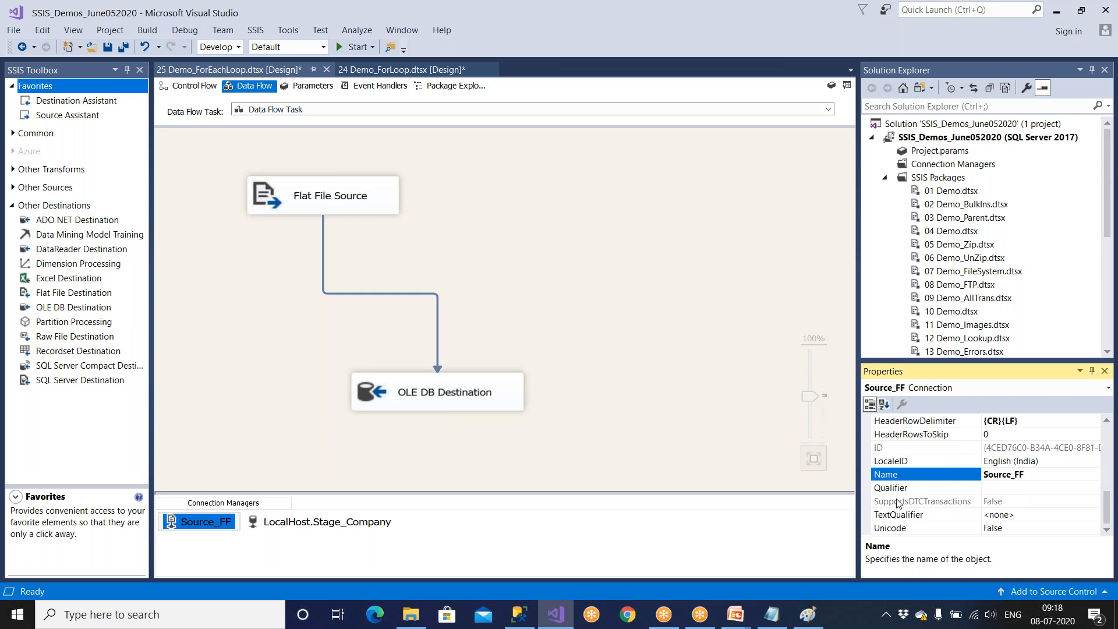
scroll(897, 504, up, 3)
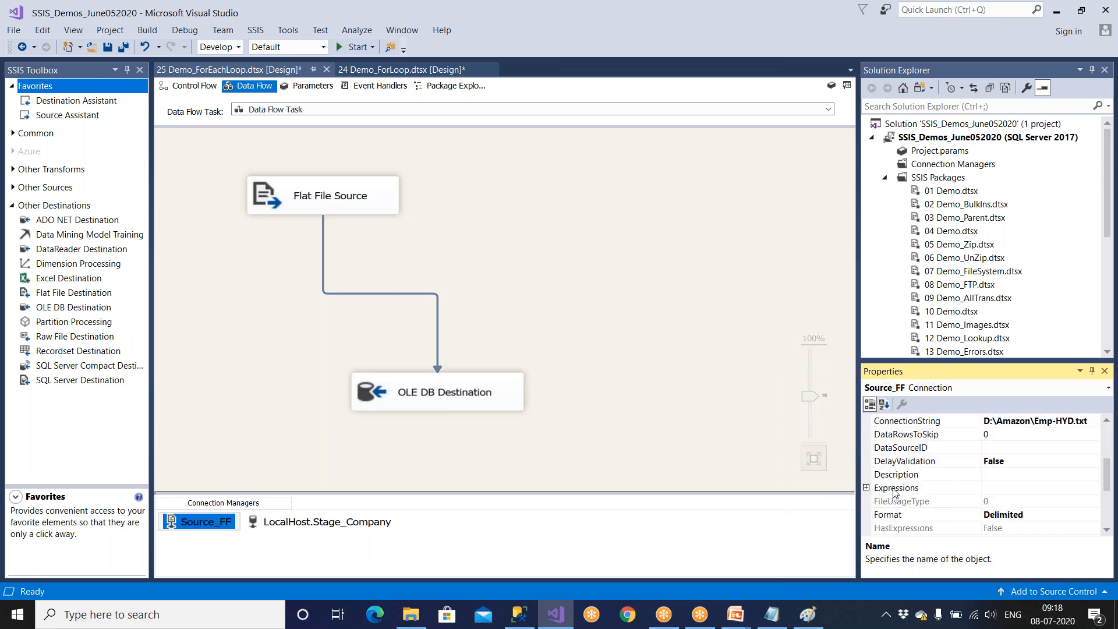
click(895, 489)
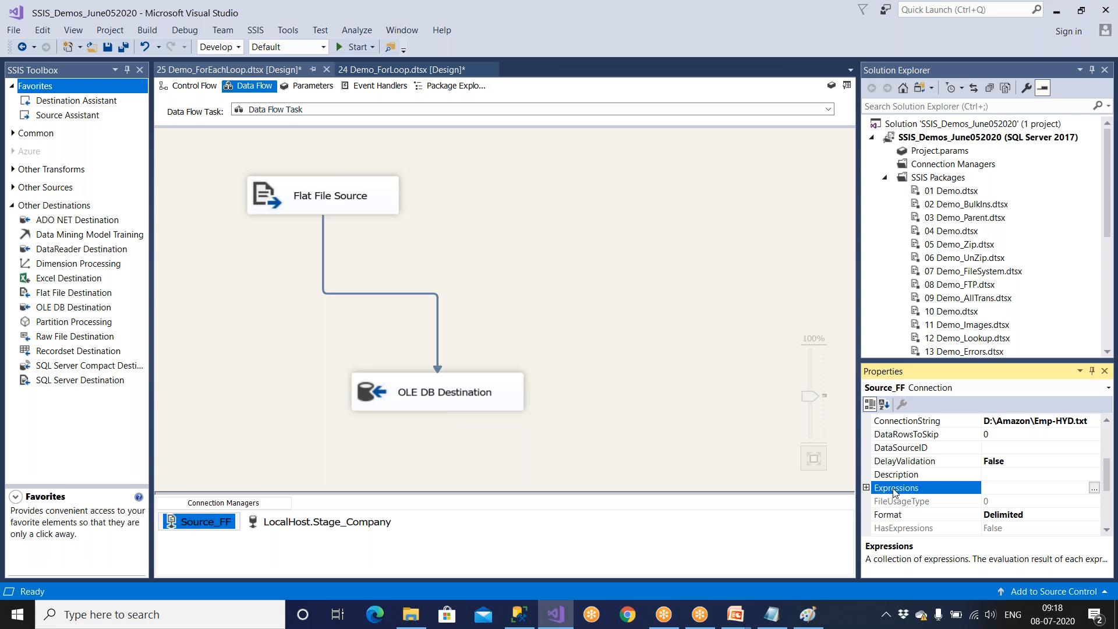
right_click(227, 523)
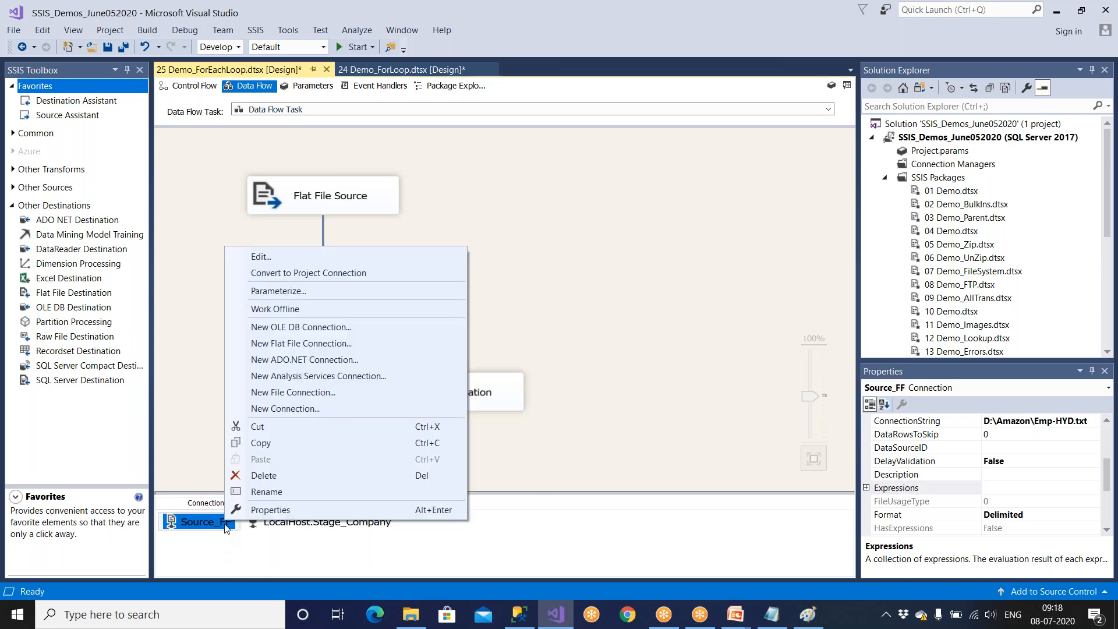
click(271, 503)
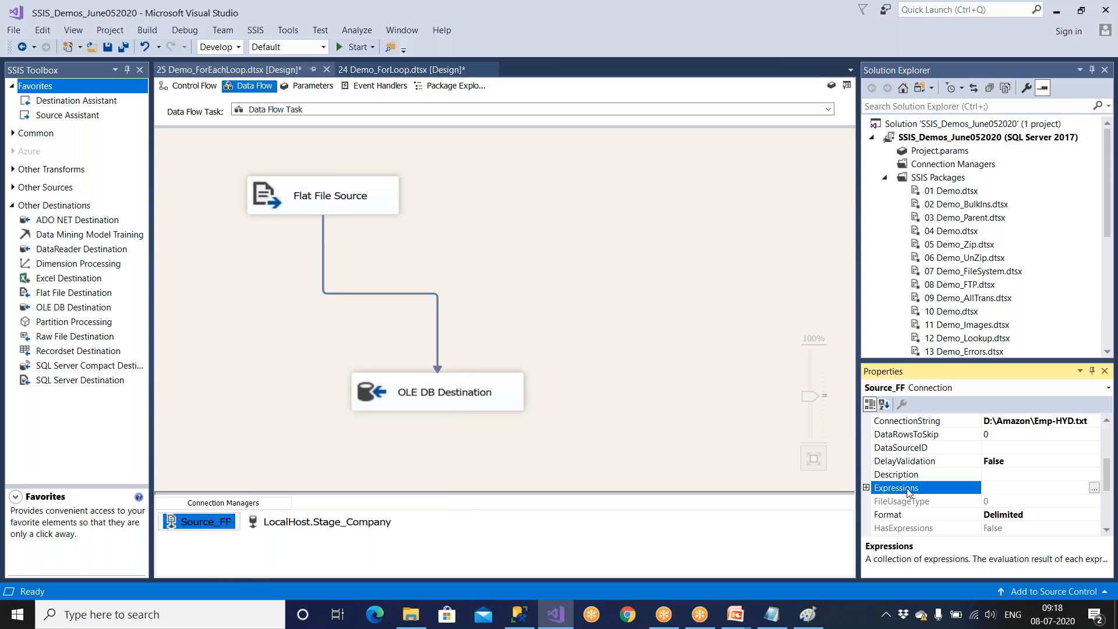
click(1094, 487)
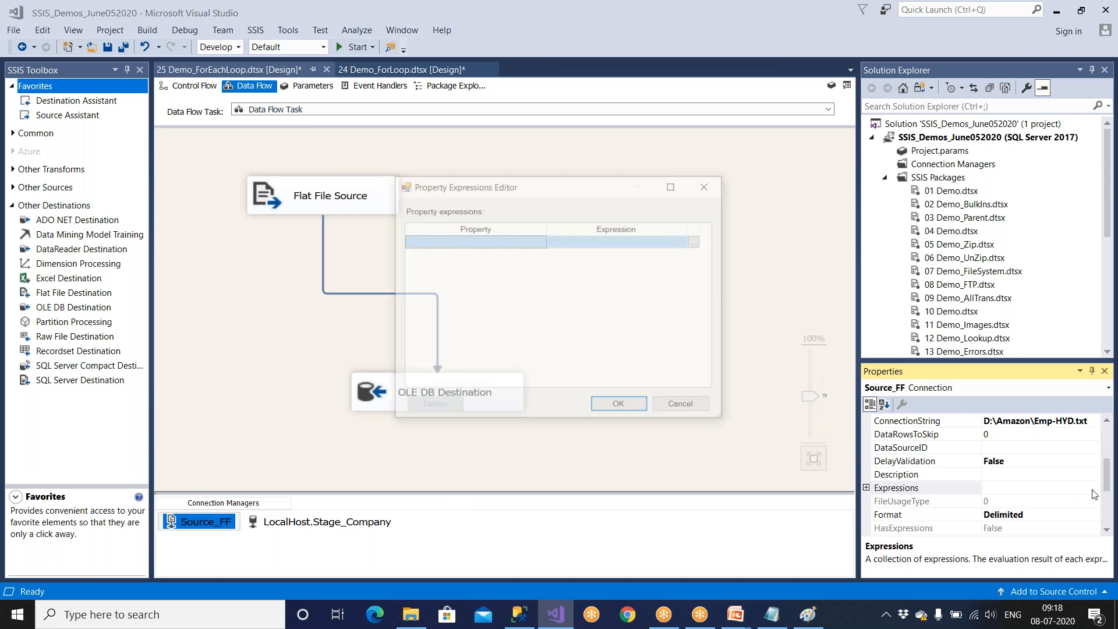
click(535, 240)
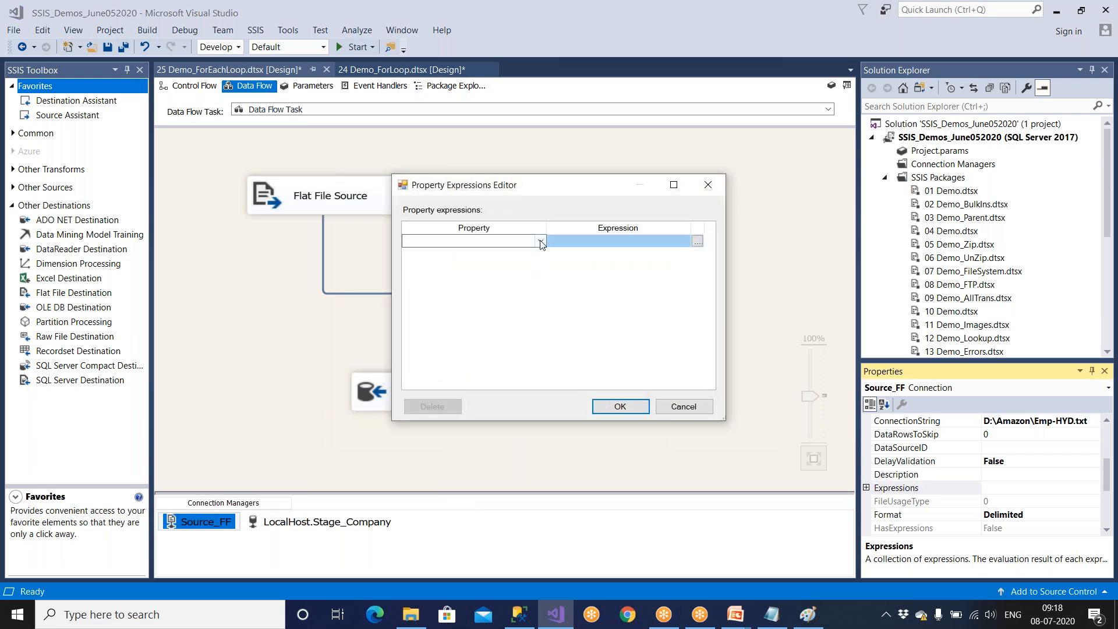
click(541, 242)
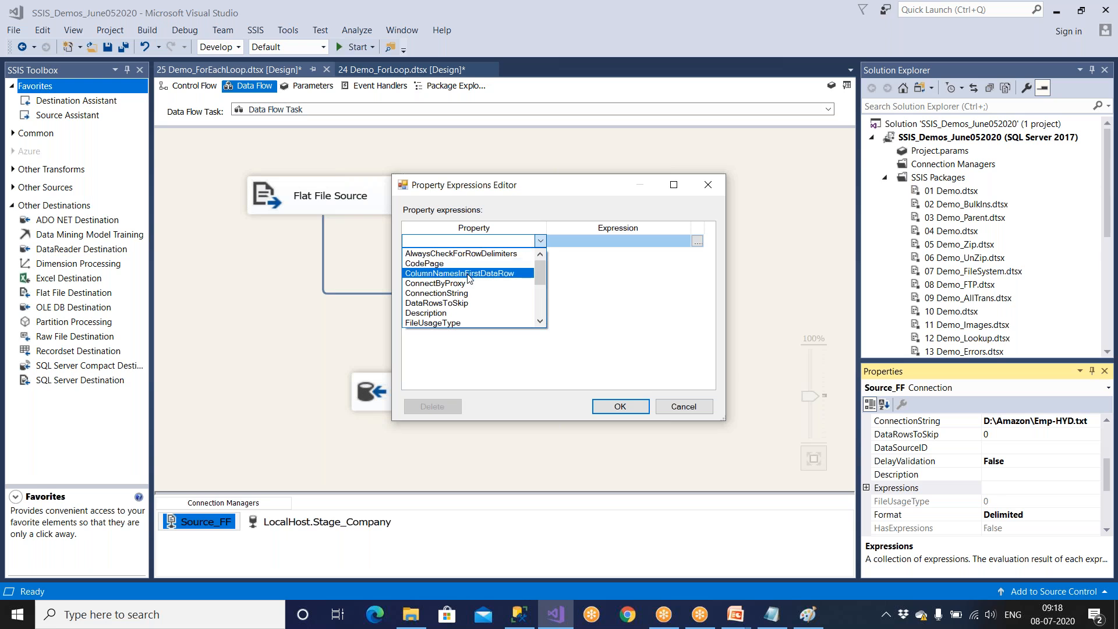
click(466, 292)
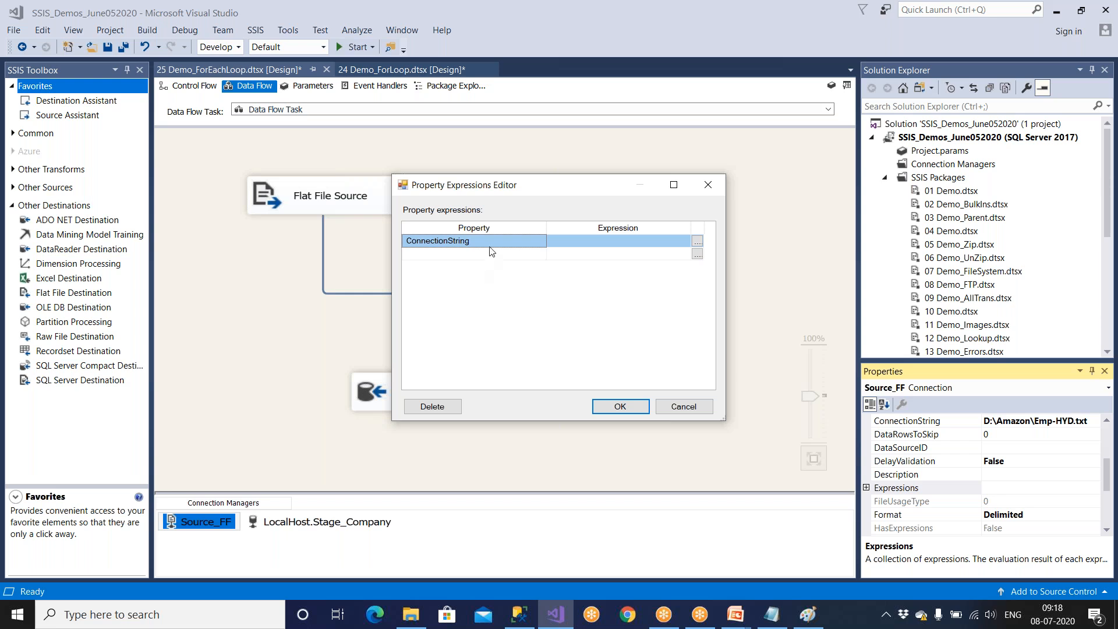
Build the ConnectionString expression of Source_FF from the variable as @[User::Filepath] and accept it.
click(517, 243)
click(565, 244)
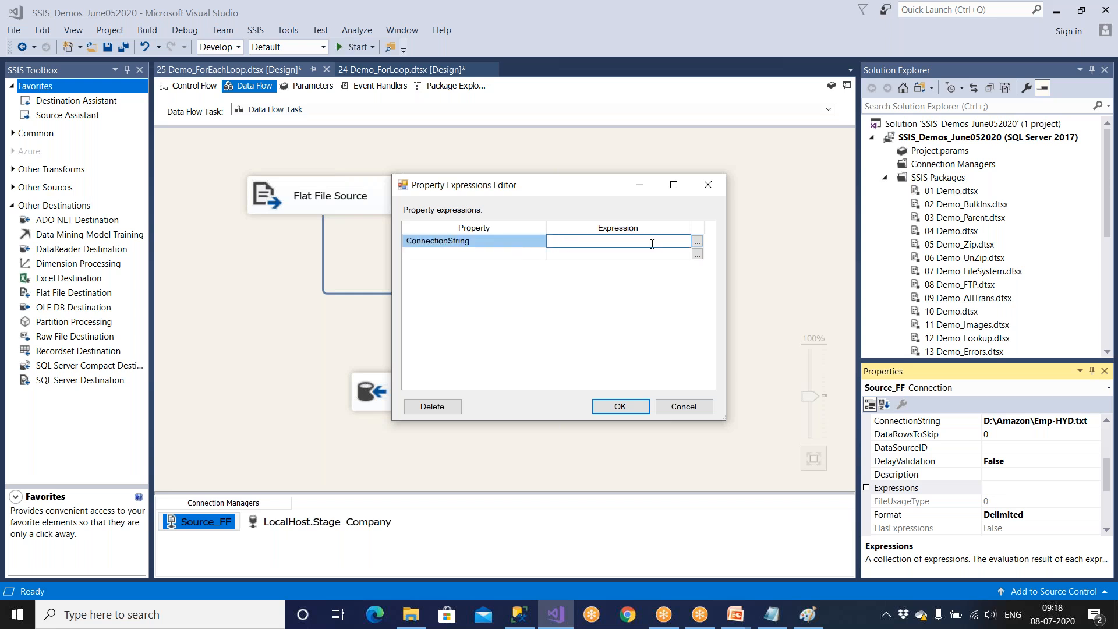
click(698, 241)
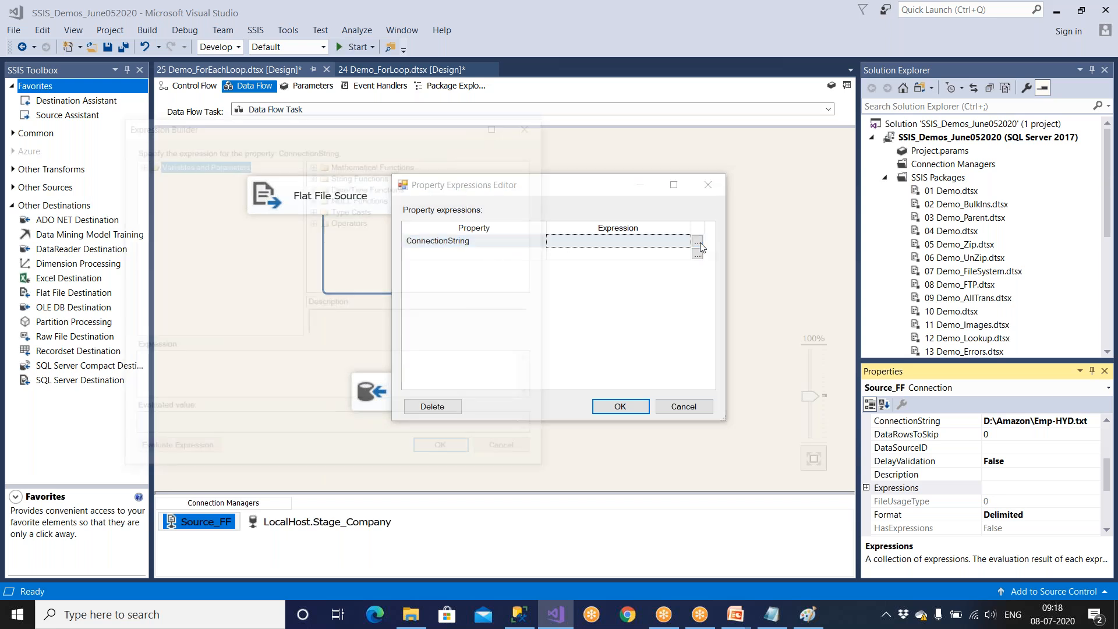
click(508, 452)
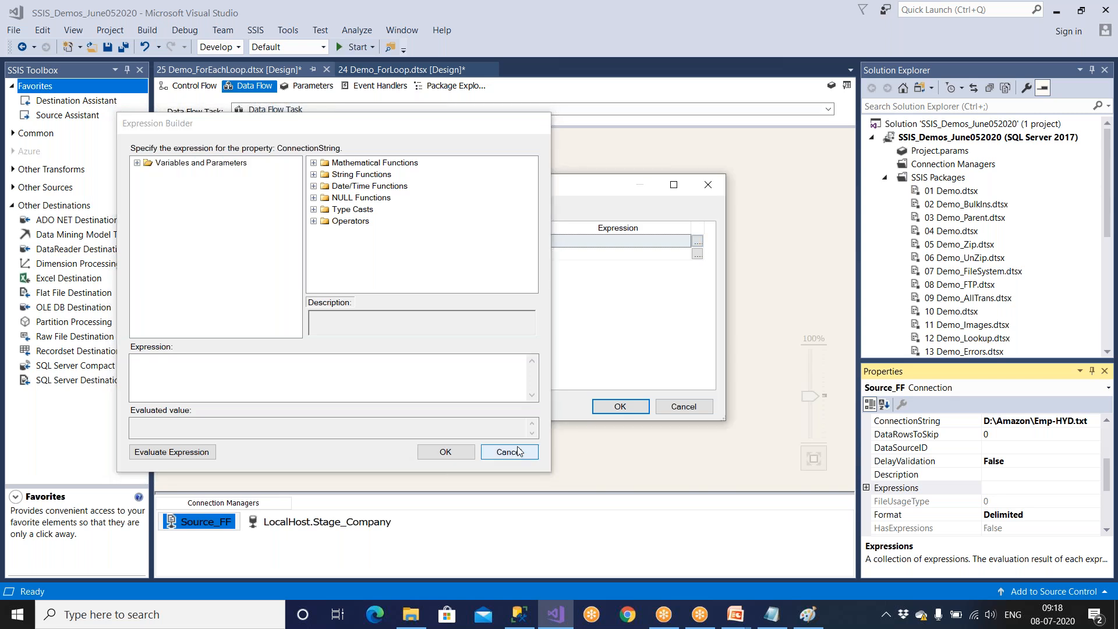
click(697, 241)
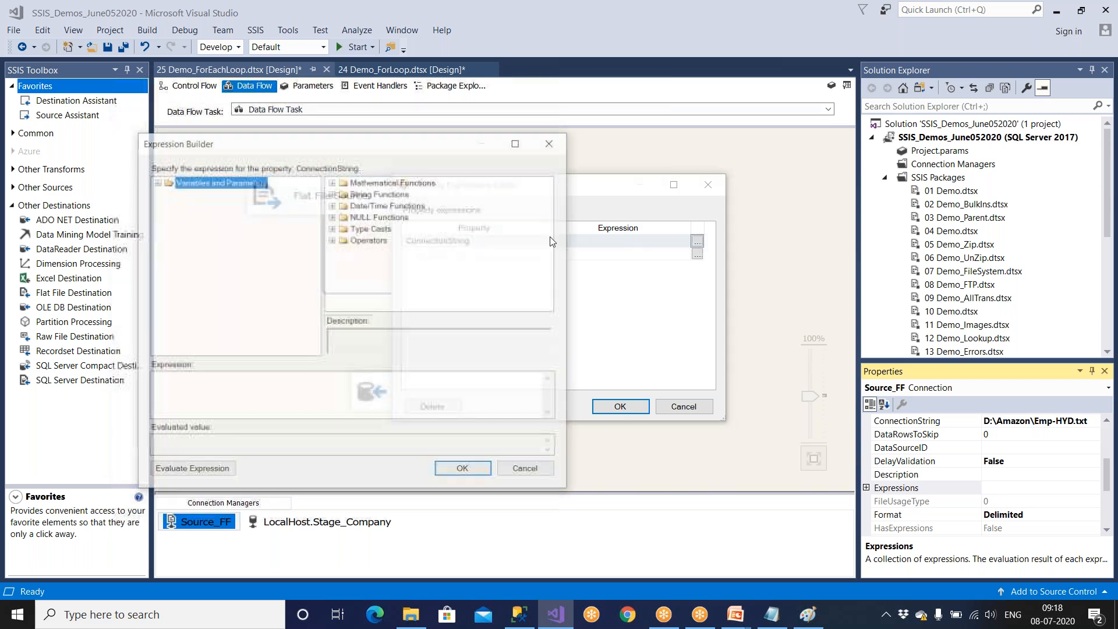
click(156, 181)
drag(208, 216, 251, 389)
click(255, 390)
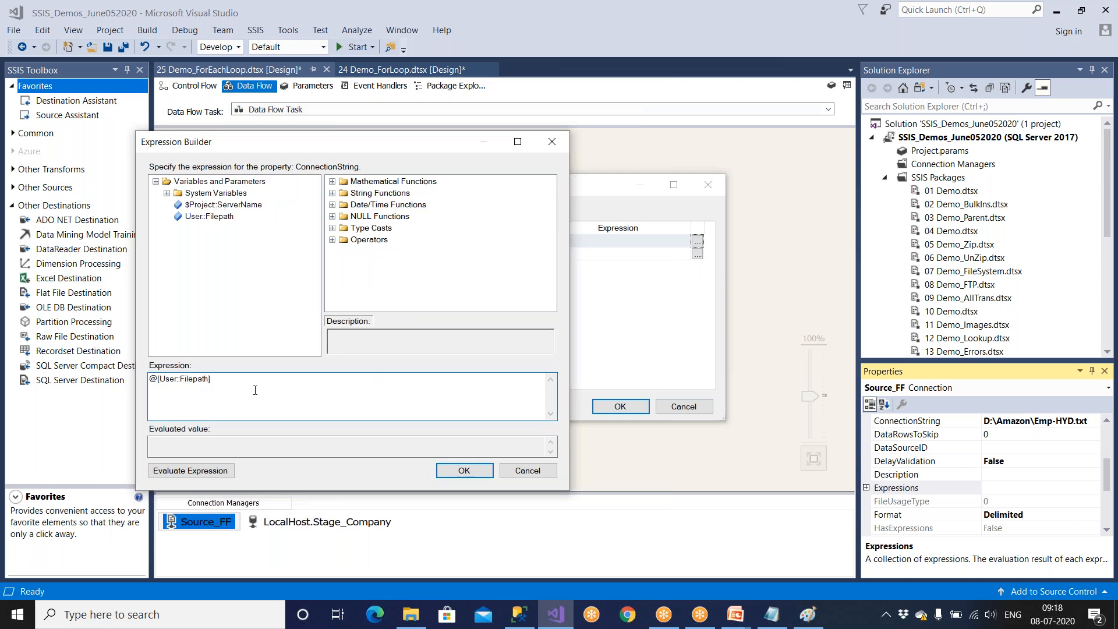
click(454, 475)
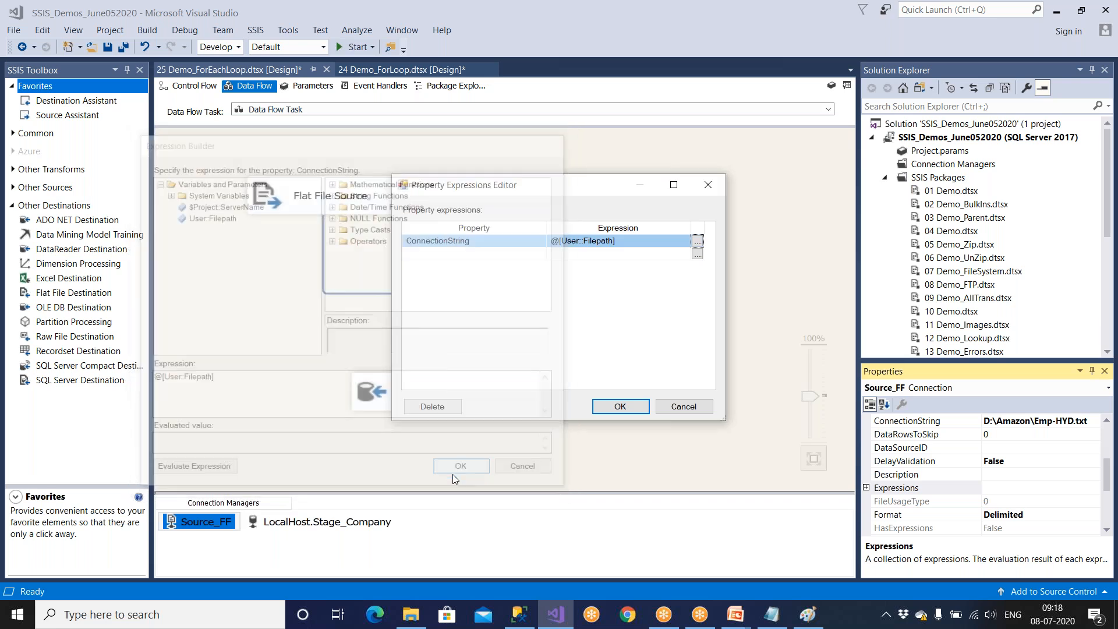
click(618, 406)
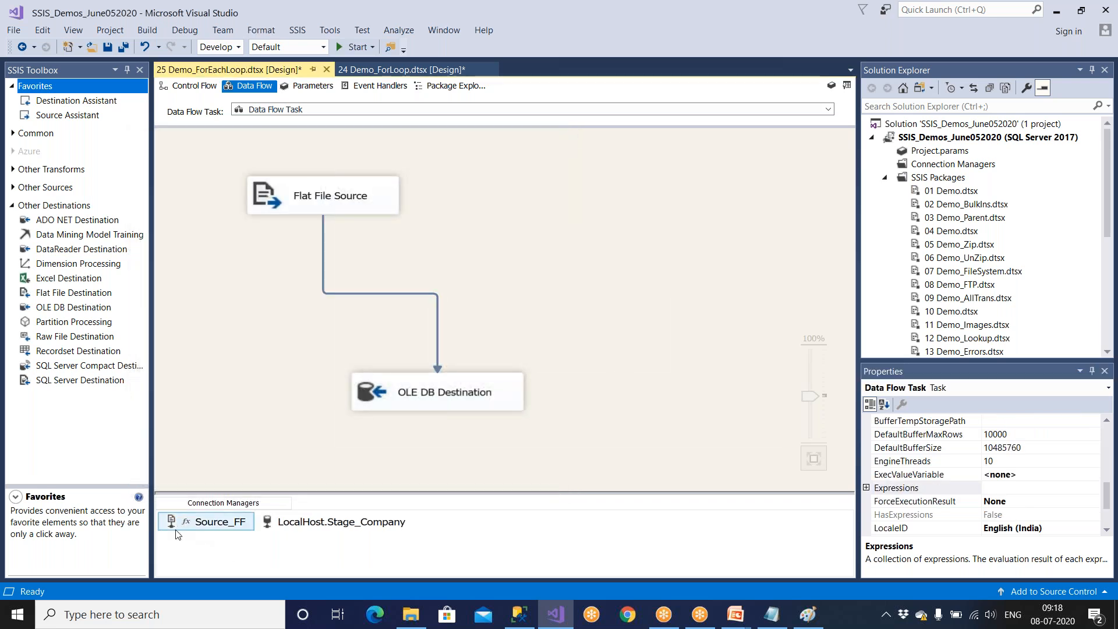
Review the ConnectionString expression of the Source_FF connection manager in the Property Expressions Editor and the Expression Builder.
click(207, 527)
right_click(207, 524)
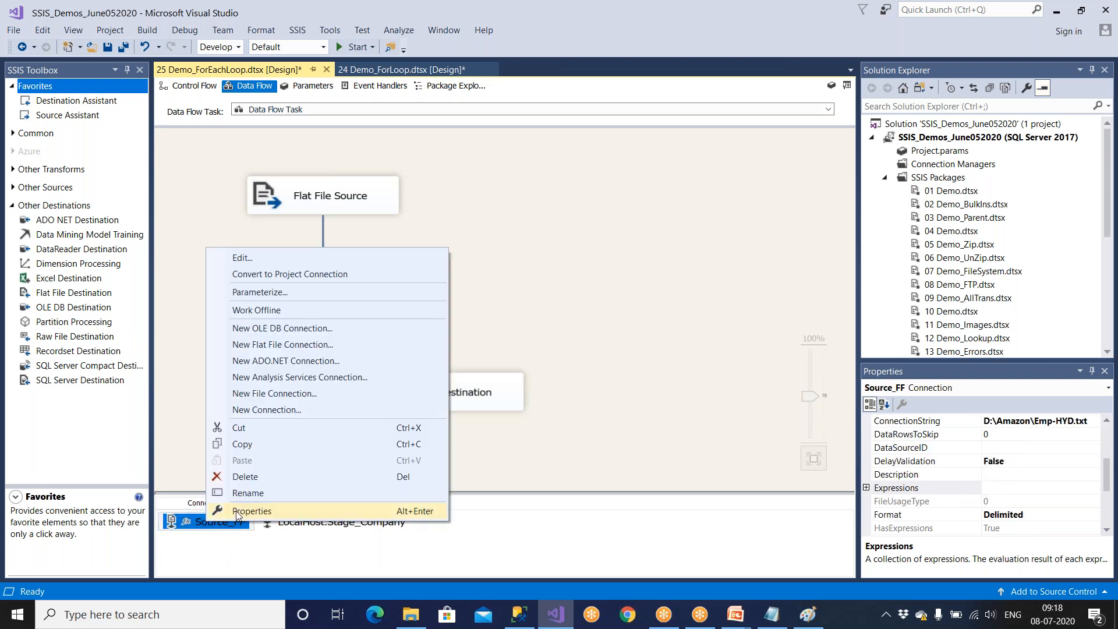
click(239, 511)
click(1094, 488)
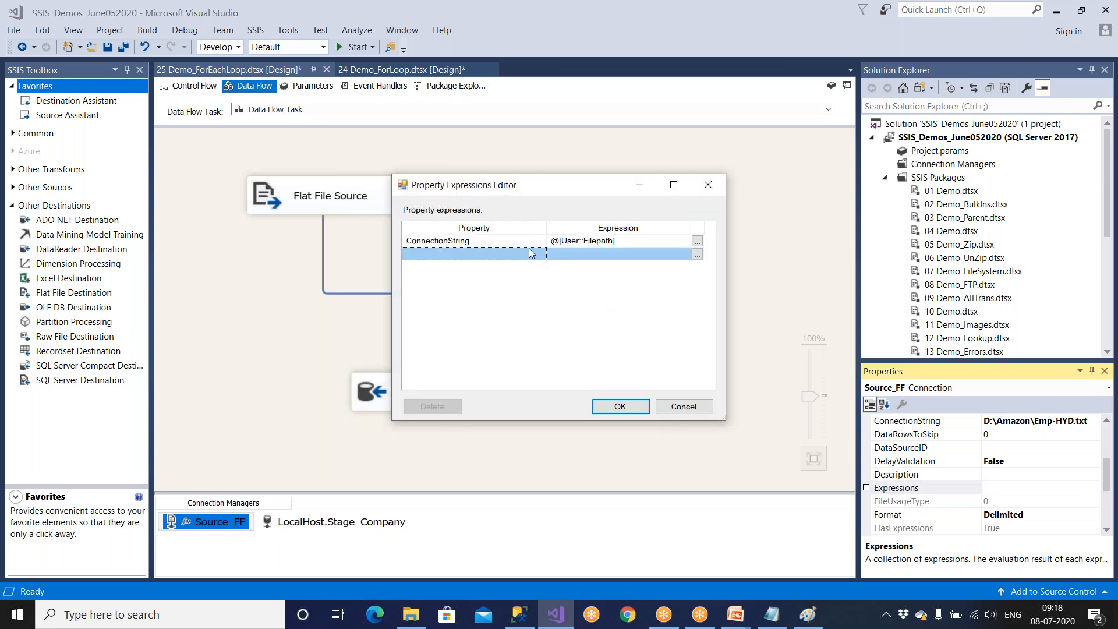
click(503, 239)
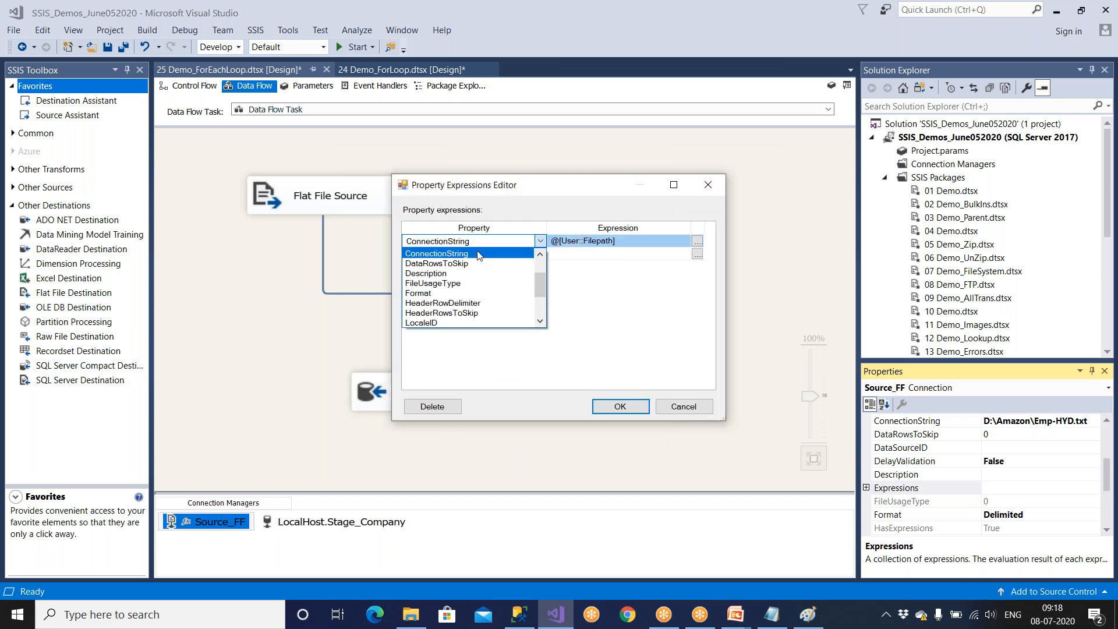
click(479, 254)
click(643, 241)
click(698, 240)
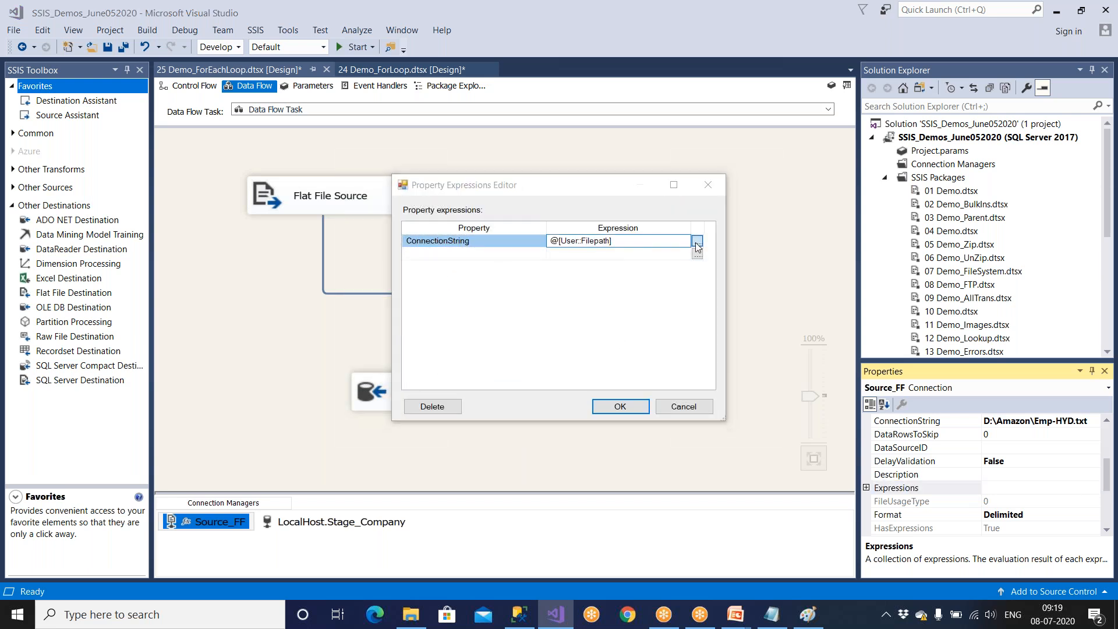
click(44, 70)
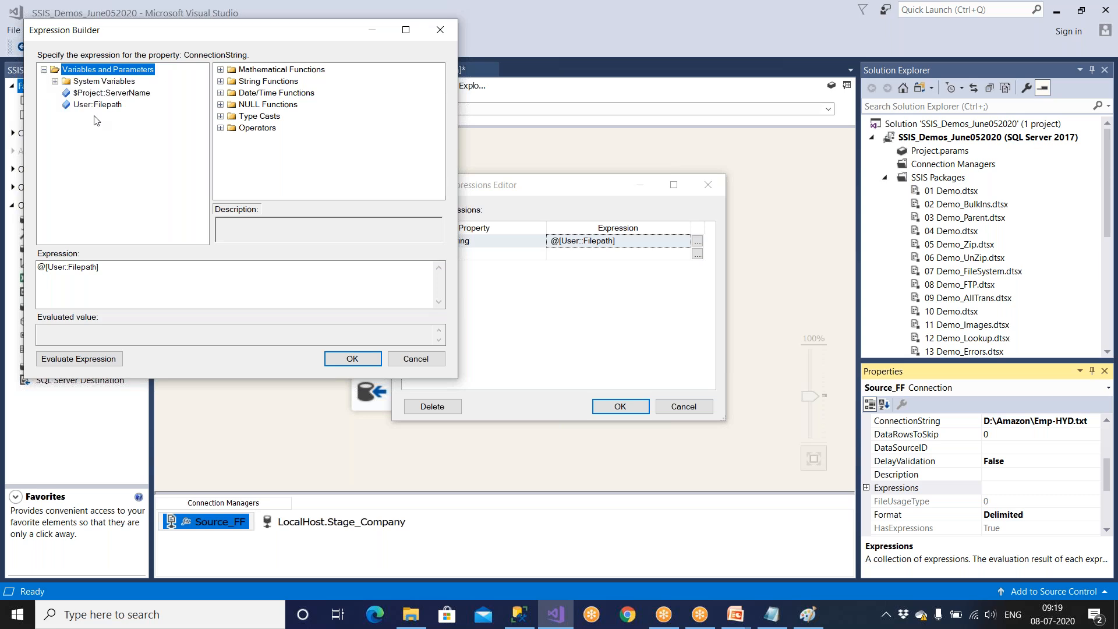
click(352, 360)
click(620, 407)
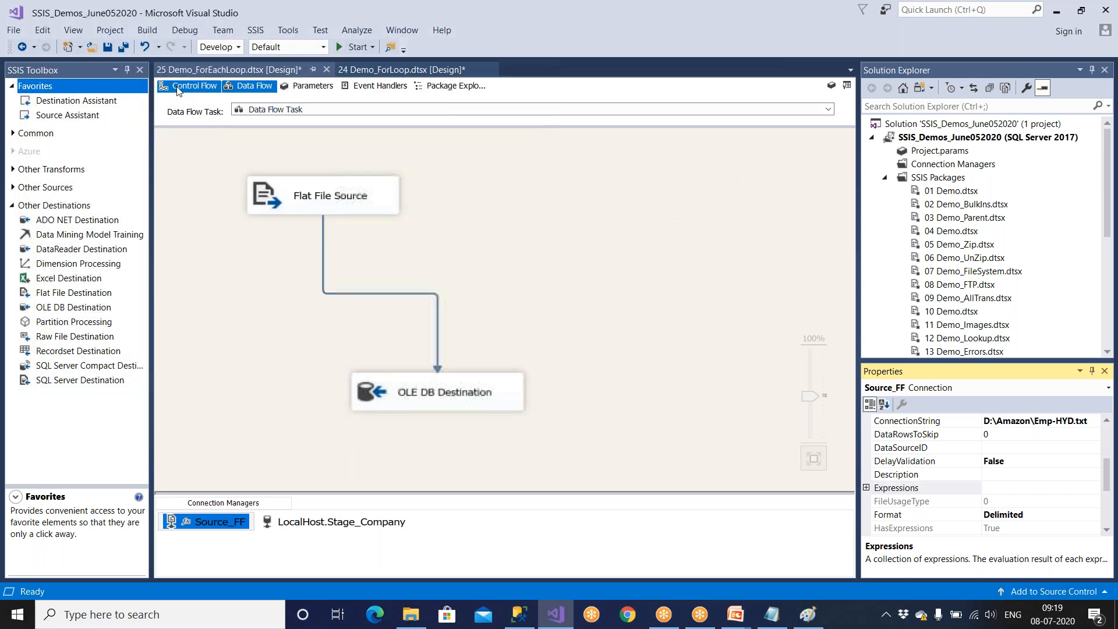
Save the package from its control flow and compare it with the loop diagram in Paint.
click(188, 86)
click(108, 47)
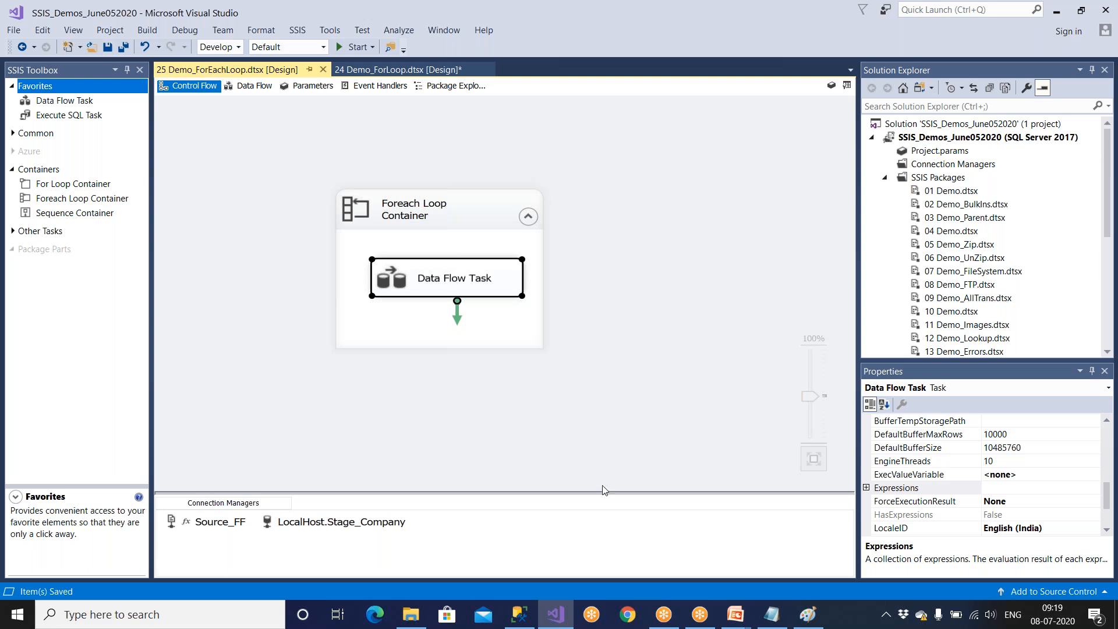
click(808, 615)
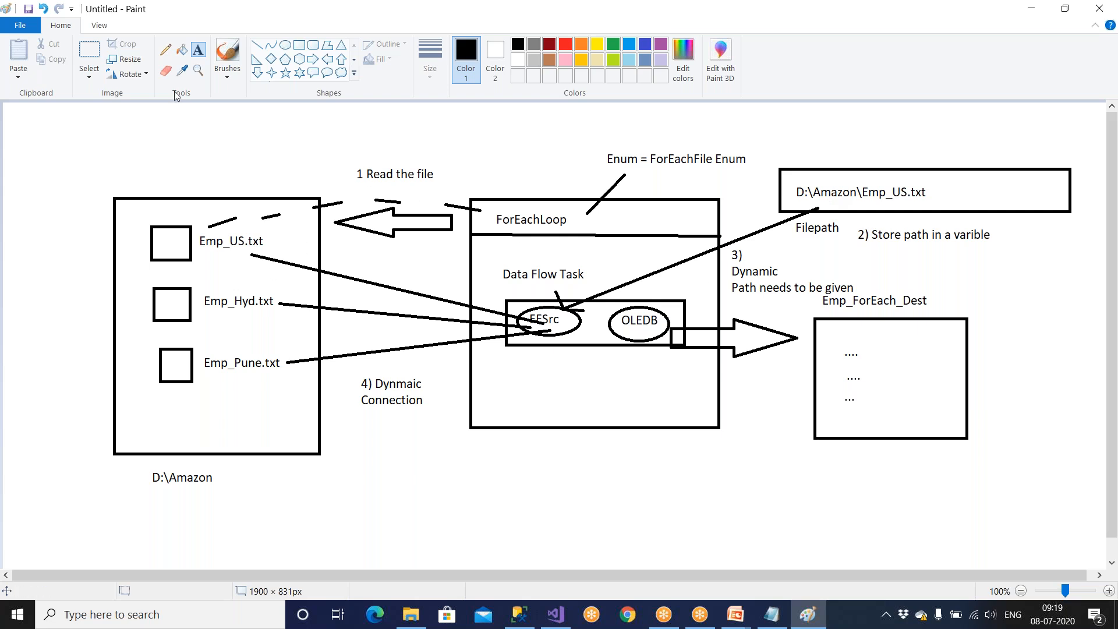
key(alt+Tab)
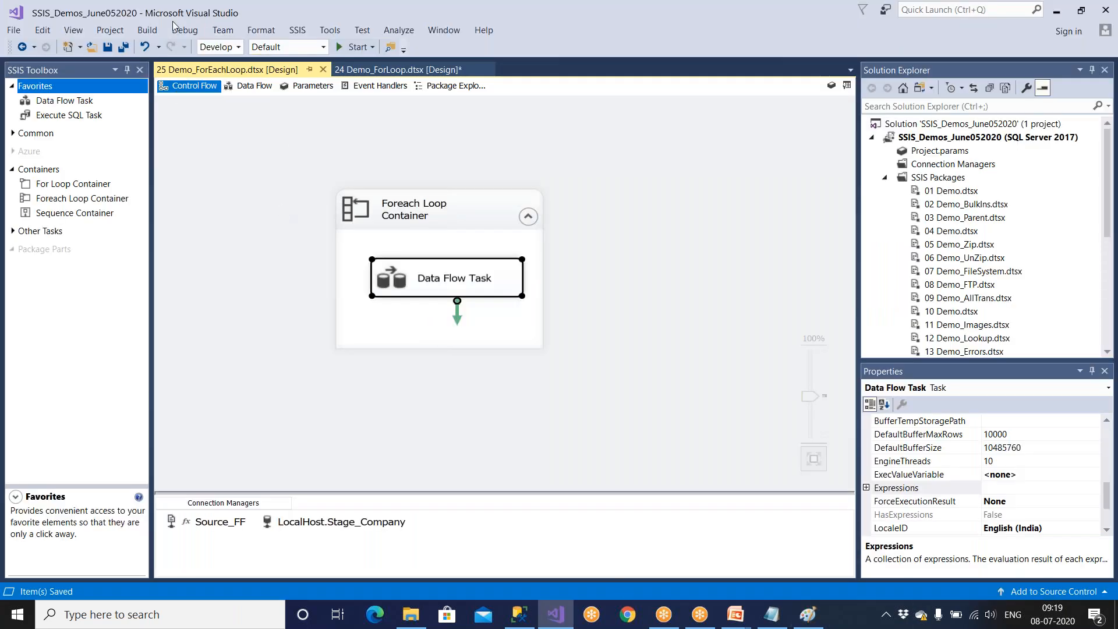
Close every open document except 25 Demo_ForEachLoop.dtsx and run the package.
right_click(246, 74)
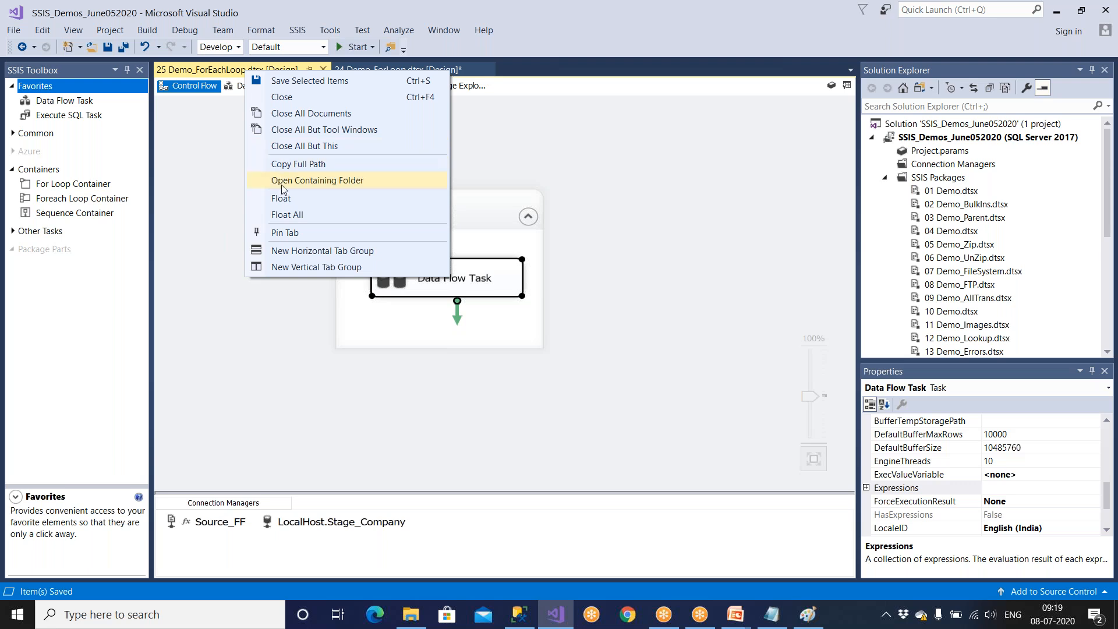
click(302, 147)
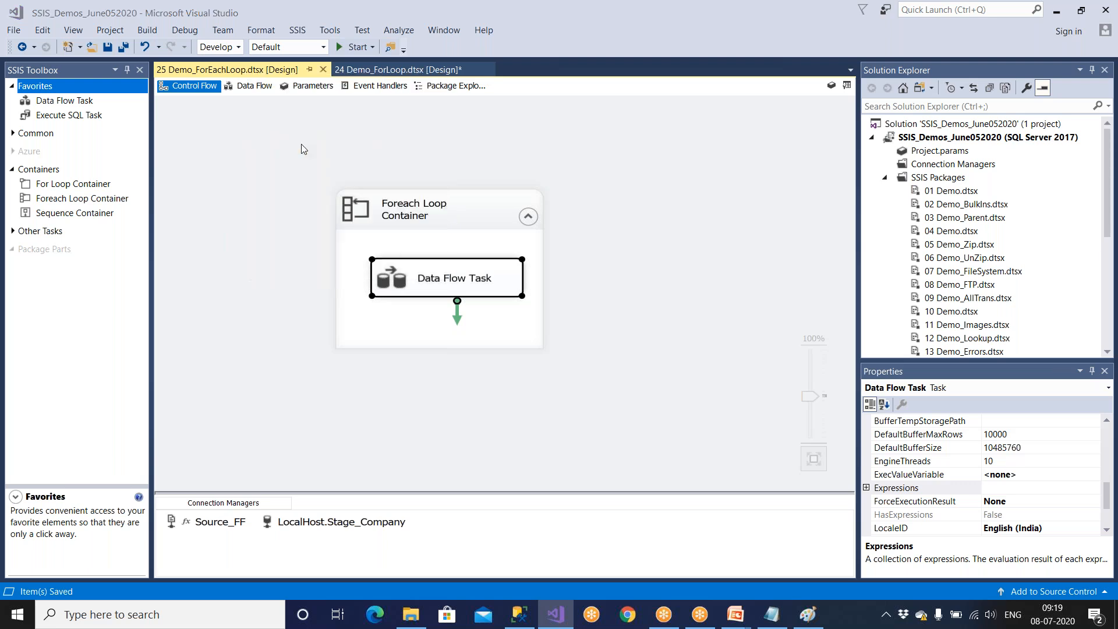
click(668, 401)
right_click(248, 73)
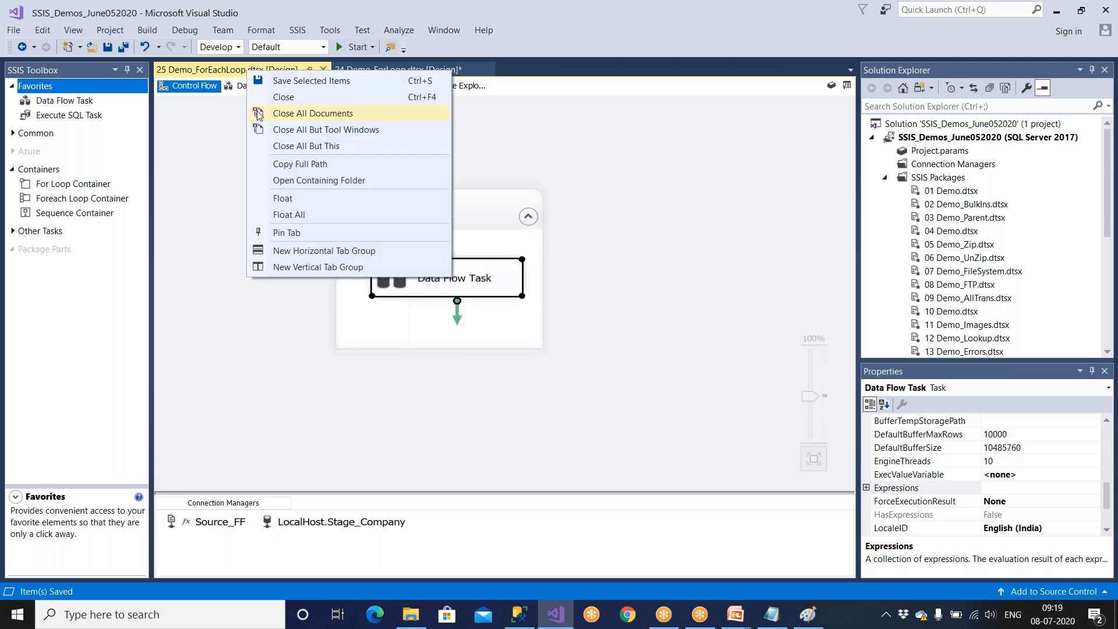
click(269, 146)
click(532, 393)
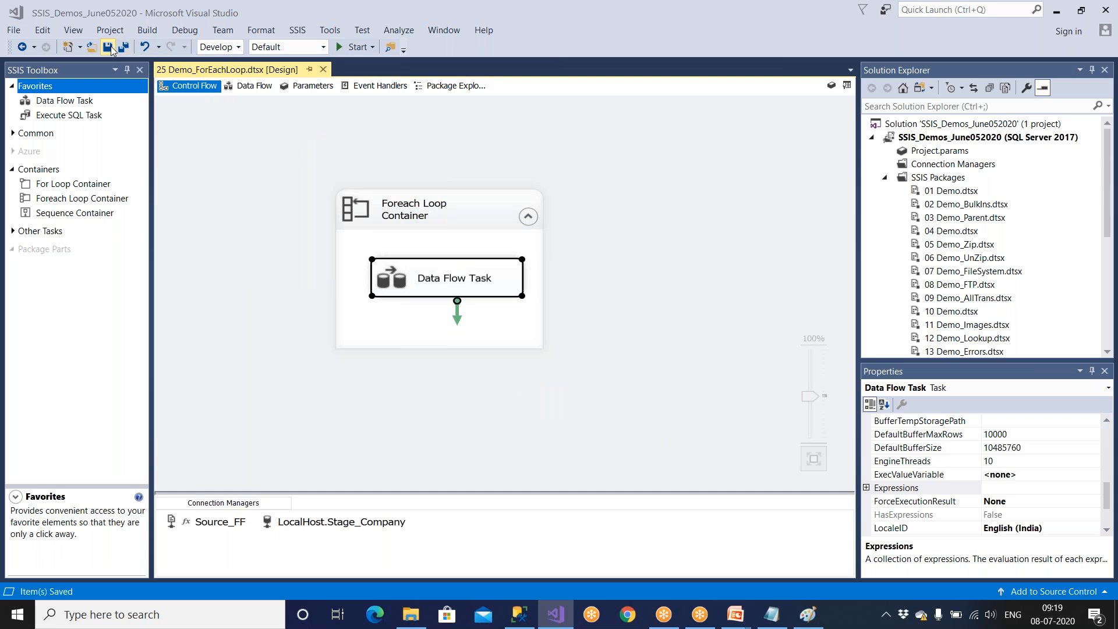
click(353, 47)
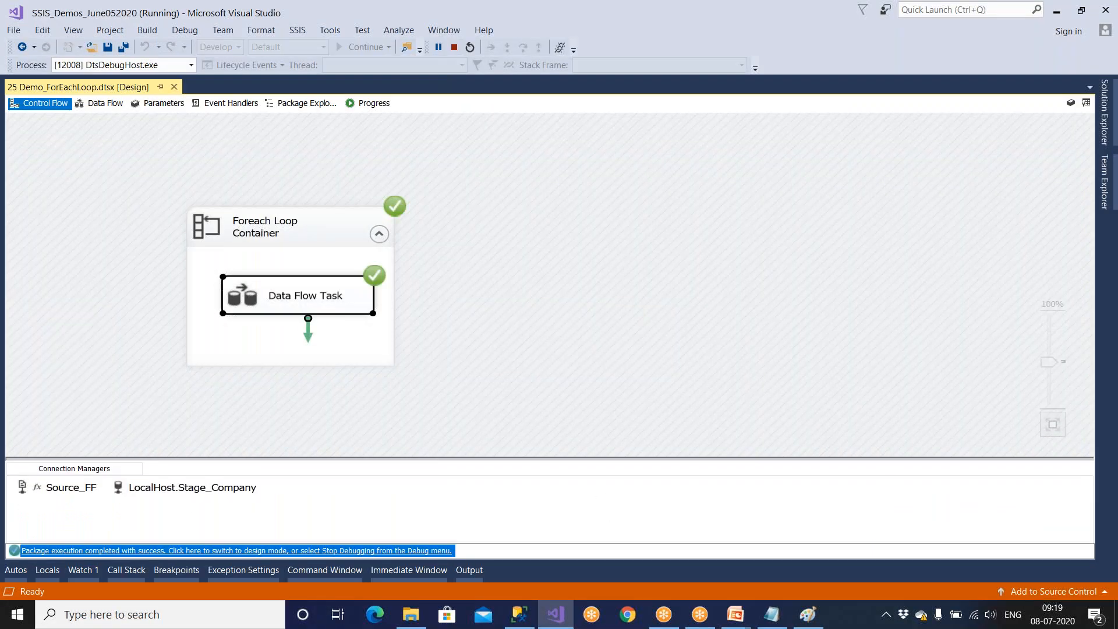
Switch to SQL Server Management Studio and replace the whole text of SQLQuery1.sql with select * from Emp_.
click(519, 614)
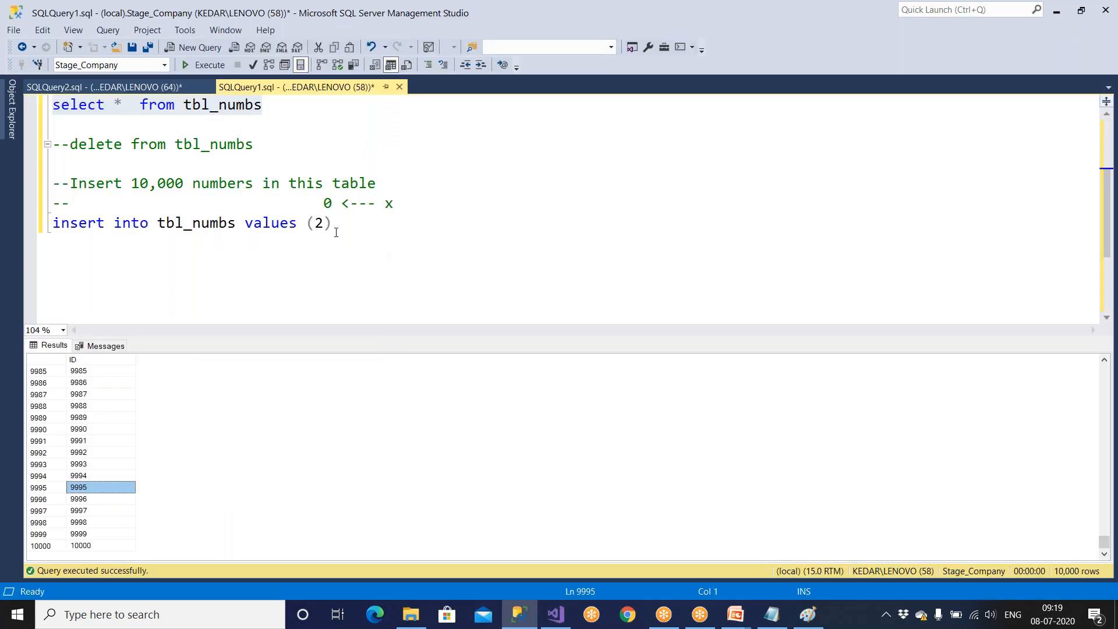
key(ctrl+a)
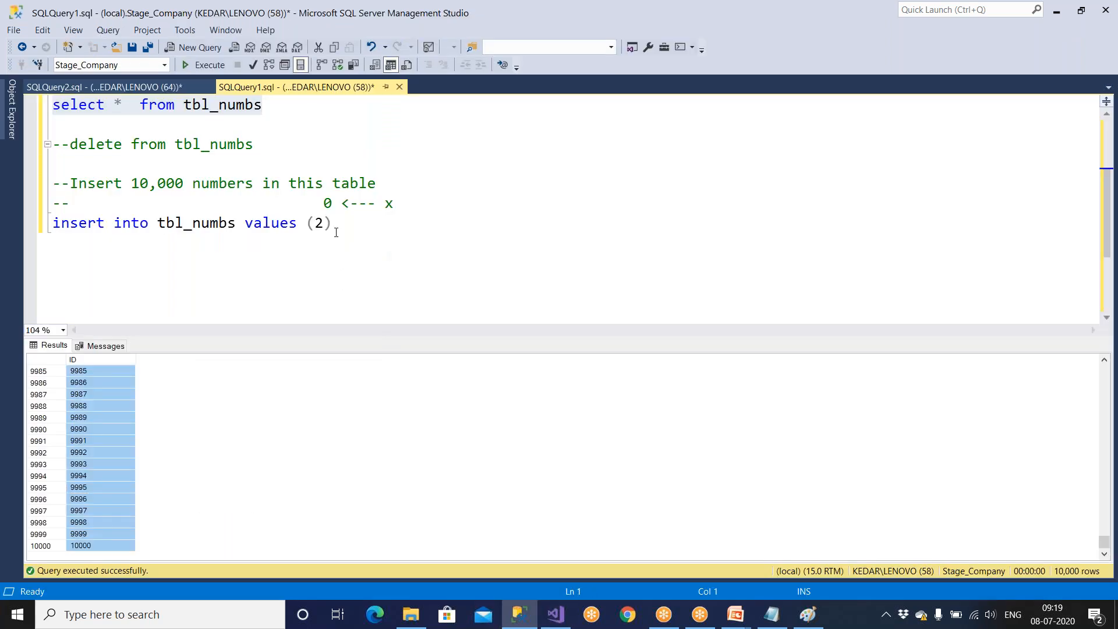
click(336, 232)
key(ctrl+a)
key(Delete)
text(select * from)
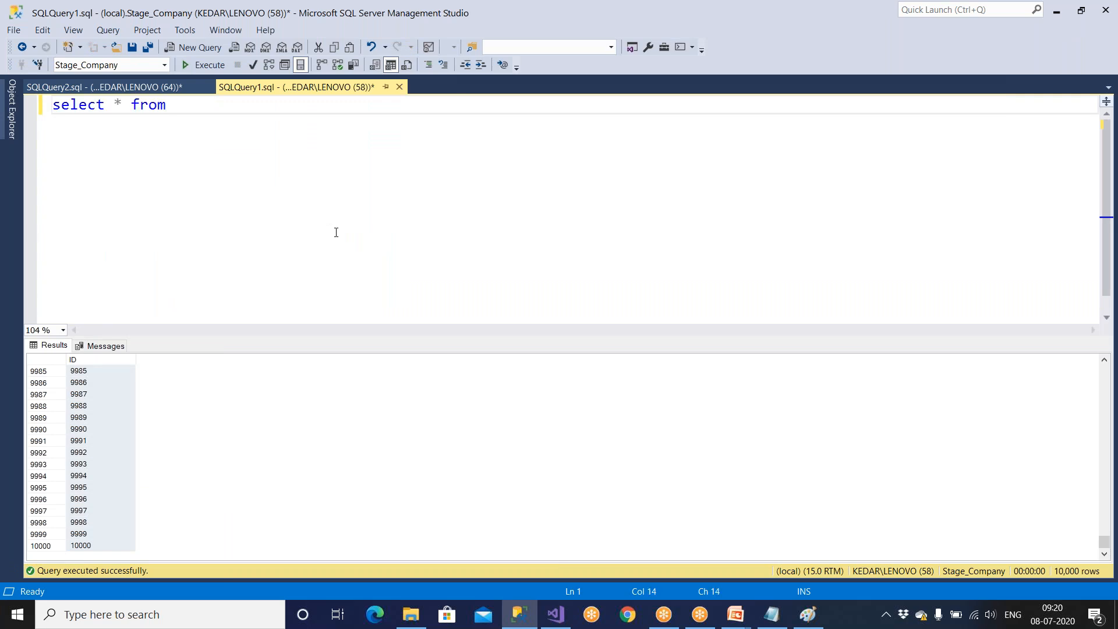
text(Emp_US.txt)
key(BackSpace)
key(BackSpace)
key(BackSpace)
key(BackSpace)
key(BackSpace)
key(BackSpace)
Expand the Tables folder of Stage_Company in Object Explorer and keep the explorer pinned open.
click(11, 119)
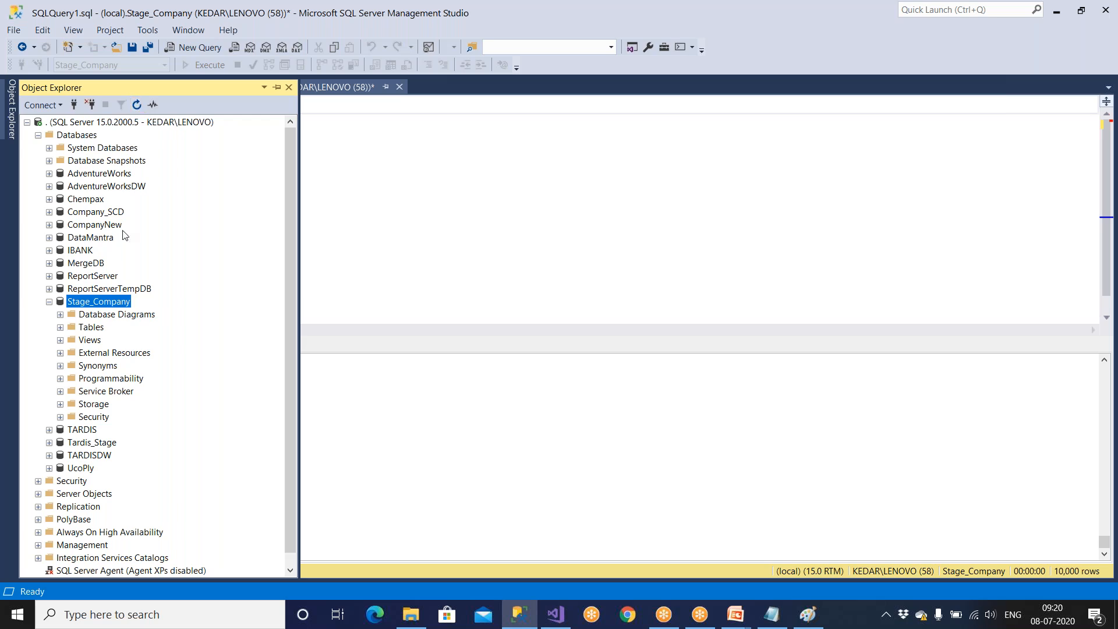
double_click(91, 326)
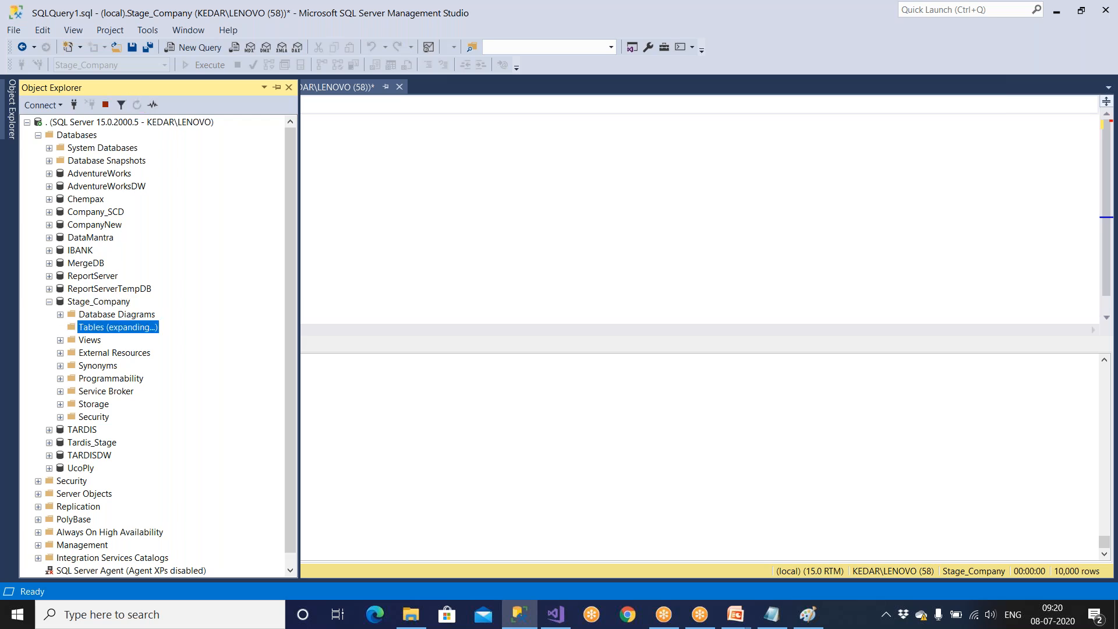
click(276, 87)
scroll(173, 332, down, 3)
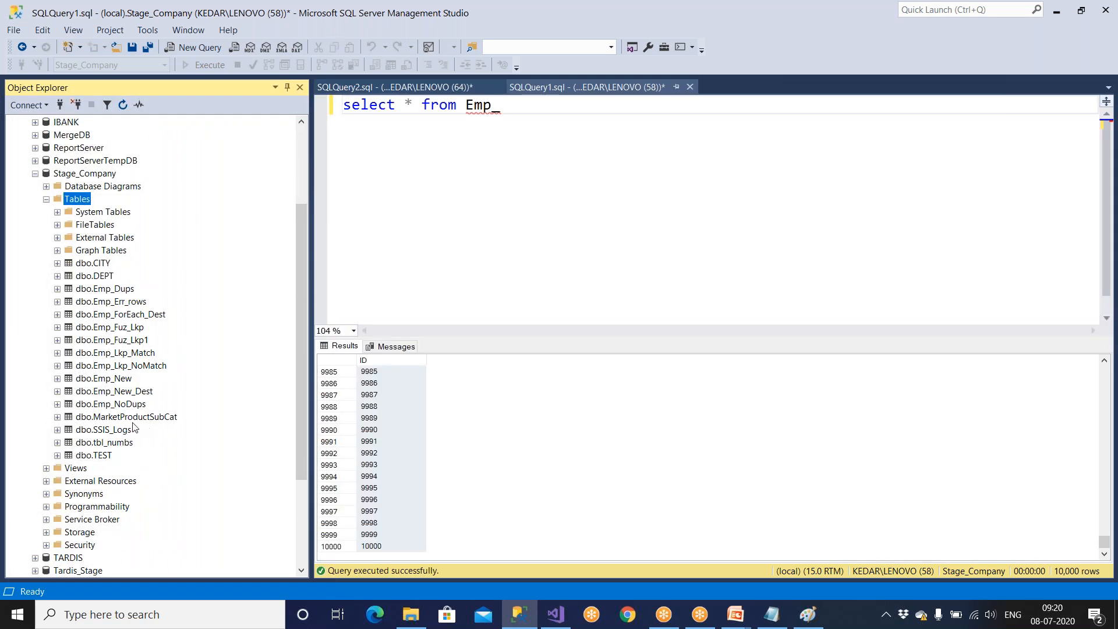
Complete the query as select * from Emp_ForEach_Dest, taking the table name from Object Explorer, and execute it.
drag(142, 319, 529, 149)
click(522, 124)
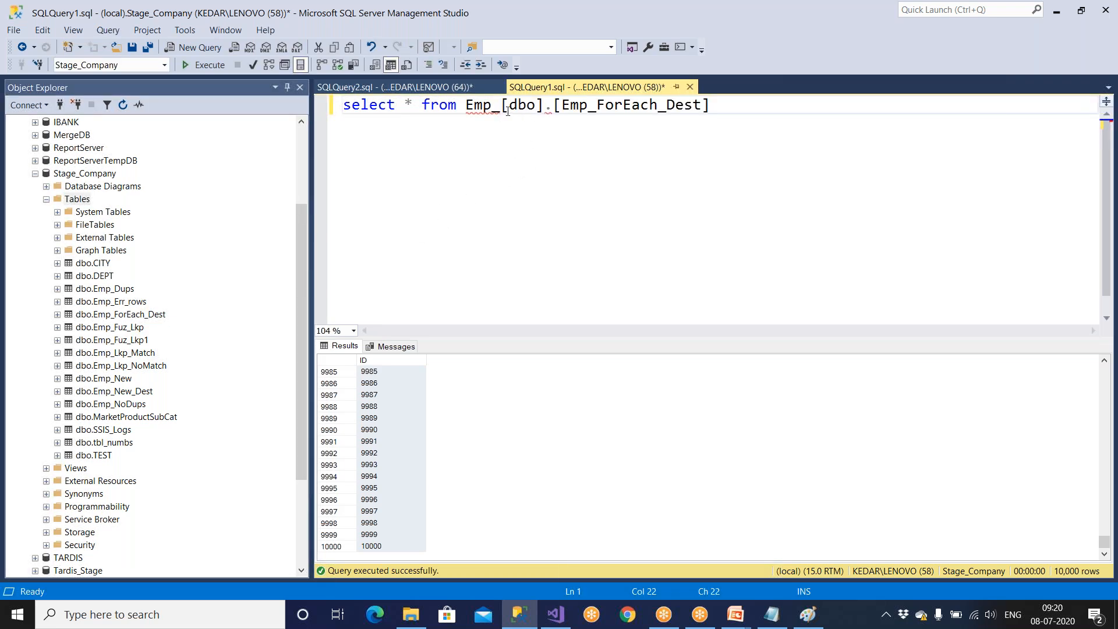
drag(553, 105, 466, 112)
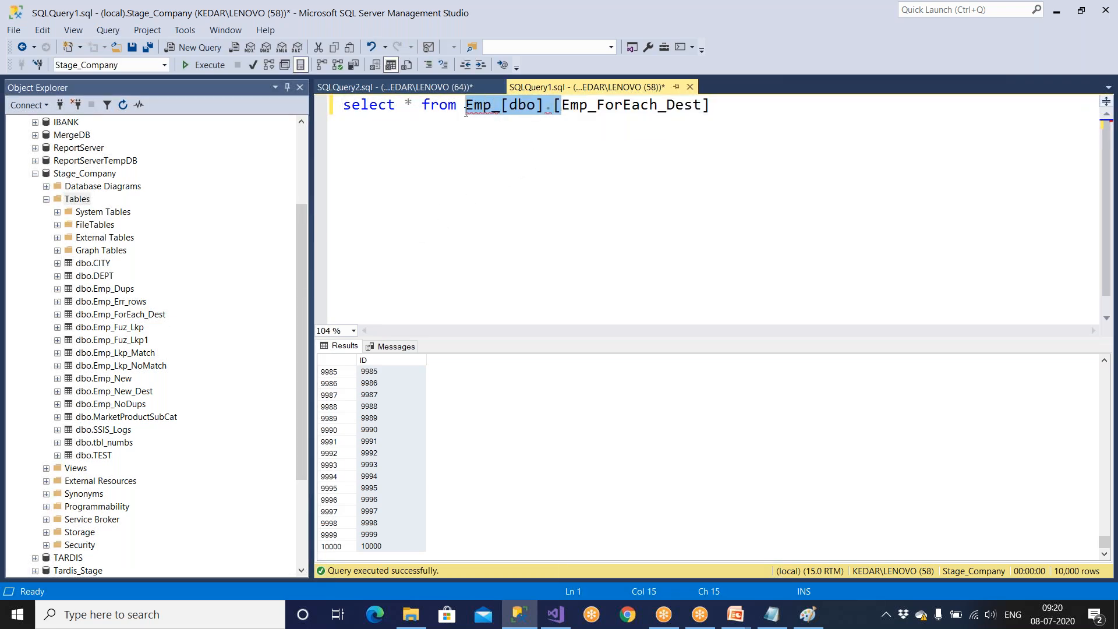
key(BackSpace)
click(616, 103)
key(BackSpace)
key(F5)
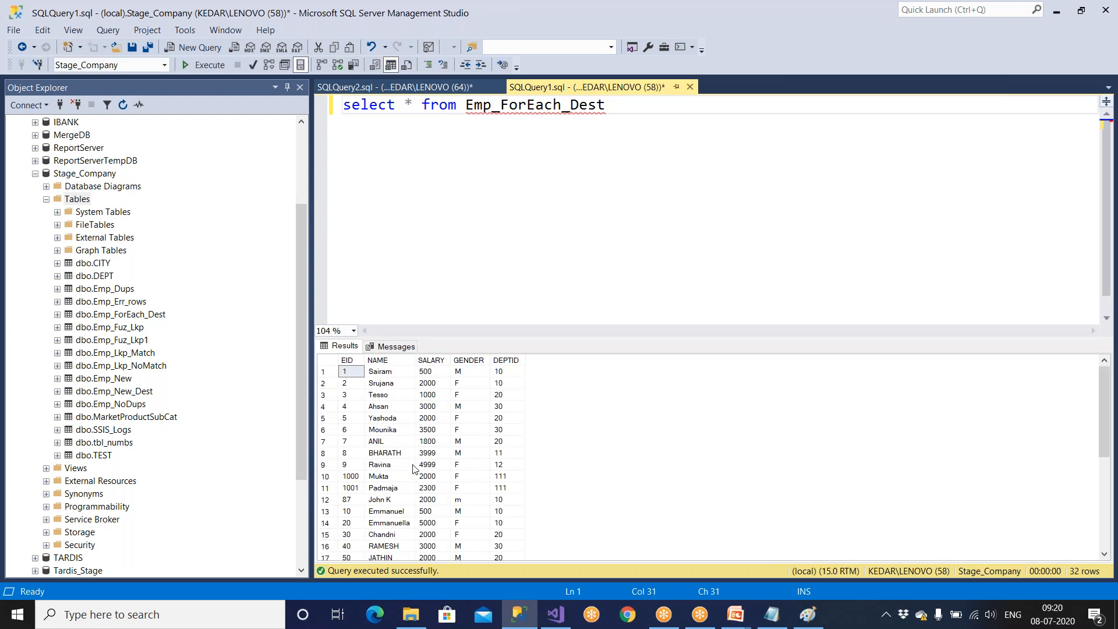
Enlarge the results area, look through the returned rows to the end, and widen the NAME column.
click(391, 373)
click(390, 384)
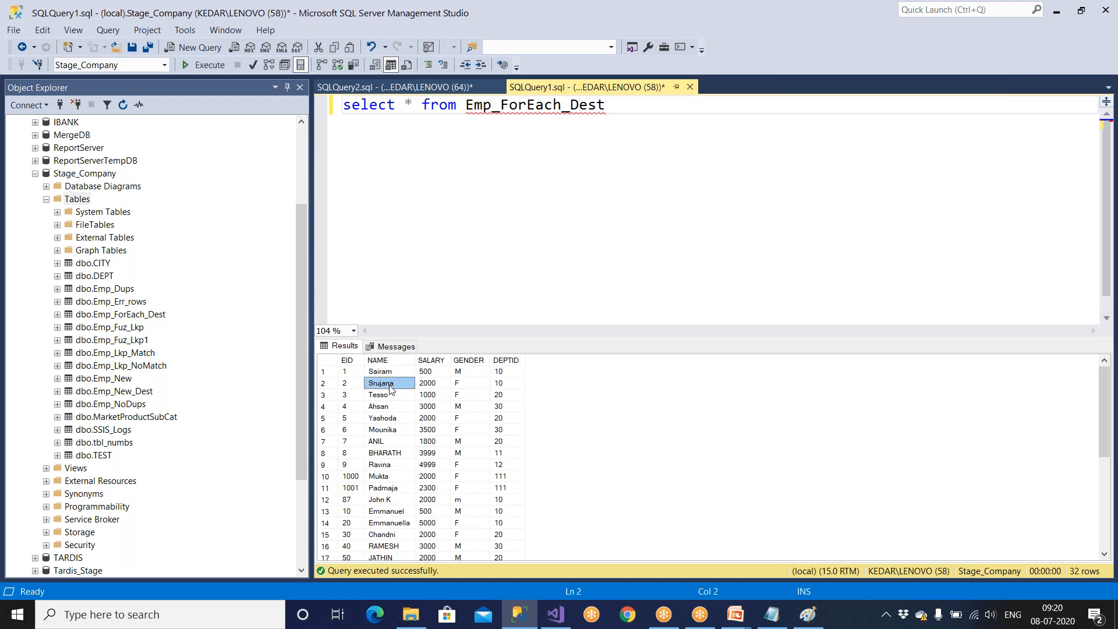
drag(669, 344, 672, 211)
scroll(487, 458, down, 1)
scroll(488, 459, down, 1)
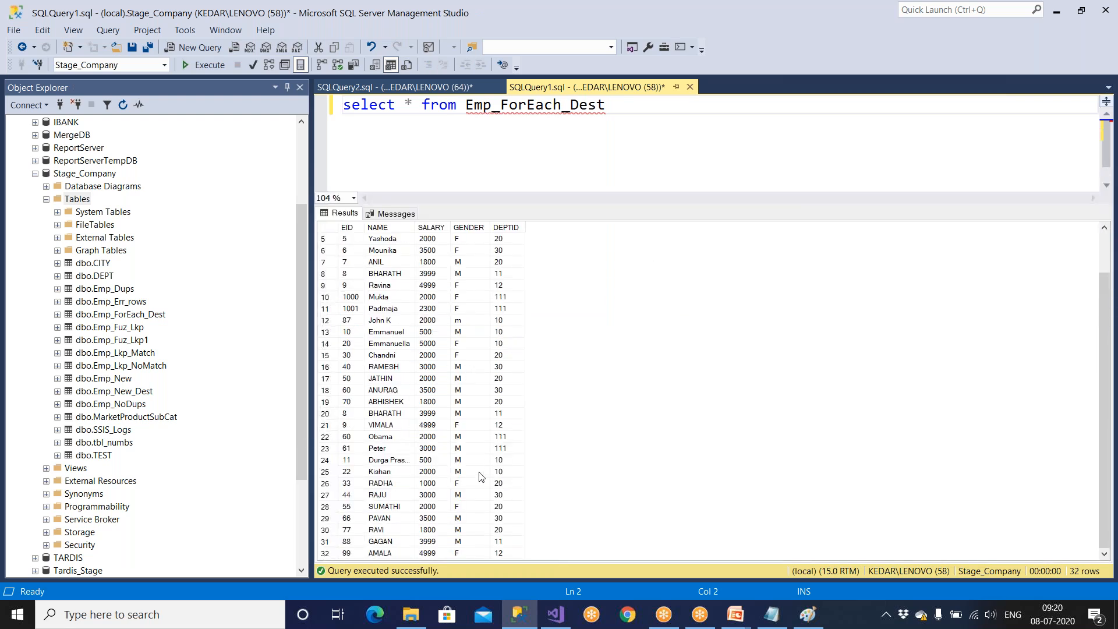
drag(387, 542, 388, 517)
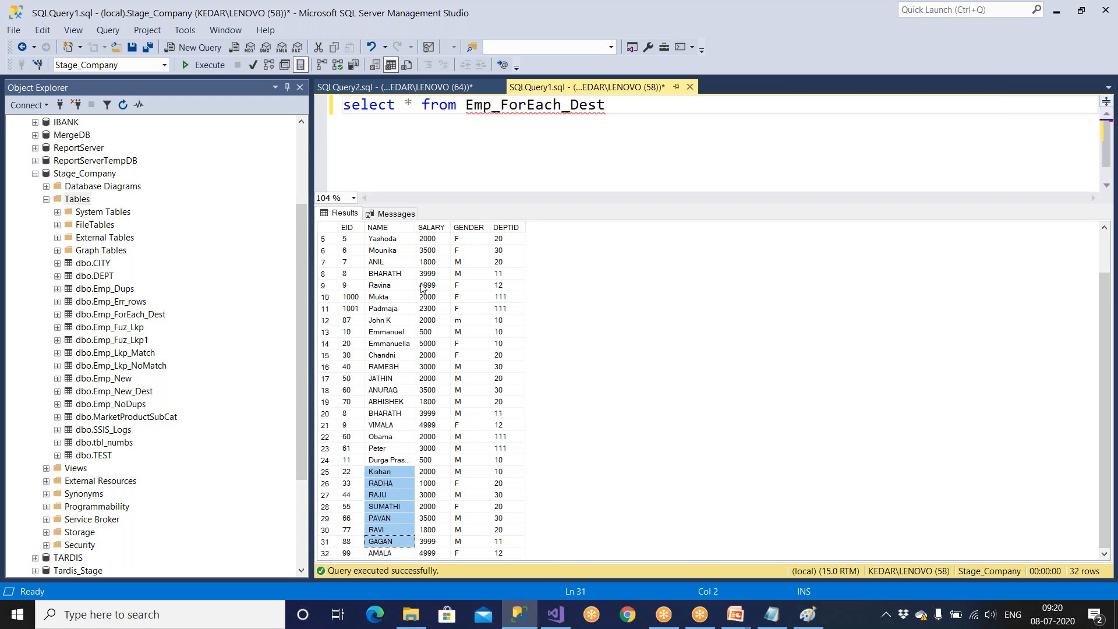
drag(415, 227, 460, 227)
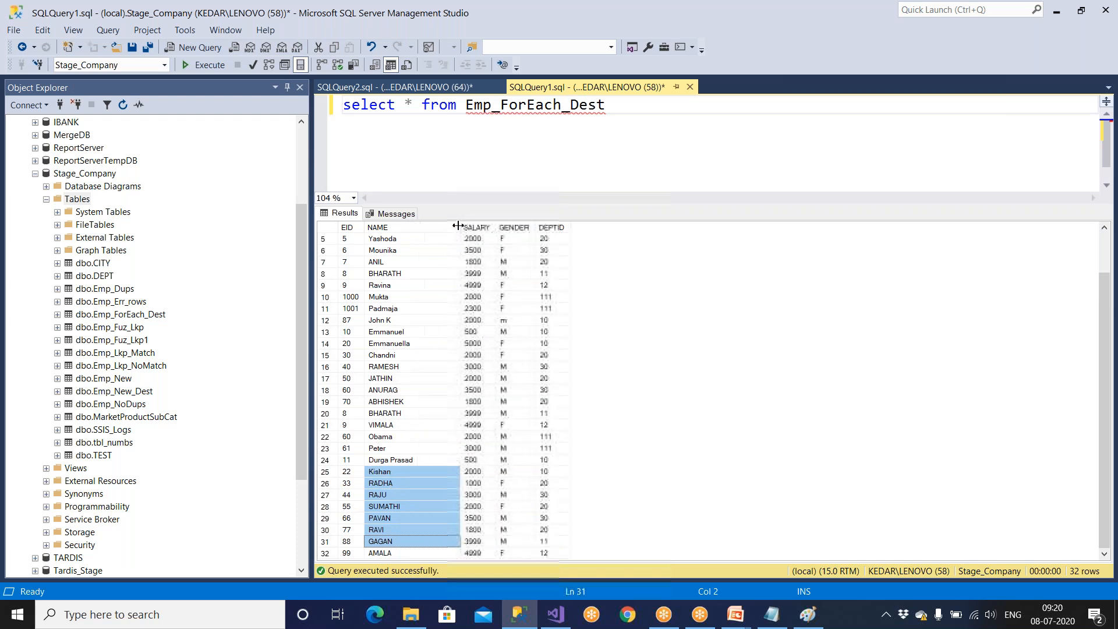
Open the Emp-Delhi text file from D:\Amazon\Delhi in Notepad, inspect its employee rows, and close it.
click(556, 617)
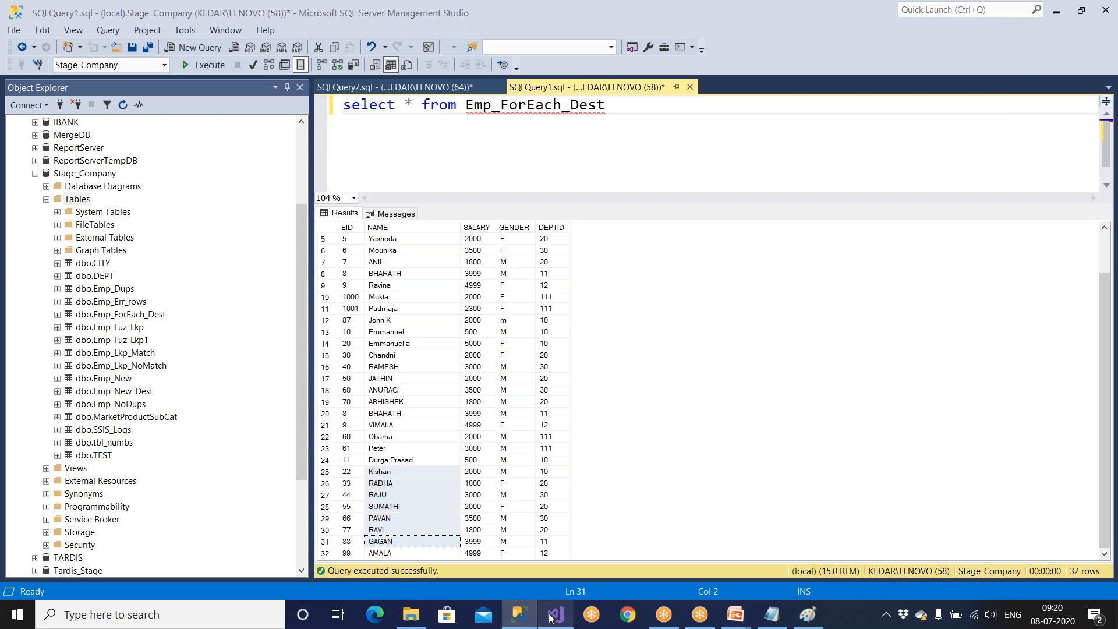
click(411, 611)
double_click(191, 97)
click(187, 102)
double_click(187, 99)
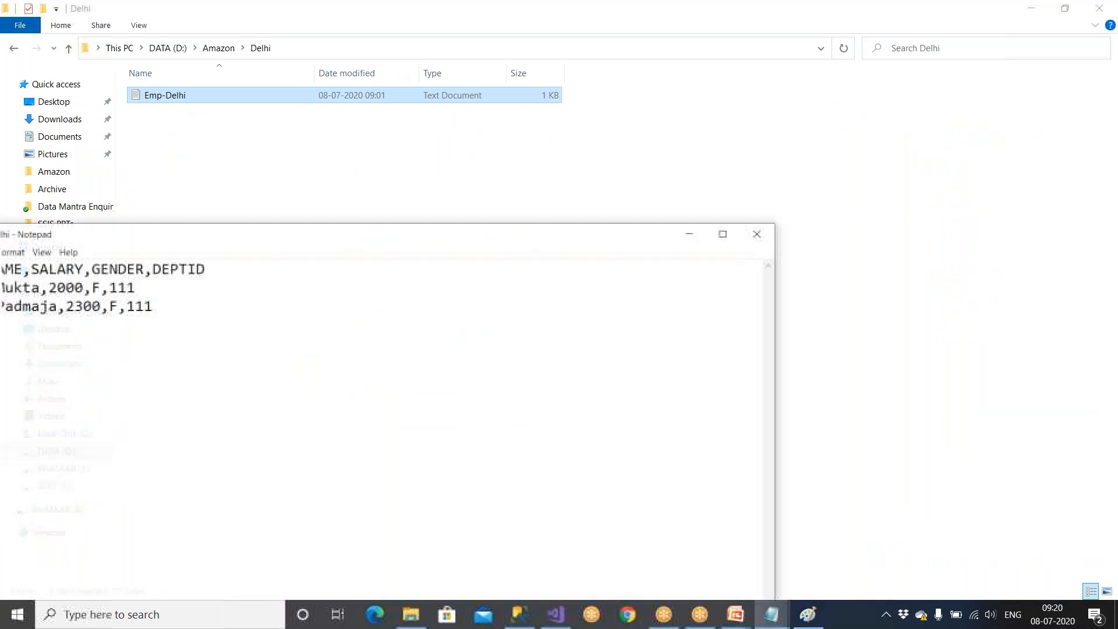
drag(186, 228, 510, 161)
click(322, 231)
drag(322, 231, 267, 250)
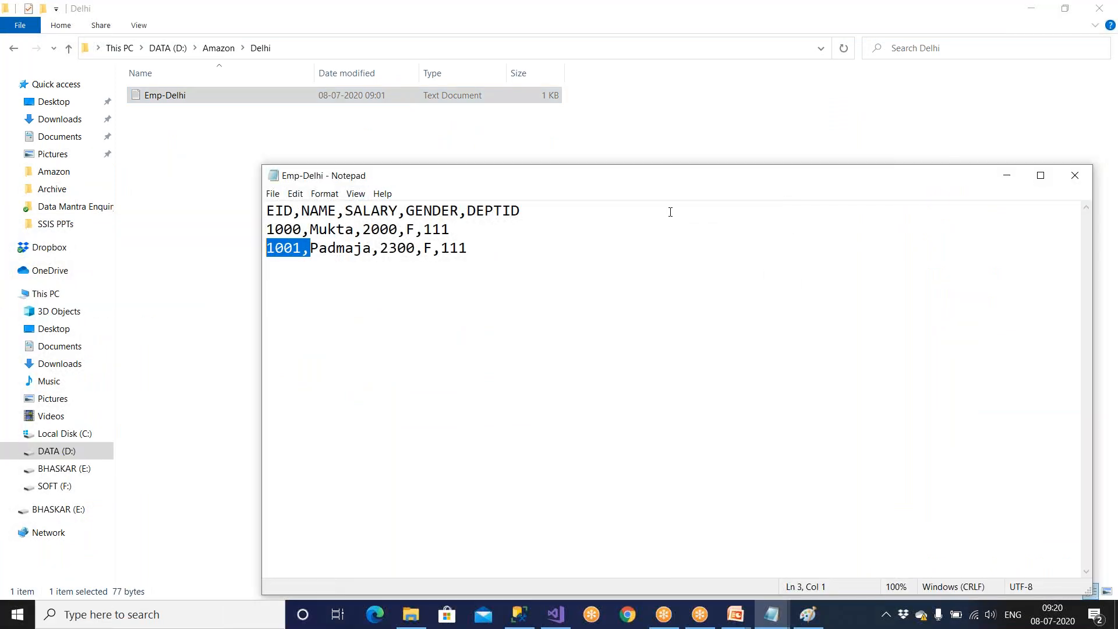
click(1075, 176)
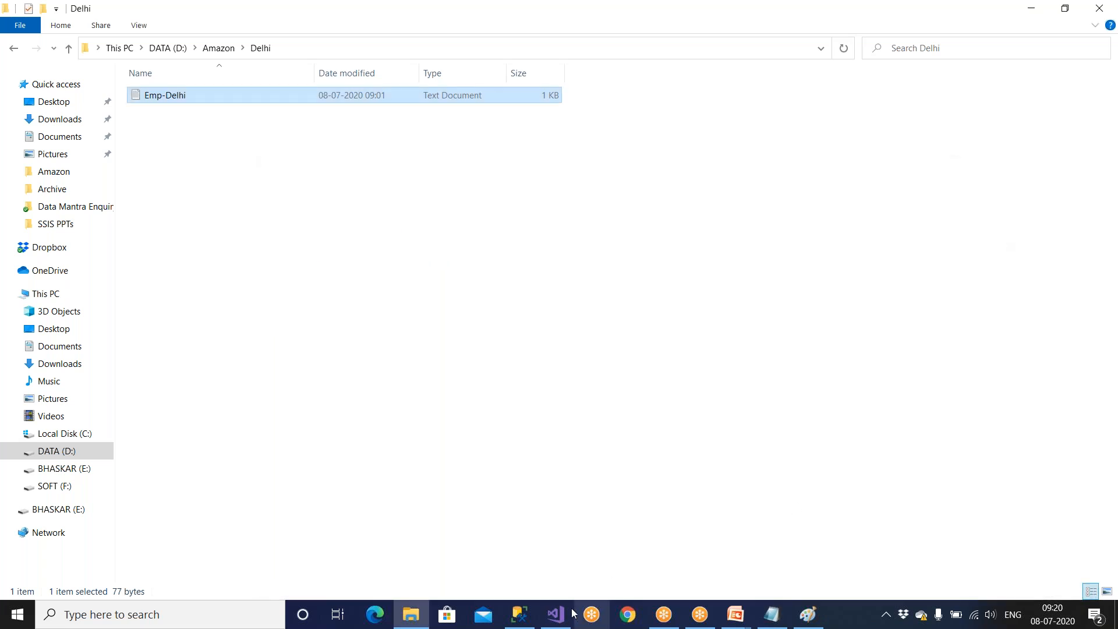
Return to the Emp_ForEach_Dest results in SQL Server Management Studio and locate the two rows from the Delhi file.
click(556, 614)
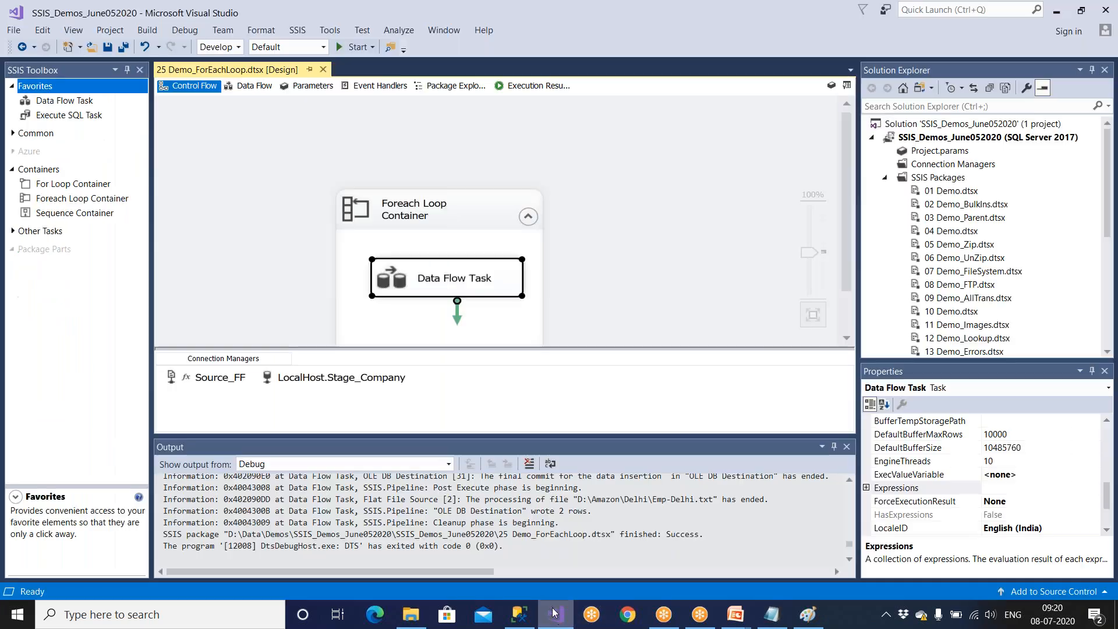
click(519, 614)
drag(367, 298, 552, 308)
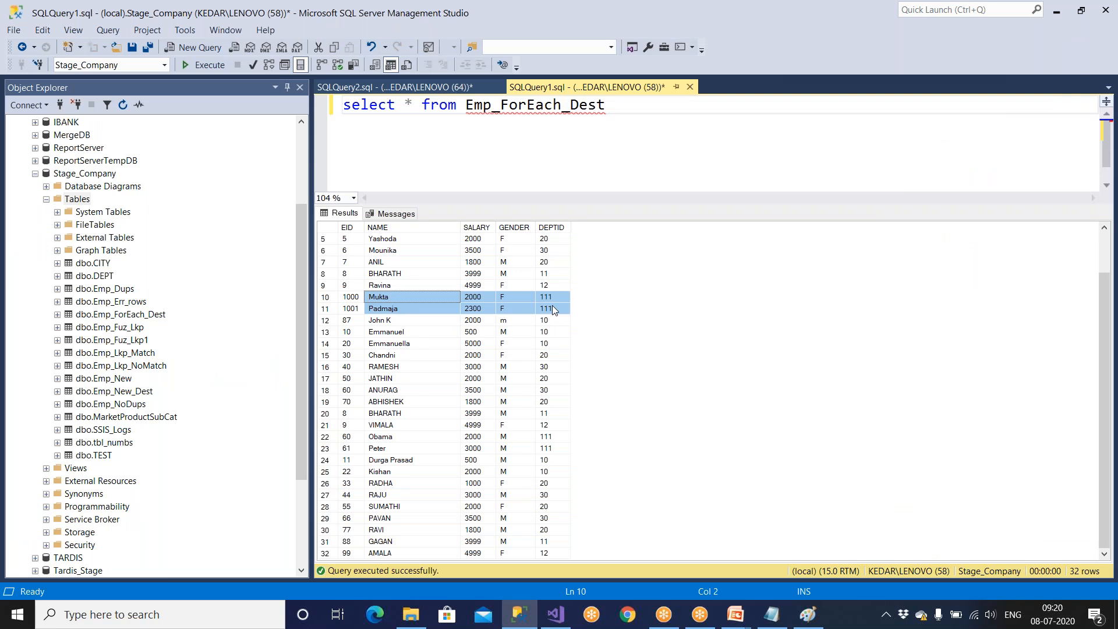
click(507, 273)
Examine the loaded employee rows from first to last to consider which source file each one came from.
scroll(506, 277, up, 2)
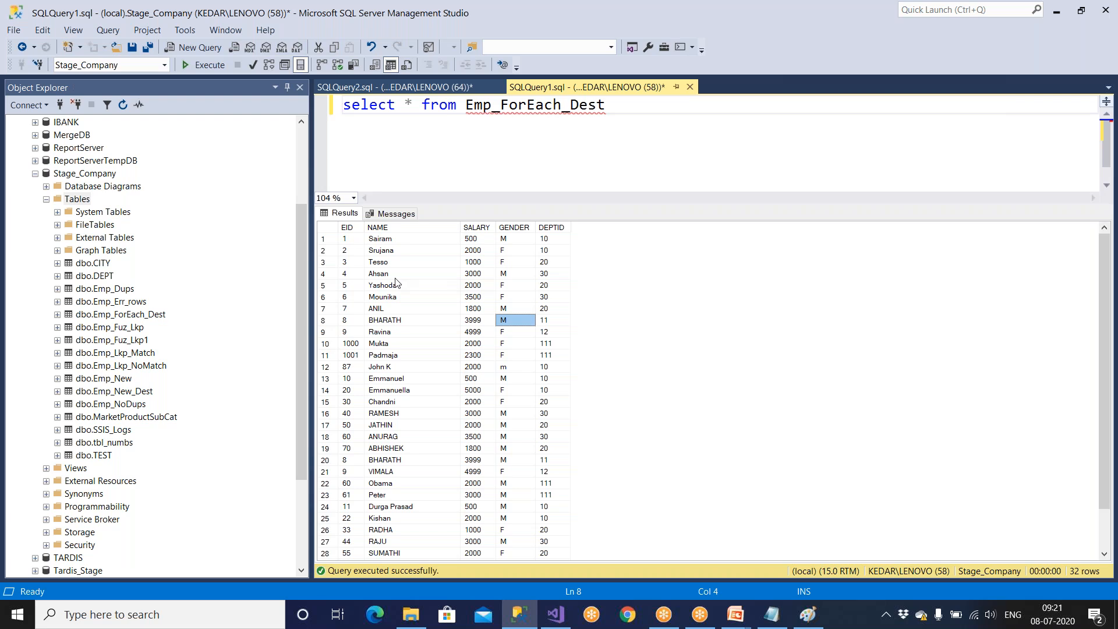
click(391, 242)
click(391, 252)
click(391, 265)
click(392, 287)
click(394, 319)
click(397, 346)
click(399, 369)
scroll(401, 455, down, 2)
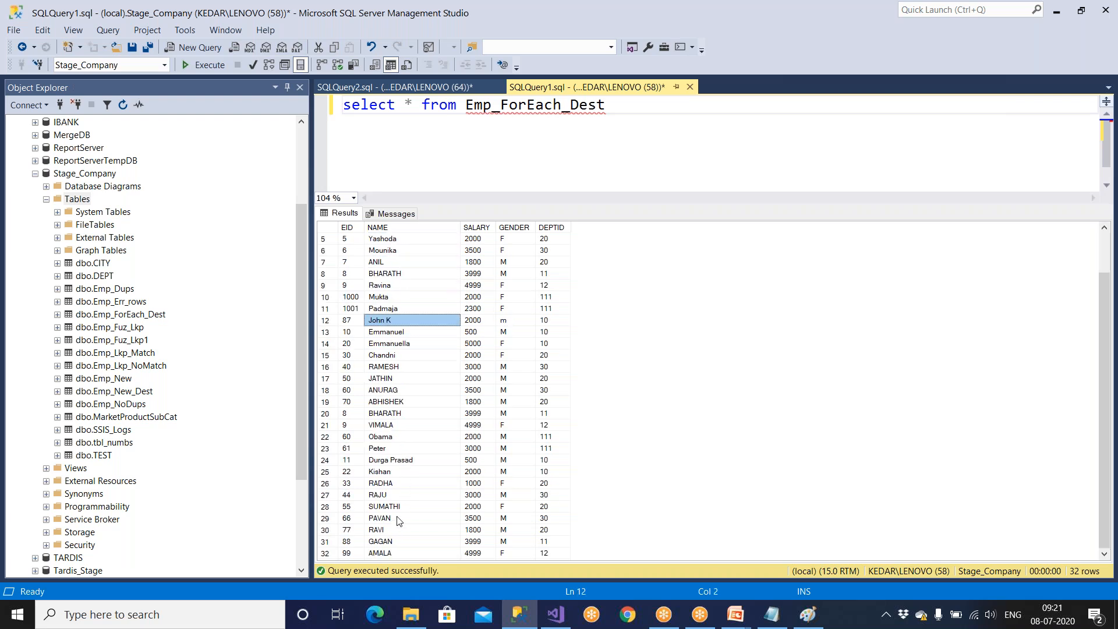
drag(392, 553, 563, 412)
click(411, 403)
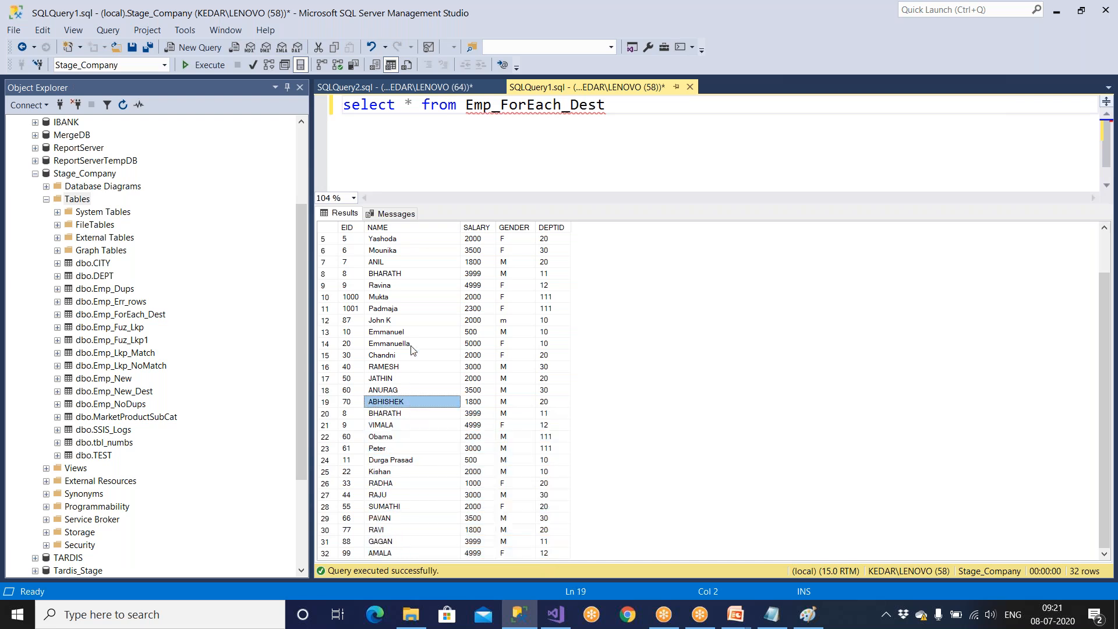
drag(411, 333, 420, 442)
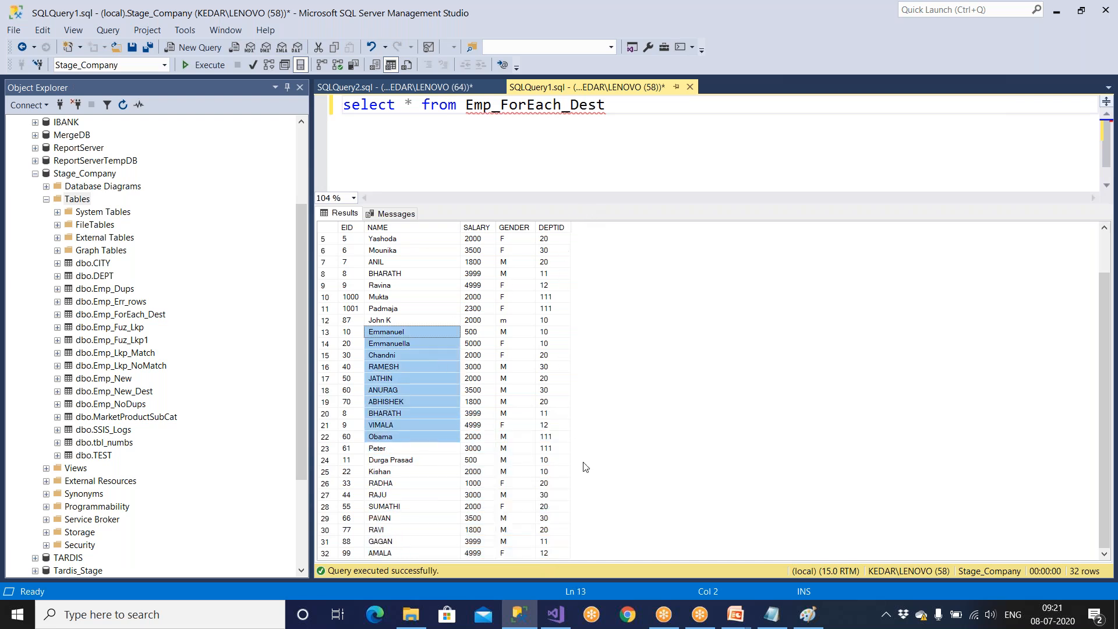
Look at the loop diagram in Paint, return to the package in Visual Studio, and auto-hide the Output pane.
click(808, 614)
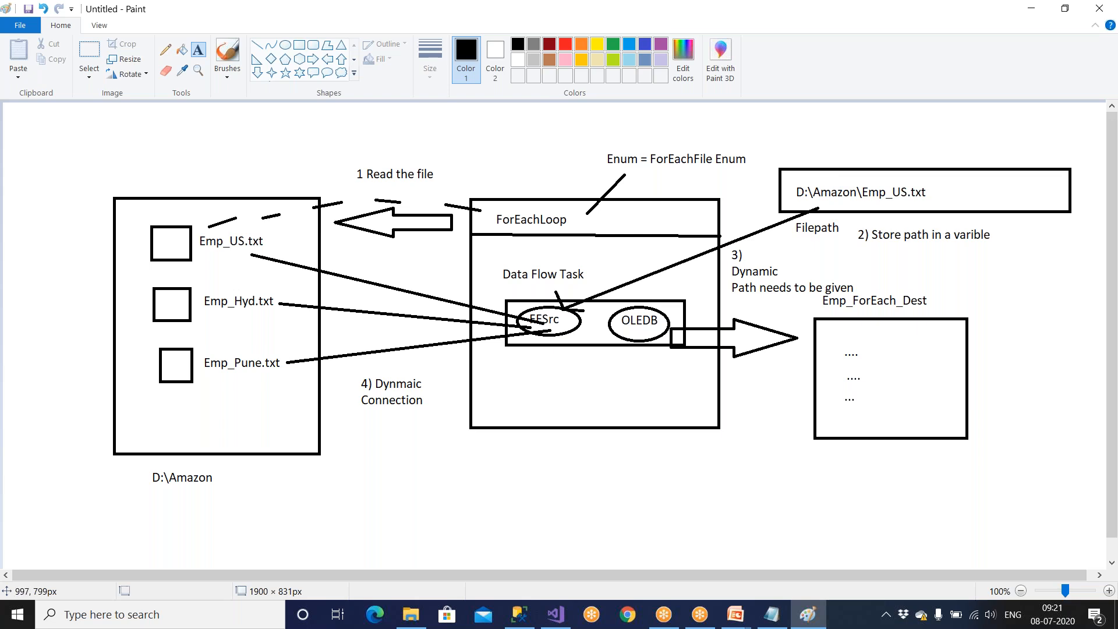
click(556, 616)
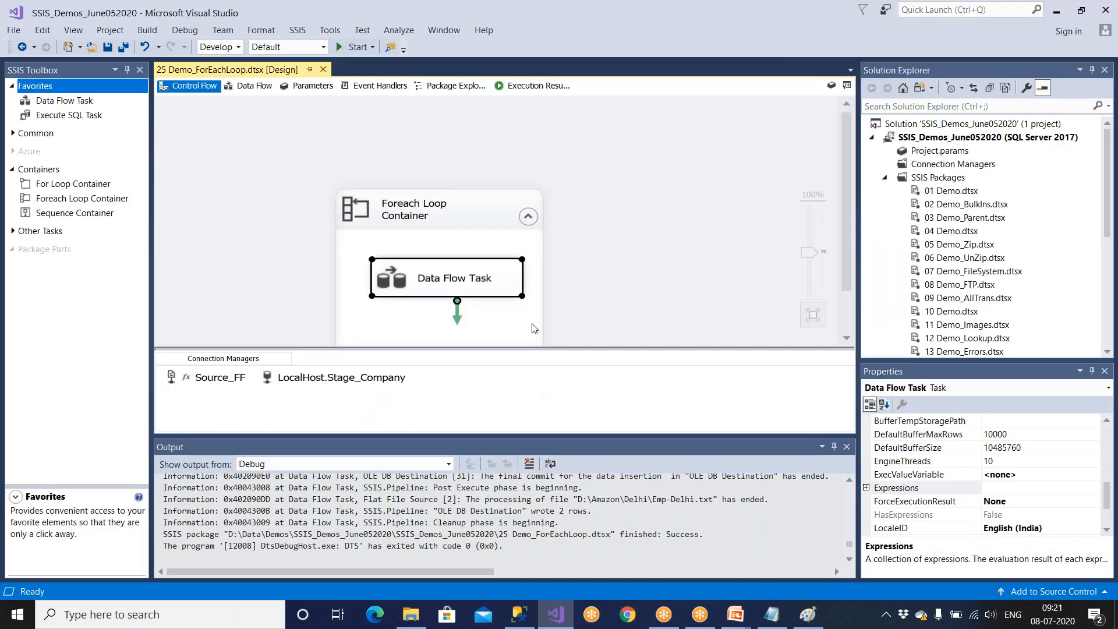
click(834, 447)
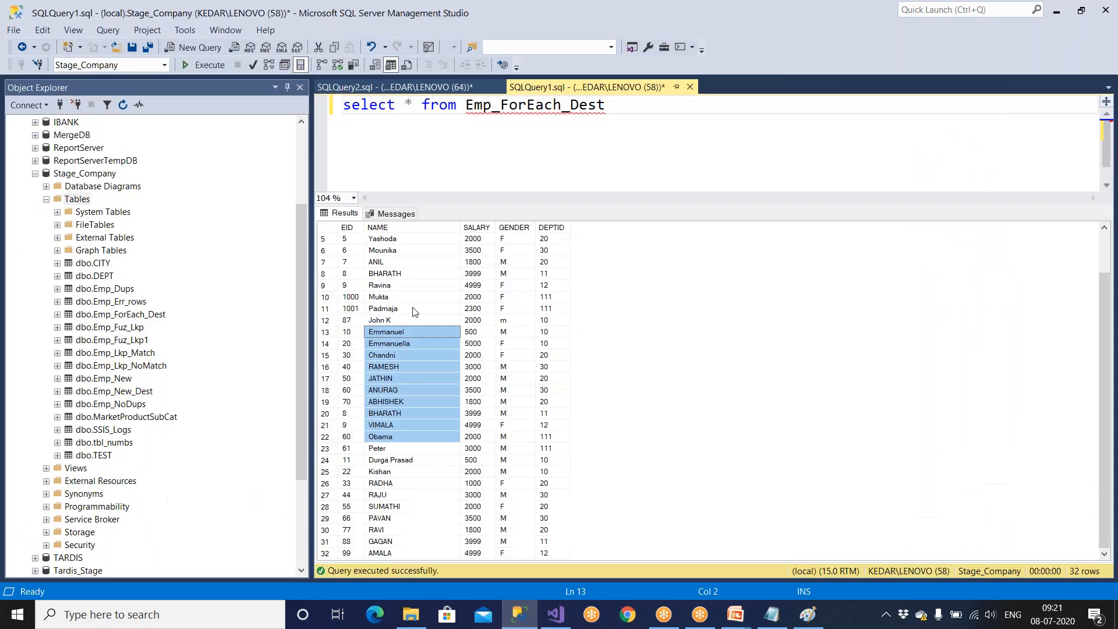
In SQL Server Management Studio, start the statement alter table Emp_ForEach_Dest below the select query.
click(519, 614)
click(617, 115)
key(Return)
key(Return)
key(Return)
text(later)
key(BackSpace)
key(BackSpace)
key(BackSpace)
key(BackSpace)
text(alter tabk)
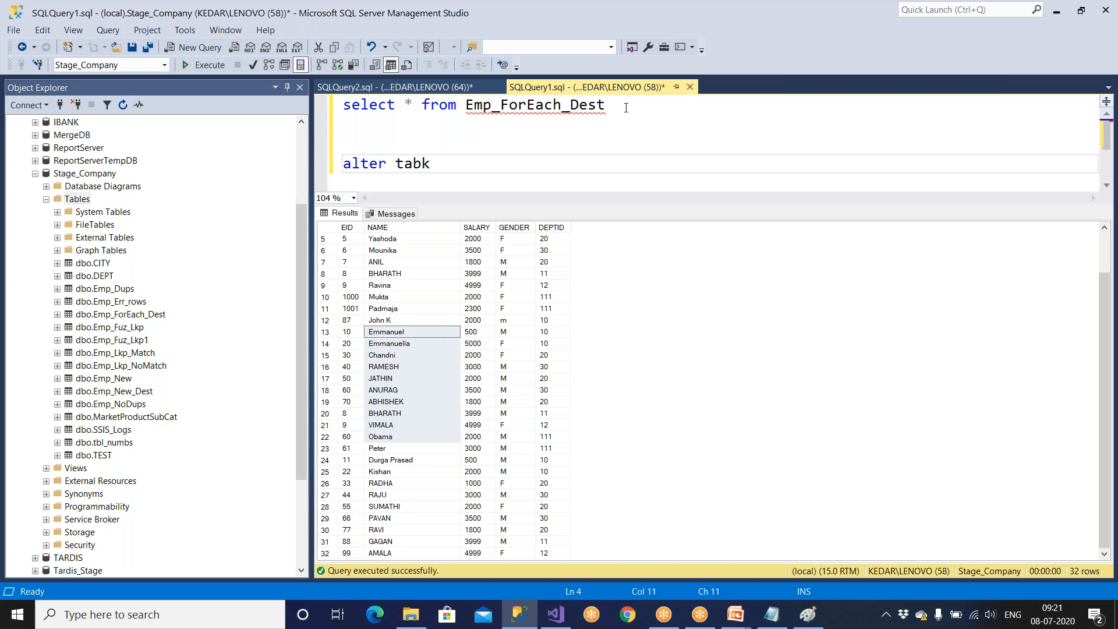
text(e)
key(BackSpace)
key(BackSpace)
key(BackSpace)
text(le)
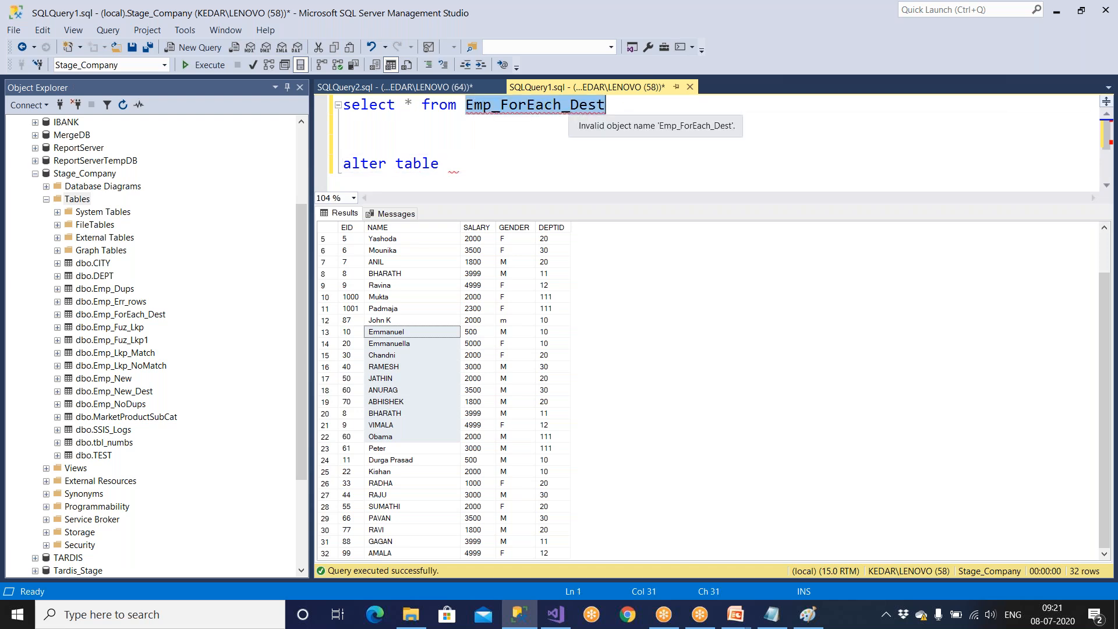
text(Emp_ForEach_Dest)
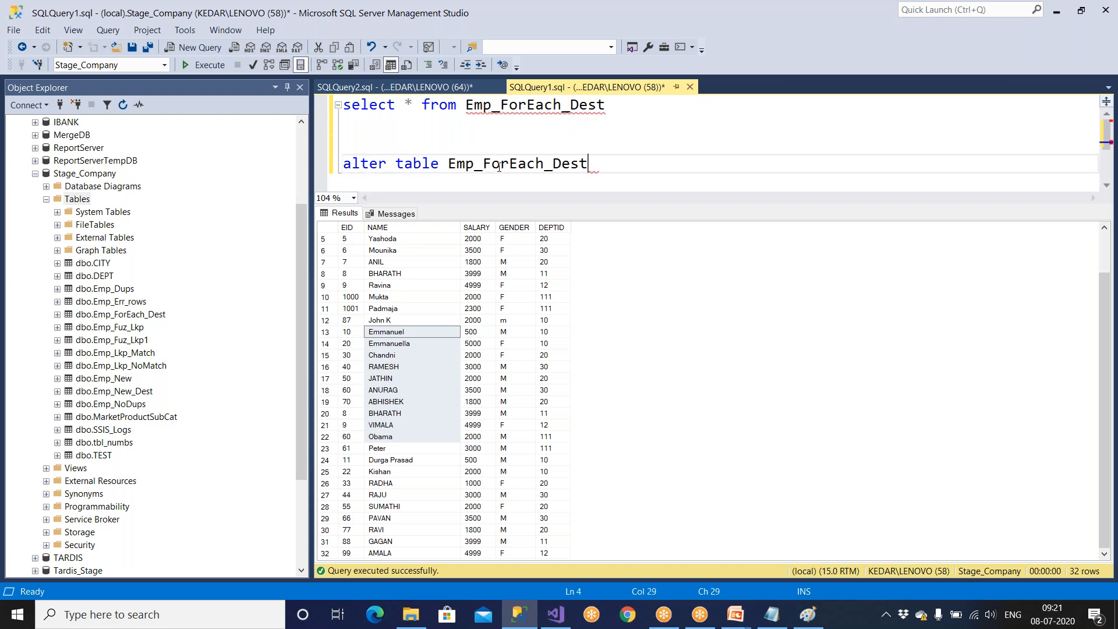
Complete the alter table statement with add Filepath varchar(200) and execute only that statement.
key(Return)
text(add)
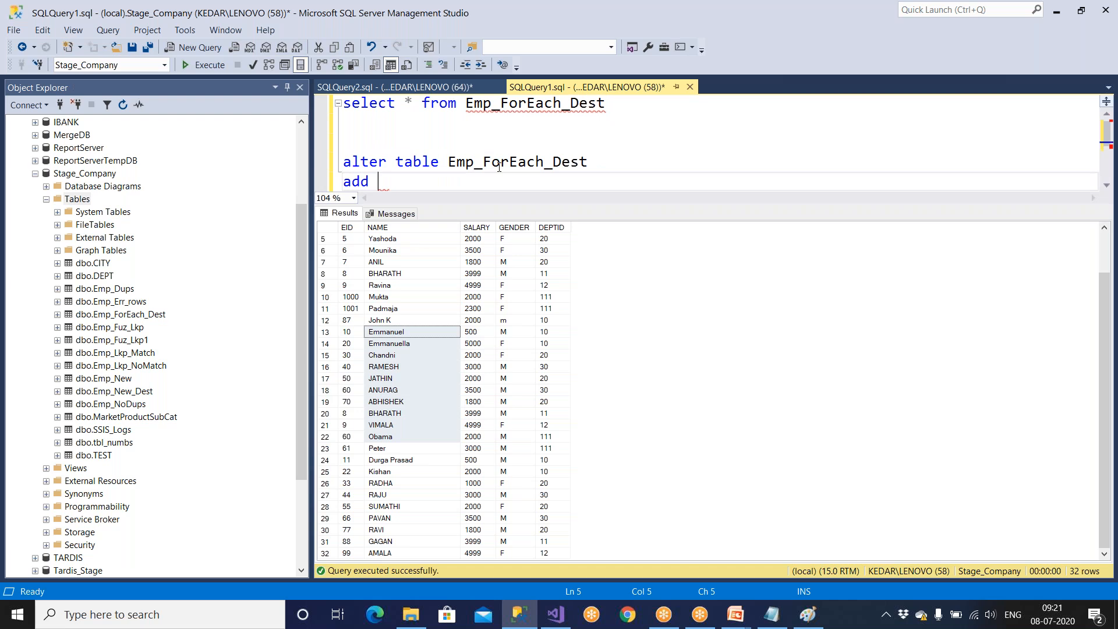
text( varchar(200))
key(Left)
key(Left)
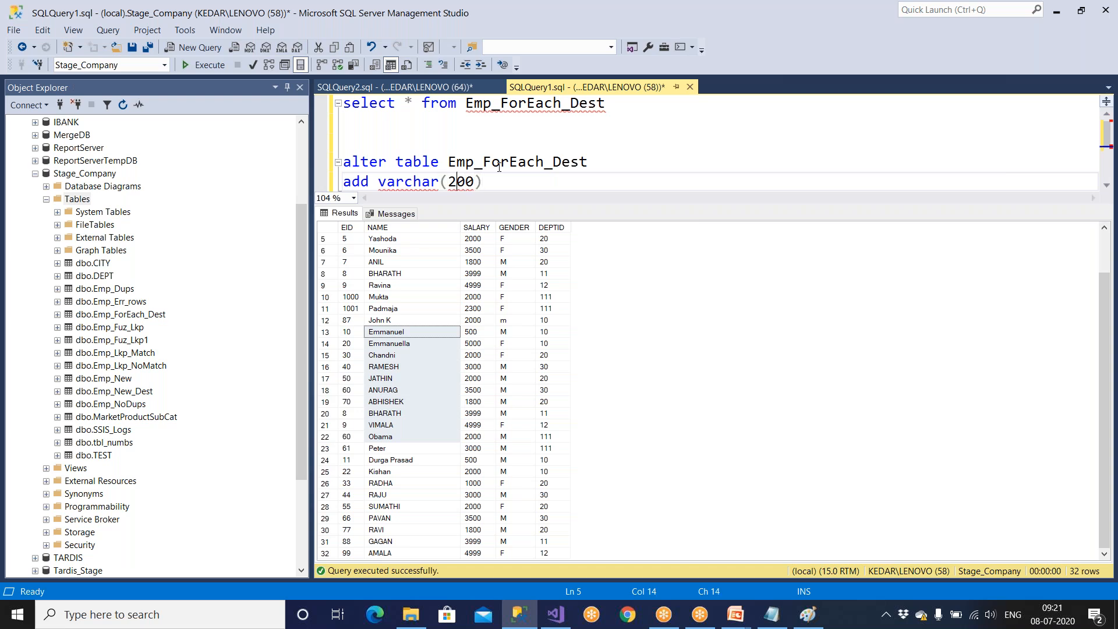
key(Left)
key(Left)
key(Left)
key(Left)
text(Filepath)
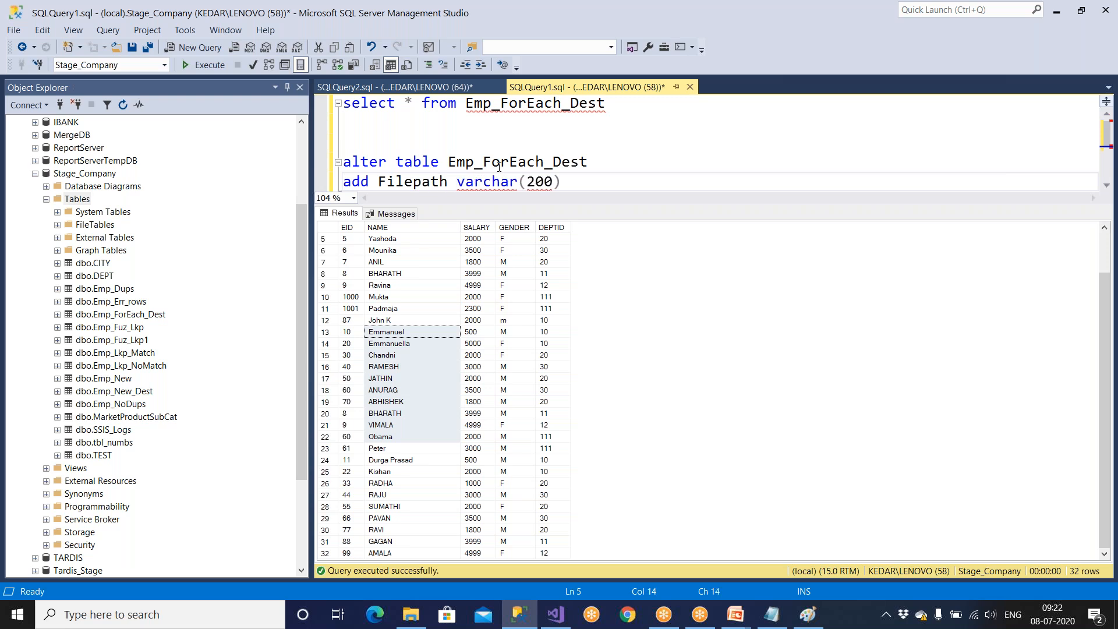
drag(591, 186, 312, 164)
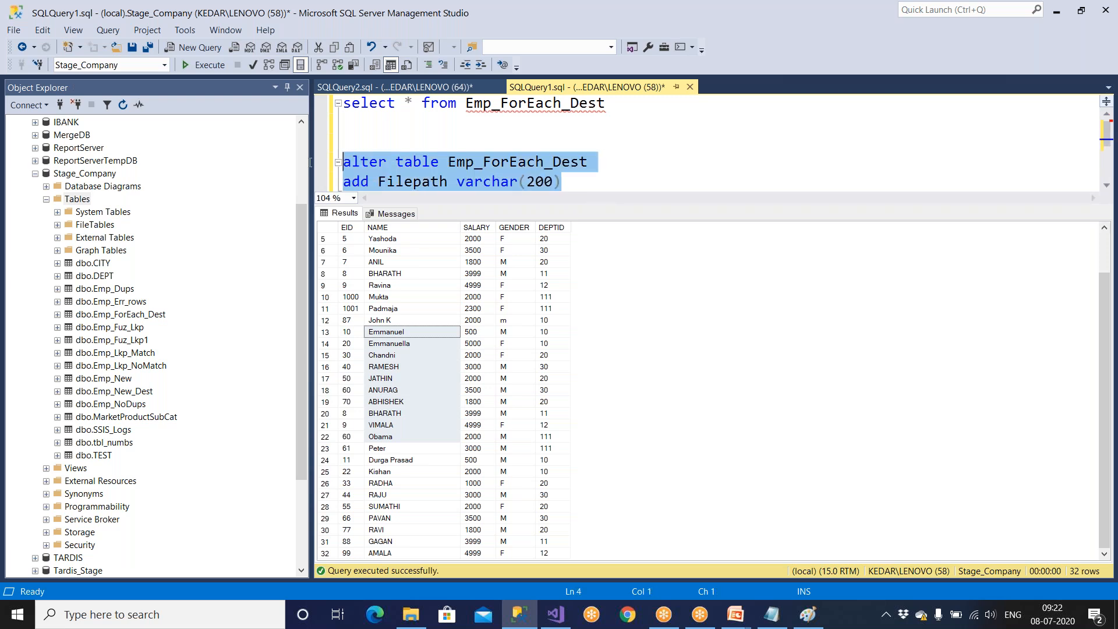
click(227, 68)
Execute only the select query on Emp_ForEach_Dest again and check the Filepath column against the employee rows.
drag(606, 105, 306, 106)
click(225, 69)
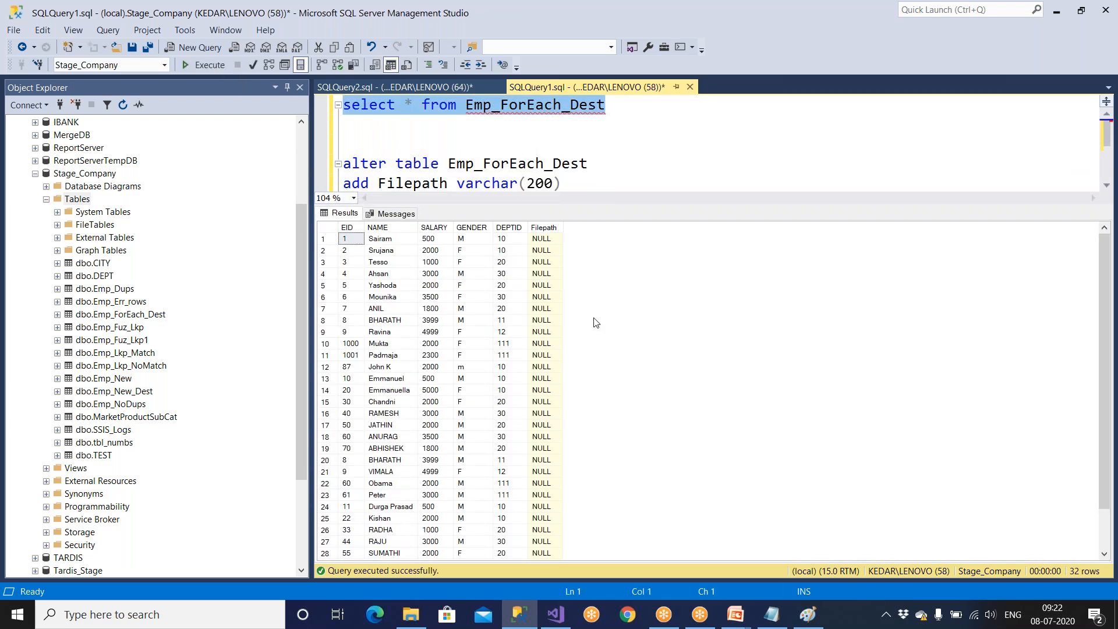
click(553, 286)
drag(382, 238, 394, 315)
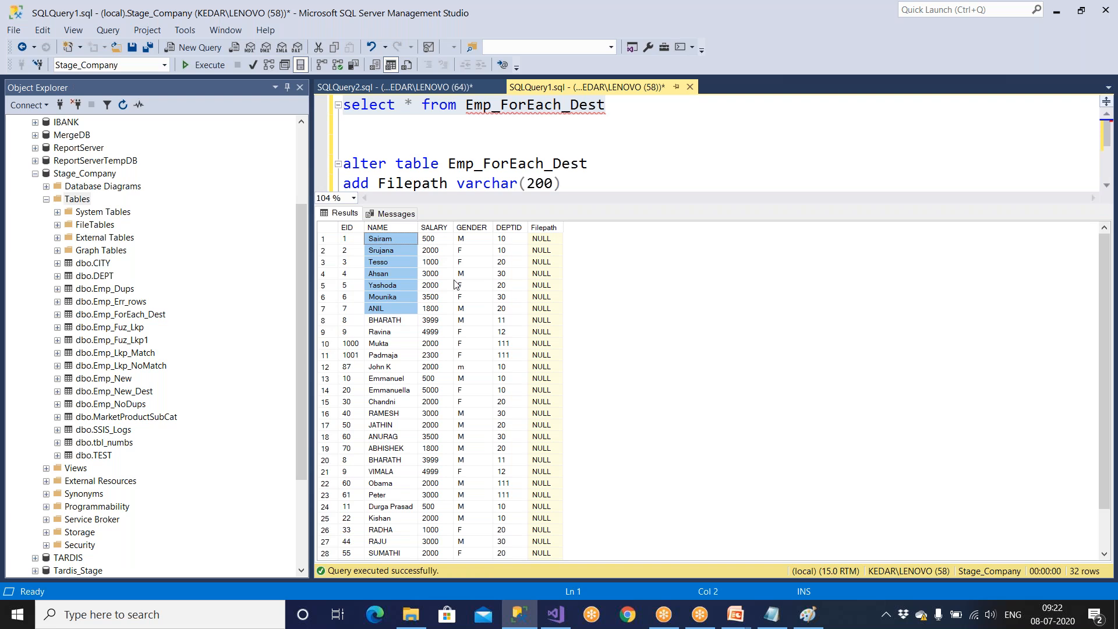
Add the statement delete from Emp_ForEach_Dest between the select query and the alter table statement.
drag(541, 239, 545, 333)
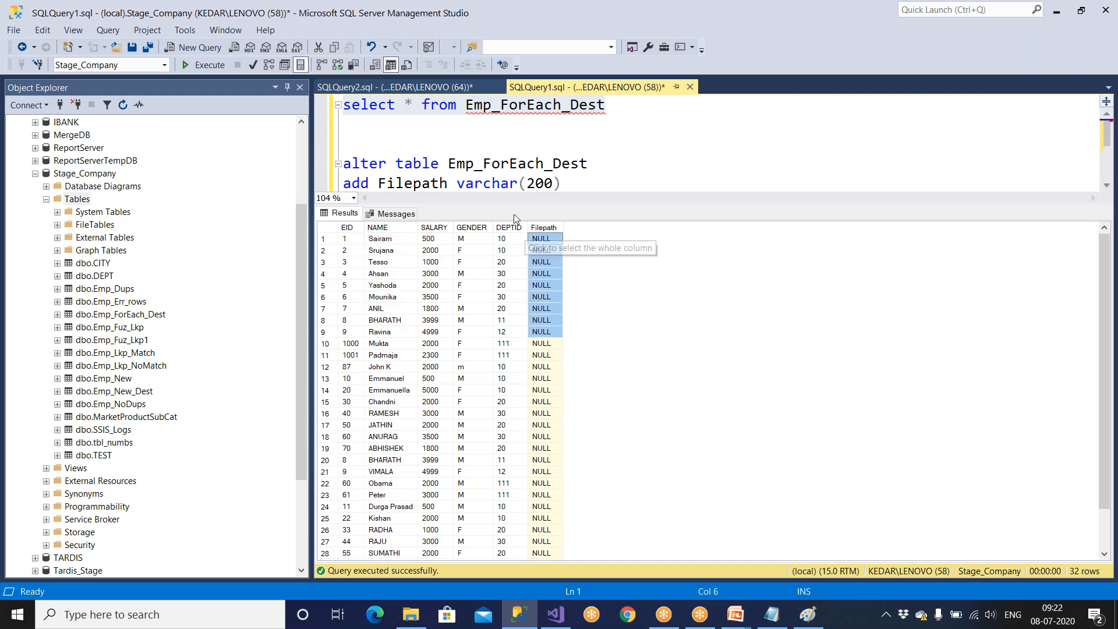
click(464, 140)
text(delete)
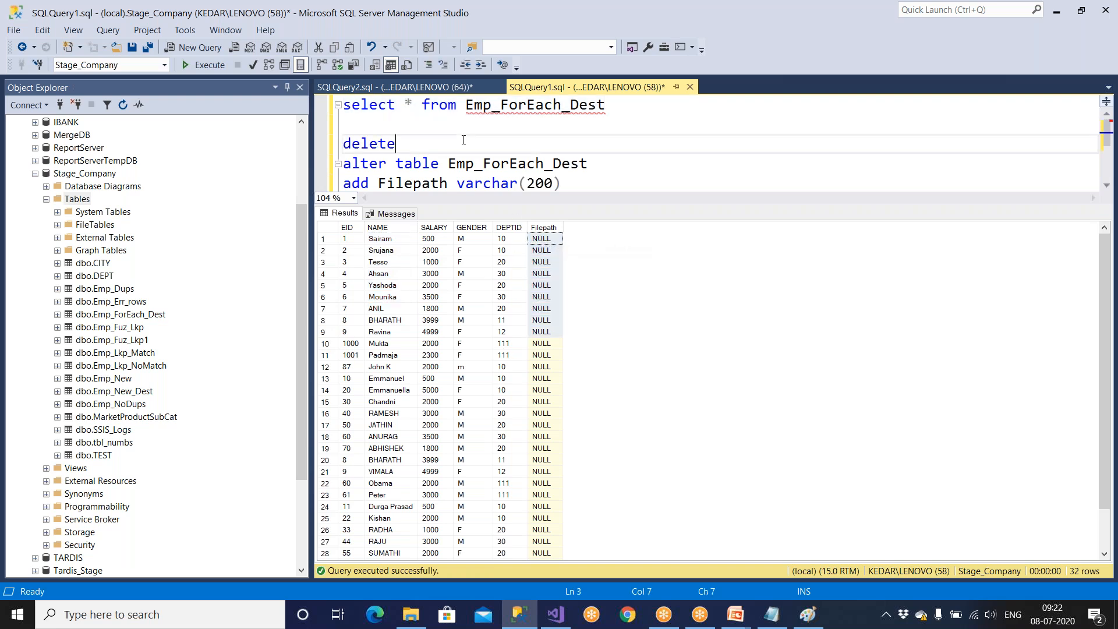
drag(422, 106, 628, 106)
key(ctrl+c)
click(438, 151)
key(ctrl+v)
key(Return)
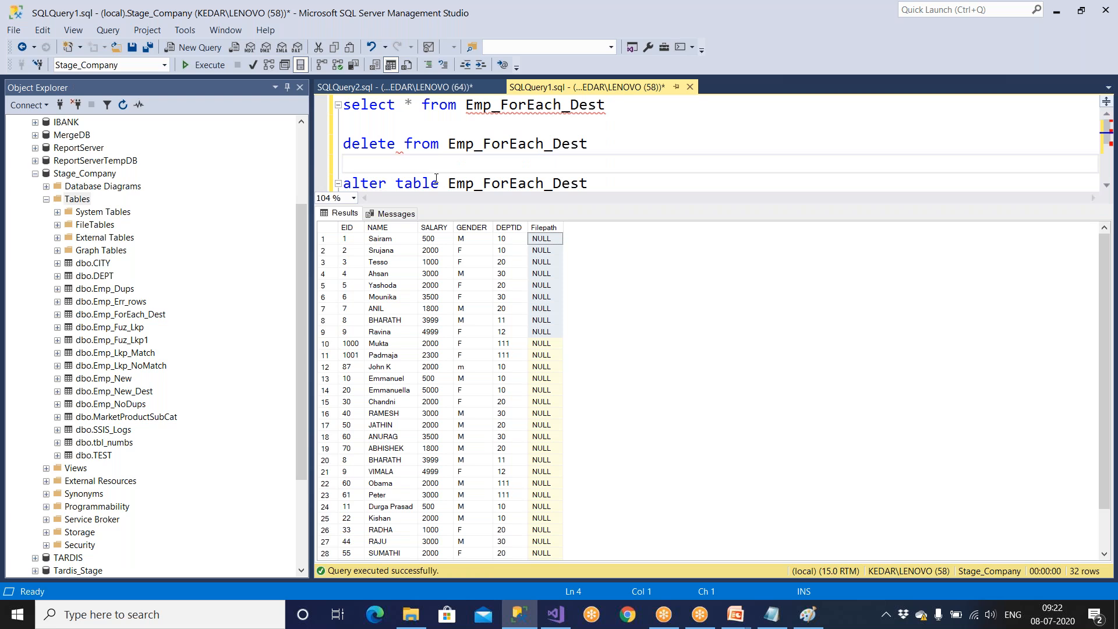
Comment out both lines of the alter table statement and execute the select and delete statements on Emp_ForEach_Dest.
key(ctrl+r)
drag(561, 203, 345, 164)
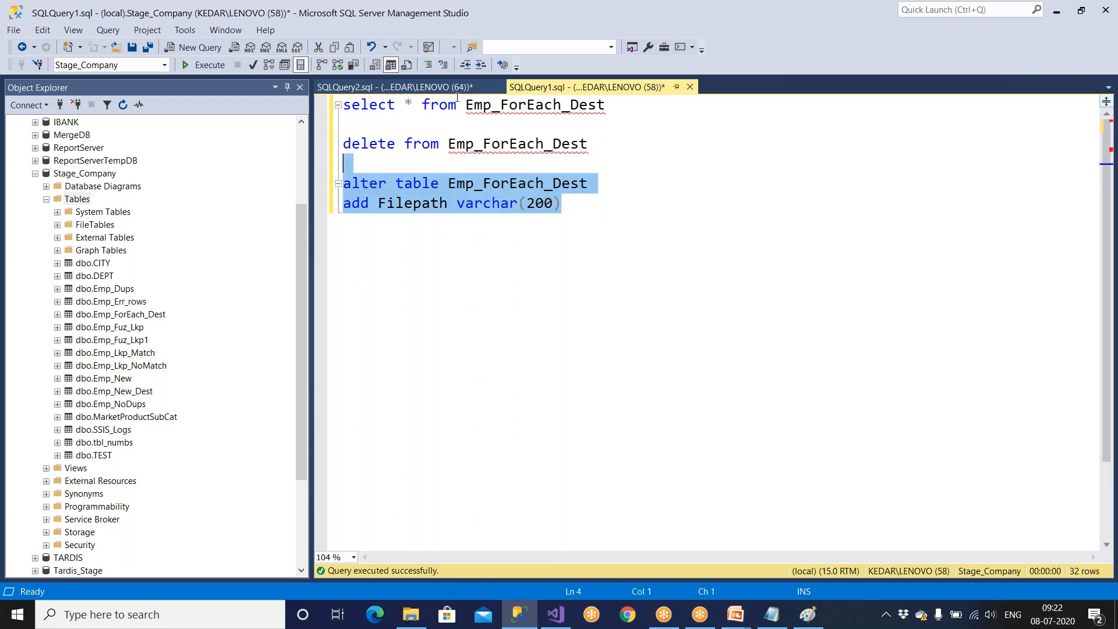
click(428, 65)
click(448, 203)
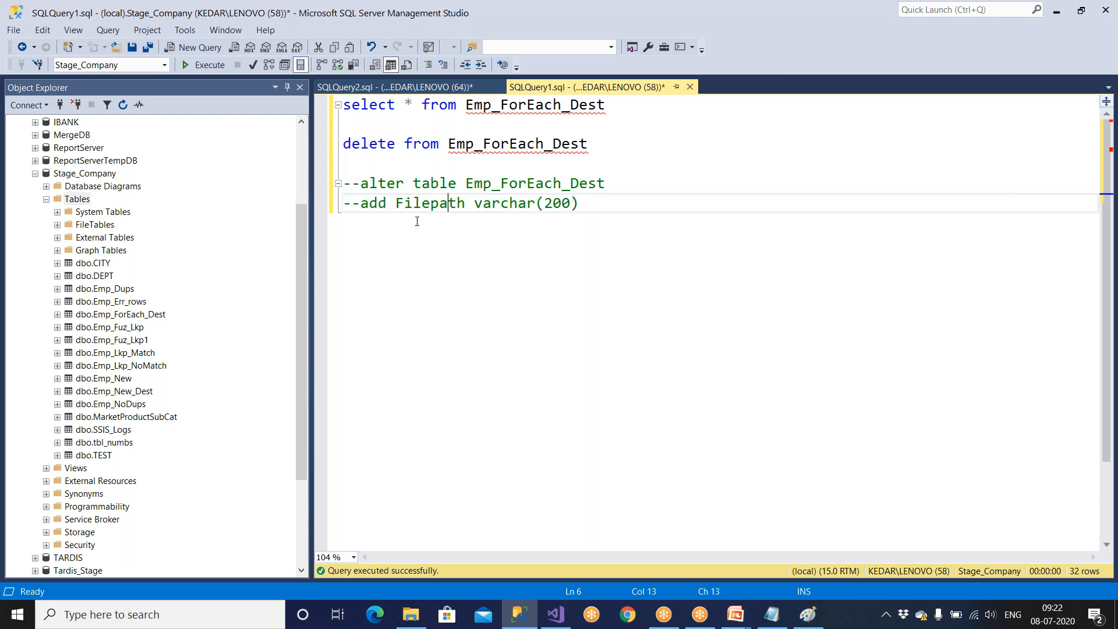
key(F5)
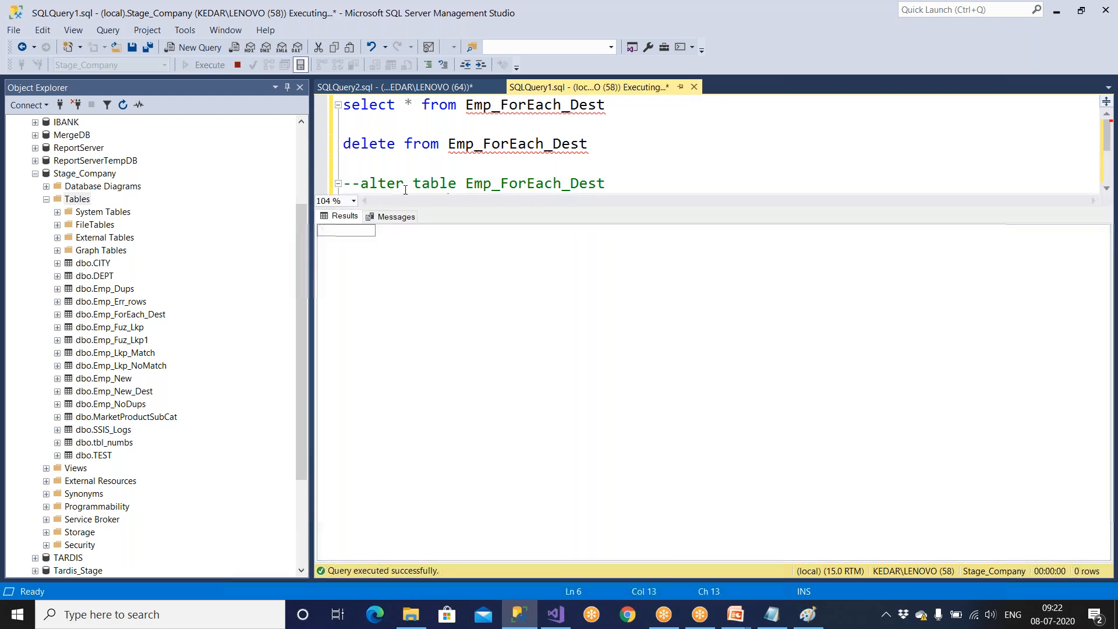
click(516, 241)
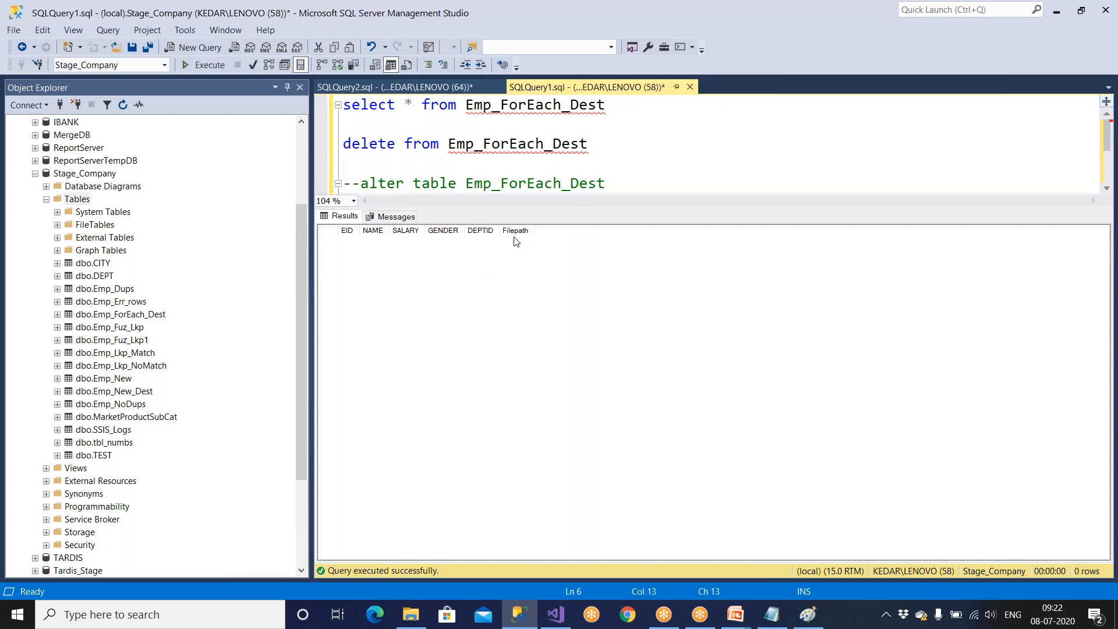
Switch to the package in Visual Studio and open the Data Flow Task inside the Foreach Loop Container.
key(alt+Tab)
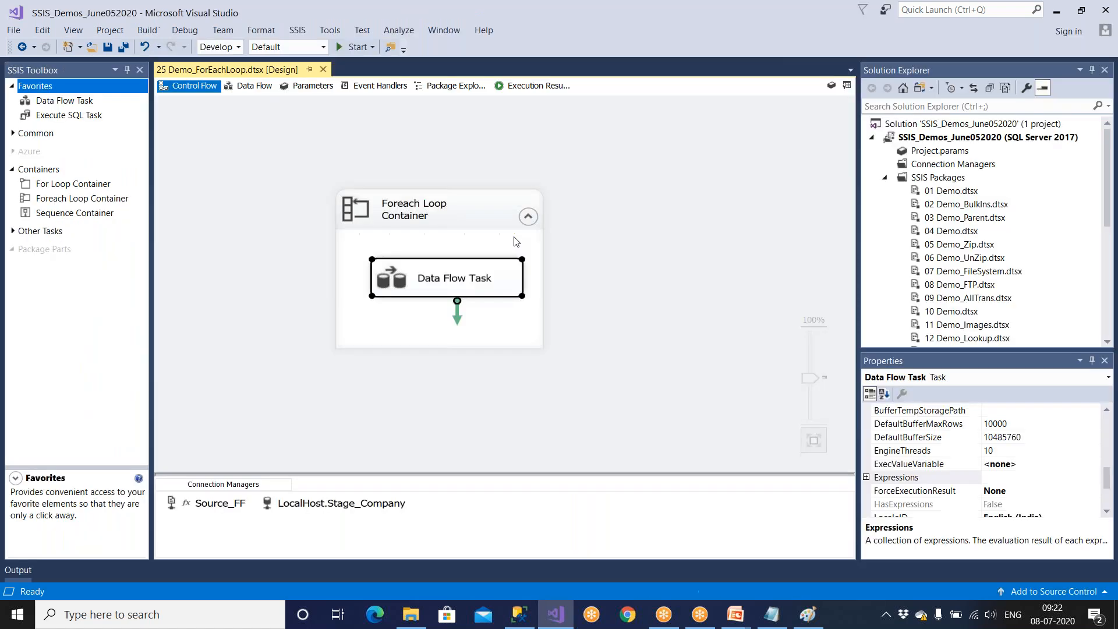
click(501, 337)
drag(499, 332, 495, 291)
click(751, 332)
click(506, 290)
double_click(505, 294)
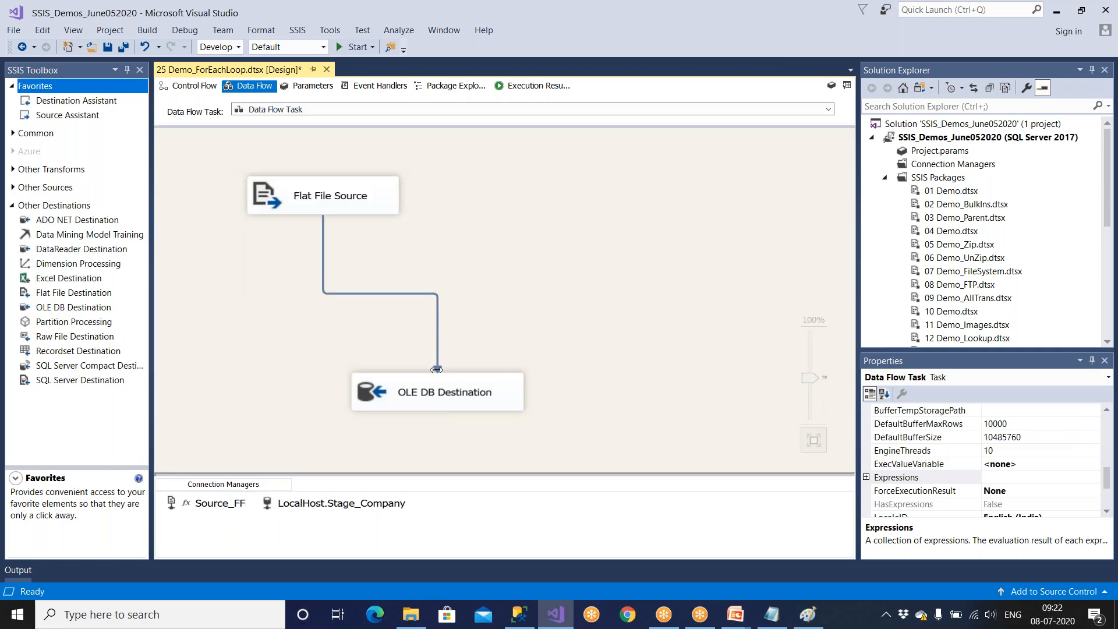
Open the Flat File Source editor, review its settings, and close it.
double_click(342, 207)
click(457, 242)
click(669, 436)
click(636, 523)
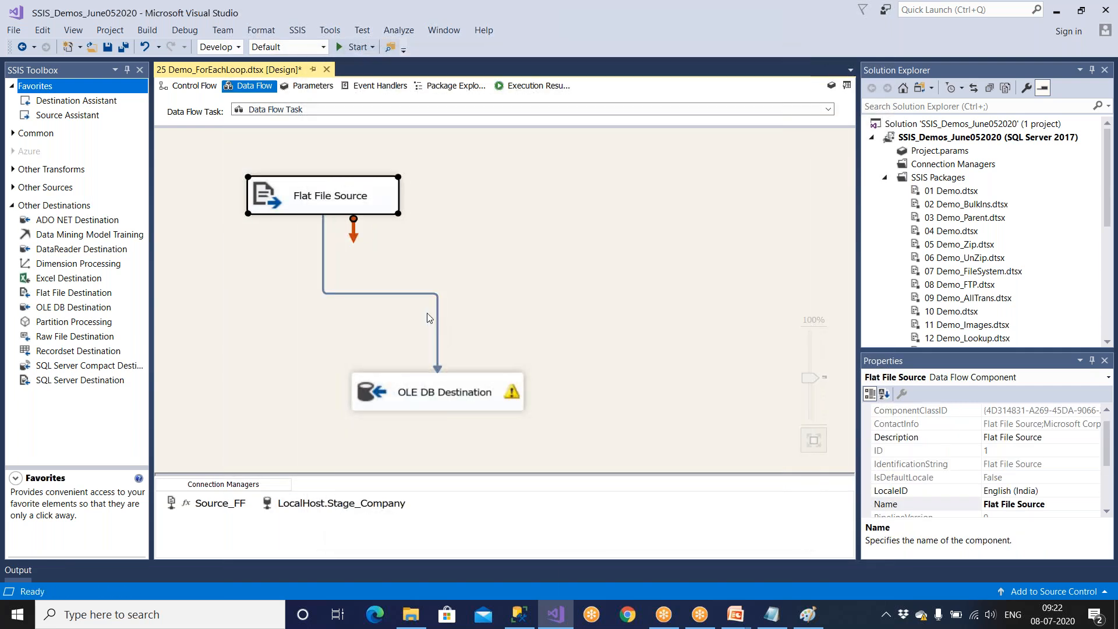
Delete the path from Flat File Source to OLE DB Destination and connect the source to a new Derived Column transformation.
click(437, 315)
key(Delete)
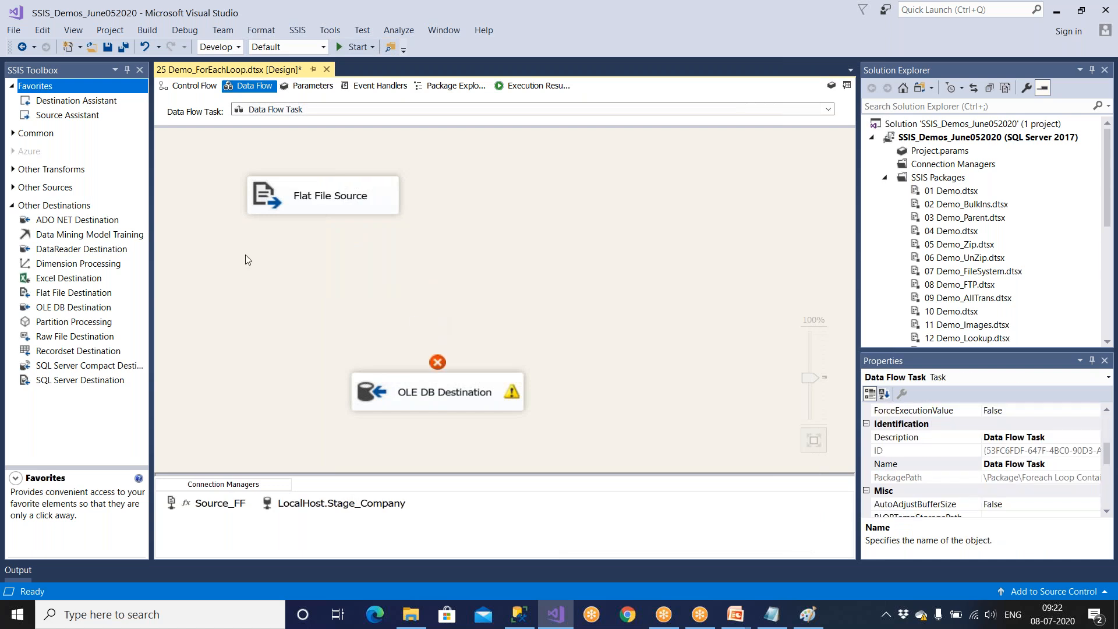
click(14, 134)
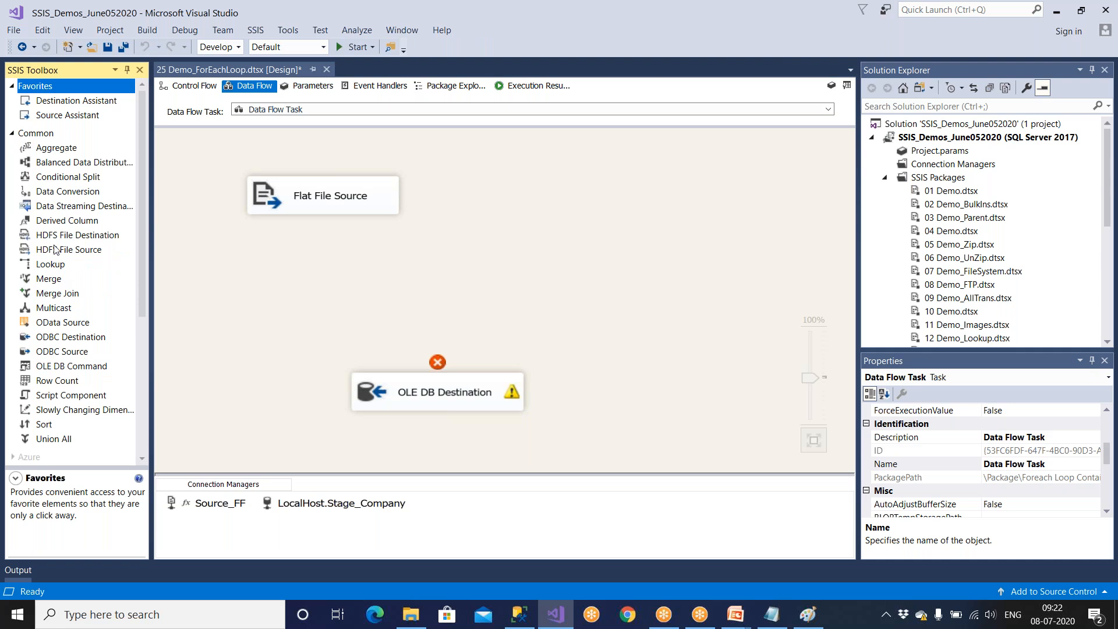
drag(58, 224, 523, 231)
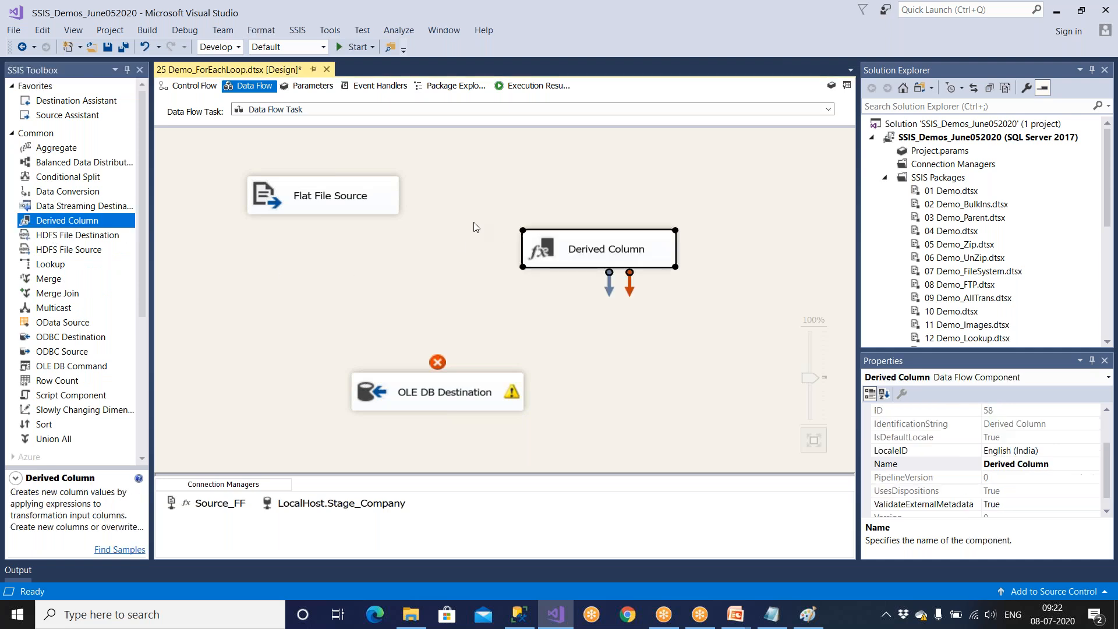
click(381, 202)
drag(333, 233, 563, 264)
In the Derived Column transformation, add a new column named Filepath with the expression @[User::Filepath].
double_click(585, 266)
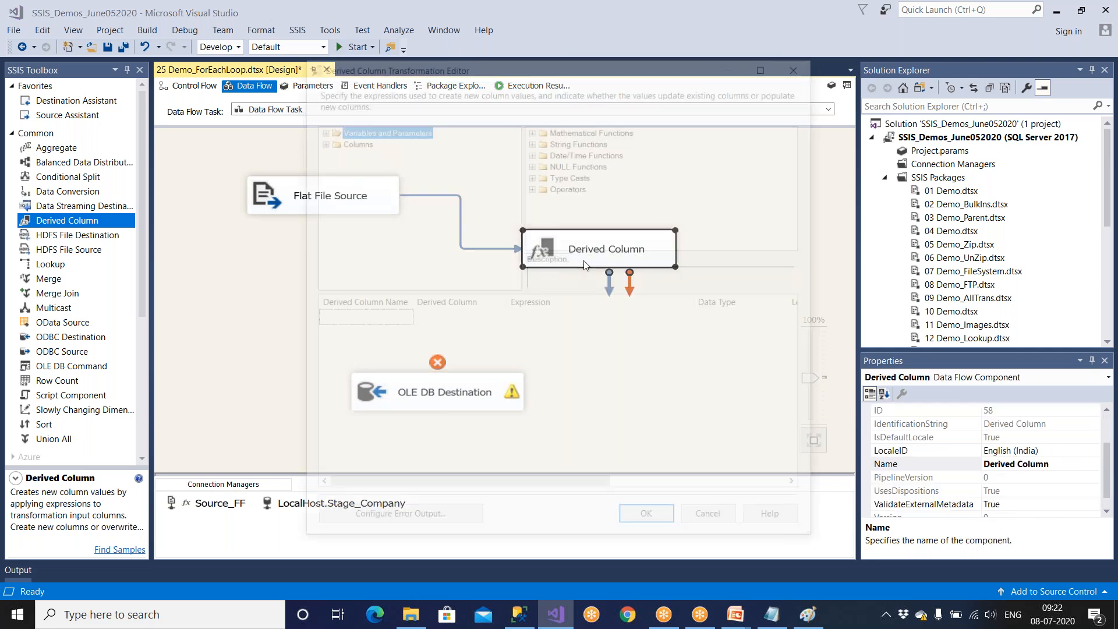
click(318, 140)
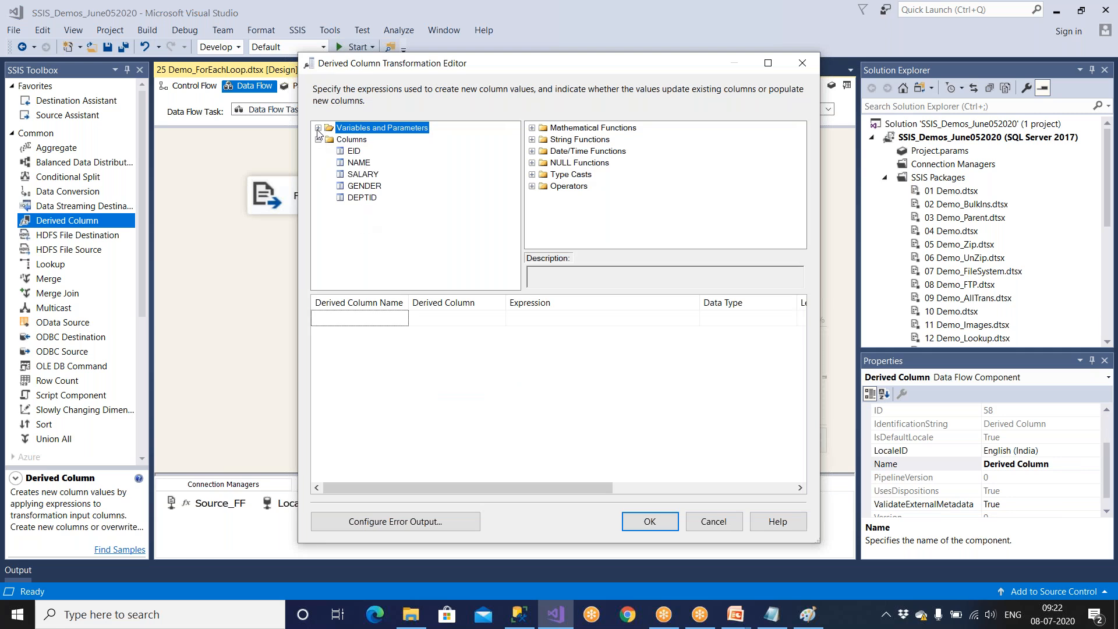
click(318, 128)
drag(373, 164, 395, 331)
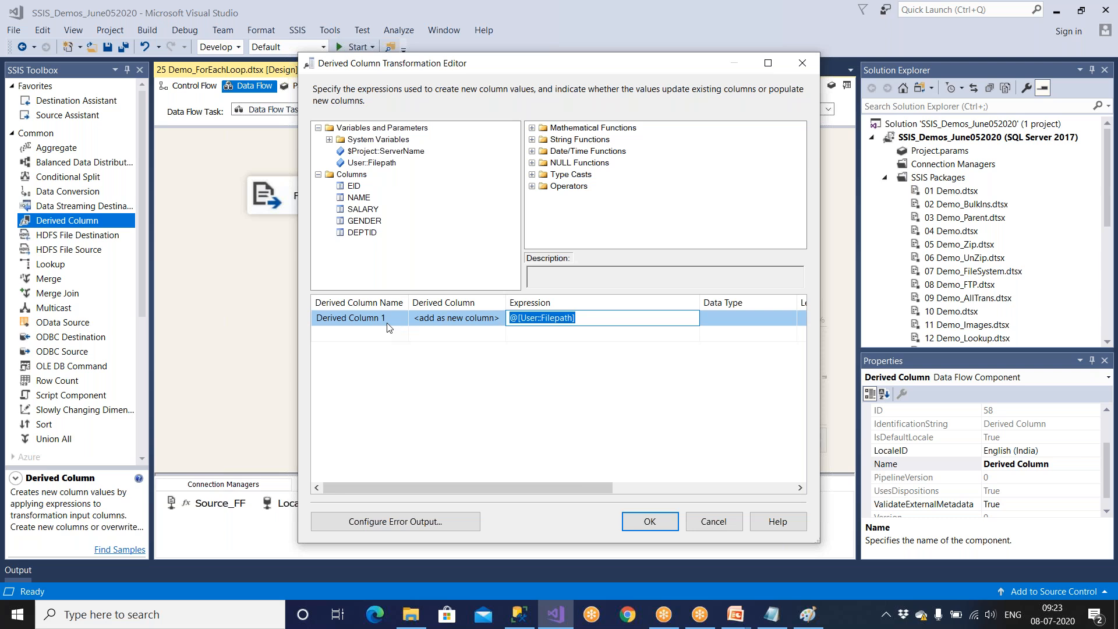
click(389, 321)
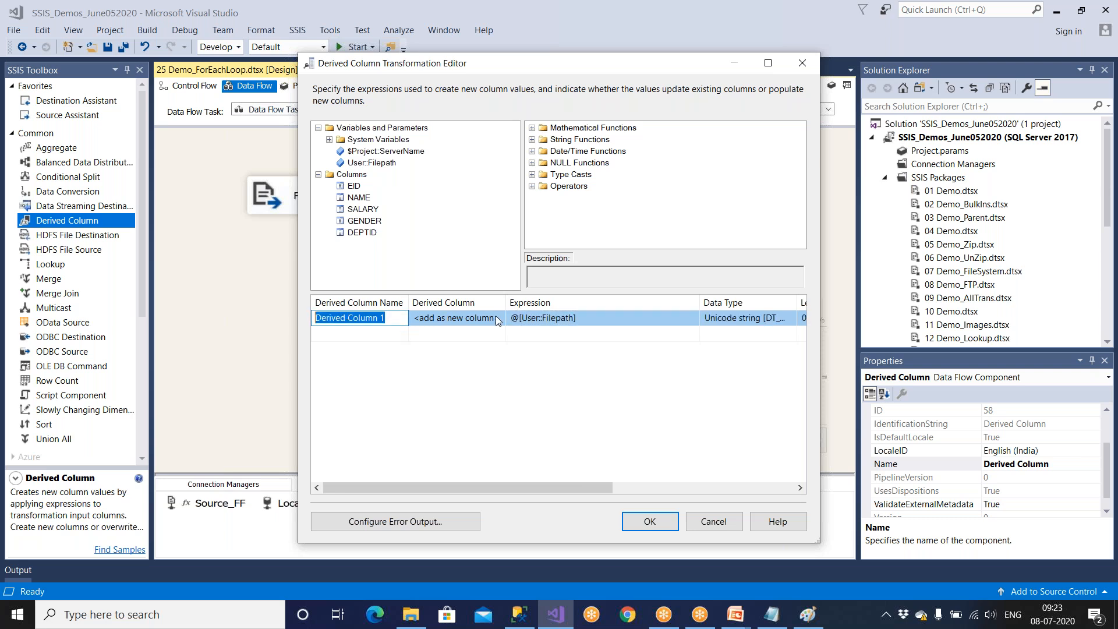
text(Filepath)
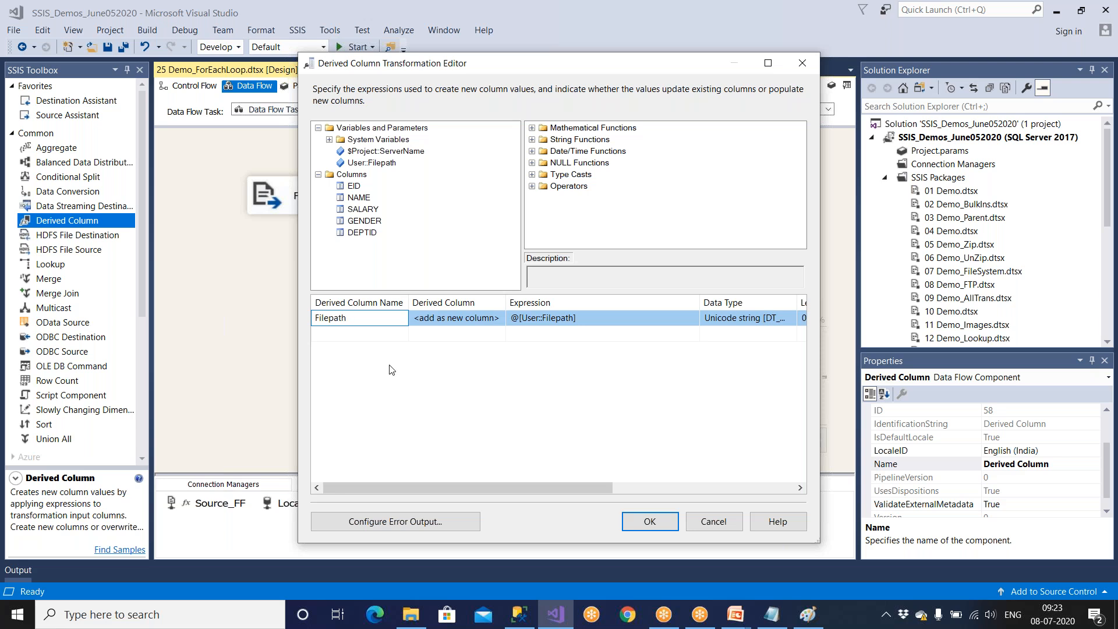
key(Return)
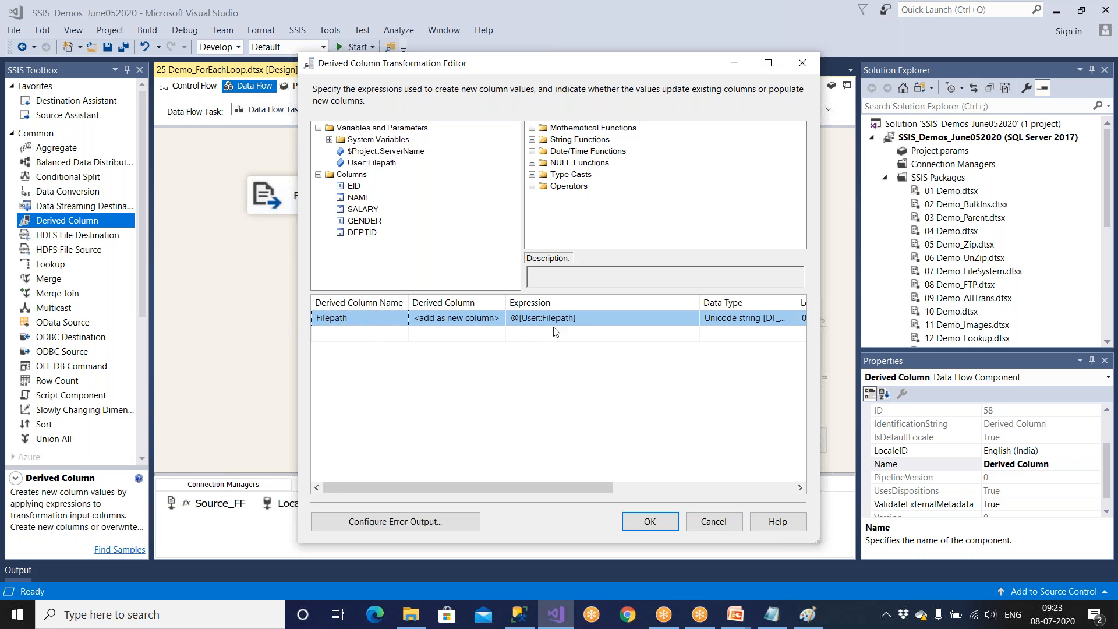
Consult the loop diagram in Paint, return to the Derived Column editor in Visual Studio, and accept the Filepath column.
click(770, 67)
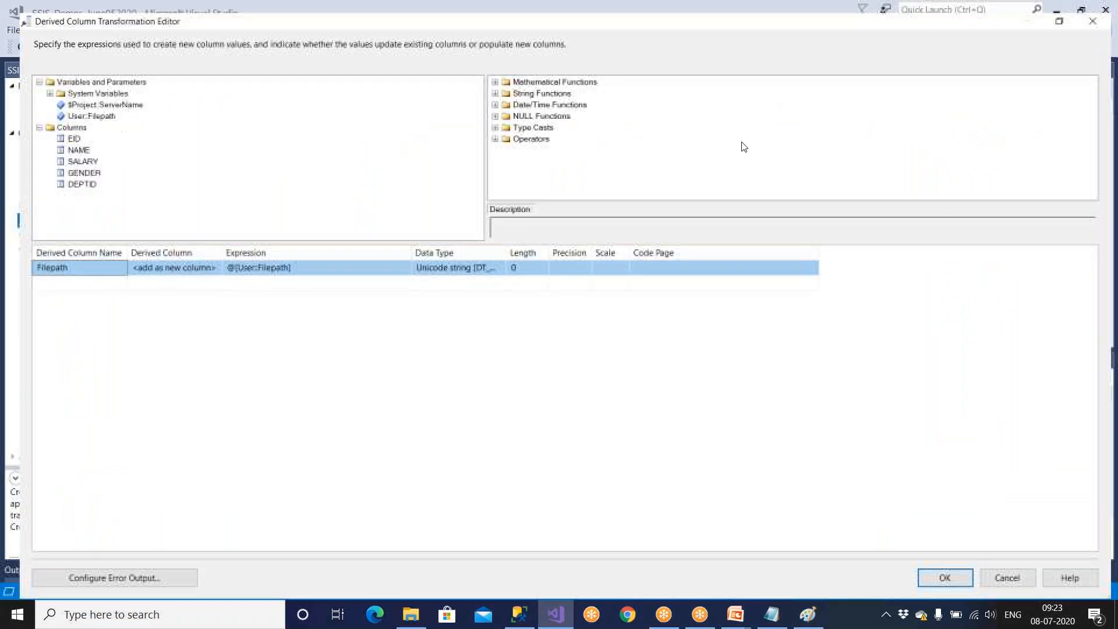
key(super)
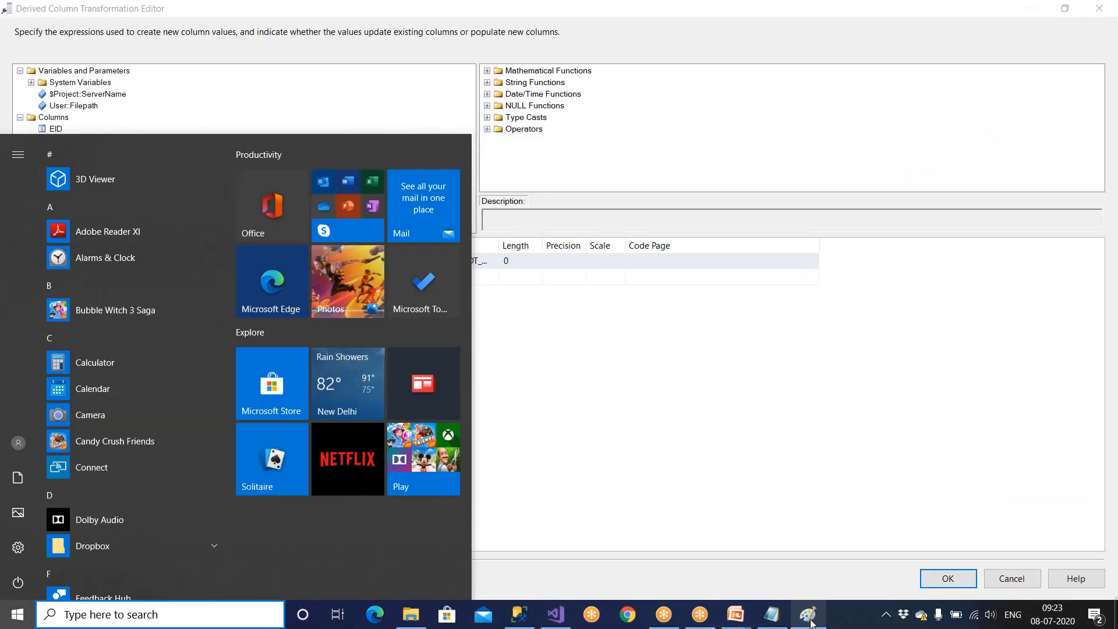
click(809, 616)
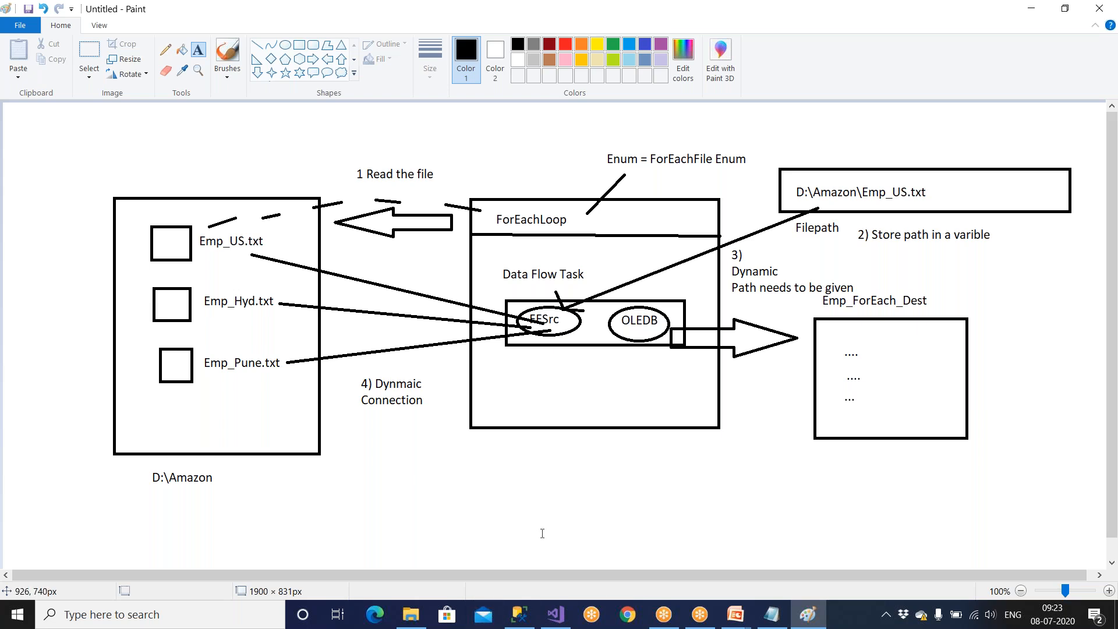
click(557, 625)
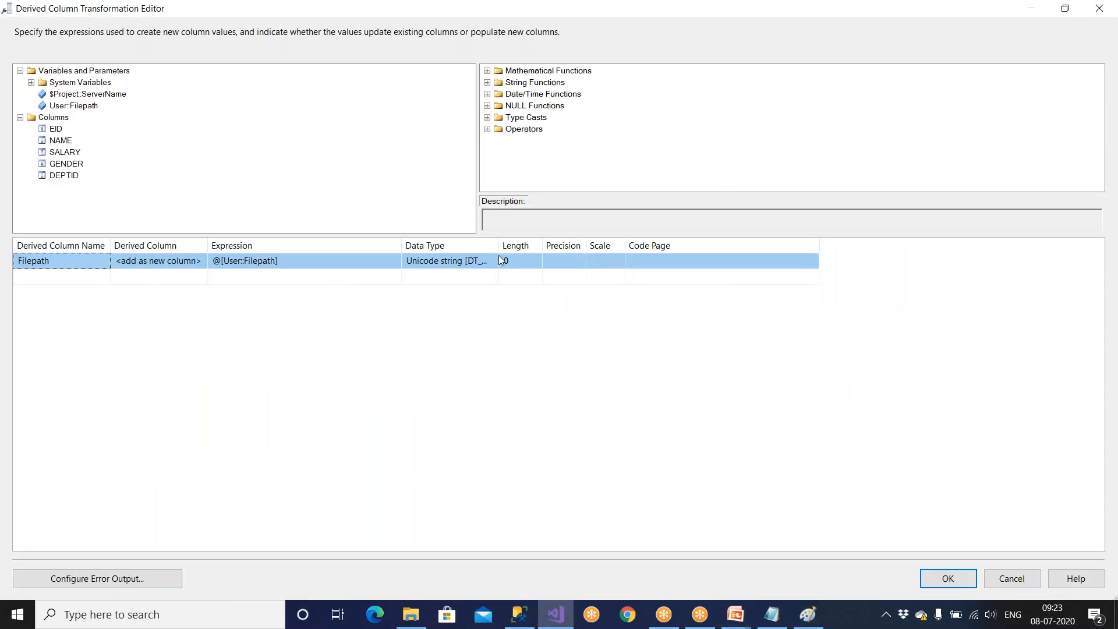
drag(500, 243, 668, 243)
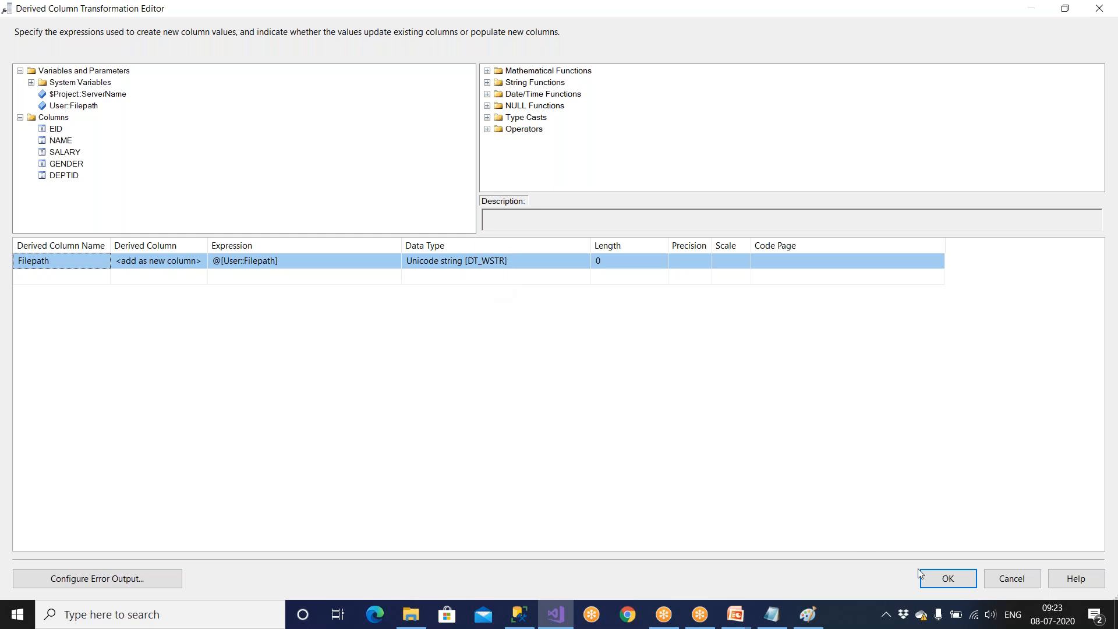
click(937, 577)
Reopen the Derived Column editor at full size and examine the Filepath column's expression, data type and length.
double_click(625, 260)
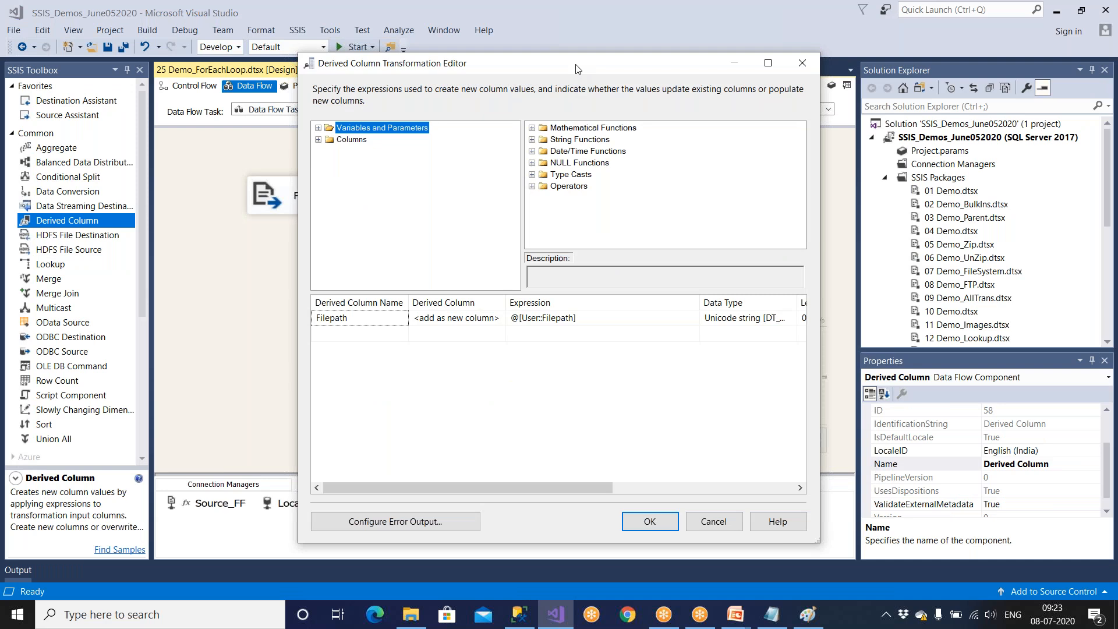
double_click(575, 66)
drag(499, 243, 633, 244)
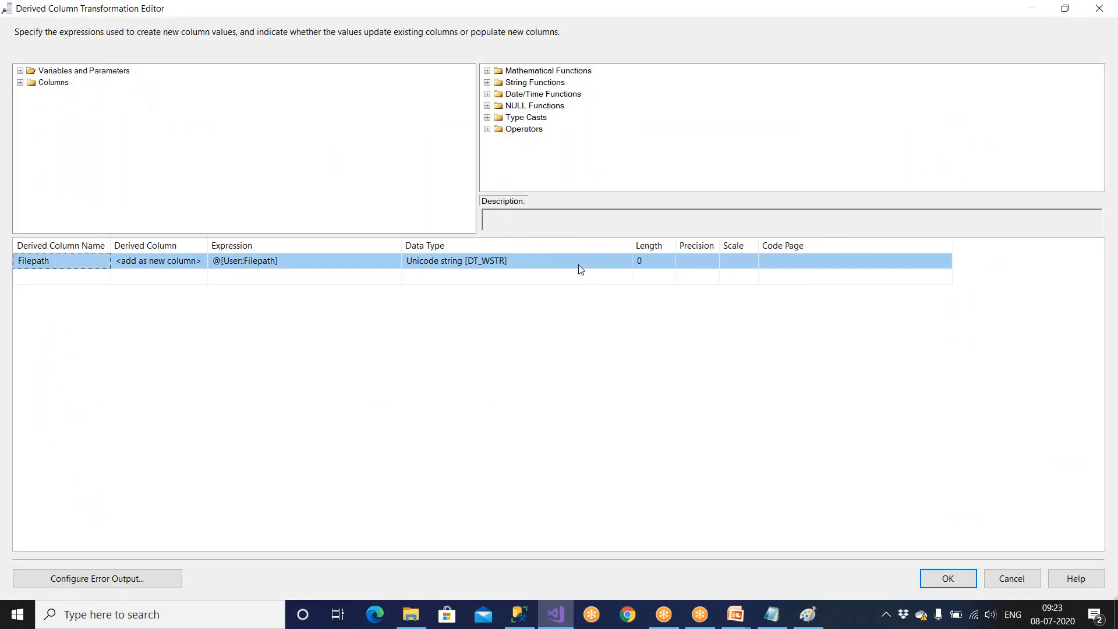
click(587, 268)
click(645, 263)
click(530, 266)
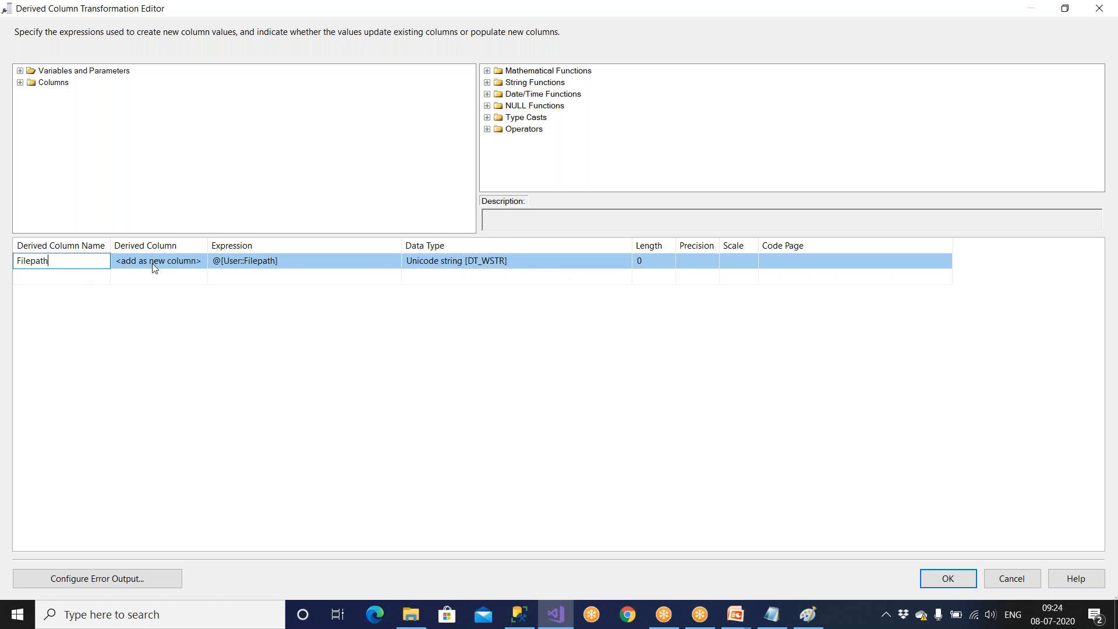
click(250, 267)
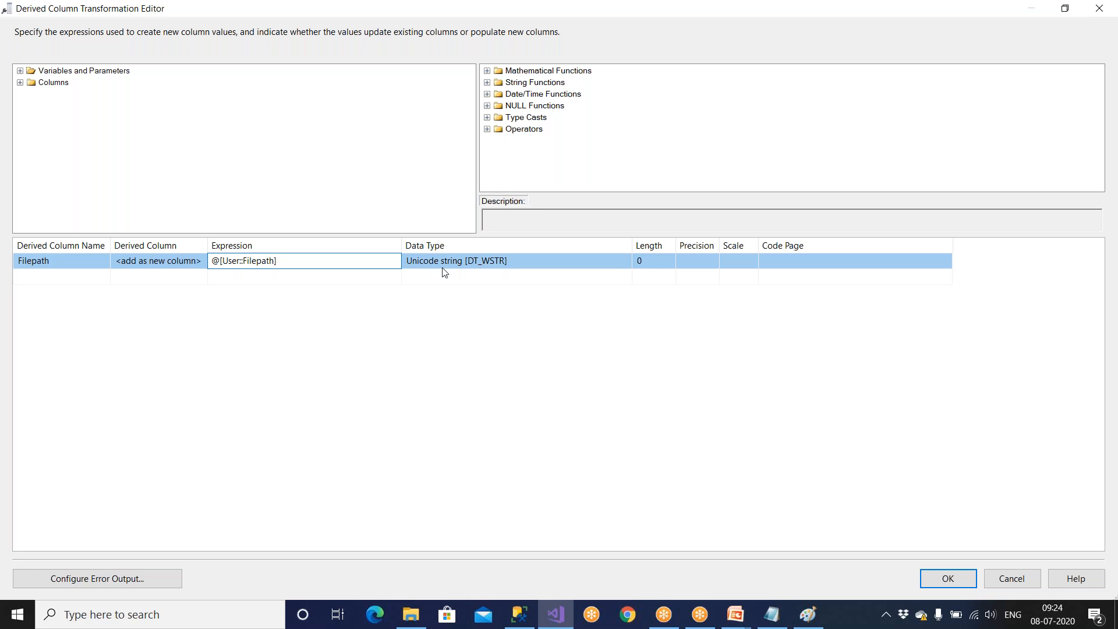
click(526, 256)
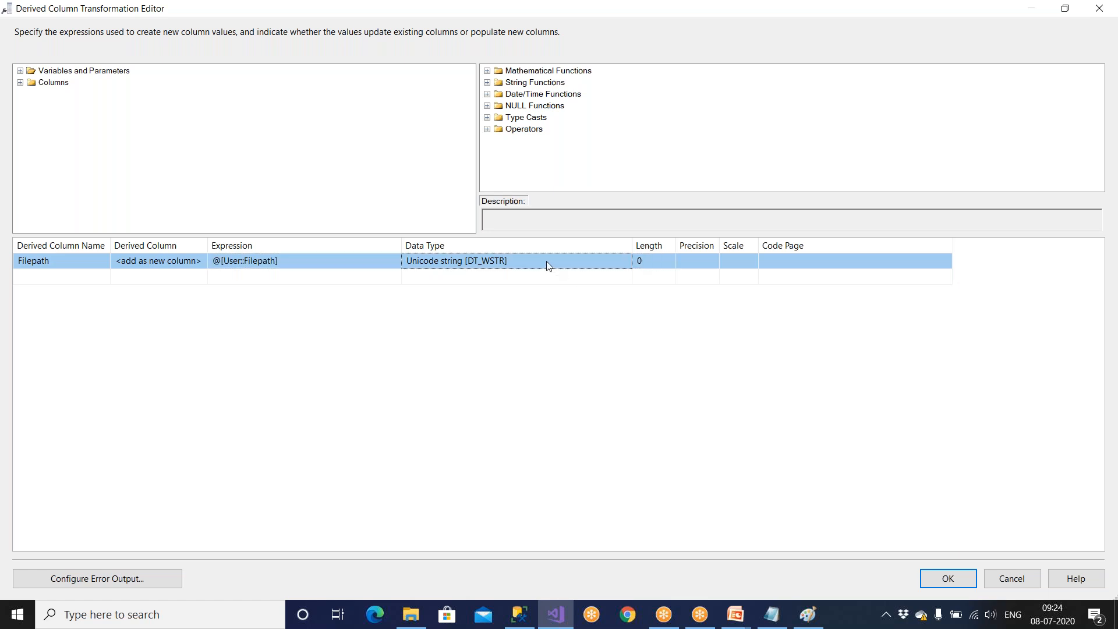
Compare Filepath's varchar(200) definition in SQL Server Management Studio with its data type and length in Visual Studio's Derived Column editor.
click(521, 614)
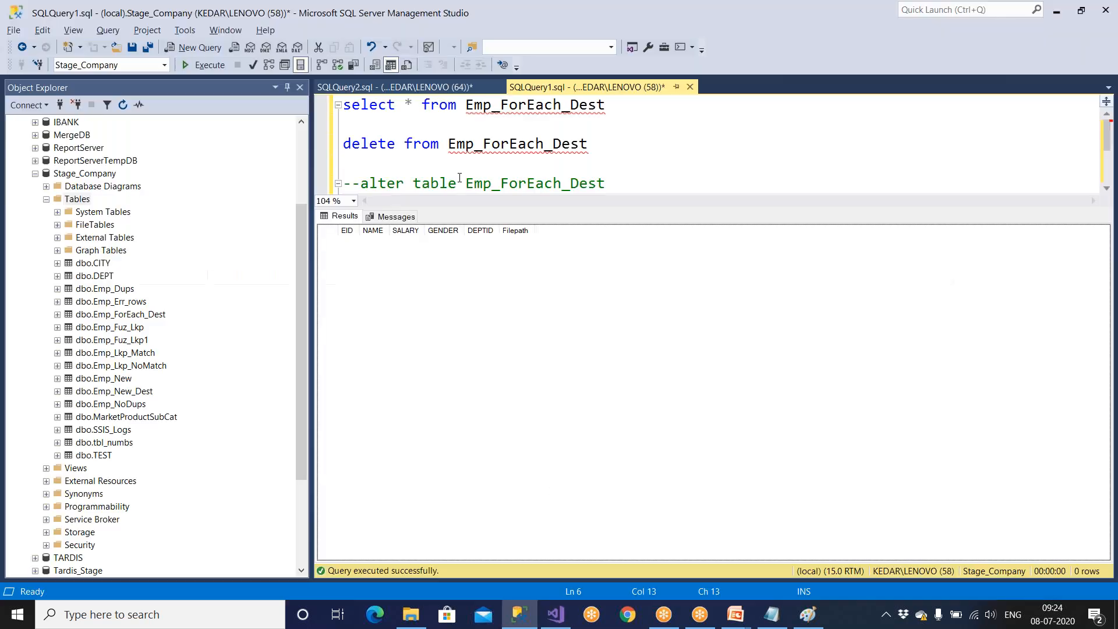
click(460, 182)
scroll(459, 178, down, 1)
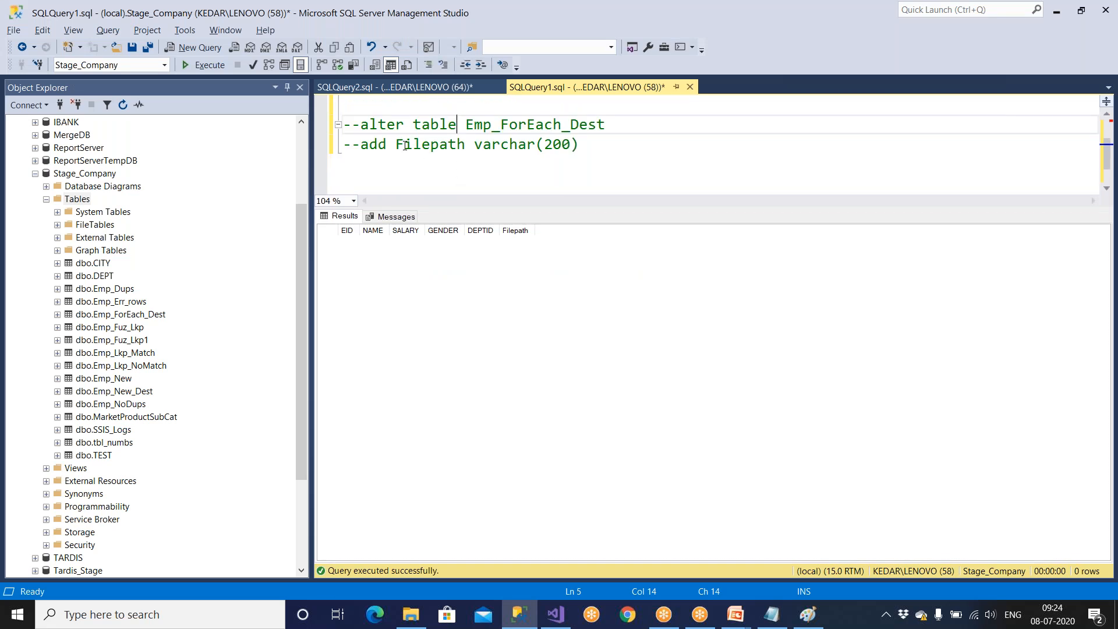
drag(473, 144, 593, 143)
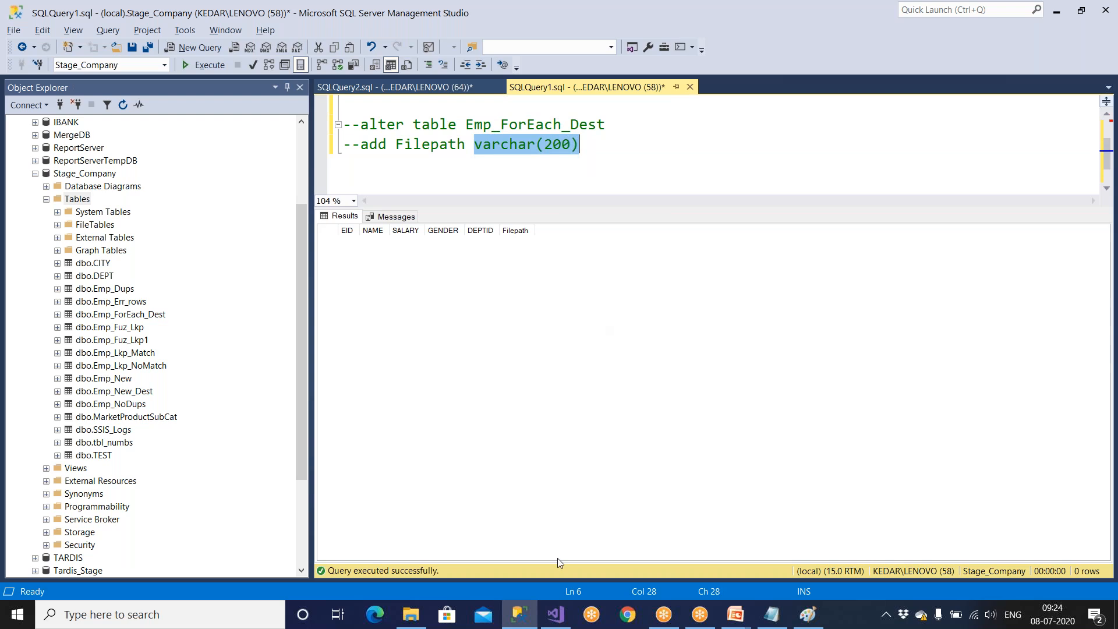
click(555, 613)
click(657, 267)
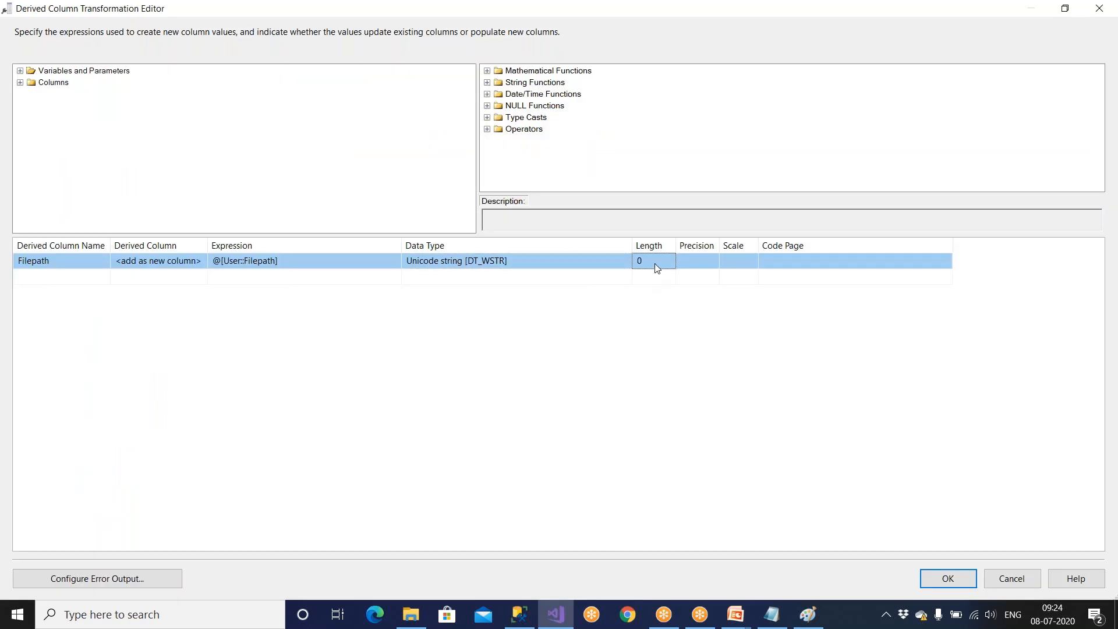
click(518, 614)
click(552, 144)
drag(545, 144, 563, 144)
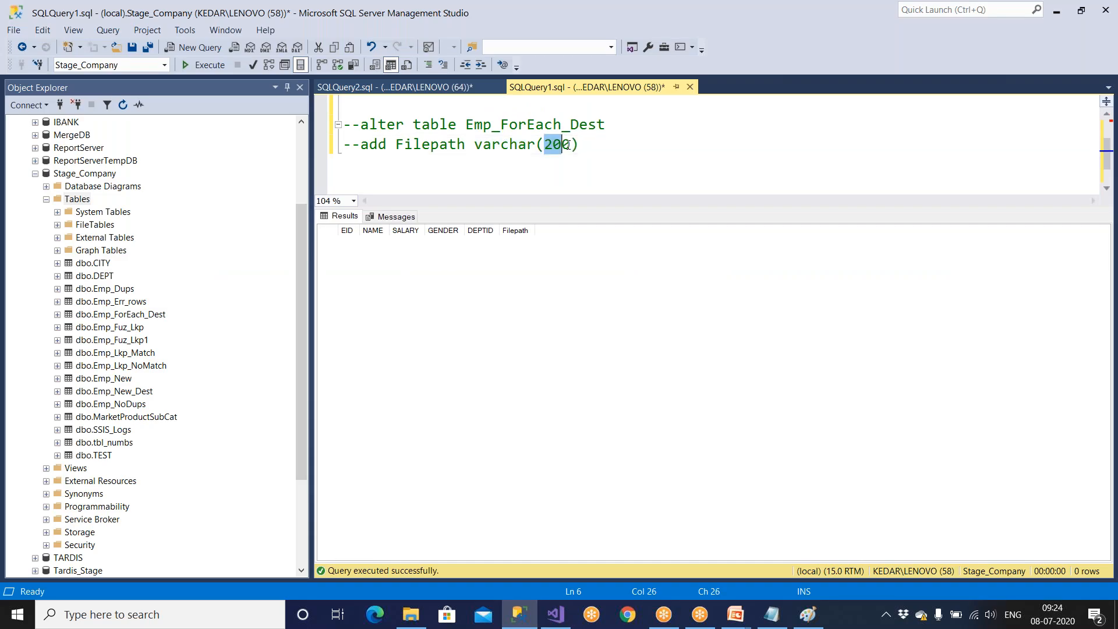
click(557, 617)
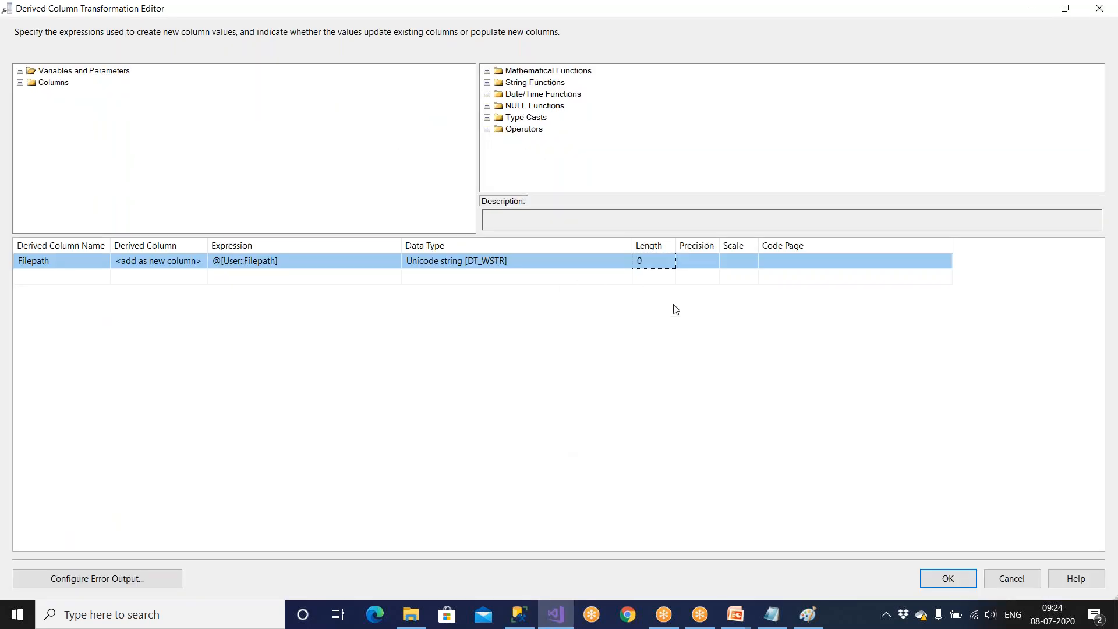
Accept the Derived Column editor, view the transformation's component properties in the Advanced Editor, and dismiss it without changes.
click(948, 578)
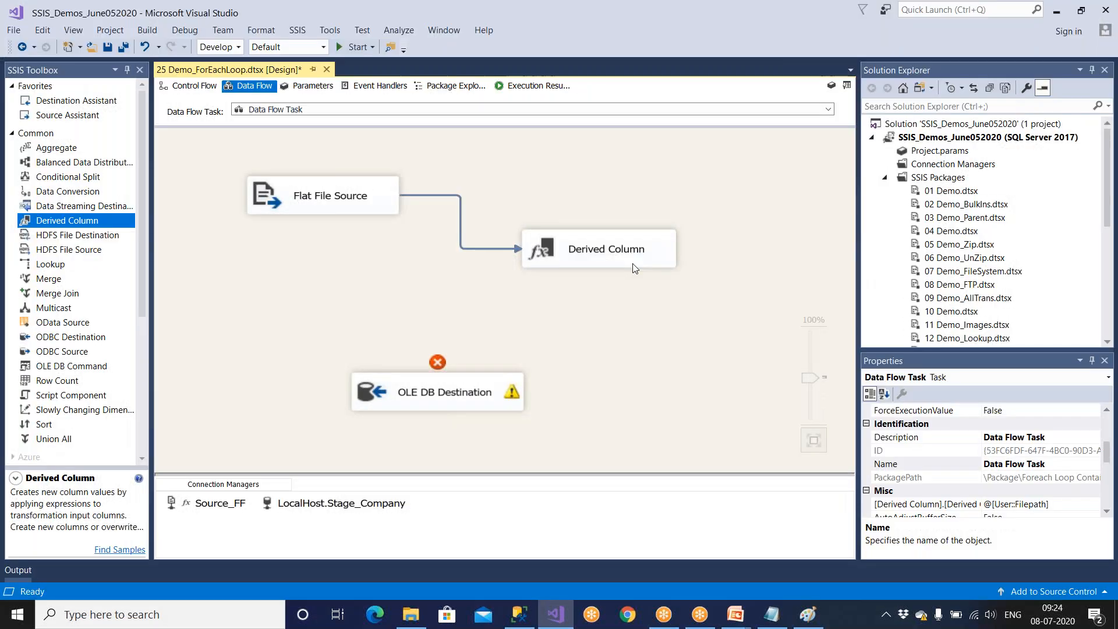
right_click(633, 266)
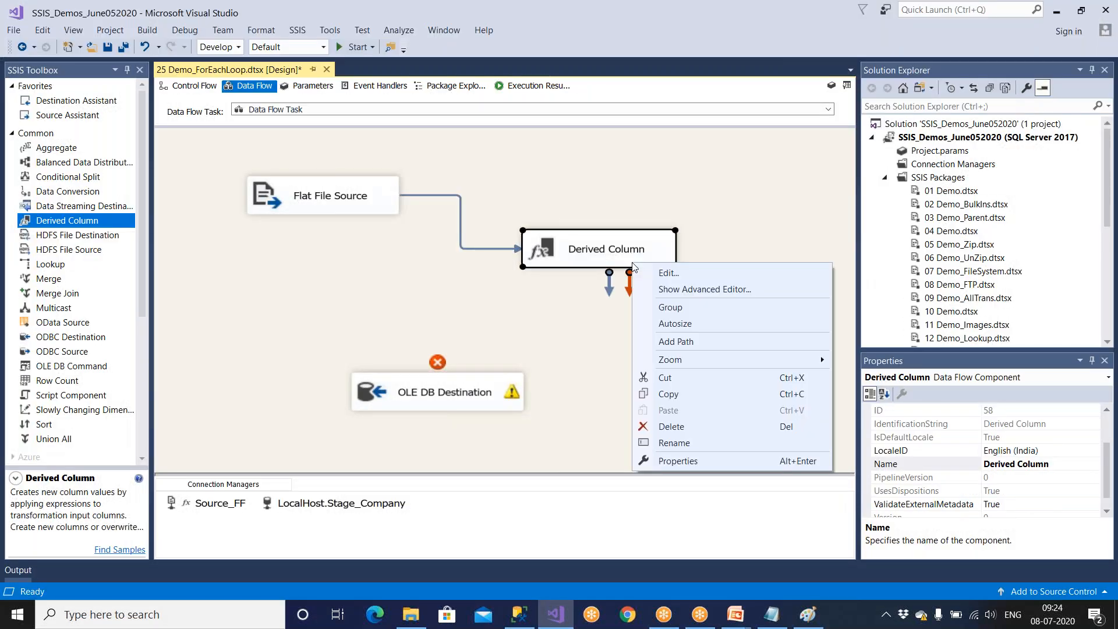
click(676, 291)
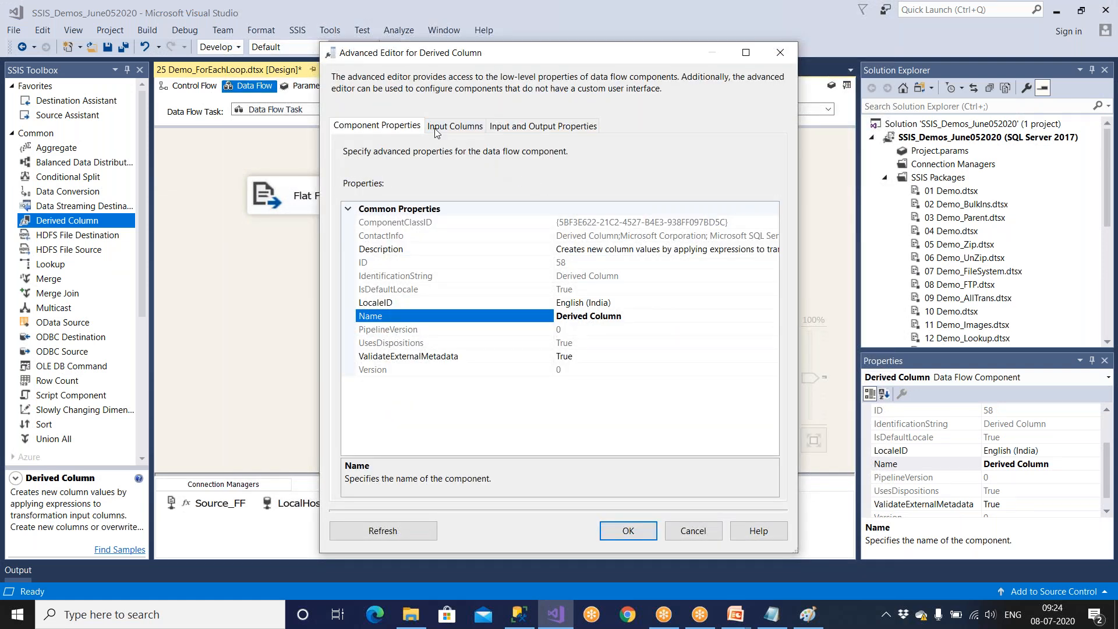
click(695, 531)
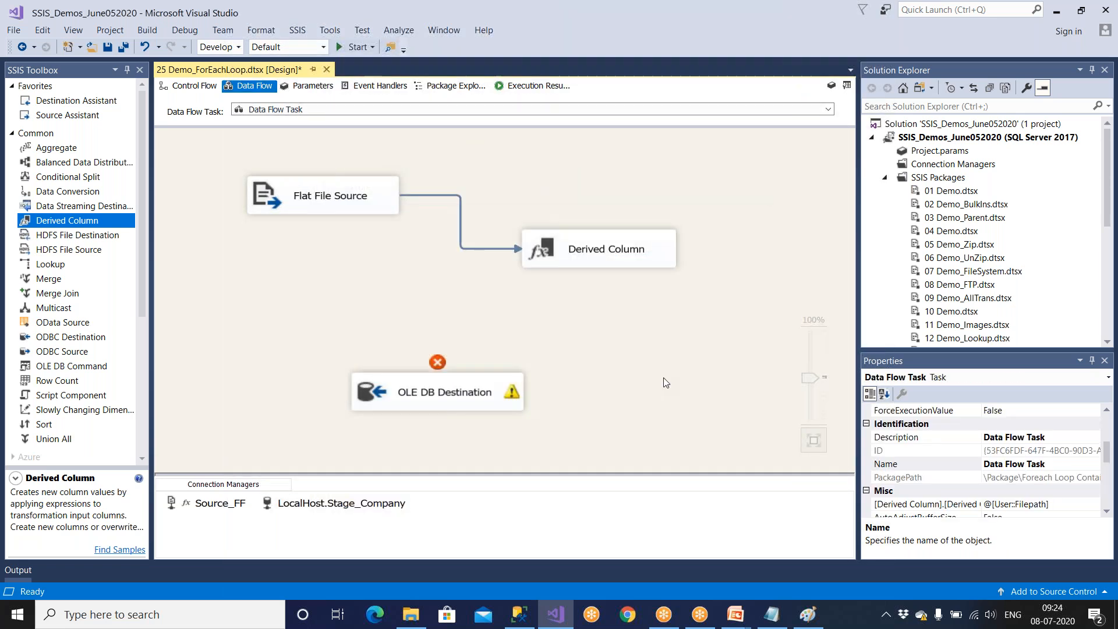
click(606, 252)
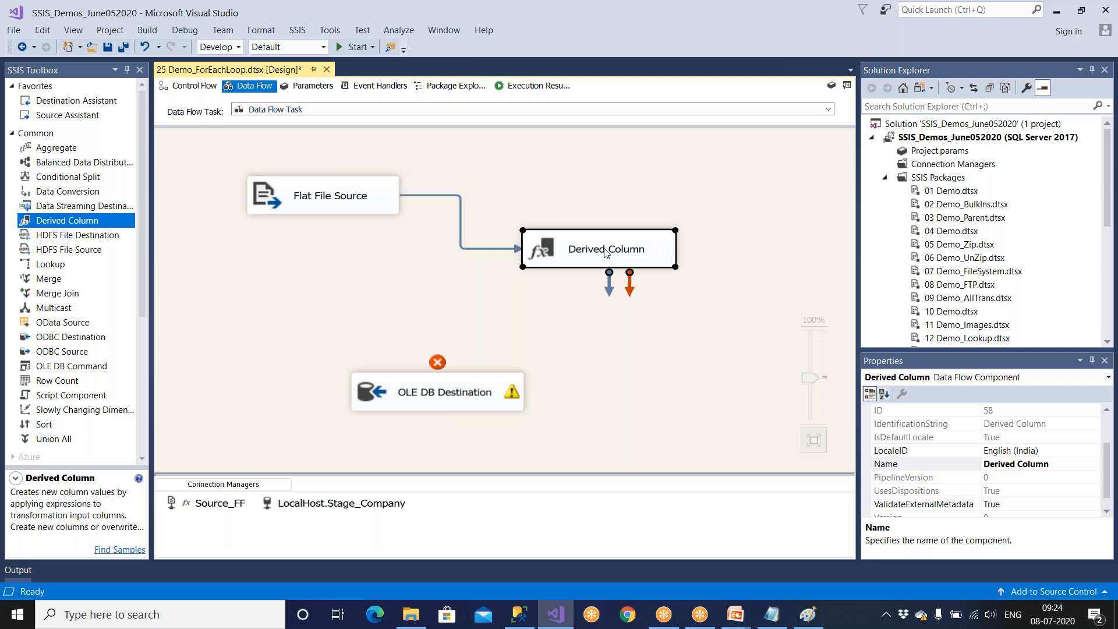
Consult the Foreach Loop diagram in Paint, focusing on the filepath variable, and return to the data flow in Visual Studio.
click(520, 614)
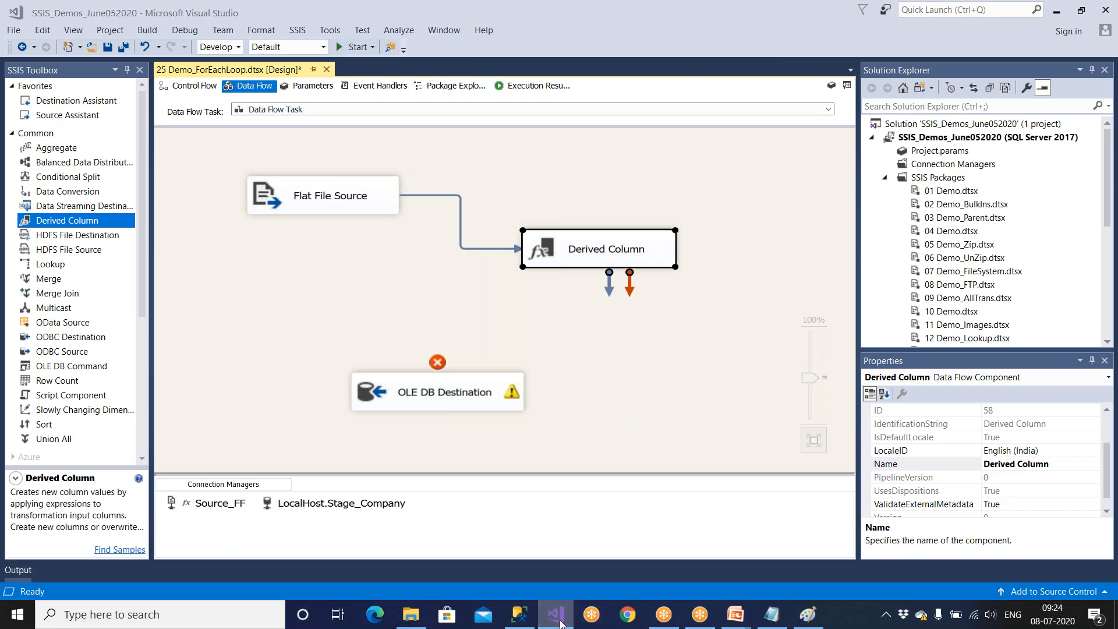
click(802, 620)
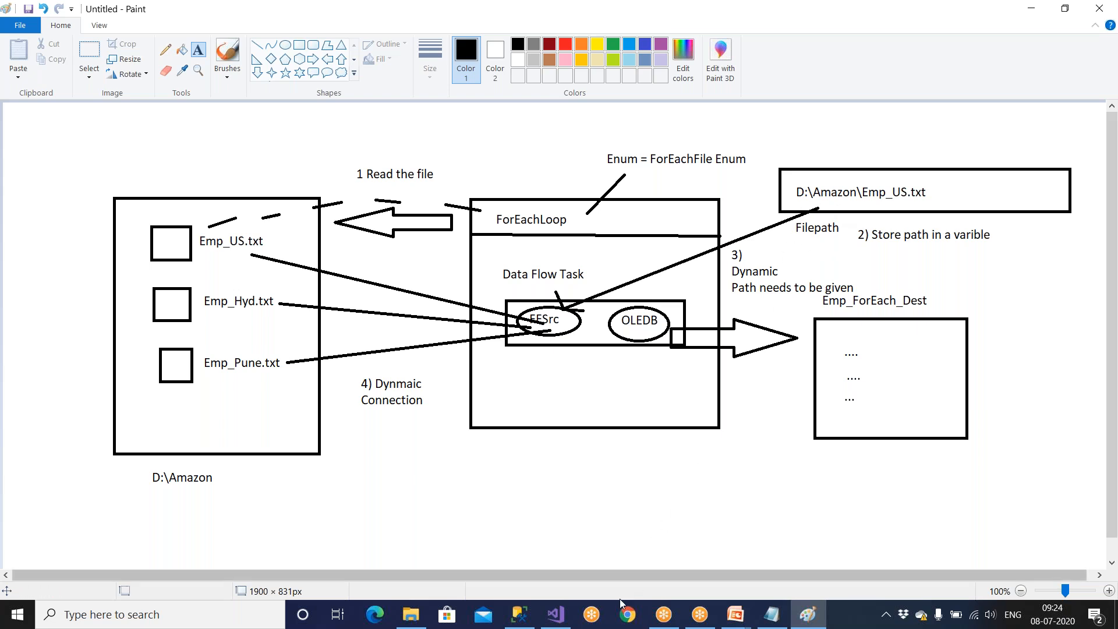
click(557, 614)
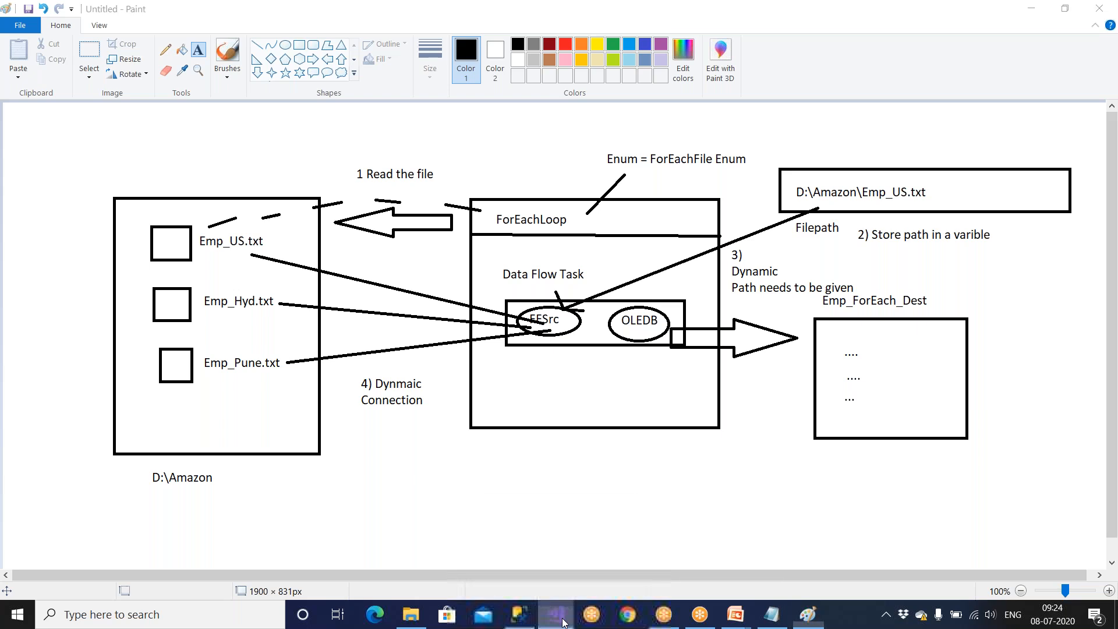
Delete the existing Derived Column transformation, add a fresh one to the data flow, and connect Flat File Source to it.
click(632, 262)
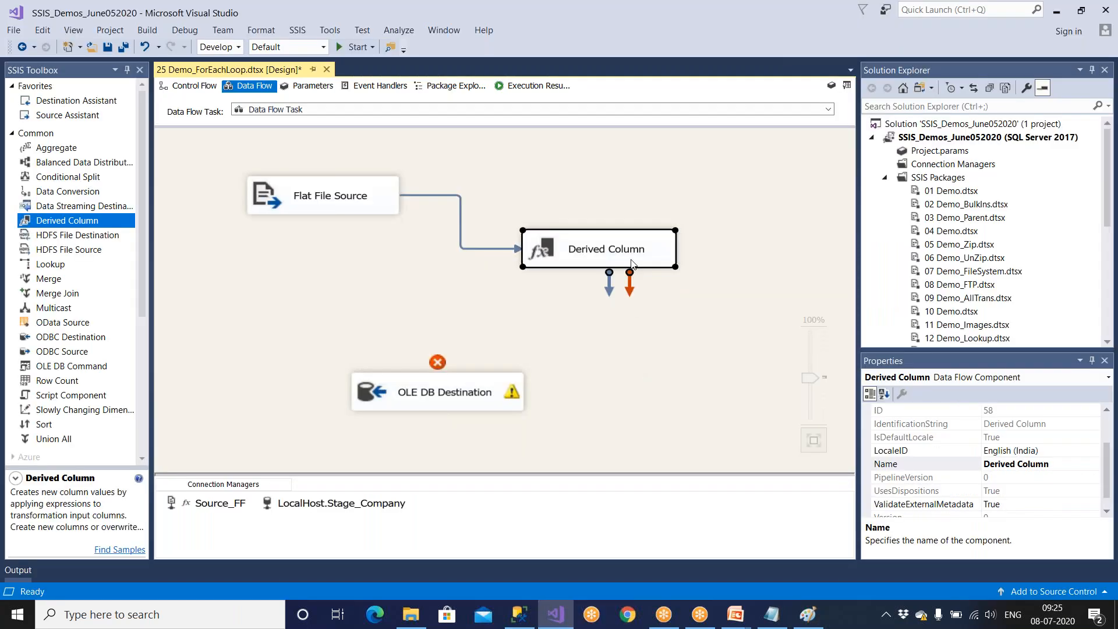
key(Delete)
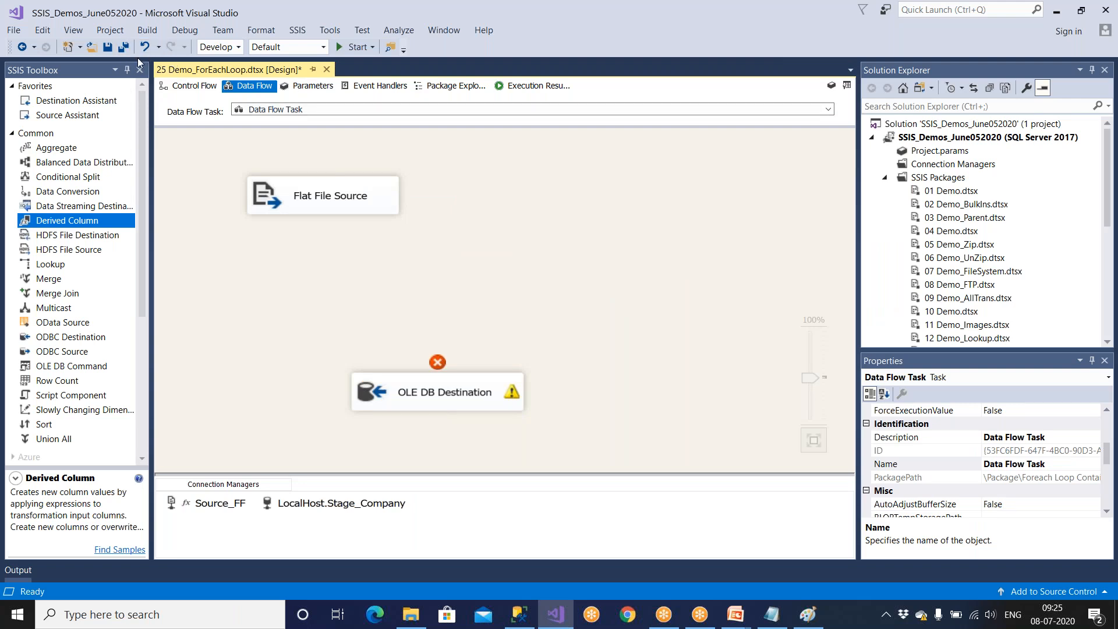
drag(66, 226, 429, 243)
click(367, 219)
drag(334, 230, 498, 274)
In the new Derived Column transformation, add a column named FilePath with the expression @[User::Filepath] and accept it.
double_click(498, 273)
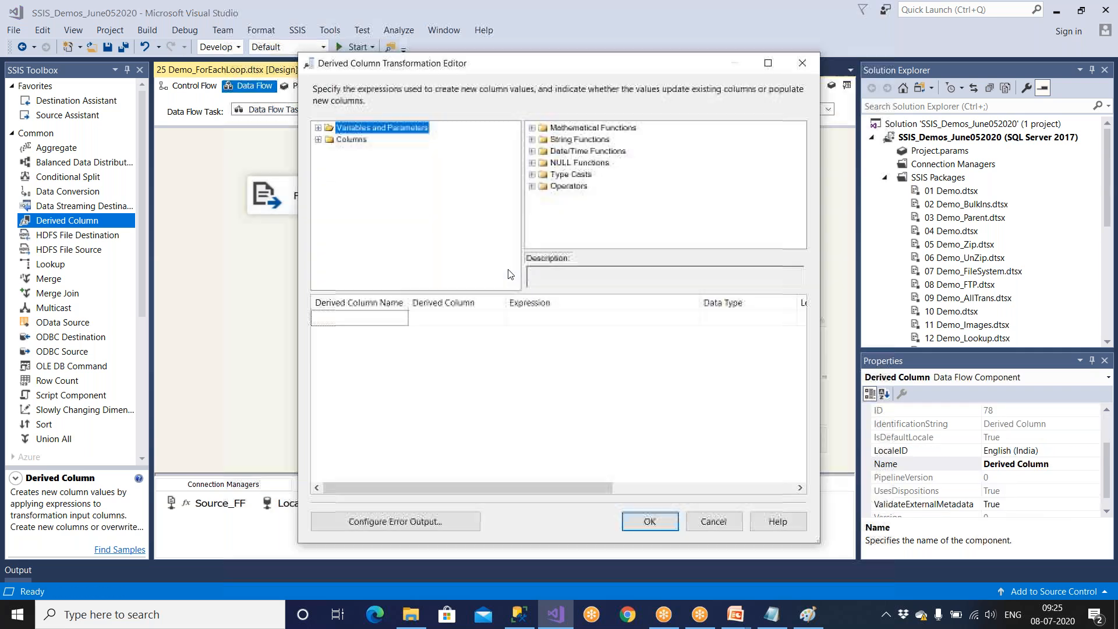
click(768, 63)
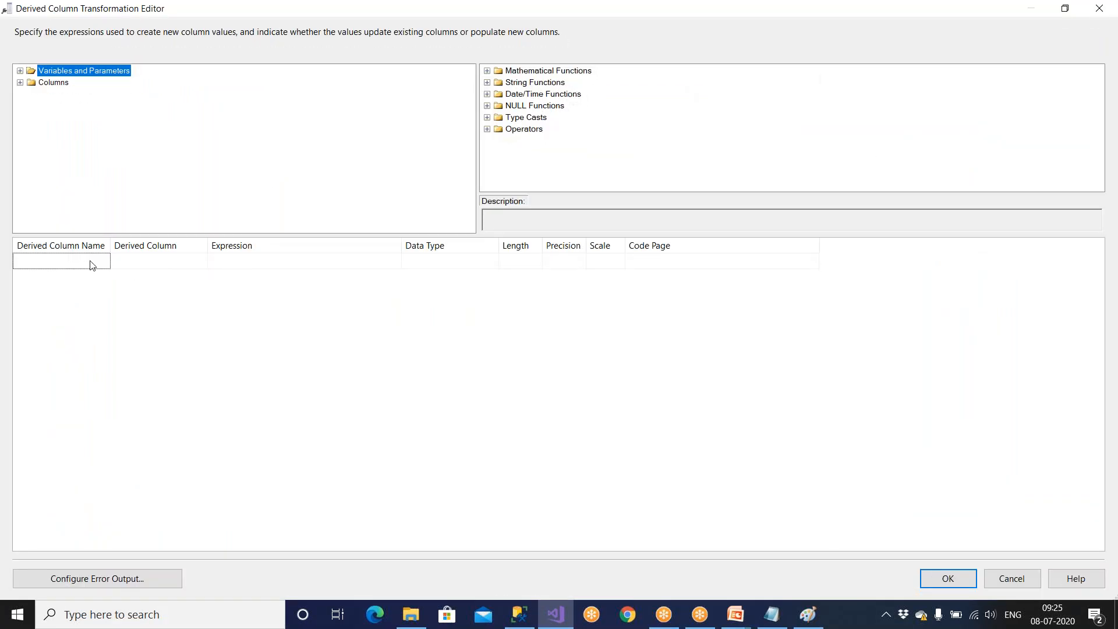
click(96, 262)
text(FilePath)
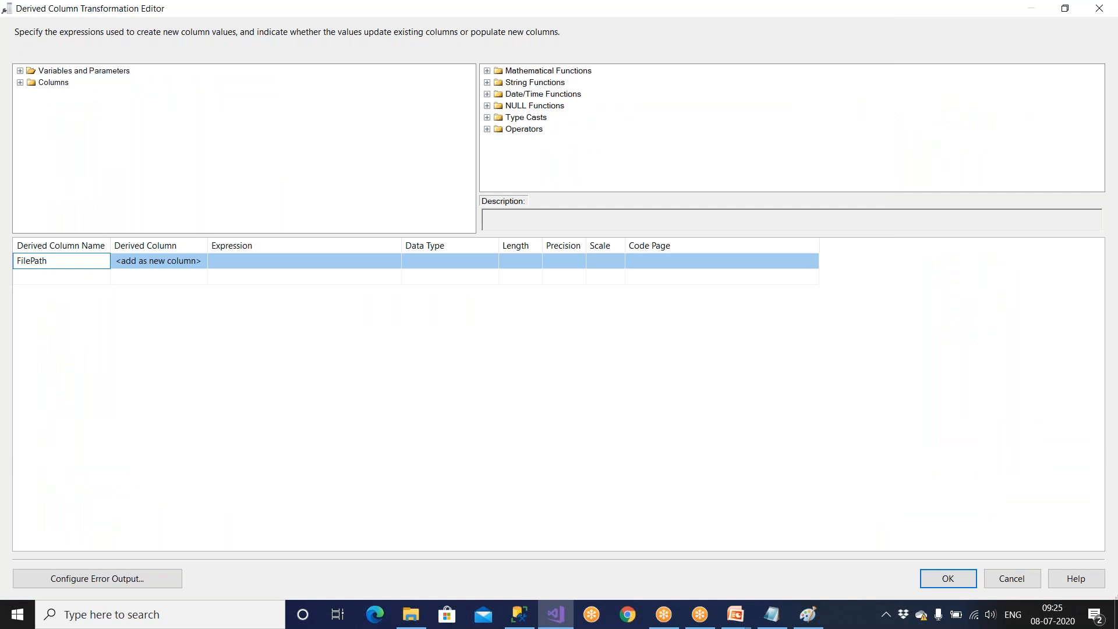
click(232, 261)
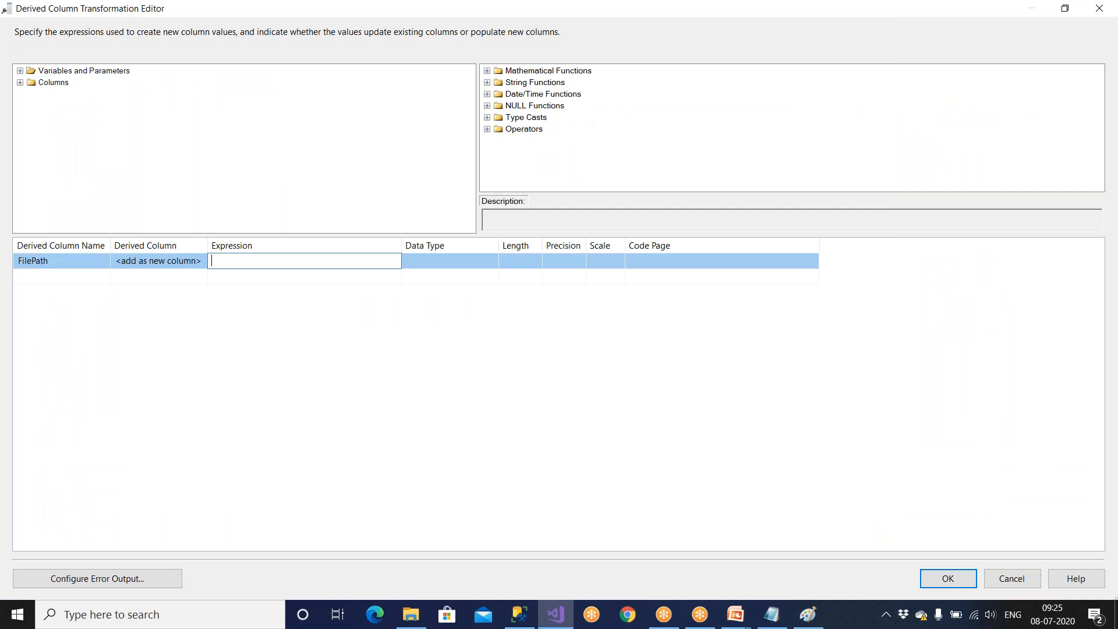
click(20, 71)
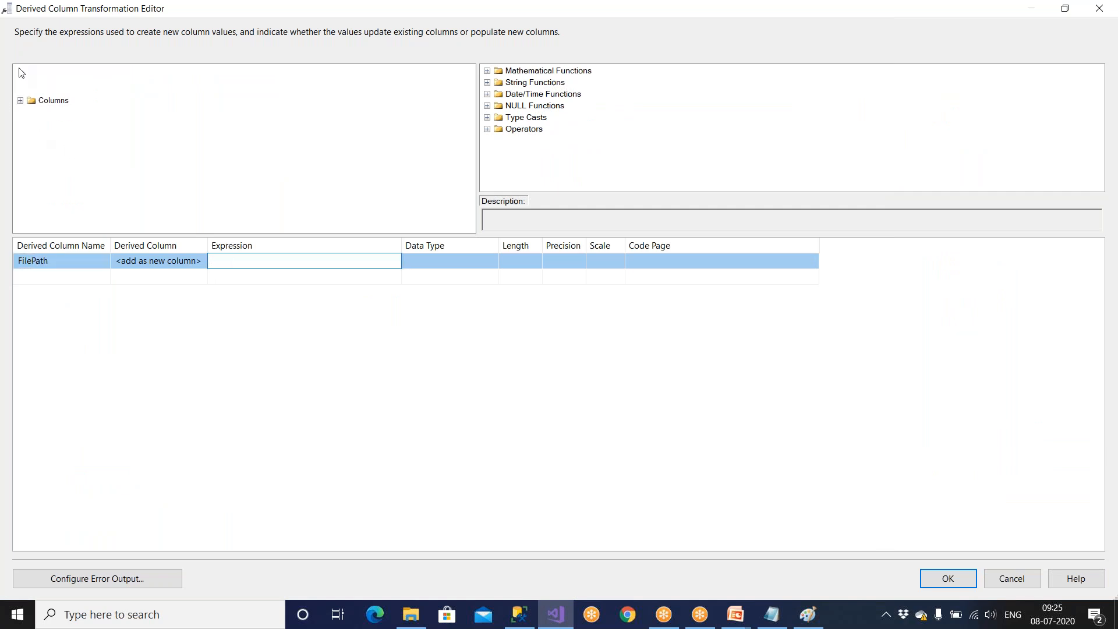
drag(68, 107, 214, 263)
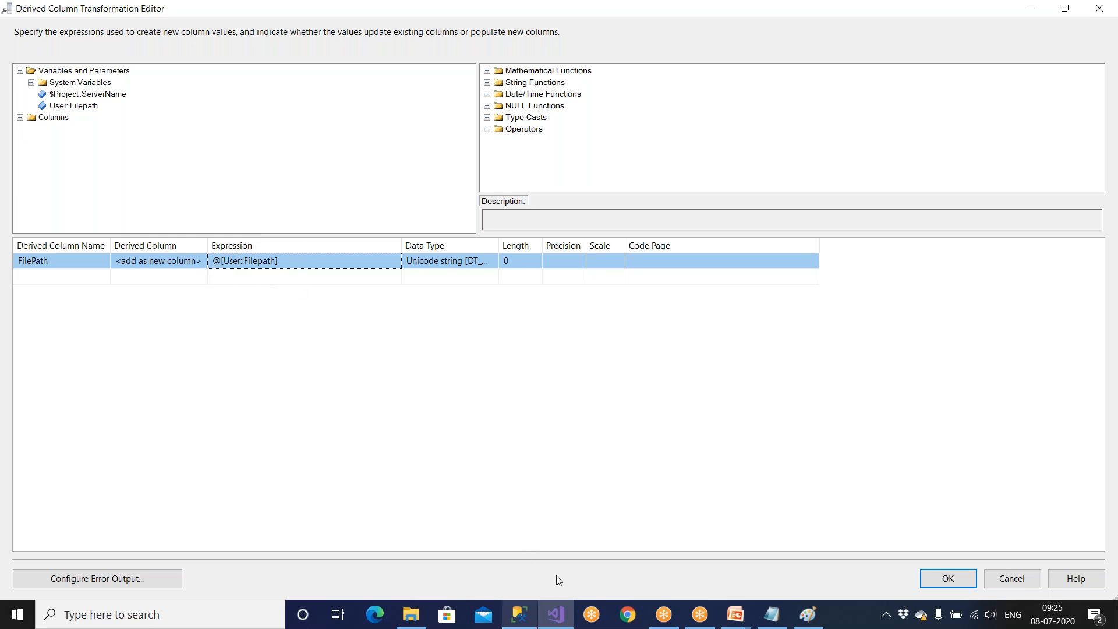
click(947, 576)
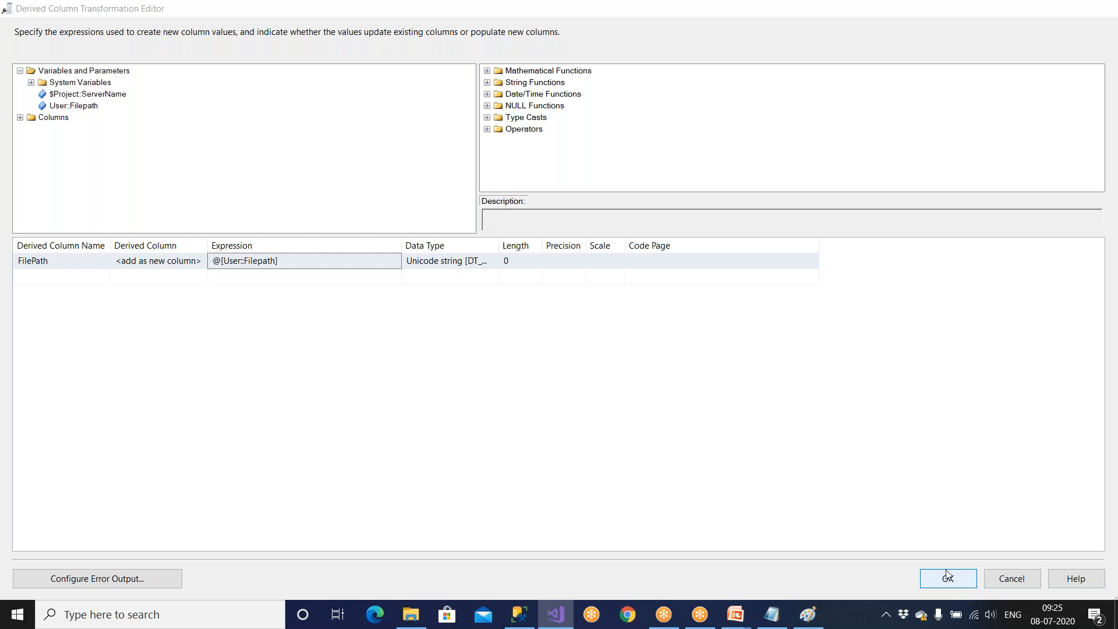
Show the package variables and examine the Filepath variable's data type and value, widening the data type column.
click(832, 86)
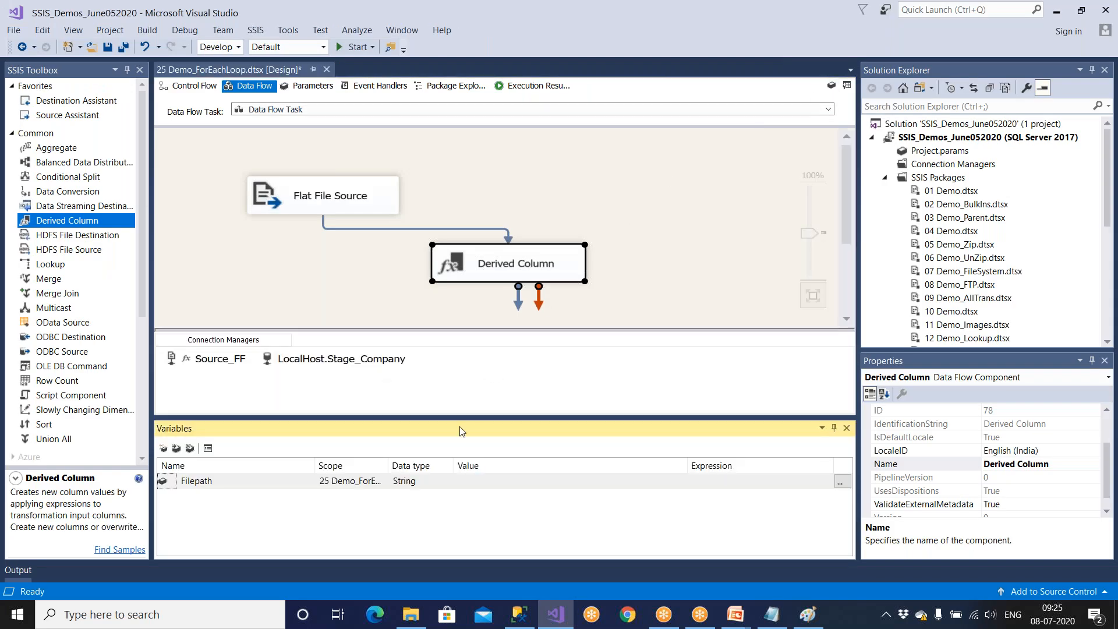
click(425, 484)
drag(455, 465, 496, 465)
click(510, 480)
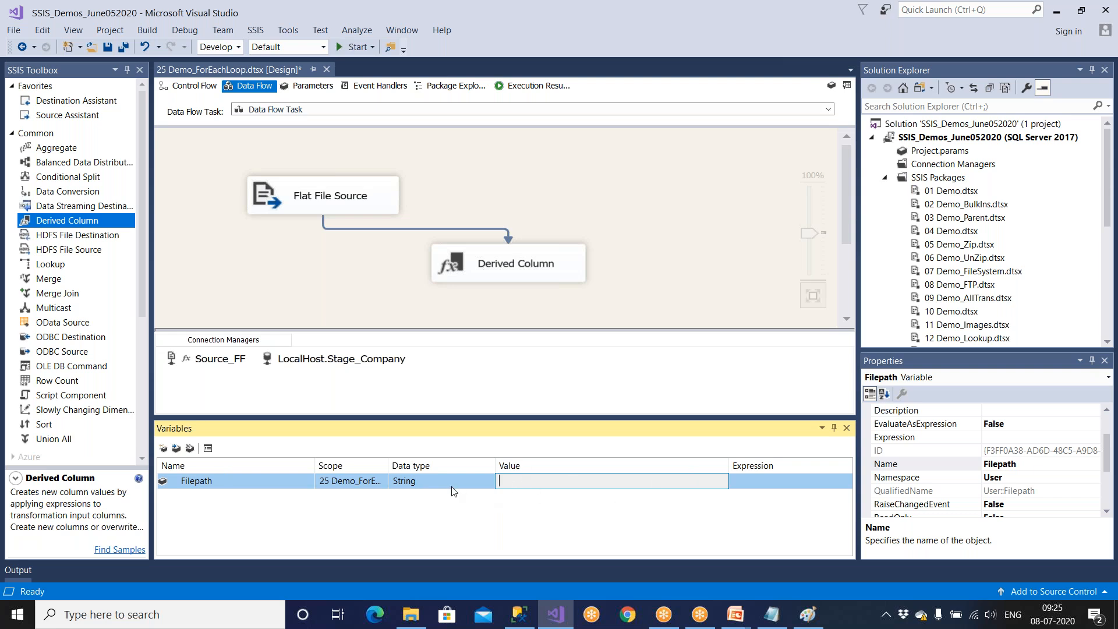
Check Filepath's varchar(200) definition in SQL Server Management Studio and return to the Filepath variable's value in Visual Studio.
click(518, 613)
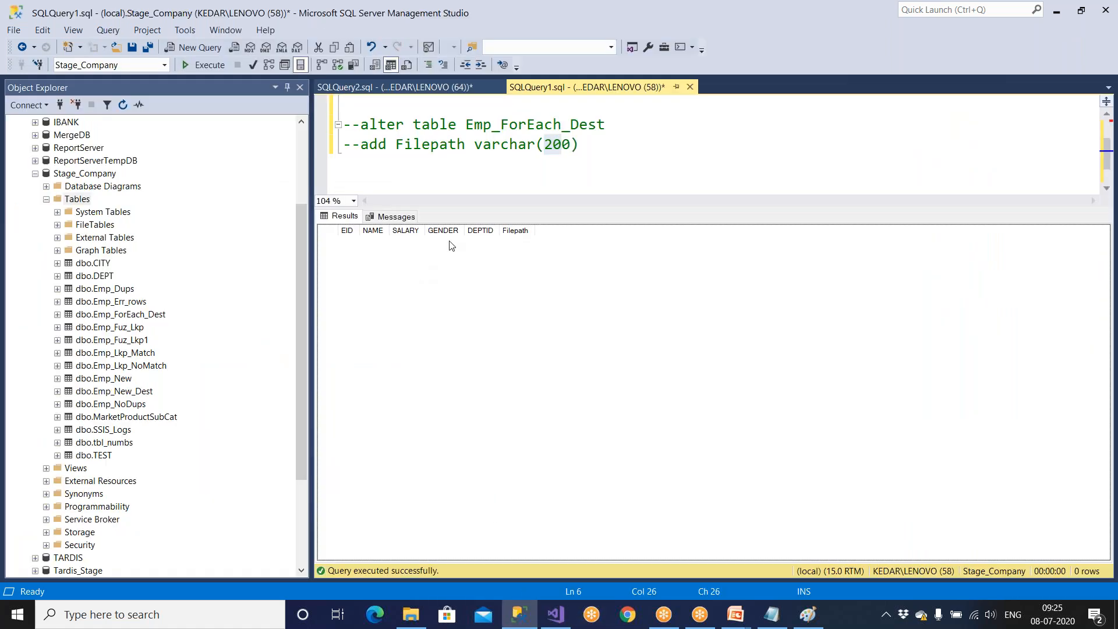
drag(543, 142, 597, 142)
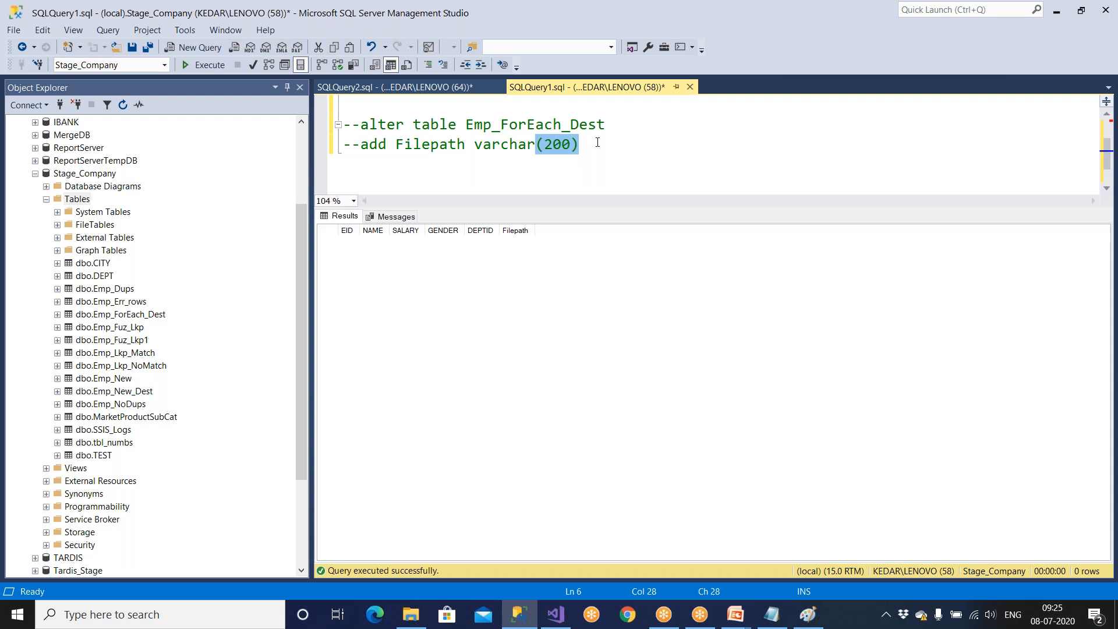
click(555, 614)
click(502, 481)
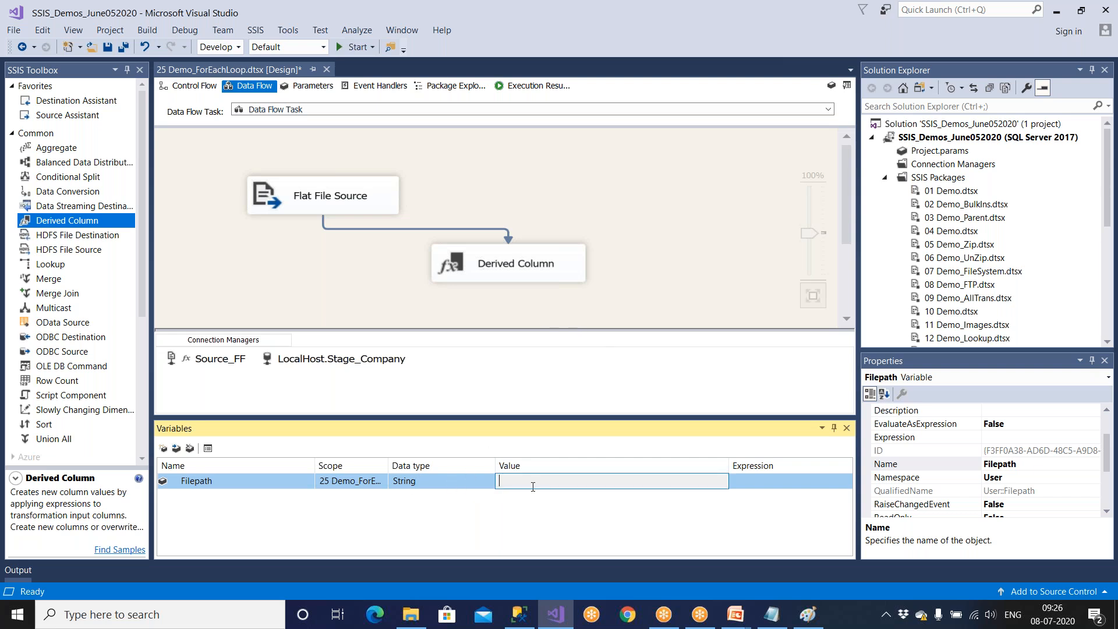
Reopen the Derived Column editor at full size, examine FilePath's length against the table definition, and close the editor.
double_click(559, 271)
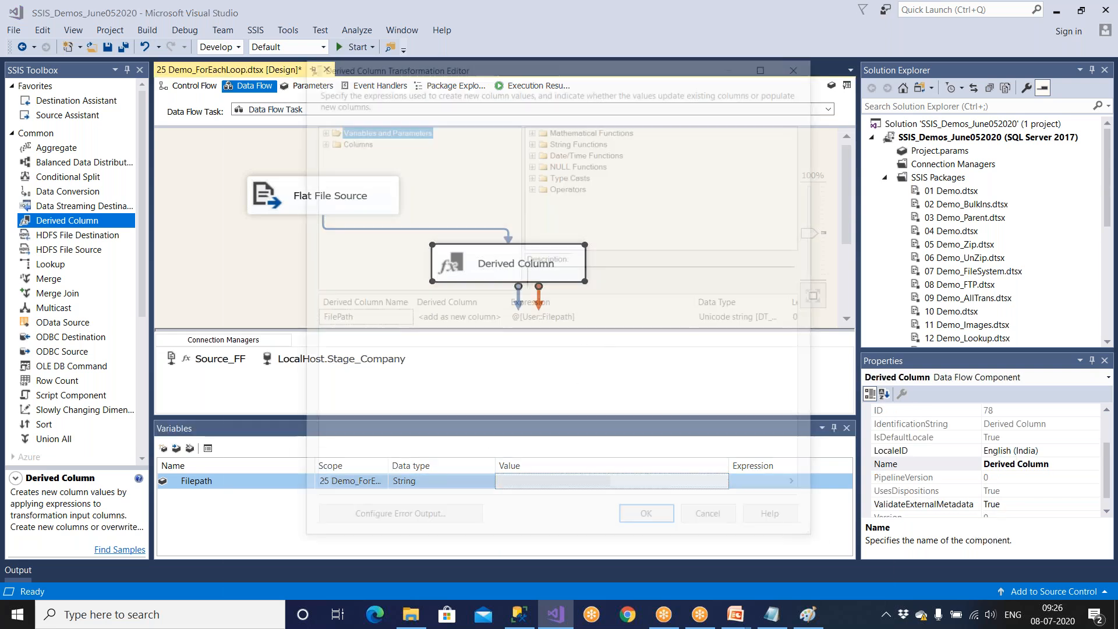
click(773, 65)
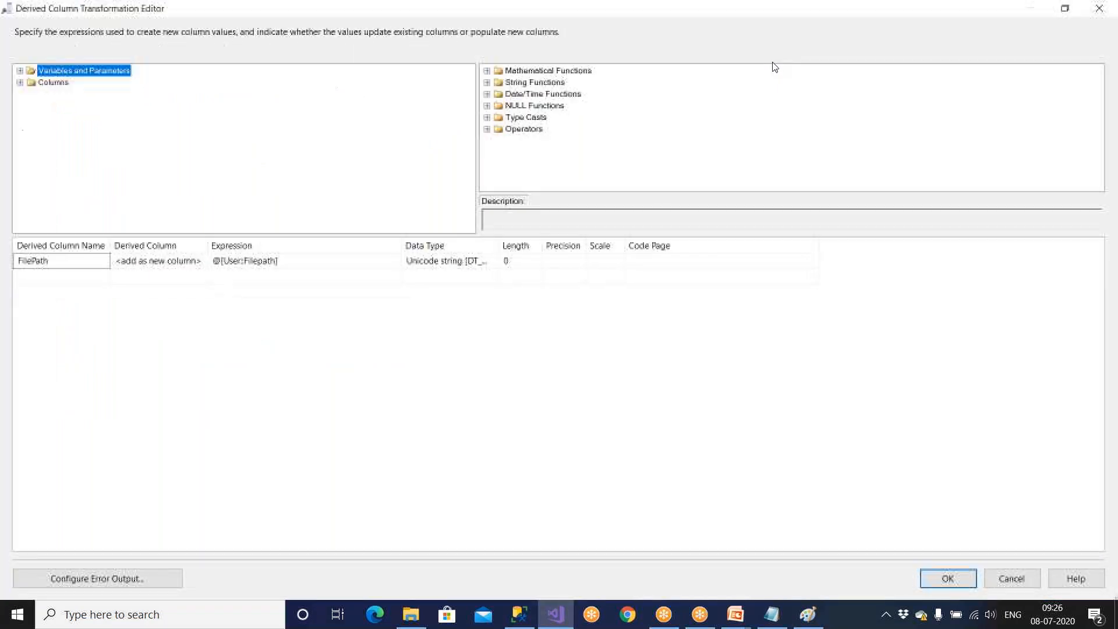
drag(541, 245, 584, 245)
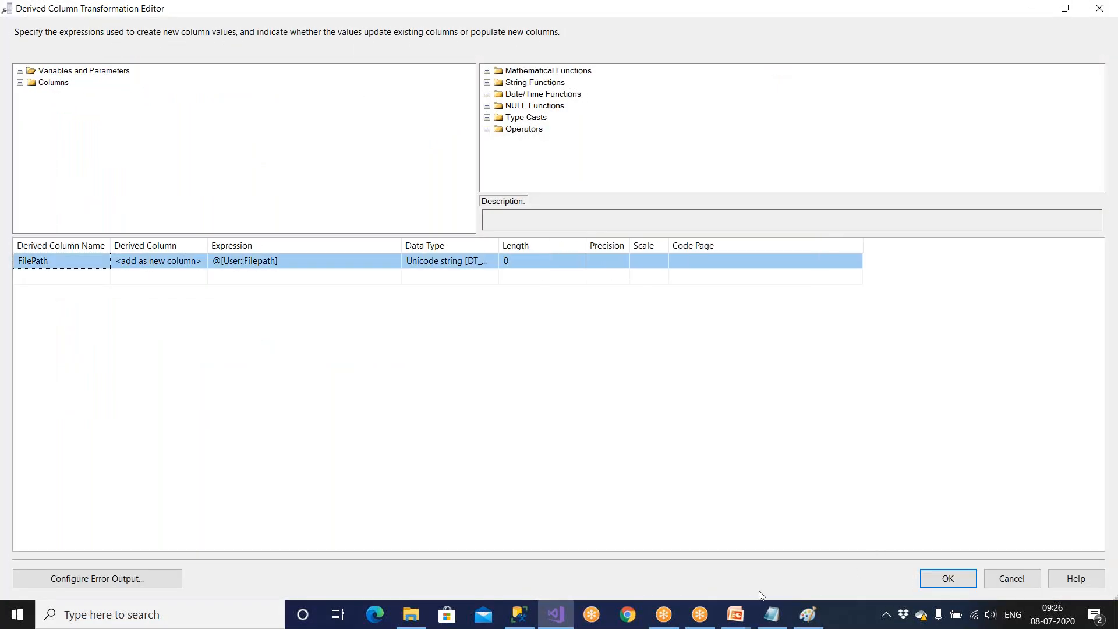
click(568, 622)
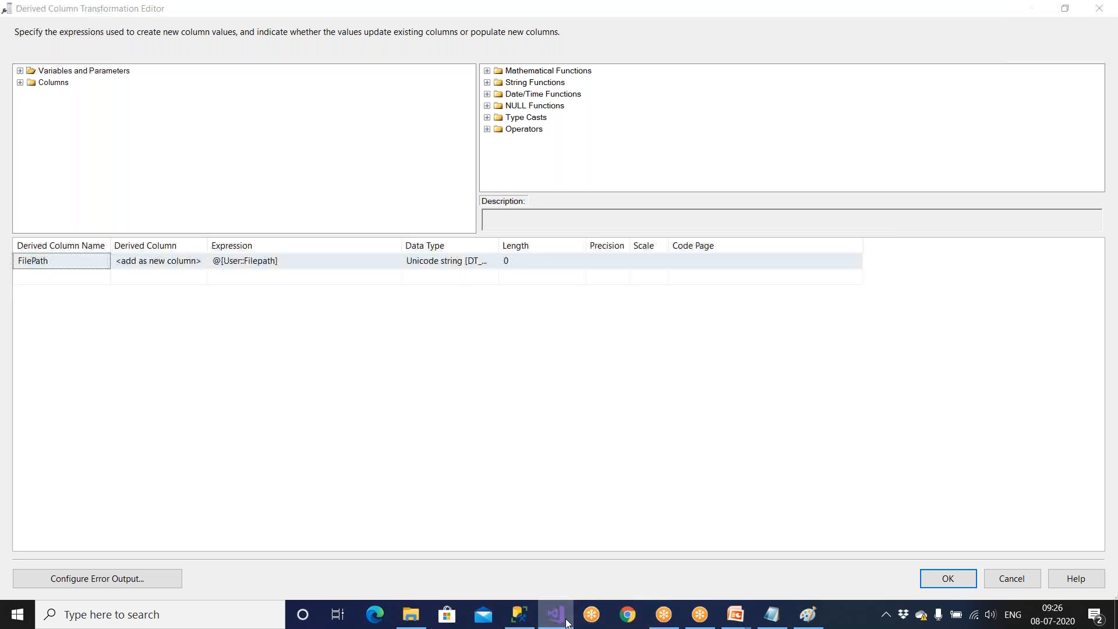
click(520, 616)
click(555, 615)
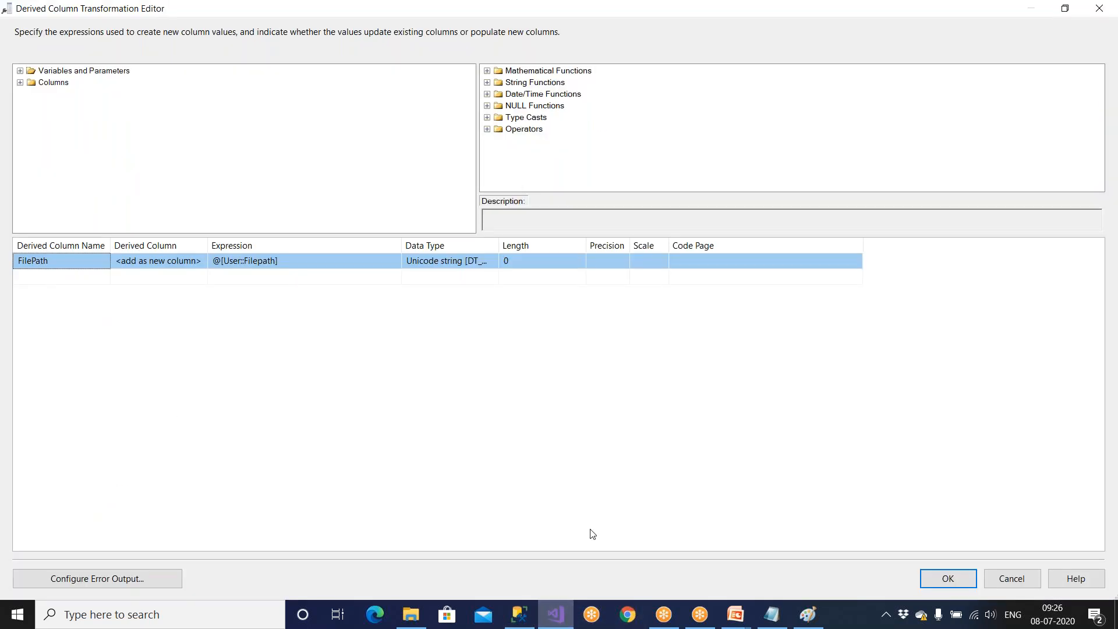
click(1108, 11)
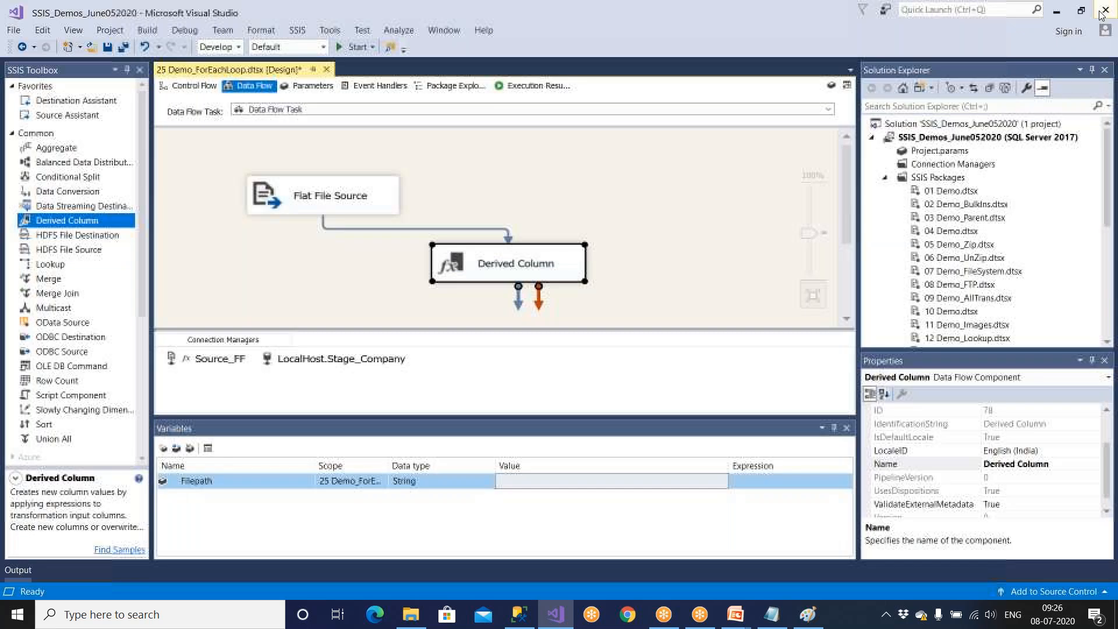
Set the Filepath variable's value to a long arbitrary placeholder string beginning with hkjhkjlhlhjlkj.
click(591, 485)
text(hkjhkjlhlhjlkj)
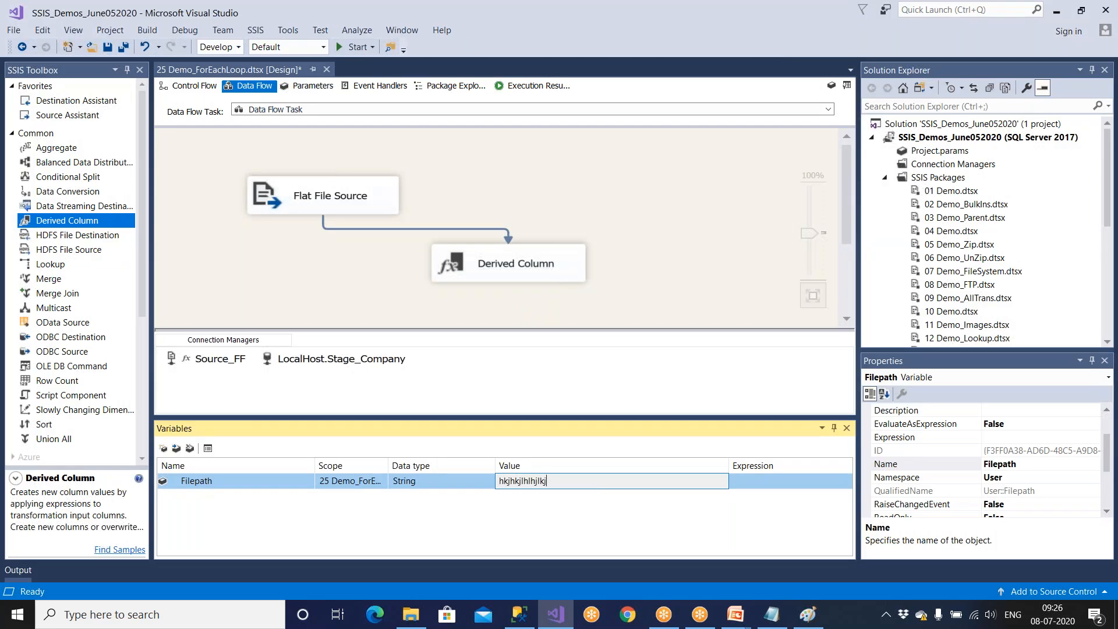
text(lkjlkj;ljk;lk;lklk';lk';k';k)
click(688, 289)
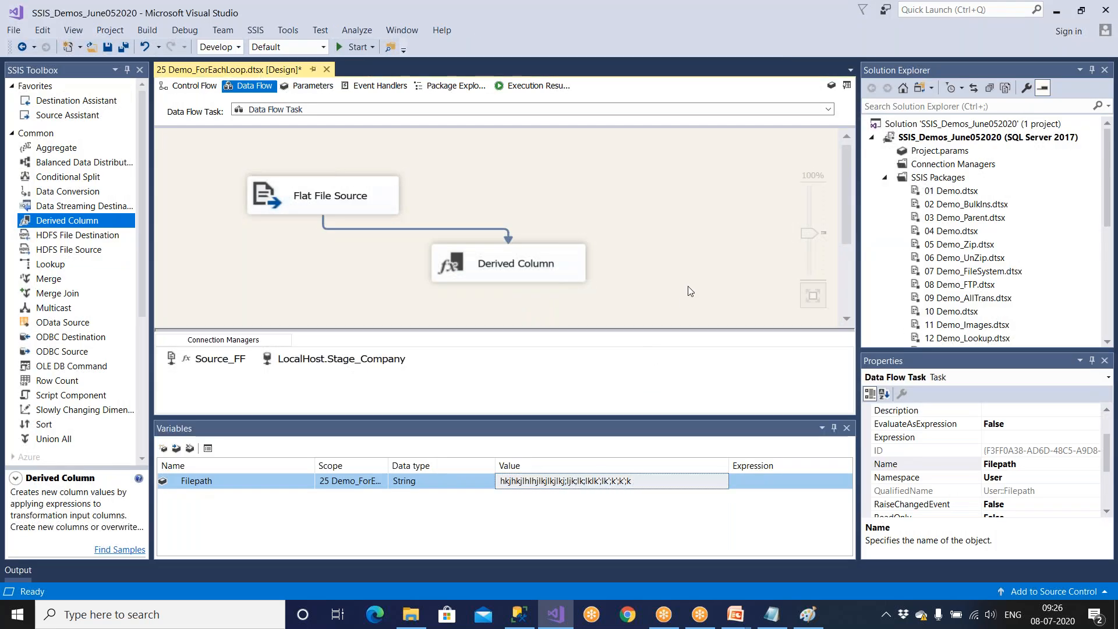
Replace the Derived Column transformation with a new one, connect Flat File Source to it, and open its editor.
click(565, 280)
key(Delete)
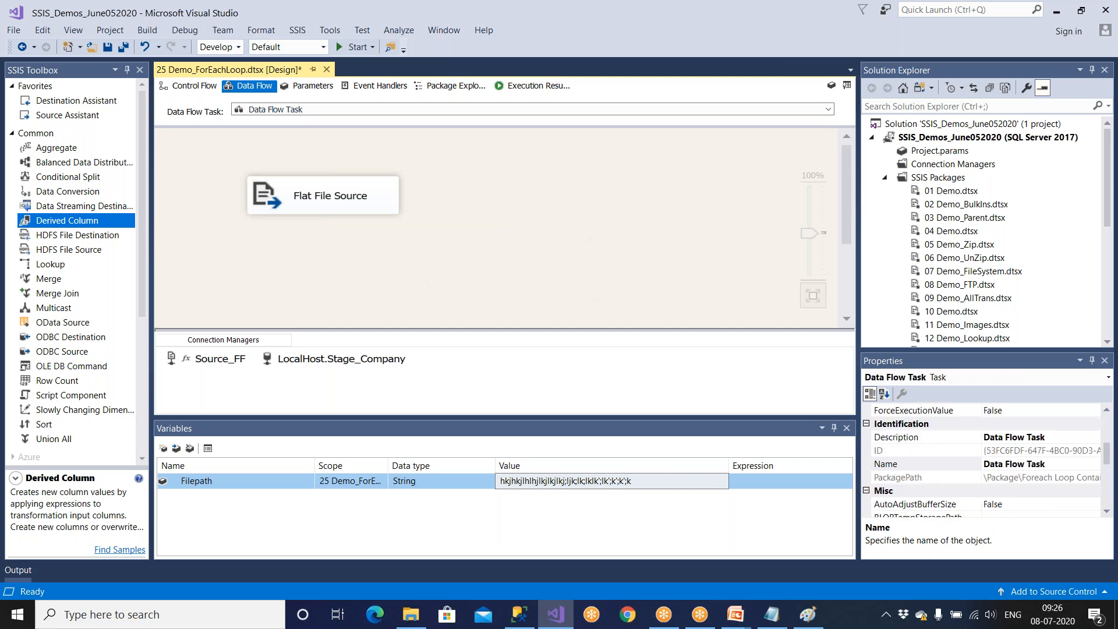
click(393, 481)
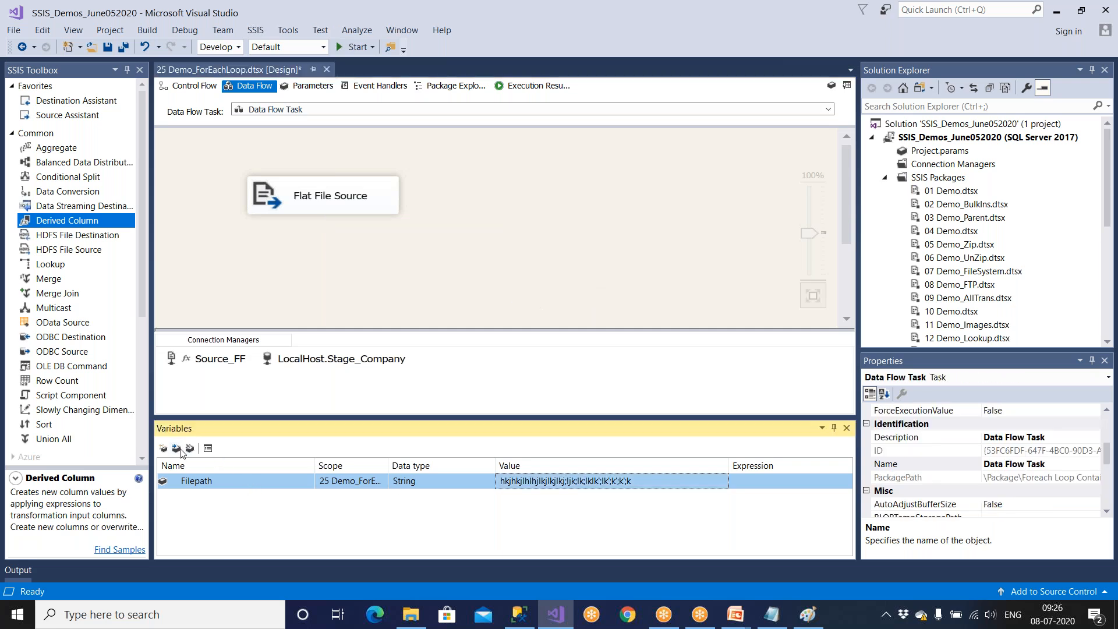
drag(86, 222, 472, 281)
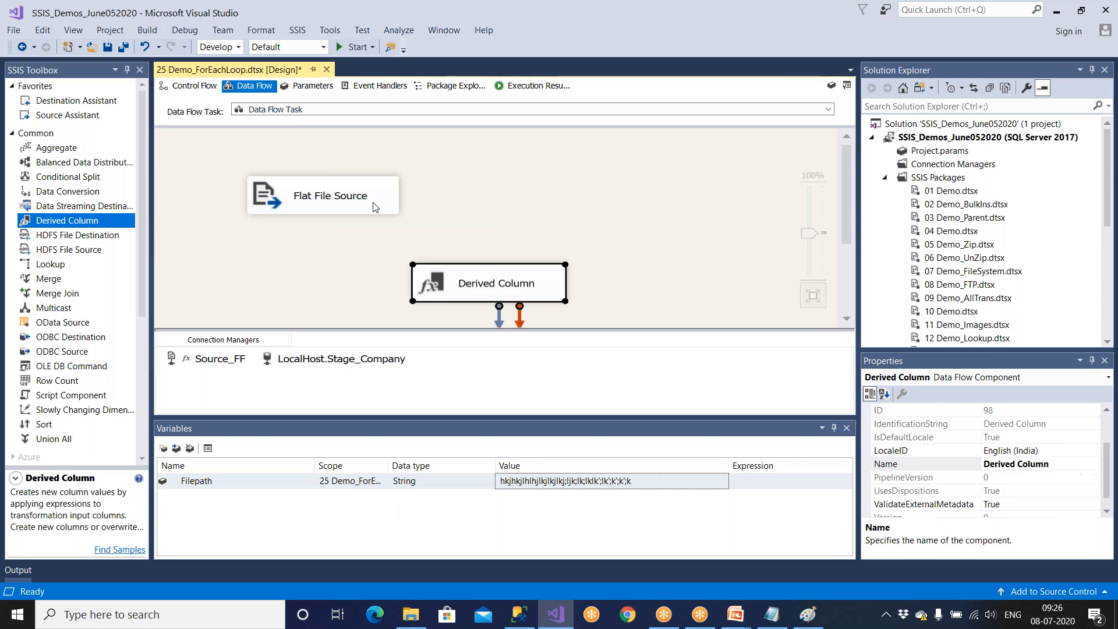
click(375, 205)
drag(339, 238, 451, 289)
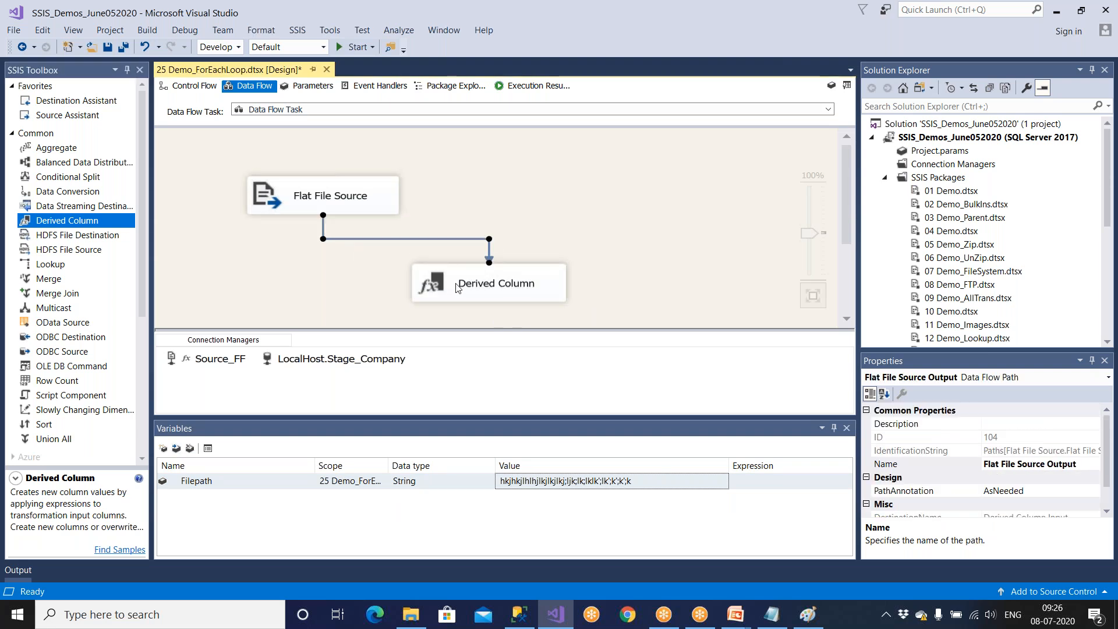
click(484, 285)
double_click(483, 284)
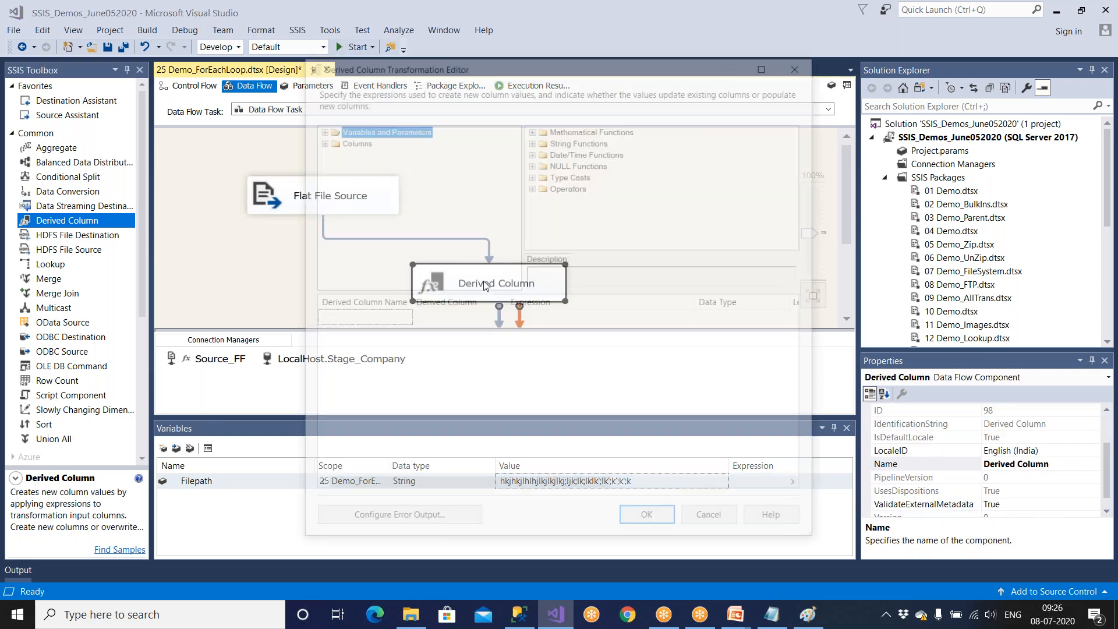
Add a derived column named Filepath as a new column with the expression @[User::Filepath].
click(368, 320)
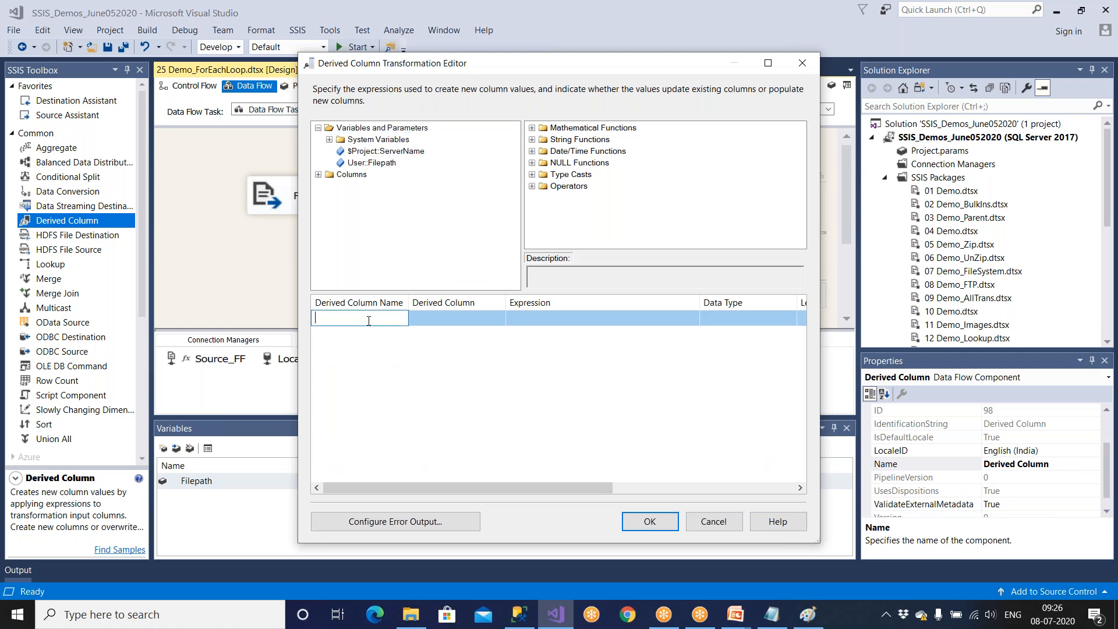
text(Filepath)
drag(371, 163, 544, 318)
click(664, 378)
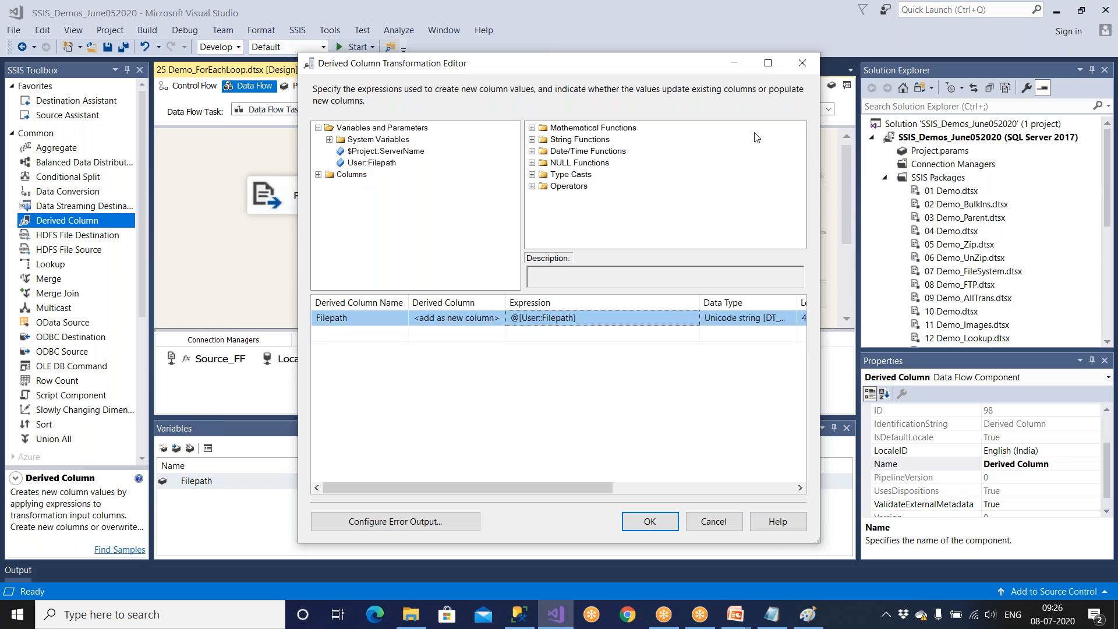
Examine the Filepath derived column's data type and length at full size, then accept the new column.
click(767, 65)
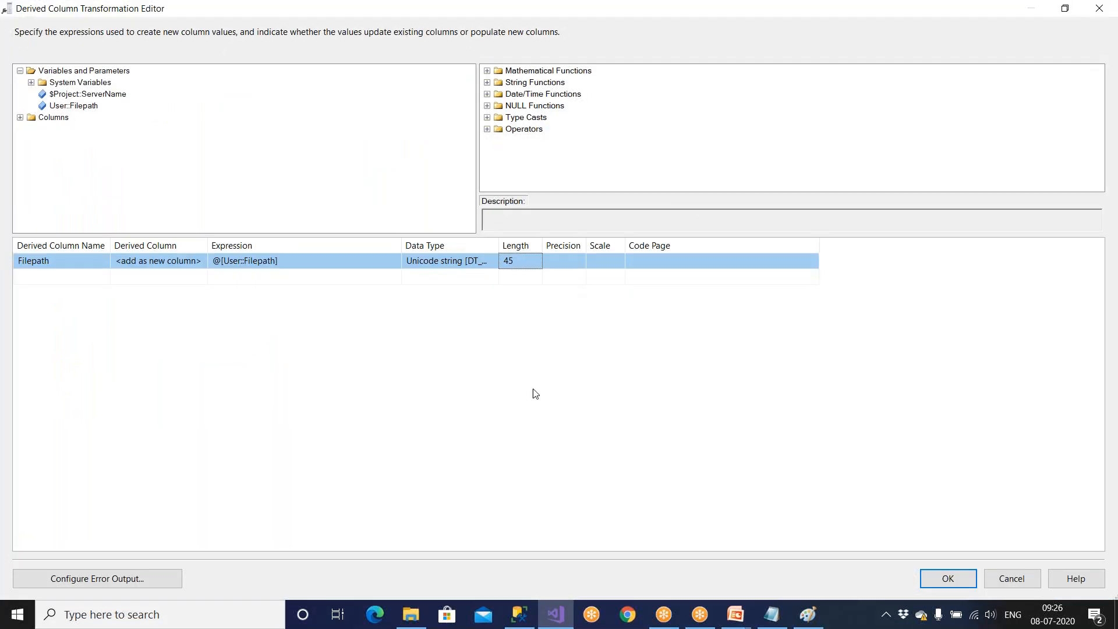
click(521, 614)
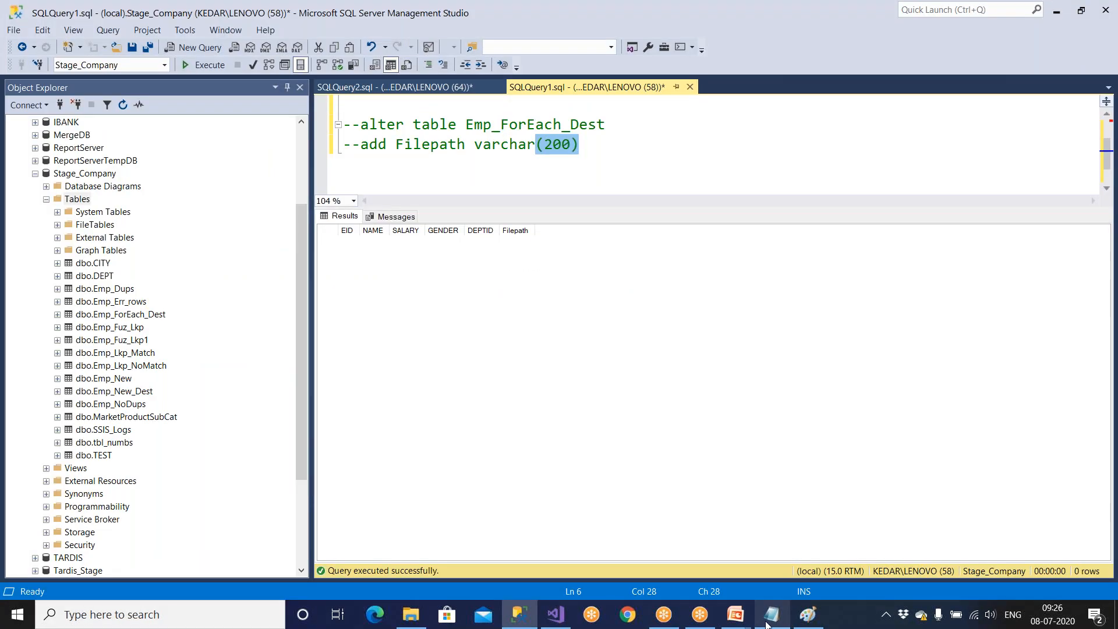
click(772, 614)
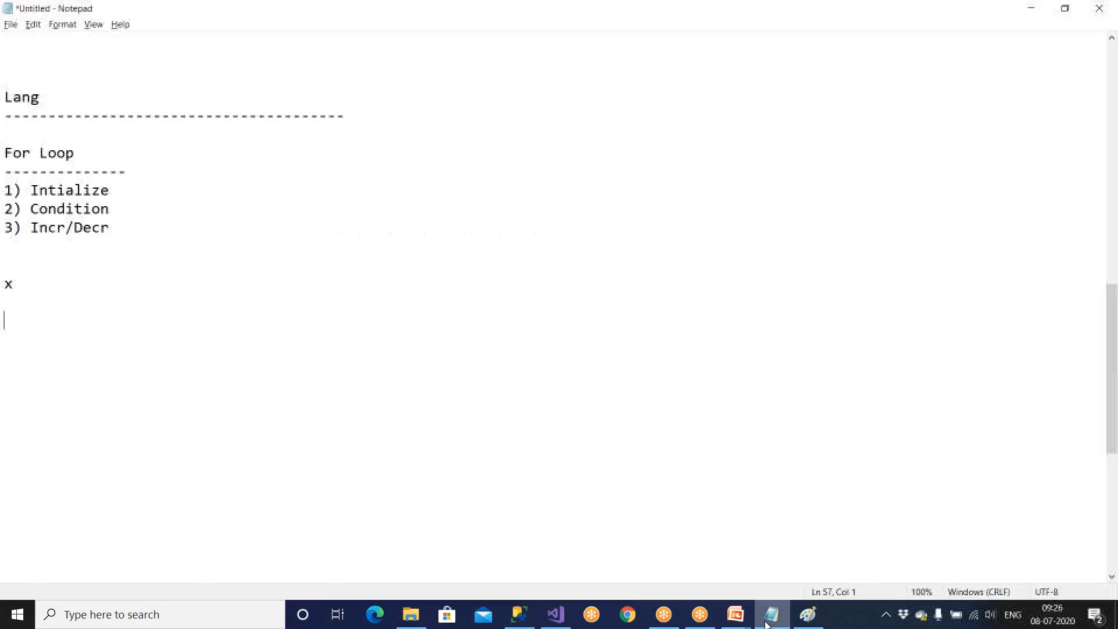
click(562, 624)
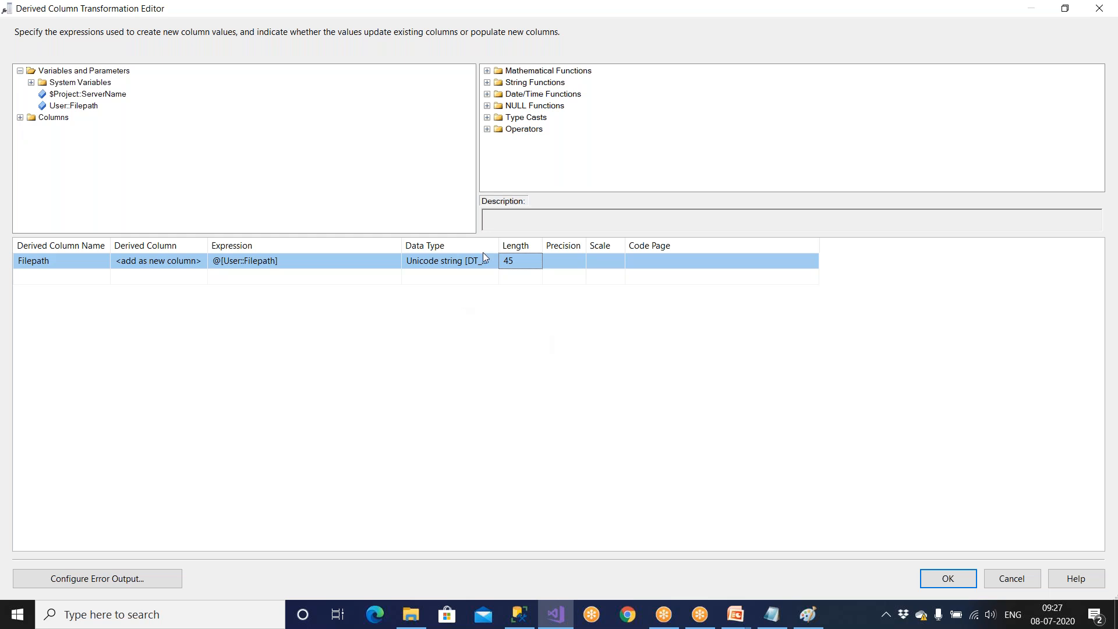
double_click(498, 241)
click(521, 267)
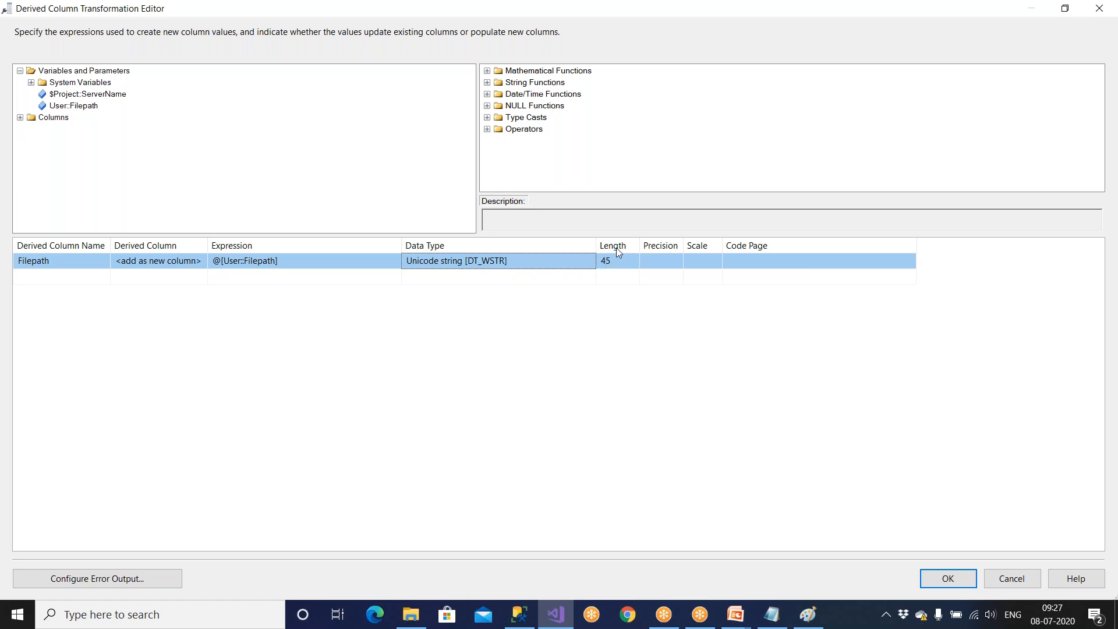
click(947, 577)
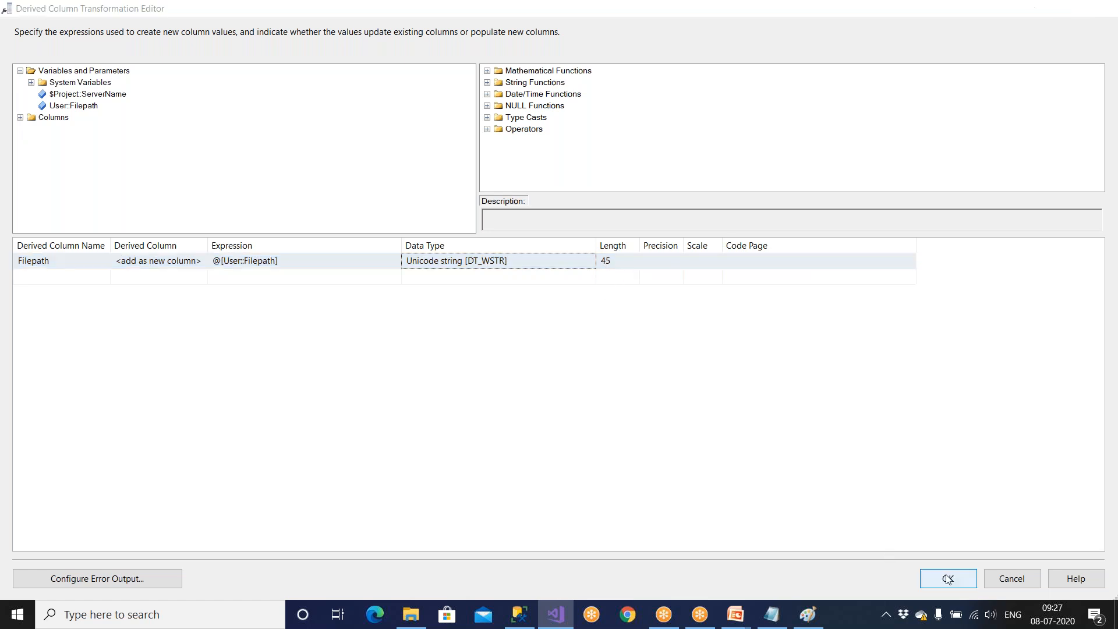
Clear the Filepath variable's placeholder value and save the package.
key(BackSpace)
key(BackSpace)
key(BackSpace)
key(BackSpace)
key(BackSpace)
key(BackSpace)
key(BackSpace)
key(BackSpace)
key(BackSpace)
key(BackSpace)
key(BackSpace)
key(BackSpace)
key(BackSpace)
key(BackSpace)
key(BackSpace)
key(BackSpace)
key(BackSpace)
key(BackSpace)
key(BackSpace)
key(BackSpace)
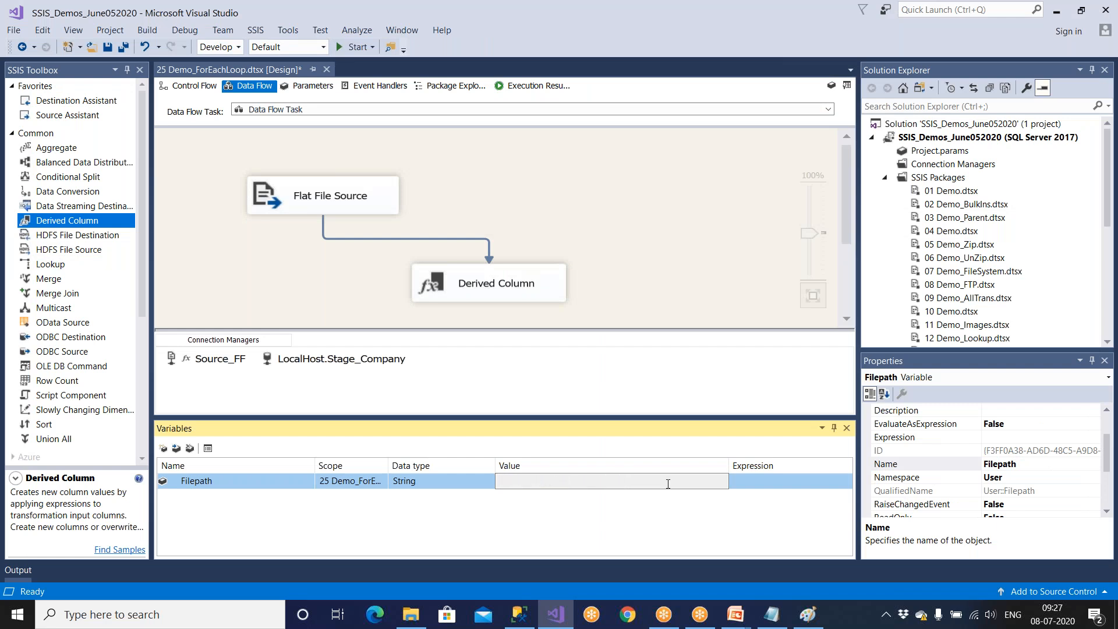
click(403, 533)
click(115, 52)
Reopen the Derived Column editor, examine Filepath's full data type and length, and close the editor.
double_click(459, 289)
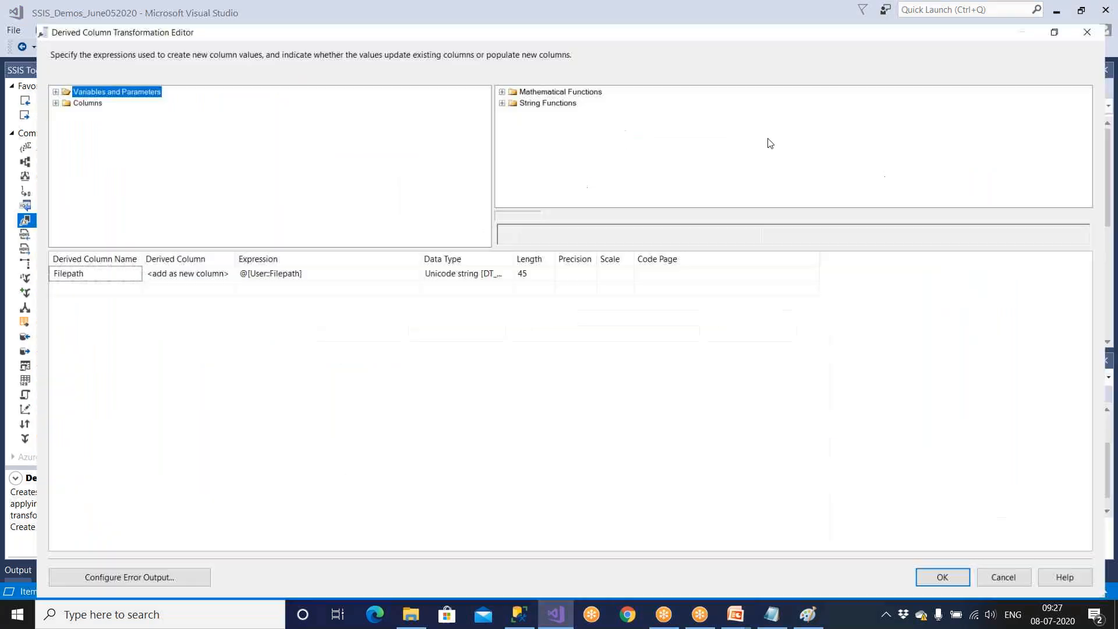
click(770, 58)
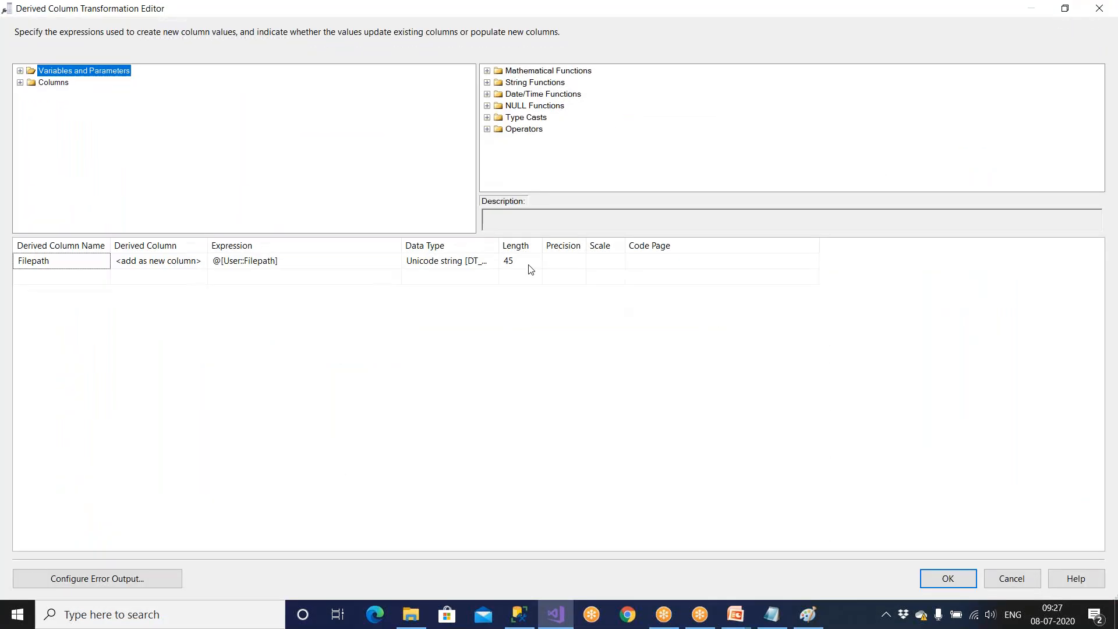
click(529, 265)
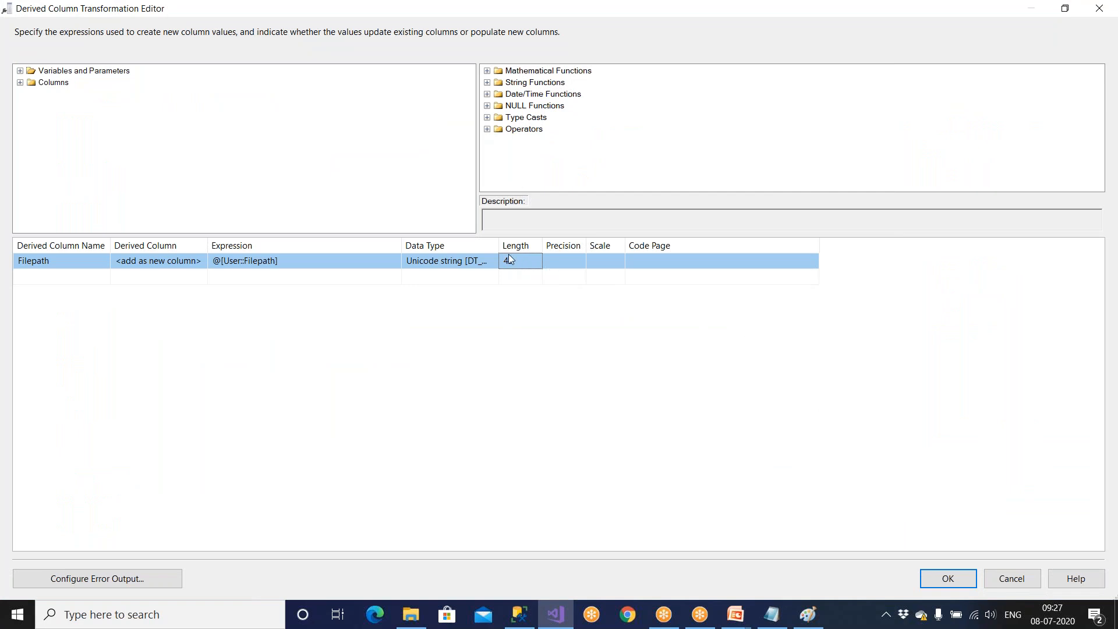
drag(499, 245, 573, 246)
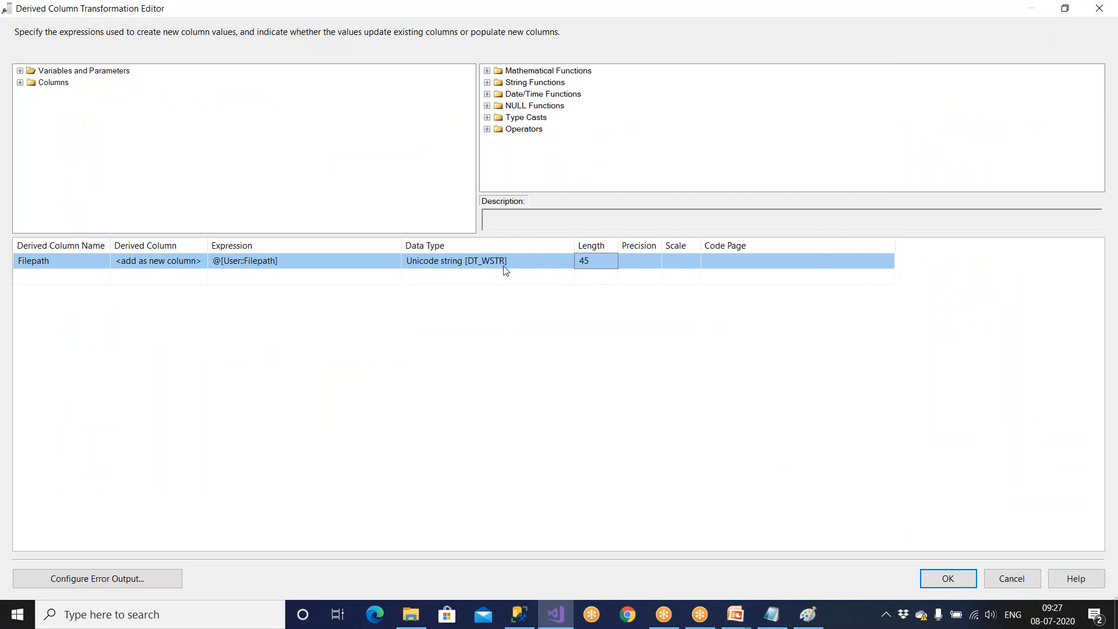
click(943, 578)
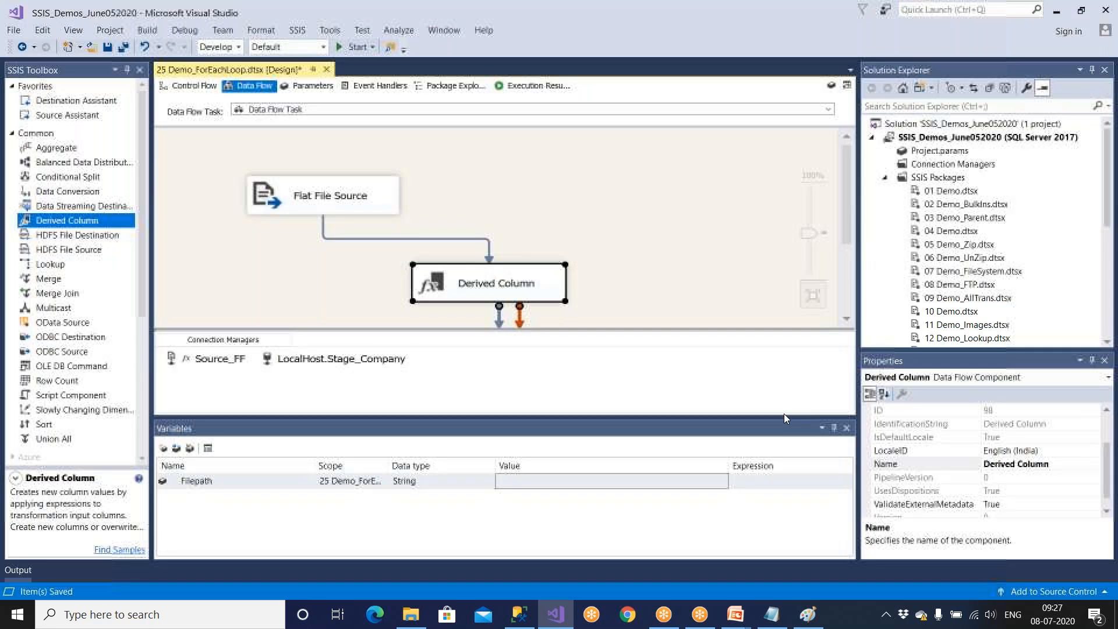
click(784, 414)
double_click(542, 282)
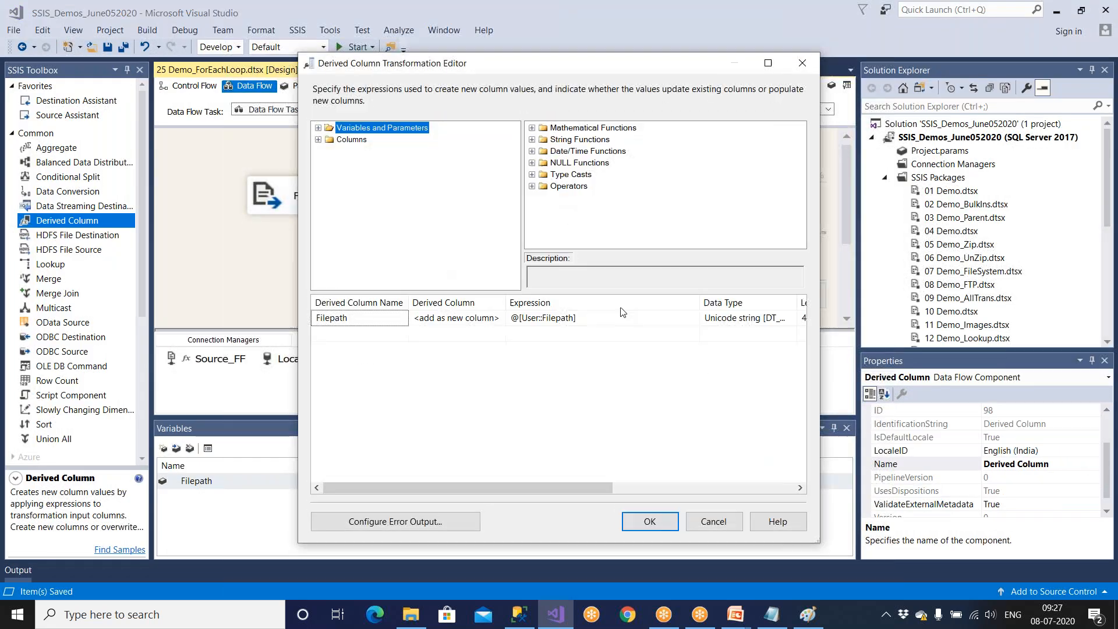
click(712, 520)
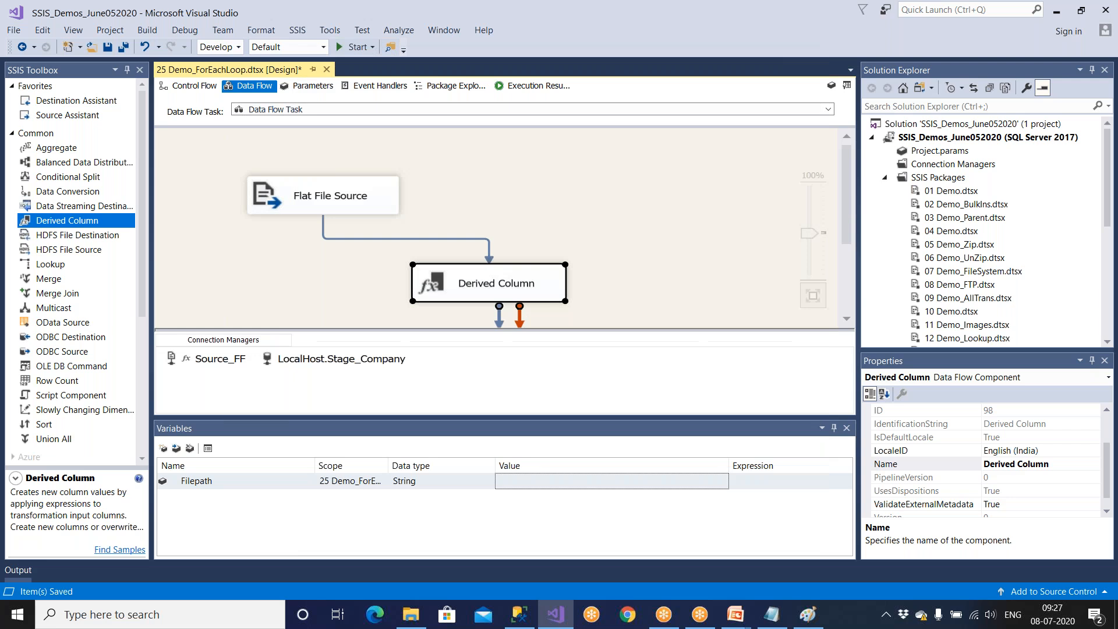
Open the Derived Column's advanced editor and display the properties of the Filepath output column.
right_click(497, 269)
click(513, 293)
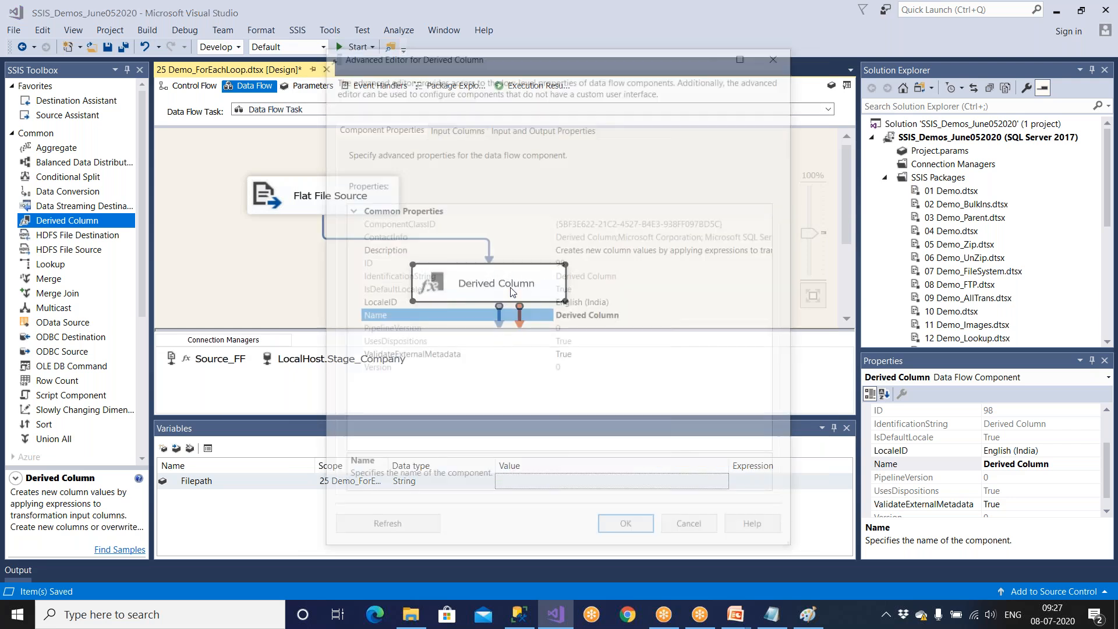
click(563, 126)
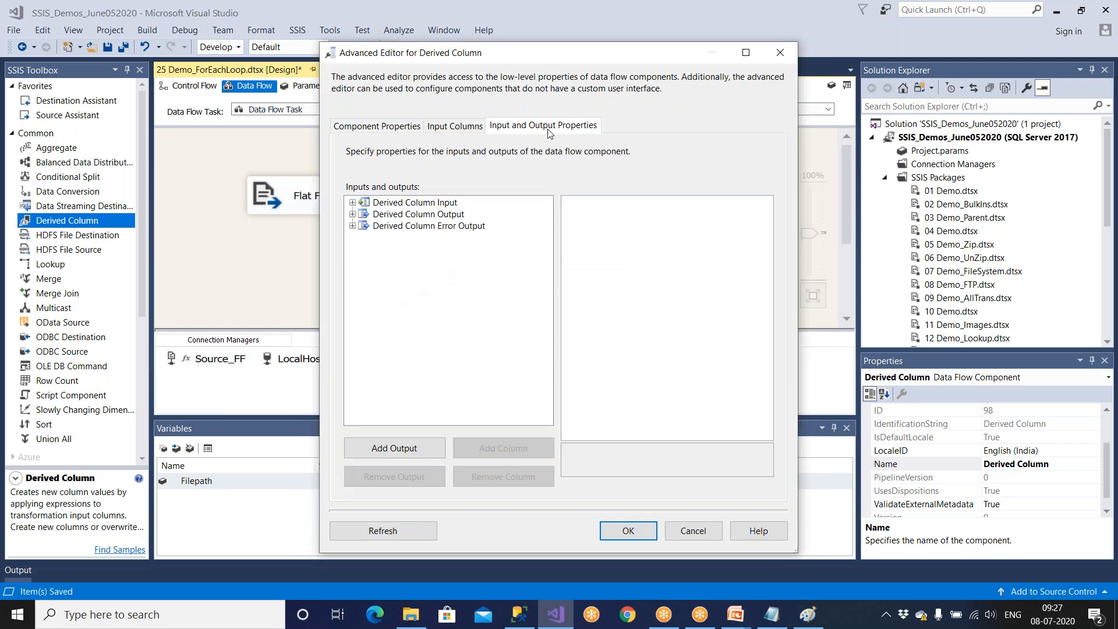
click(353, 203)
click(382, 215)
click(352, 226)
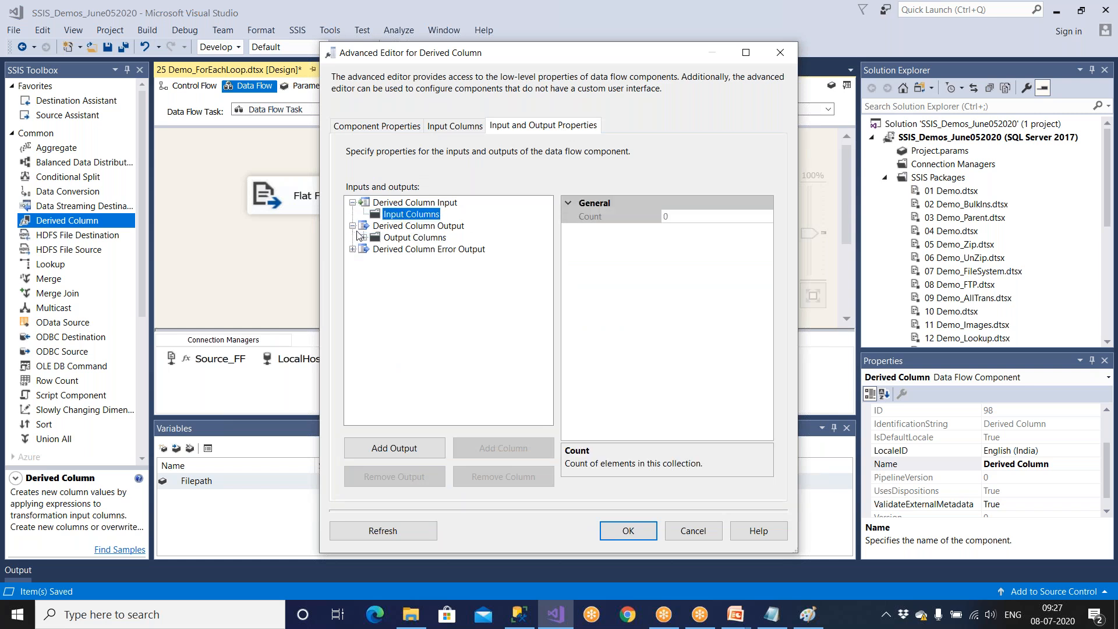
click(408, 237)
click(364, 238)
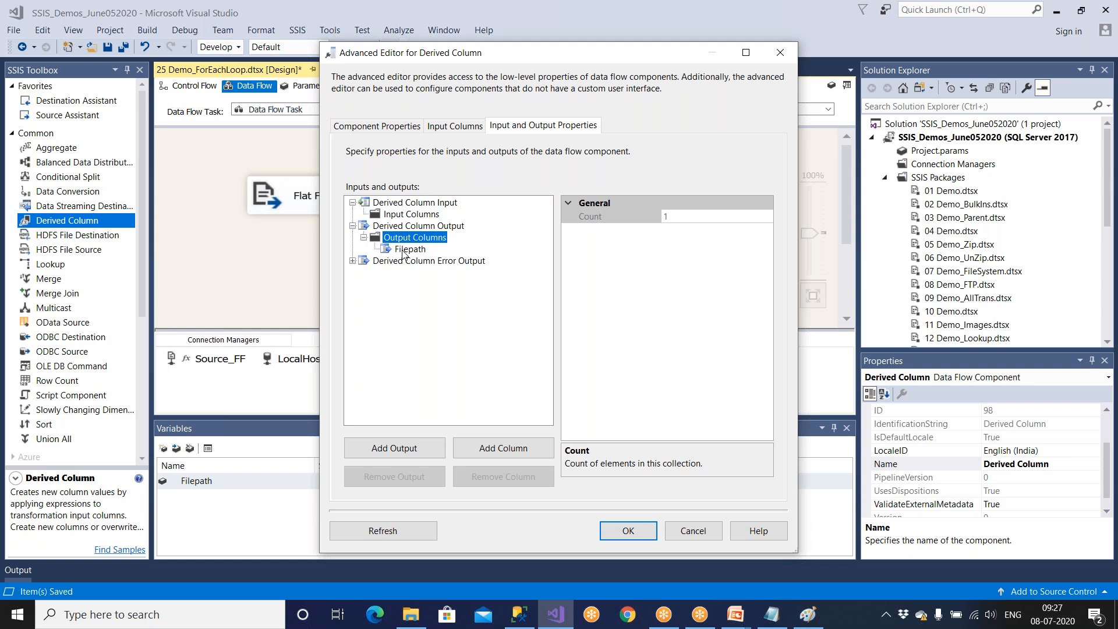
click(408, 249)
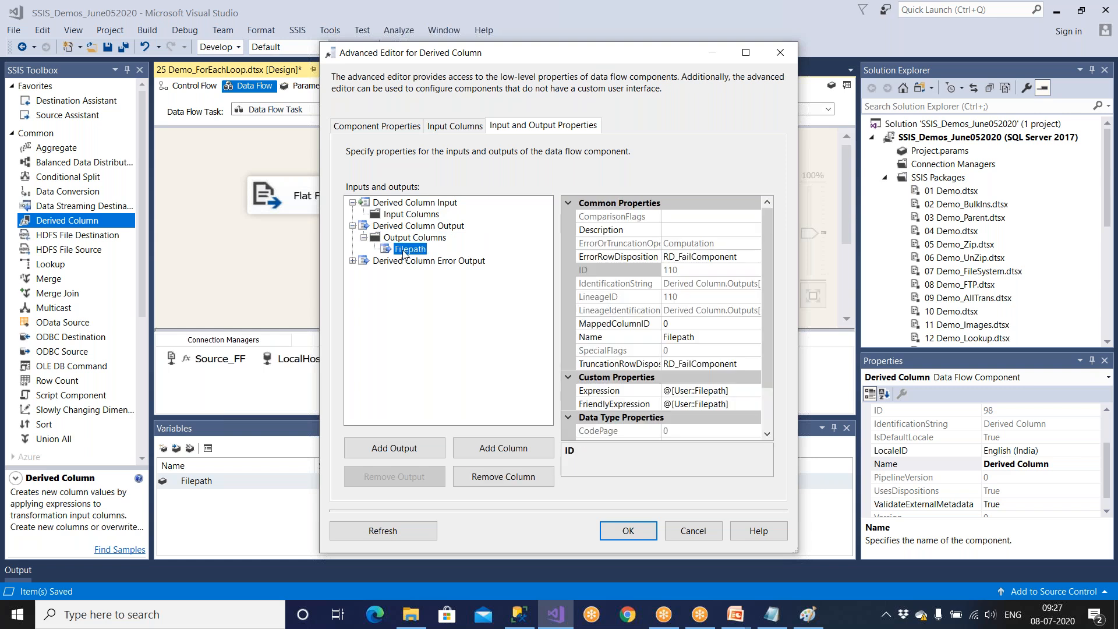
Set the Filepath output column's data type to string [DT_STR] with length 200 and apply the change.
click(746, 54)
click(327, 401)
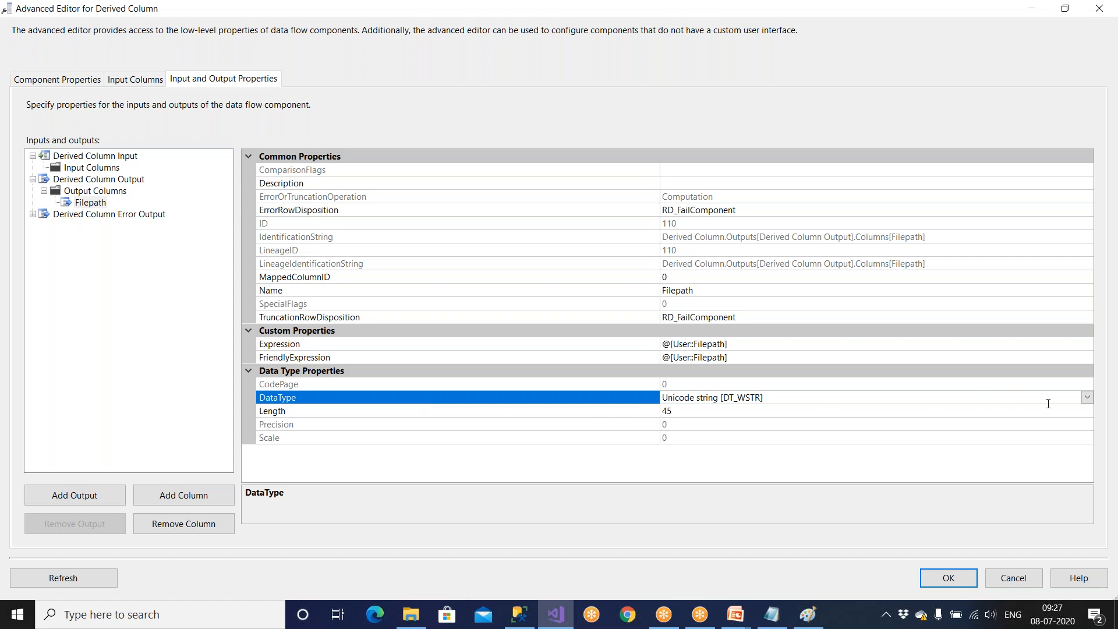
click(1087, 397)
click(695, 492)
click(675, 411)
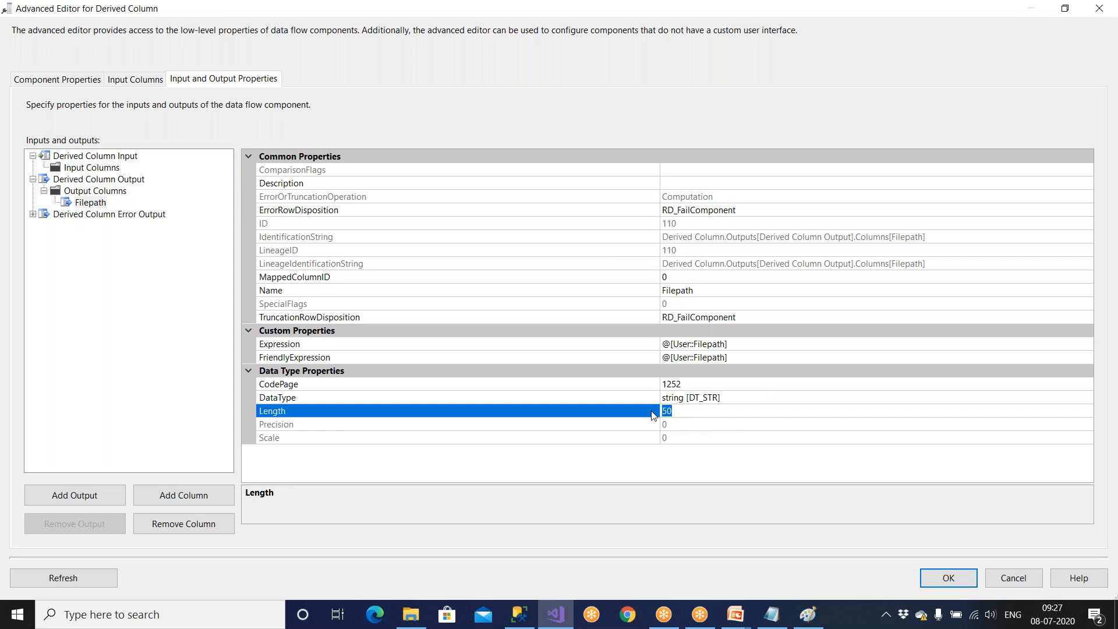
text(200)
click(940, 583)
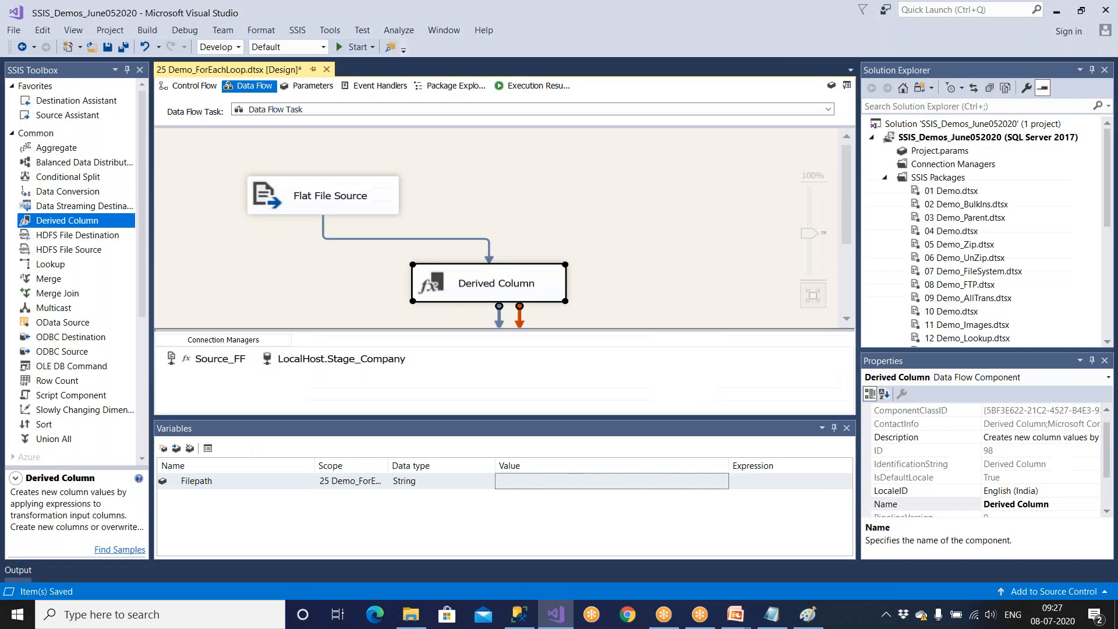
Check Filepath's data type, length and code page in the full-size Derived Column editor and close it.
double_click(559, 284)
click(768, 62)
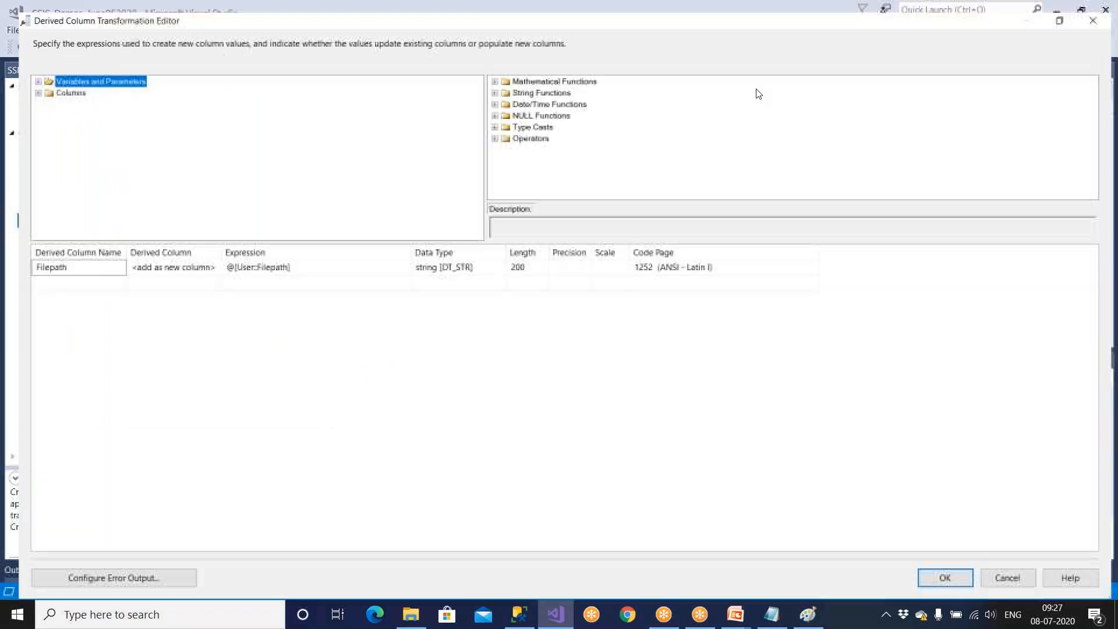
click(472, 262)
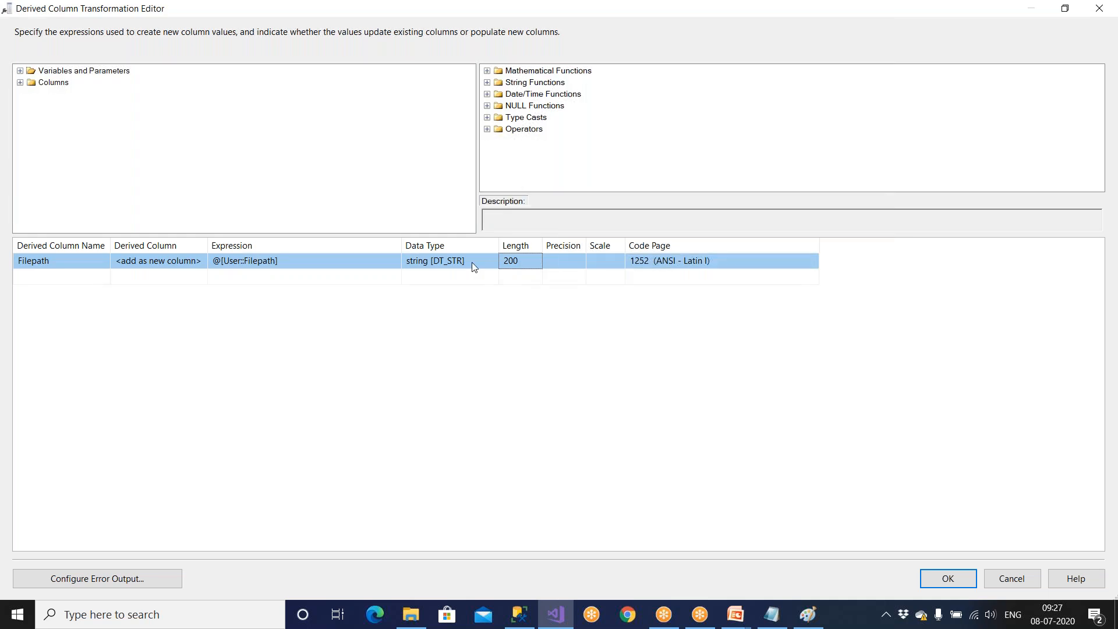
click(956, 578)
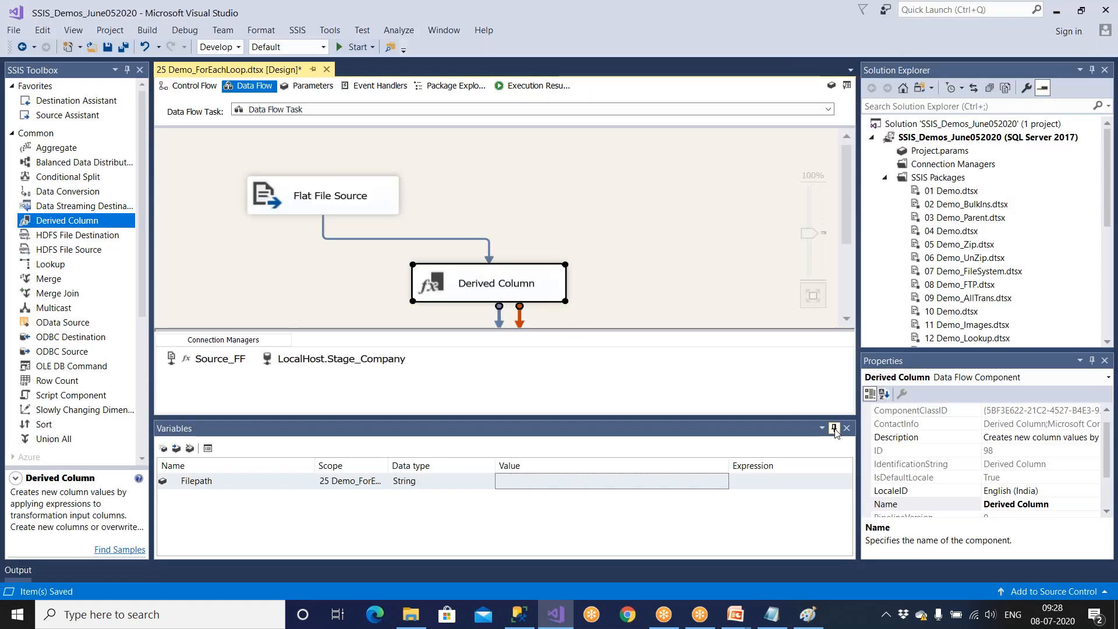
Auto-hide the Variables pane, then reopen the Derived Column editor and close it without changes.
click(834, 428)
double_click(540, 296)
click(697, 518)
Open the Derived Column's advanced editor at full size and display the properties of the Filepath output column.
right_click(561, 293)
click(576, 319)
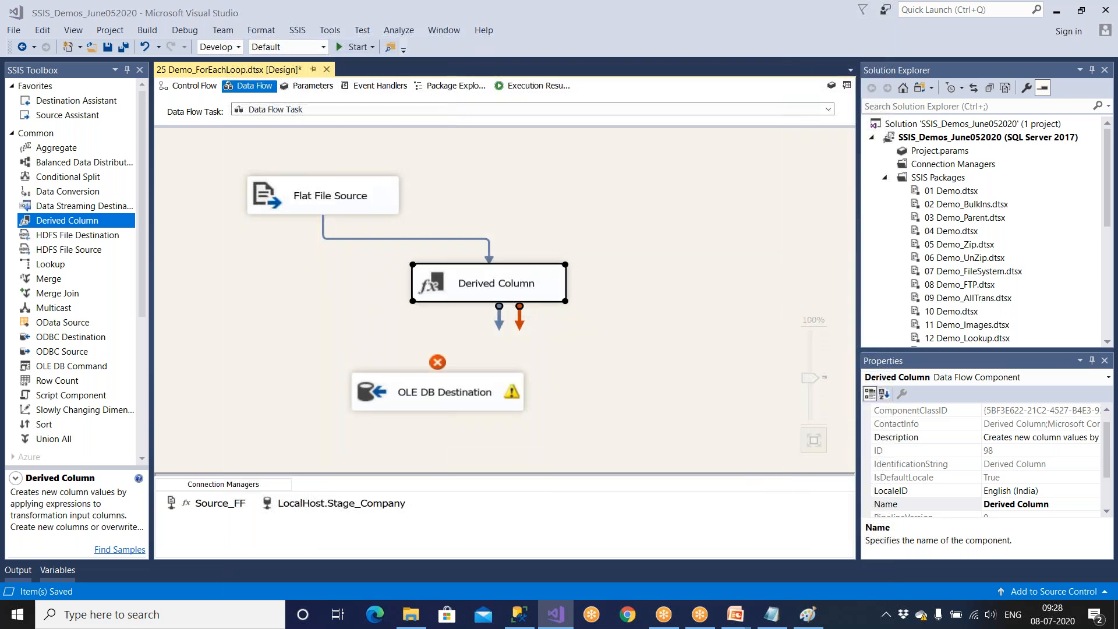
click(546, 129)
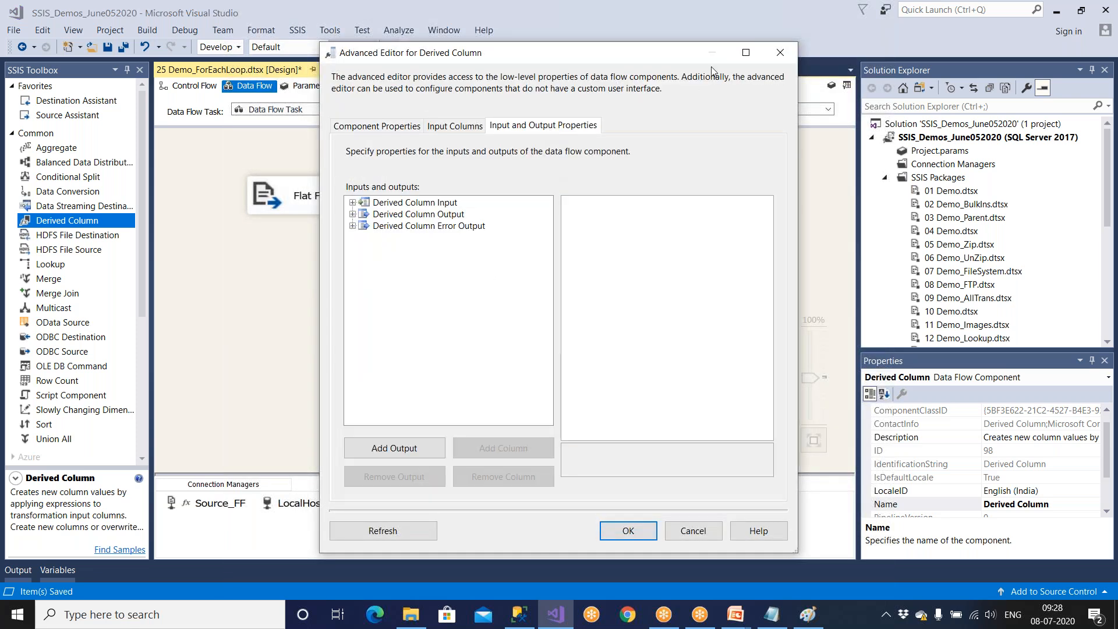
click(731, 60)
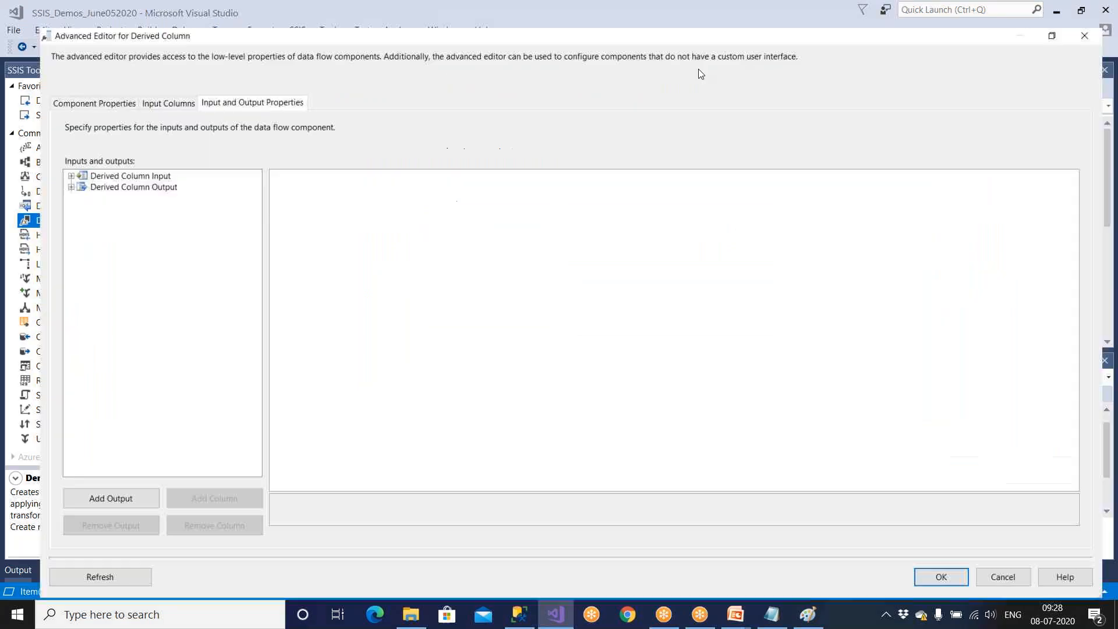
double_click(87, 155)
click(84, 168)
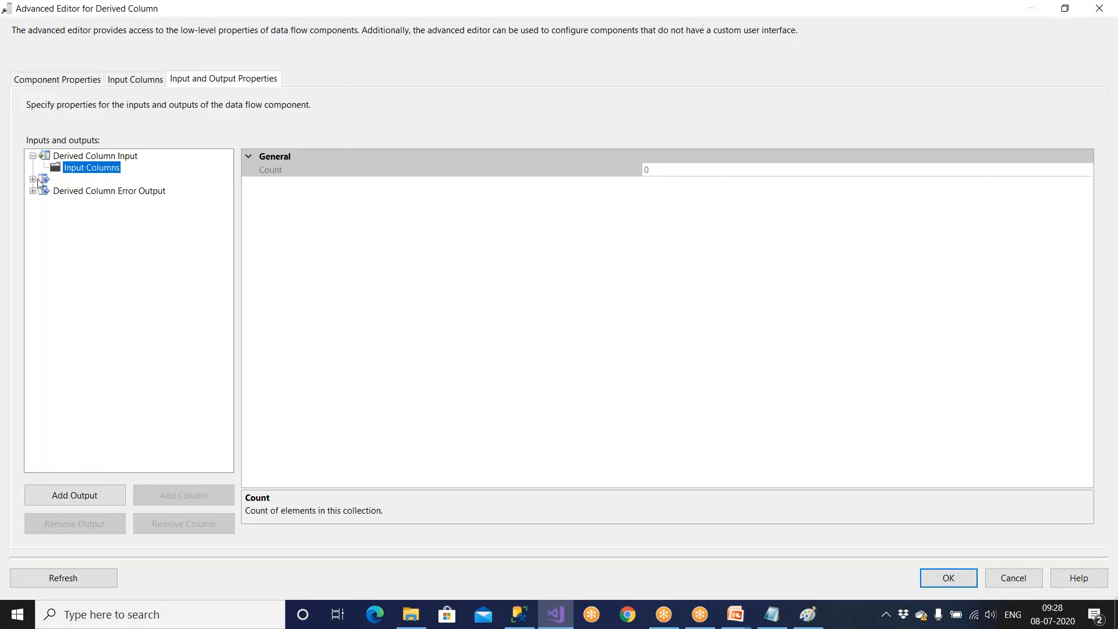
click(33, 179)
click(68, 194)
click(44, 191)
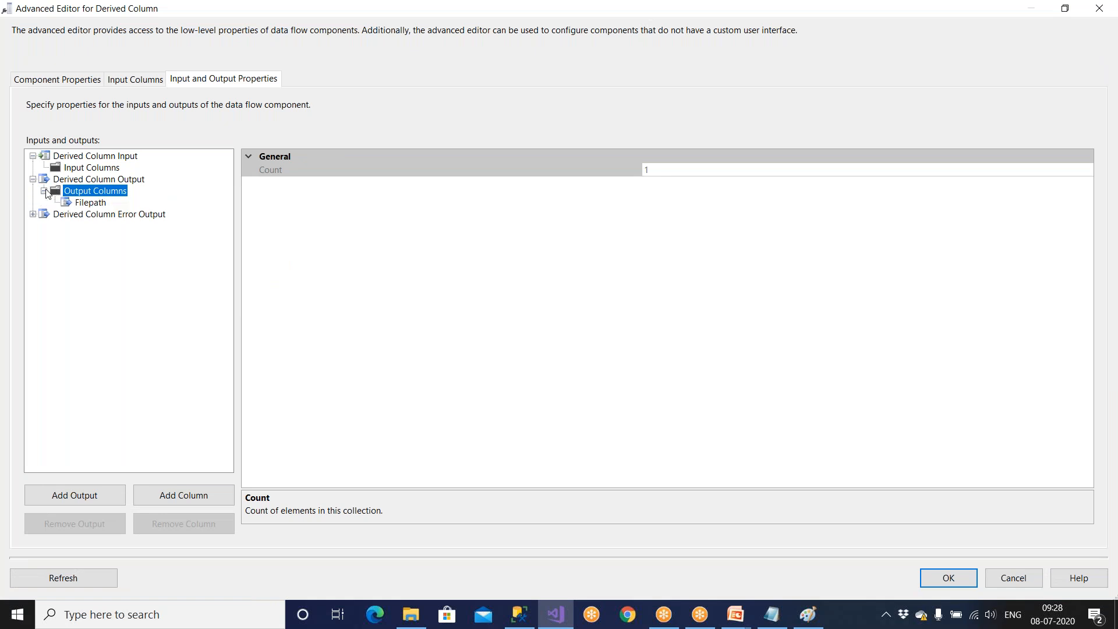
click(89, 210)
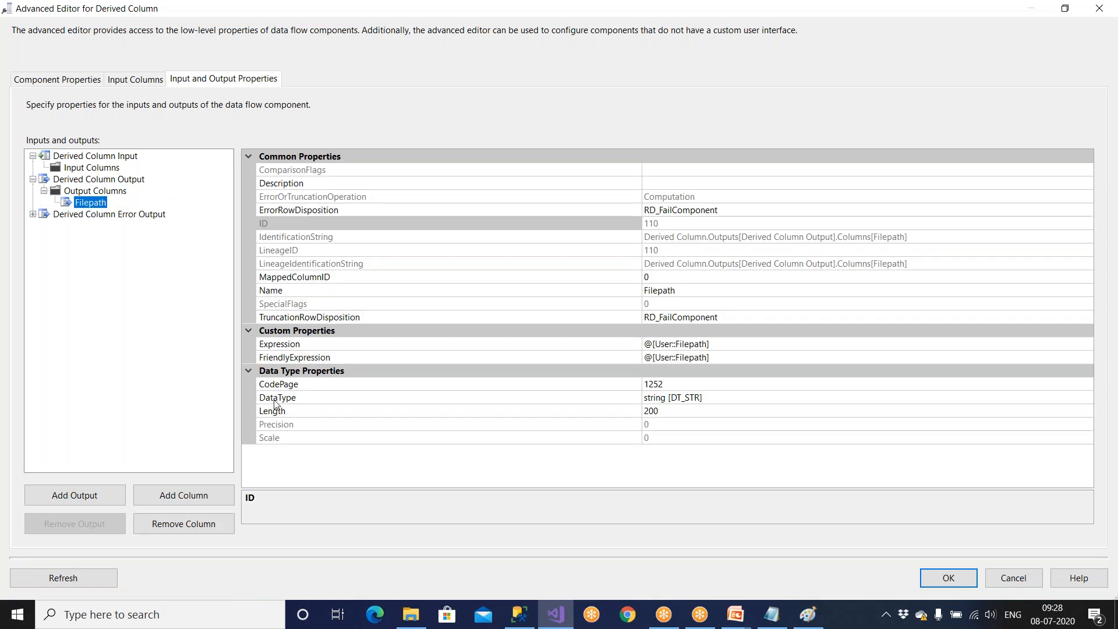
Check the Filepath output column's data type and length, then accept and close the advanced editor.
click(340, 400)
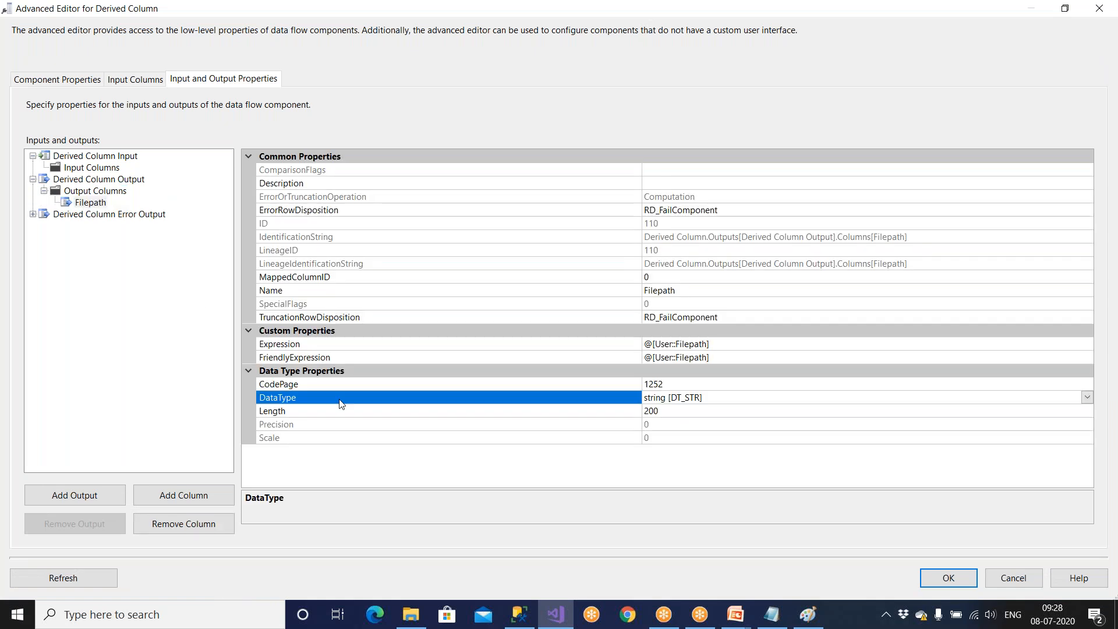
click(1086, 397)
click(1086, 397)
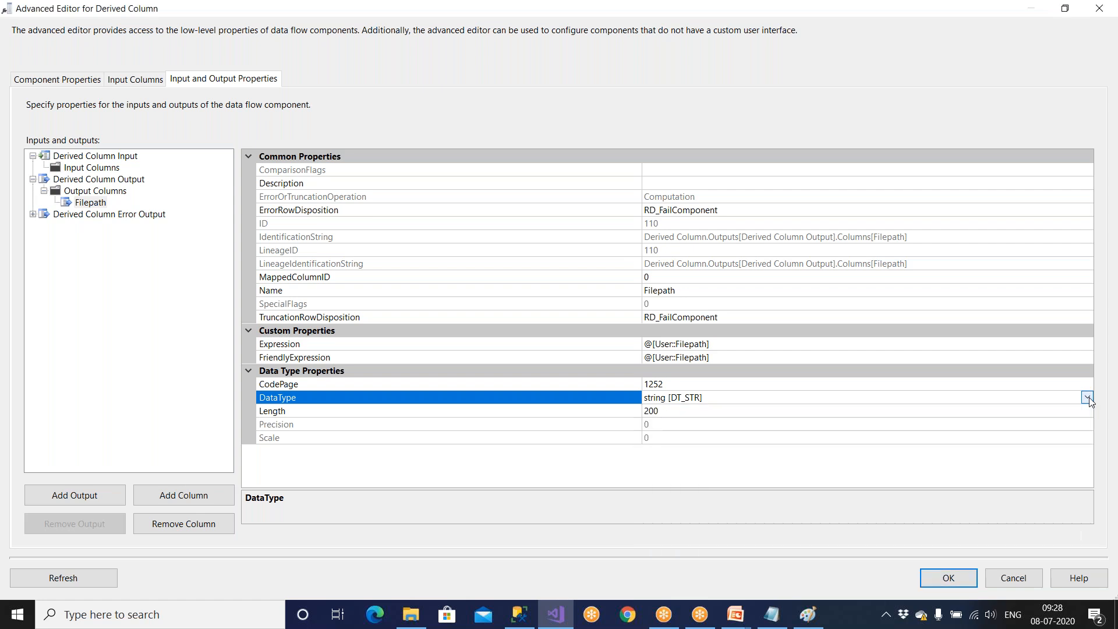
click(680, 416)
click(948, 574)
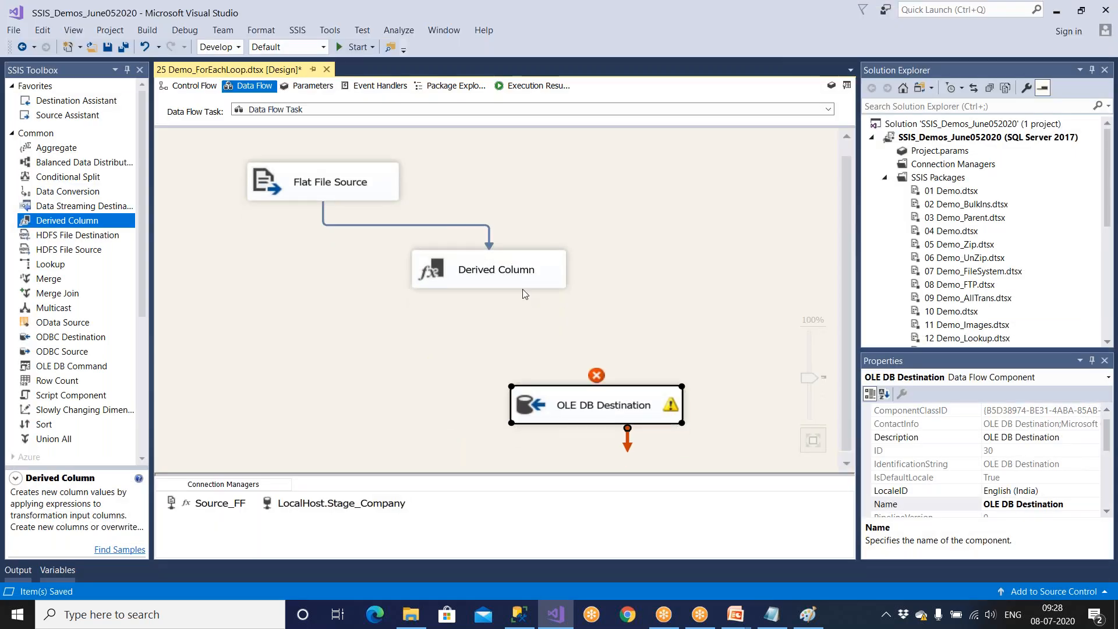
Position the OLE DB Destination below the Derived Column and connect the Derived Column's regular output to it.
click(518, 277)
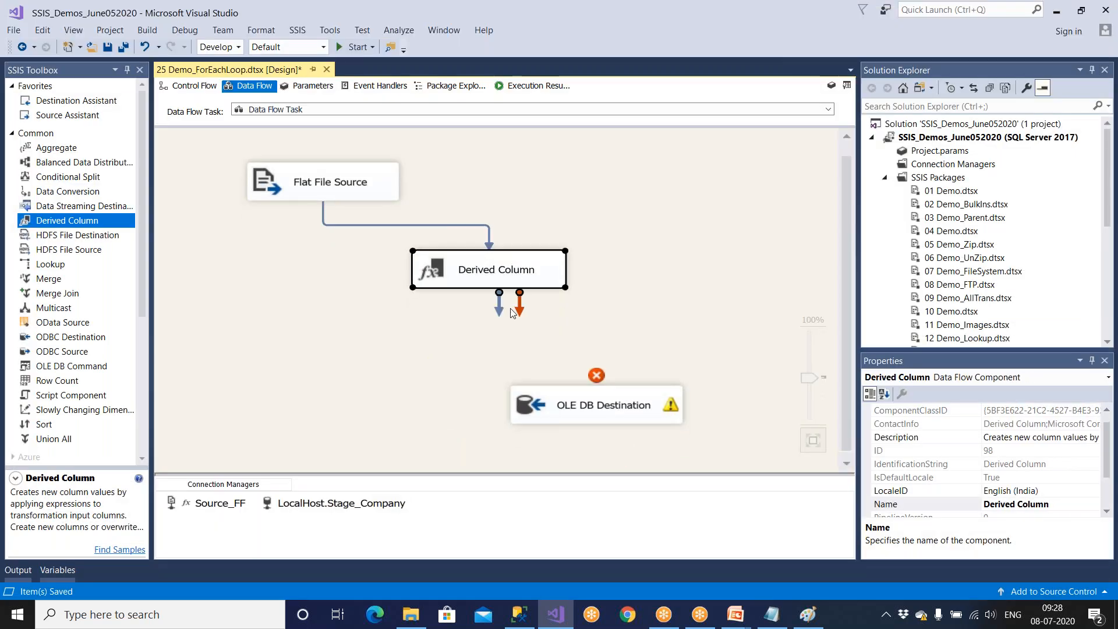
drag(500, 310, 599, 402)
click(628, 417)
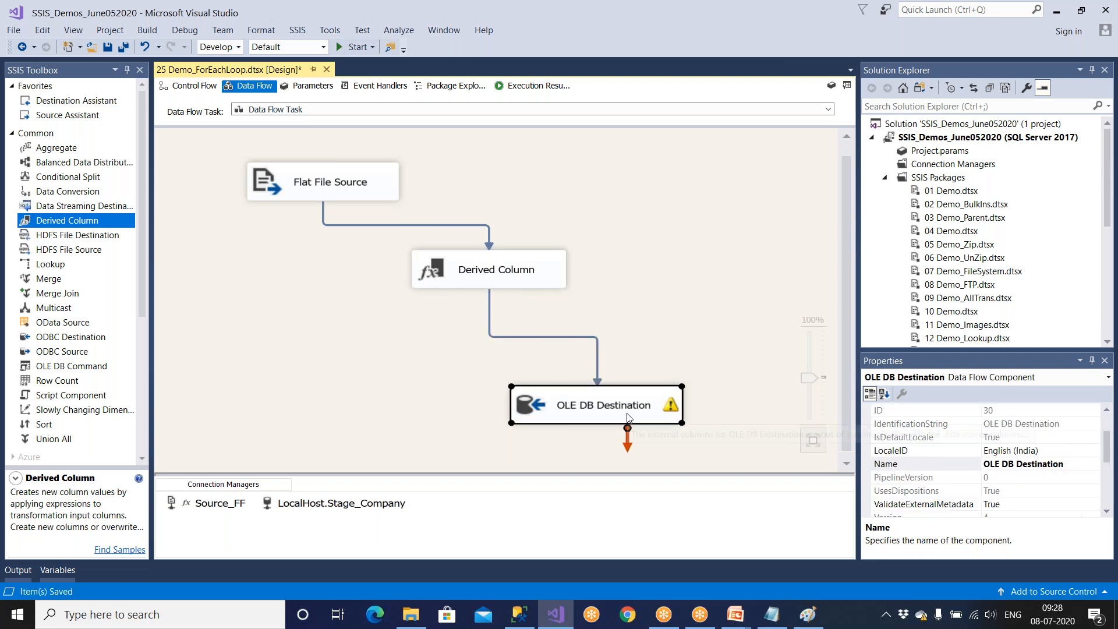
Map the Filepath input column to the Filepath destination column in the OLE DB Destination and apply the mapping.
double_click(628, 417)
click(349, 158)
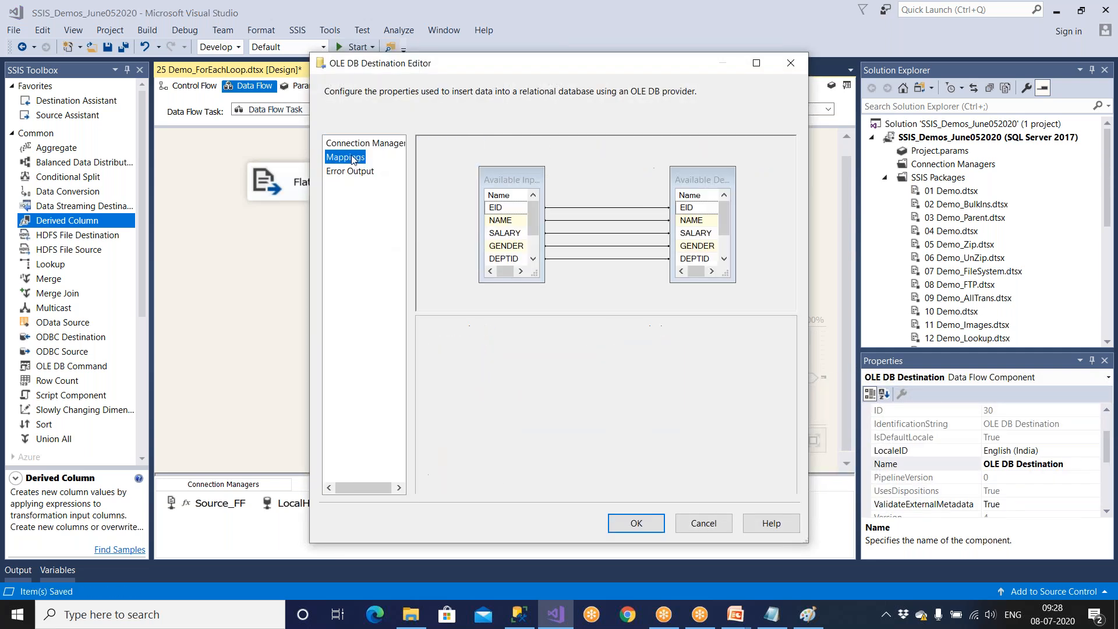
drag(534, 273, 556, 308)
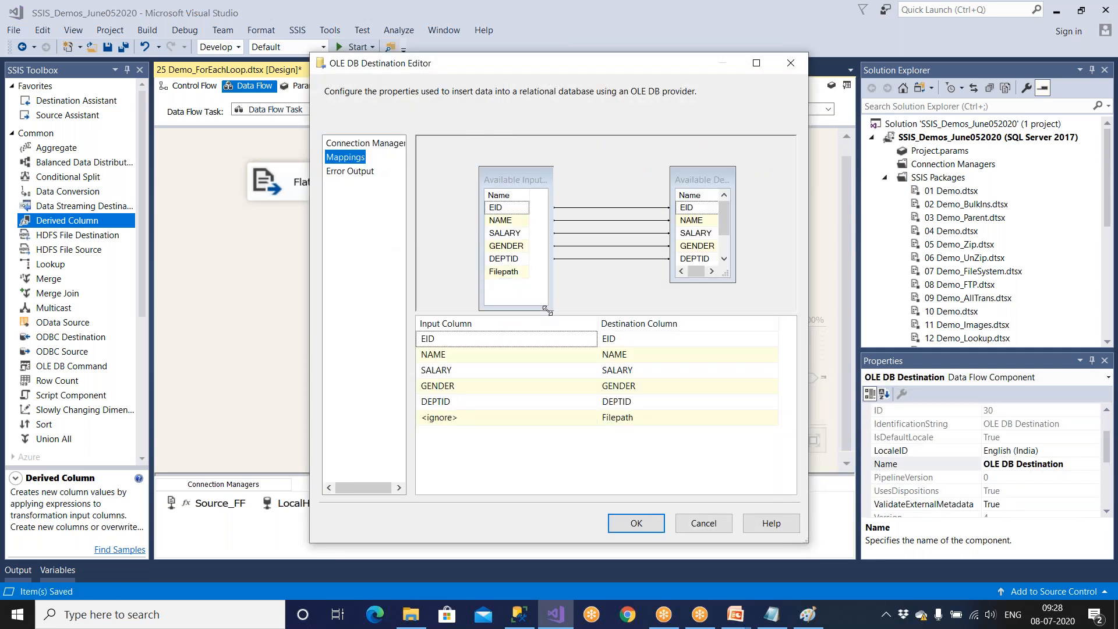
click(504, 272)
click(481, 417)
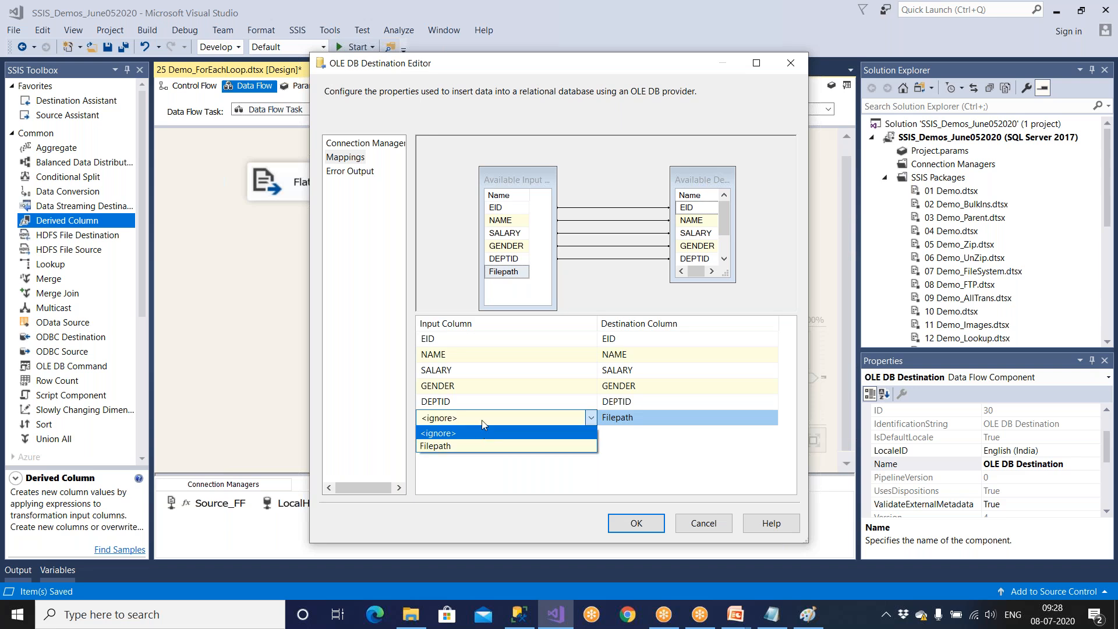
click(477, 441)
click(634, 520)
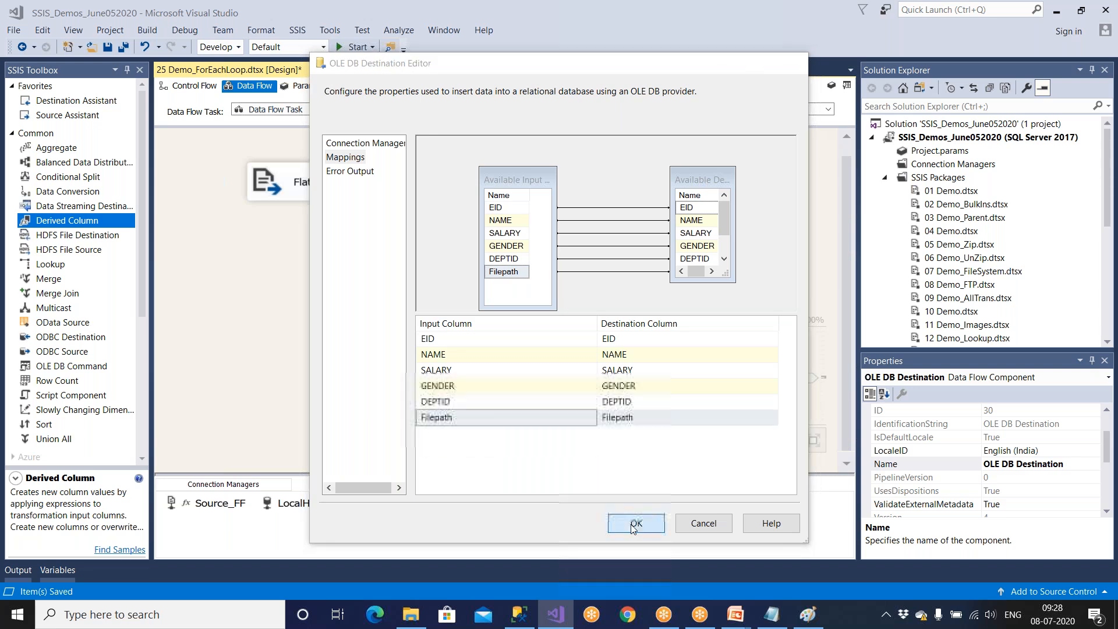
Save the package and show its control flow with the Foreach Loop Container.
click(107, 50)
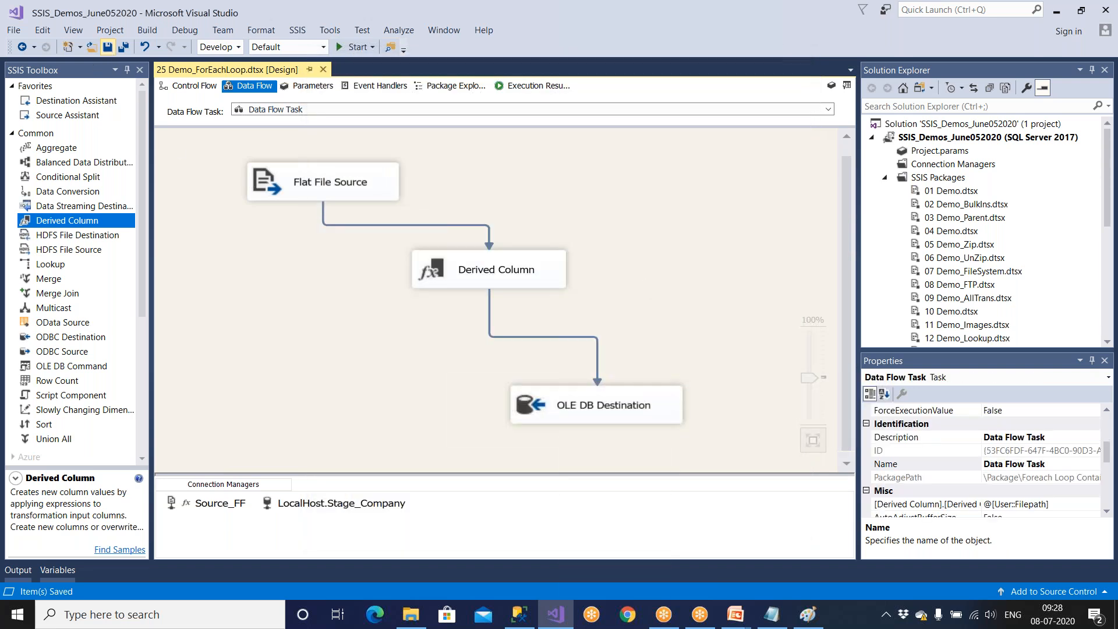
click(194, 86)
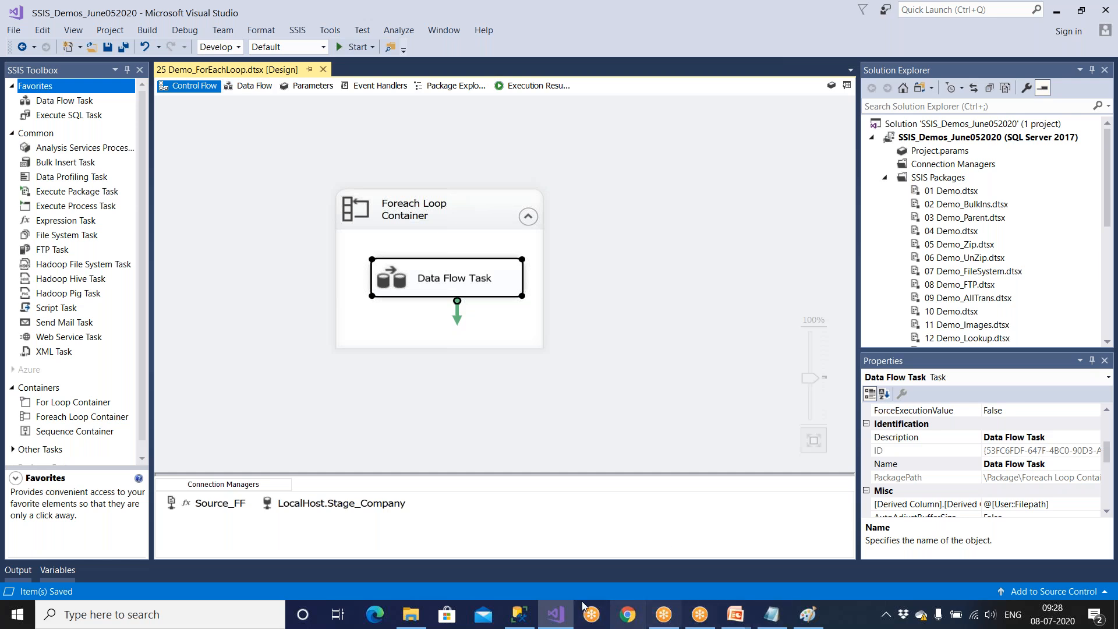
View the ForEachLoop workflow diagram in Paint and return to the package in Visual Studio.
click(564, 615)
click(808, 615)
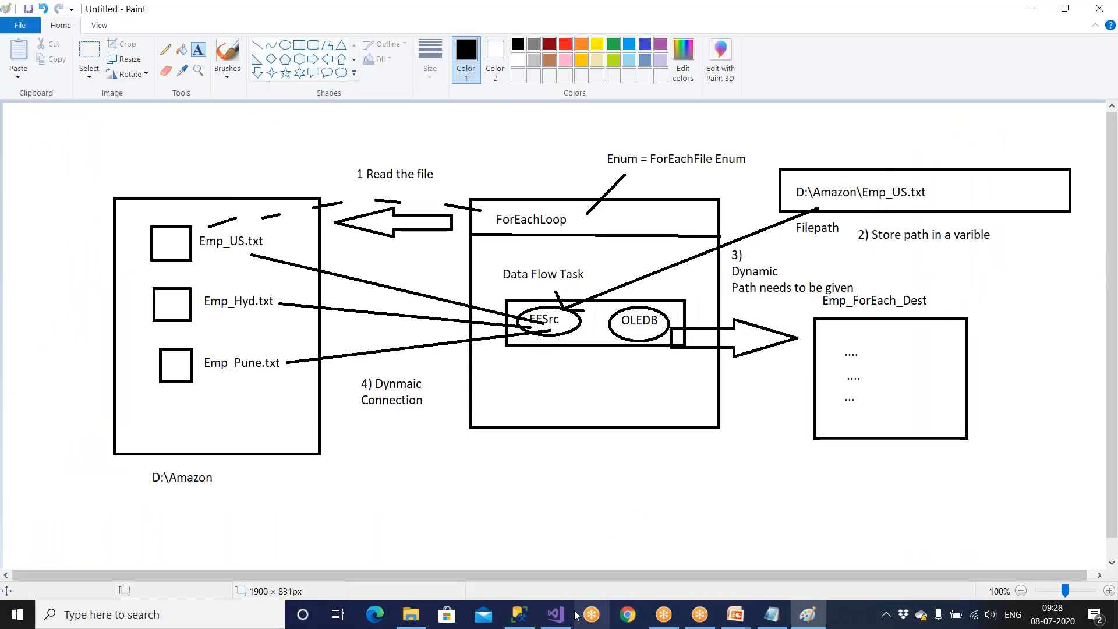
click(545, 620)
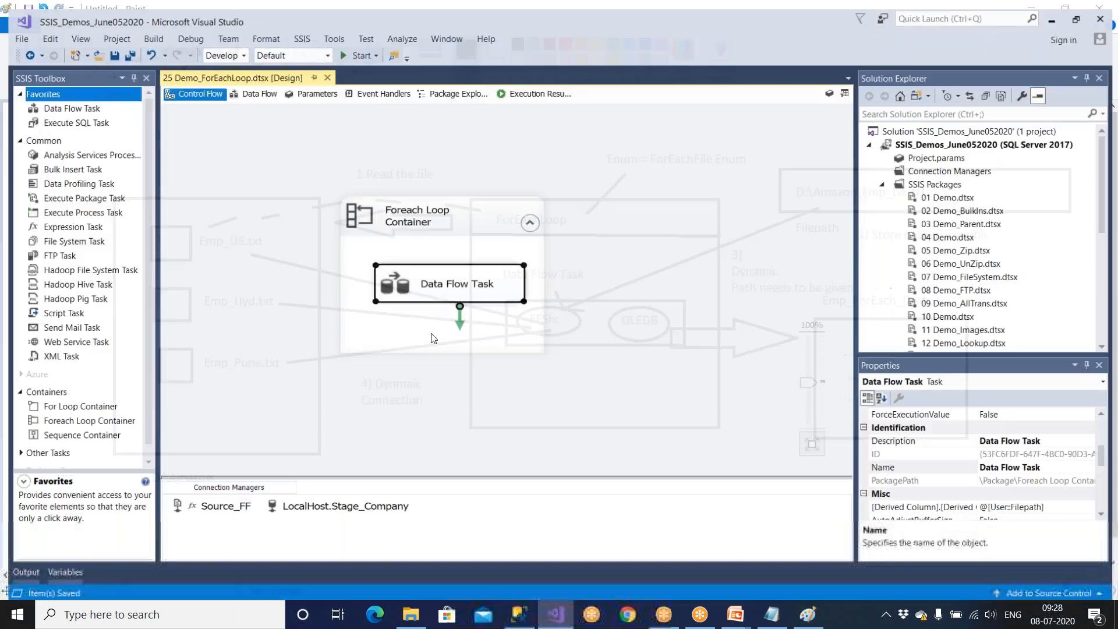
Run the 25 Demo_ForEachLoop.dtsx package and switch back to design mode.
click(353, 46)
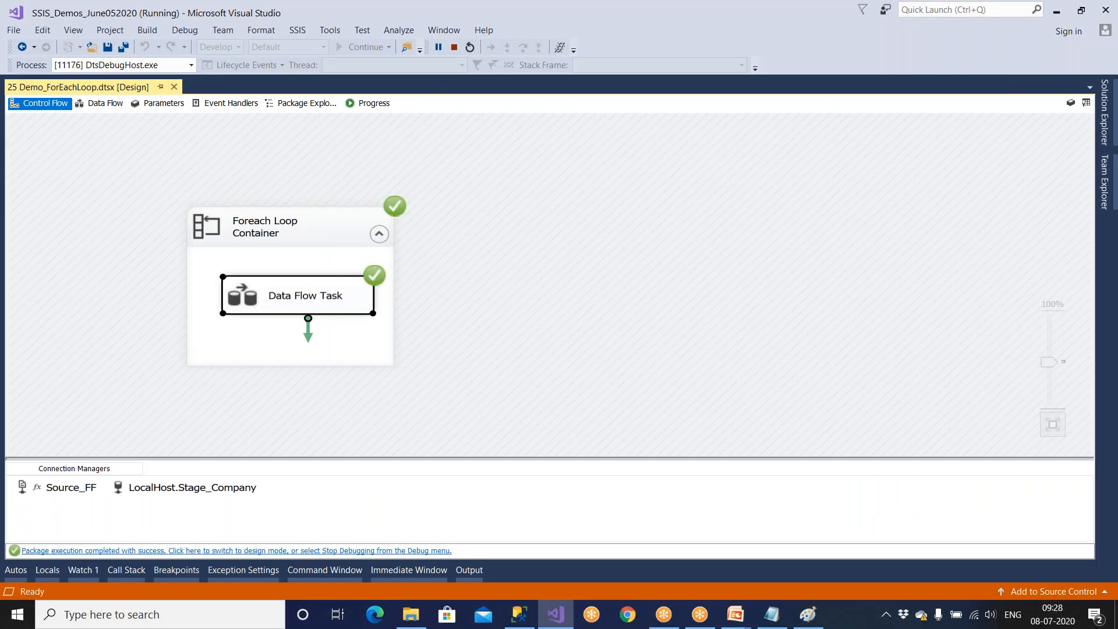
click(309, 553)
In SQL Server Management Studio, remove the delete statement from the query and execute the select on Emp_ForEach_Dest.
click(516, 612)
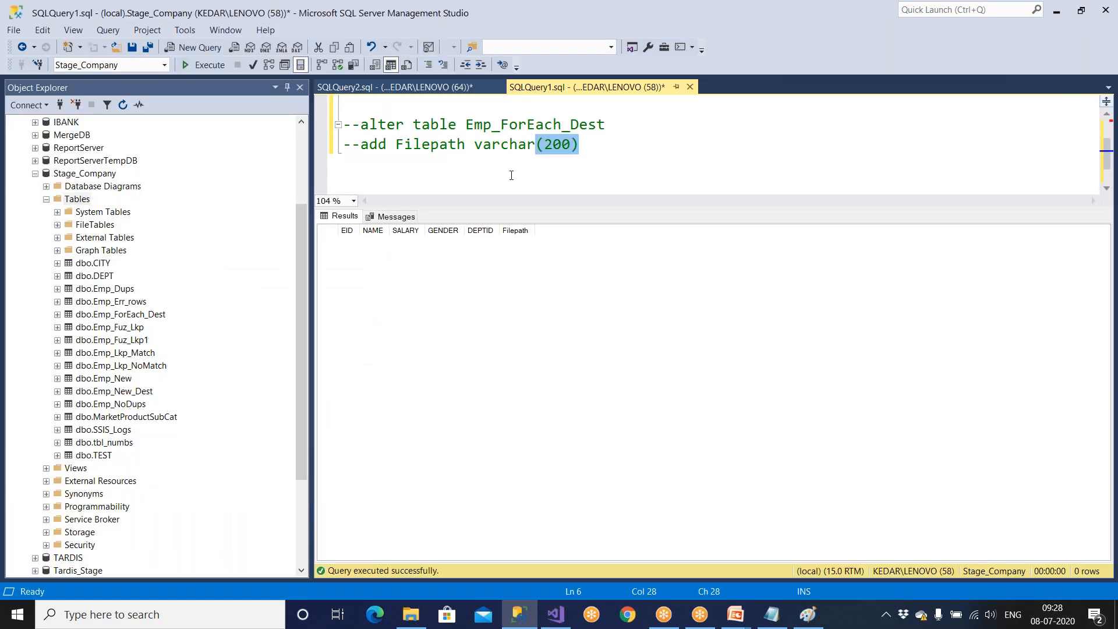
scroll(512, 174, up, 2)
drag(588, 144, 343, 144)
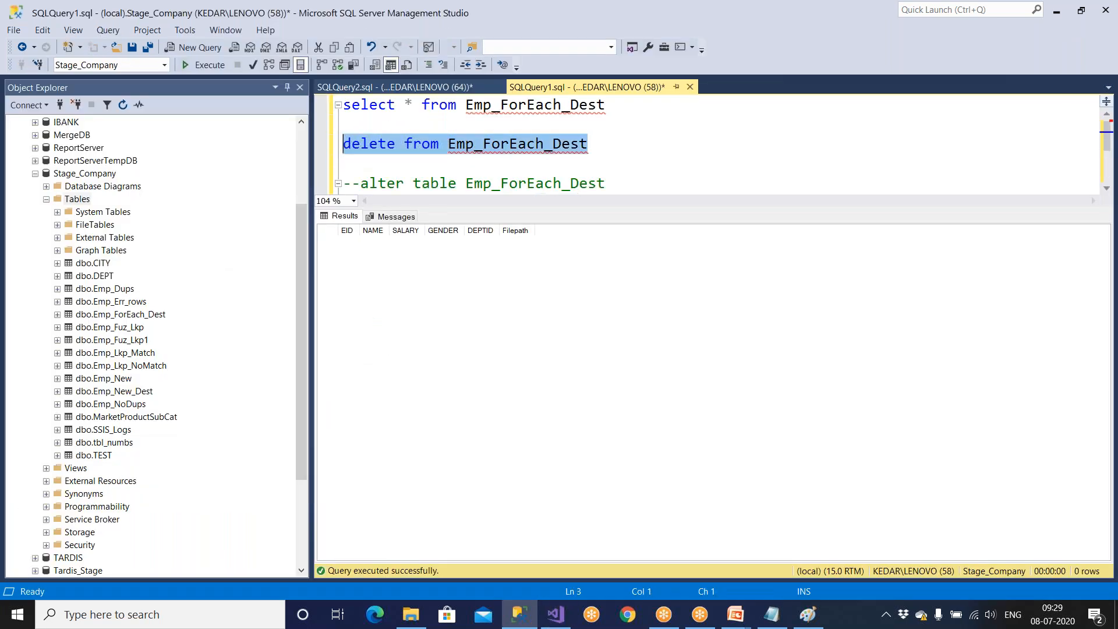
key(Delete)
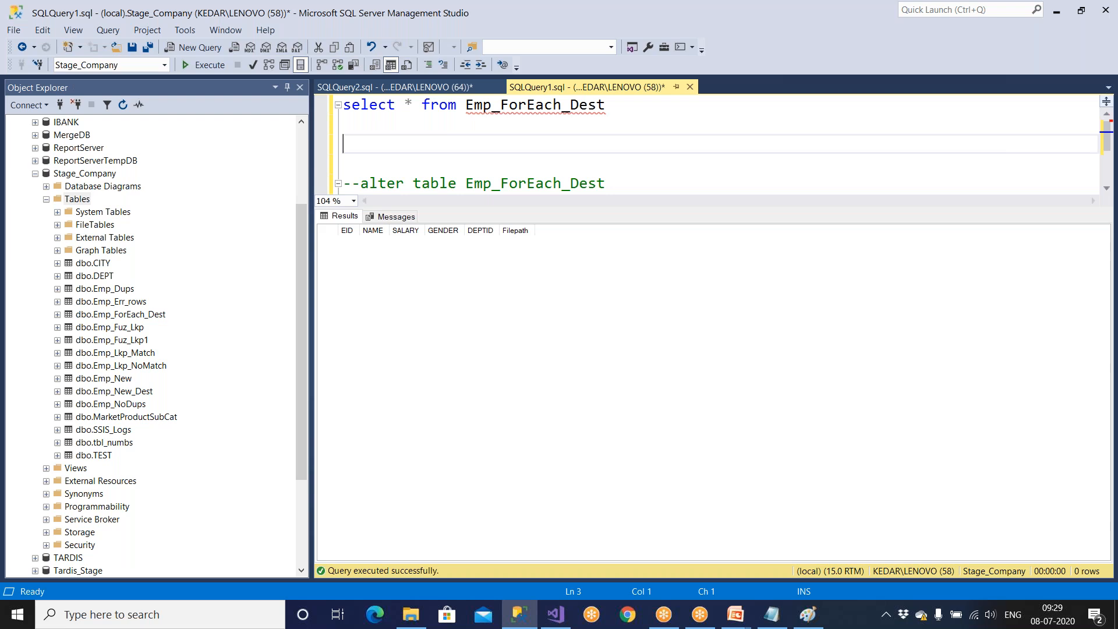
click(193, 68)
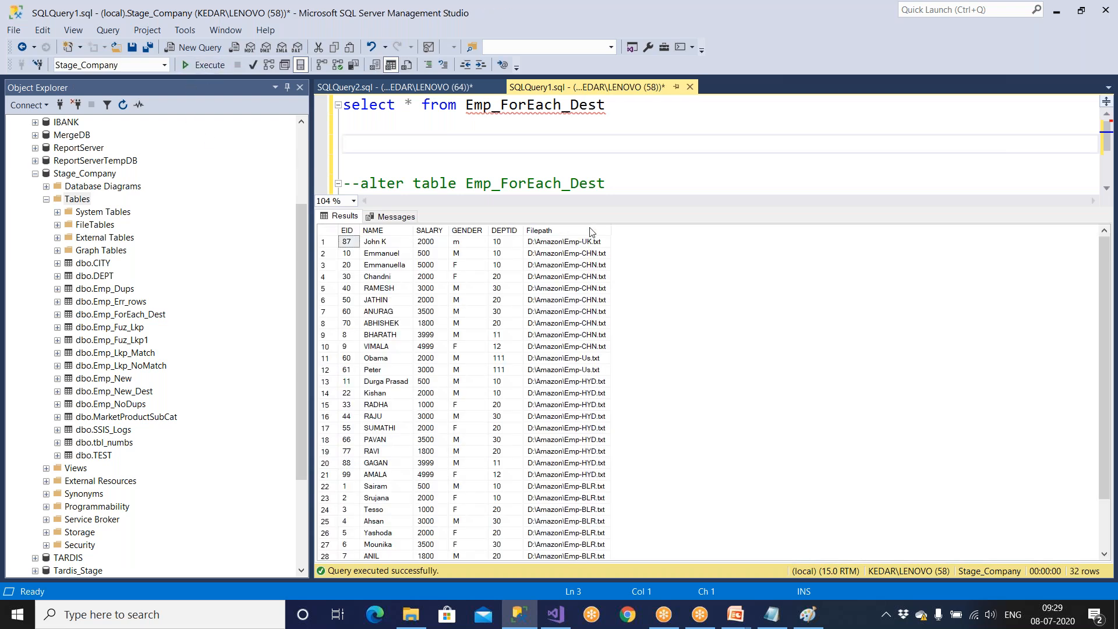
Select the entire Emp_ForEach_Dest result grid and copy it with headers.
click(619, 352)
drag(619, 350, 327, 231)
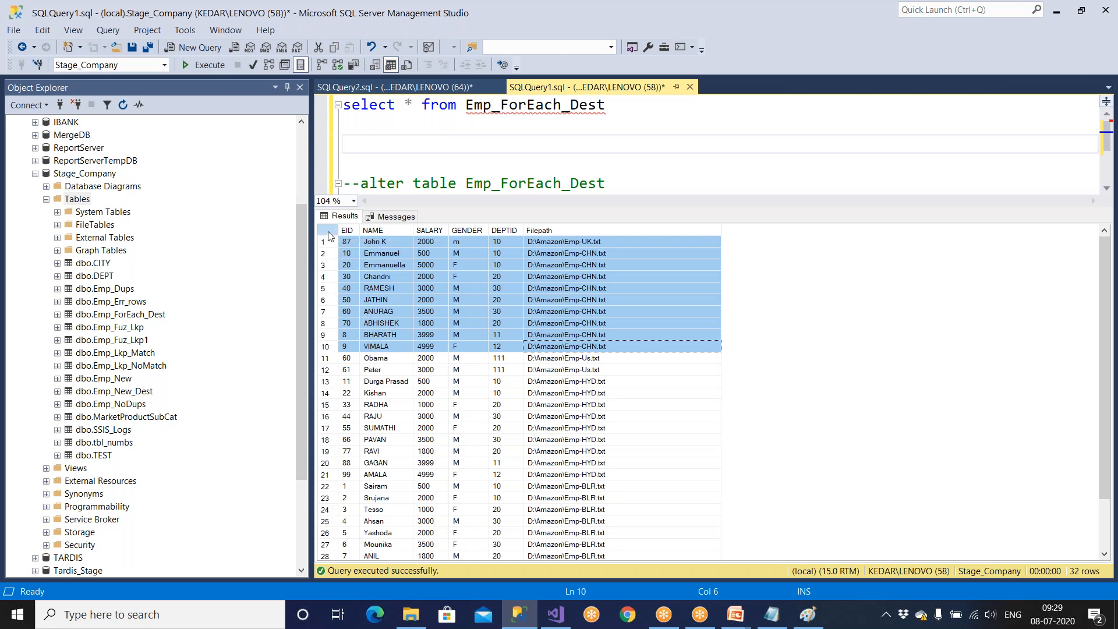
click(329, 233)
right_click(329, 234)
click(344, 258)
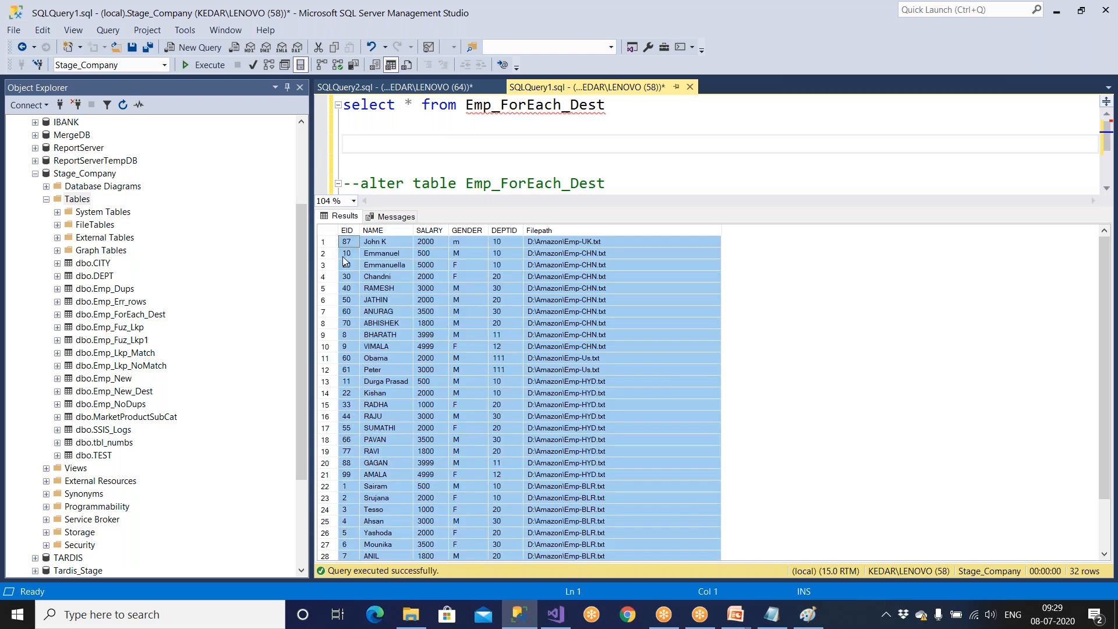
Open a blank Excel workbook and paste the copied query results starting at cell A1.
key(super)
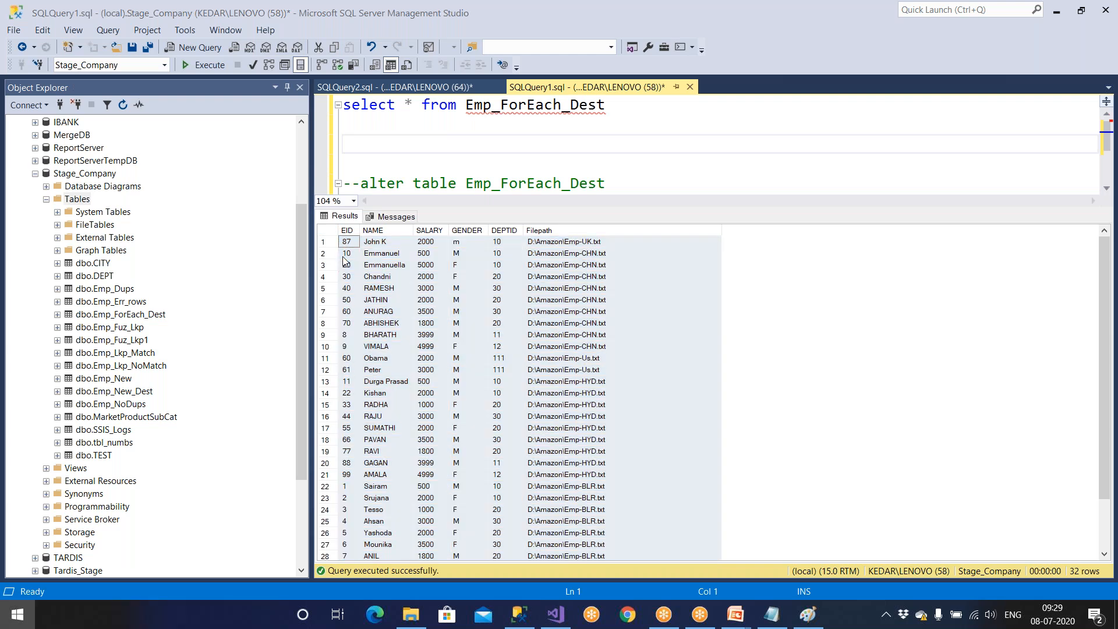
text(exc)
key(Return)
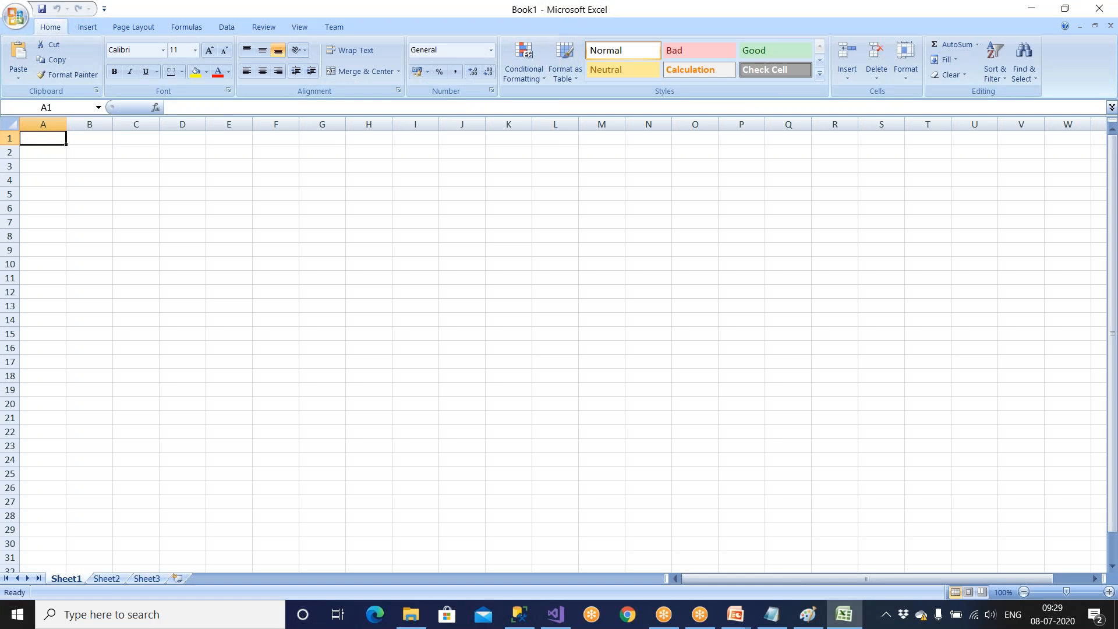
key(ctrl+v)
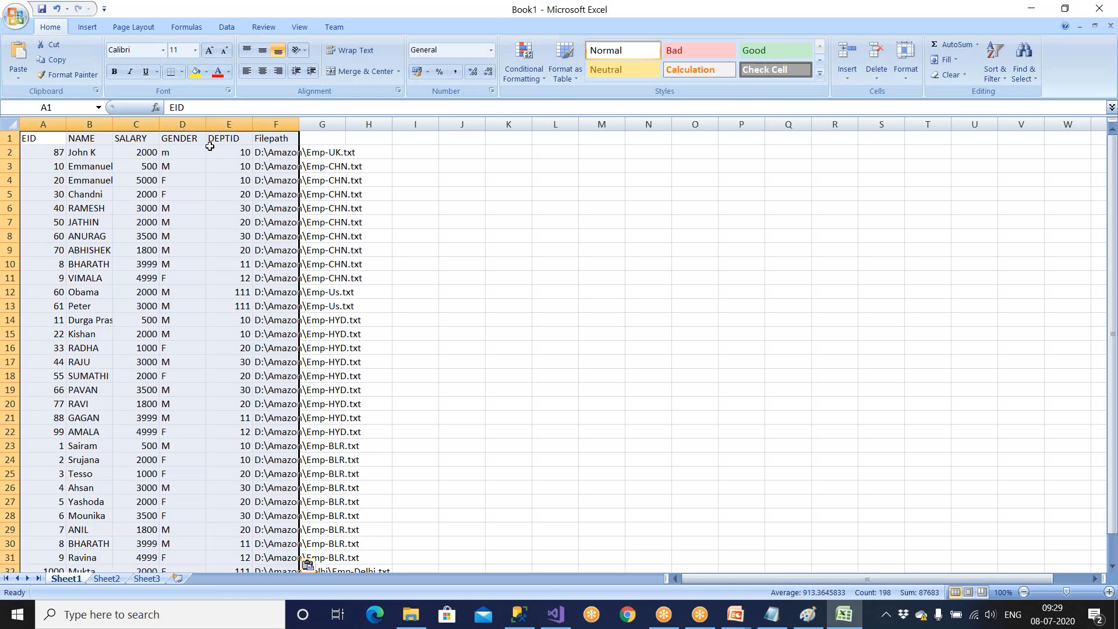
Fill the header cells A1:F1 from EID to Filepath with yellow.
click(45, 144)
shift+click(260, 140)
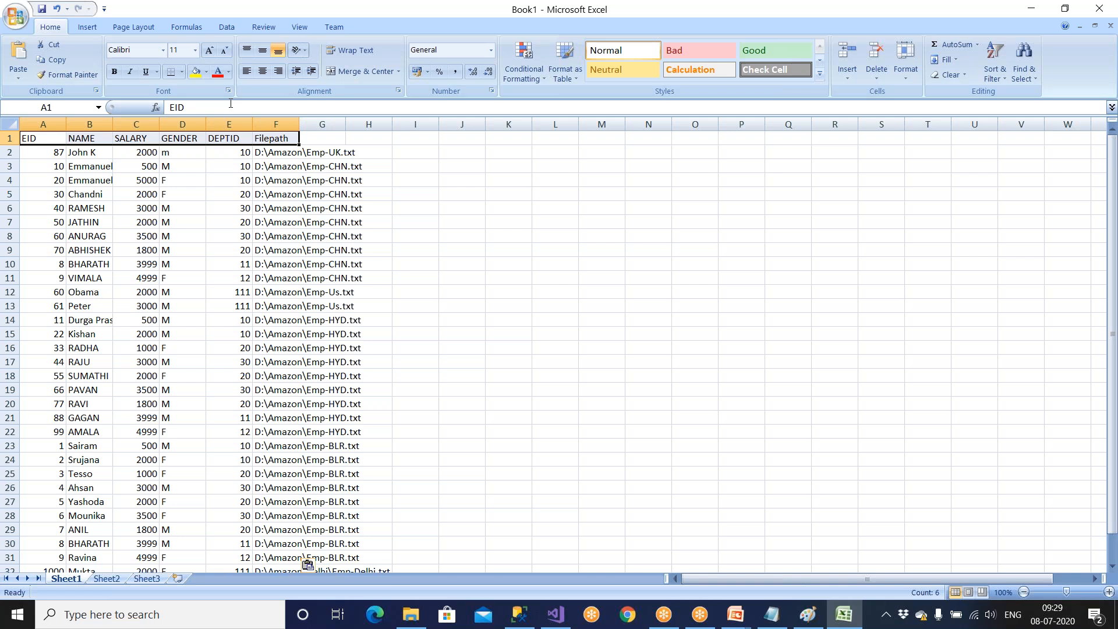
click(196, 71)
Enlarge the sheet view to 175% and fit the Filepath column's width to its contents.
click(10, 124)
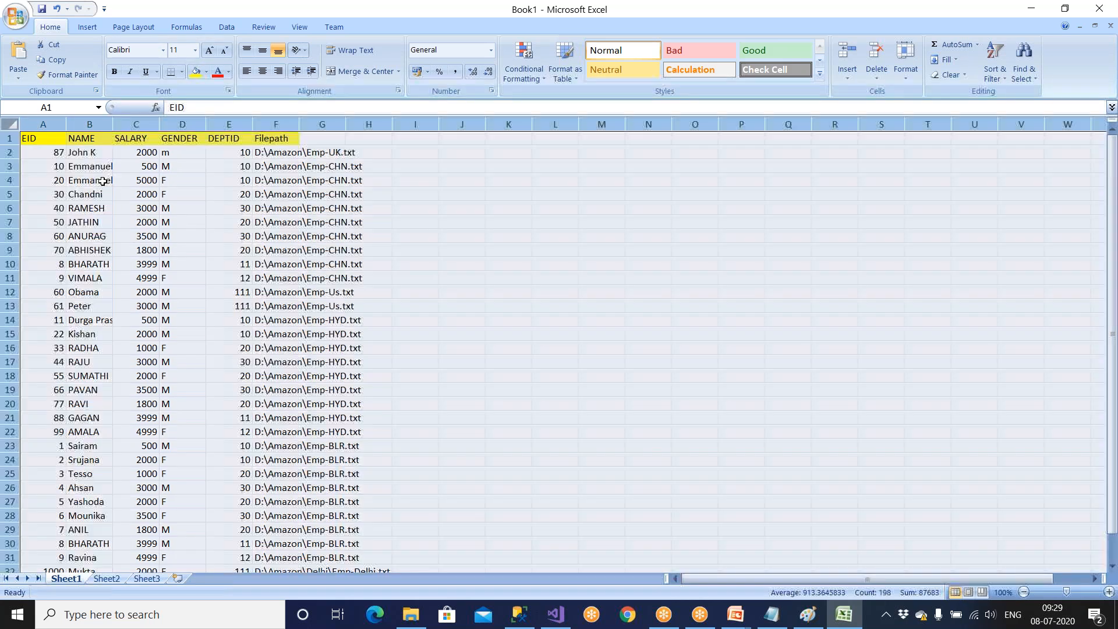
click(128, 205)
ctrl+scroll(128, 205, up, 5)
click(569, 297)
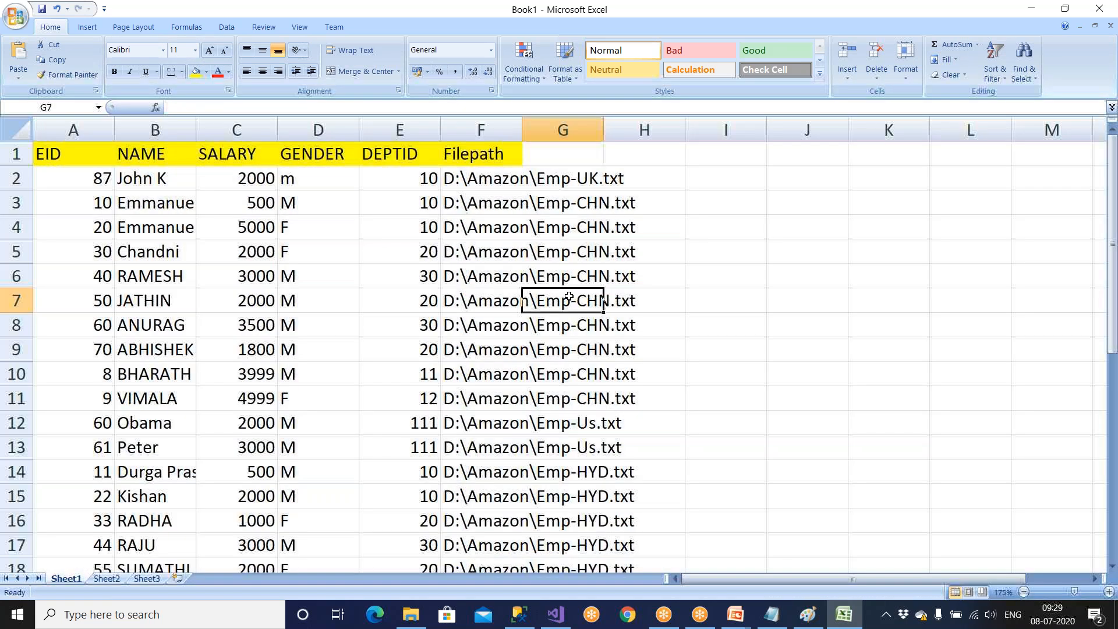
double_click(603, 130)
Centre the contents of the DEPTID, Filepath and EID columns.
drag(400, 129, 565, 129)
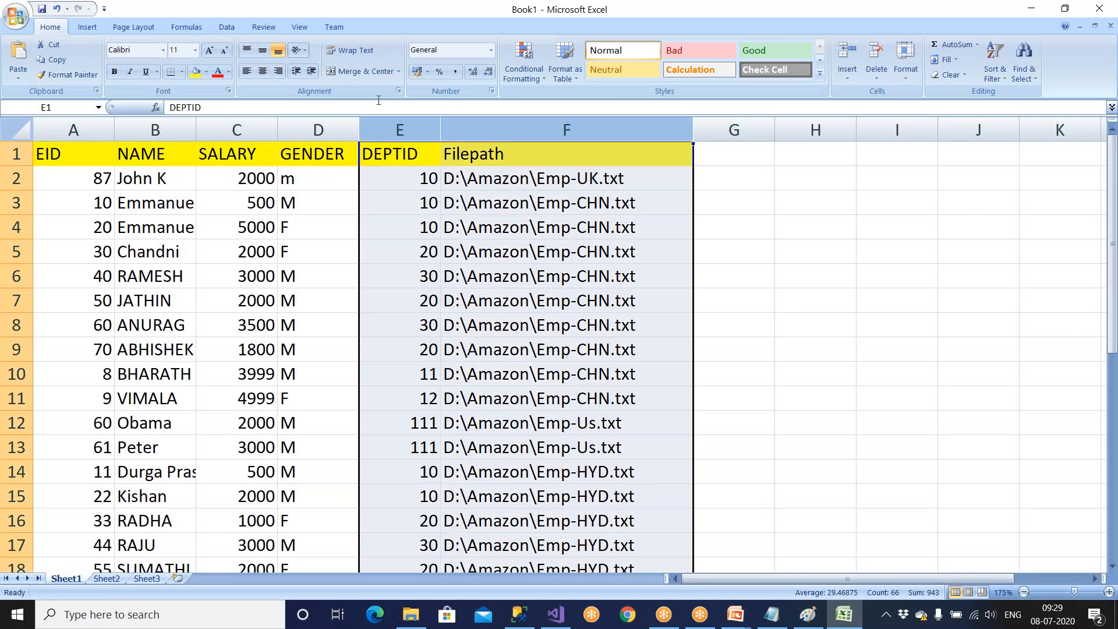
click(263, 71)
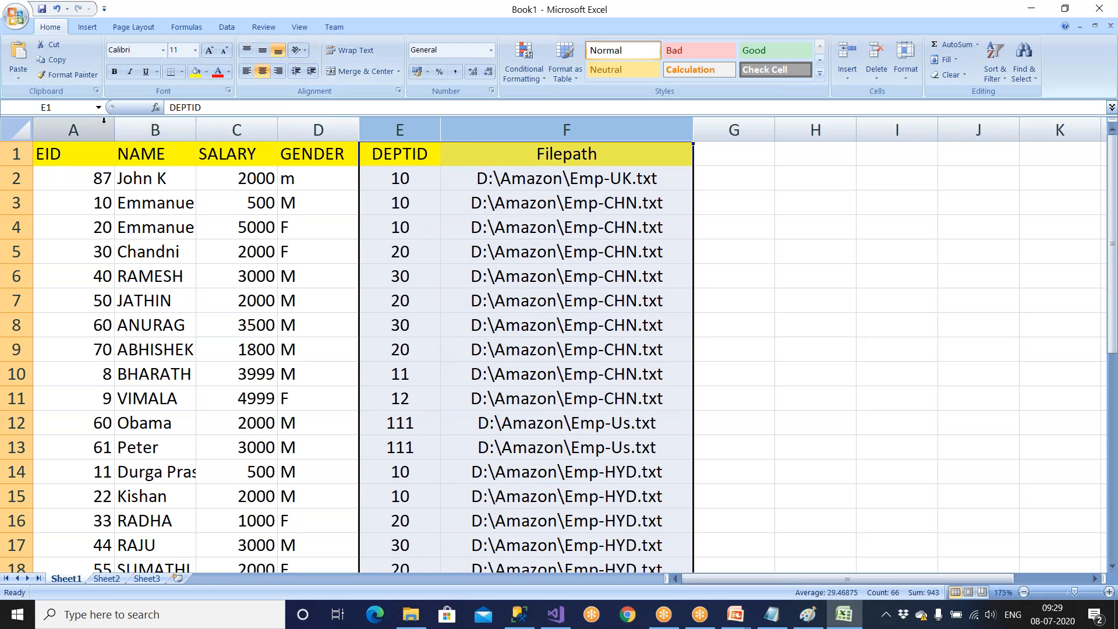
click(100, 128)
click(263, 71)
Fit the NAME column's width to its contents and centre the GENDER and DEPTID columns.
drag(196, 125, 197, 125)
double_click(197, 125)
drag(345, 130, 426, 129)
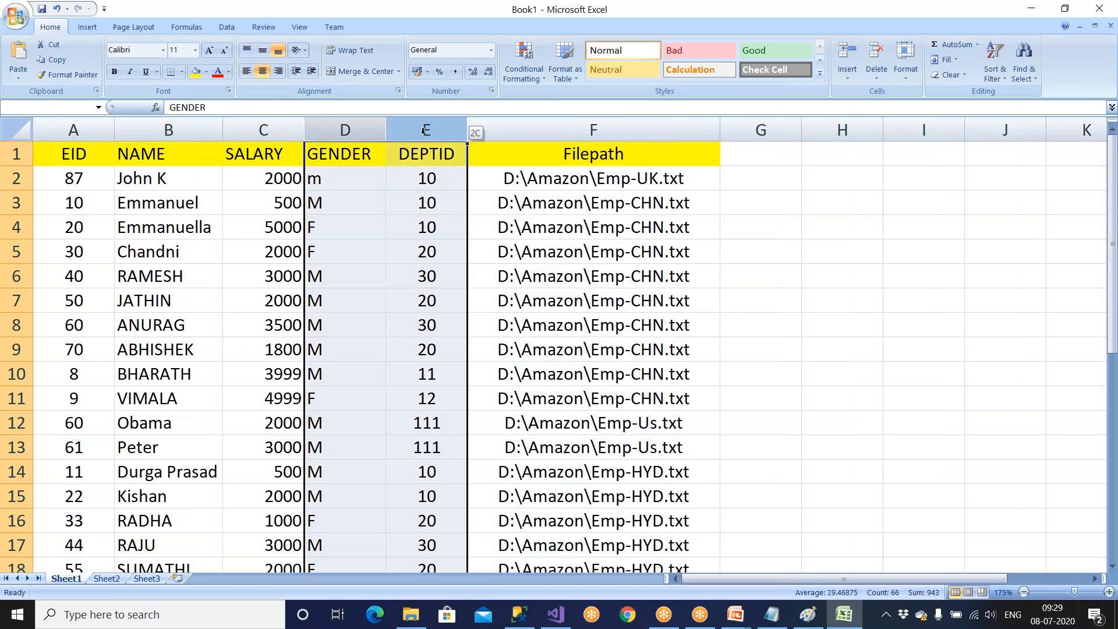
click(263, 71)
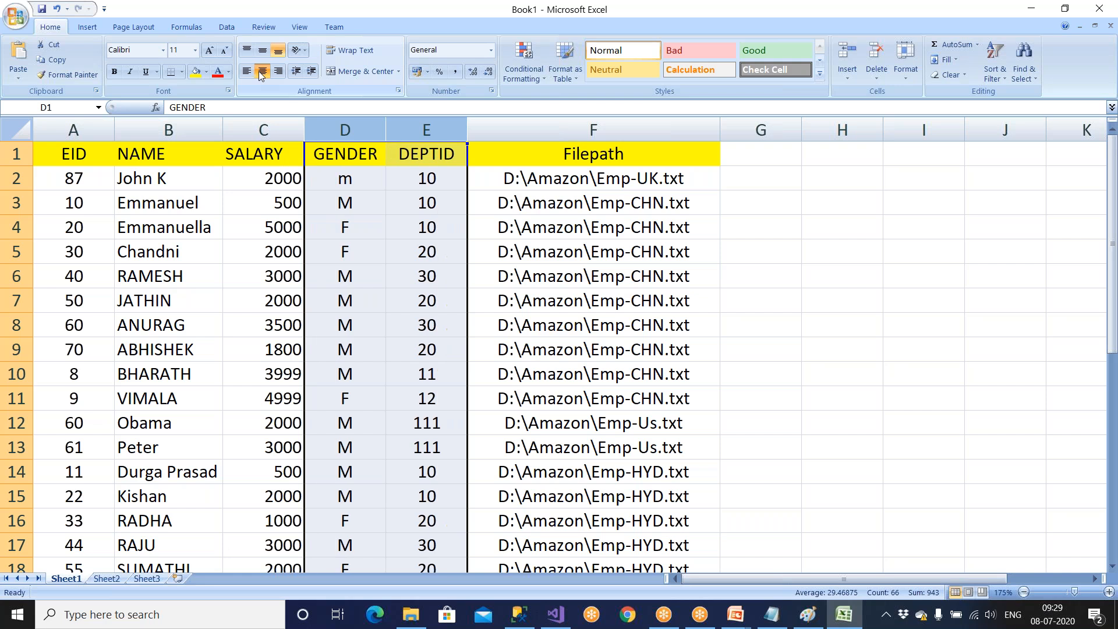
Review the sheet rows whose Filepath is Emp-CHN.txt and Emp-Us.txt, matching the employee records to their source file.
click(554, 257)
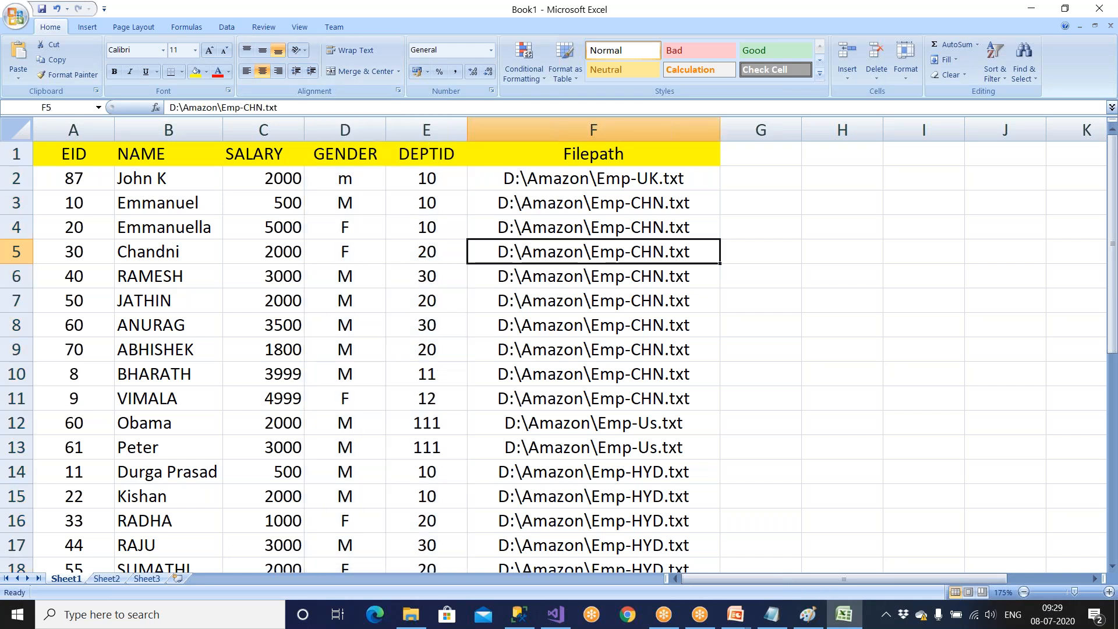
drag(167, 182, 632, 394)
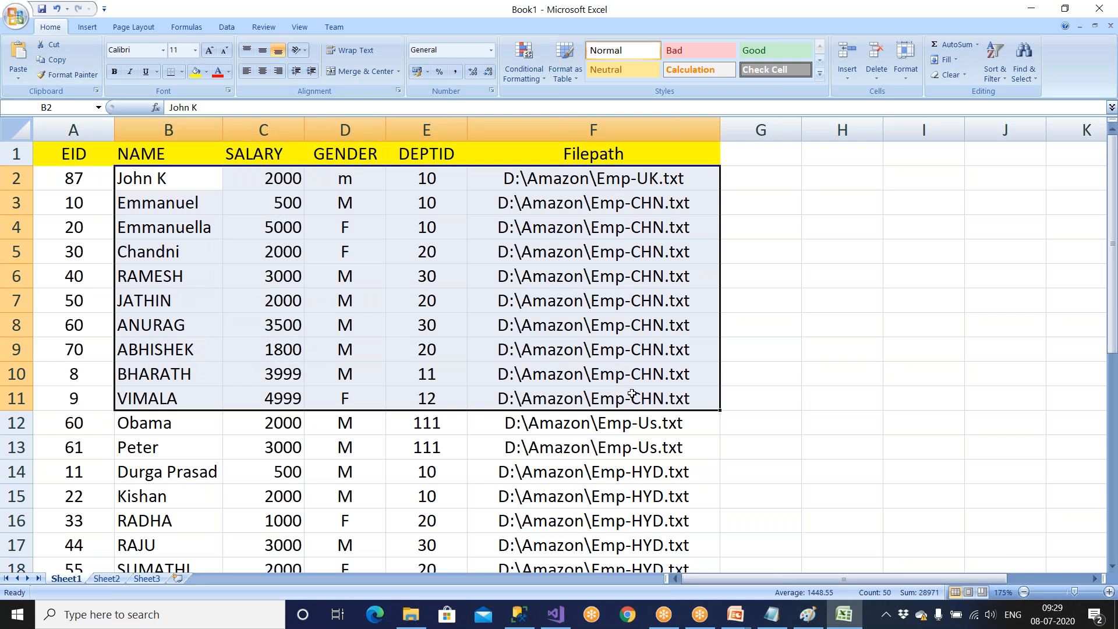
scroll(632, 393, down, 2)
drag(693, 273, 189, 296)
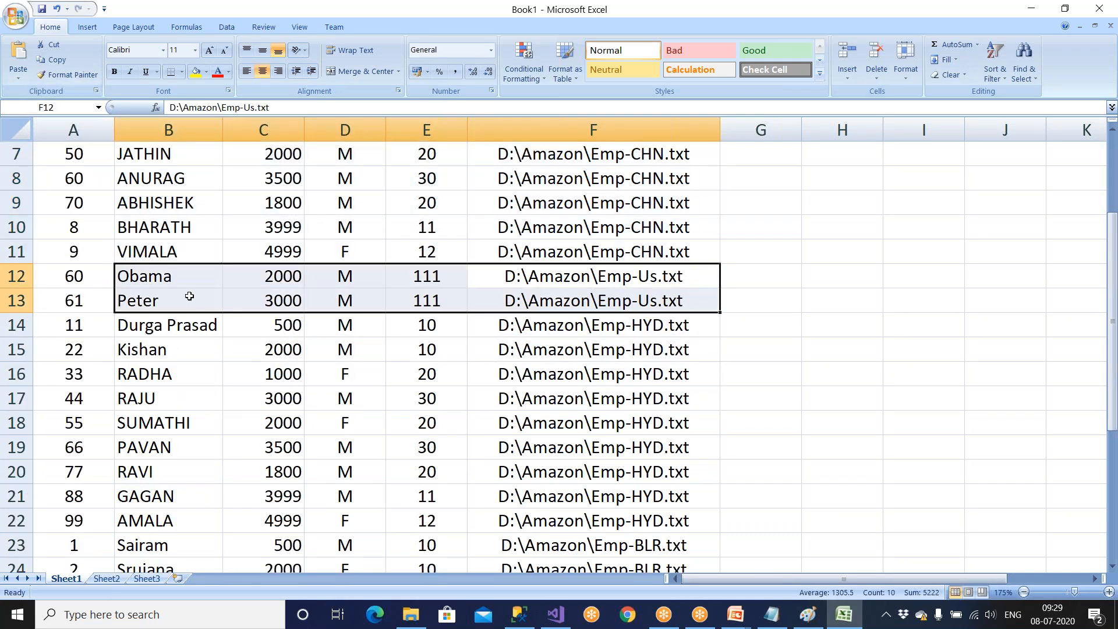
Switch to the D:\Amazon folder in File Explorer and examine the records in the Emp-UK and Emp-Us text files.
click(413, 619)
click(69, 52)
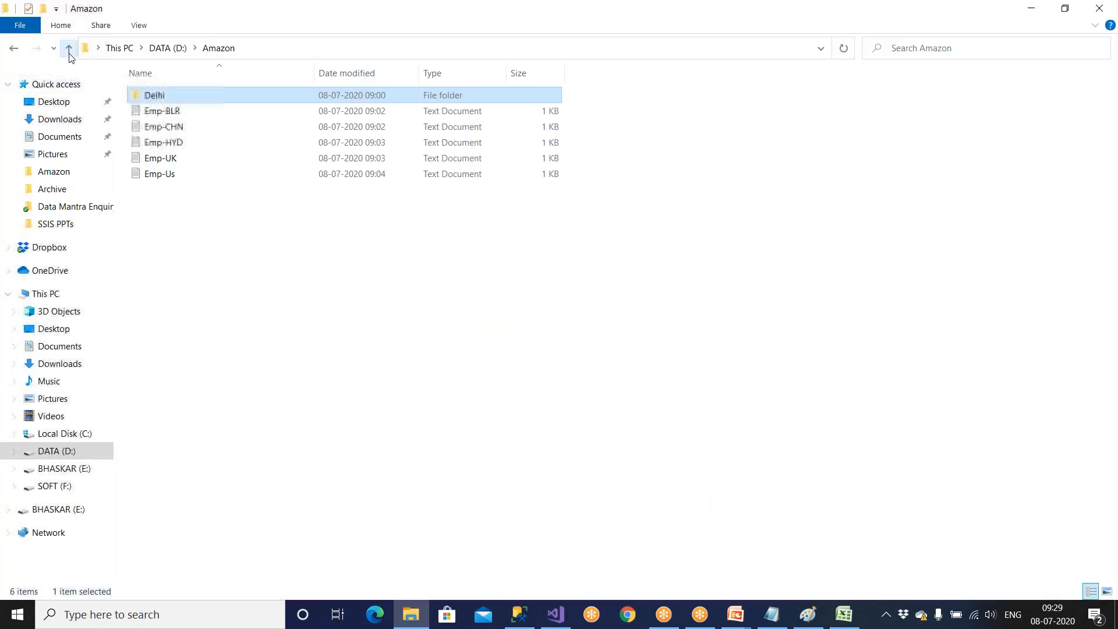
double_click(162, 159)
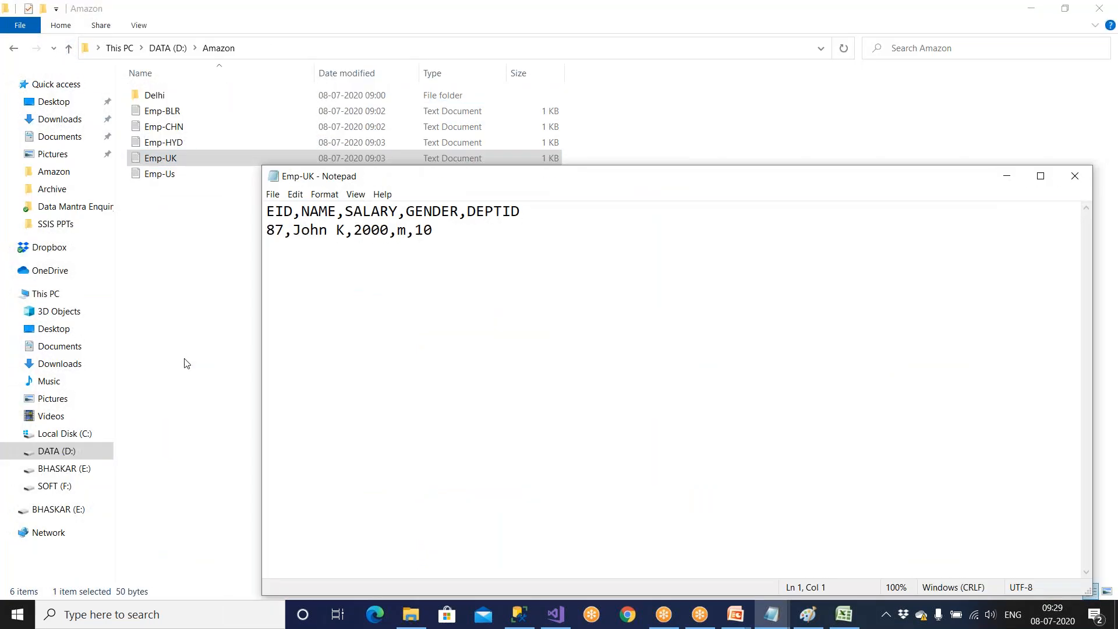
click(1075, 176)
double_click(169, 174)
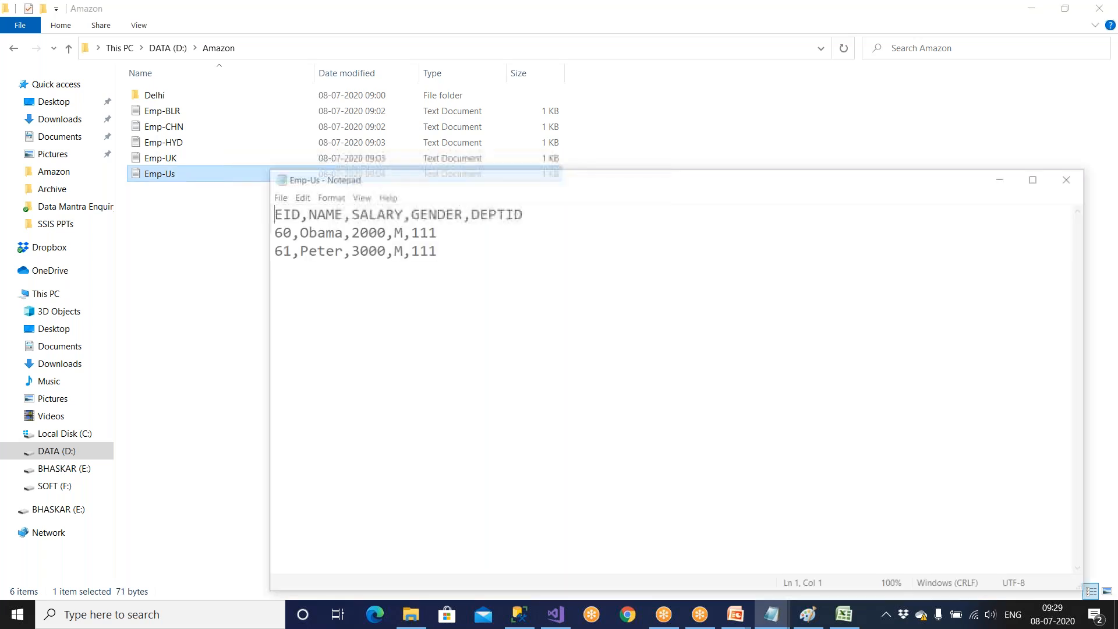
drag(284, 211, 332, 258)
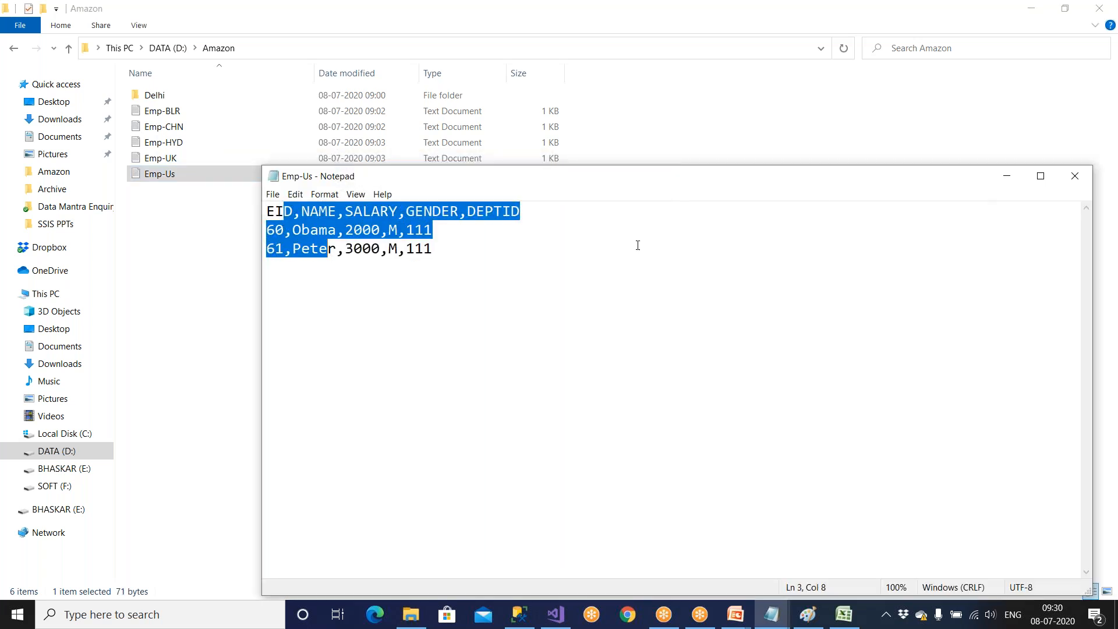
click(1074, 176)
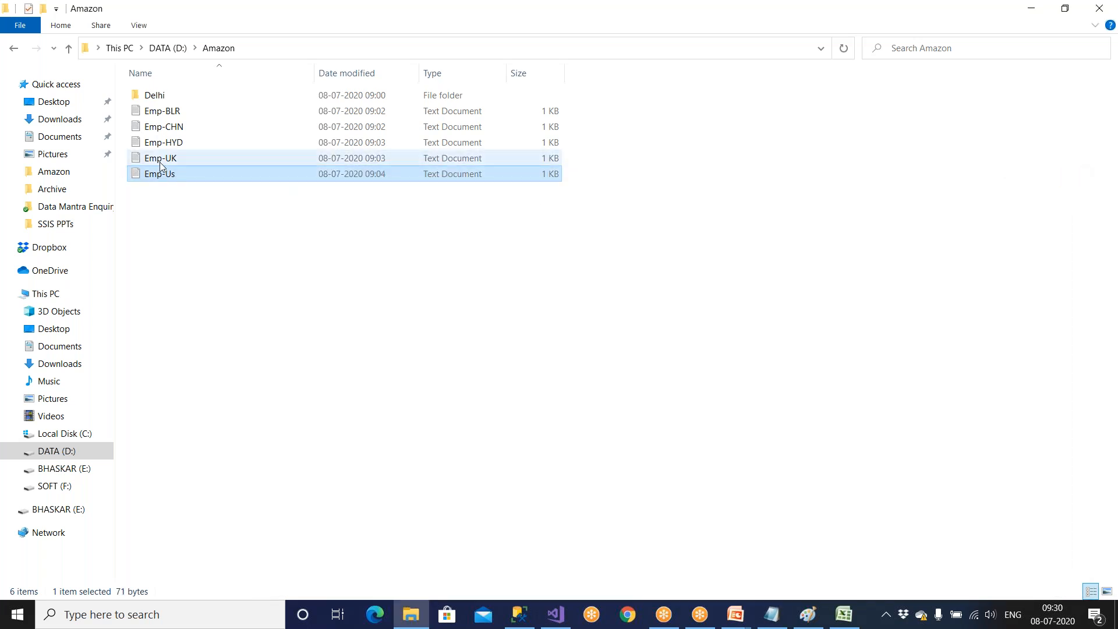
click(160, 162)
double_click(160, 162)
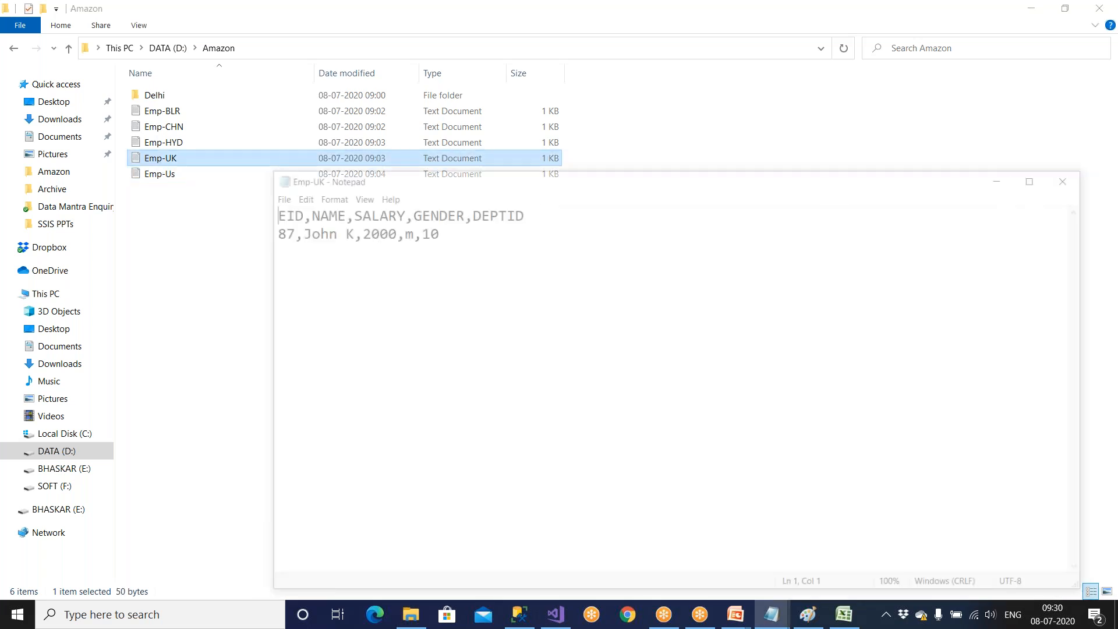
click(1075, 176)
Return to the Excel sheet and review the rows sourced from Emp-HYD.txt and Emp-Delhi.txt and the top of the Filepath column.
click(844, 614)
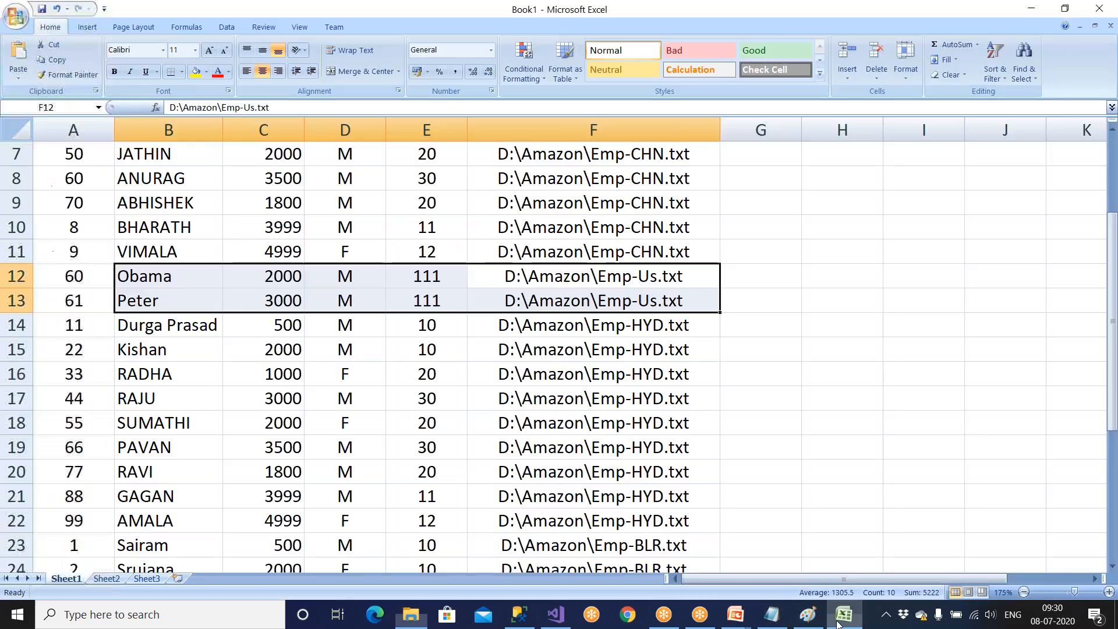
drag(696, 325, 158, 463)
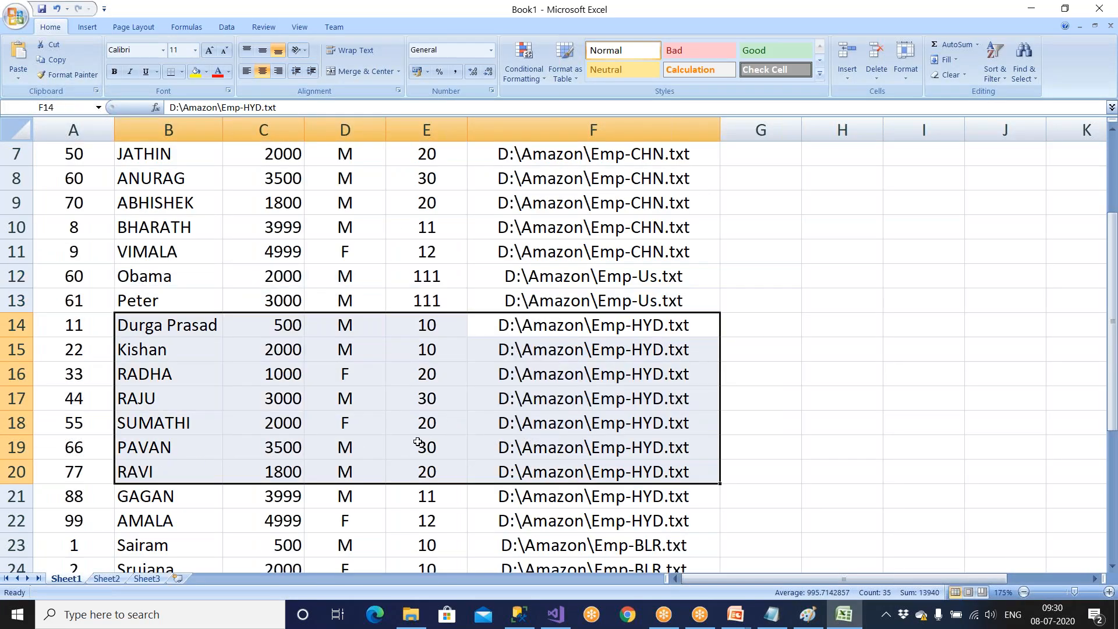
scroll(419, 446, down, 2)
scroll(419, 443, down, 5)
drag(689, 251, 72, 306)
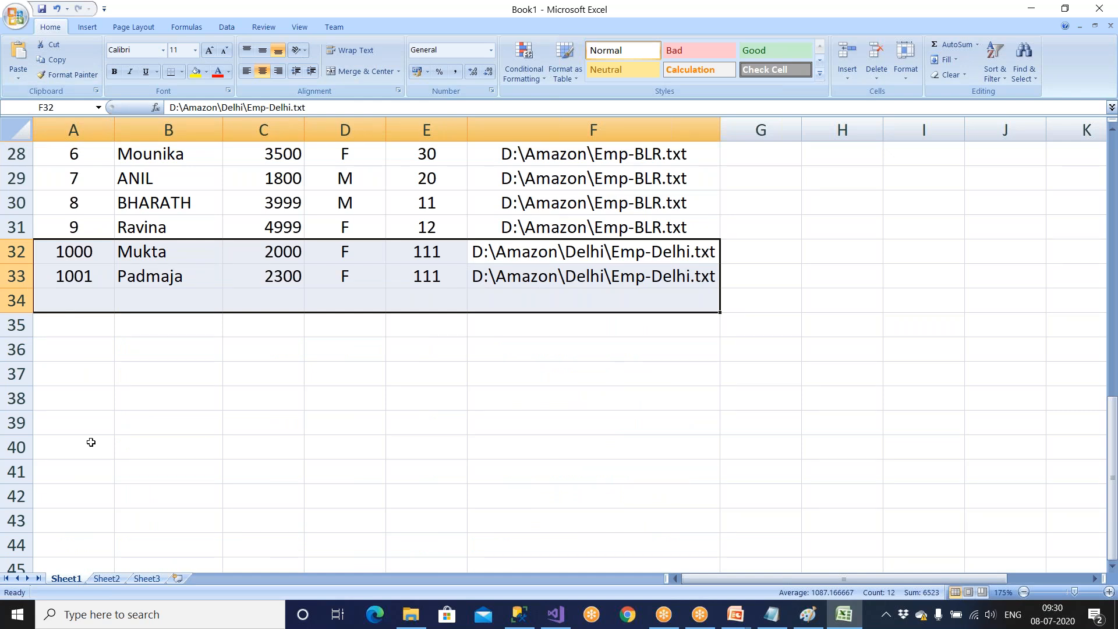
scroll(474, 349, up, 9)
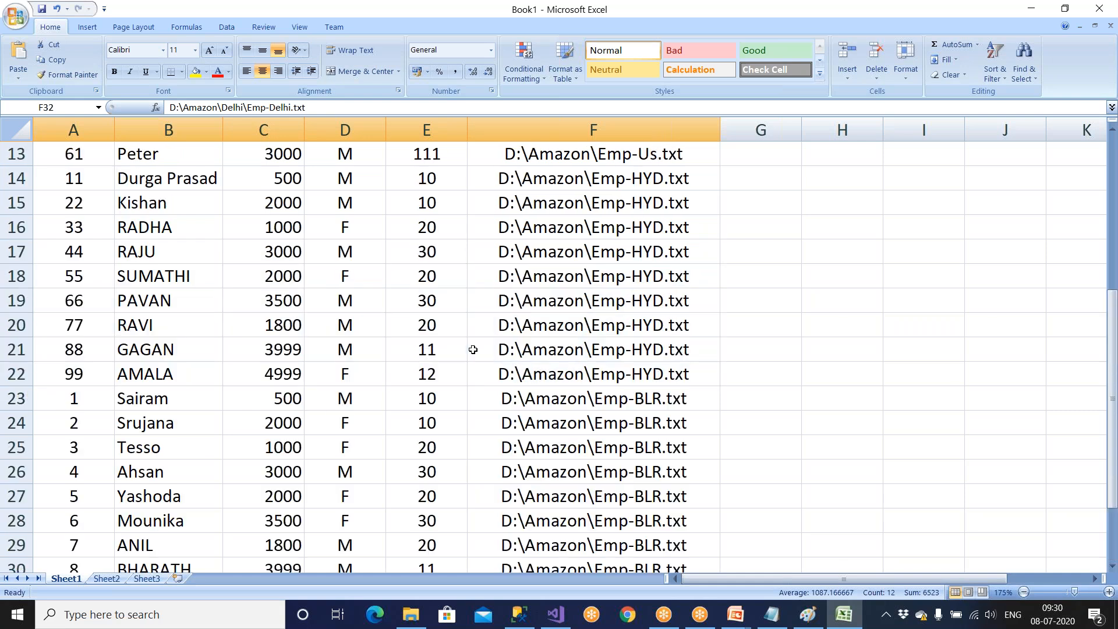
drag(593, 154, 592, 249)
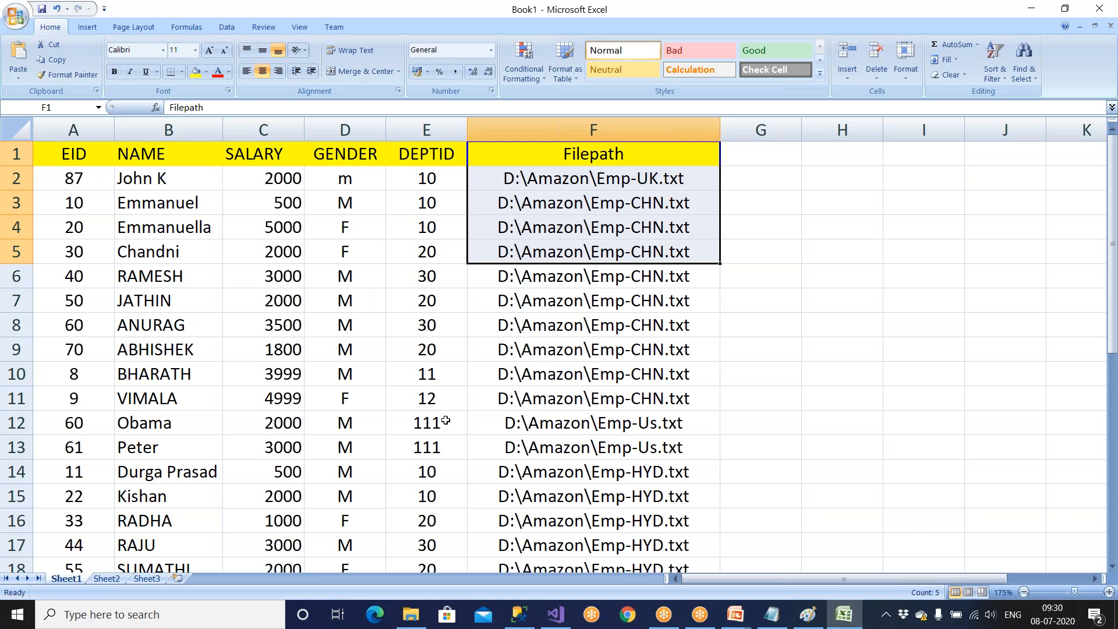
Switch to SQL Server Management Studio, delete all rows from Emp_ForEach_Dest, and execute the whole query script again.
click(554, 616)
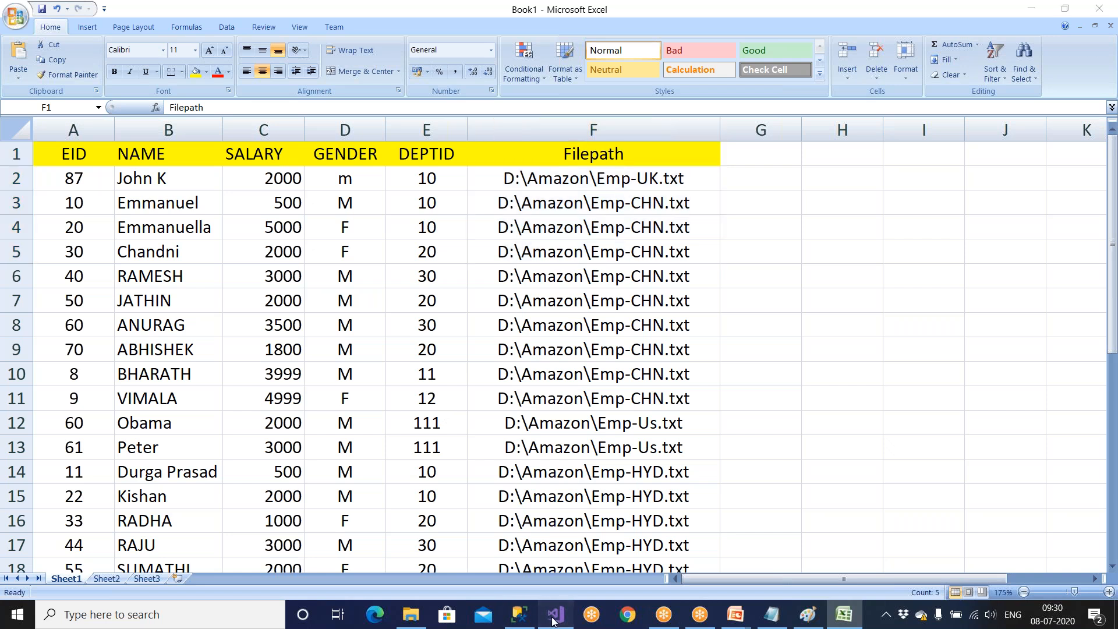
click(493, 390)
click(519, 616)
click(433, 158)
key(ctrl+z)
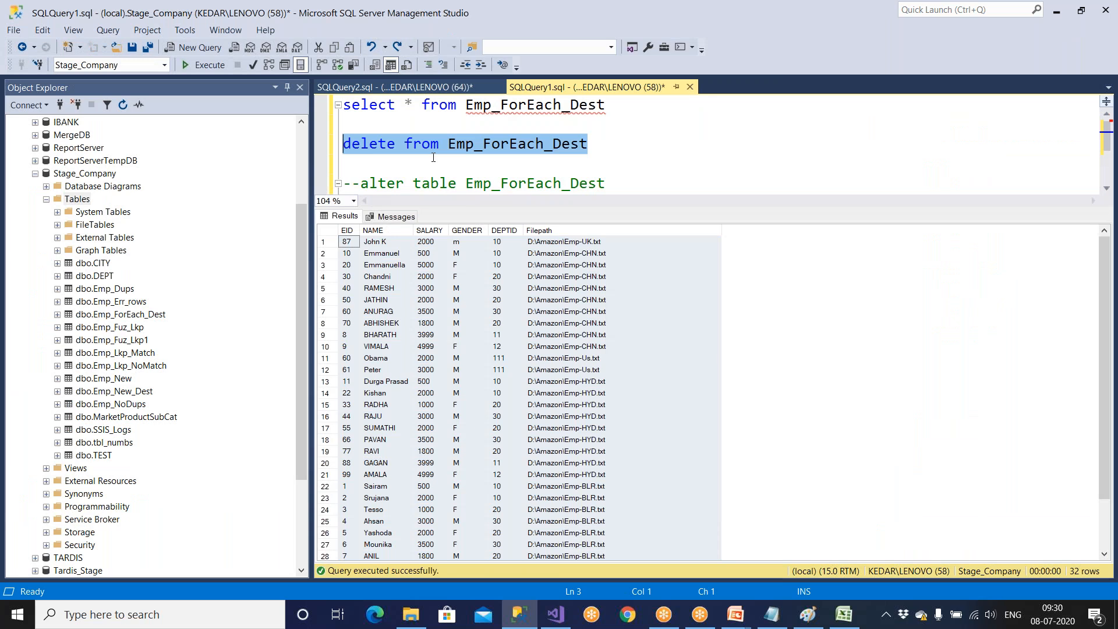
key(F5)
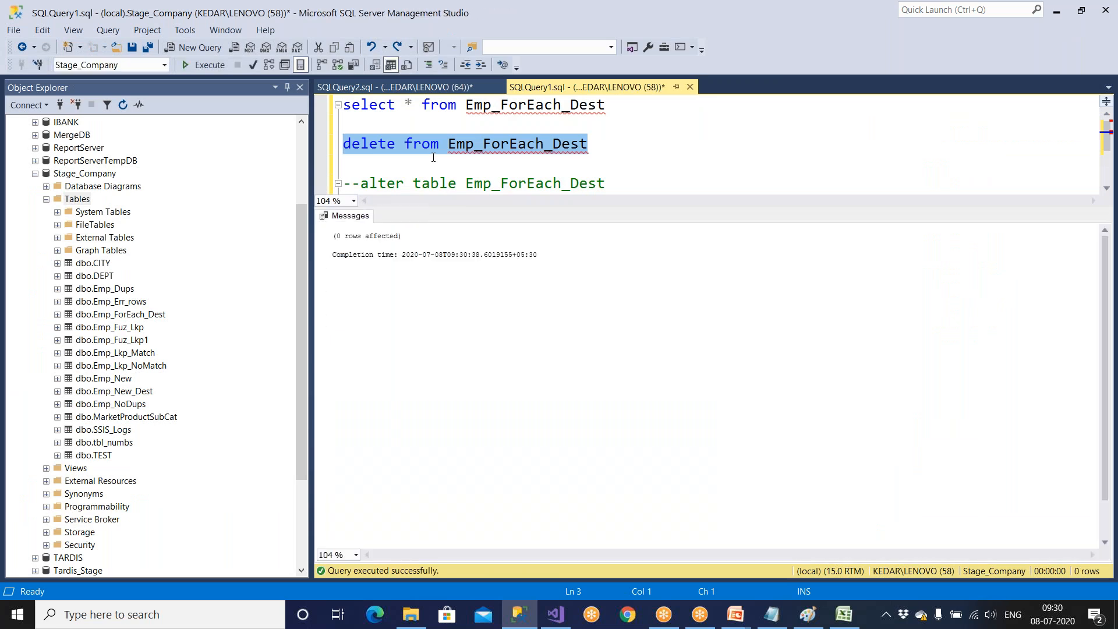
click(430, 140)
key(F5)
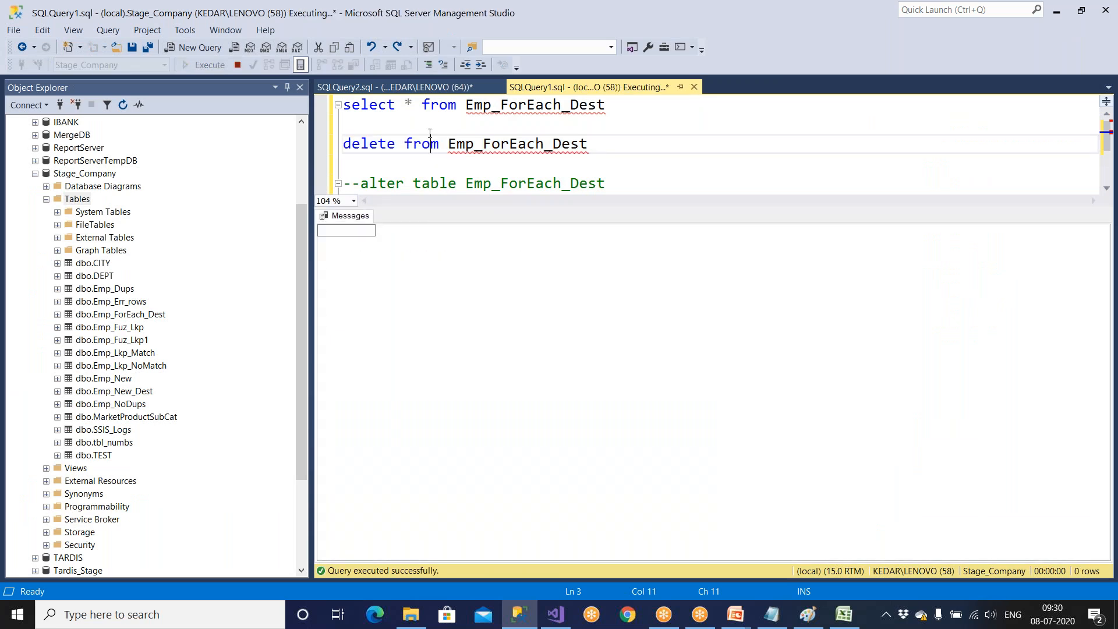
Switch to Visual Studio and enable a data viewer on the Data Flow Task's path from Derived Column to OLE DB Destination.
key(alt+Tab)
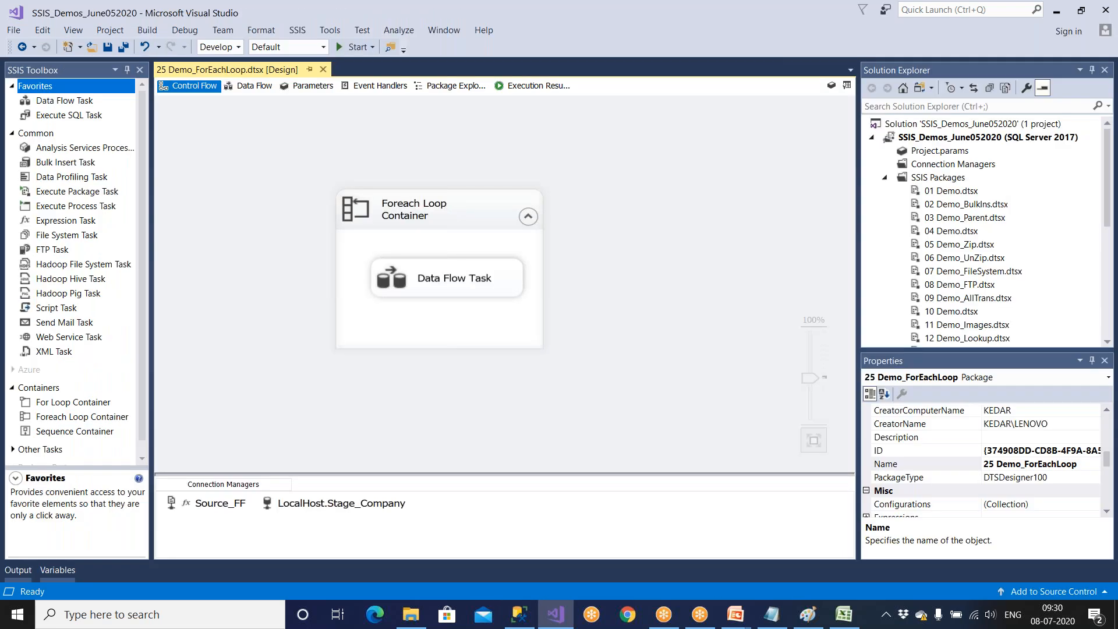
double_click(456, 274)
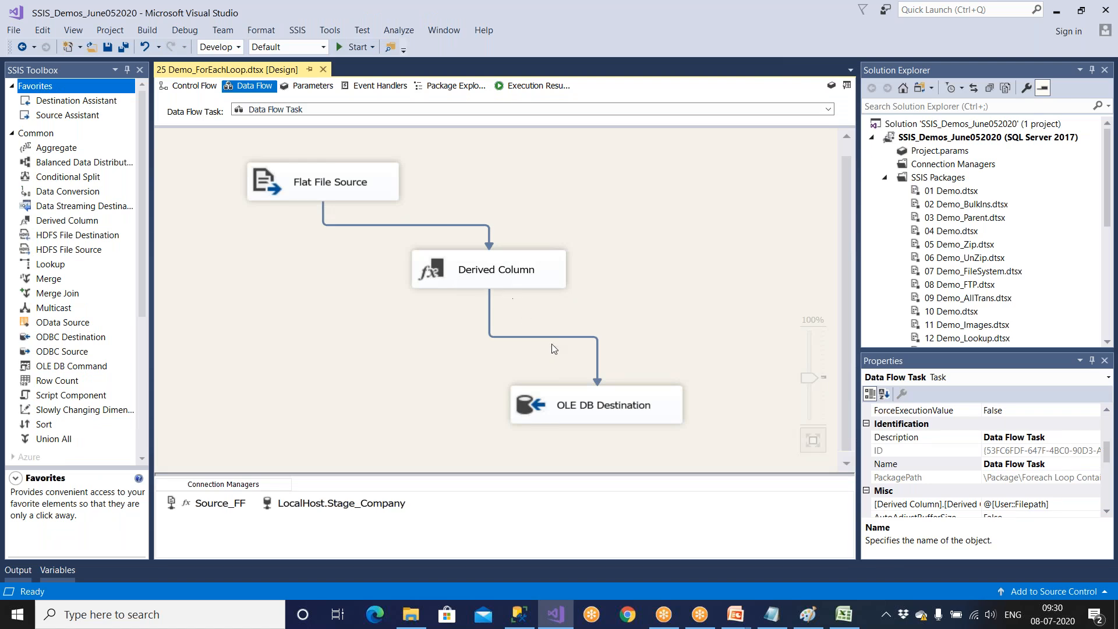
click(596, 357)
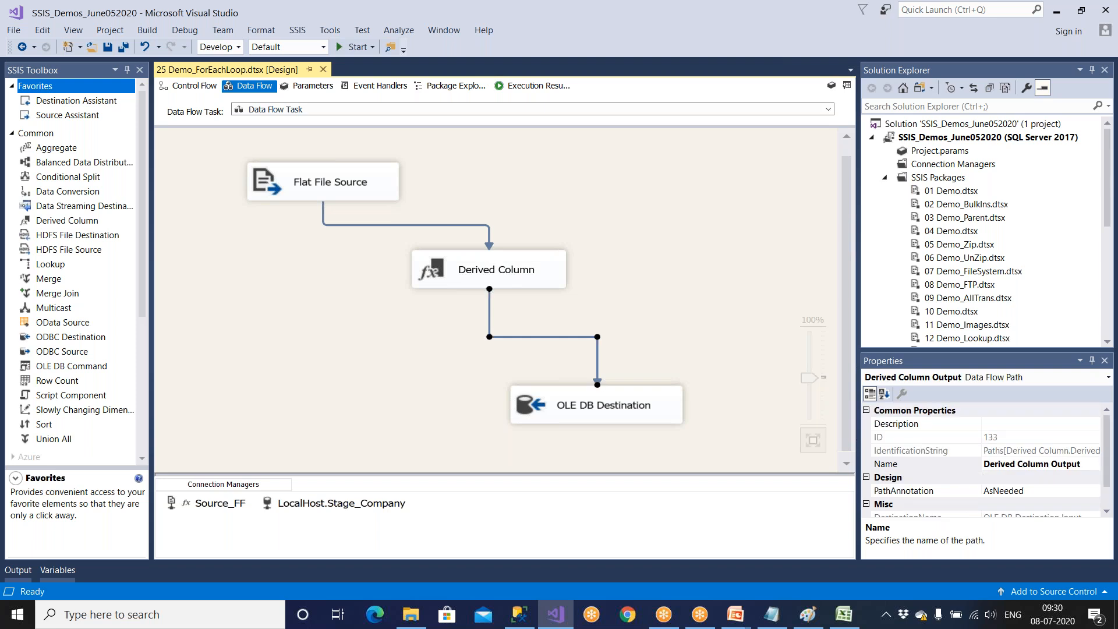
right_click(597, 357)
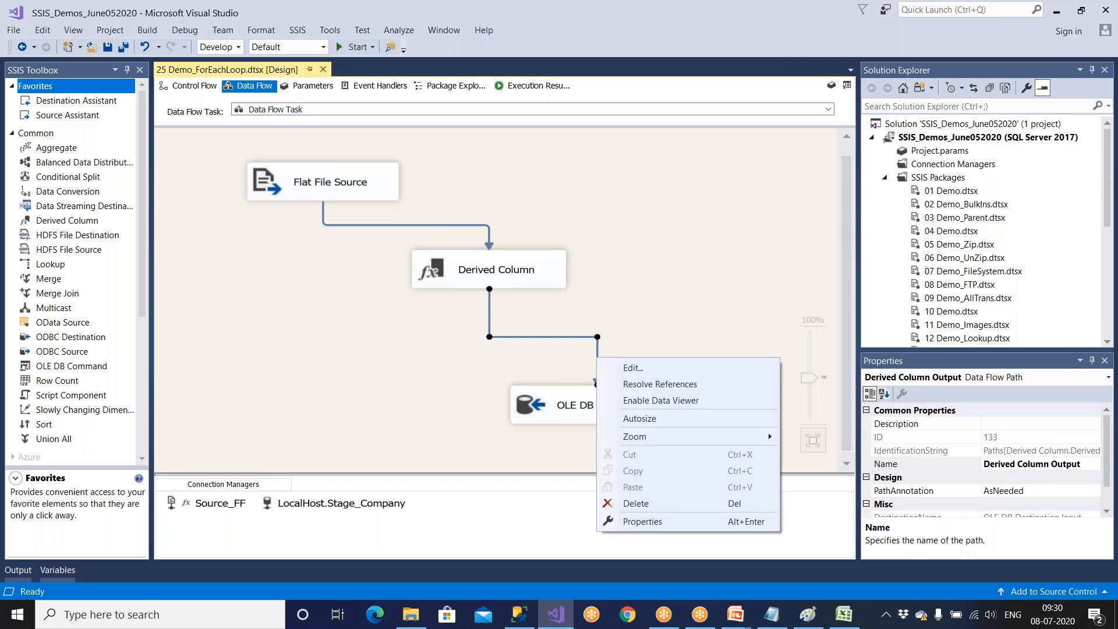
click(632, 401)
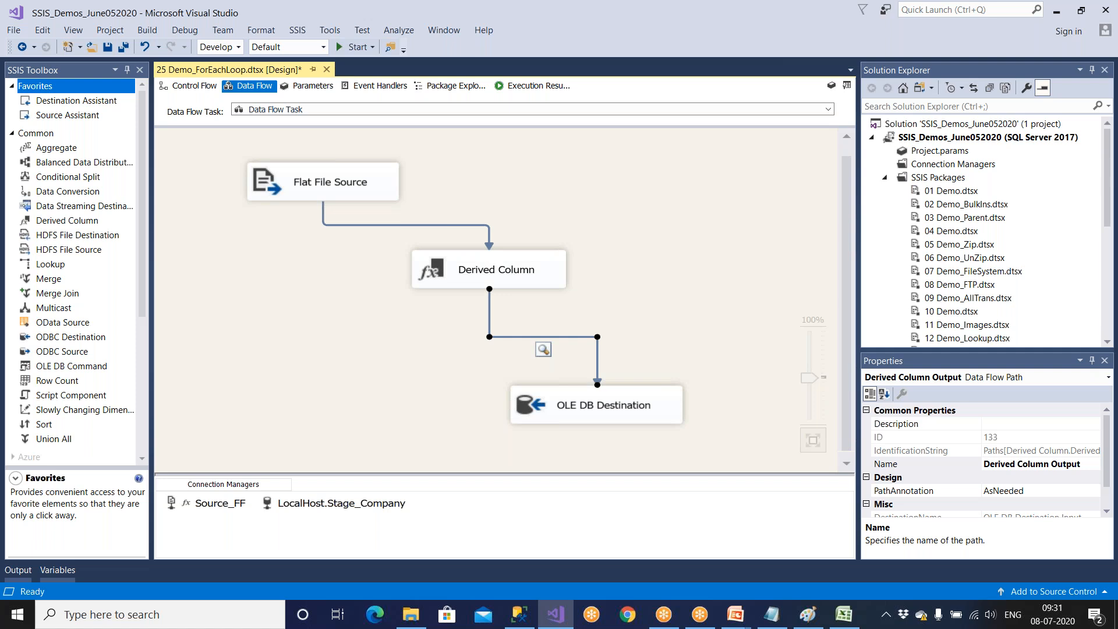
Disable the data viewer on the path between Derived Column and OLE DB Destination and enable it again.
right_click(598, 360)
click(598, 361)
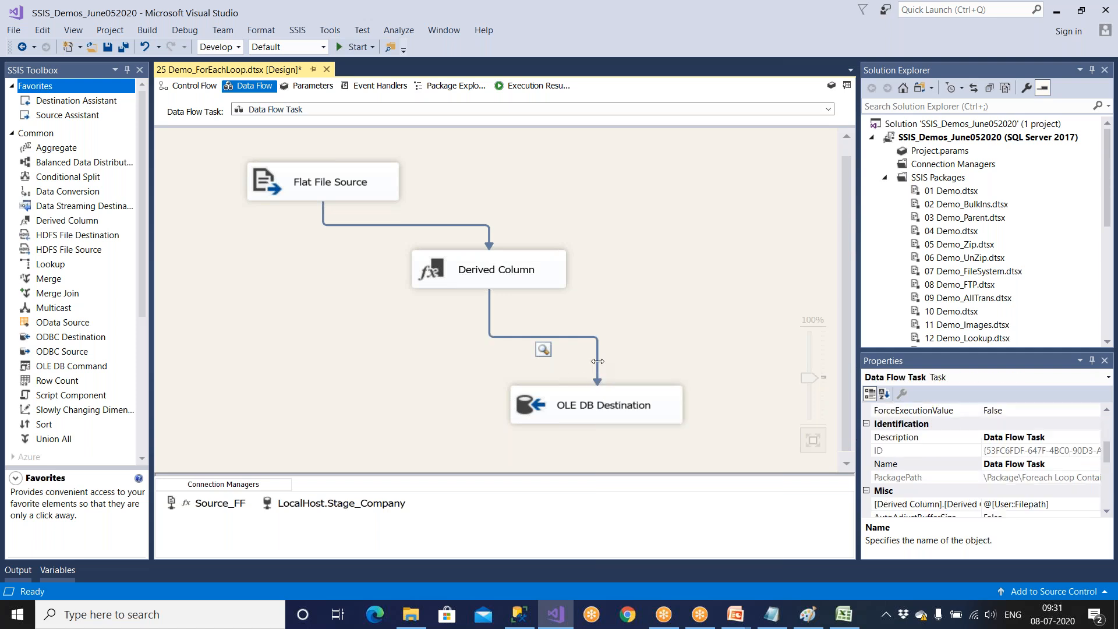
right_click(598, 361)
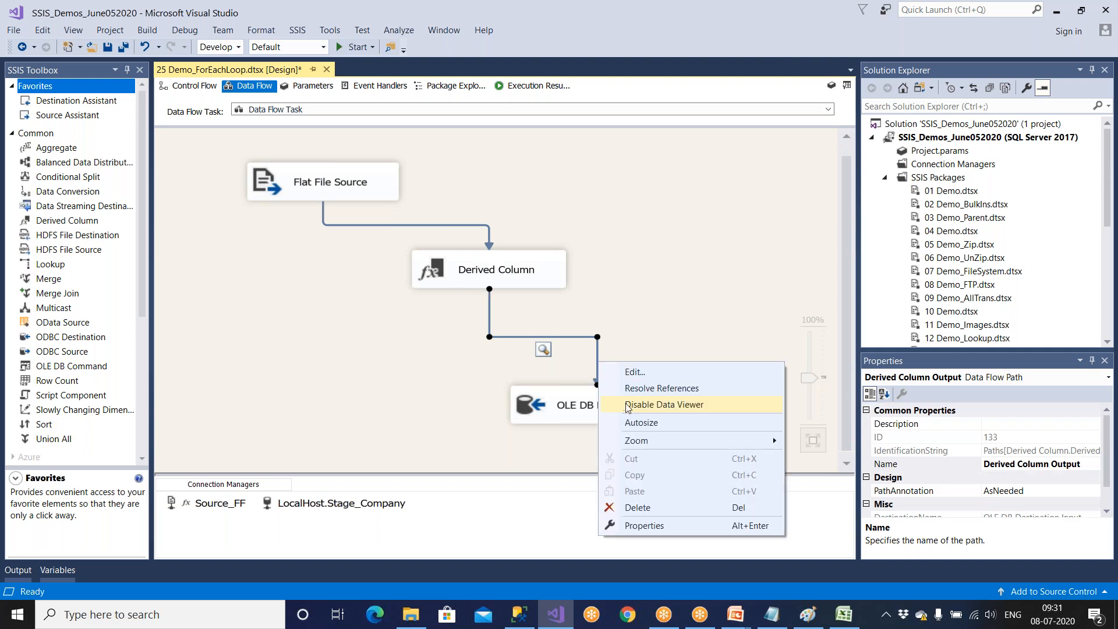
click(626, 407)
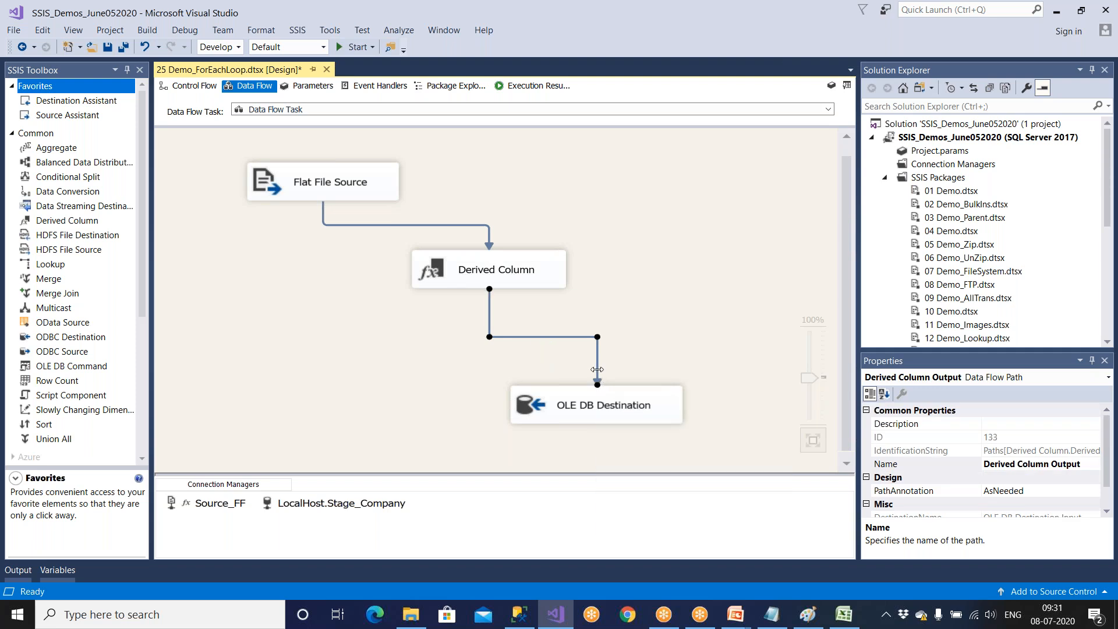
right_click(598, 369)
click(627, 408)
Save the 25 Demo_ForEachLoop package and start running it with the Data Flow design in view.
click(109, 48)
click(190, 86)
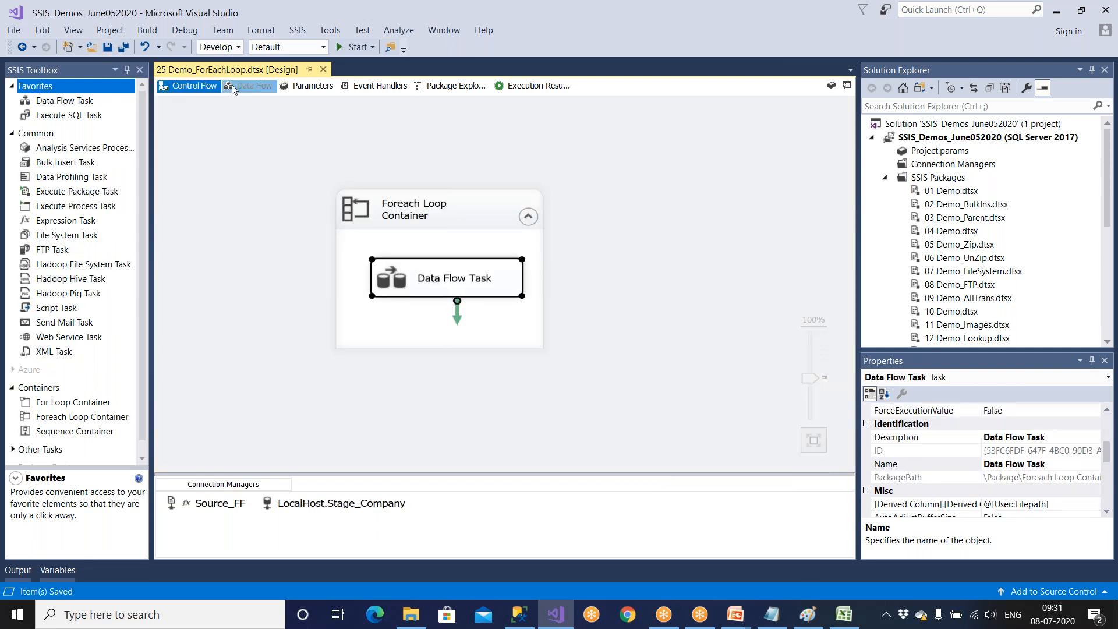
click(239, 86)
click(353, 47)
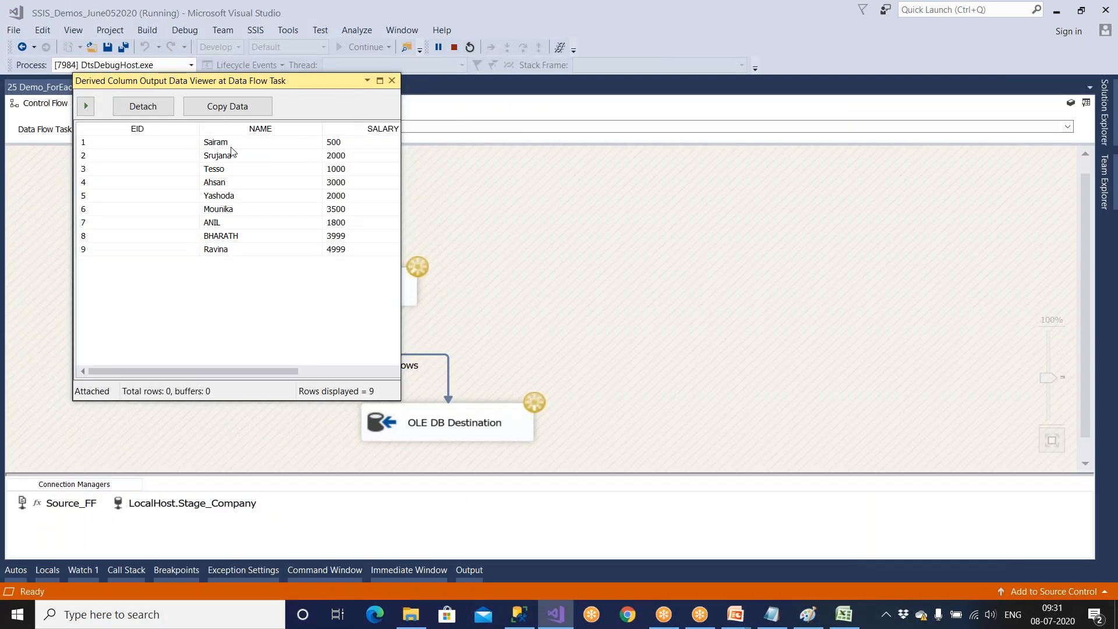
Compare the records in the Emp-BLR text file in D:\Amazon with the rows shown in the data viewer.
click(411, 622)
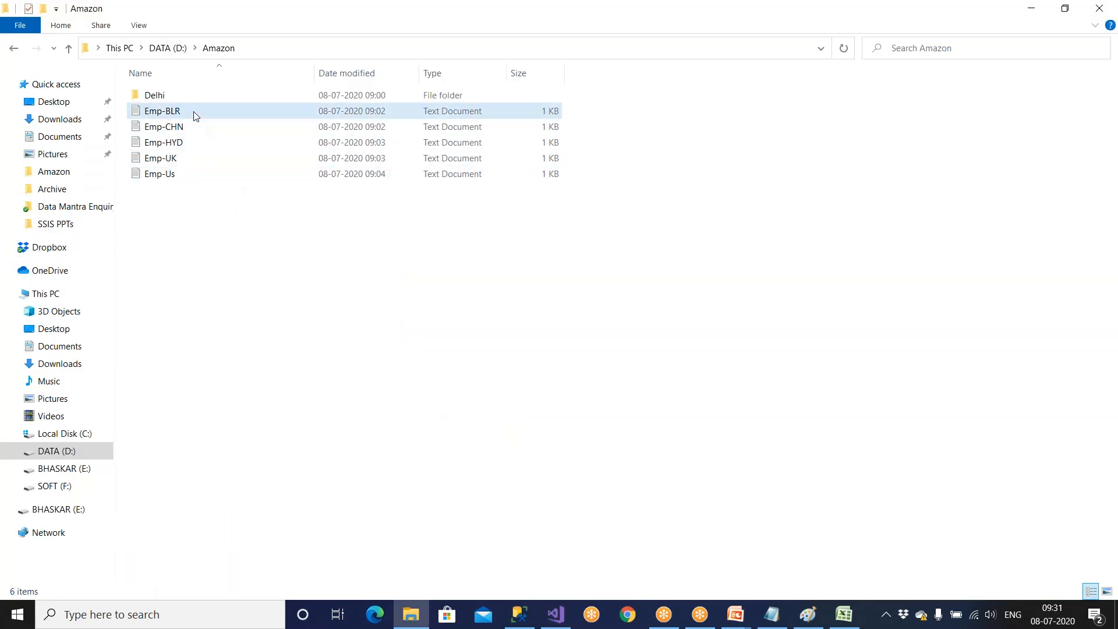
double_click(175, 111)
drag(283, 230, 346, 266)
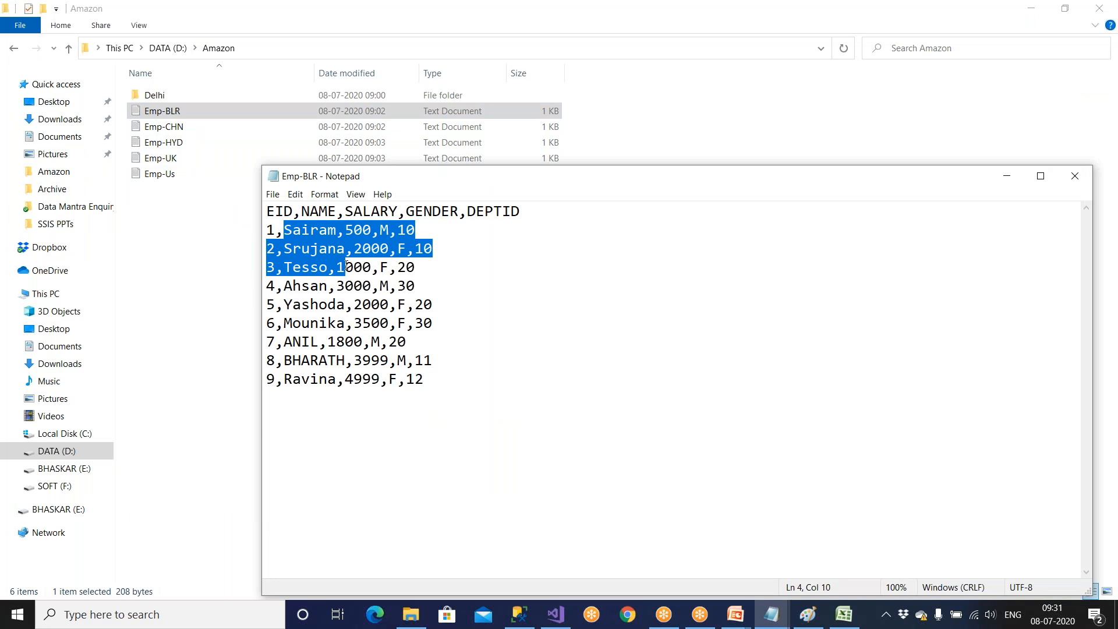
click(1074, 176)
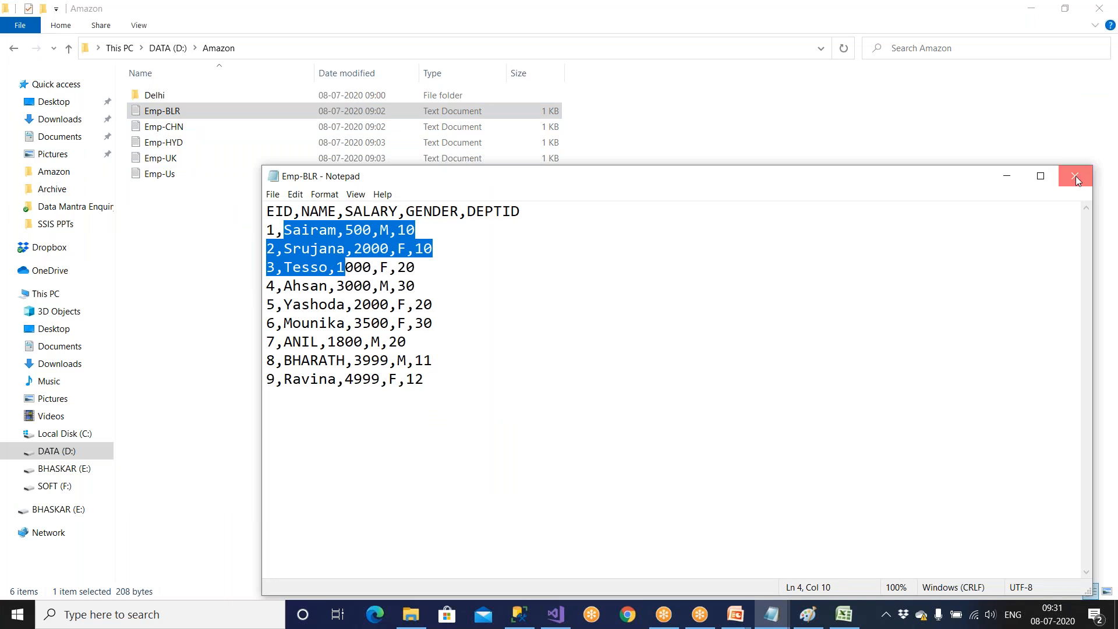
click(556, 615)
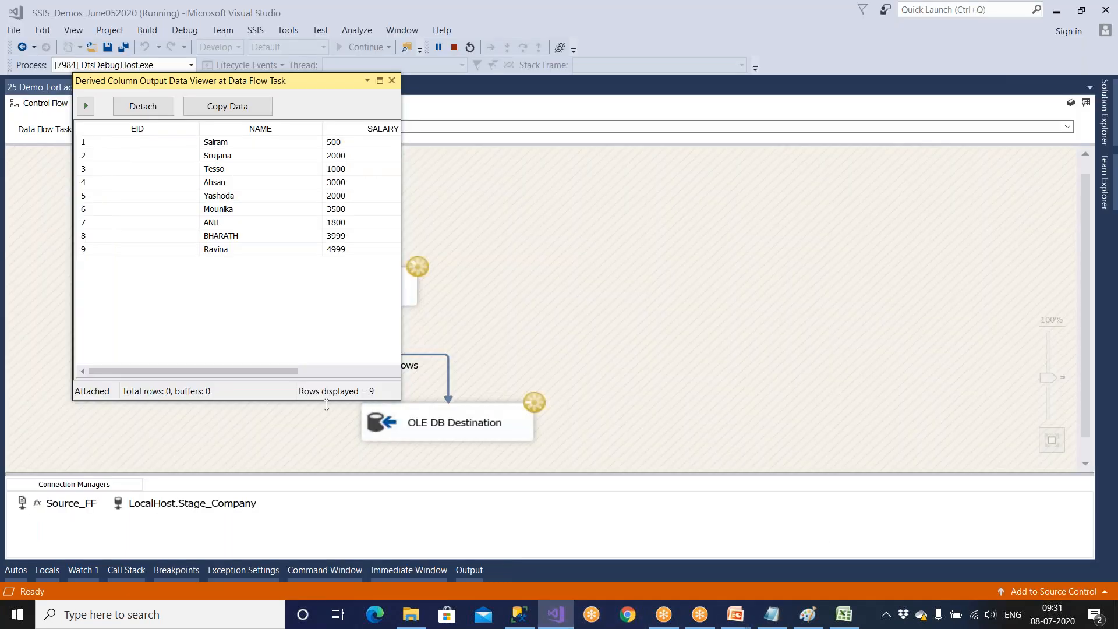
Advance the data viewer to the second file's rows and compare them with the Emp-CHN text file in D:\Amazon.
click(85, 106)
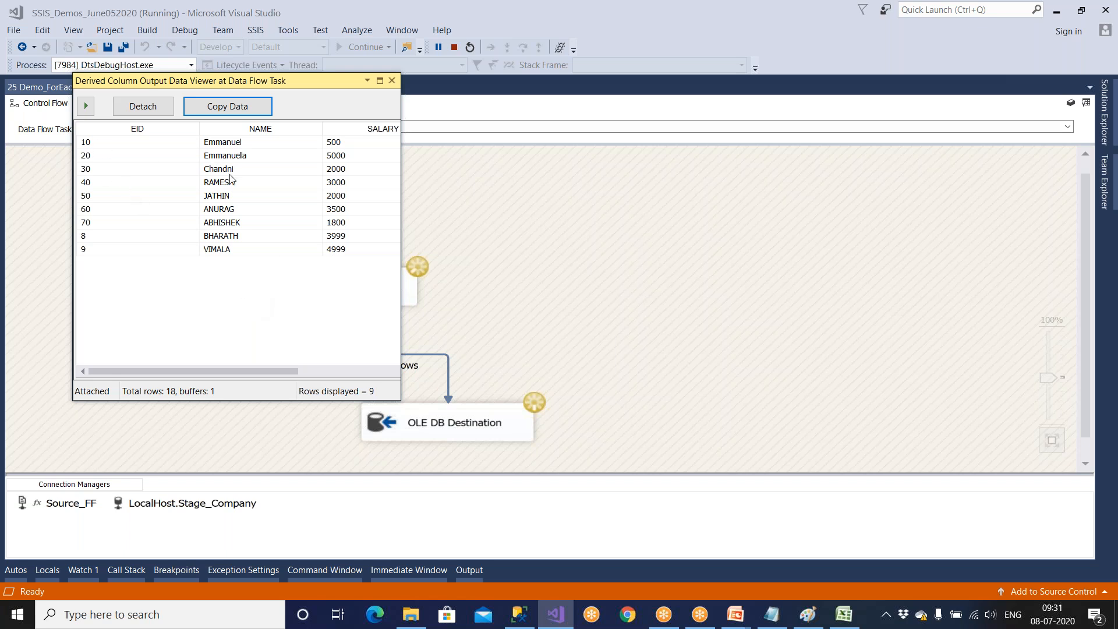
click(411, 615)
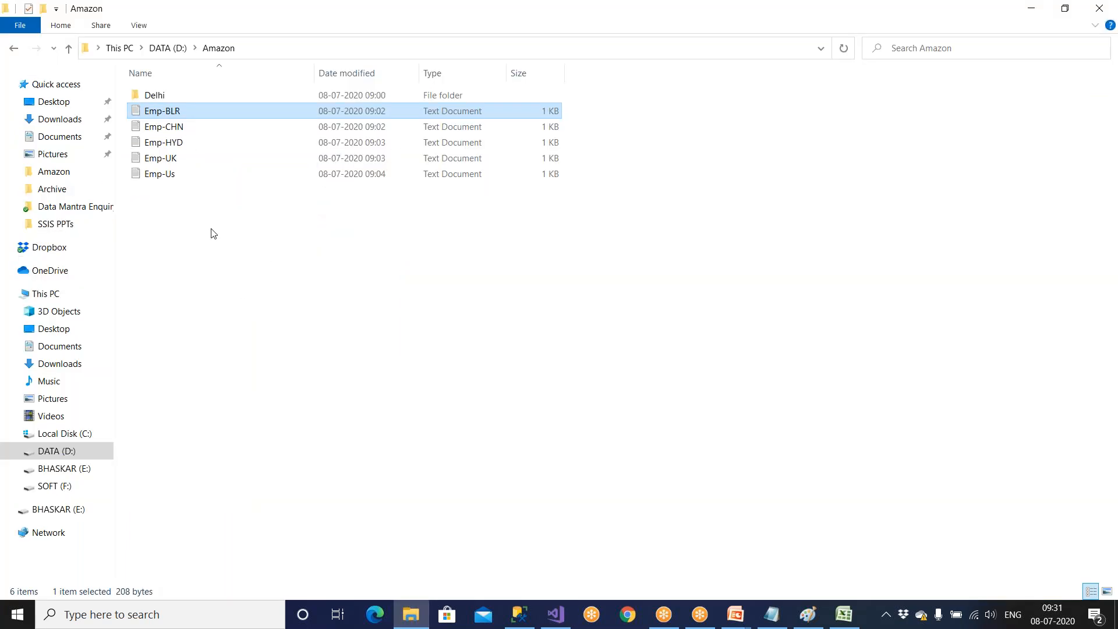
double_click(182, 129)
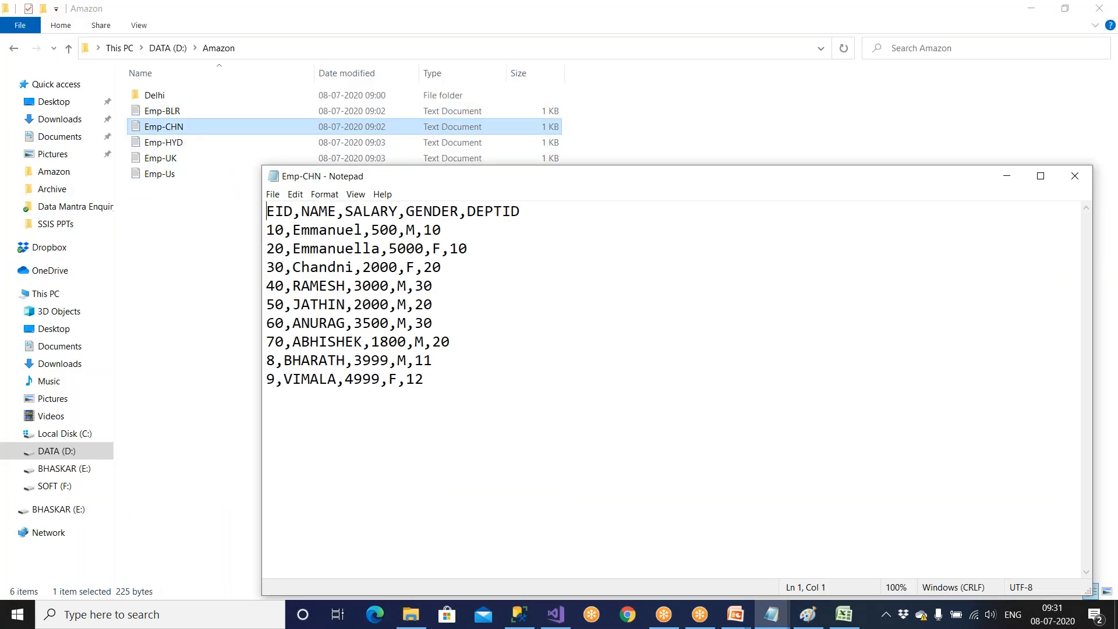
click(1075, 176)
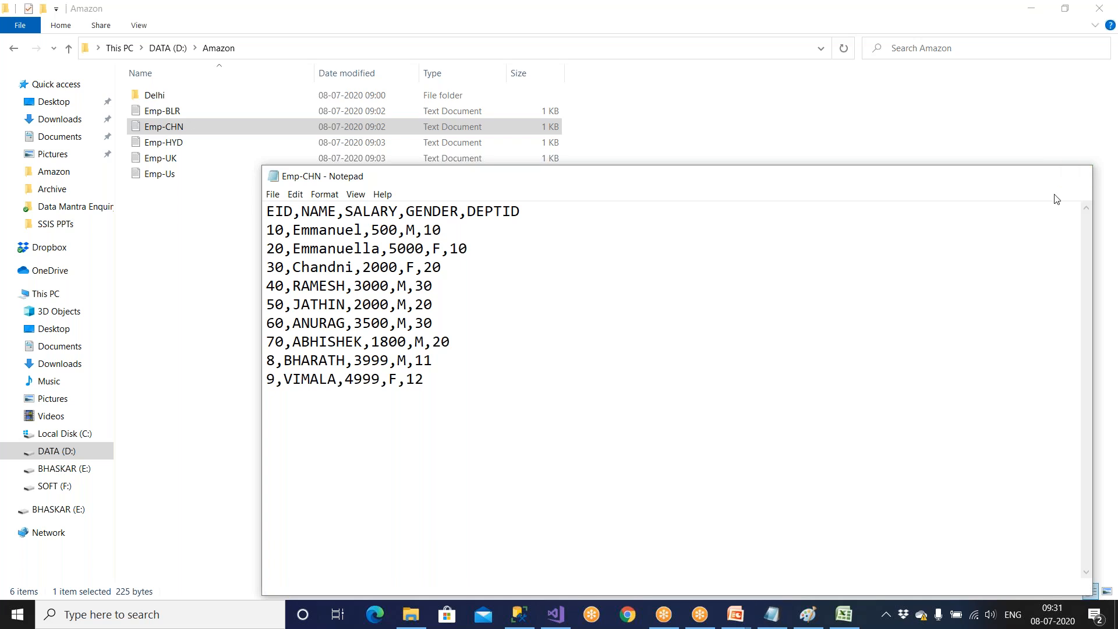
click(571, 612)
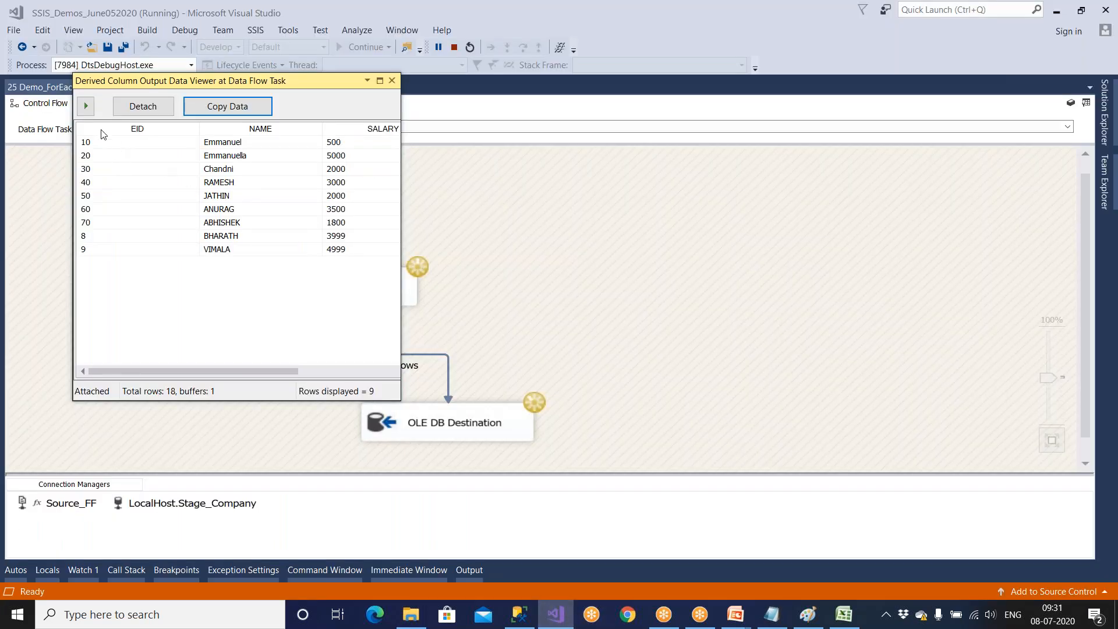
Advance the data viewer to the third file's rows, and query all rows of Emp_ForEach_Dest in SQL Server Management Studio.
click(88, 108)
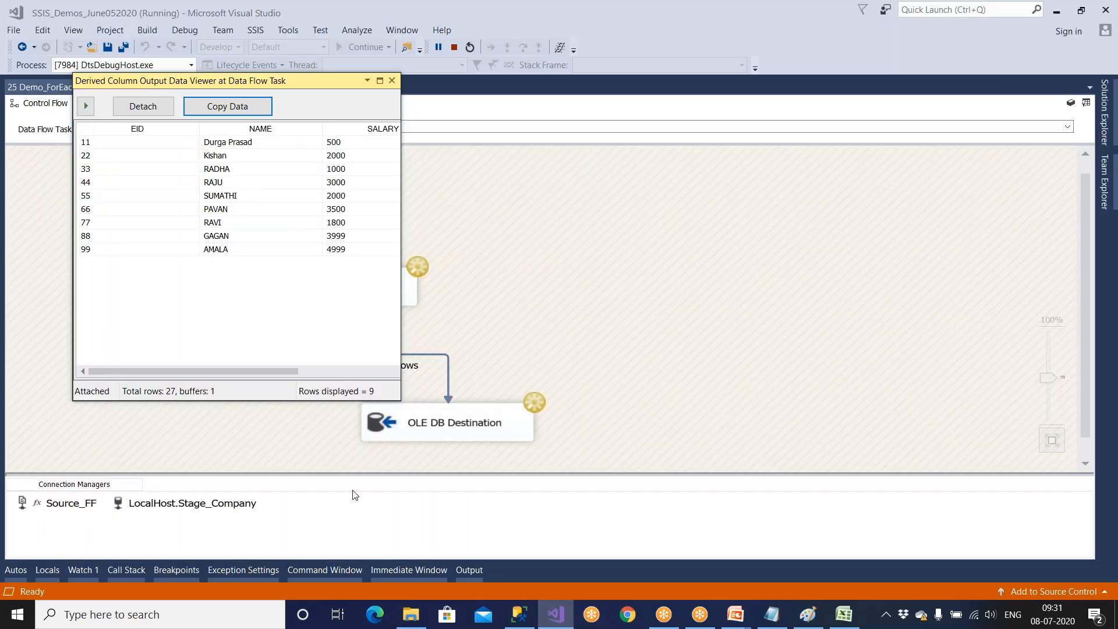
click(518, 614)
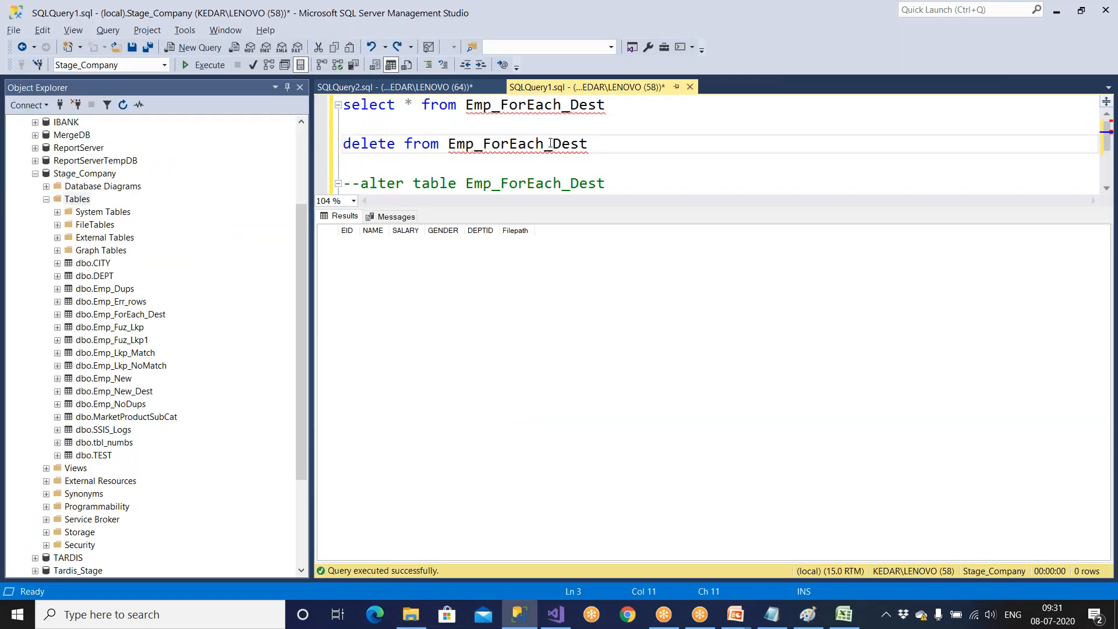
drag(606, 108, 343, 106)
click(205, 66)
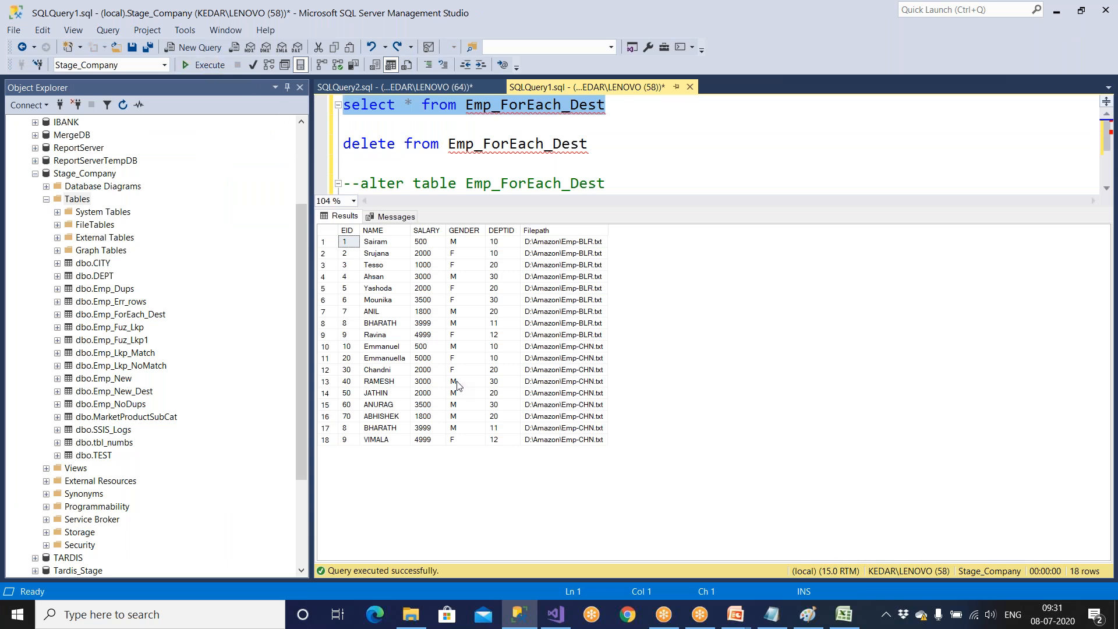
Switch to Visual Studio and advance the data viewer through the next three files' batches.
click(550, 617)
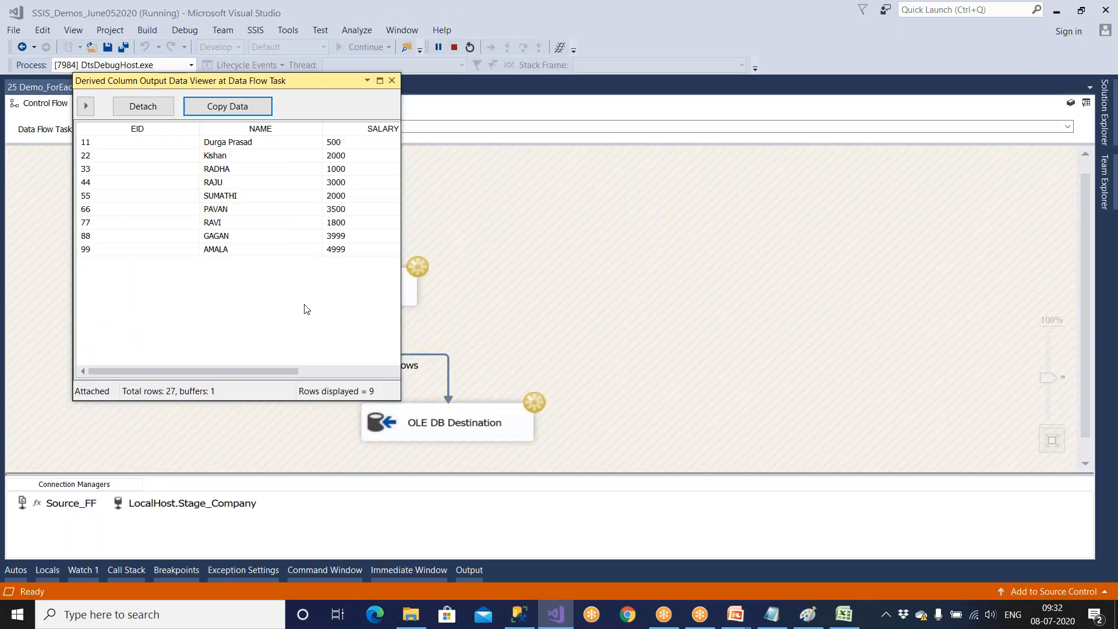
click(86, 106)
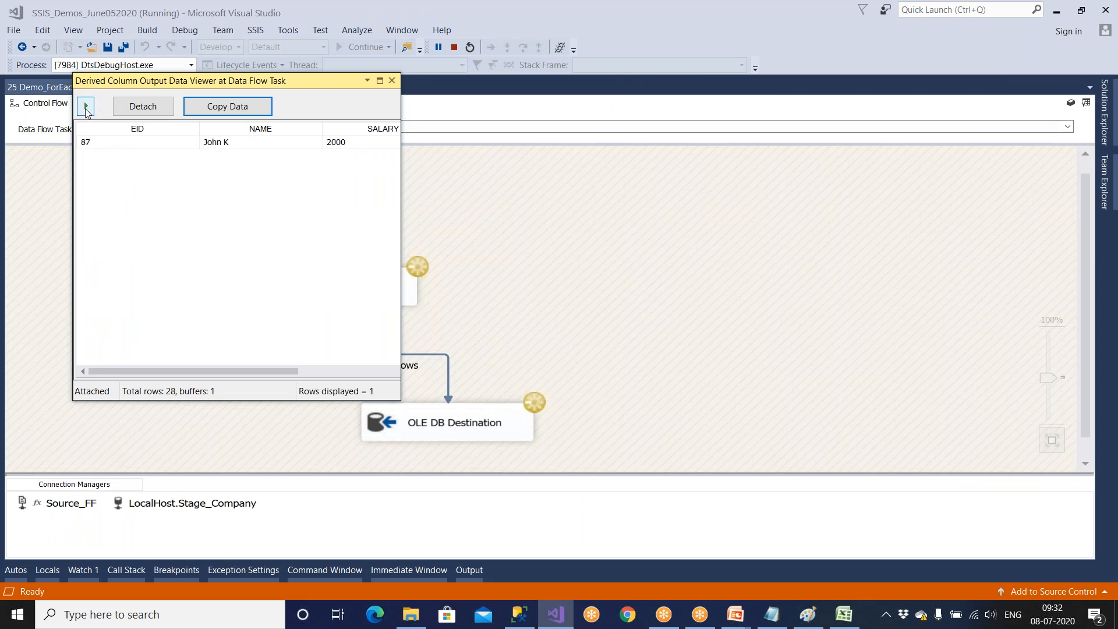
click(90, 103)
click(89, 102)
Check the records in the Emp-Us text file in D:\Amazon and the Emp-Delhi text file in its Delhi subfolder.
click(411, 614)
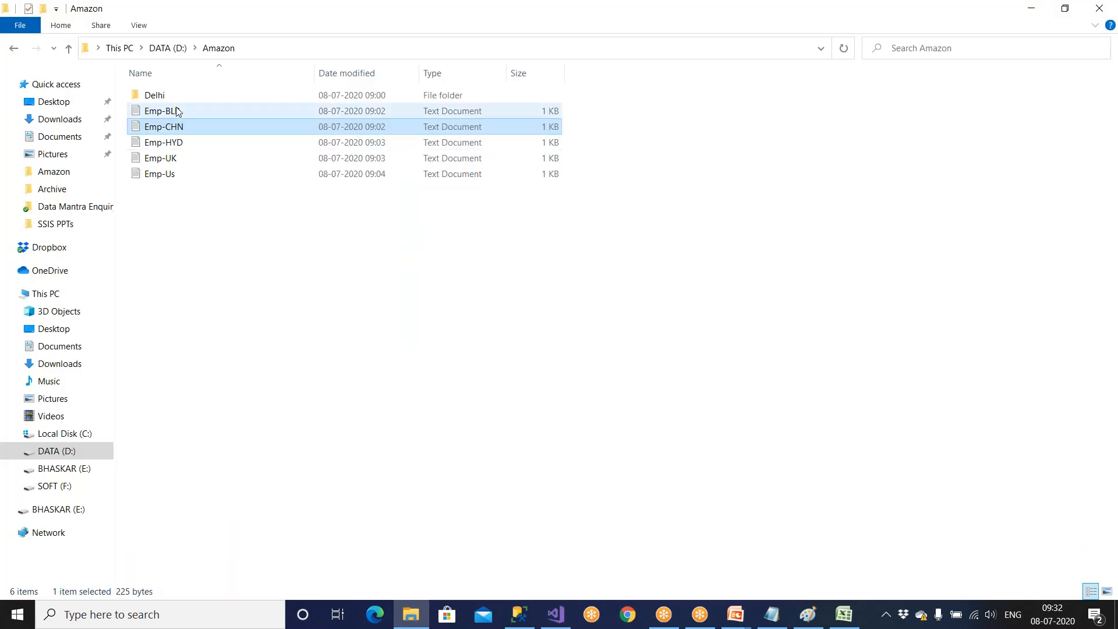
double_click(160, 174)
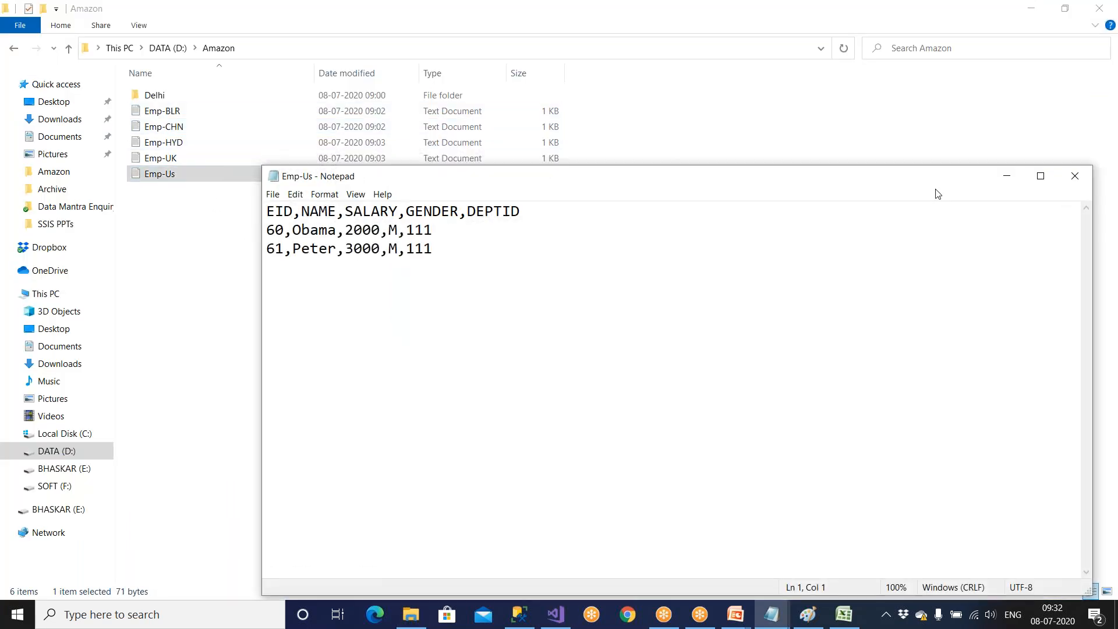
click(1070, 187)
double_click(173, 98)
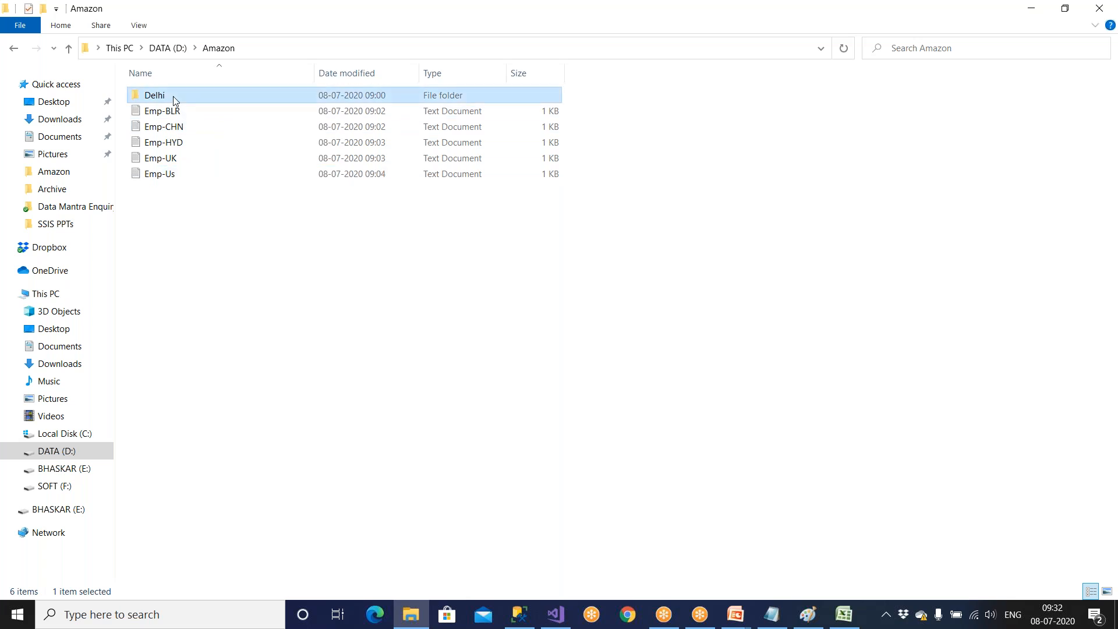
double_click(174, 102)
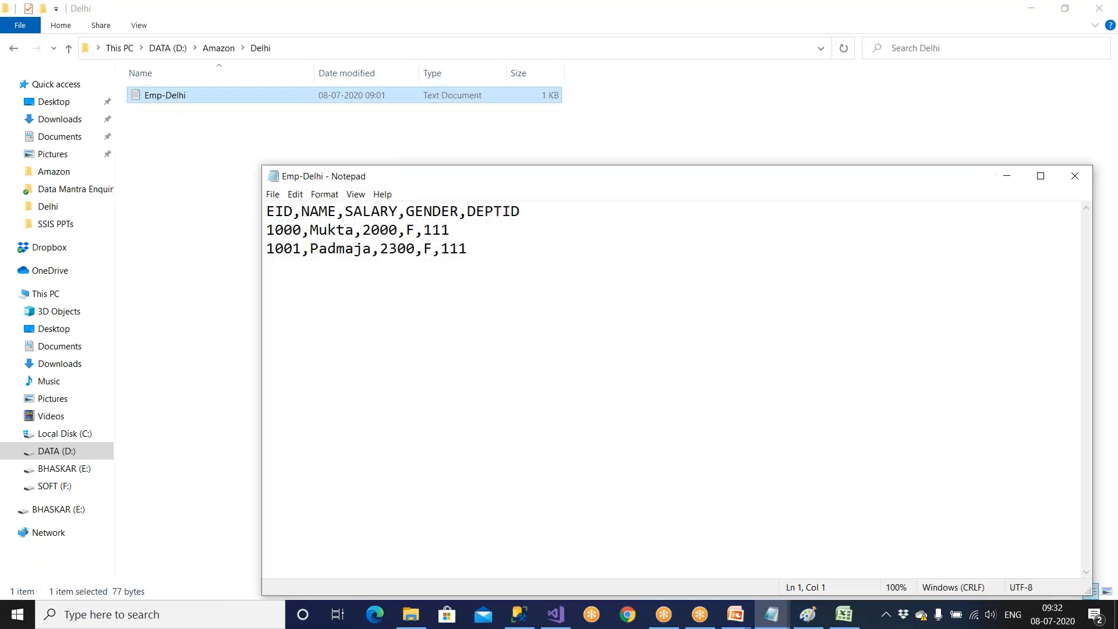
click(1075, 176)
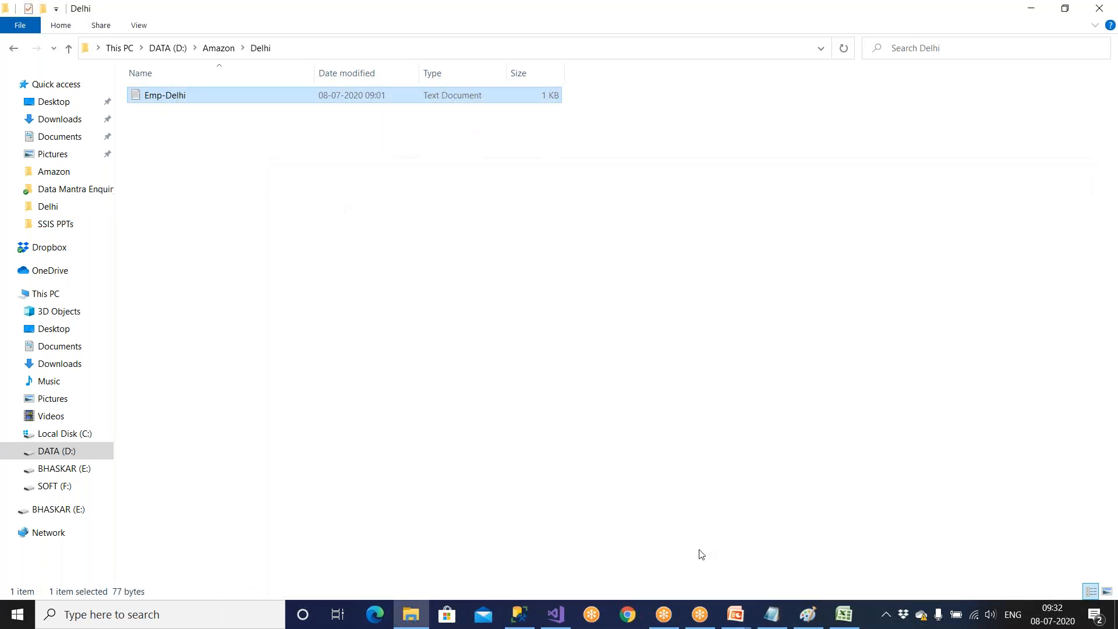
Release the final batch in Visual Studio's data viewer to finish the package run, and close the viewer and stop debugging.
click(556, 617)
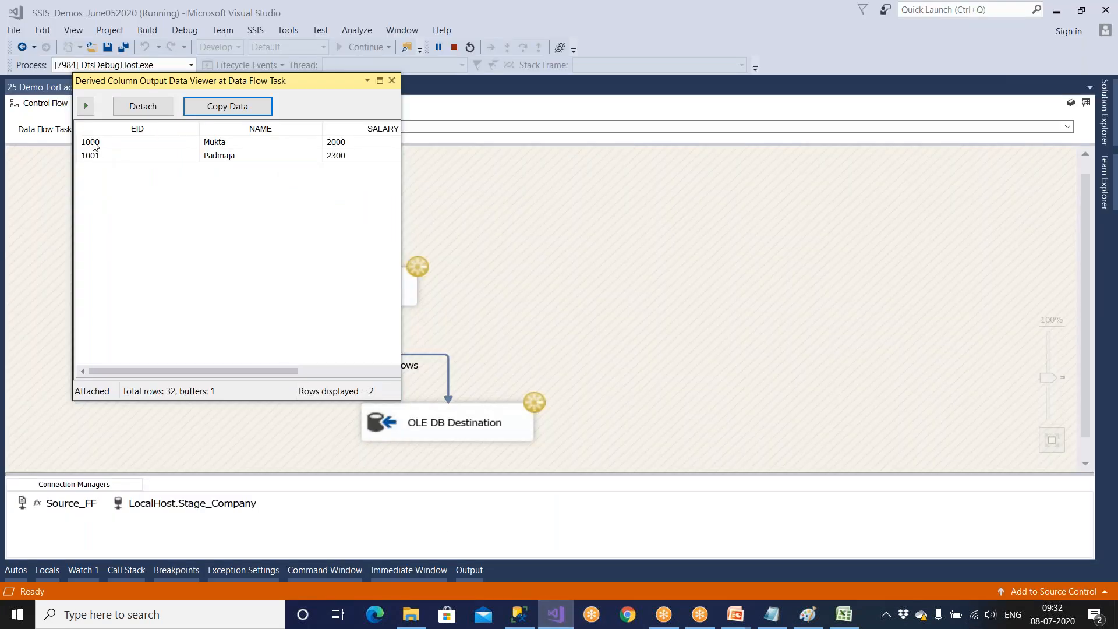
click(86, 106)
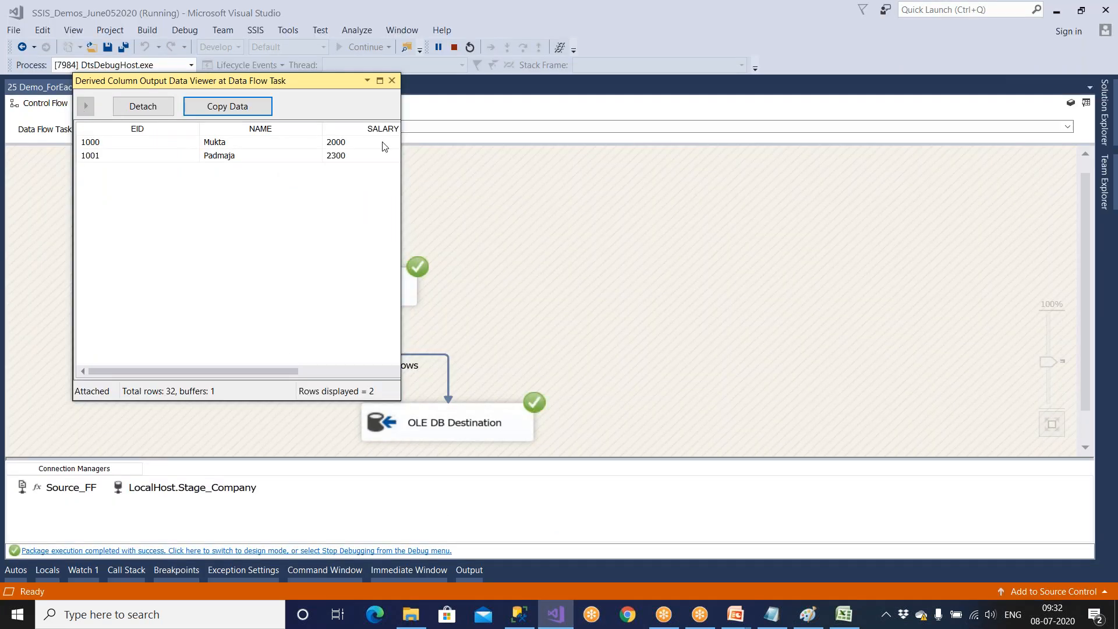
click(392, 81)
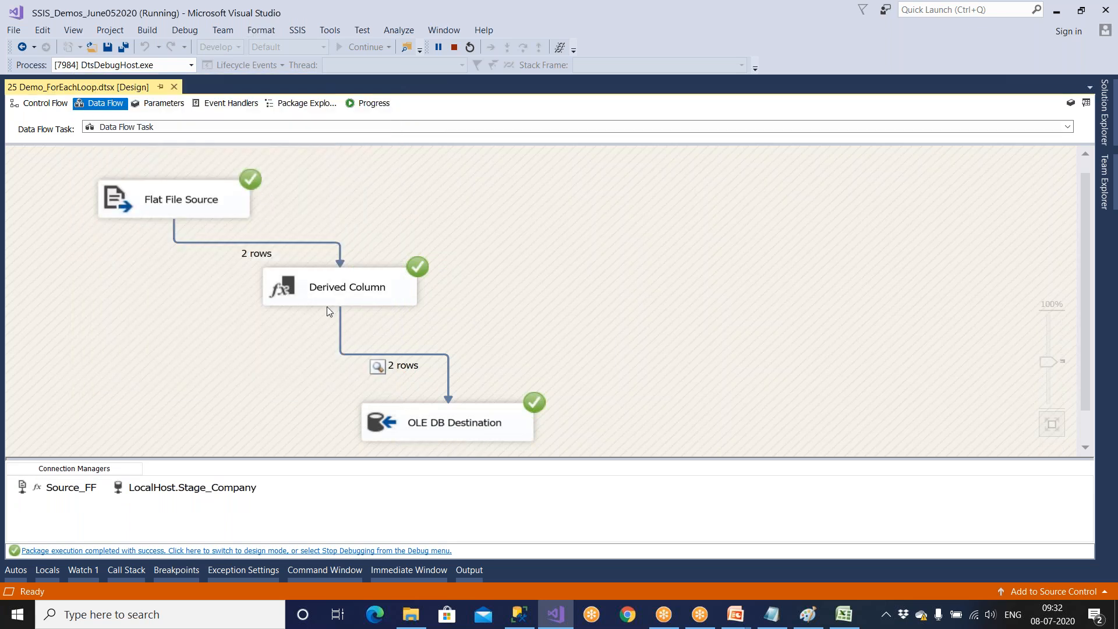
click(454, 48)
Rerun the select query on Emp_ForEach_Dest in SQL Server Management Studio and examine the Filepath column against the loaded rows.
click(519, 614)
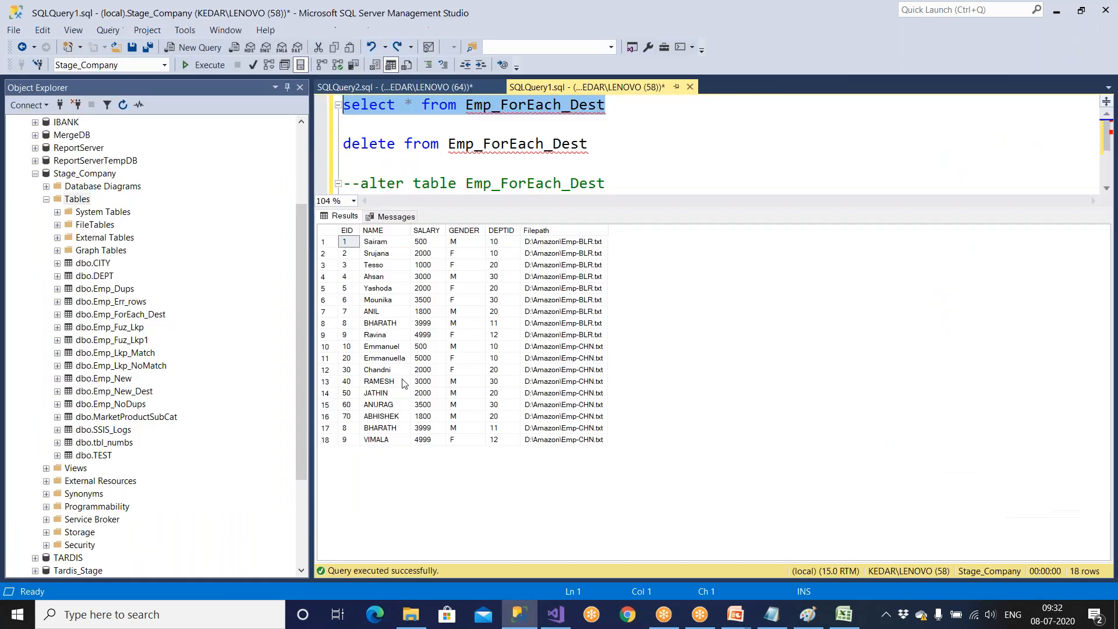
click(212, 65)
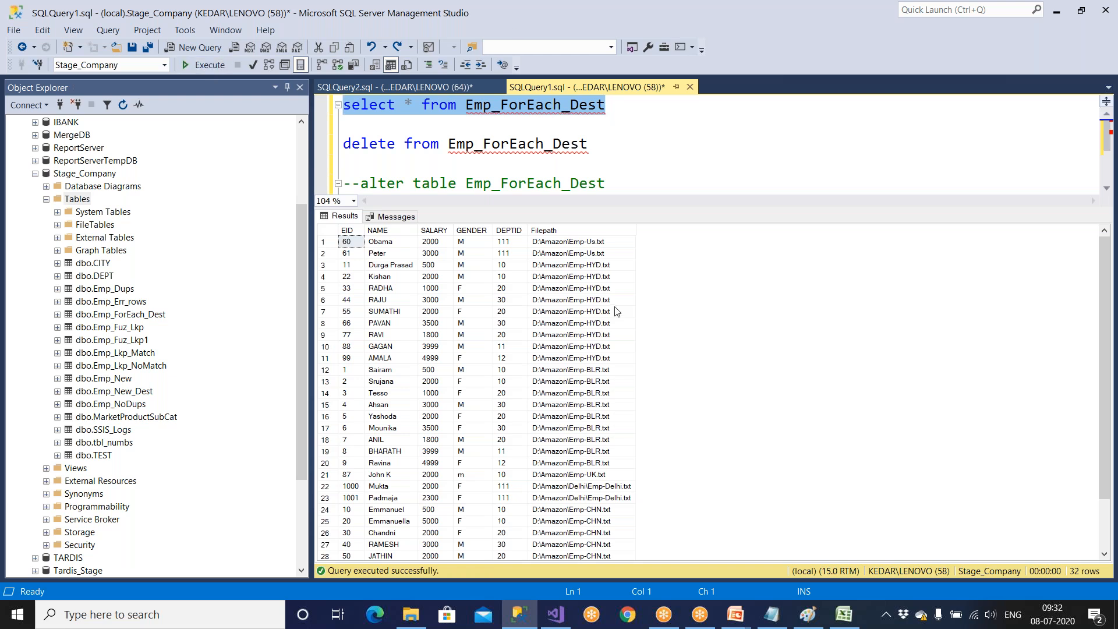
click(589, 233)
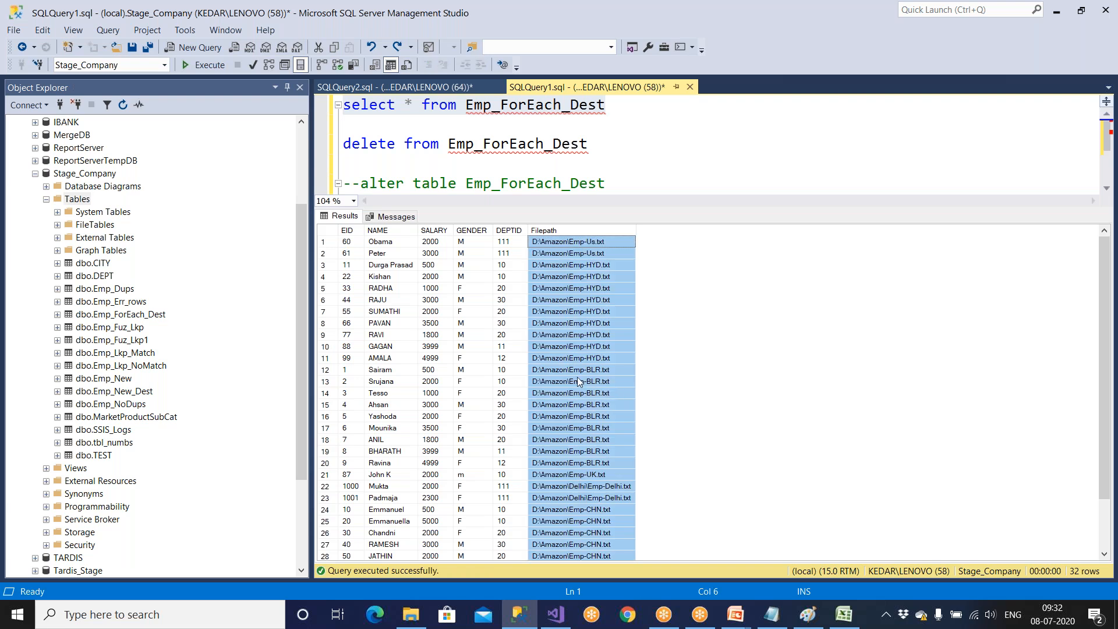
click(576, 376)
drag(398, 398, 558, 399)
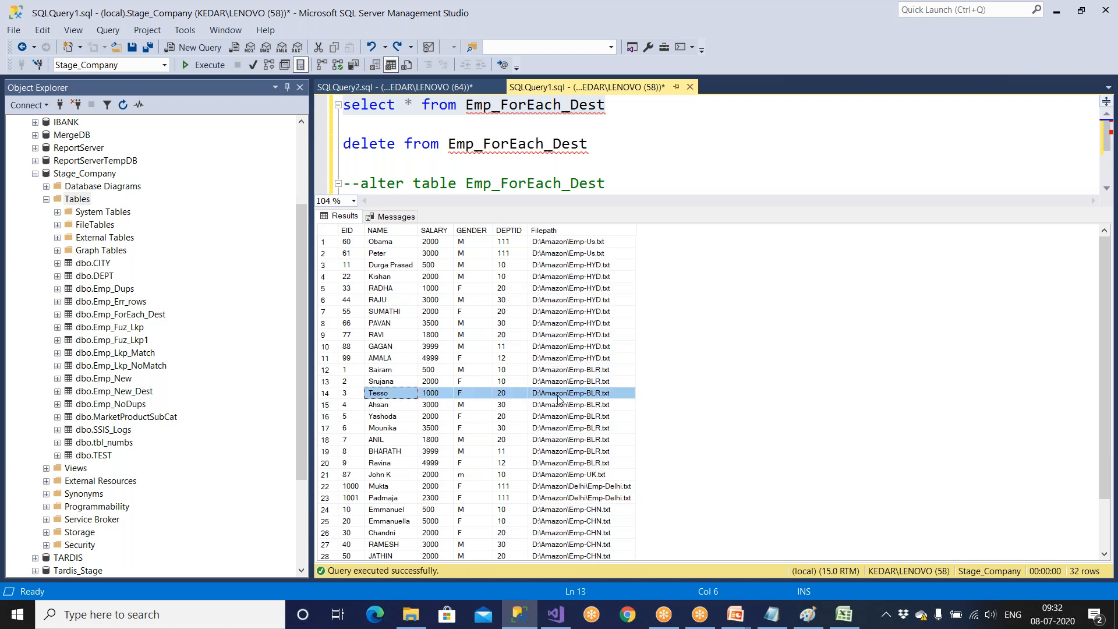
drag(488, 499, 579, 502)
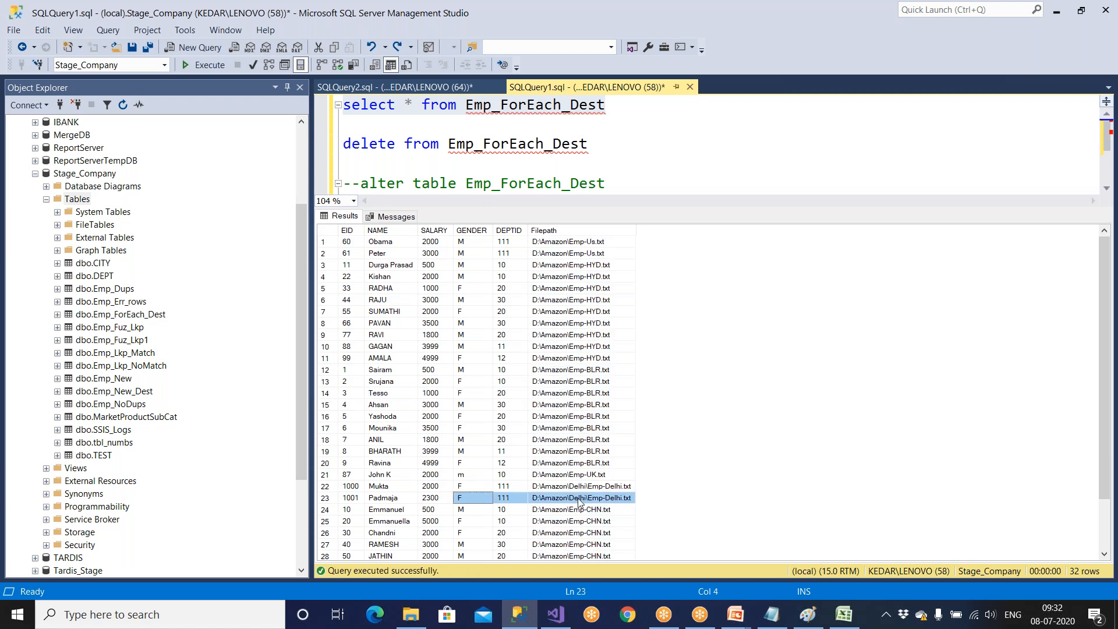
click(612, 235)
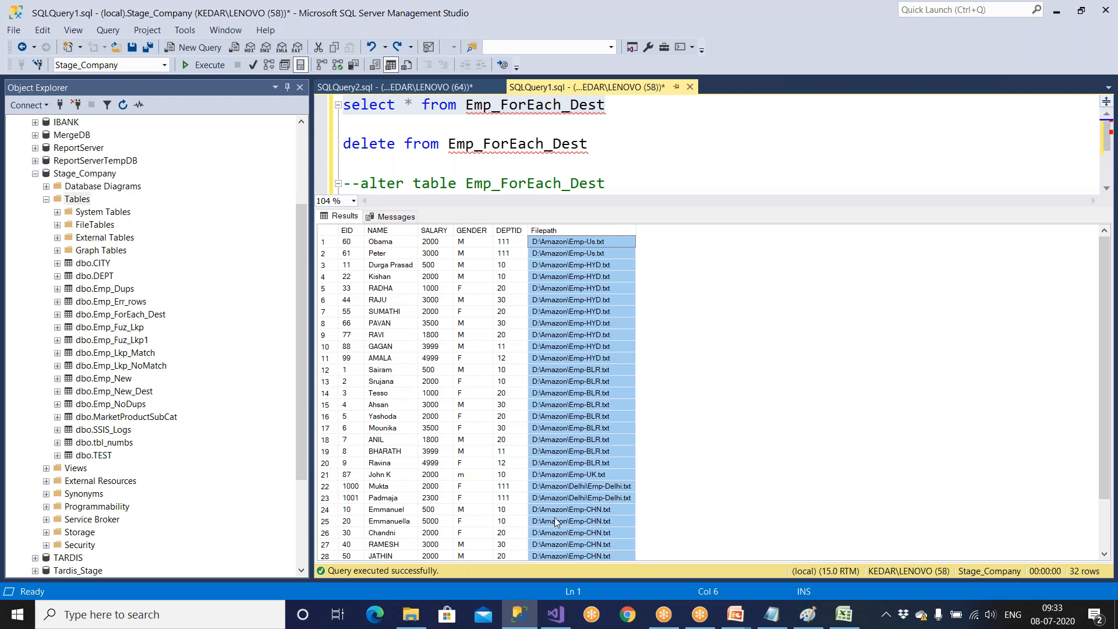
In Visual Studio, disable the data viewer between Derived Column and OLE DB Destination, save all, and return to the Control Flow design.
click(558, 617)
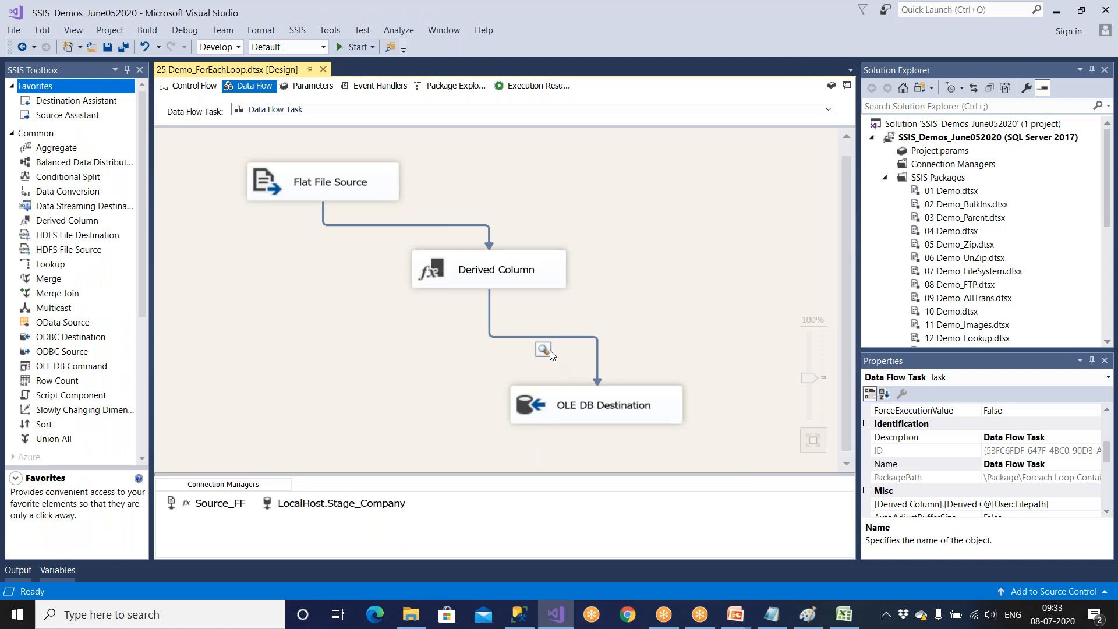
click(597, 369)
right_click(597, 369)
click(620, 411)
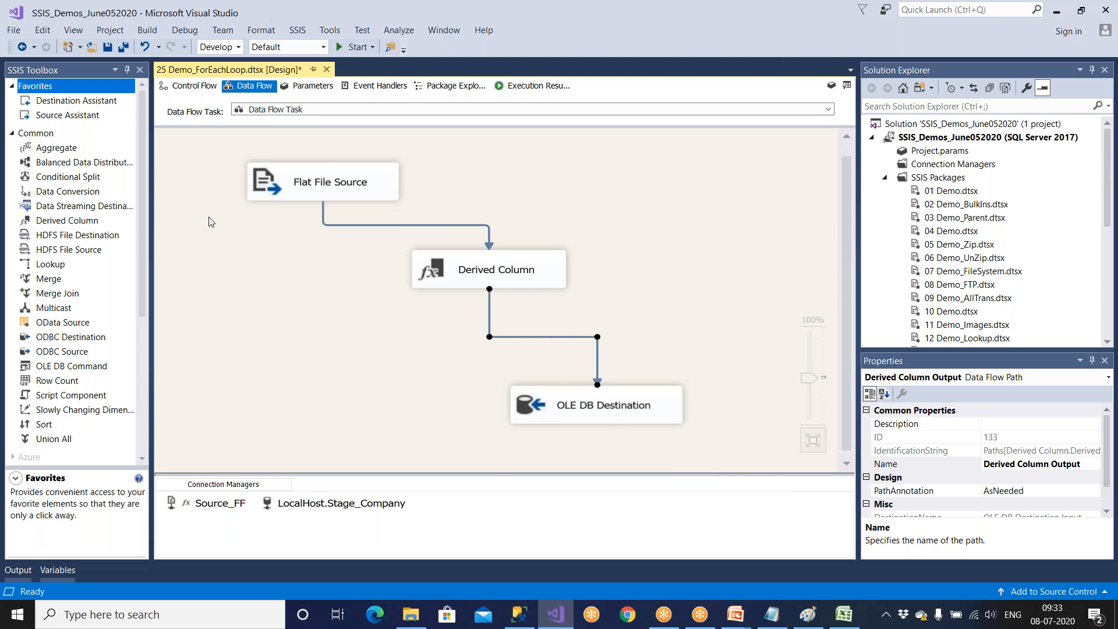
click(123, 46)
click(191, 90)
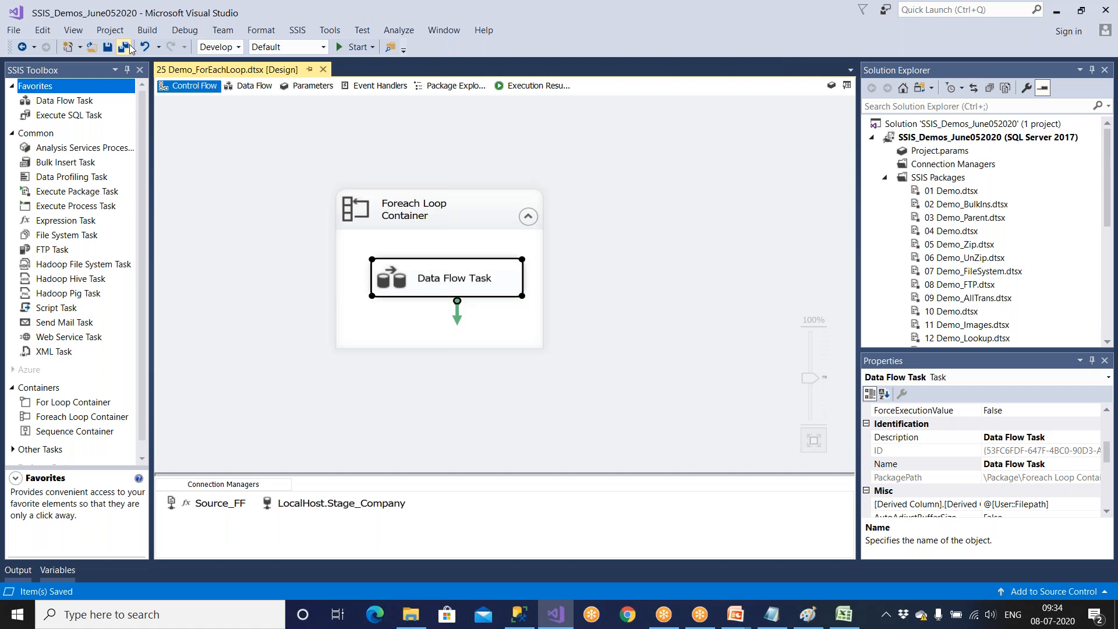
In File Explorer, go up to the D:\Amazon folder and examine its Emp text files.
click(410, 614)
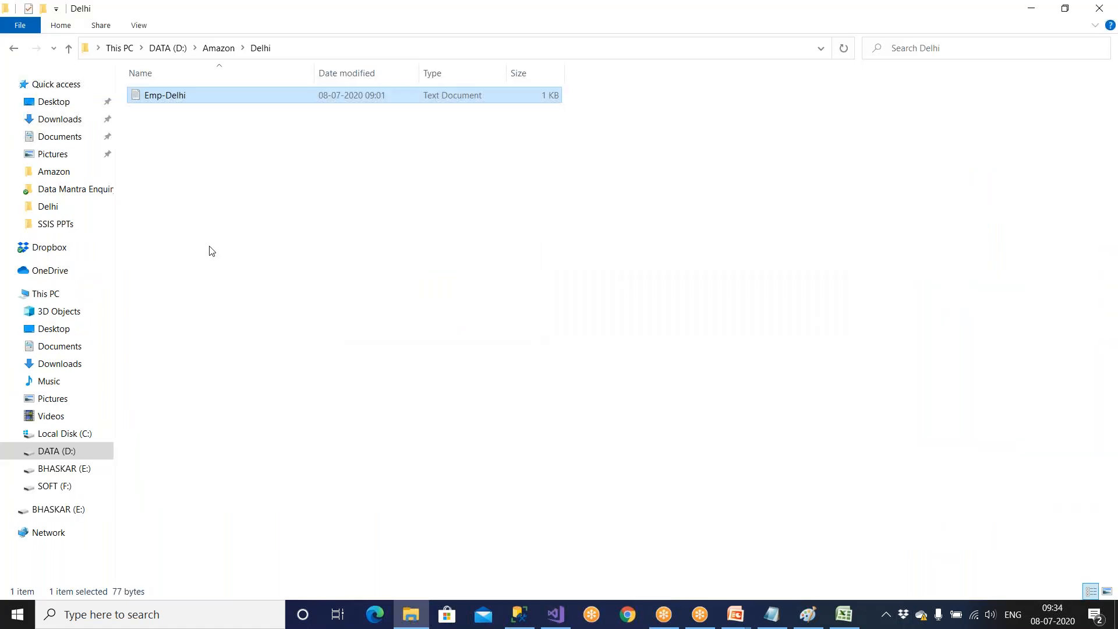
click(68, 50)
click(200, 291)
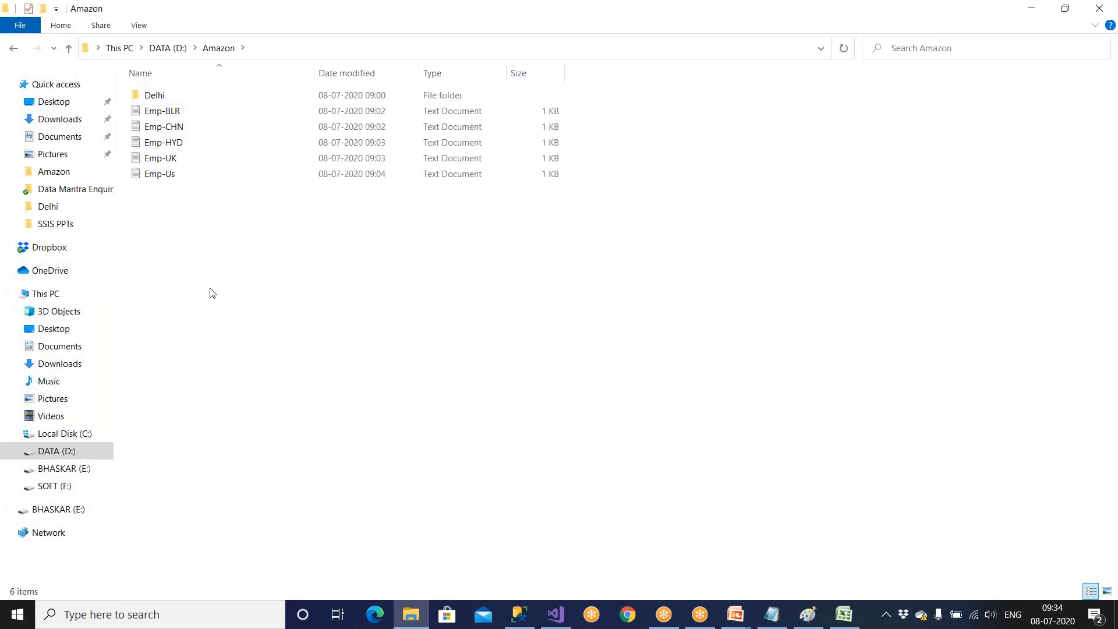
drag(224, 287, 163, 103)
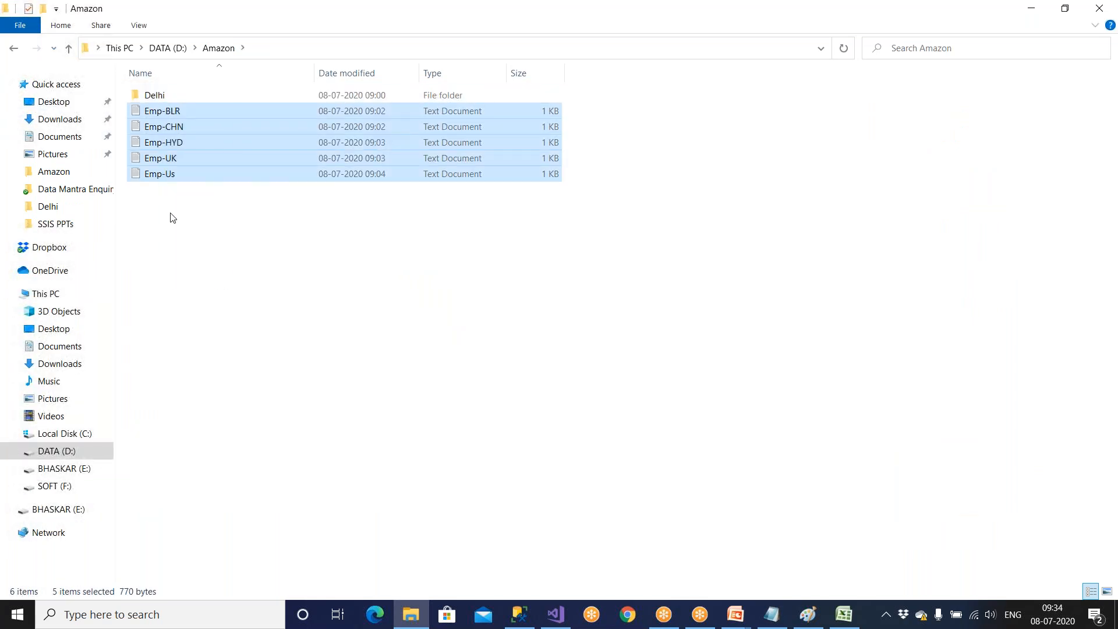
click(178, 157)
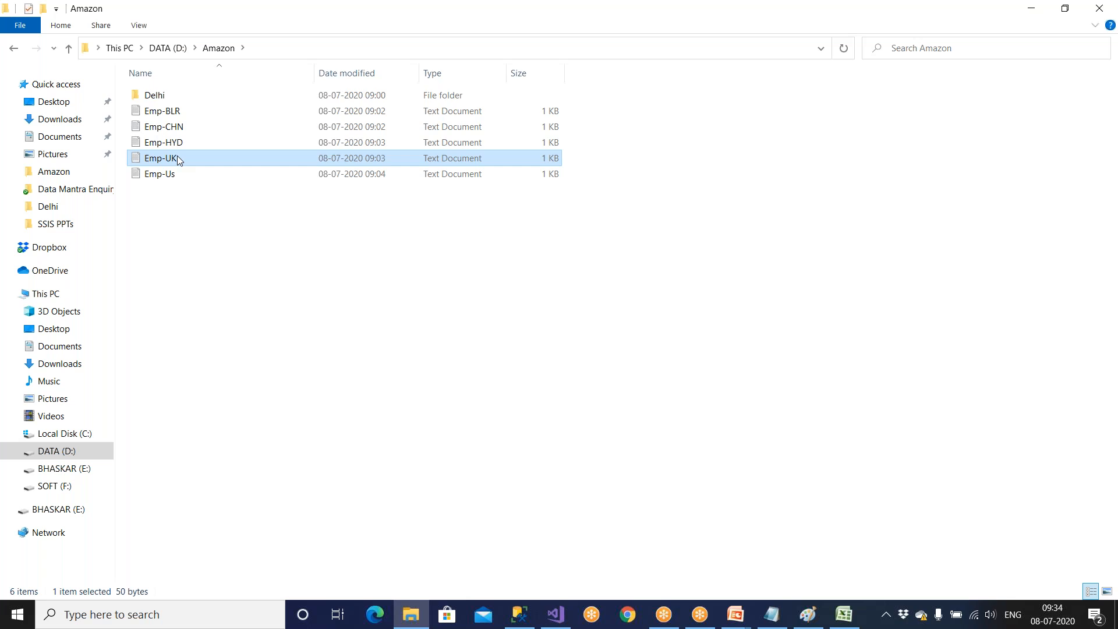
In SQL Server Management Studio, start a create table SourceFiles statement with empty parentheses below the commented alter table lines.
click(517, 619)
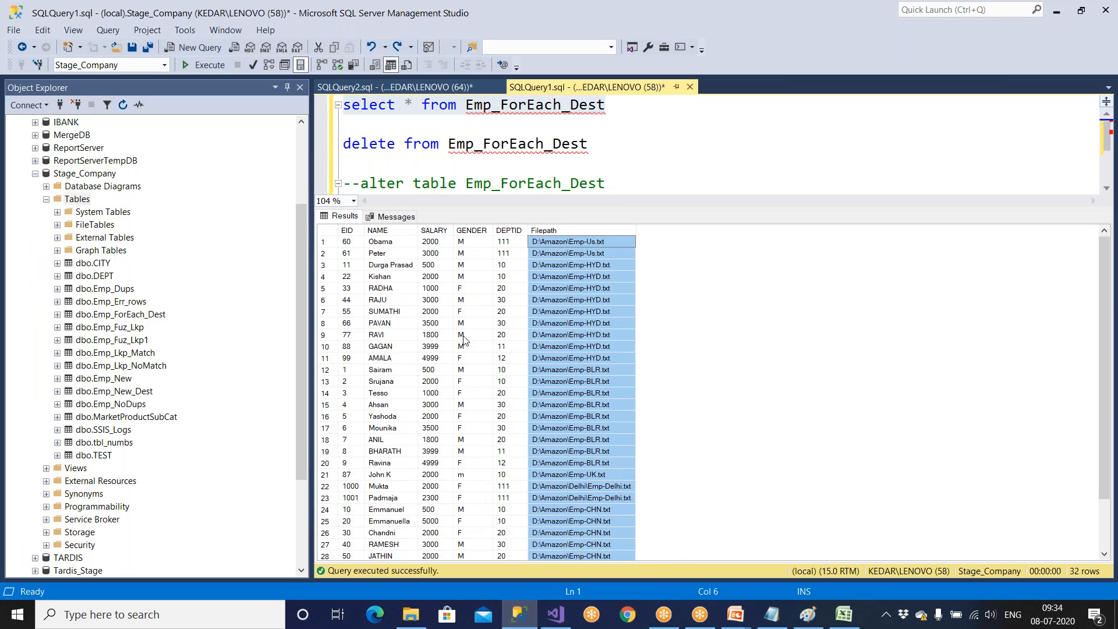
key(ctrl+r)
click(458, 203)
click(658, 211)
key(Return)
key(Return)
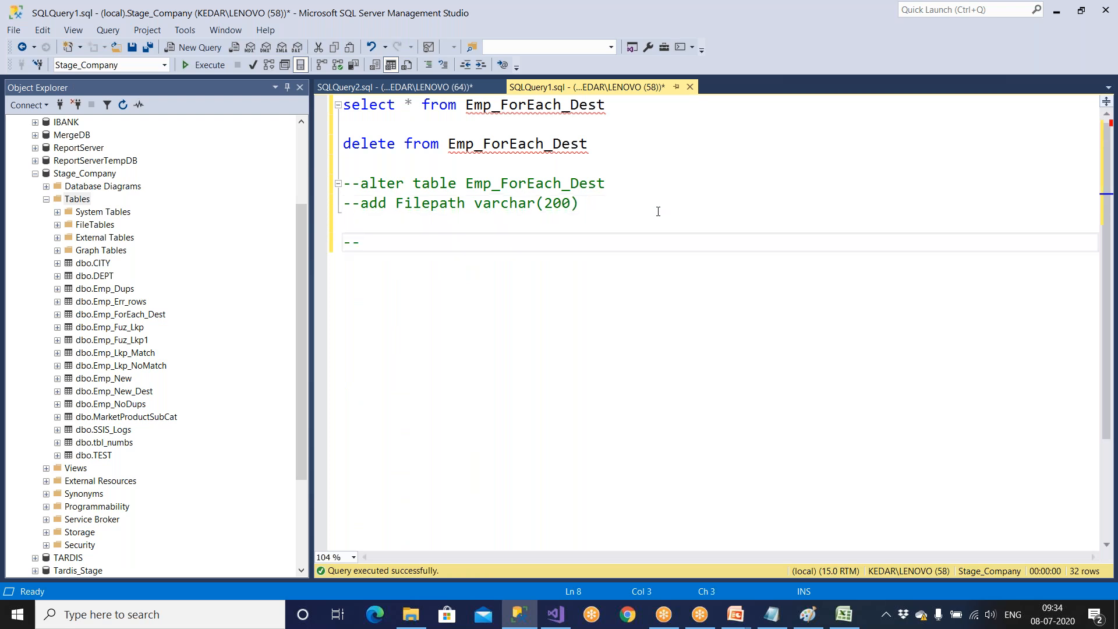
key(Return)
text(create table )
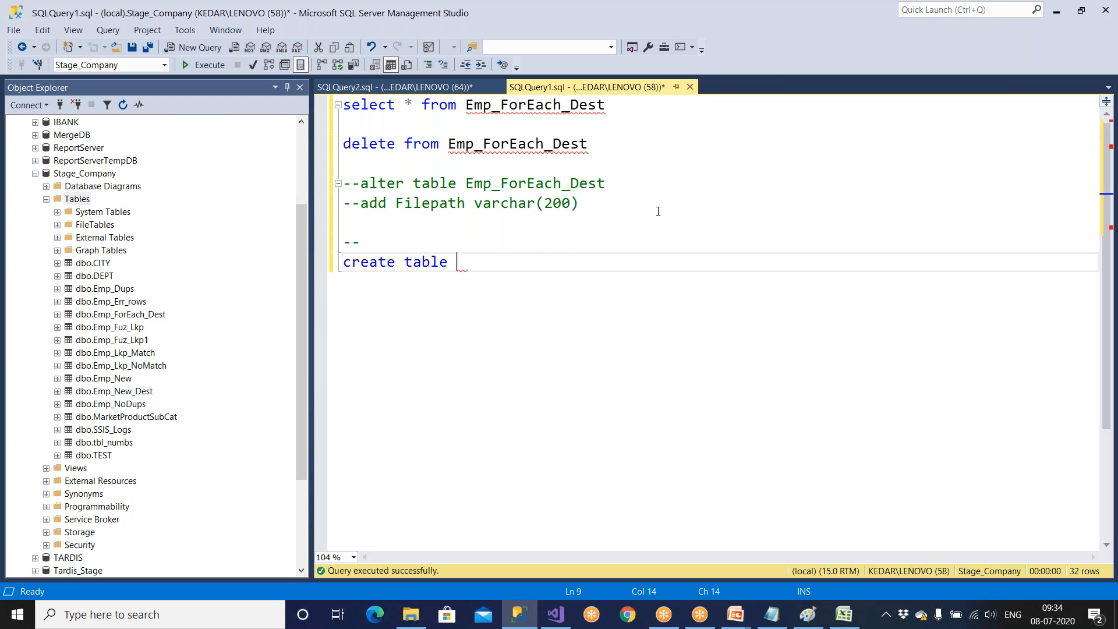
text(SourceFiles)
key(Return)
text(()
key(Return)
key(Return)
key(Return)
text())
Define an ID column of type int inside the SourceFiles table definition.
key(Up)
key(Up)
key(Tab)
text(ID)
key(Tab)
text(int,)
key(Return)
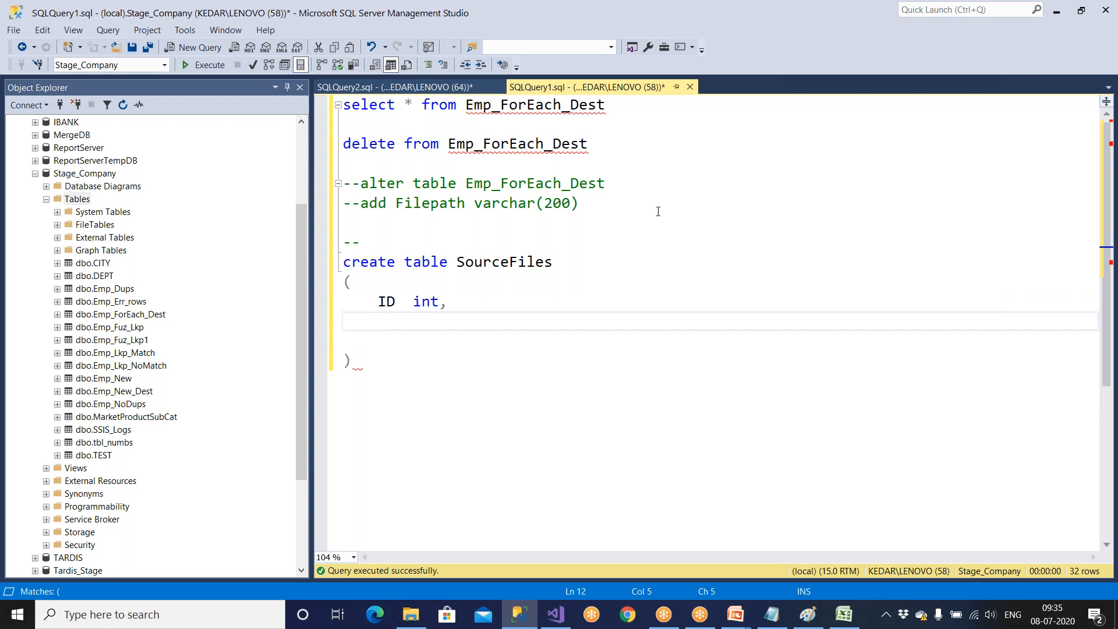
Add a FileName column of type varchar(100) and align the ID column's data type with it.
text(FileNAme)
key(BackSpace)
key(BackSpace)
key(BackSpace)
text(ame)
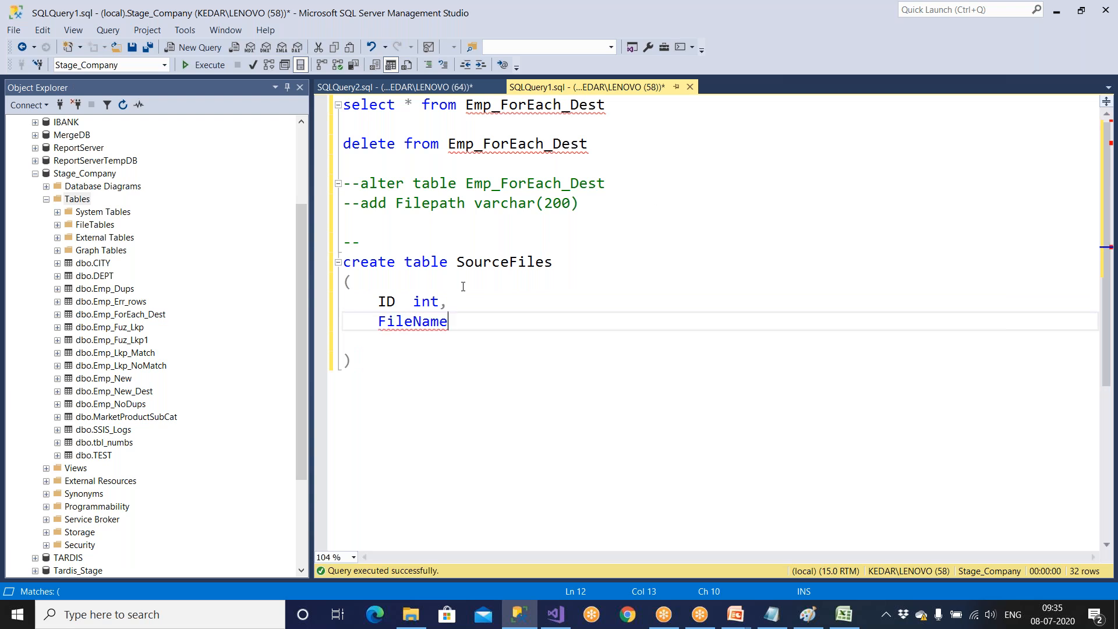
click(407, 301)
key(Tab)
key(Tab)
click(467, 325)
text(varcar)
key(BackSpace)
key(BackSpace)
text(har(100))
Execute only the create table SourceFiles statement and hide the results pane.
drag(445, 370, 344, 262)
key(F5)
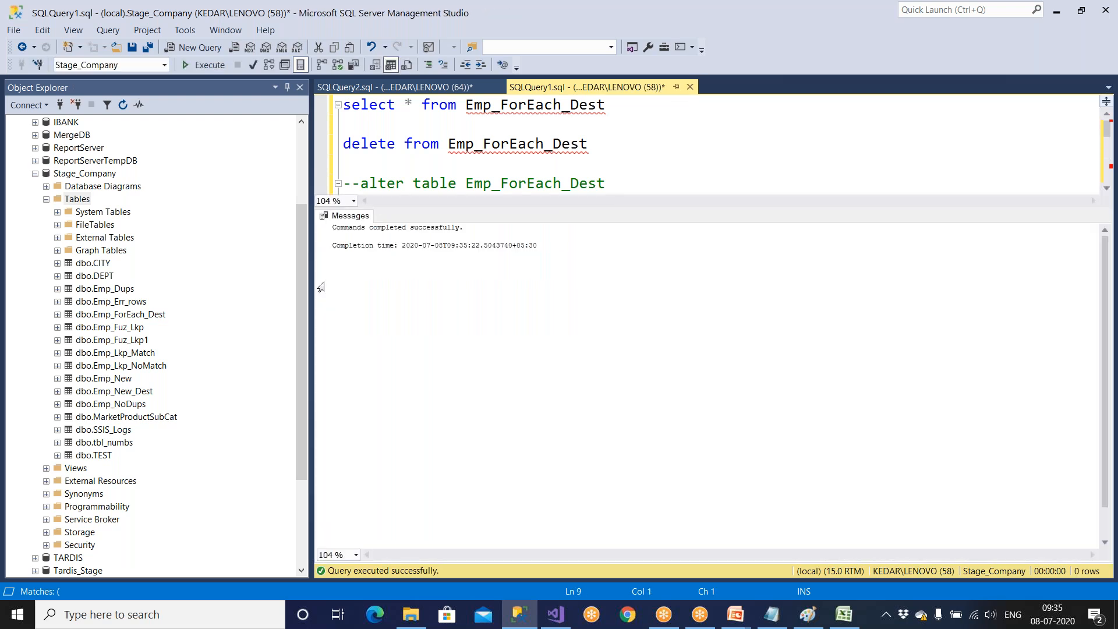
key(ctrl+r)
Below the table definition, write insert into SourceFiles values (1, '') with the file path left empty.
click(379, 366)
key(Return)
key(Return)
text(insert into)
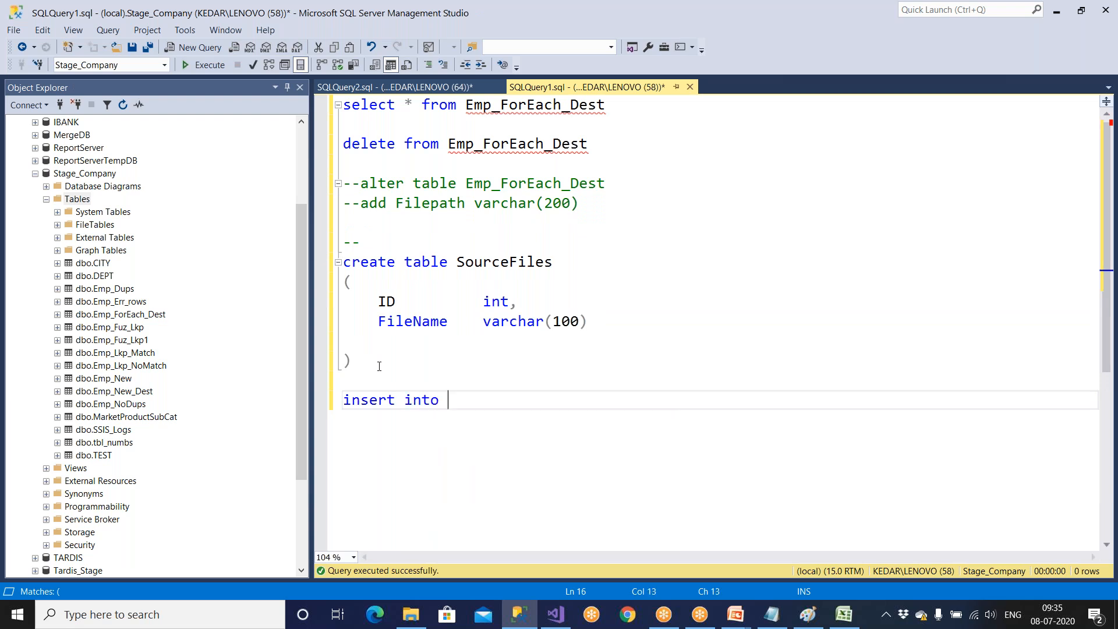
double_click(504, 262)
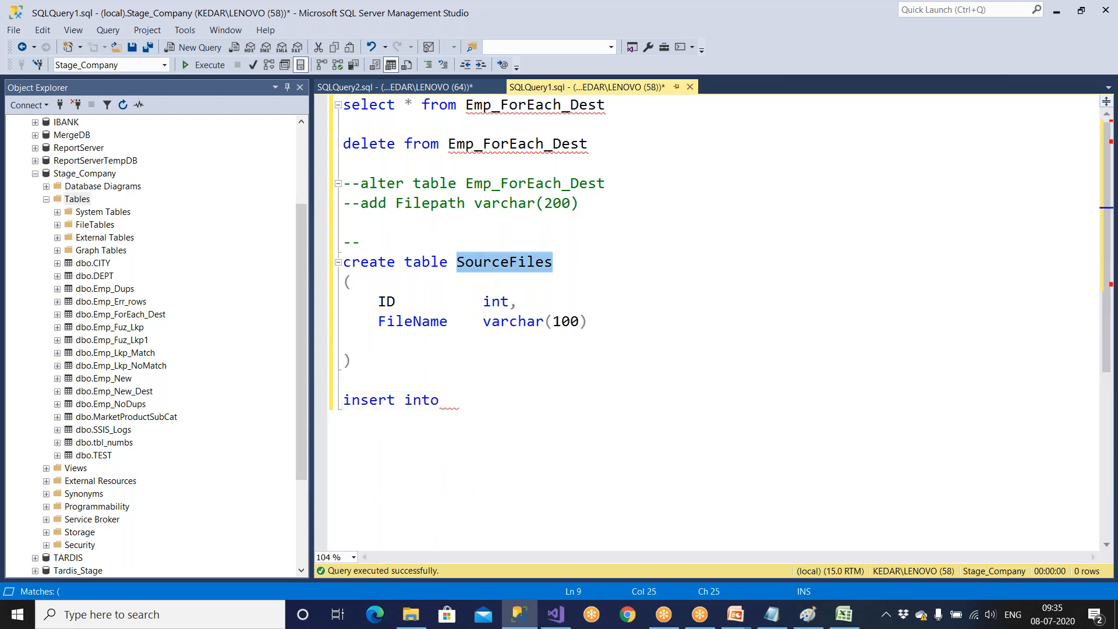
key(ctrl+c)
click(474, 400)
key(ctrl+v)
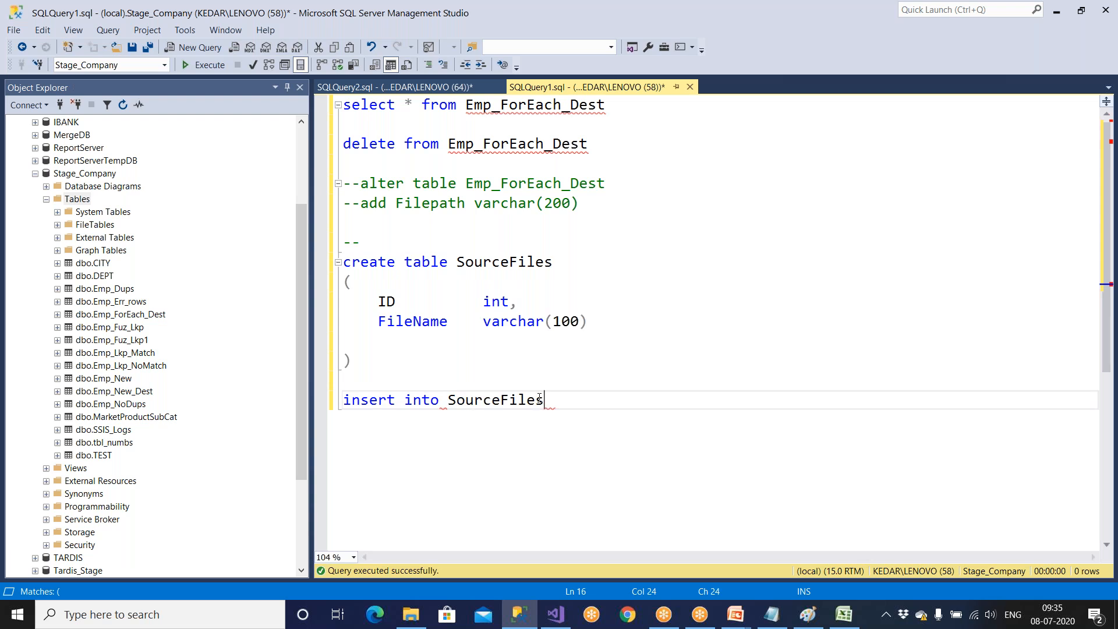
text(values (1, ''))
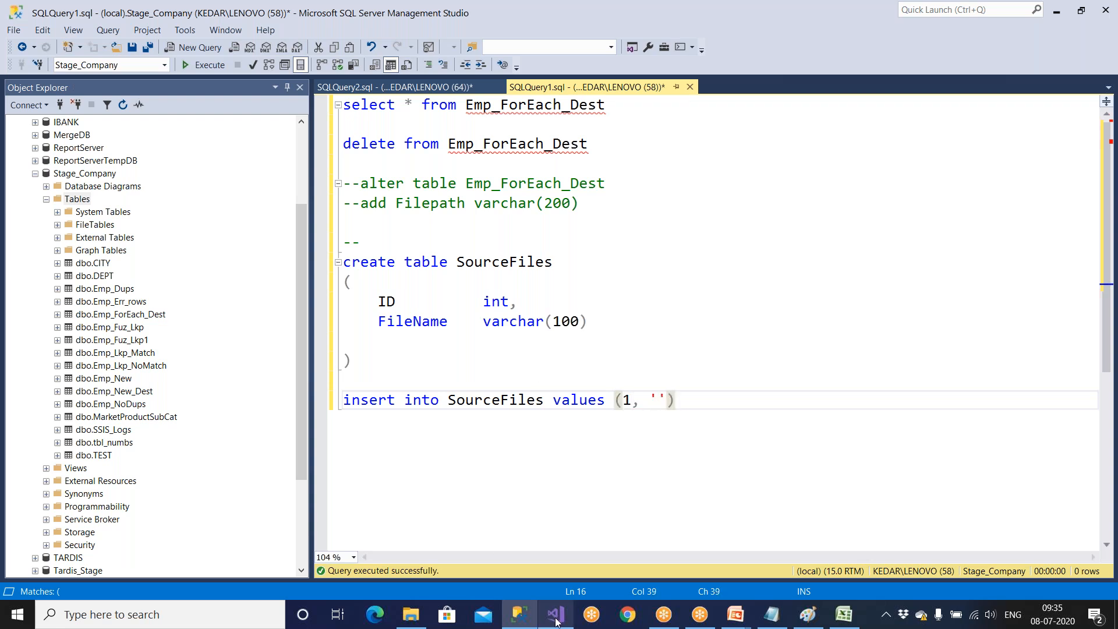
Rerun the select on Emp_ForEach_Dest and copy the Filepath D:\Amazon\Emp-HYD.txt into the empty quotes of the insert statement.
click(556, 614)
click(518, 614)
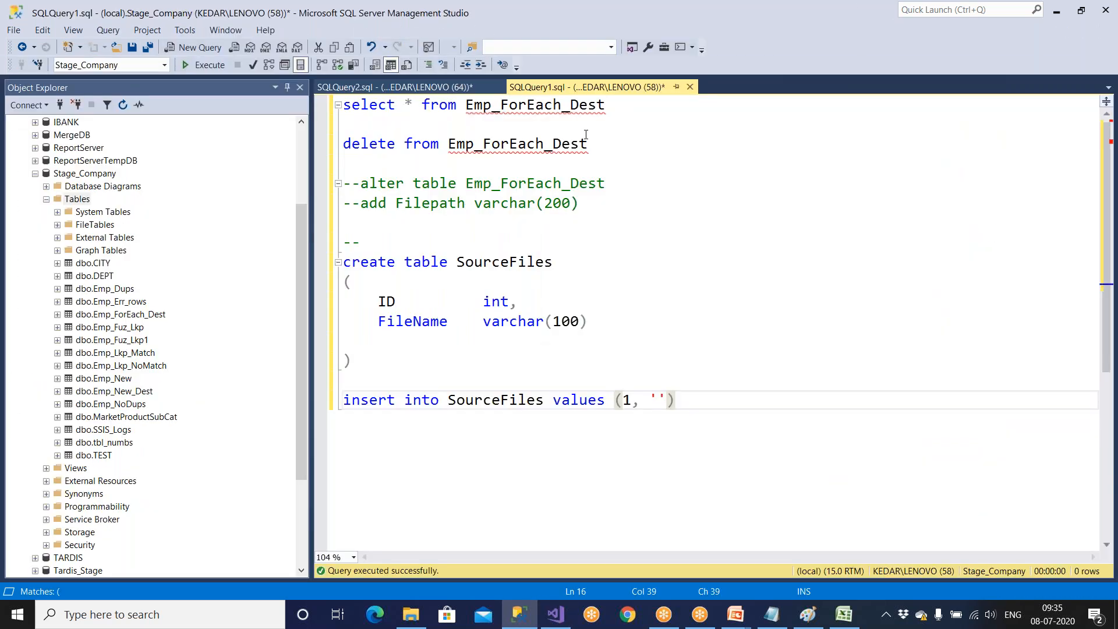
drag(614, 105, 343, 105)
key(F5)
click(658, 167)
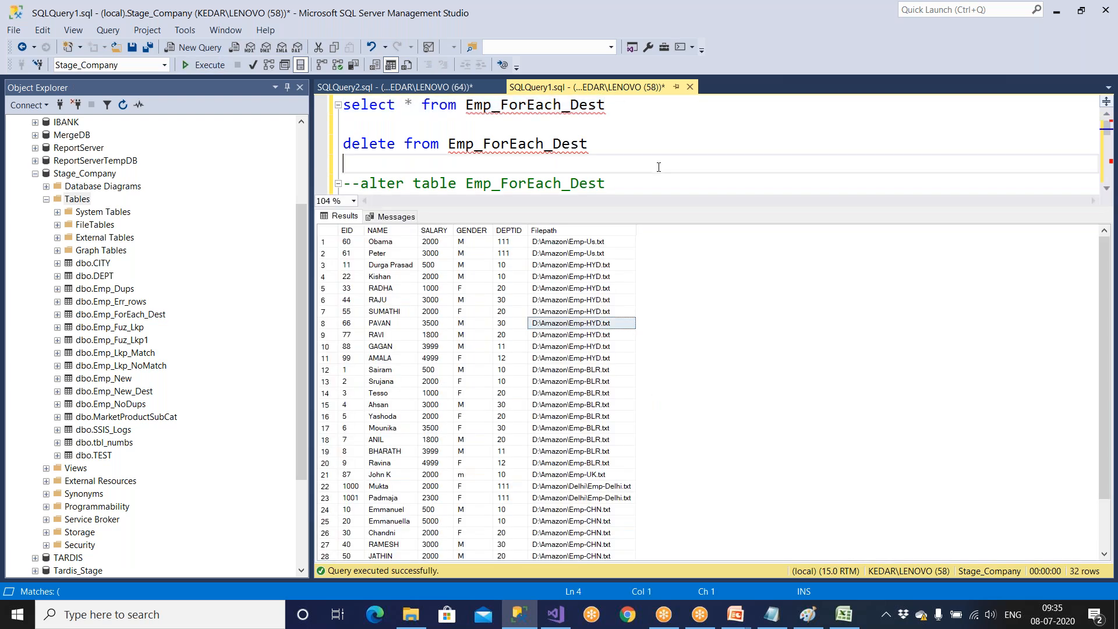
key(ctrl+r)
click(659, 398)
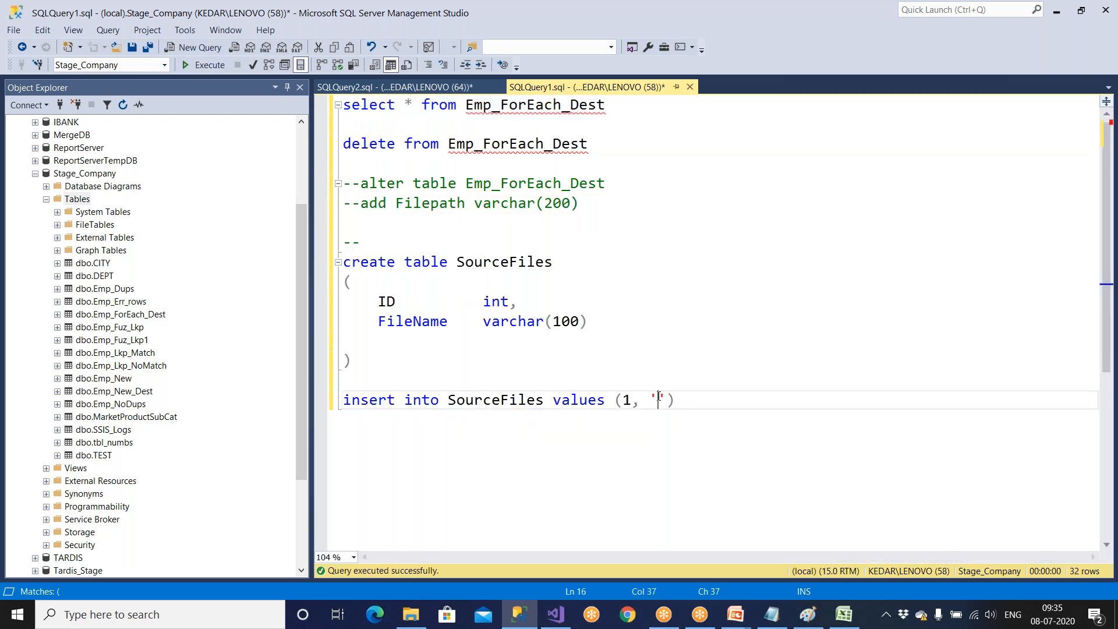
key(ctrl+v)
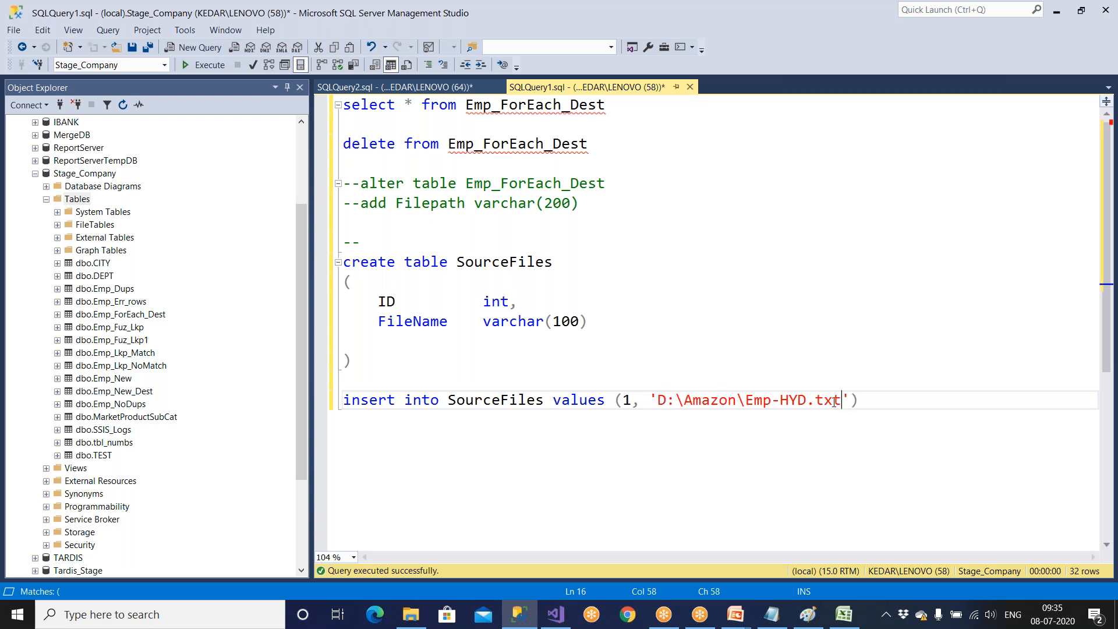
Execute only the insert into SourceFiles statement and hide the results pane.
drag(859, 399, 304, 399)
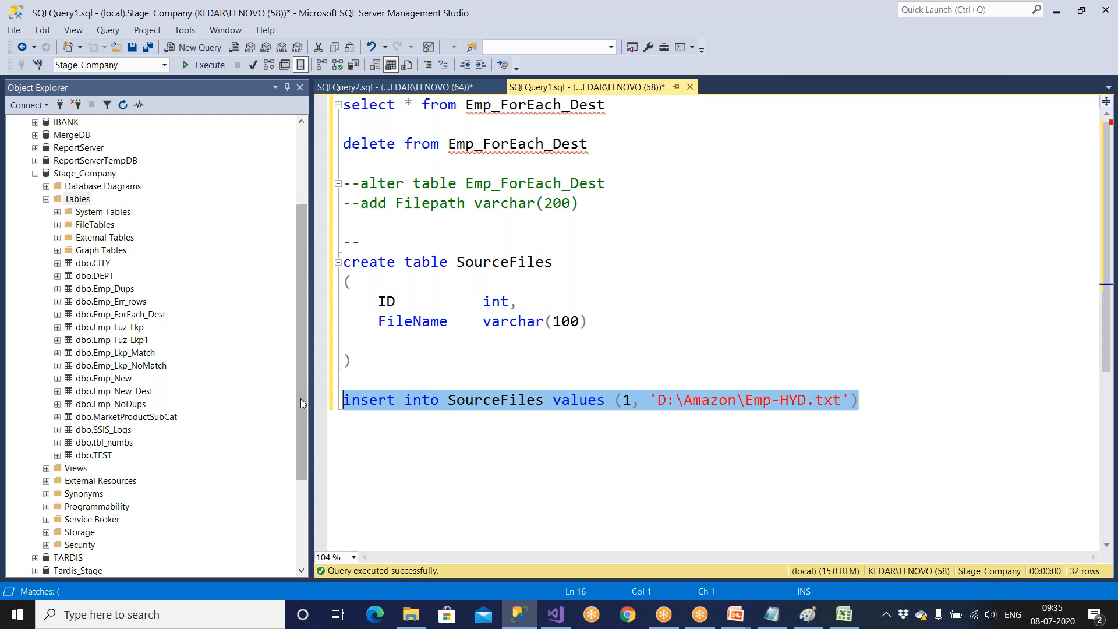
click(207, 68)
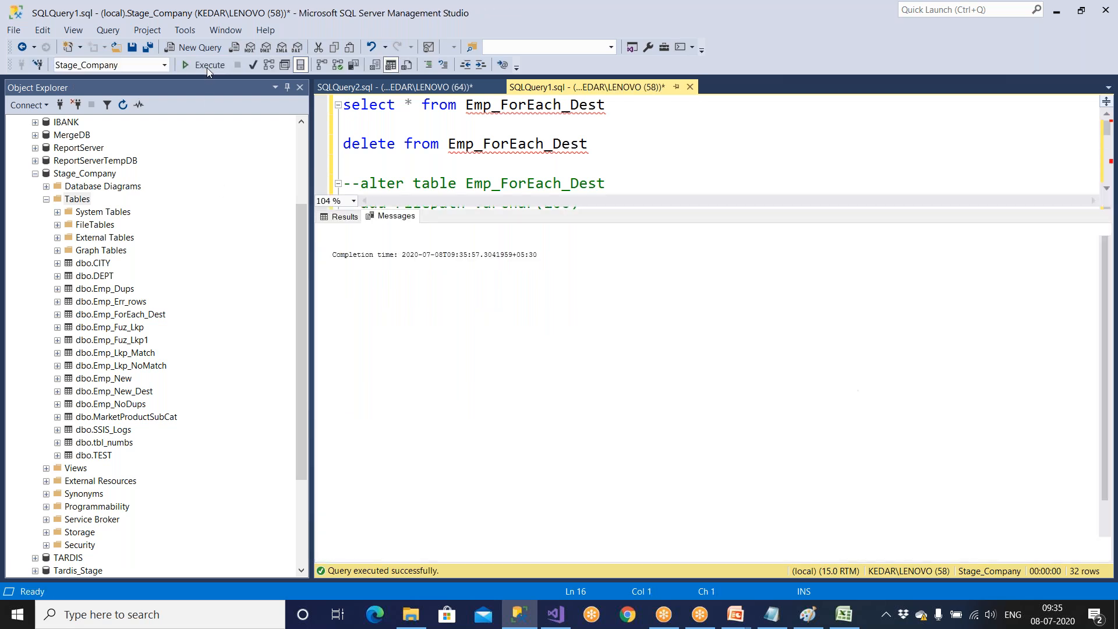
key(ctrl+r)
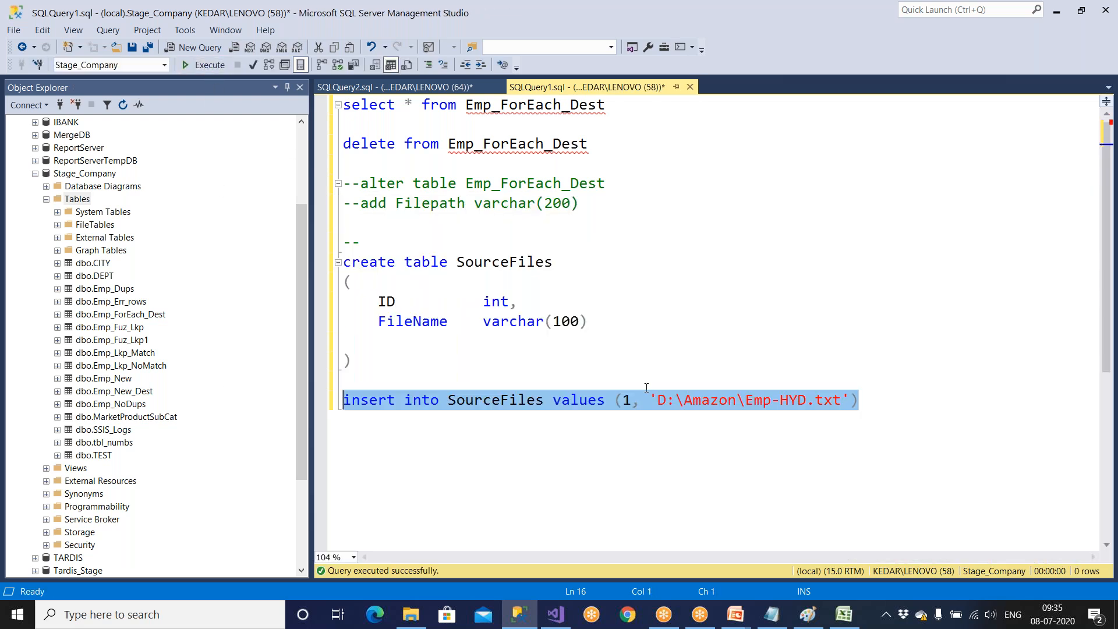
Compare the file path in the insert statement with the files in the D:\Amazon folder.
drag(658, 401, 848, 400)
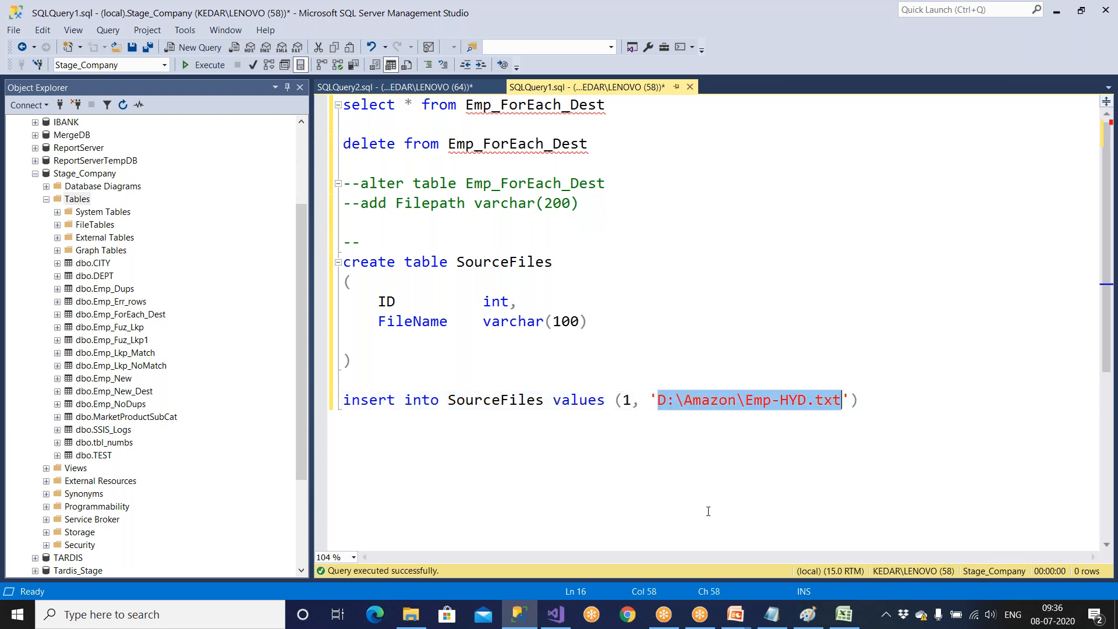
click(410, 615)
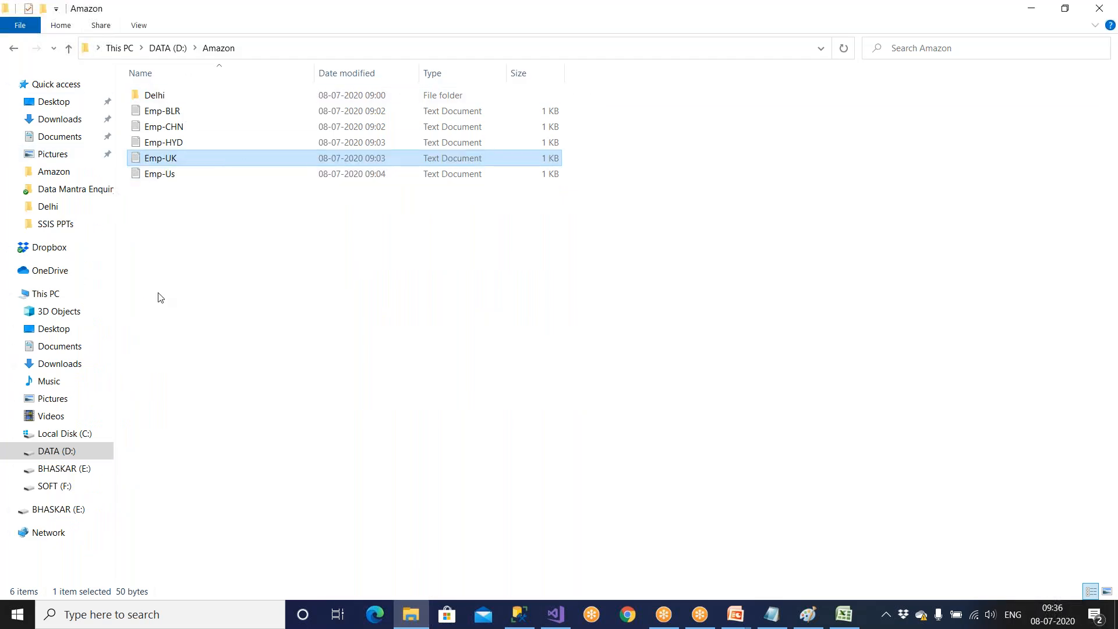
click(520, 615)
click(756, 402)
drag(867, 386, 864, 452)
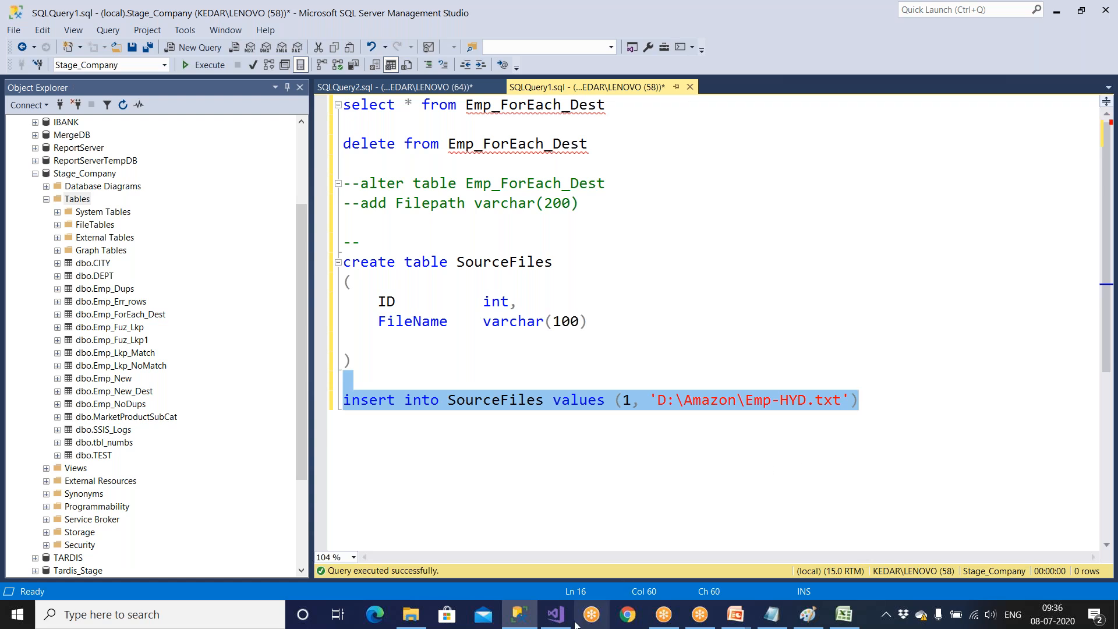
In Visual Studio, add an Execute SQL Task above the Foreach Loop Container and connect it to the container.
click(556, 615)
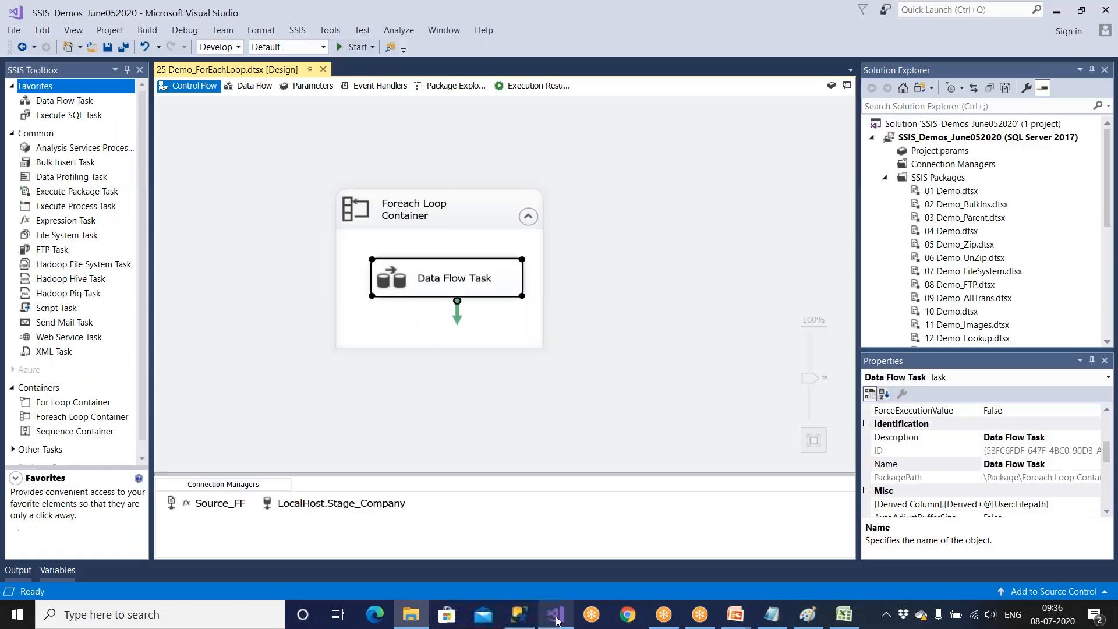
drag(84, 118, 510, 233)
click(551, 143)
click(554, 142)
drag(549, 169, 481, 287)
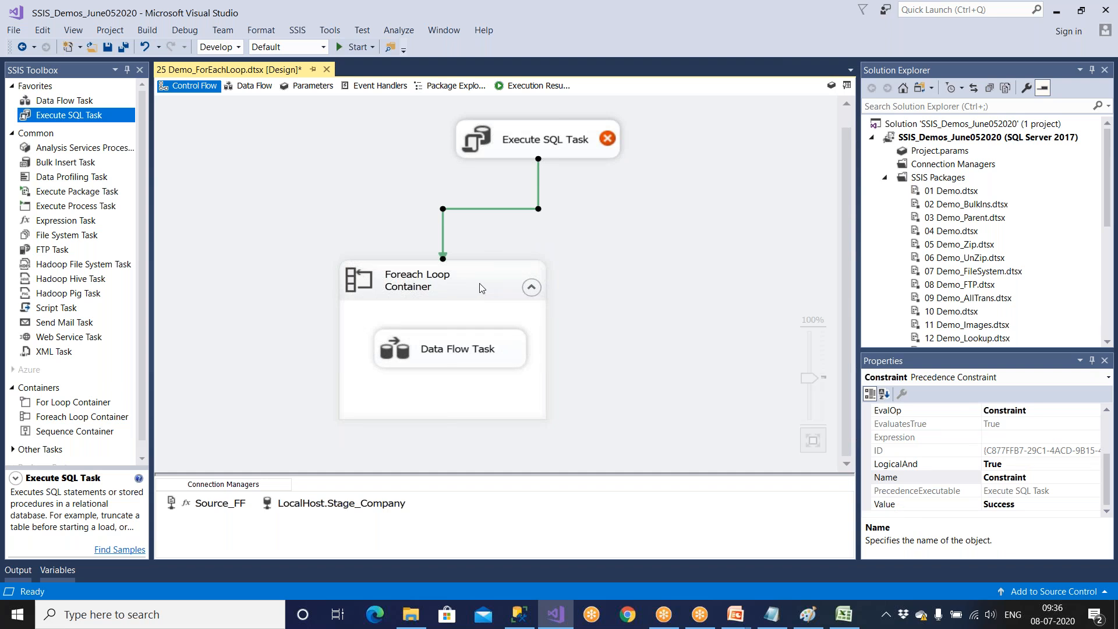
Delete the Execute SQL Task from the control flow and save the package.
click(600, 149)
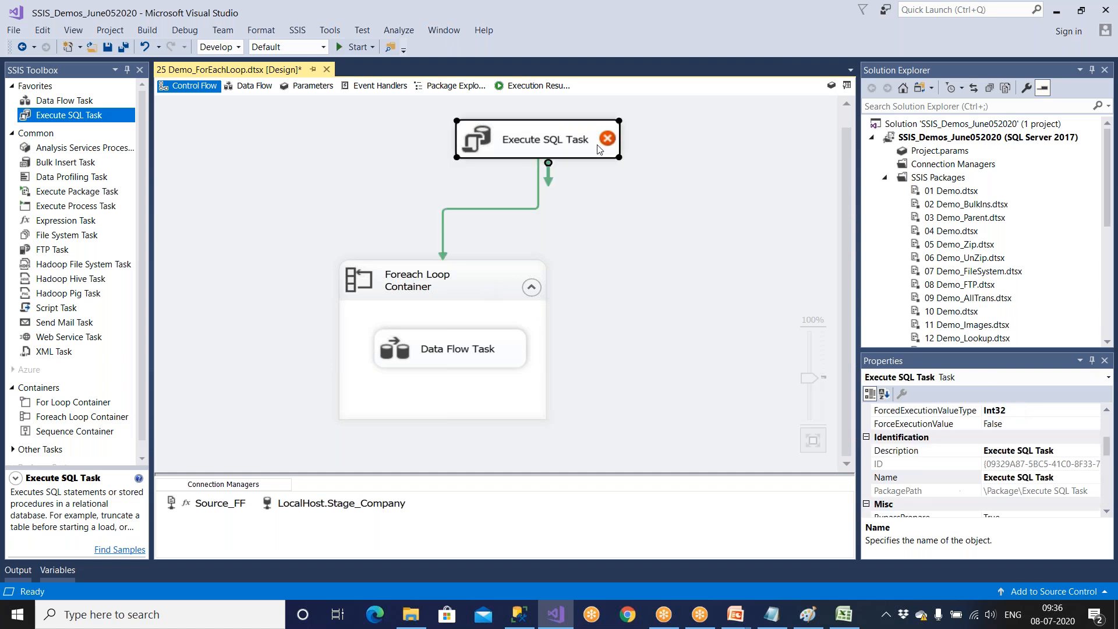
key(Delete)
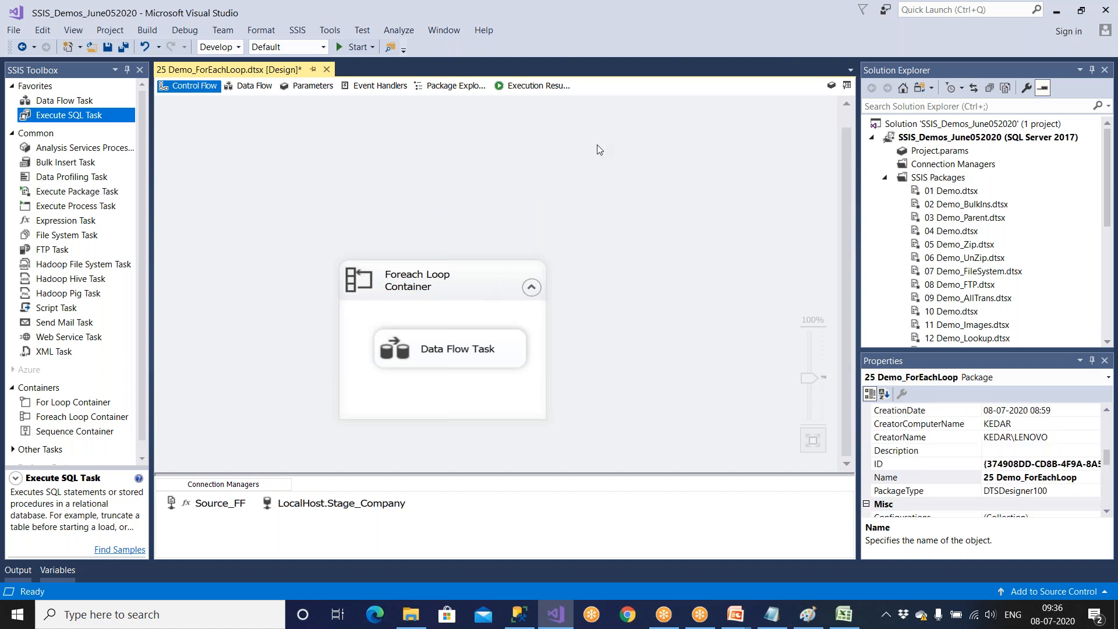
click(107, 46)
In SQL Server Management Studio, review the SourceFiles table definition and the ID and path values in its insert statement.
click(508, 588)
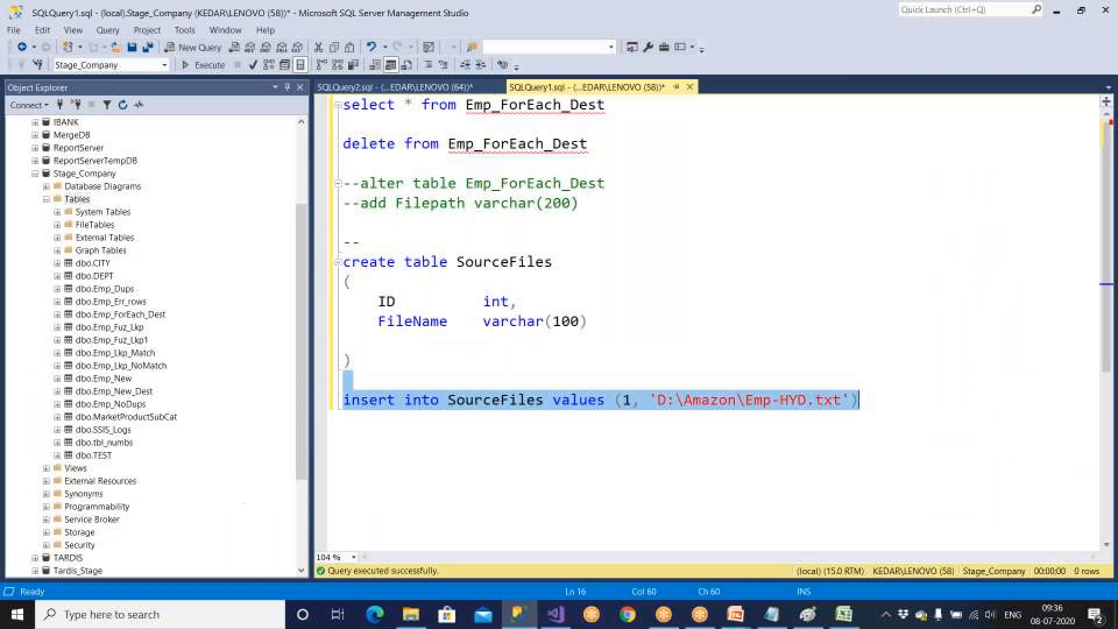
drag(356, 361, 332, 256)
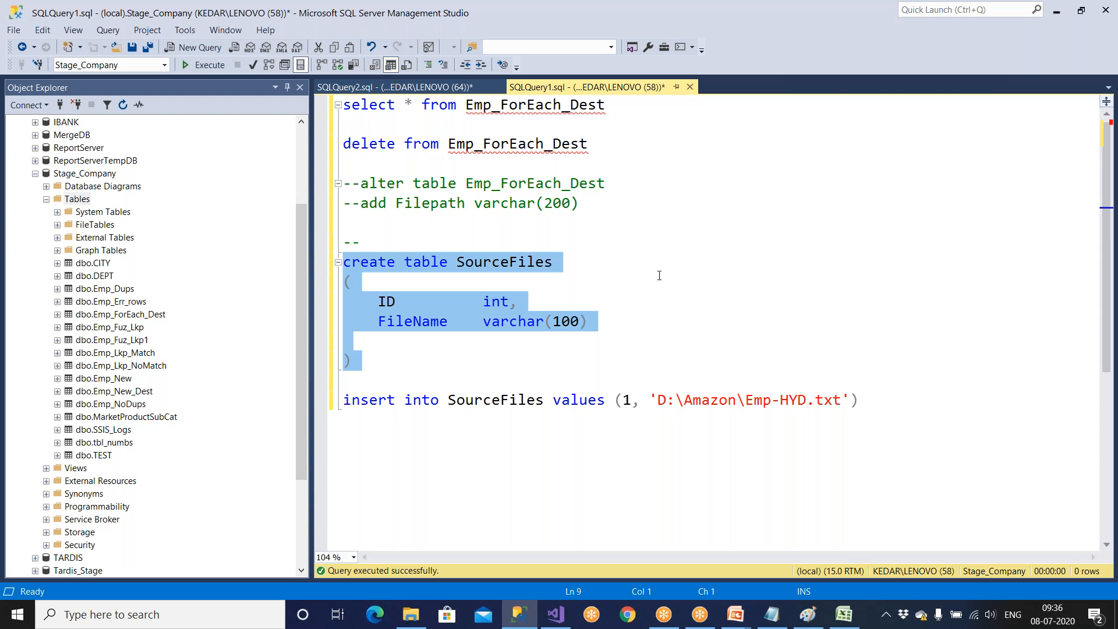
drag(510, 262, 578, 298)
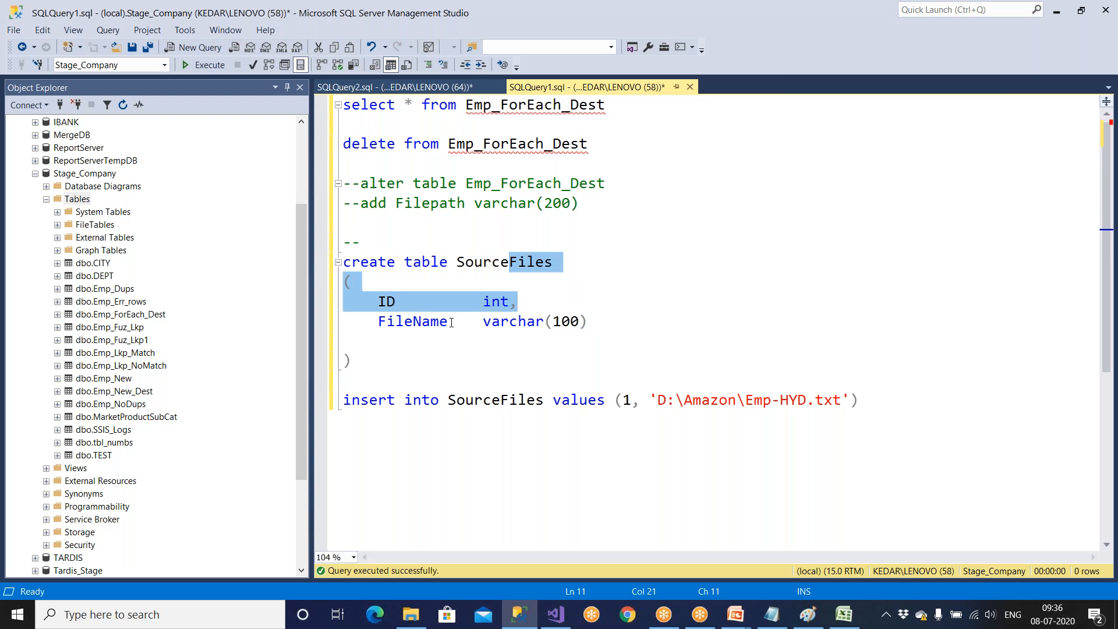
drag(451, 322, 581, 334)
drag(377, 301, 552, 307)
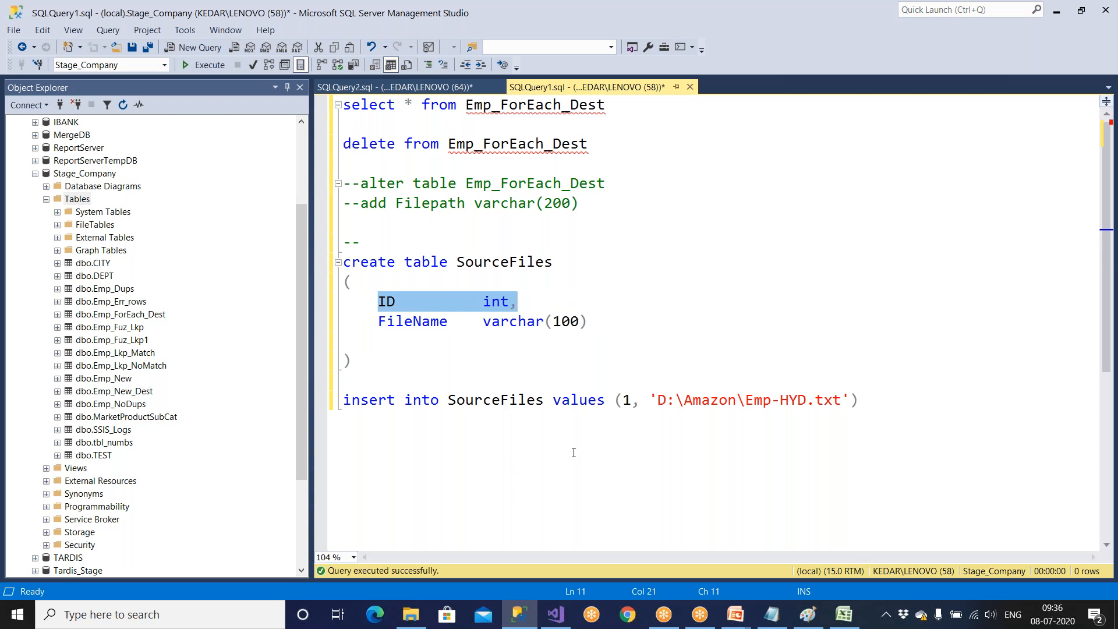
drag(620, 402, 631, 403)
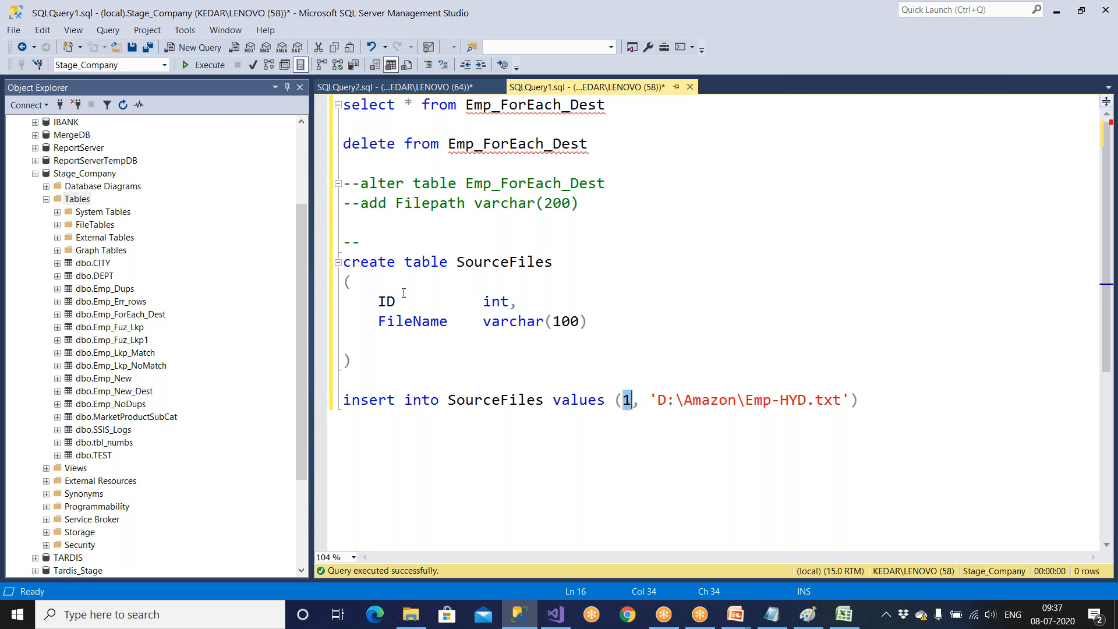
drag(378, 301, 417, 297)
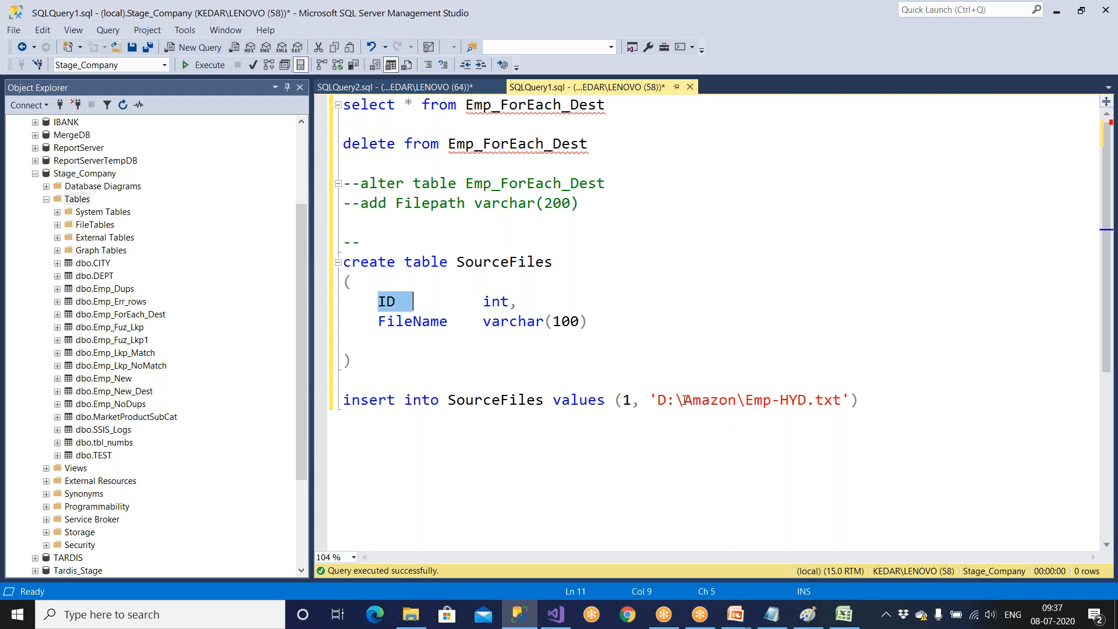
drag(656, 402, 771, 402)
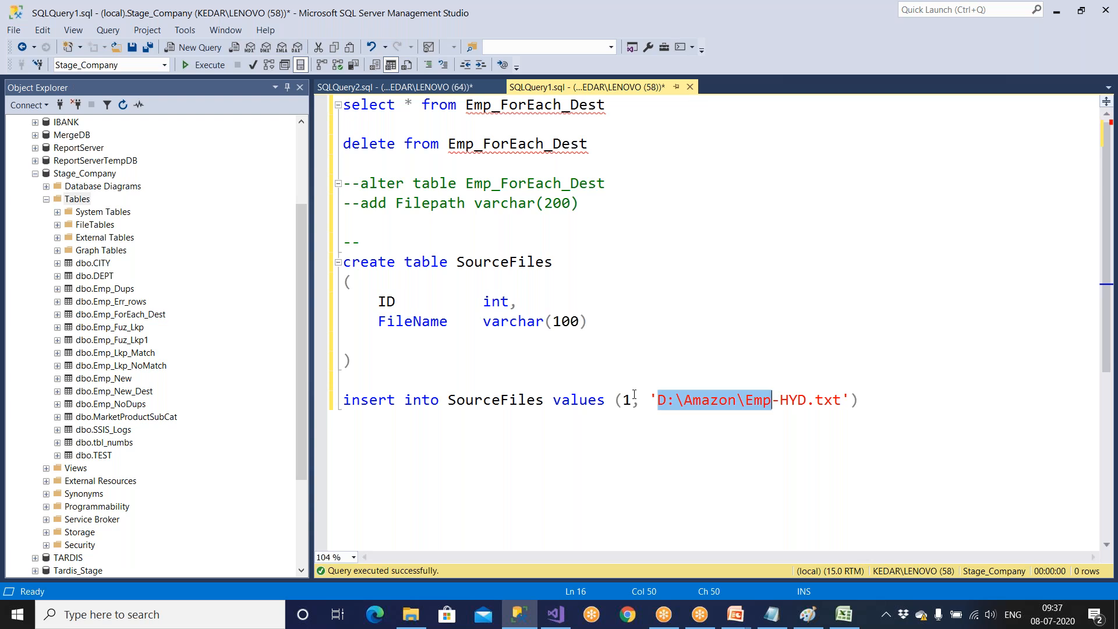
click(556, 616)
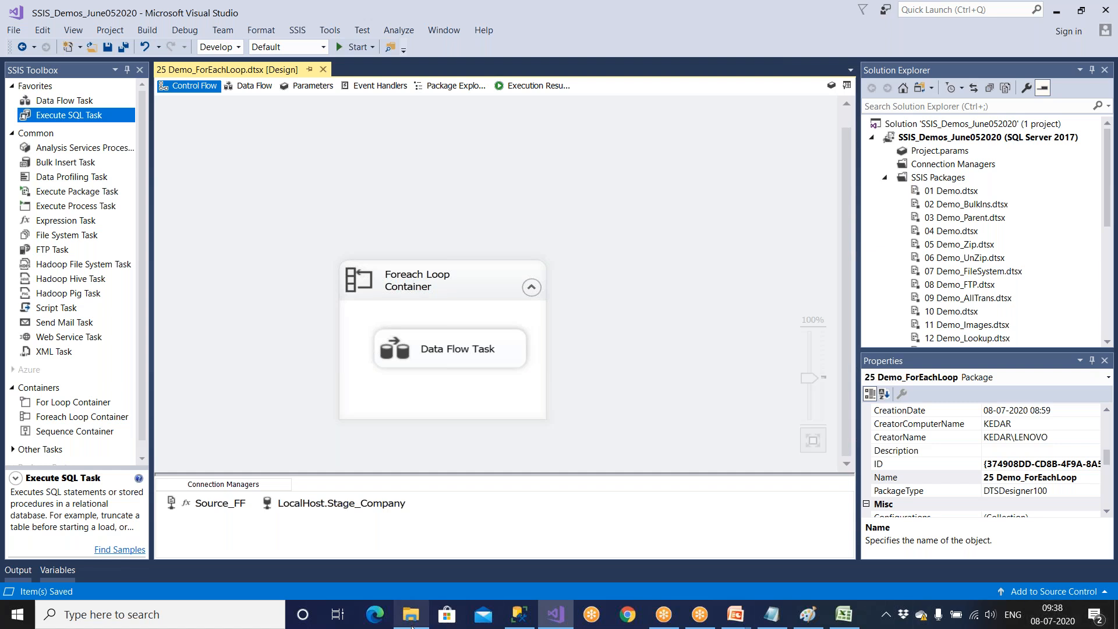
mouse_move(700, 615)
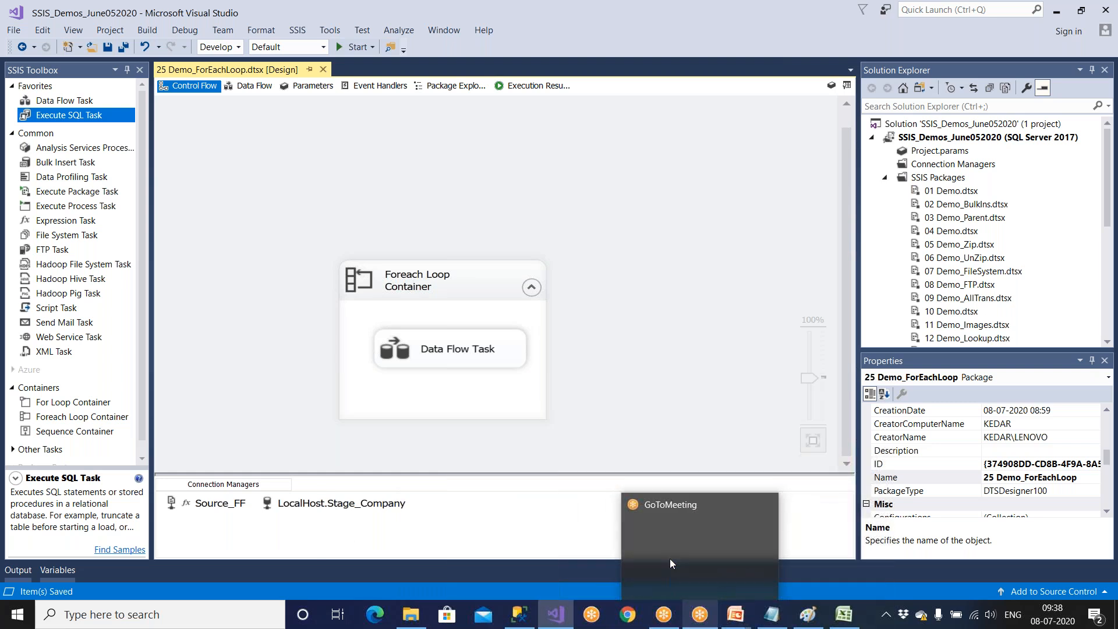
In SQL Server Management Studio, query the Emp_ForEach_Dest table and delete all of its rows.
click(519, 614)
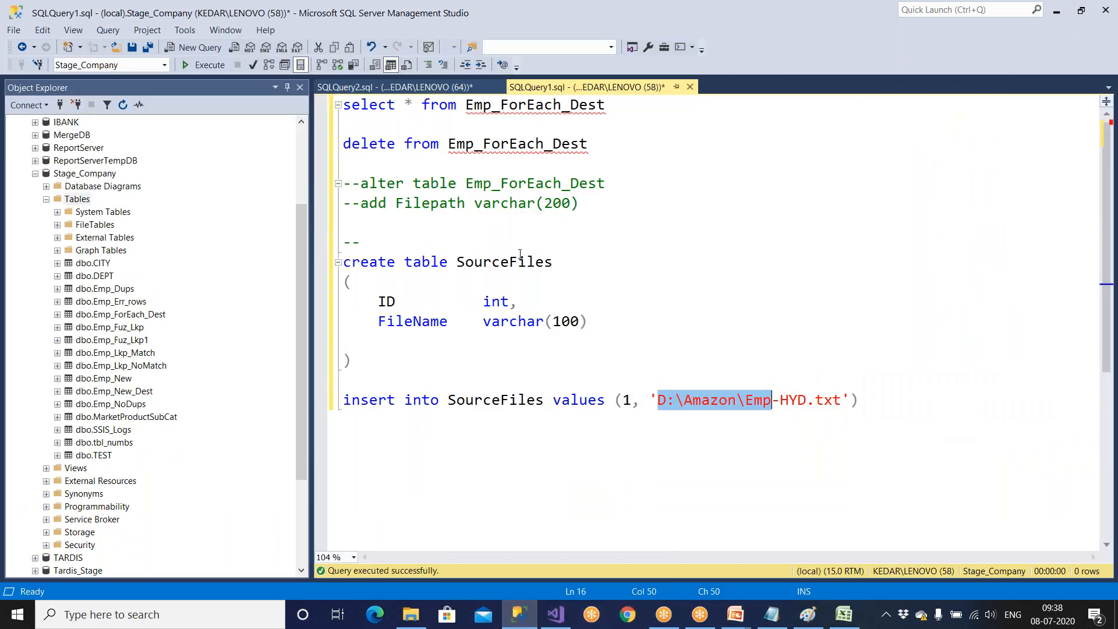
drag(615, 106, 284, 106)
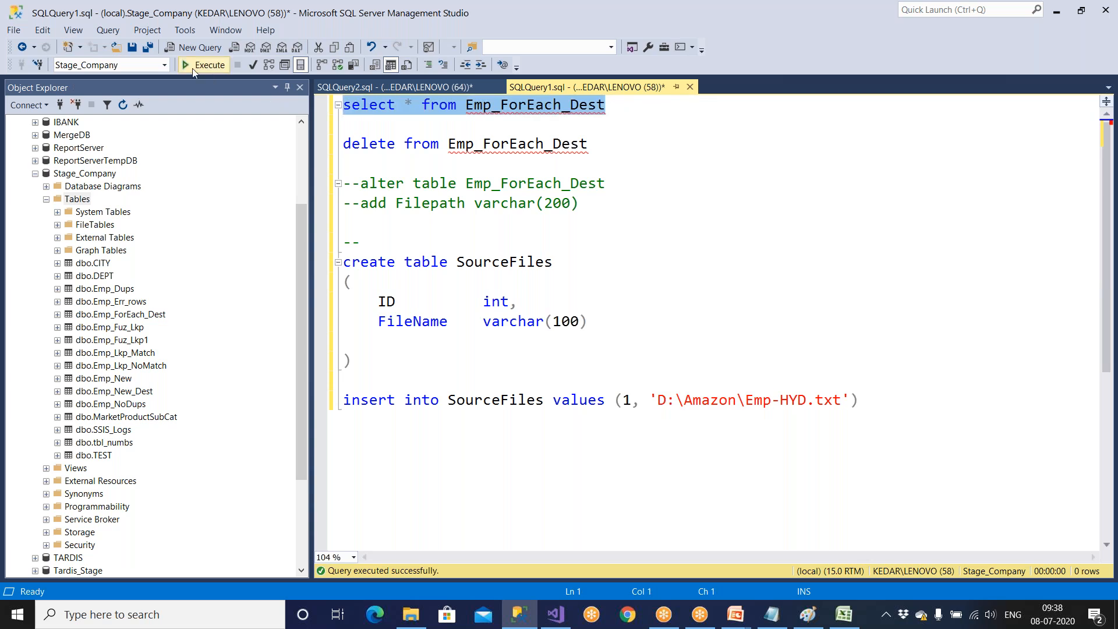
click(194, 68)
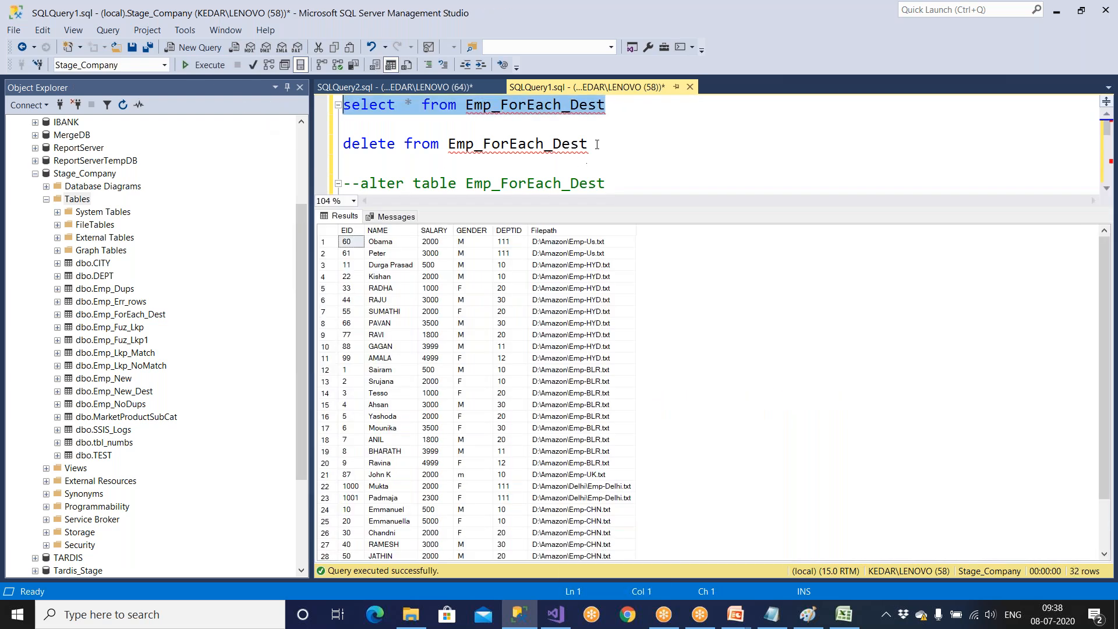
drag(596, 145, 341, 144)
click(198, 66)
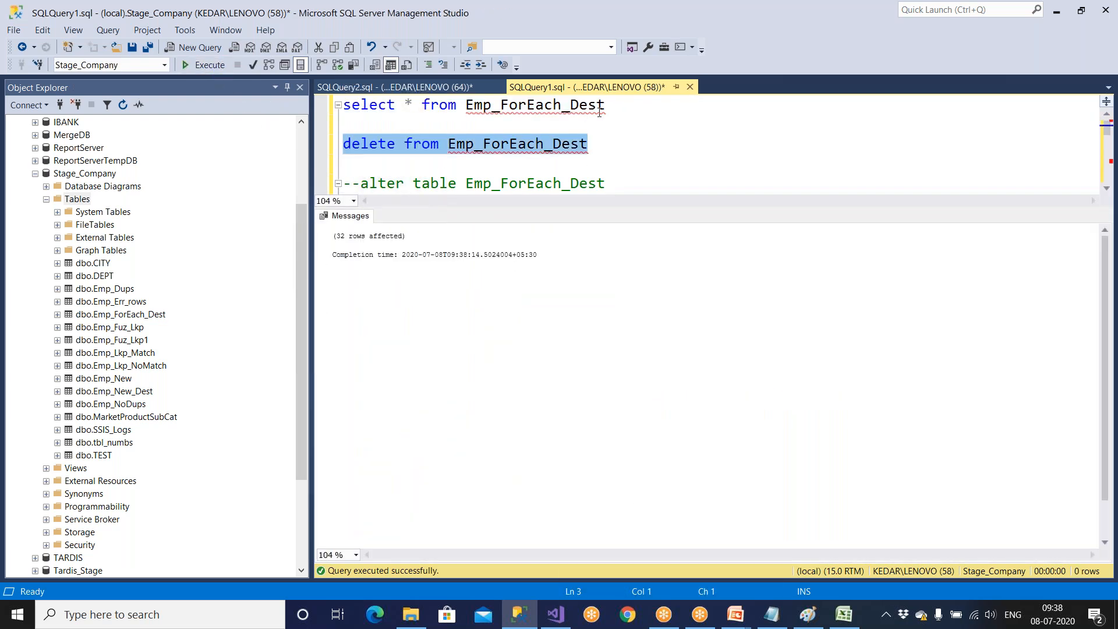
click(600, 134)
key(ctrl+r)
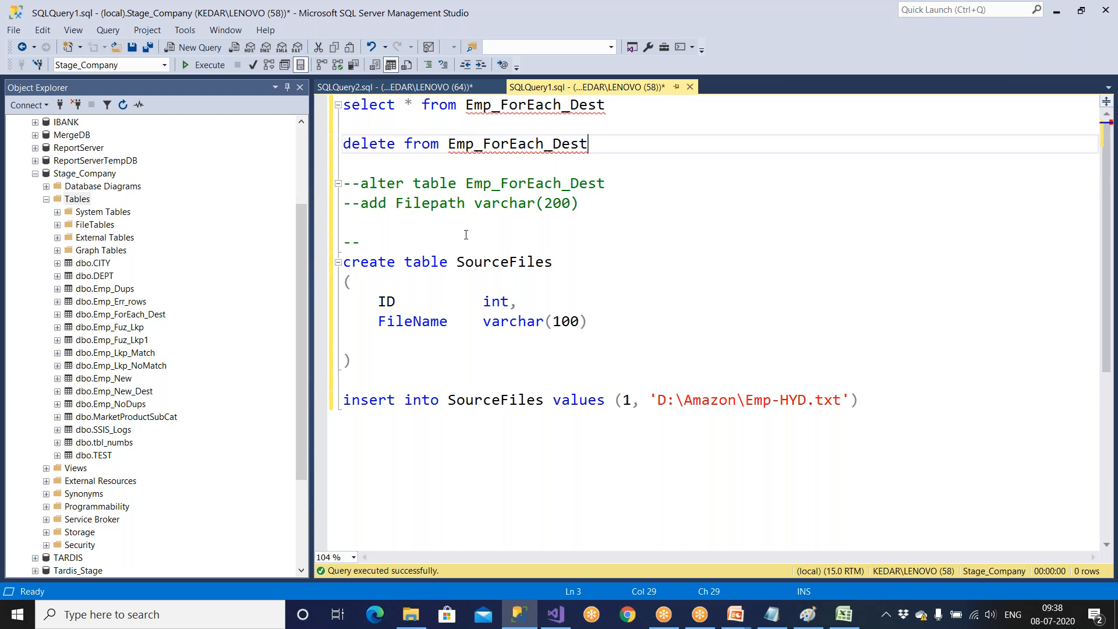
Edit the commented alter table statement for Emp_ForEach_Dest so it adds an Inst_date column of type datetime.
double_click(441, 211)
key(Delete)
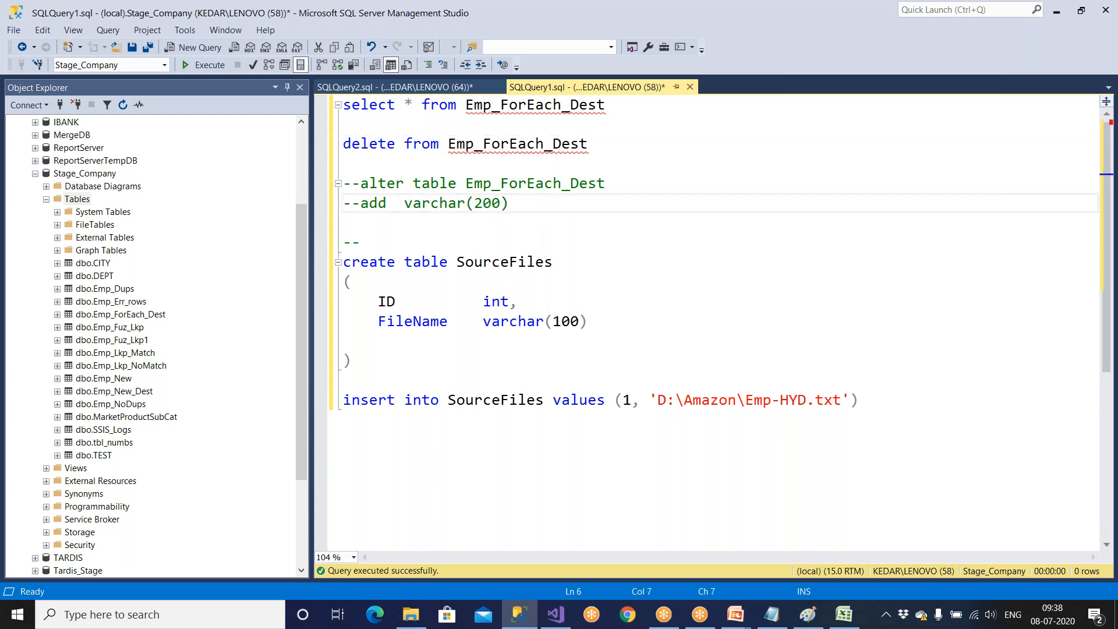
text(Ins)
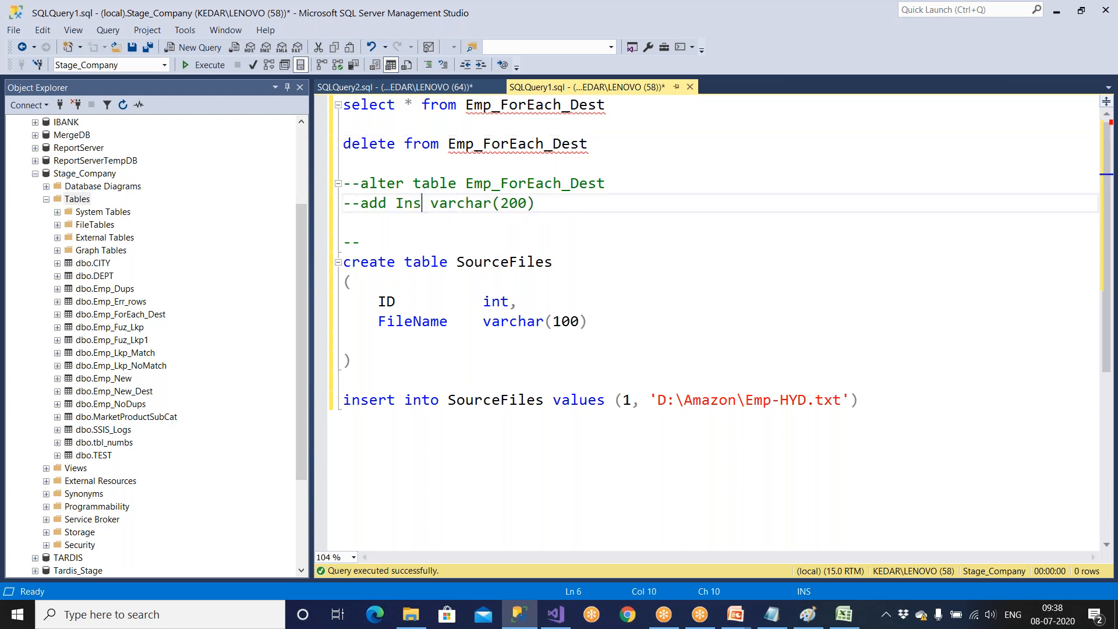
text(t_date)
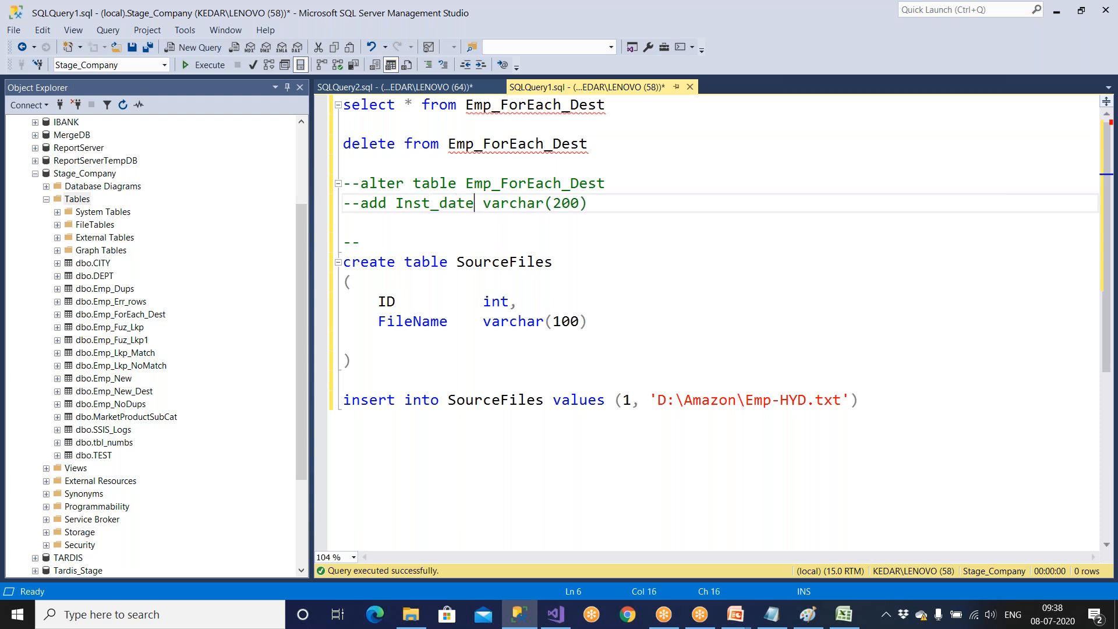
key(Left)
key(Left)
key(shift+Right)
key(shift+Right)
key(shift+Right)
key(shift+Right)
key(shift+Right)
key(shift+Right)
key(shift+Right)
key(shift+Right)
key(shift+Right)
key(shift+Right)
key(shift+Right)
key(shift+Right)
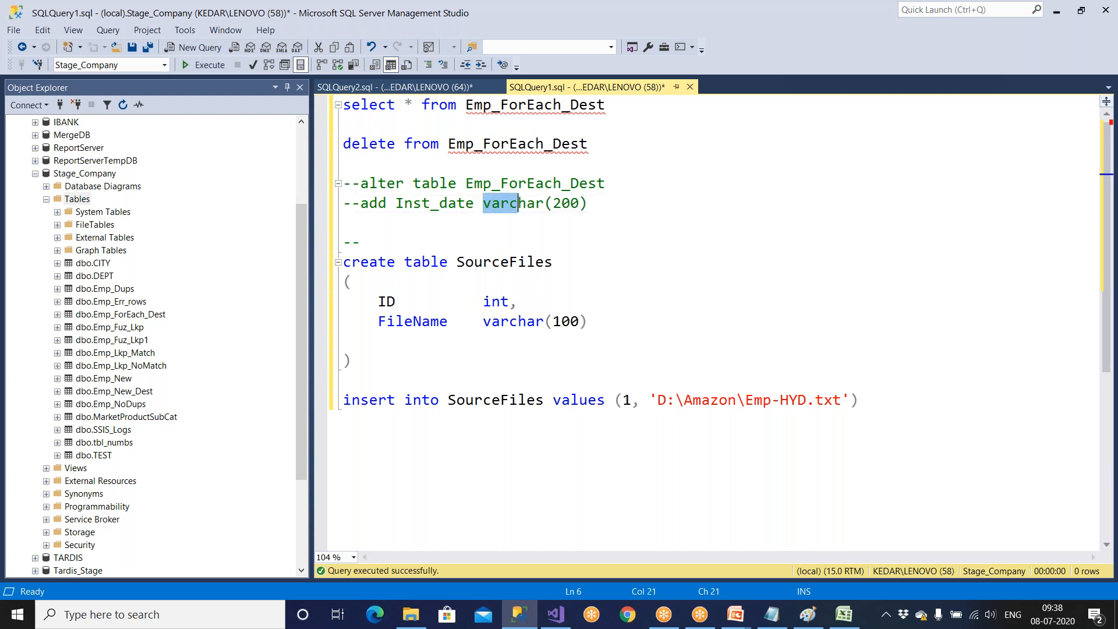
text(datetime)
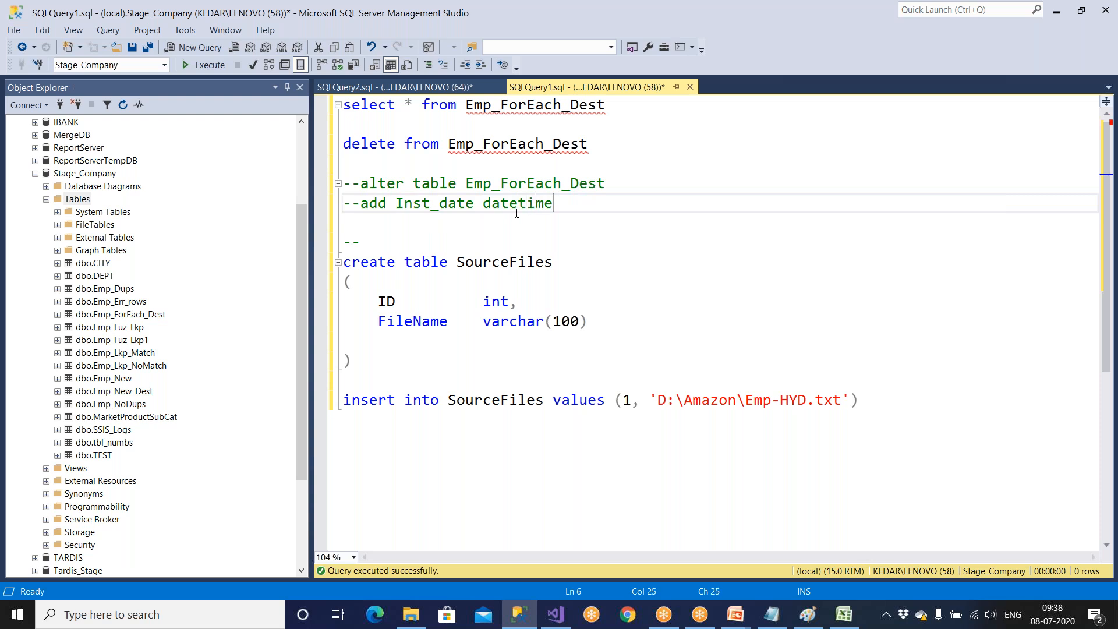
Uncomment and run the alter table statement, and query Emp_ForEach_Dest to check its columns.
drag(554, 202, 343, 183)
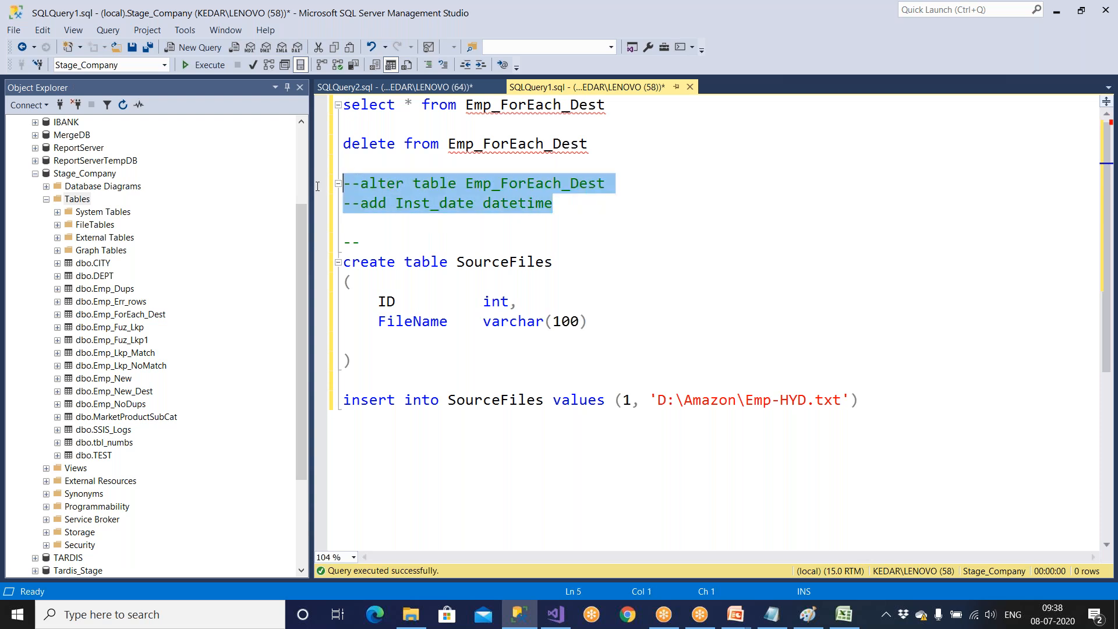
click(441, 66)
click(223, 64)
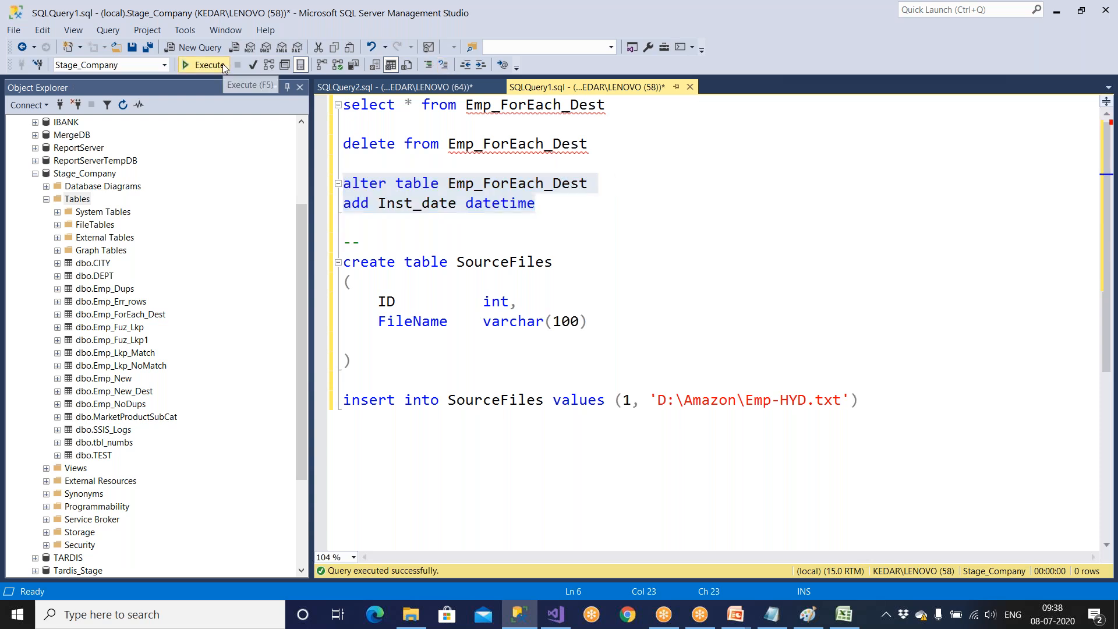
drag(618, 105, 344, 105)
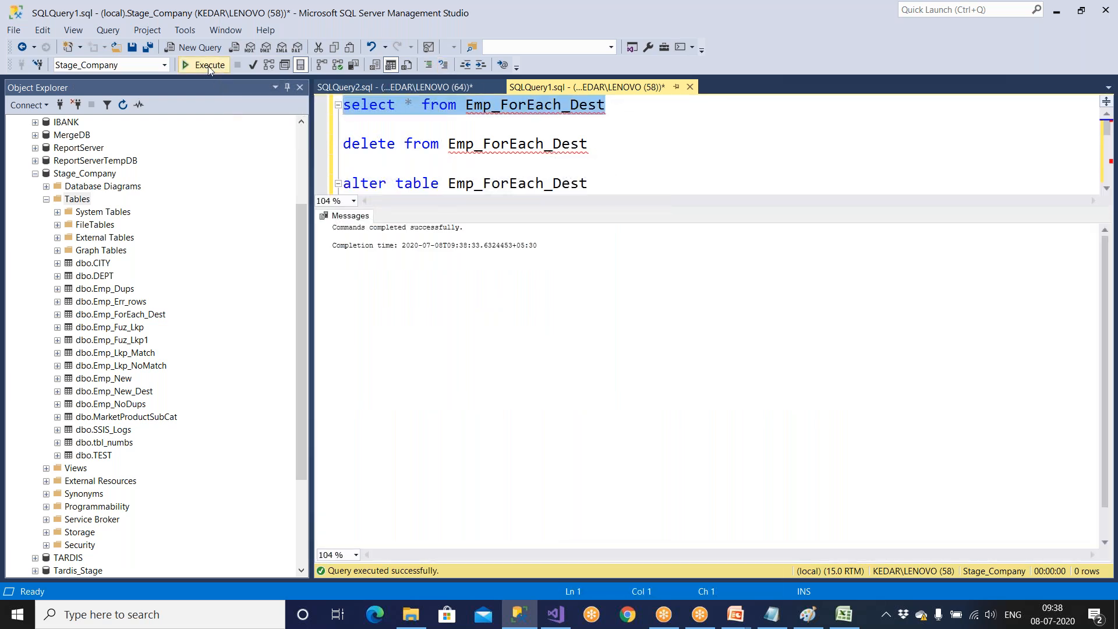
click(208, 65)
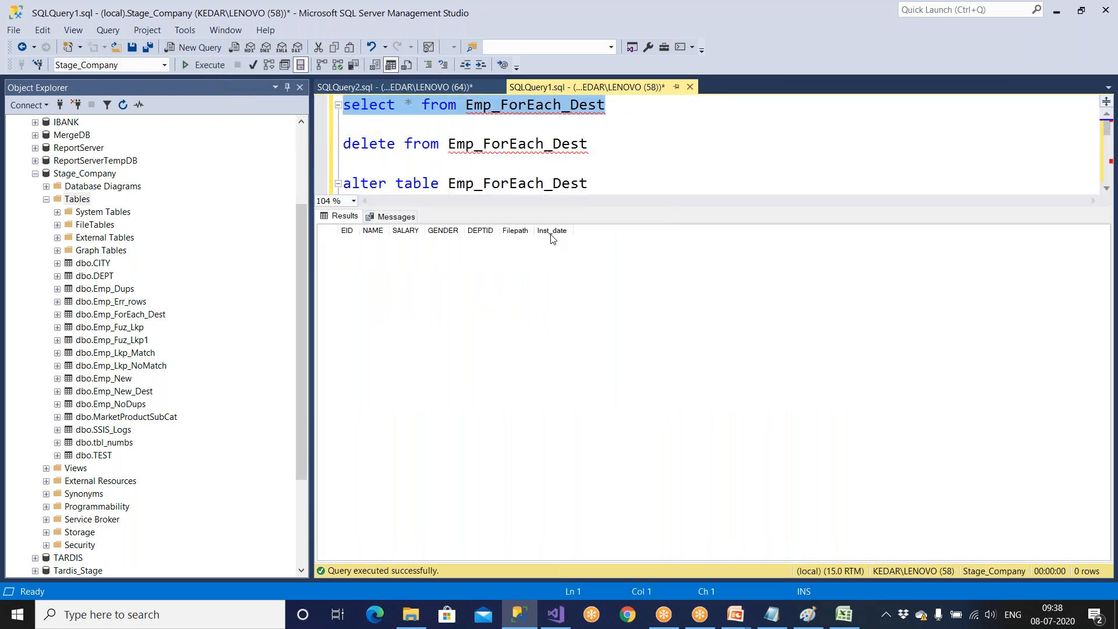
In Visual Studio, add a new column named Inst_date to the Derived Column transformation, copying the name from the alter table statement.
key(alt+Tab)
double_click(463, 354)
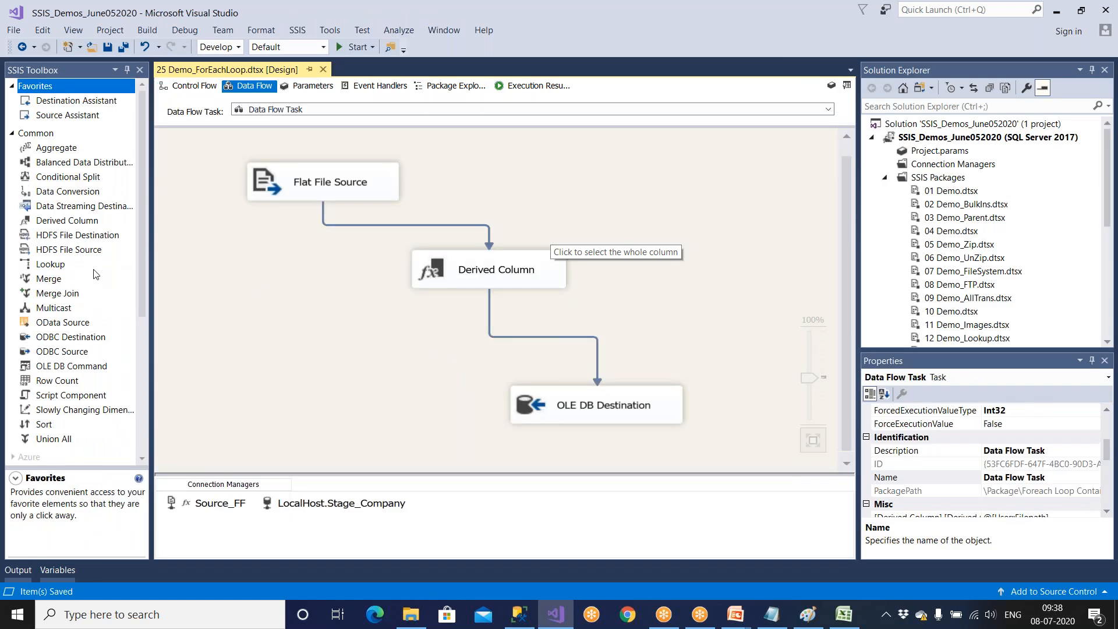
click(475, 277)
double_click(475, 276)
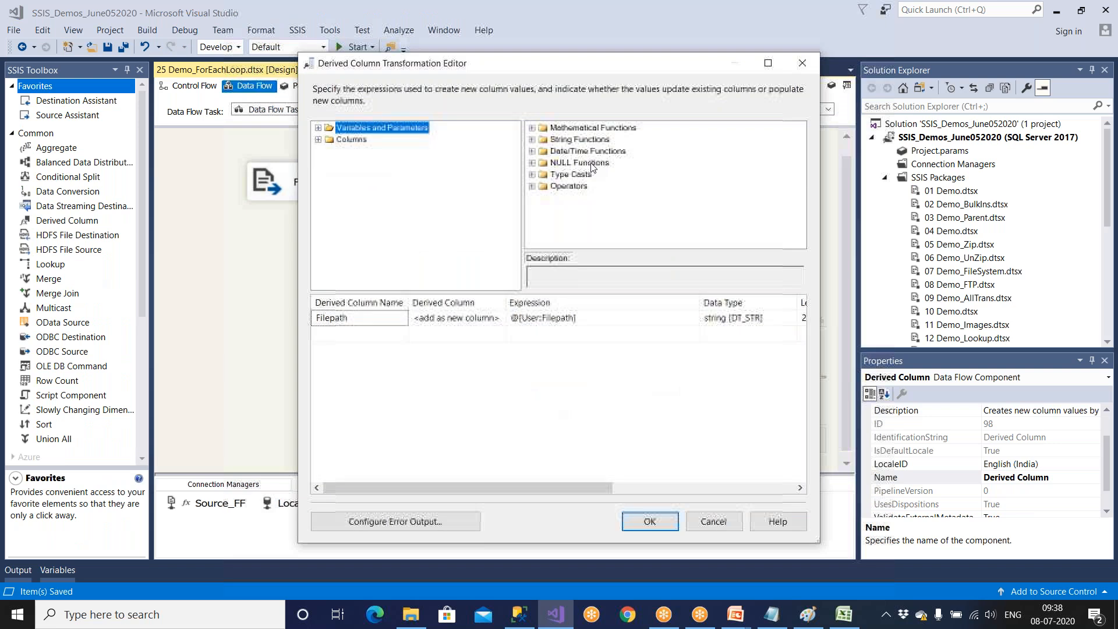
key(alt+Tab)
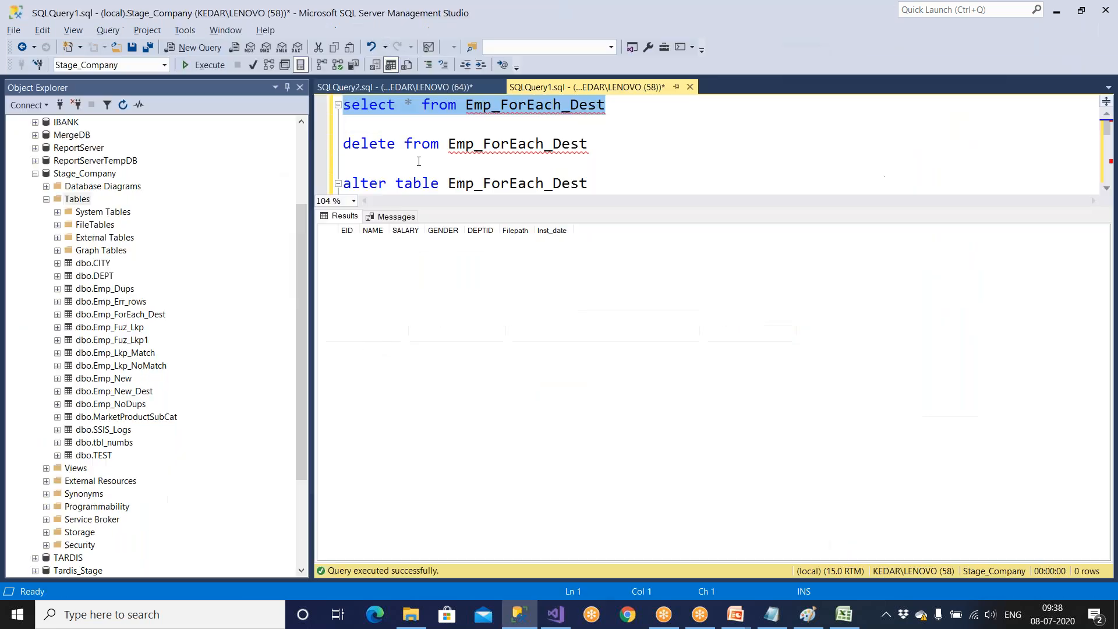
key(ctrl+r)
double_click(418, 201)
key(ctrl+c)
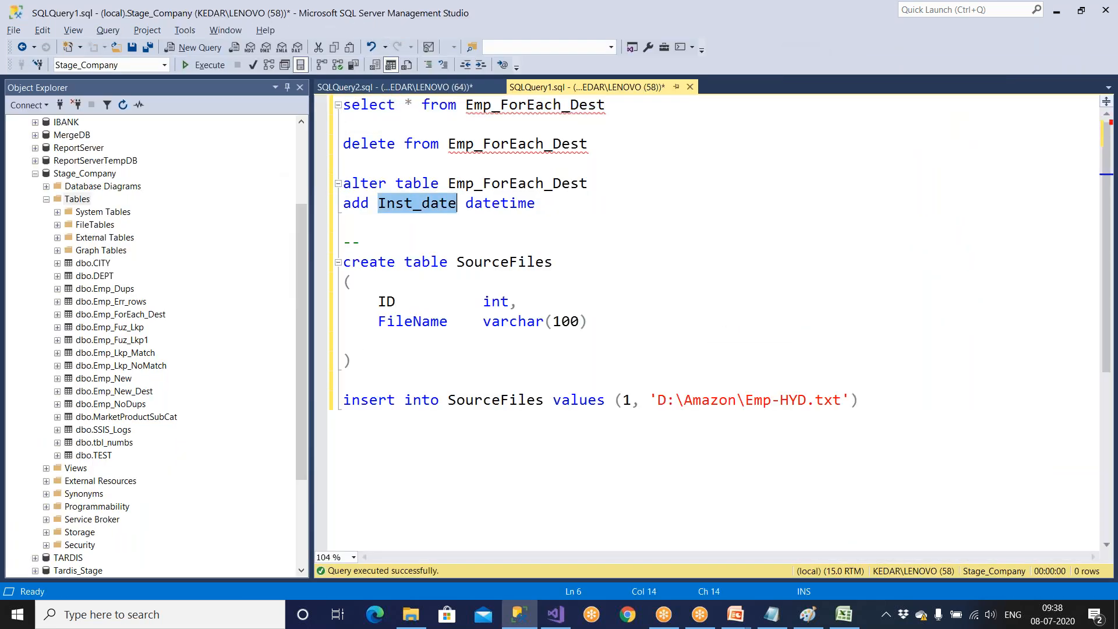
key(alt+Tab)
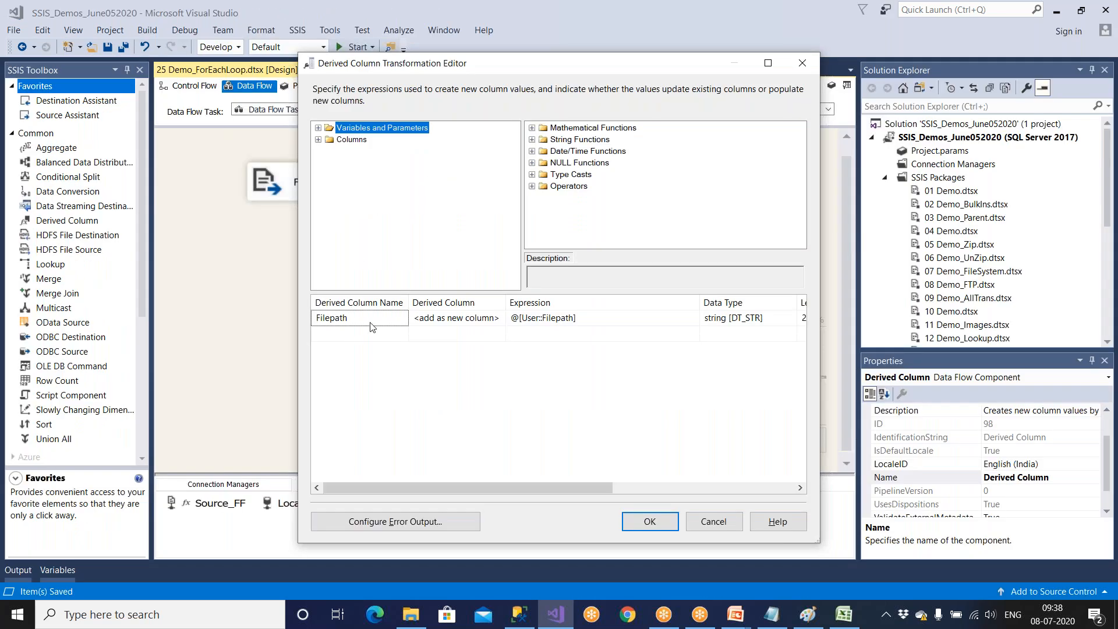
click(365, 334)
key(ctrl+v)
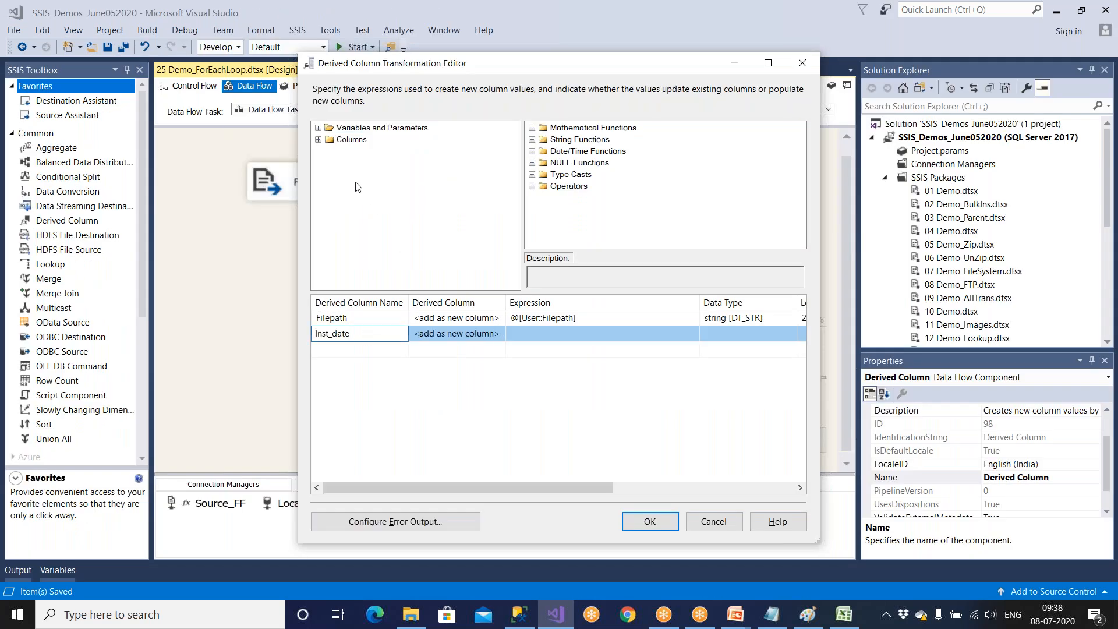
Set the Inst_date derived column's expression to GETDATE() and apply the transformation changes.
click(508, 331)
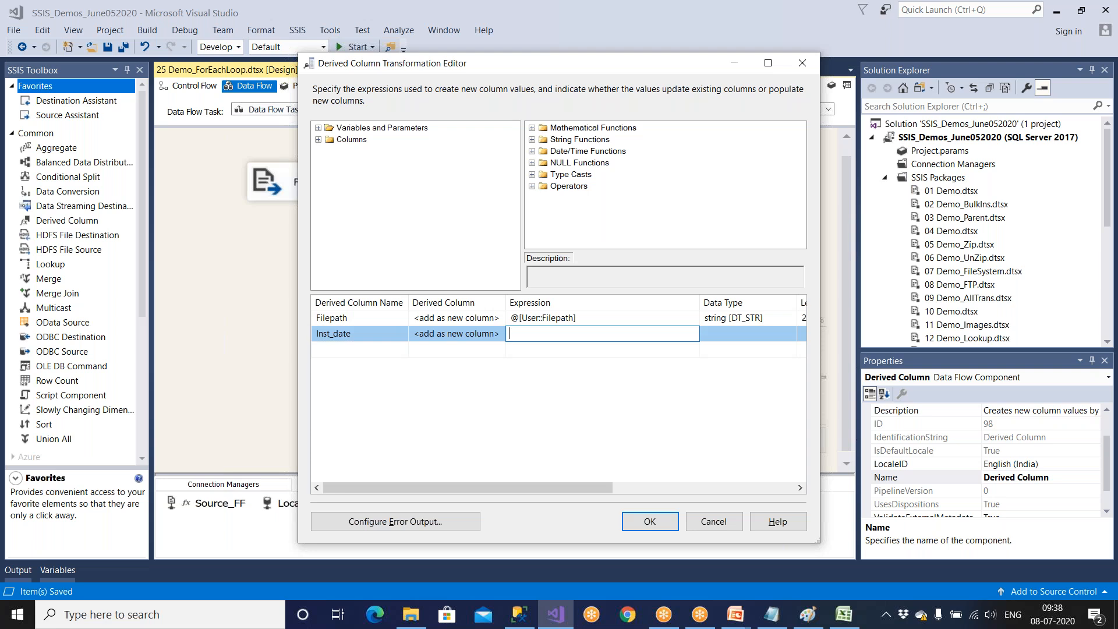
click(533, 152)
drag(583, 198, 580, 332)
click(616, 335)
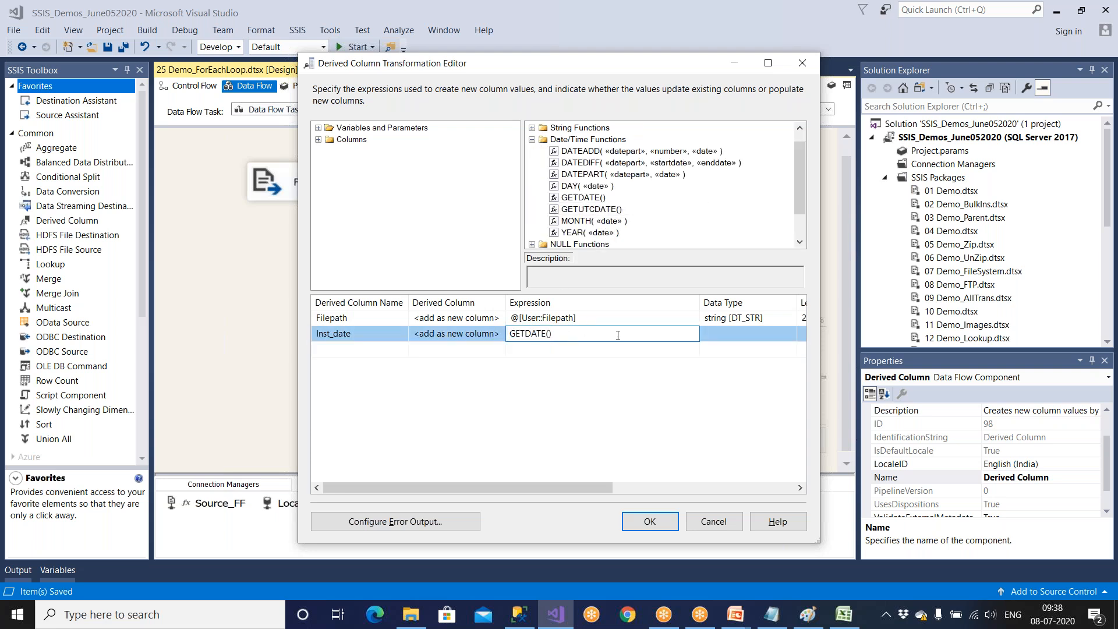
click(608, 349)
click(768, 62)
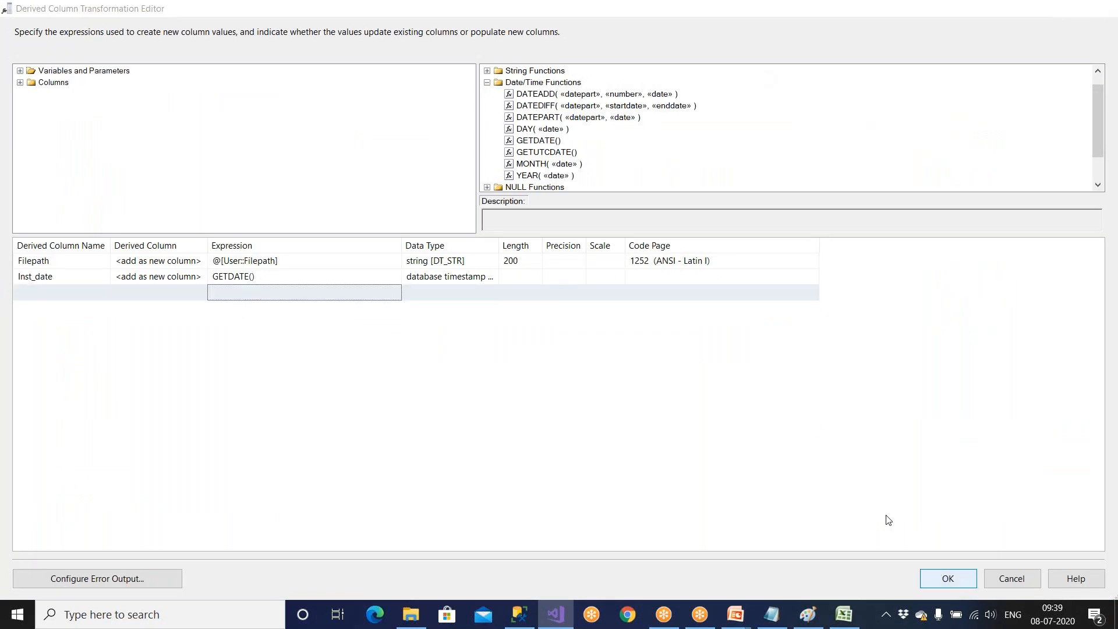
click(948, 578)
Map the Inst_date input column to the Inst_date destination column in the OLE DB Destination and save the package.
double_click(645, 409)
click(347, 158)
click(439, 434)
click(439, 434)
click(447, 460)
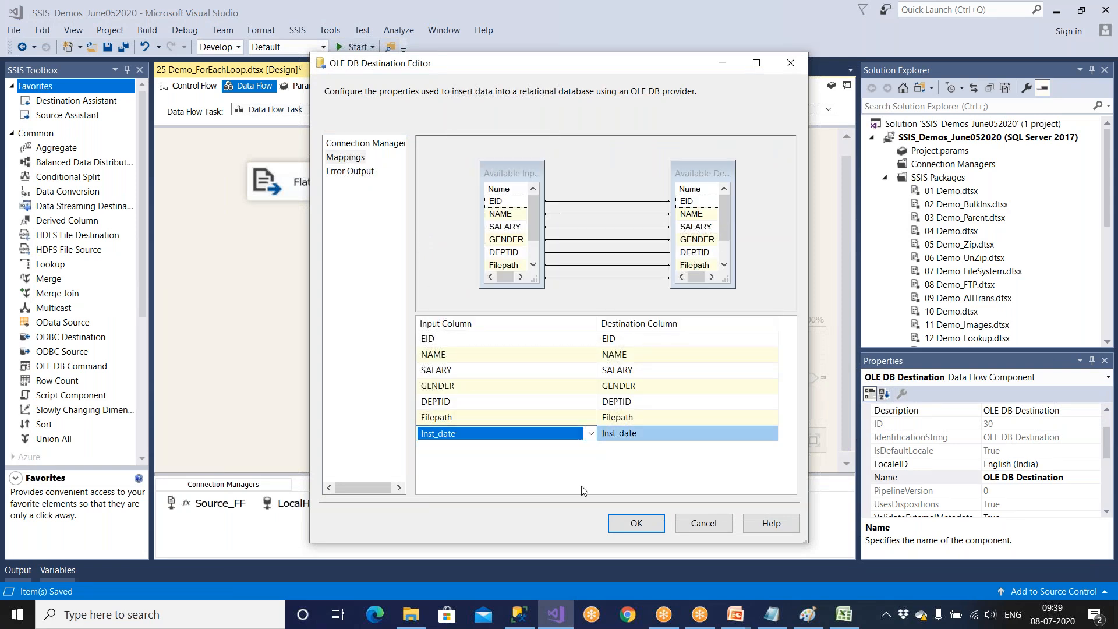
click(633, 522)
key(ctrl+s)
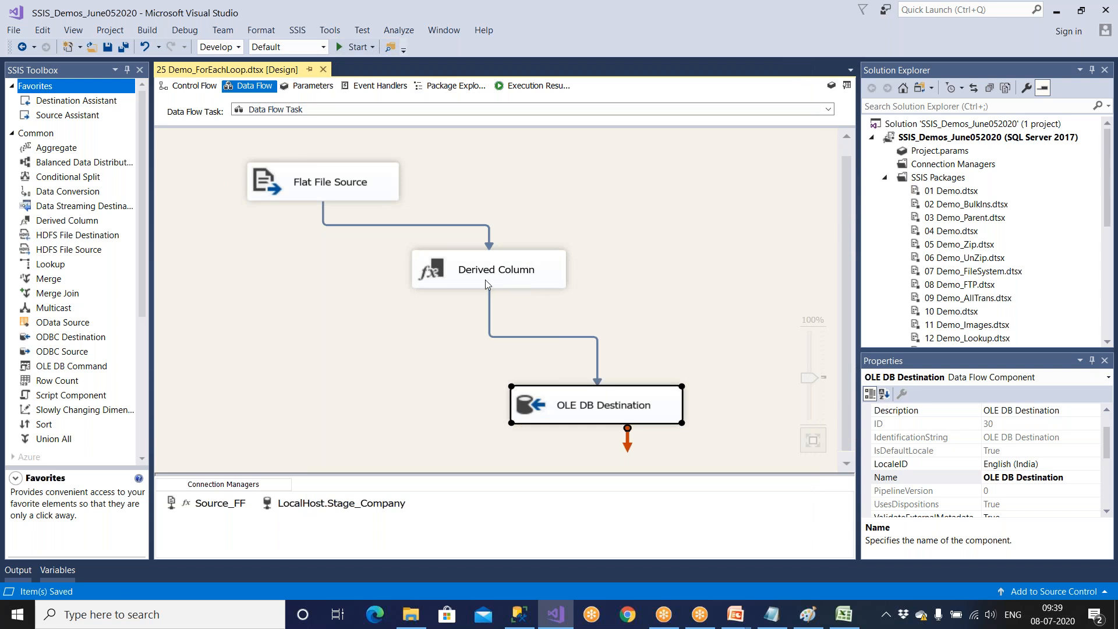
Run the package from its control flow and query Emp_ForEach_Dest in SQL Server Management Studio.
key(ctrl+Page_Up)
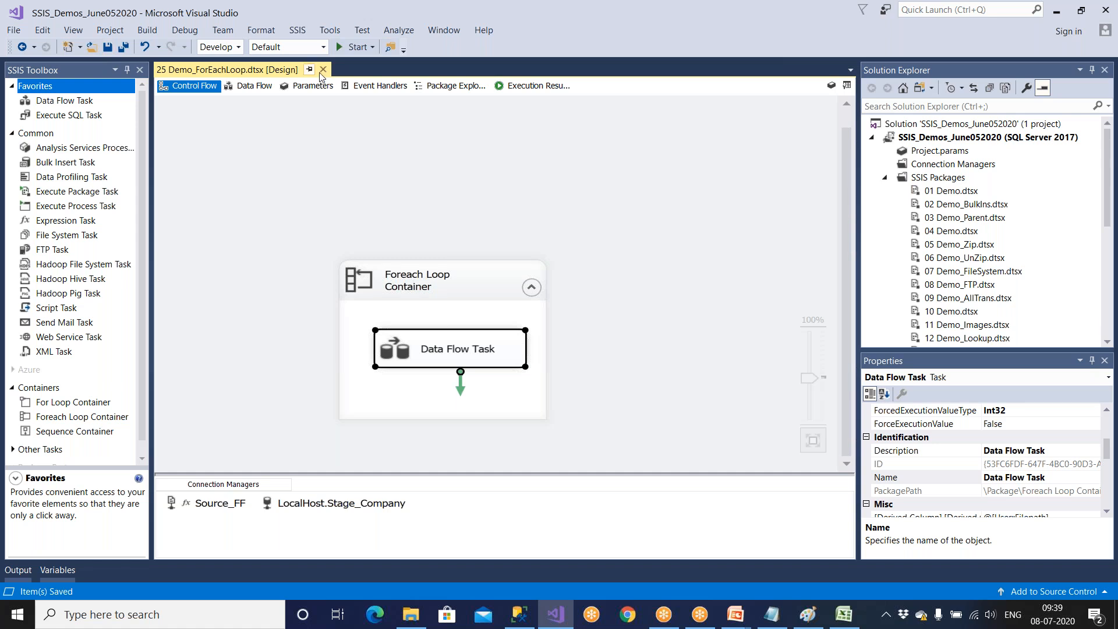
click(354, 46)
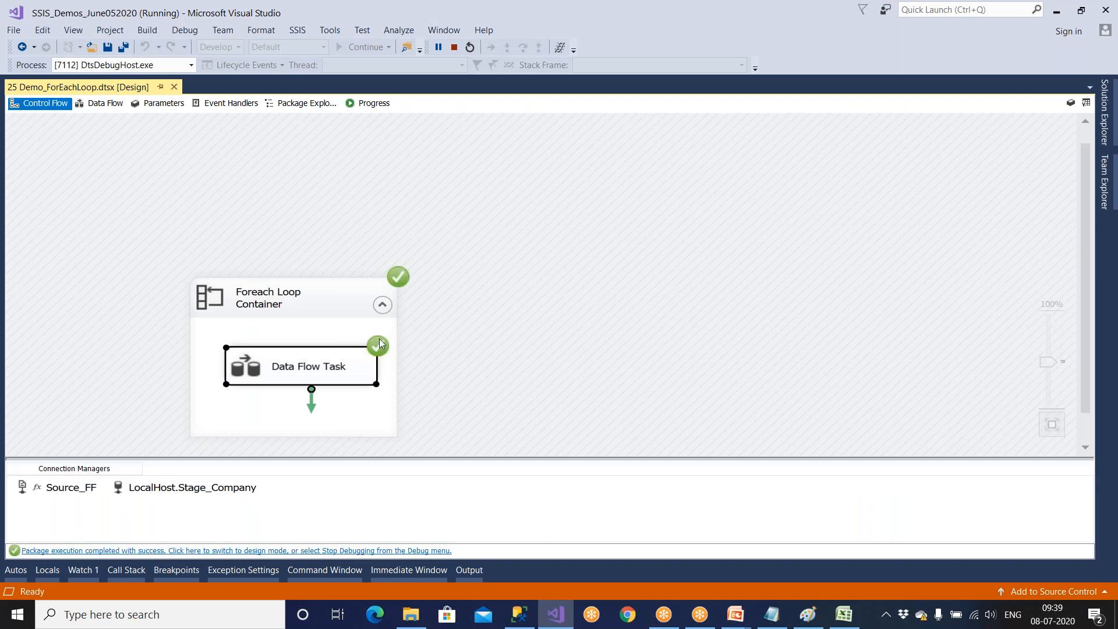
click(519, 614)
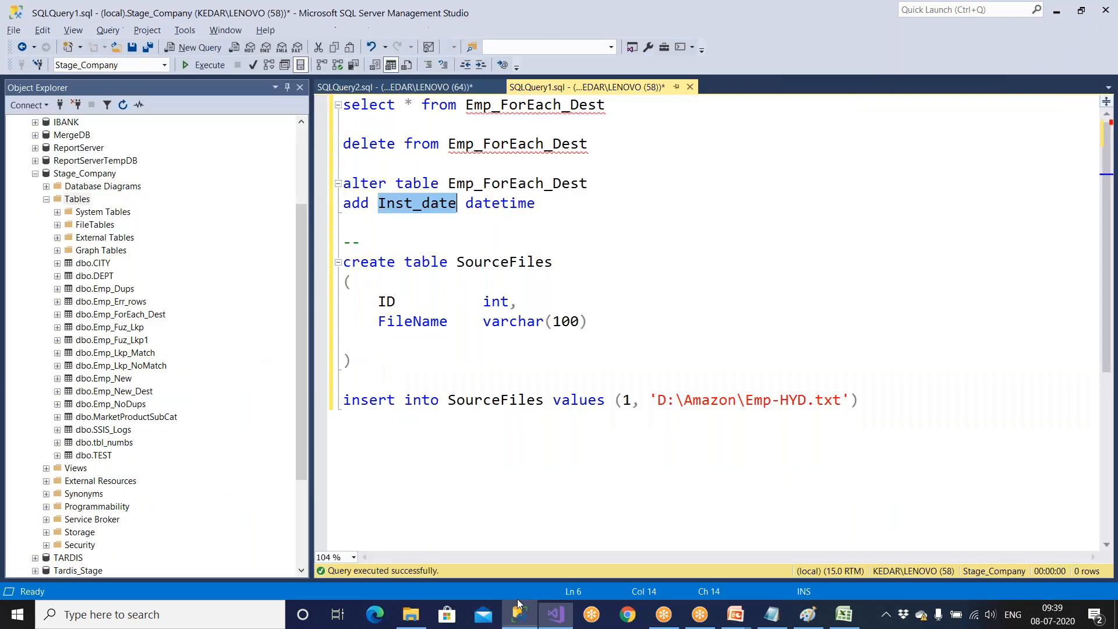
drag(609, 106, 342, 106)
click(207, 71)
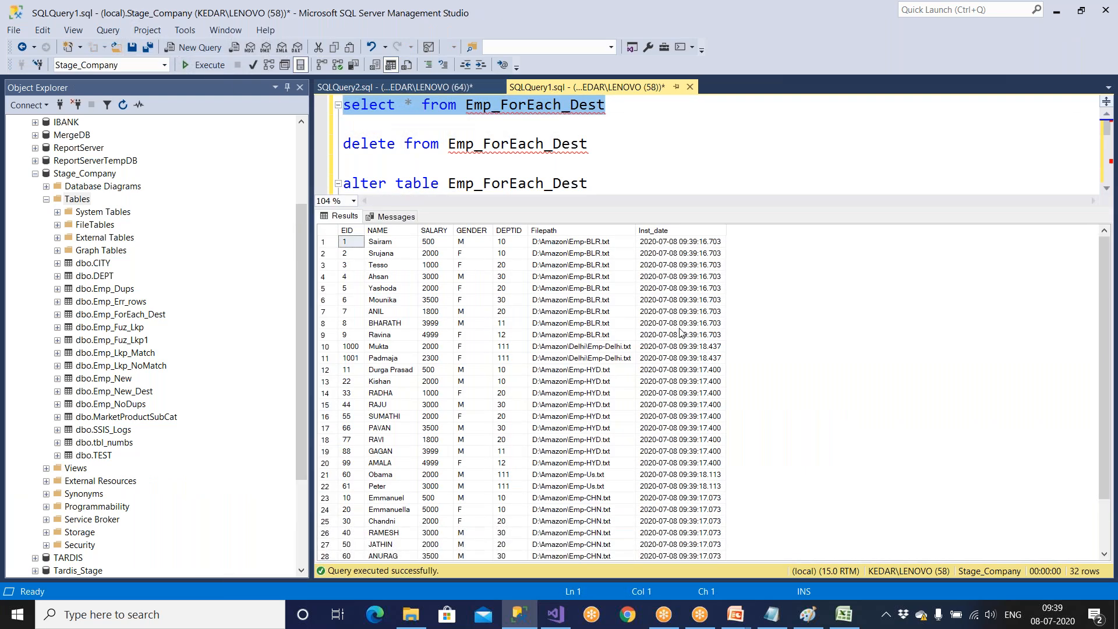
Compare the Inst_date timestamps of the loaded rows across the different source file paths in the query results.
click(707, 332)
click(702, 373)
click(698, 406)
click(693, 444)
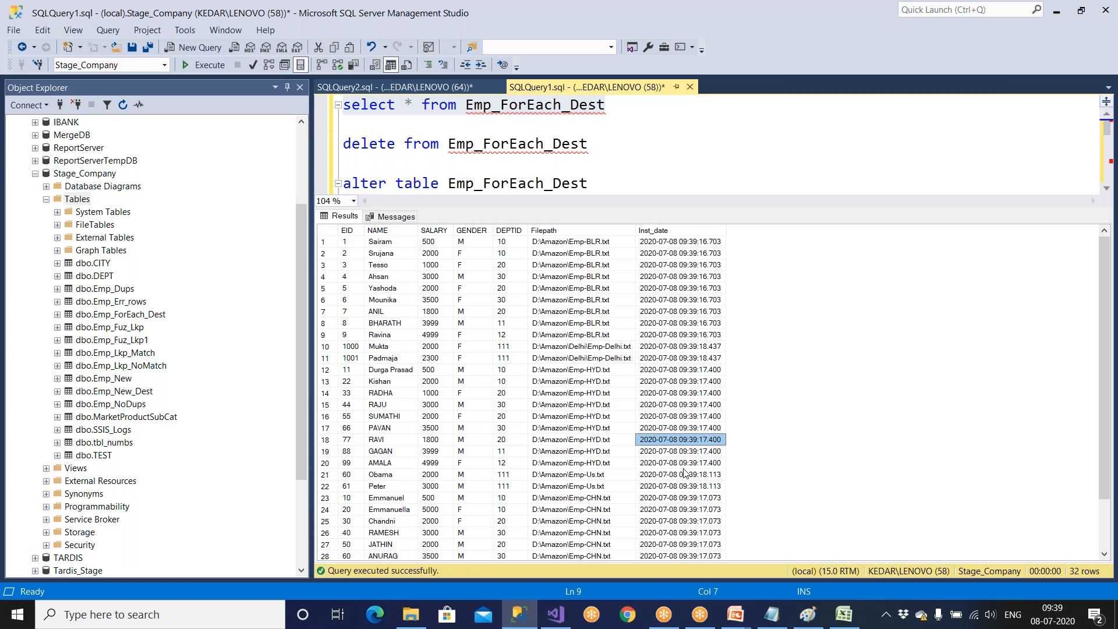
scroll(688, 473, down, 2)
drag(698, 545, 693, 481)
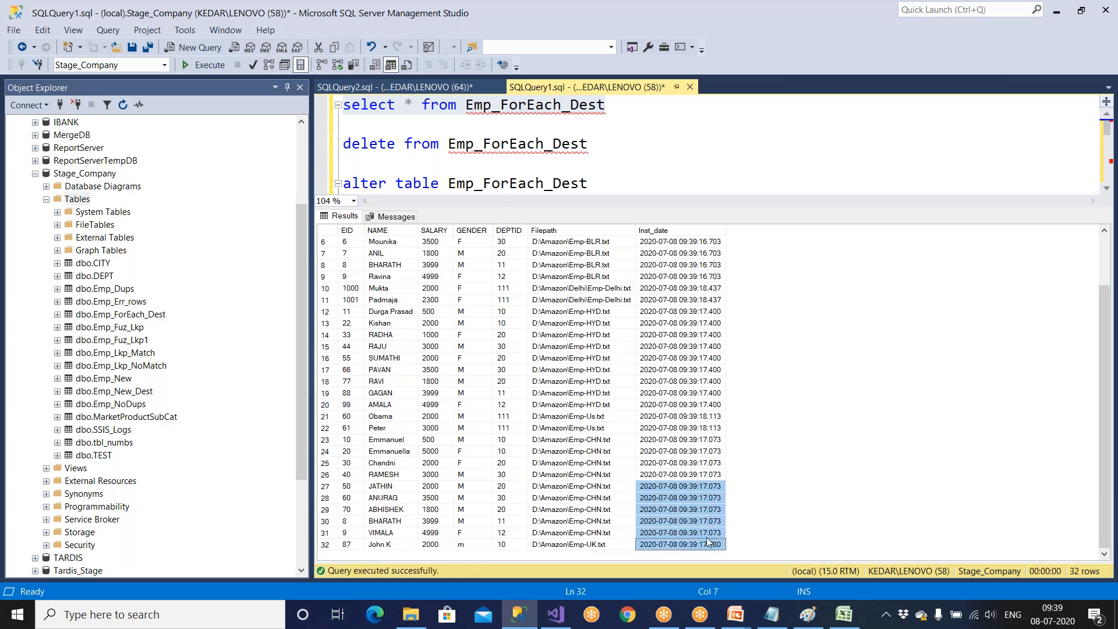
click(714, 544)
click(715, 520)
click(709, 475)
click(710, 431)
drag(714, 335, 445, 469)
click(682, 510)
drag(682, 513, 353, 466)
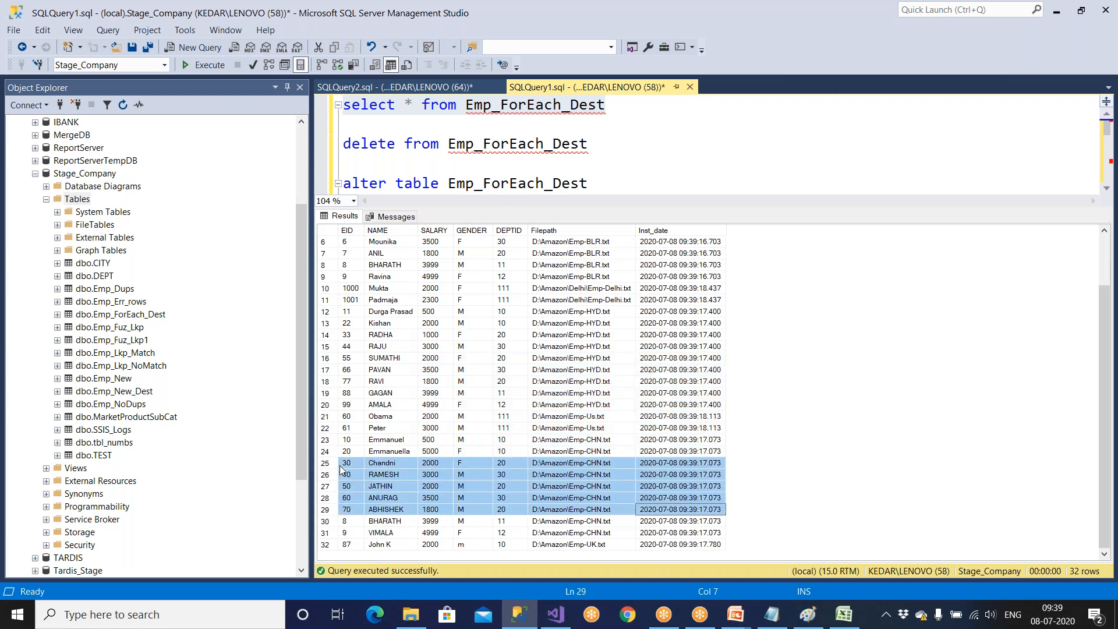
scroll(359, 469, up, 2)
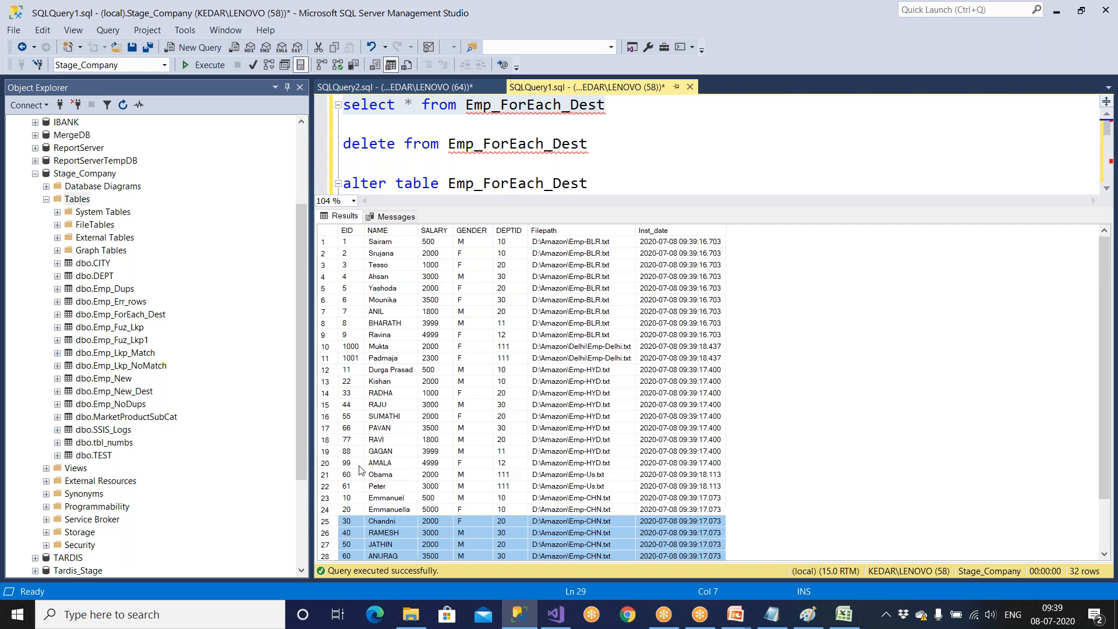
Switch to Visual Studio, stop debugging and add a Script Task above the Data Flow Task inside the Foreach Loop Container.
click(553, 616)
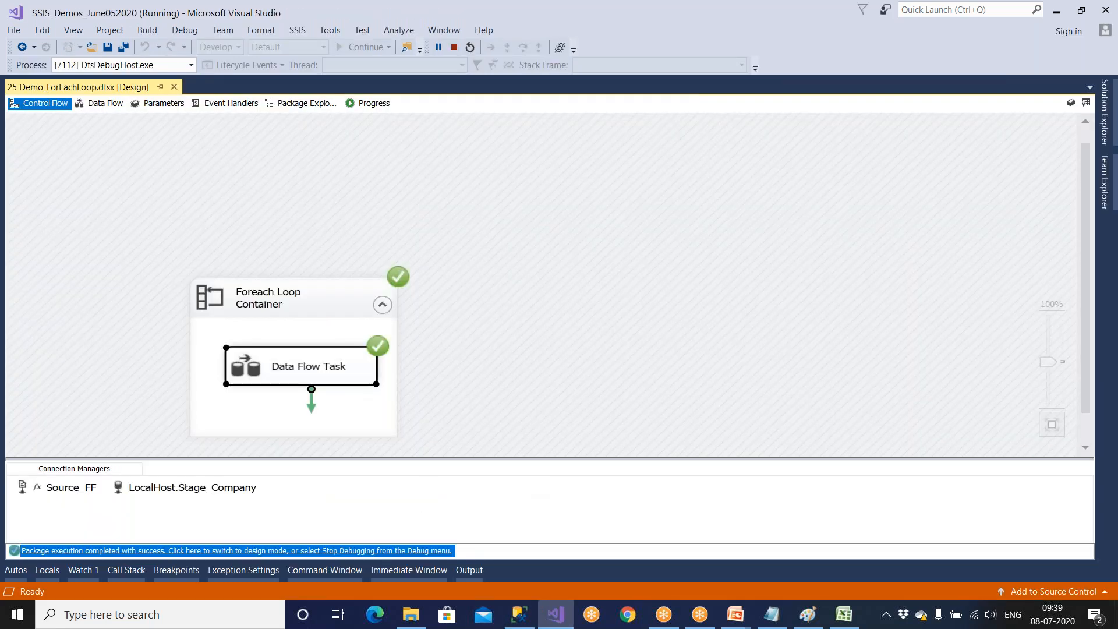
click(382, 550)
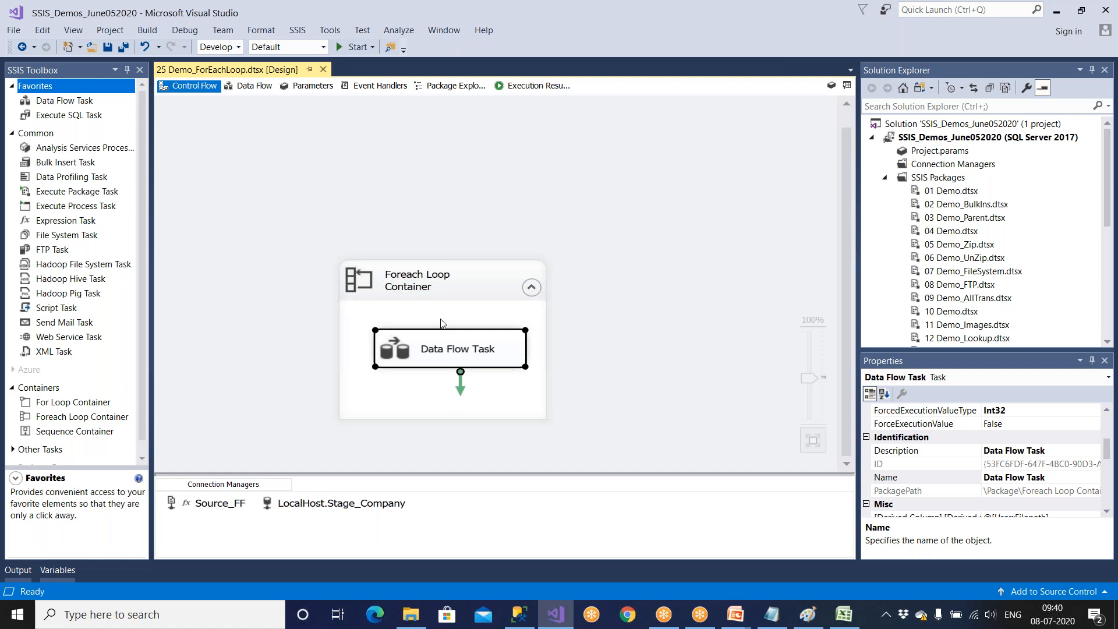
drag(446, 357, 432, 391)
click(483, 274)
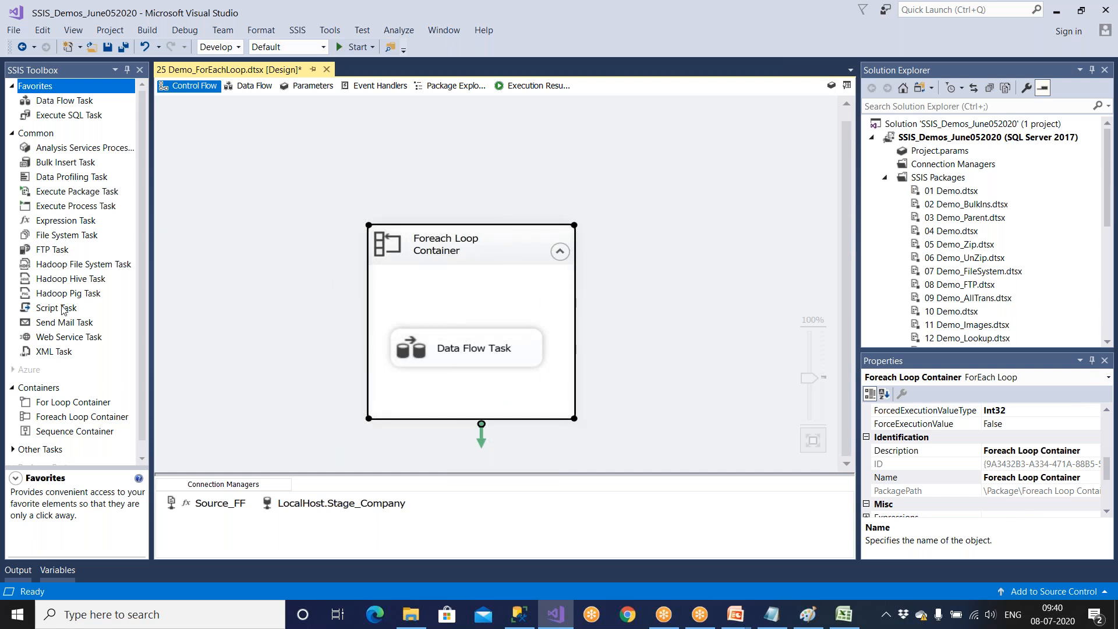
drag(61, 308, 419, 300)
drag(438, 351, 441, 396)
click(469, 299)
Copy the D:\Amazon\Emp-BLR.txt path from the results in SQL Server Management Studio into the query window and highlight its txt extension.
key(alt+Tab)
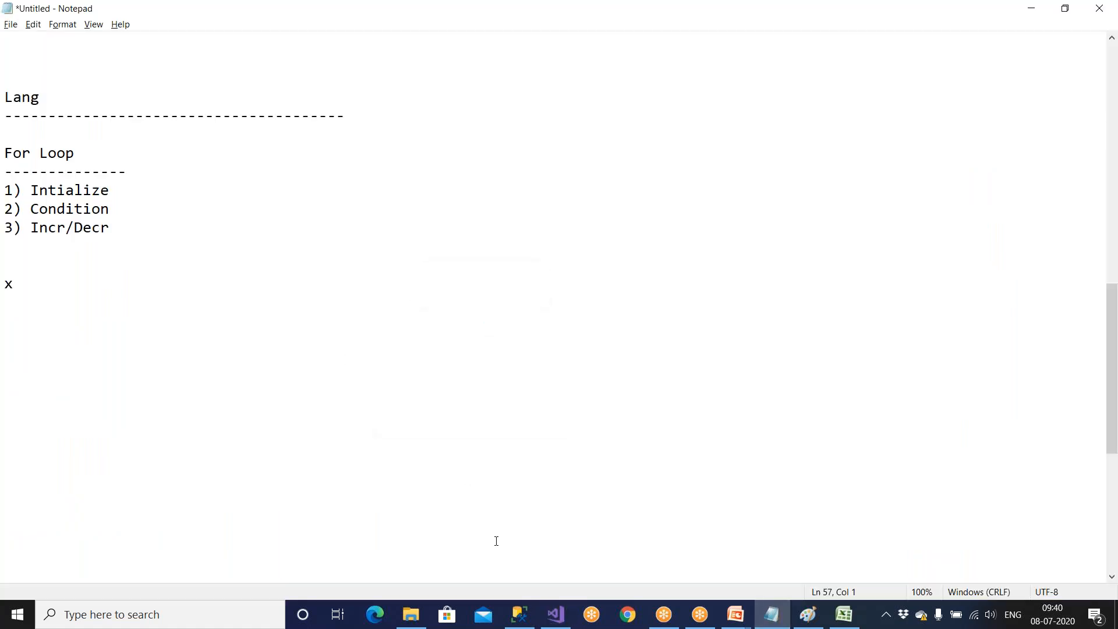
click(521, 616)
click(594, 312)
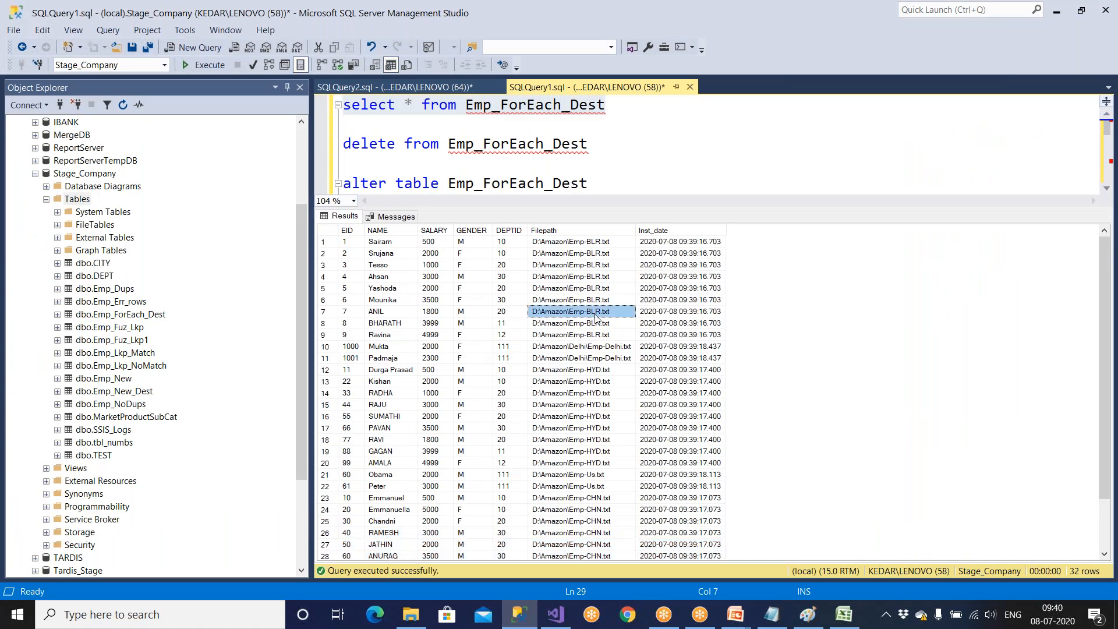
right_click(595, 314)
click(607, 324)
click(598, 151)
key(Return)
key(Return)
text(D:\Amazon\Emp-BLR.txt)
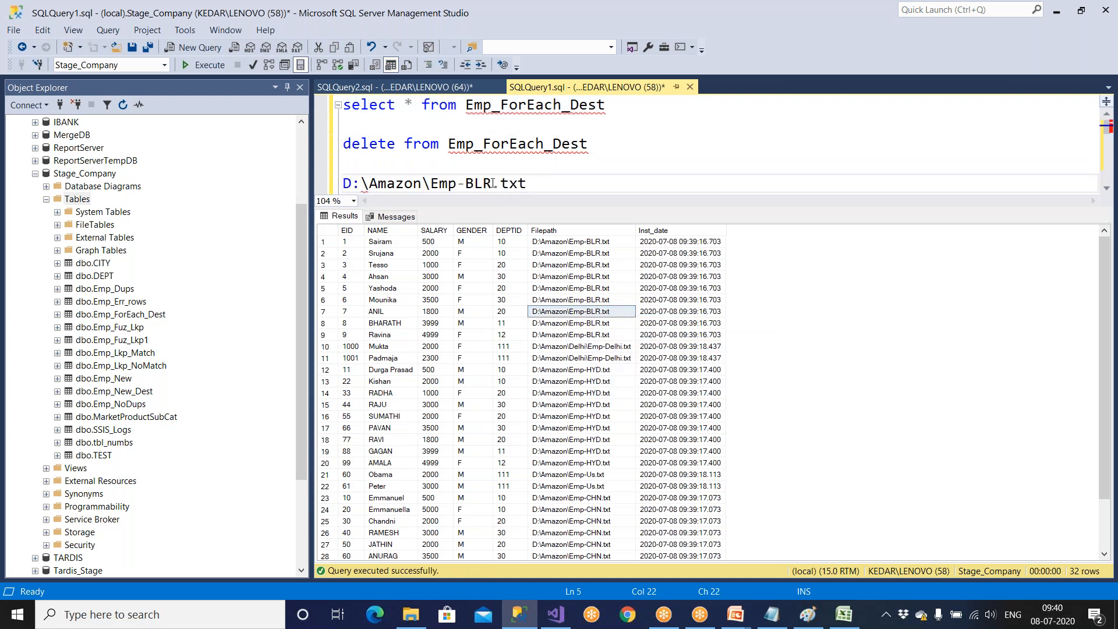
double_click(515, 183)
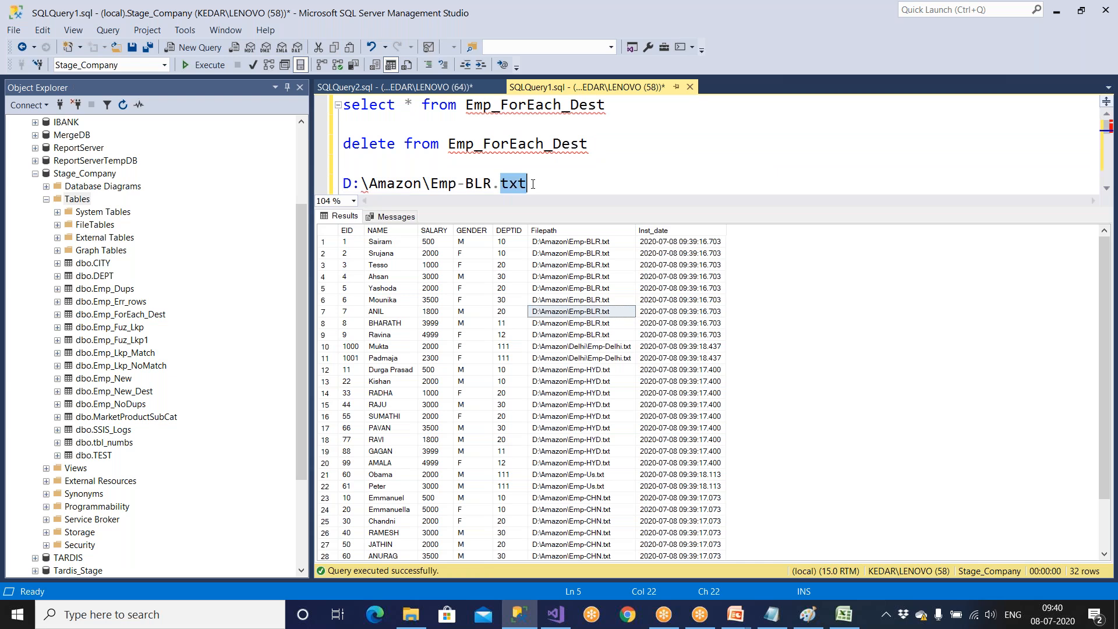
key(alt+Tab)
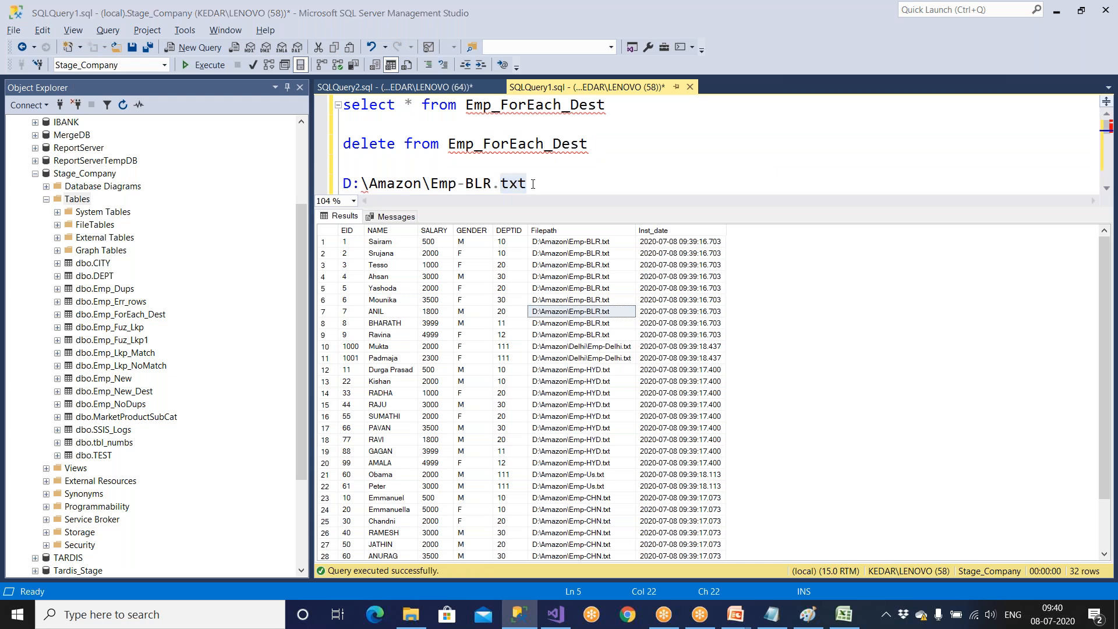
In Visual Studio, set the Foreach Loop Container's file filter to *.* and apply the editor changes.
click(555, 615)
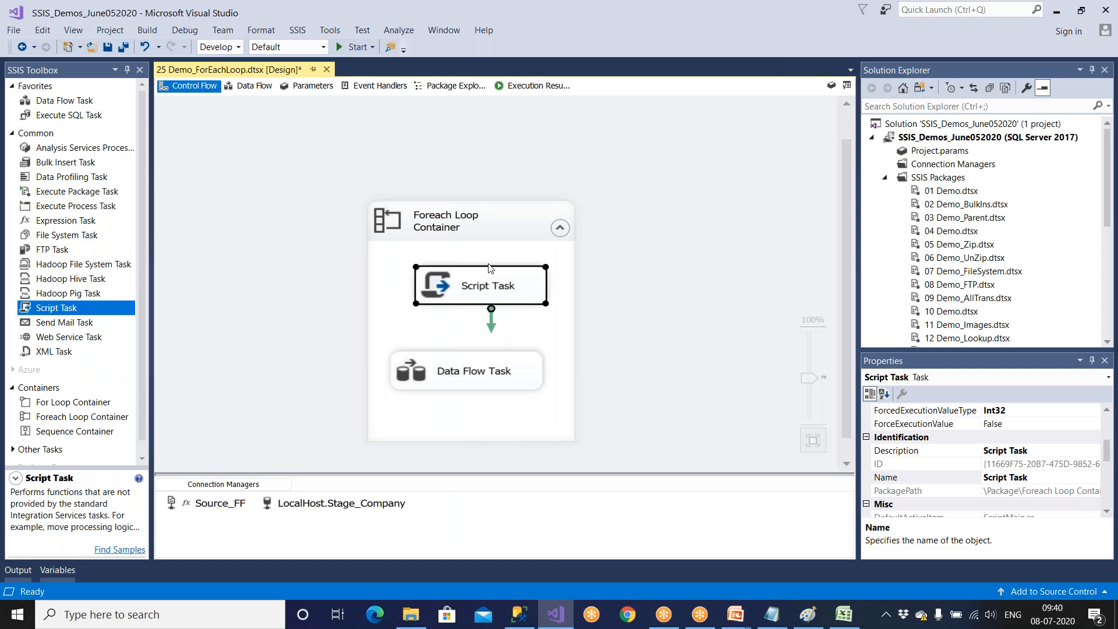
click(484, 222)
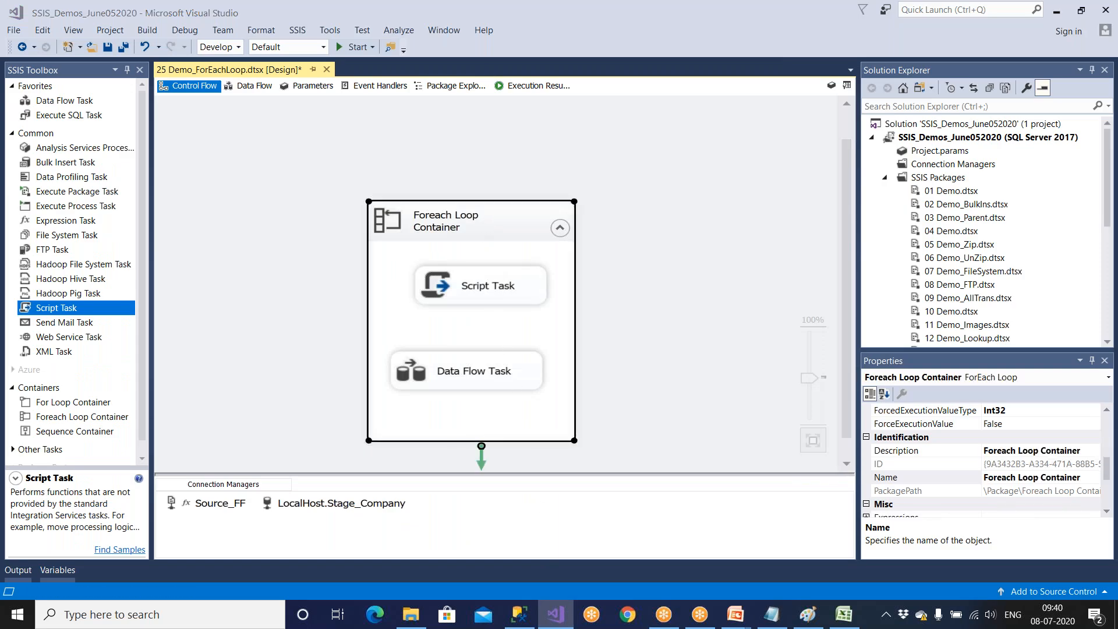
click(505, 355)
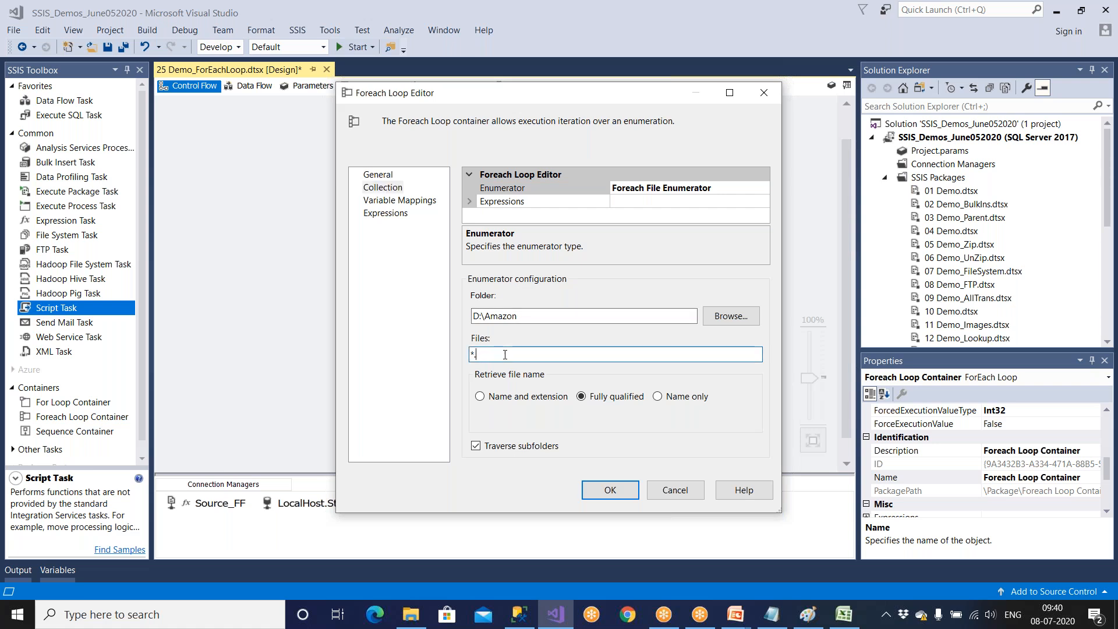
click(593, 492)
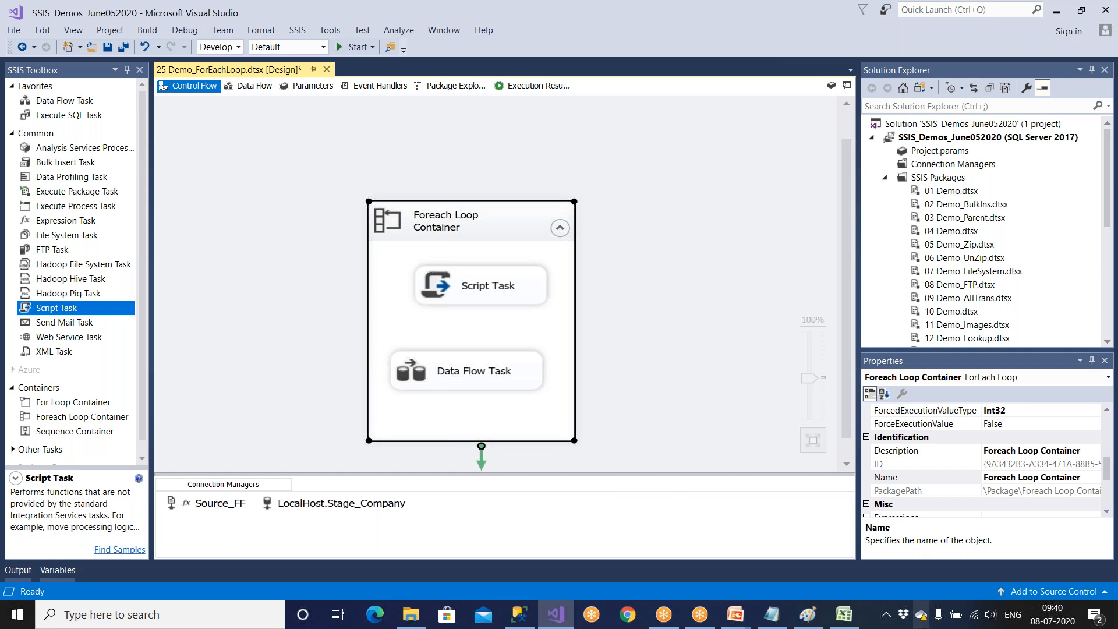
Review the Foreach Loop diagram in Paint, including the D:\Amazon source files, and return to Visual Studio.
click(778, 617)
click(817, 621)
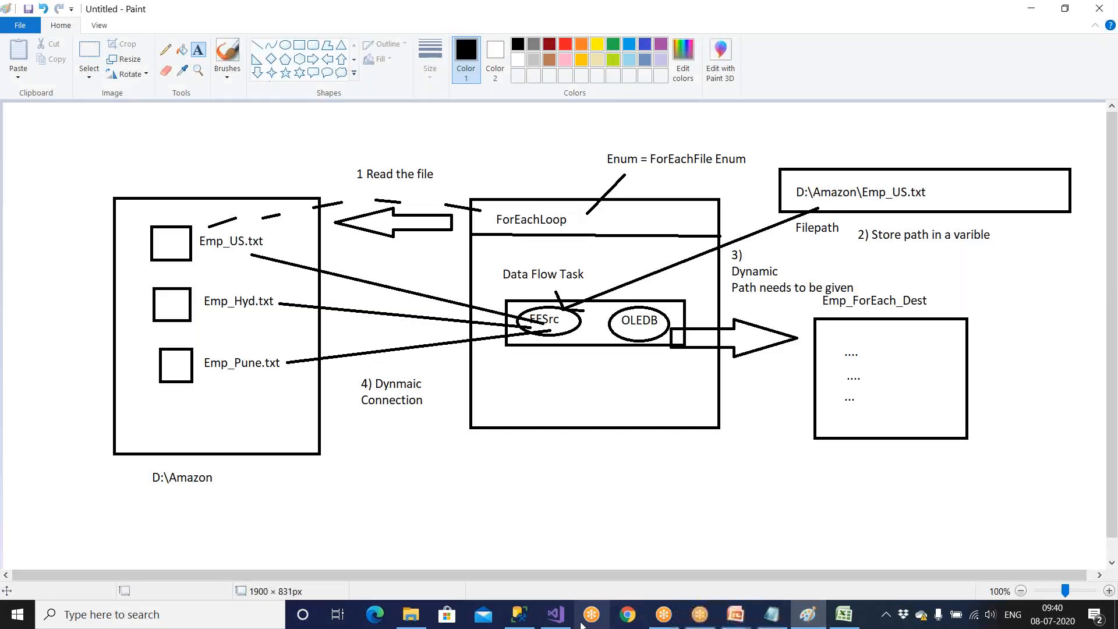
click(556, 614)
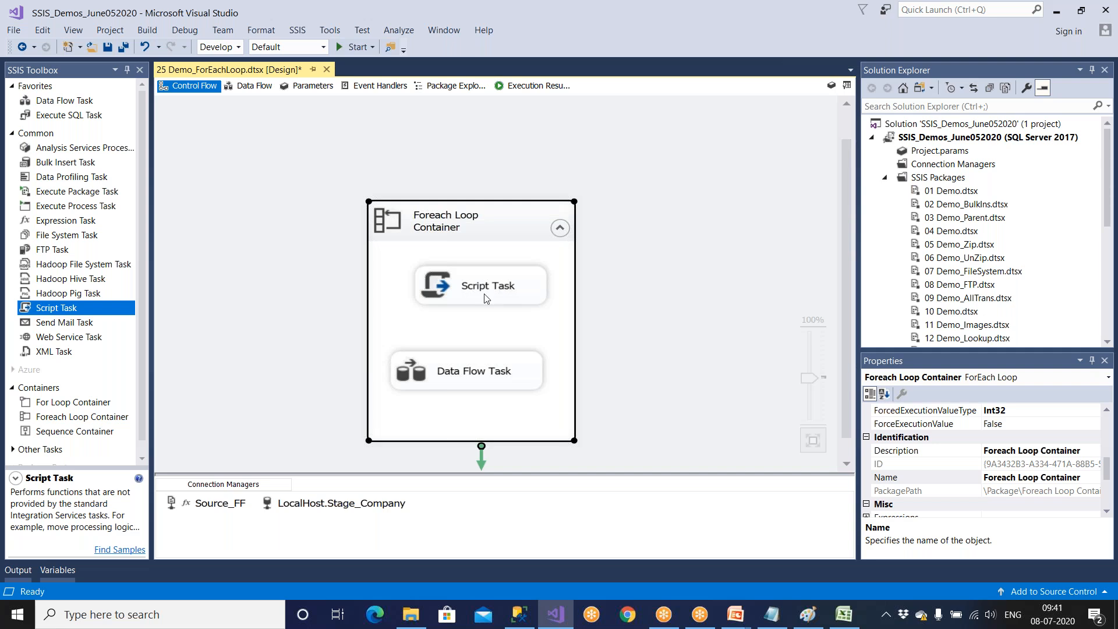
Connect the Script Task to the Data Flow Task with a precedence constraint inside the Foreach Loop Container.
click(485, 296)
drag(490, 322, 463, 370)
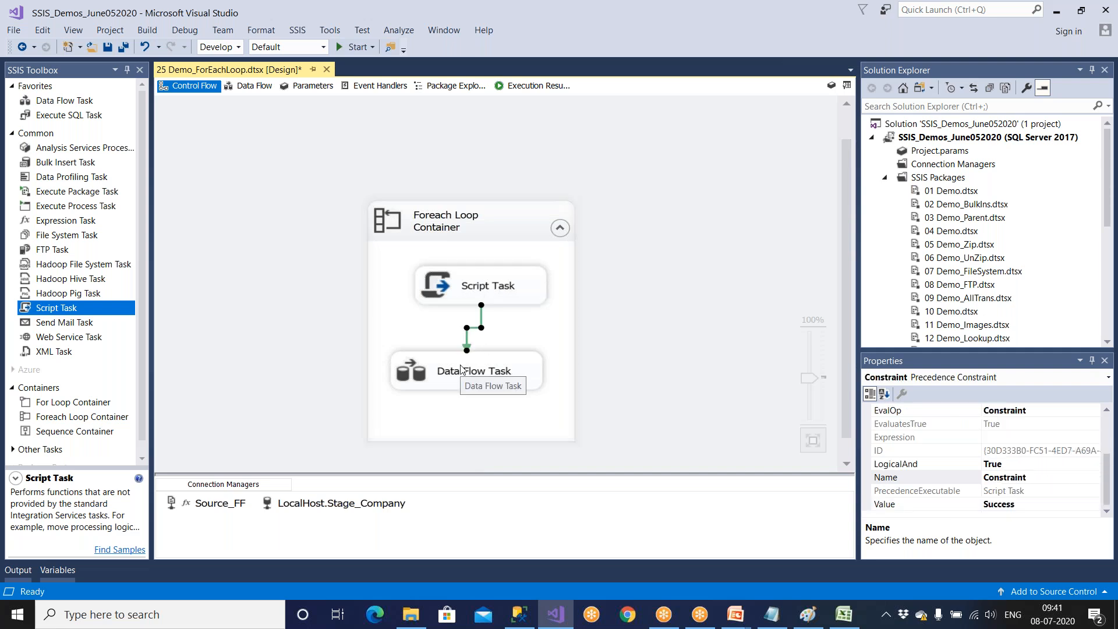
click(513, 345)
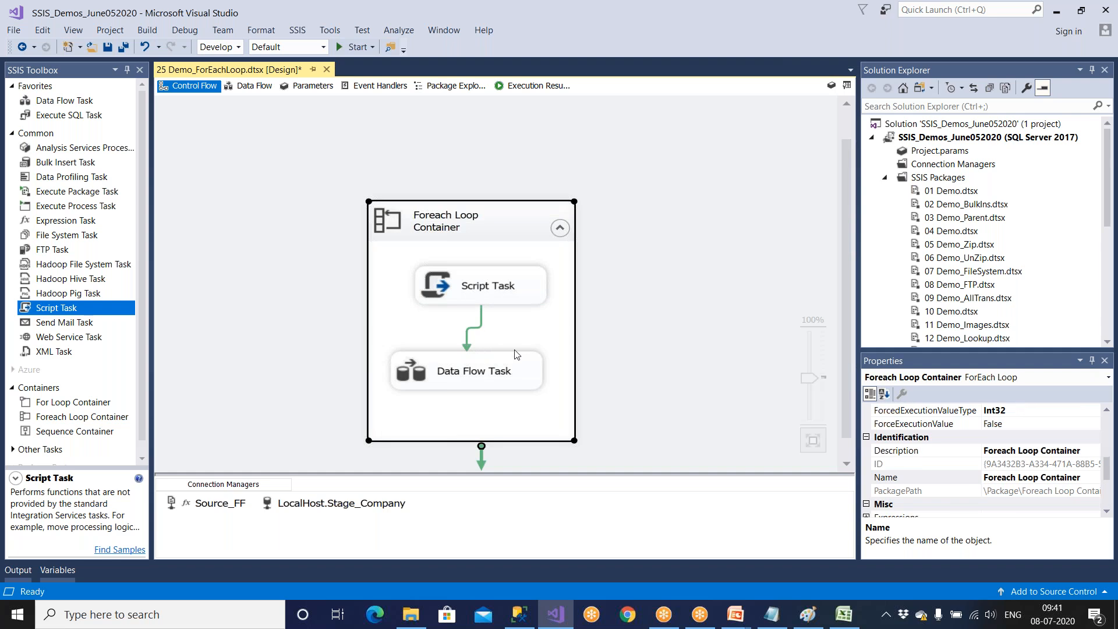
Try to set the precedence constraint between Script Task and Data Flow Task to Expression evaluation with the expression @x = txt.
click(482, 329)
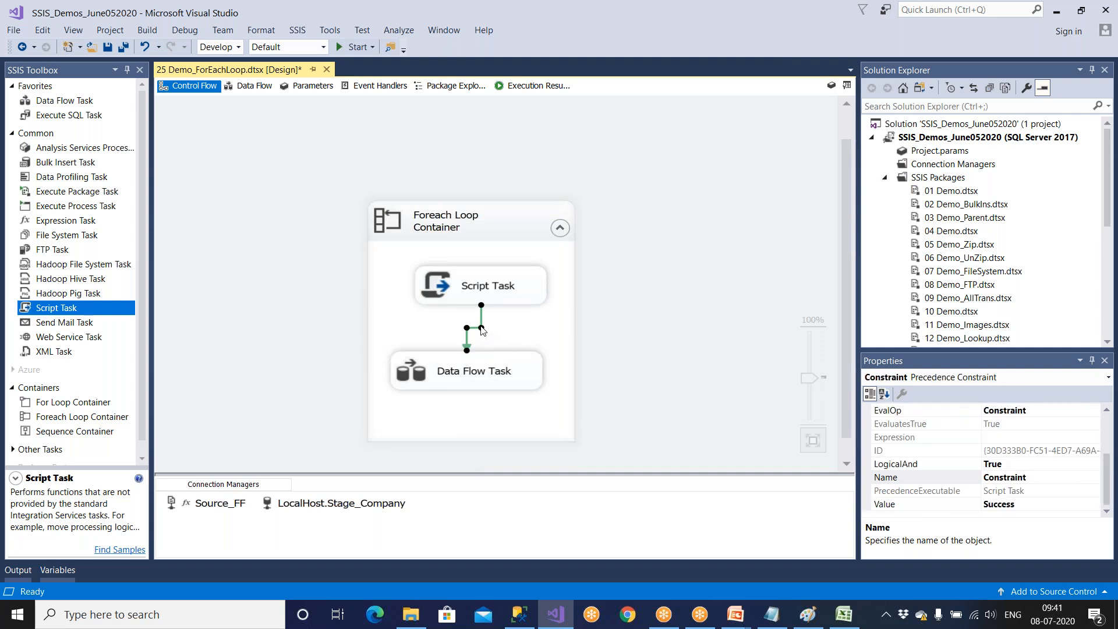
double_click(482, 330)
click(512, 235)
click(512, 268)
click(514, 237)
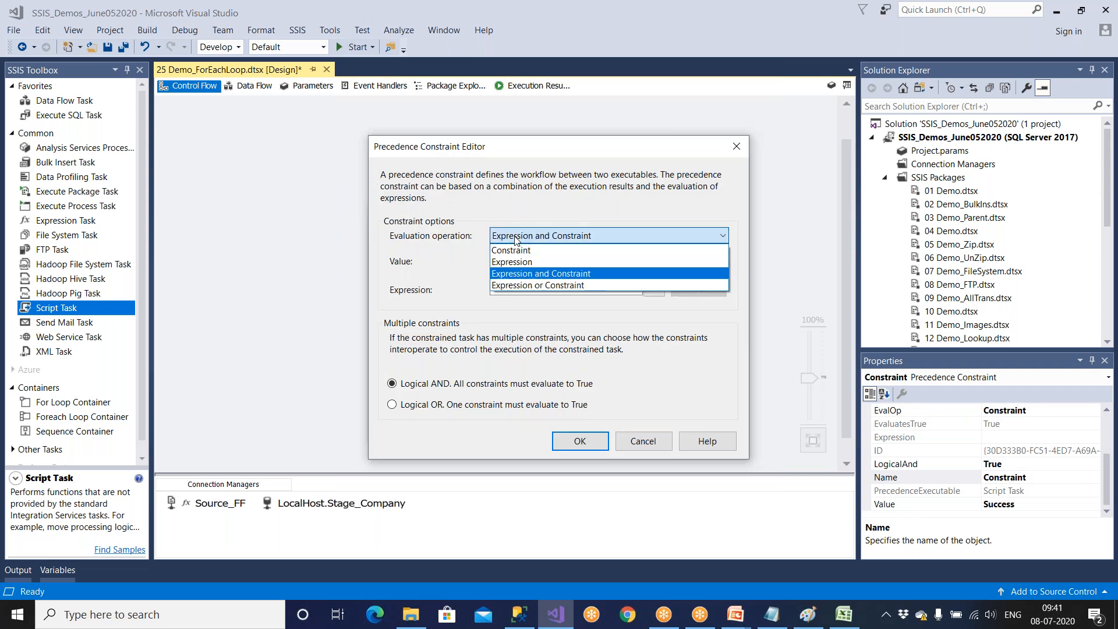
click(513, 259)
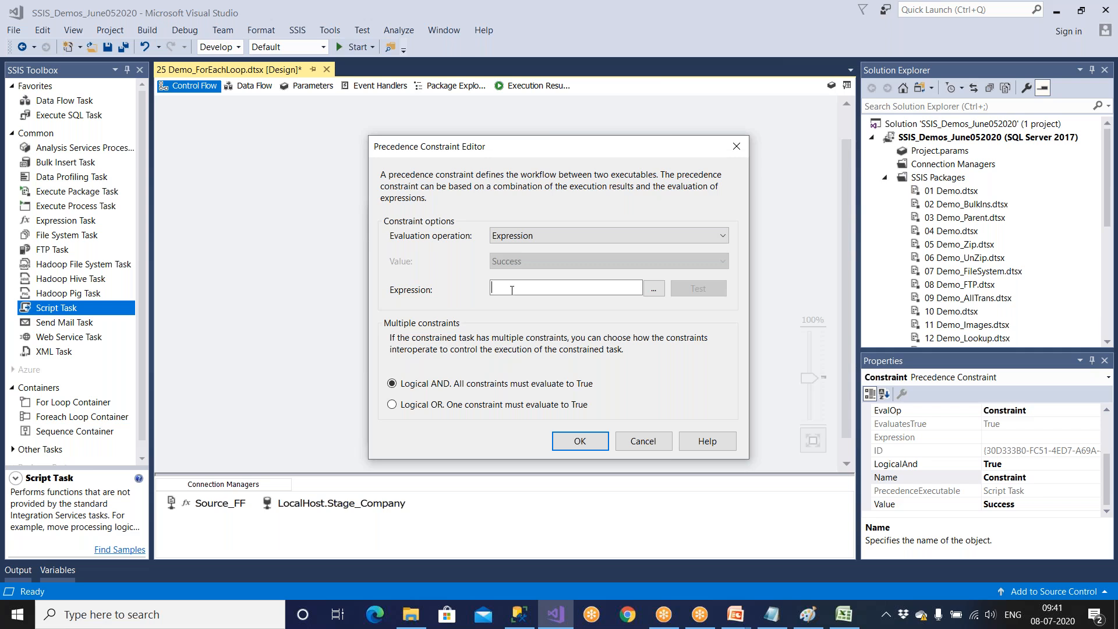
text(@x = txt)
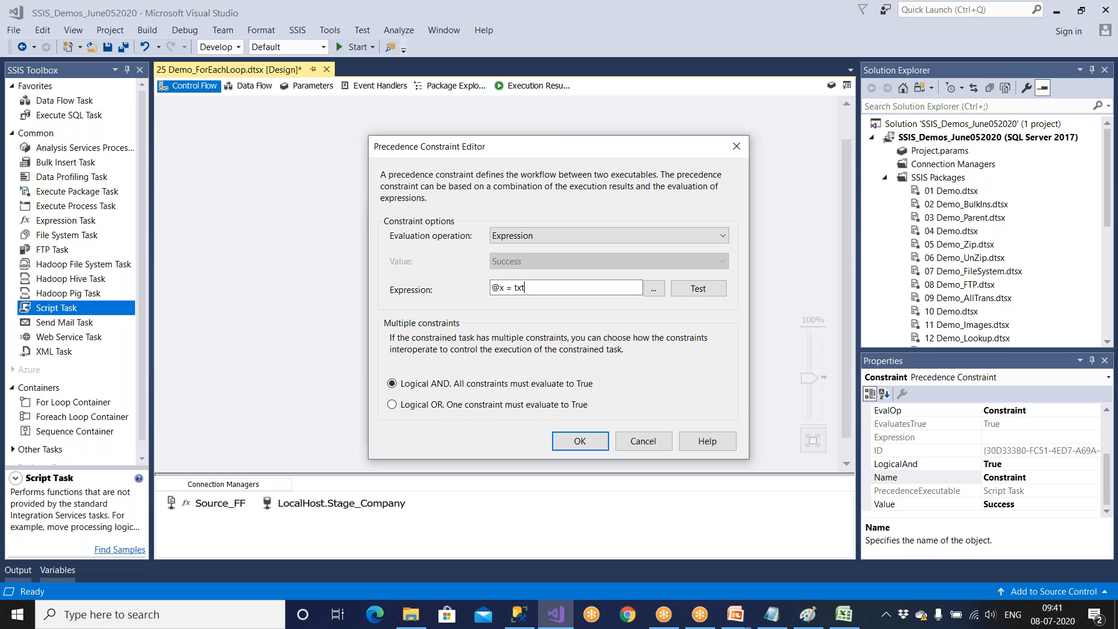
click(575, 440)
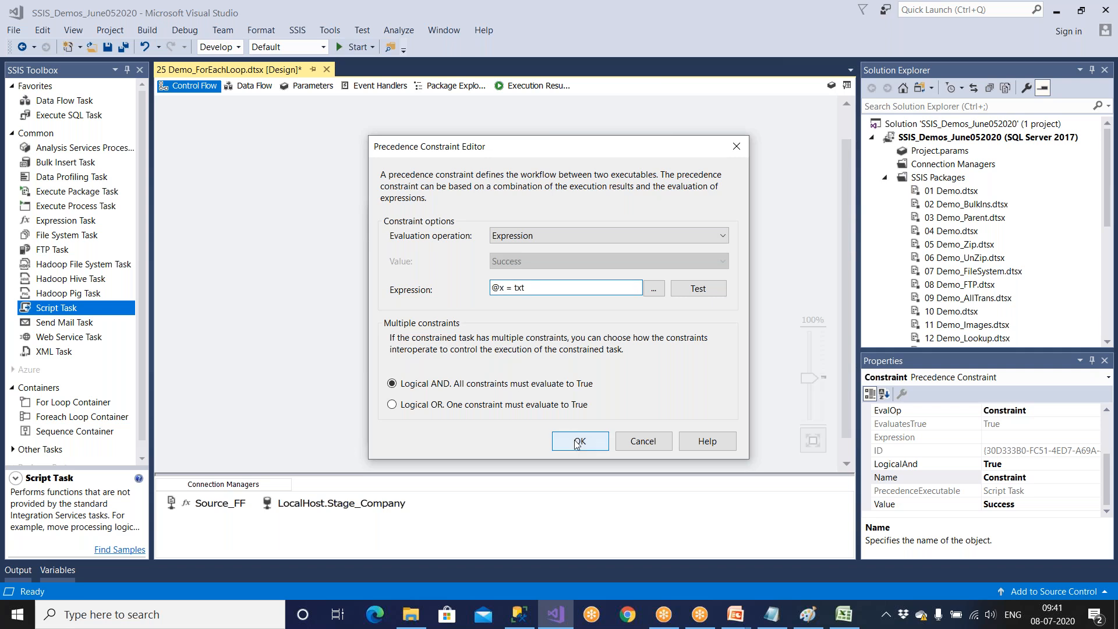
click(745, 375)
Try to compare @x with ".txt" in the Expression Builder and discard the precedence constraint changes.
click(652, 291)
key(BackSpace)
key(BackSpace)
key(BackSpace)
key(BackSpace)
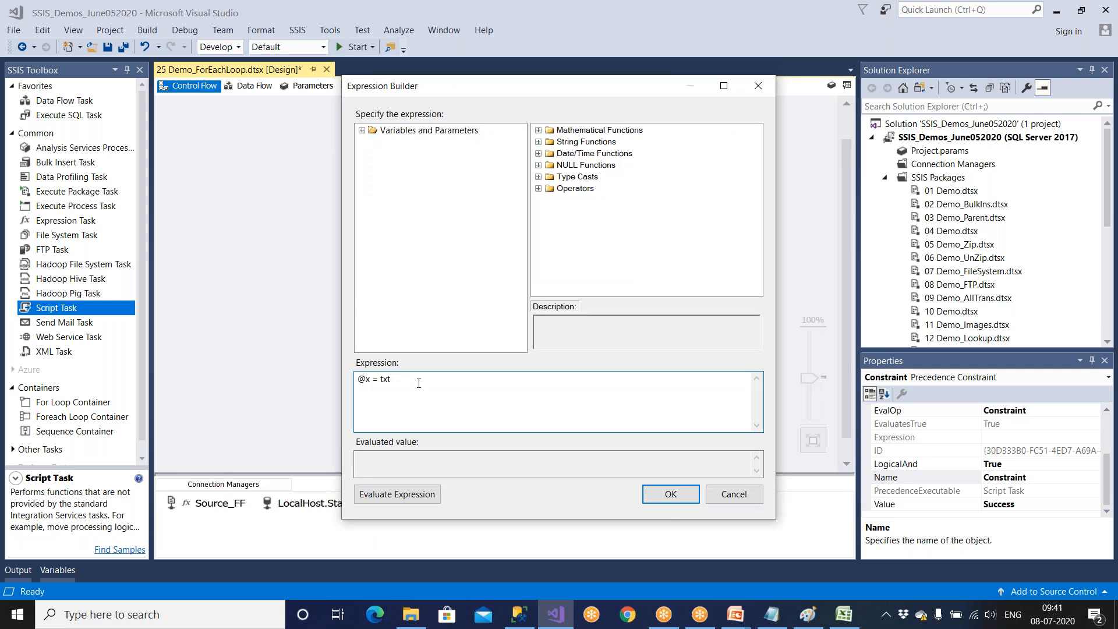
text(= "")
text(.txt)
click(668, 492)
click(751, 366)
click(733, 494)
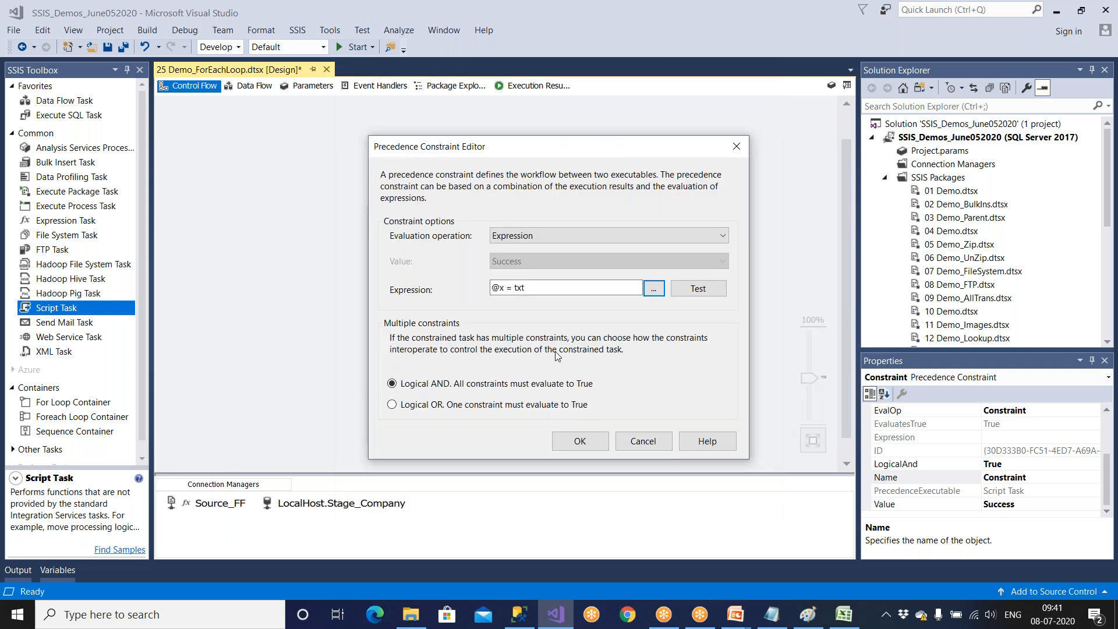
click(637, 441)
Move the Data Flow Task further below the Script Task and enlarge the Foreach Loop Container to make room for more tasks.
drag(499, 371, 492, 407)
click(497, 273)
drag(575, 371, 579, 370)
drag(576, 450, 676, 455)
click(506, 266)
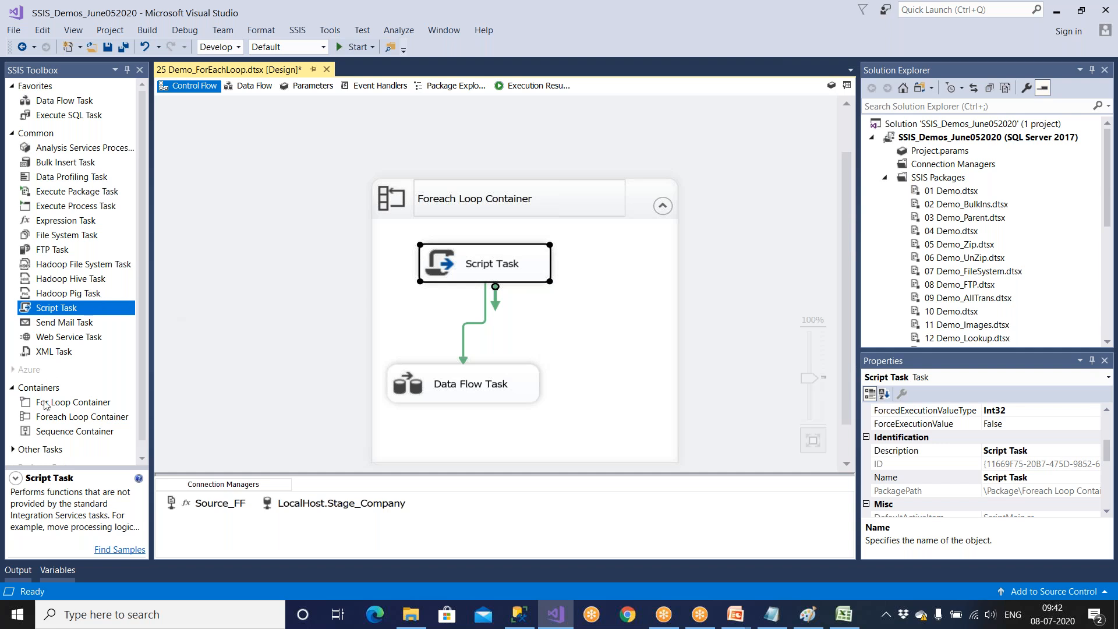
Add a second Data Flow Task beside the existing one in the Foreach Loop Container and open its data flow.
click(13, 134)
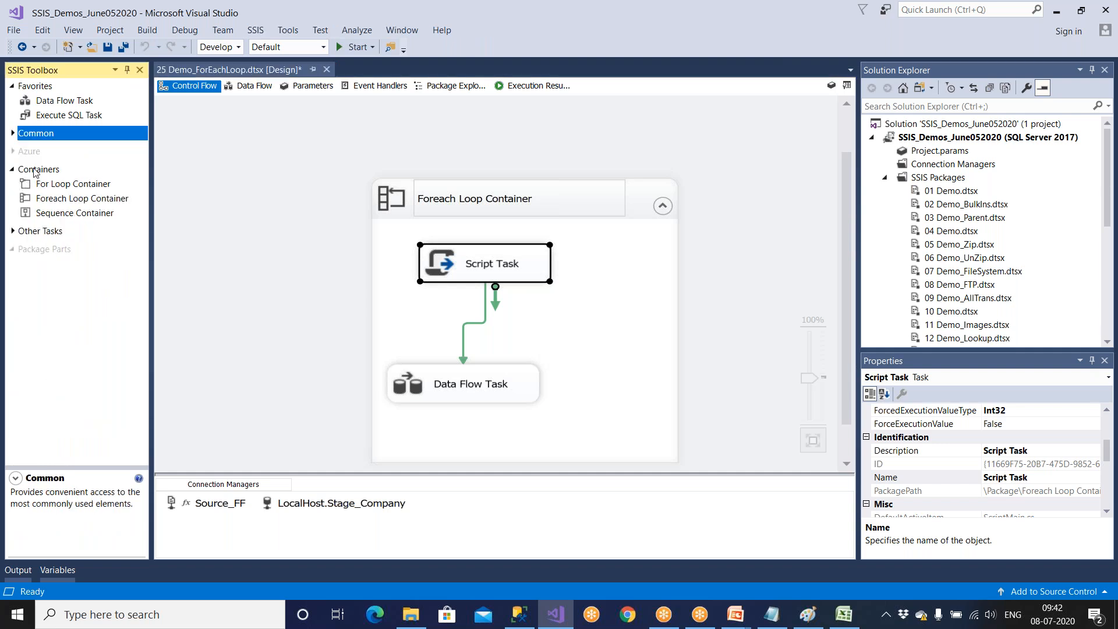
drag(57, 103, 578, 372)
double_click(612, 390)
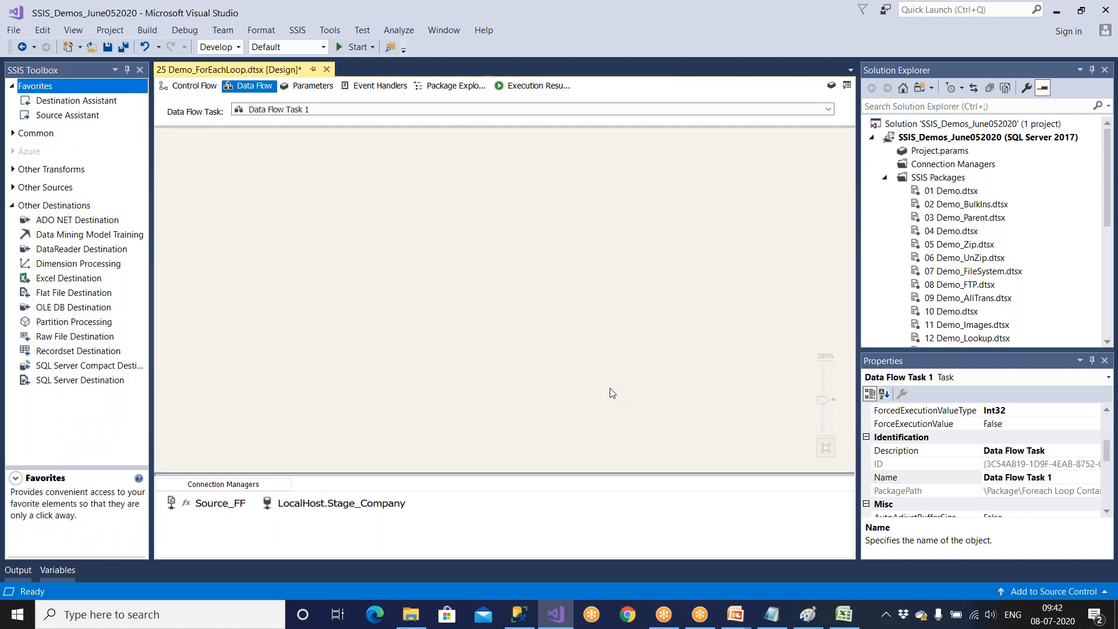
Add an Excel Source and an OLE DB Destination to Data Flow Task 1 and connect the source to the destination.
click(59, 278)
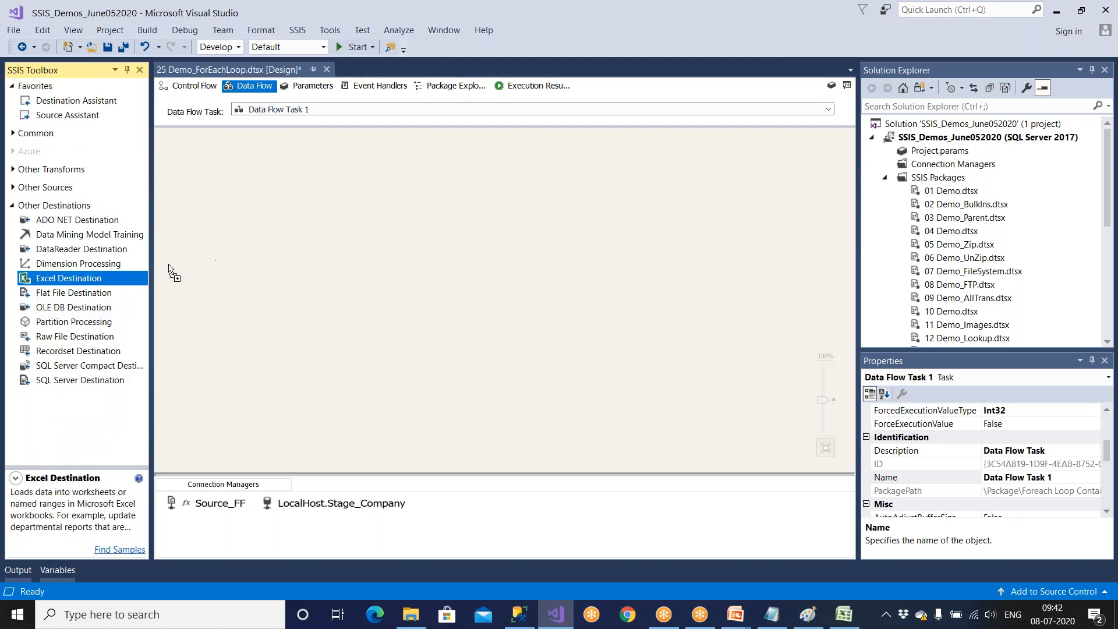
click(23, 191)
drag(41, 231, 229, 235)
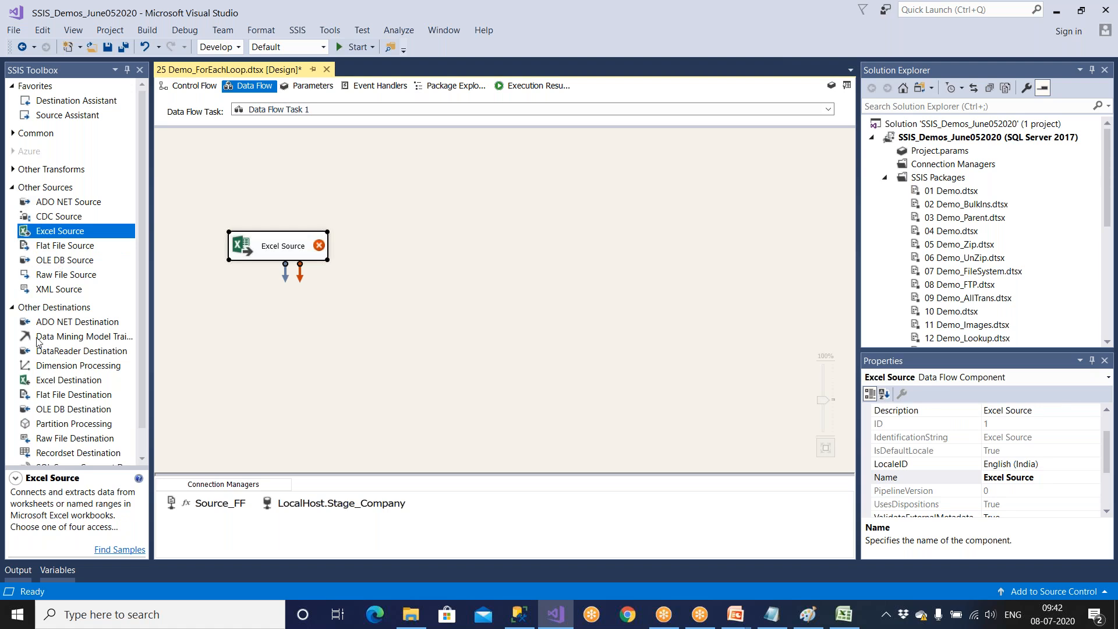
drag(71, 413, 246, 411)
click(273, 252)
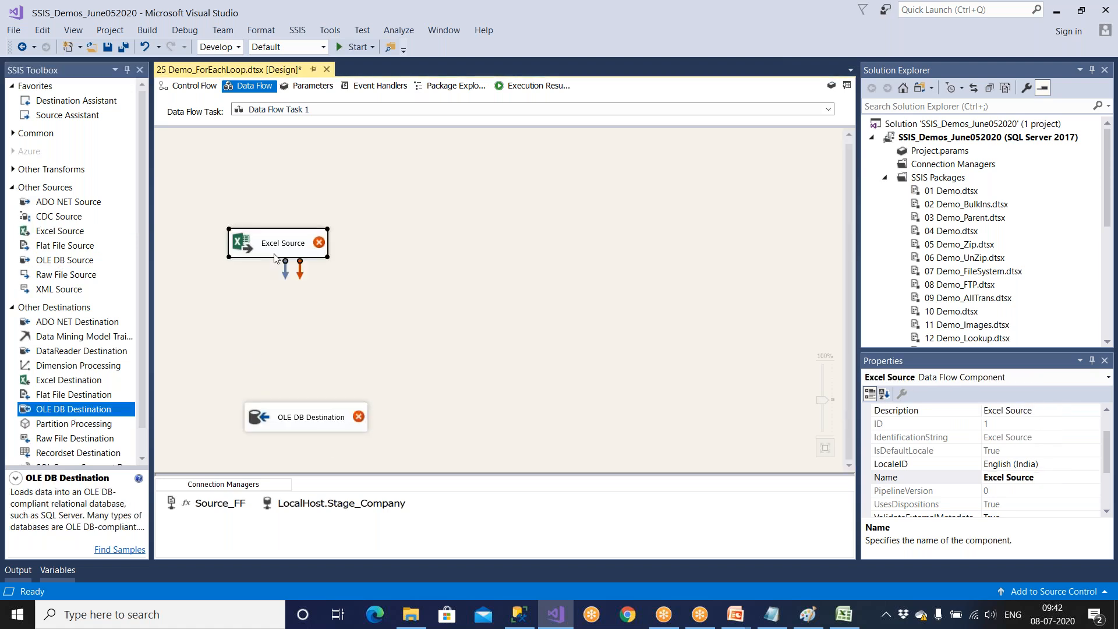
drag(285, 277, 312, 419)
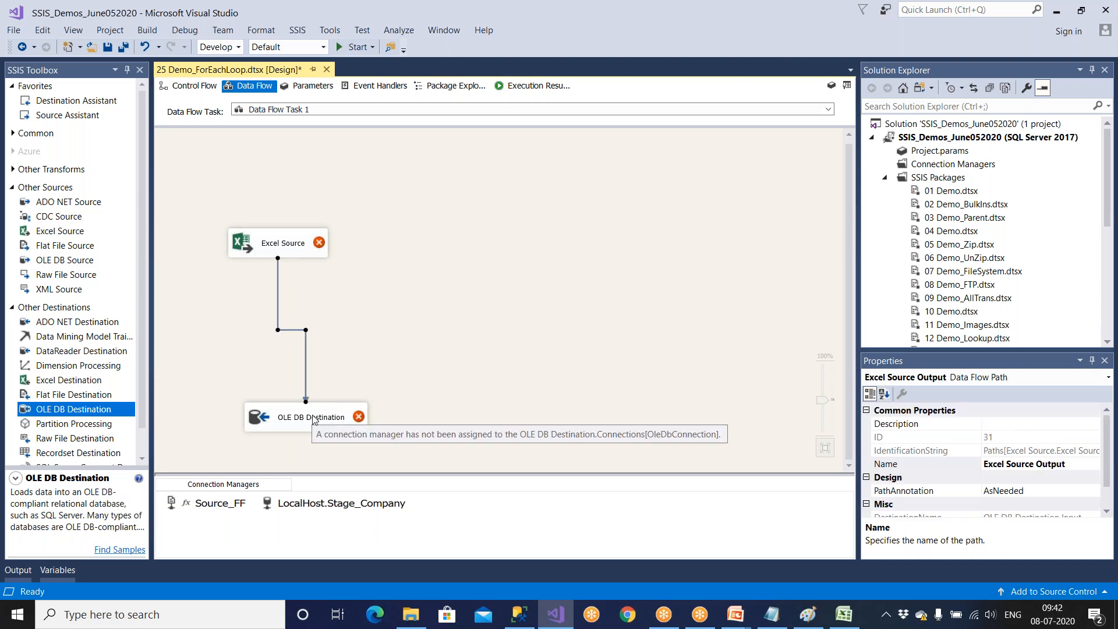
Add a third Data Flow Task to the Foreach Loop Container, connect the Script Task to both new data flow tasks and save.
click(191, 86)
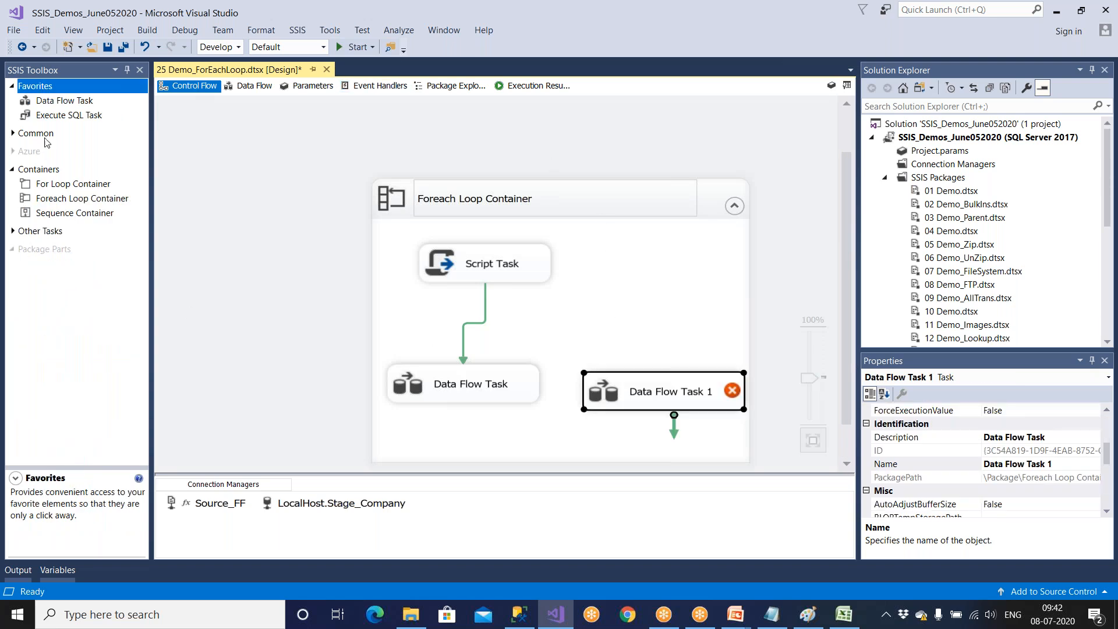
drag(65, 101, 633, 271)
click(491, 277)
drag(495, 294, 610, 382)
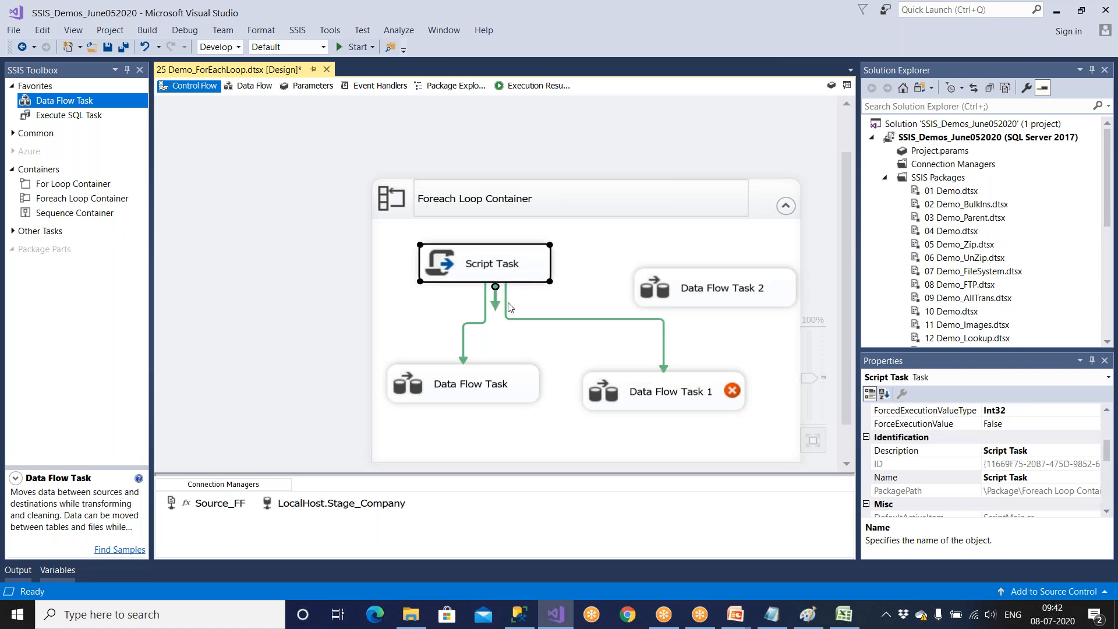
drag(532, 305, 636, 304)
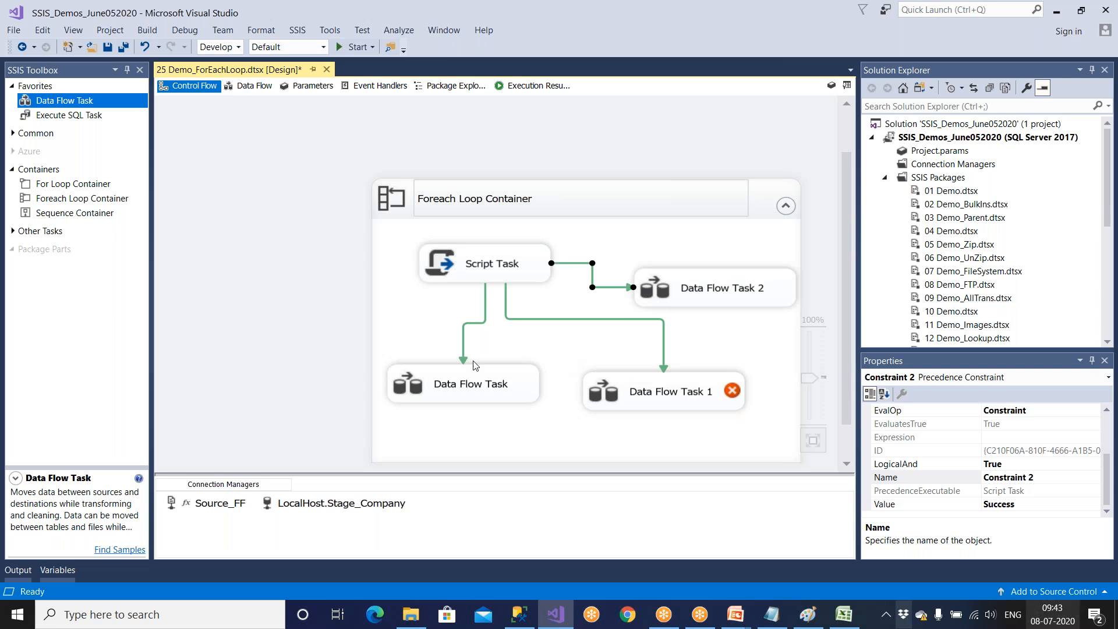
click(126, 49)
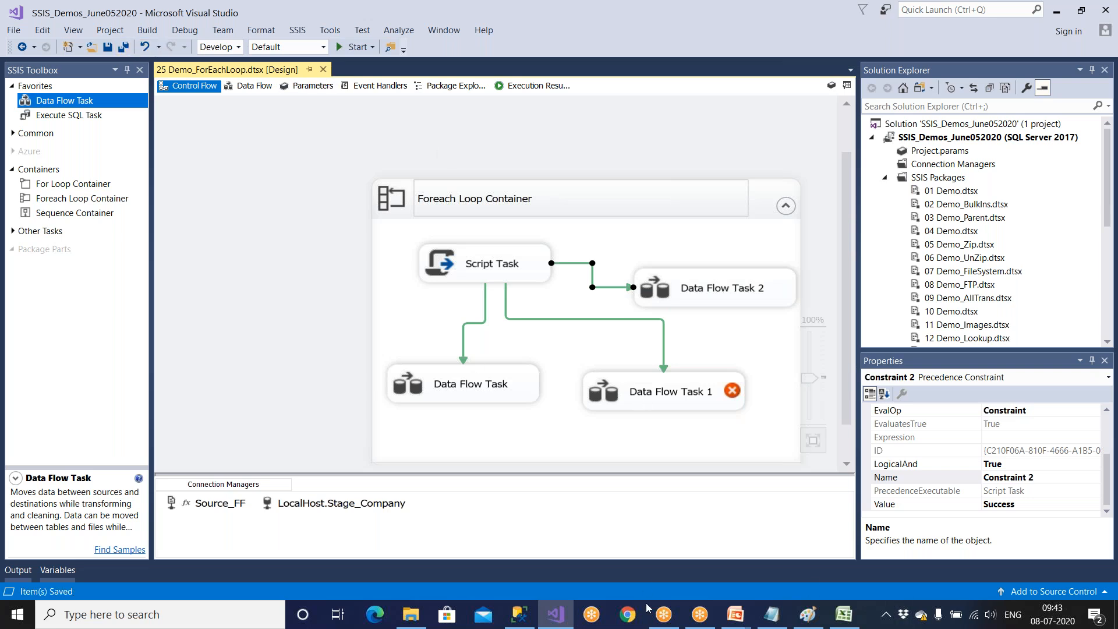
Switch to the PowerPoint slide show and advance through the For Each Loop demo slides to the slide about creating two variables.
mouse_move(736, 617)
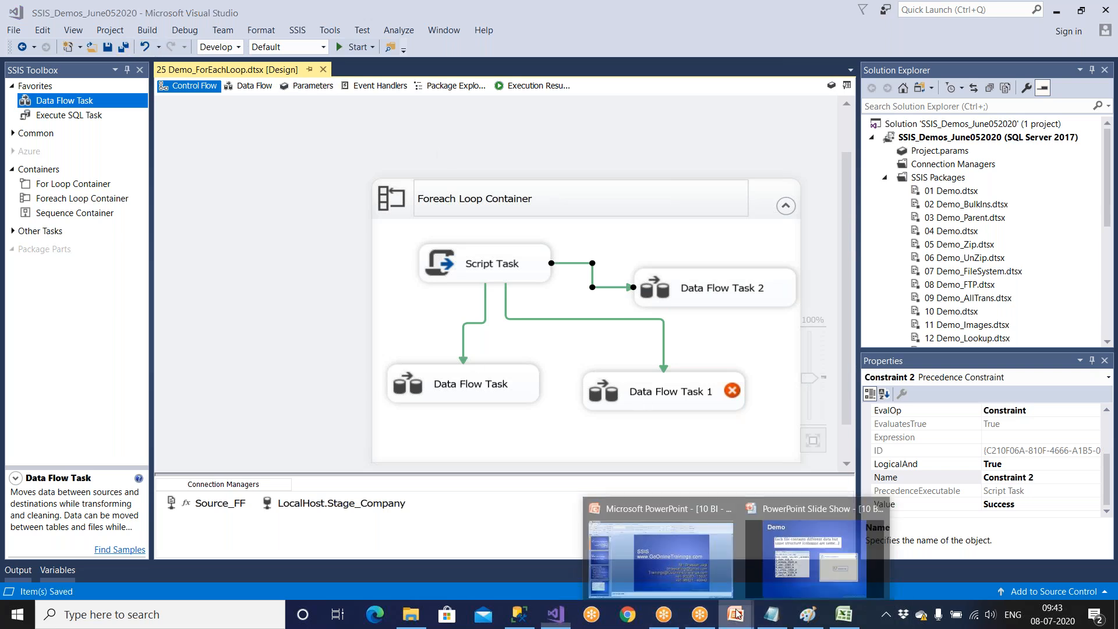
click(795, 548)
key(Right)
key(Right)
key(Right)
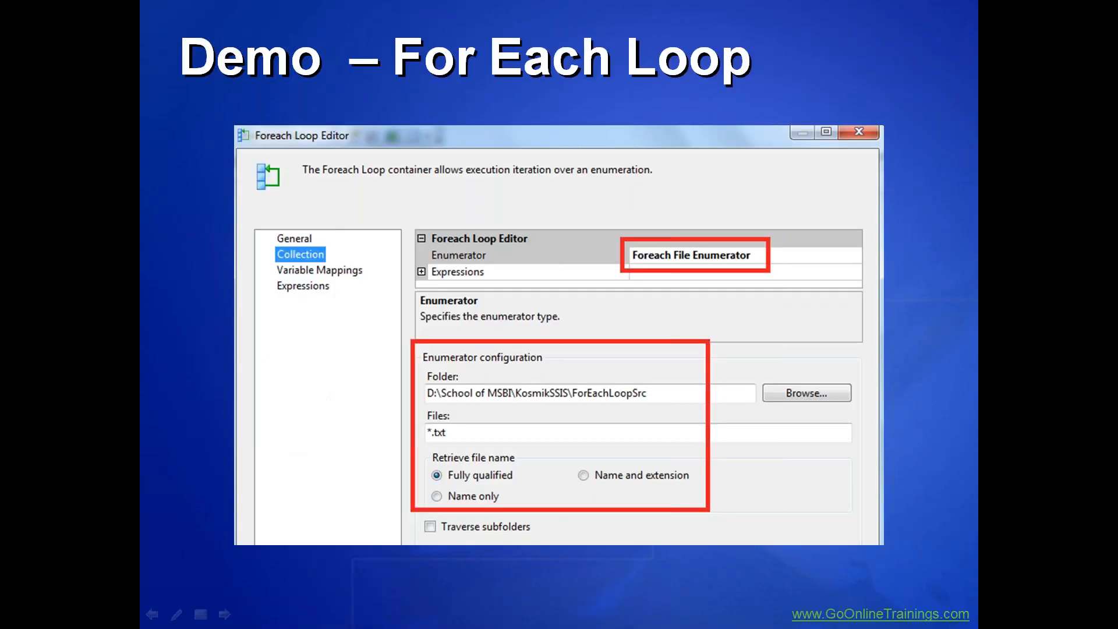
key(Right)
key(Right)
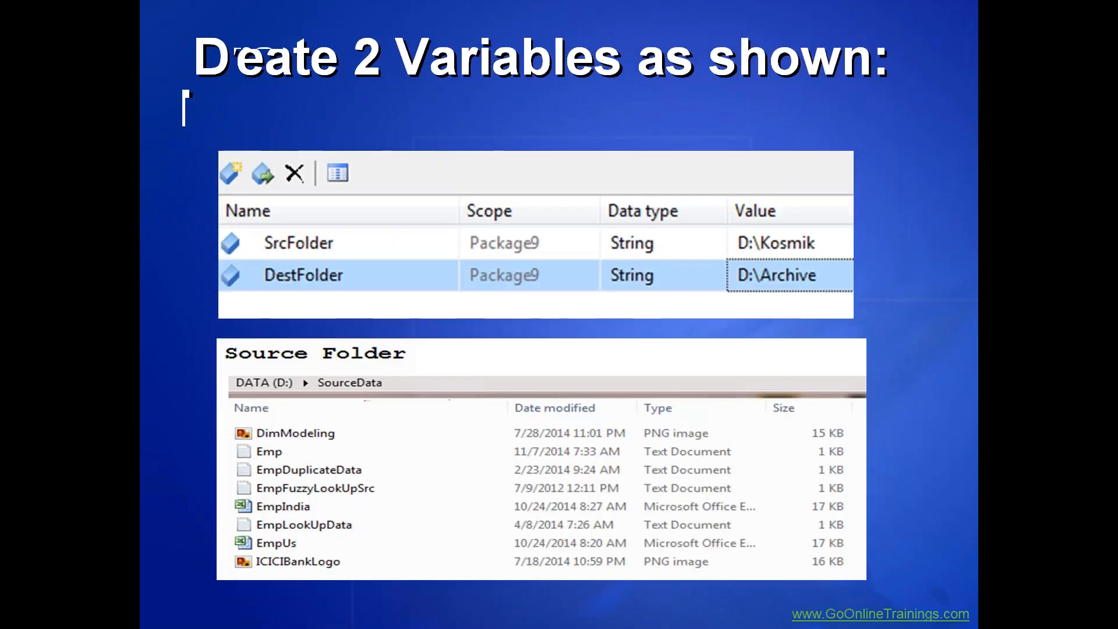
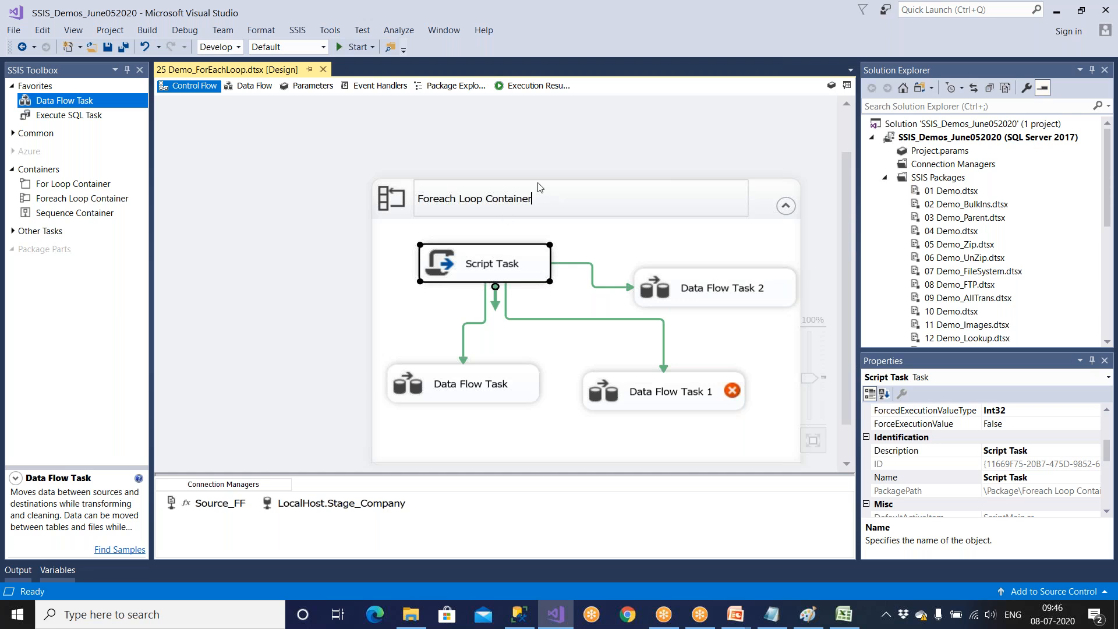
Select the Foreach Loop Container and switch to the SSIS slide show in PowerPoint.
click(325, 178)
click(465, 202)
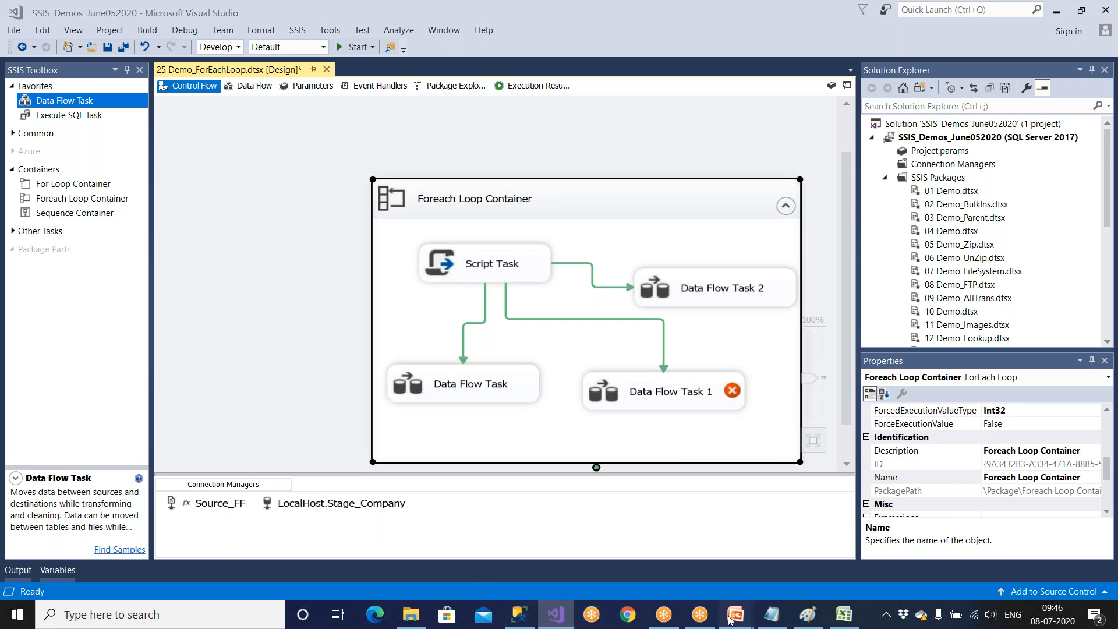
mouse_move(736, 618)
click(770, 571)
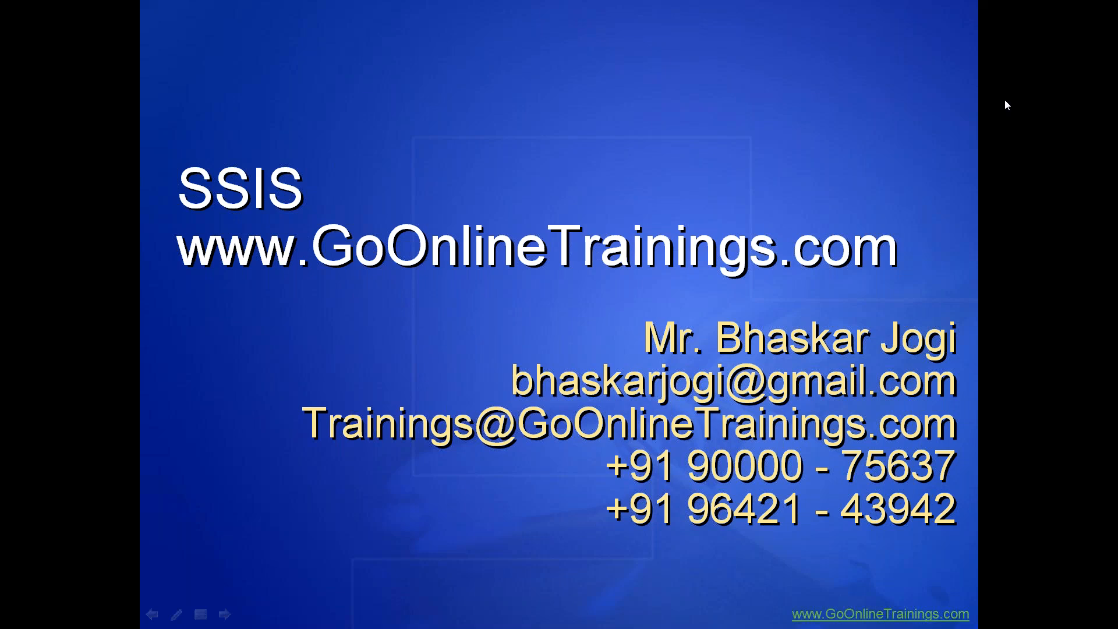
Open the D:\Amazon folder in File Explorer and review the Delhi folder and the Emp text files in it.
key(super+d)
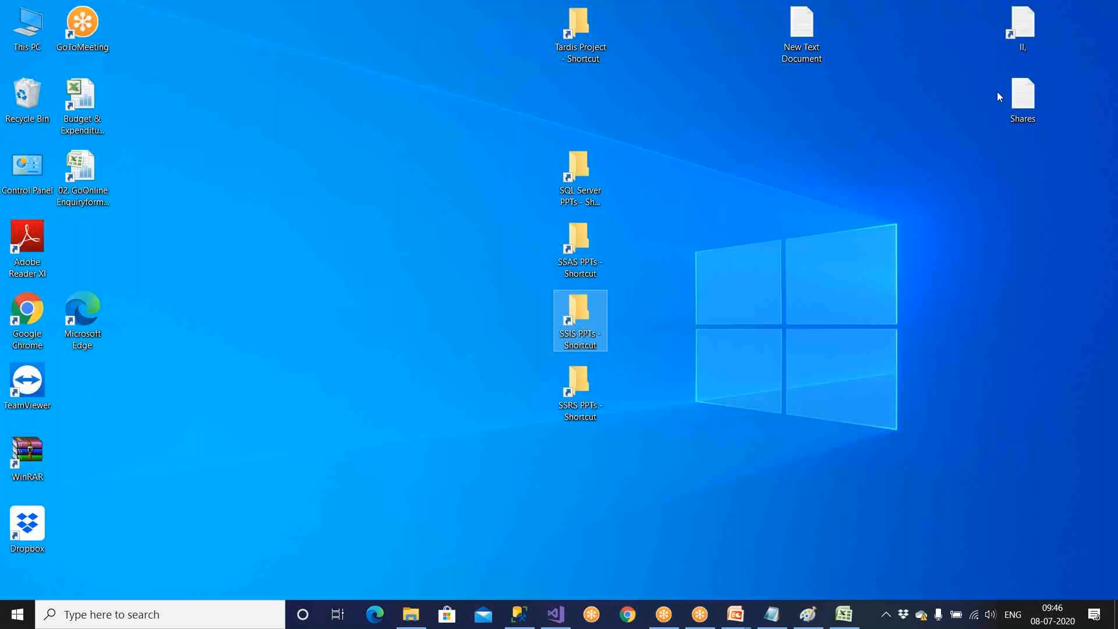
double_click(28, 28)
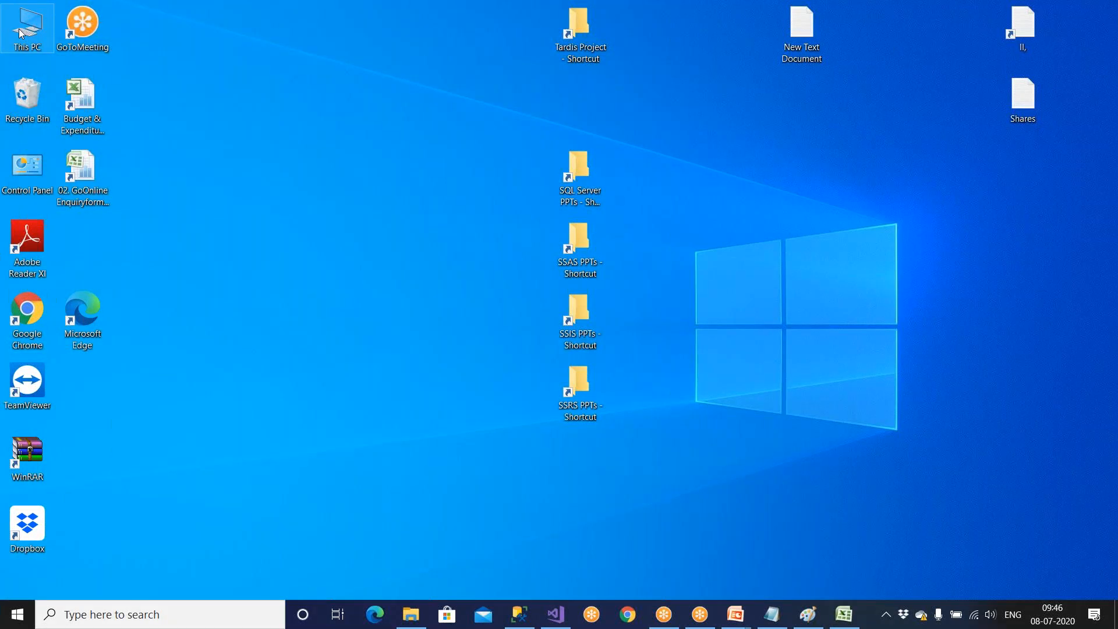
double_click(469, 220)
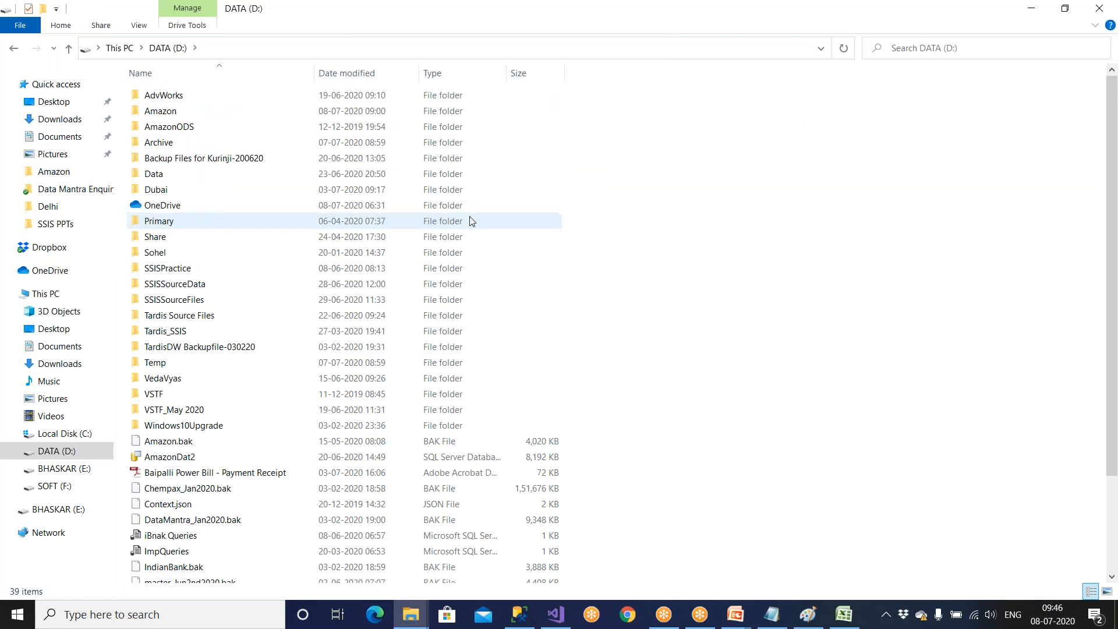
double_click(186, 114)
click(270, 48)
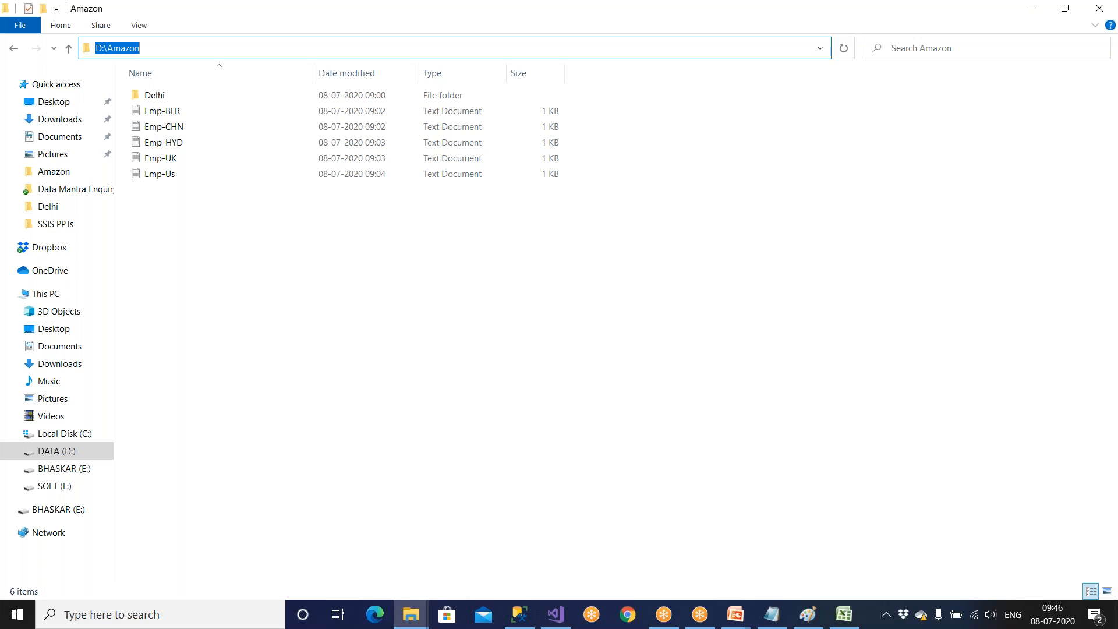
drag(219, 267, 141, 89)
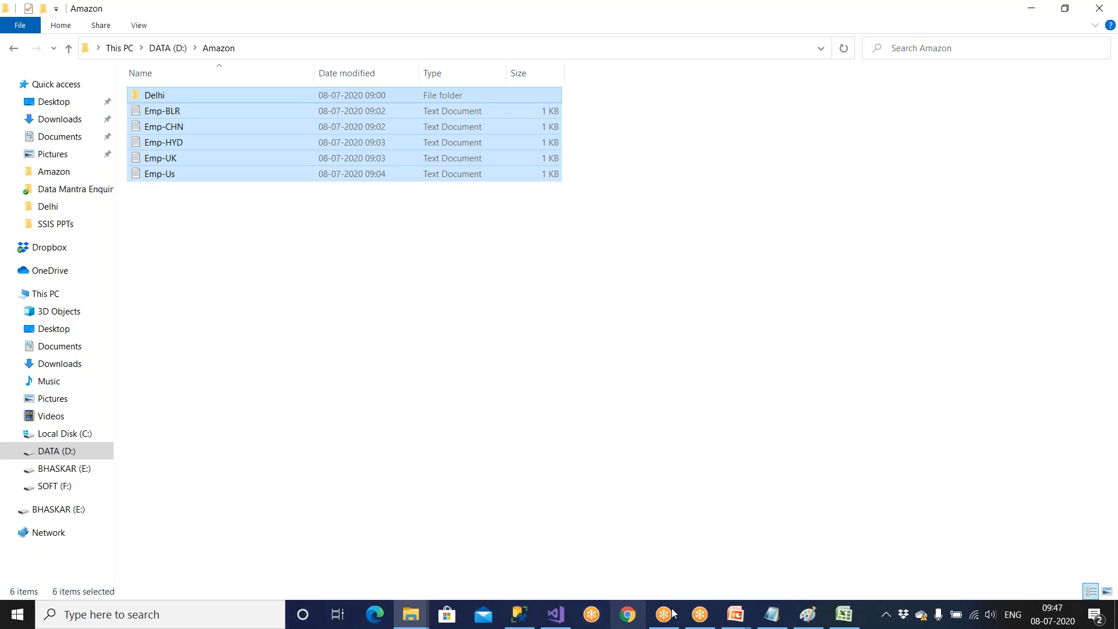
click(326, 367)
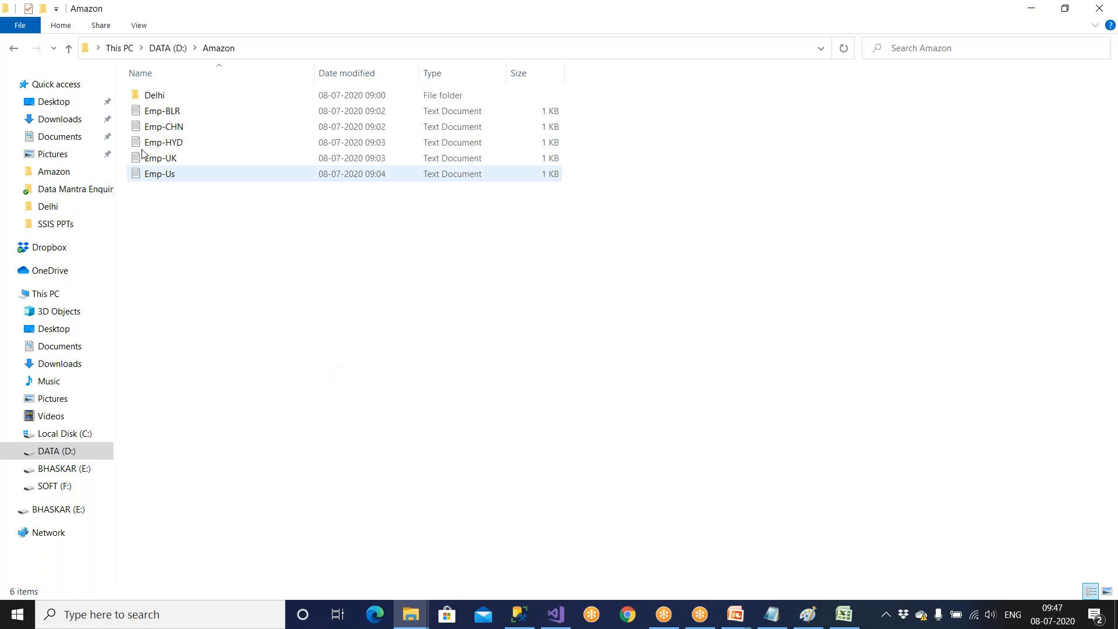
Switch to Visual Studio and inspect the general settings of the Source_FF flat file connection manager.
click(555, 613)
click(232, 510)
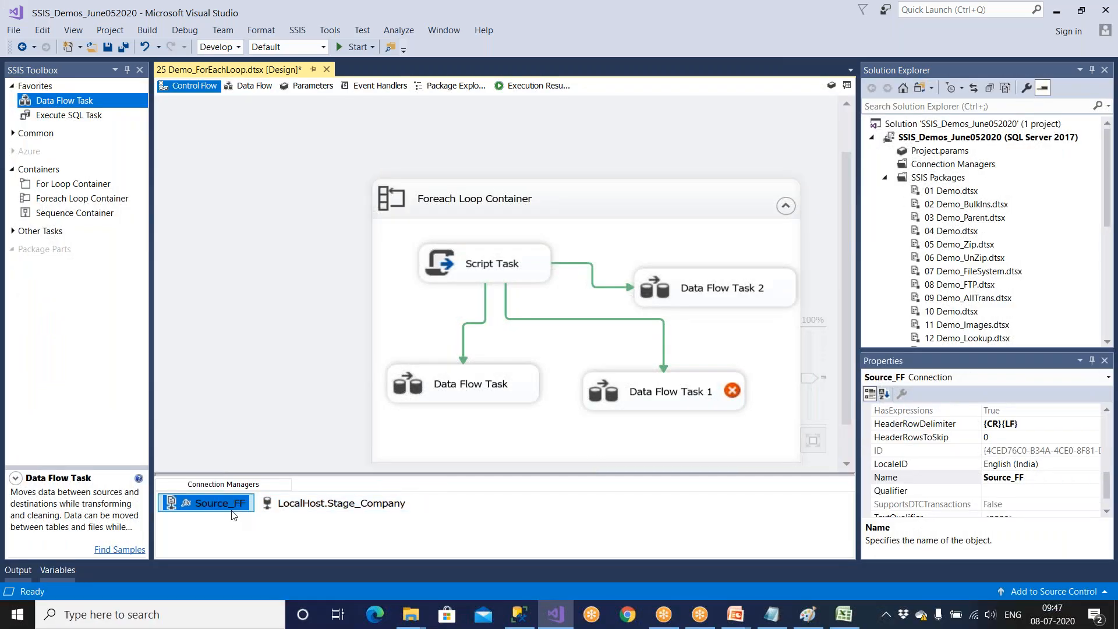
double_click(232, 515)
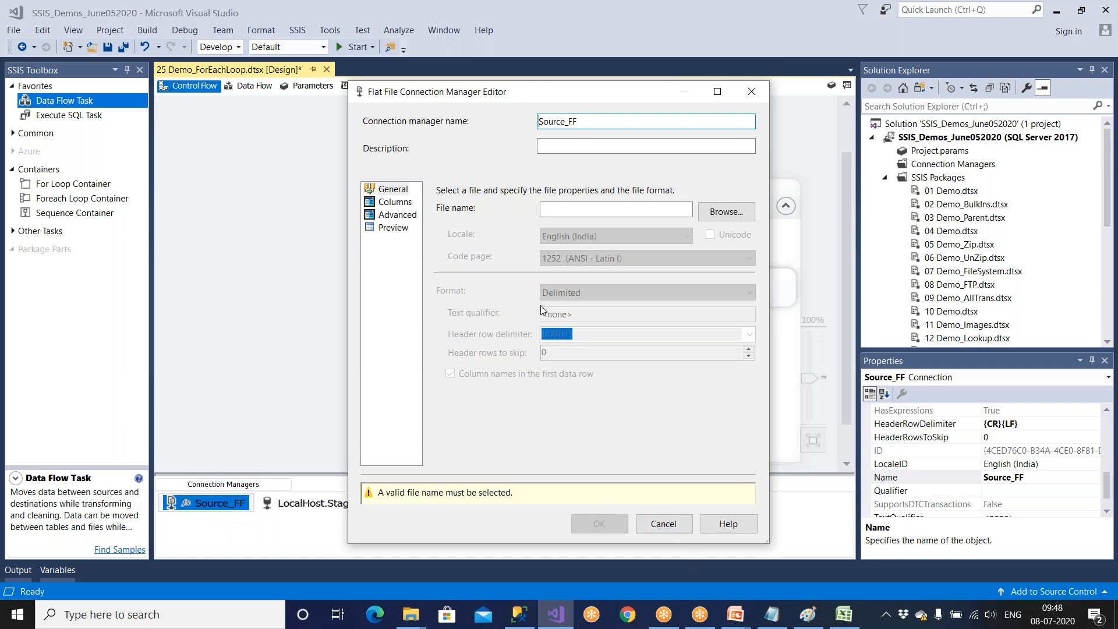
click(658, 525)
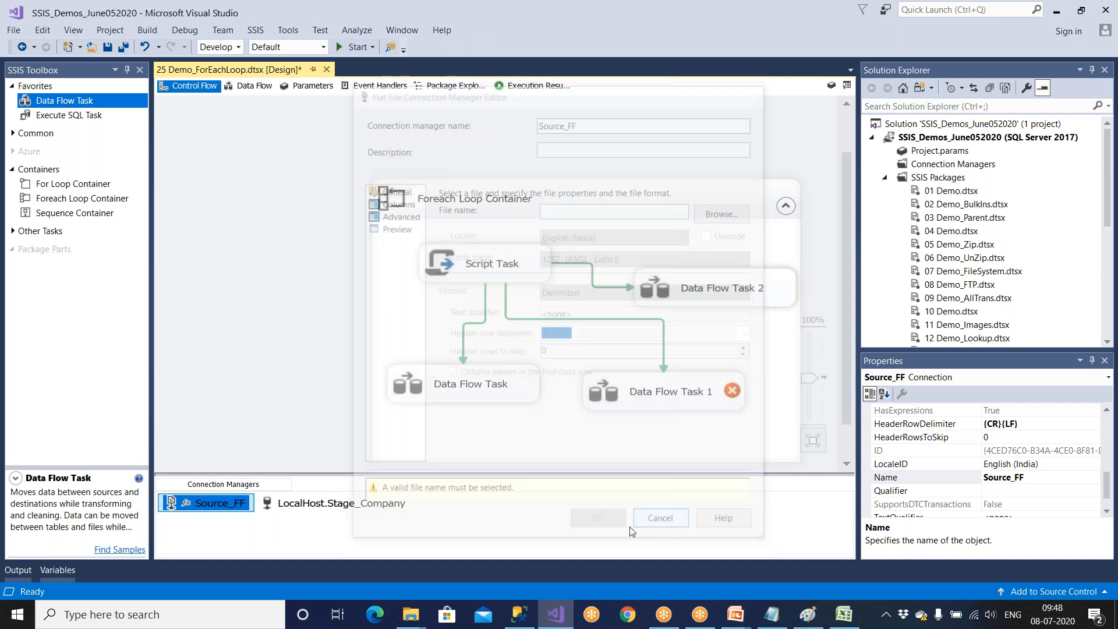
Open the Data Flow Task and check which connection manager its Flat File Source uses.
double_click(486, 383)
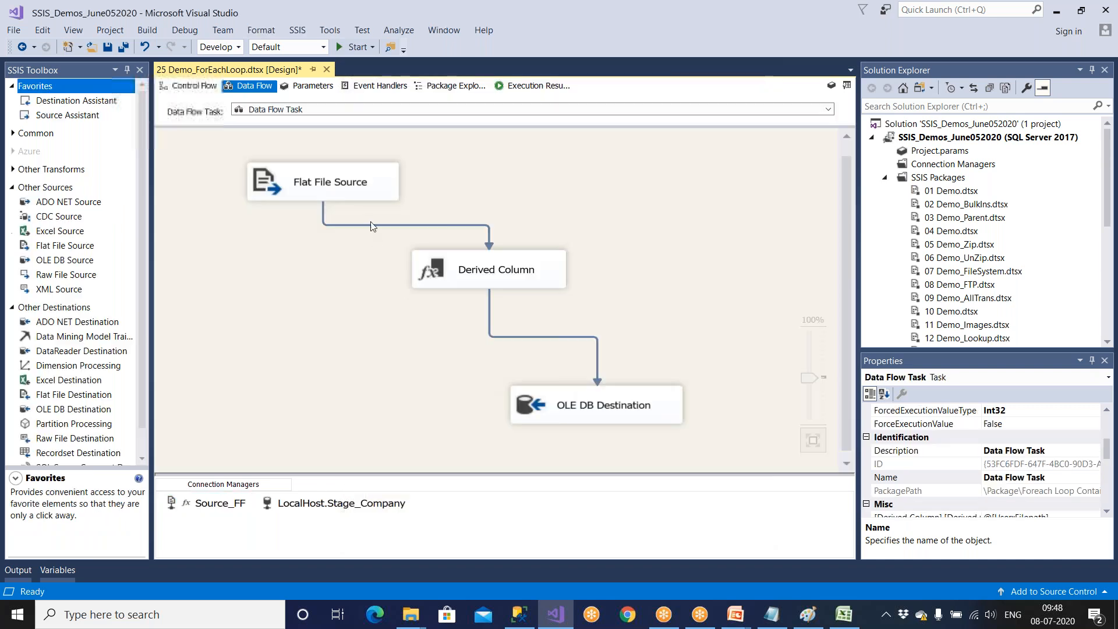
double_click(366, 190)
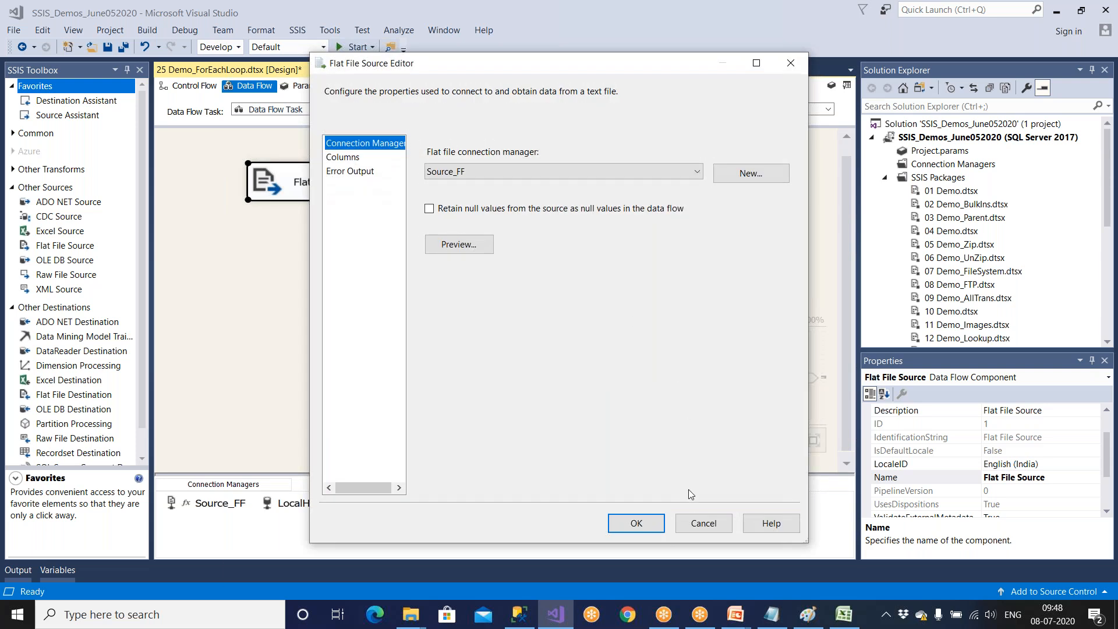
click(694, 525)
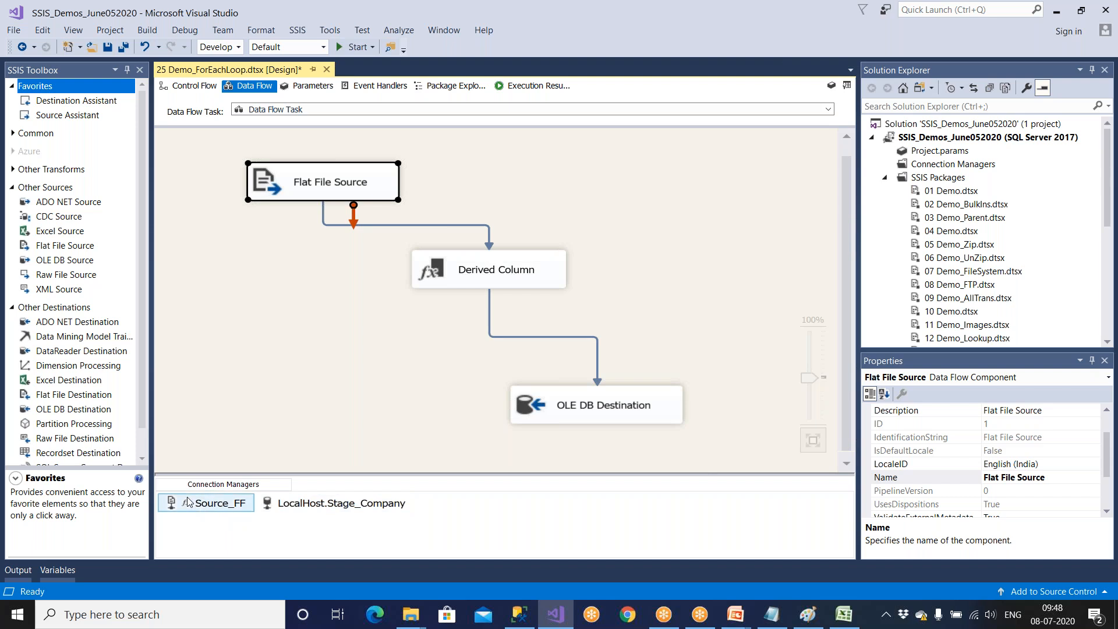
Review the property expressions defined on the Source_FF connection.
right_click(212, 505)
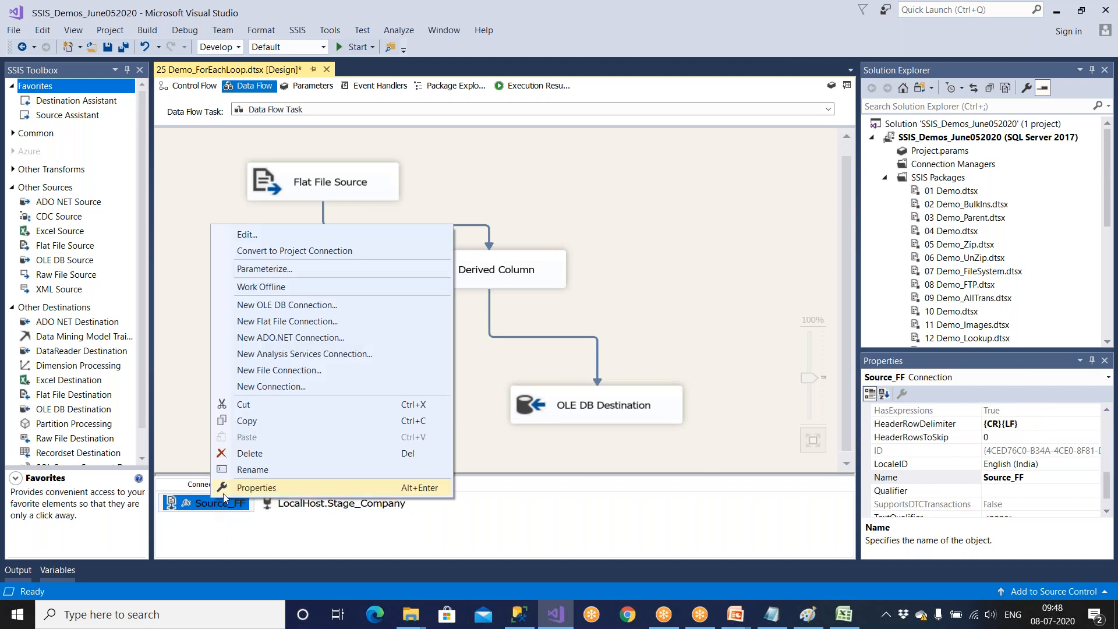
click(233, 487)
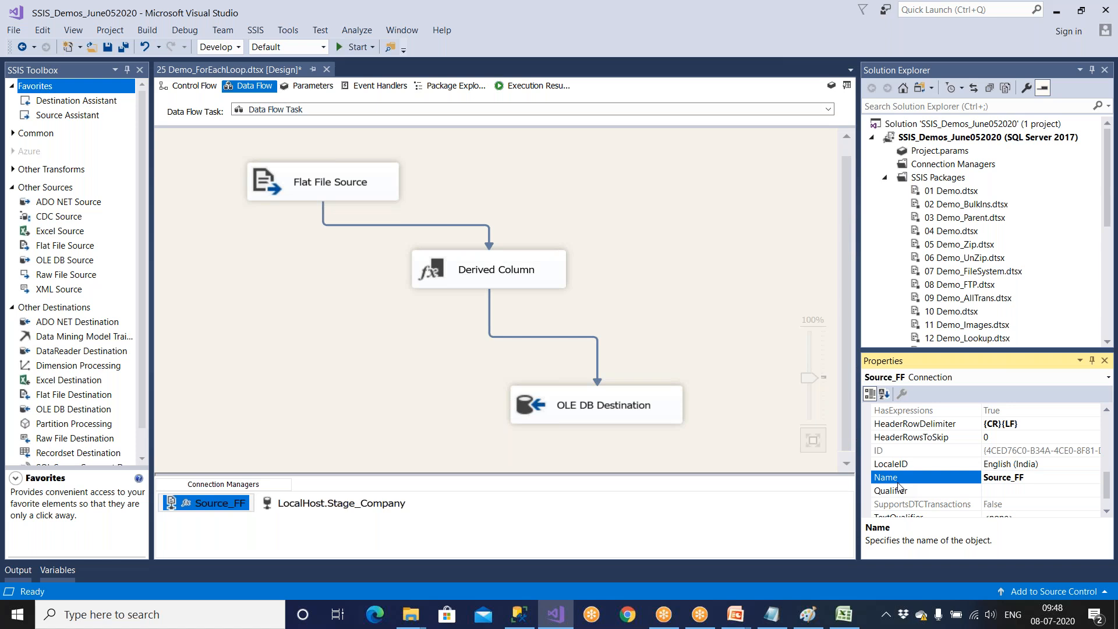
scroll(899, 488, down, 1)
scroll(899, 488, up, 3)
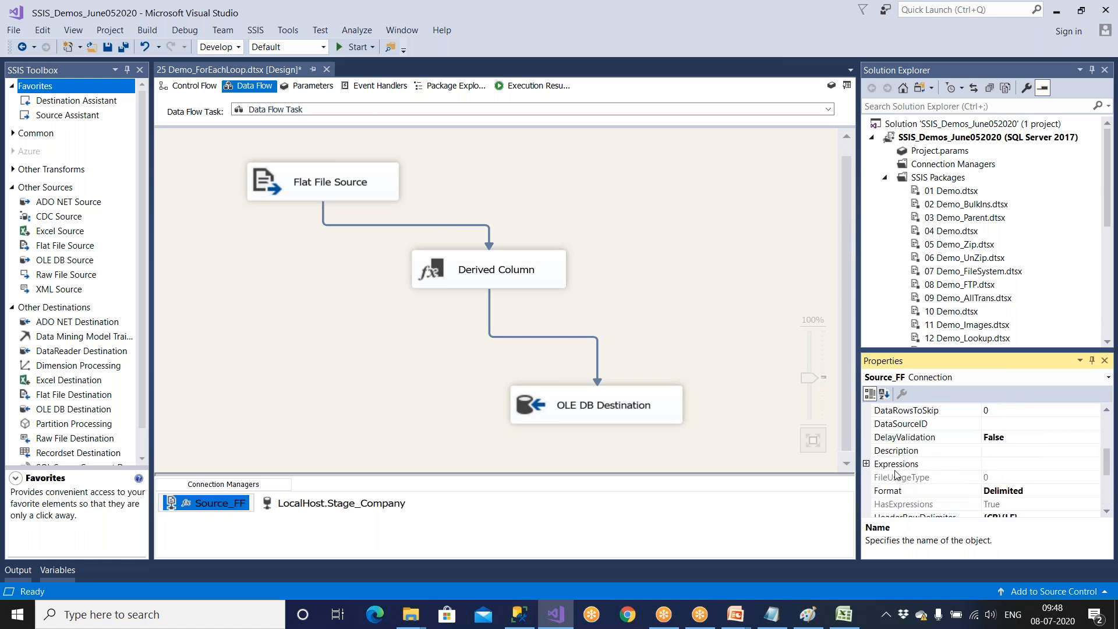
click(896, 464)
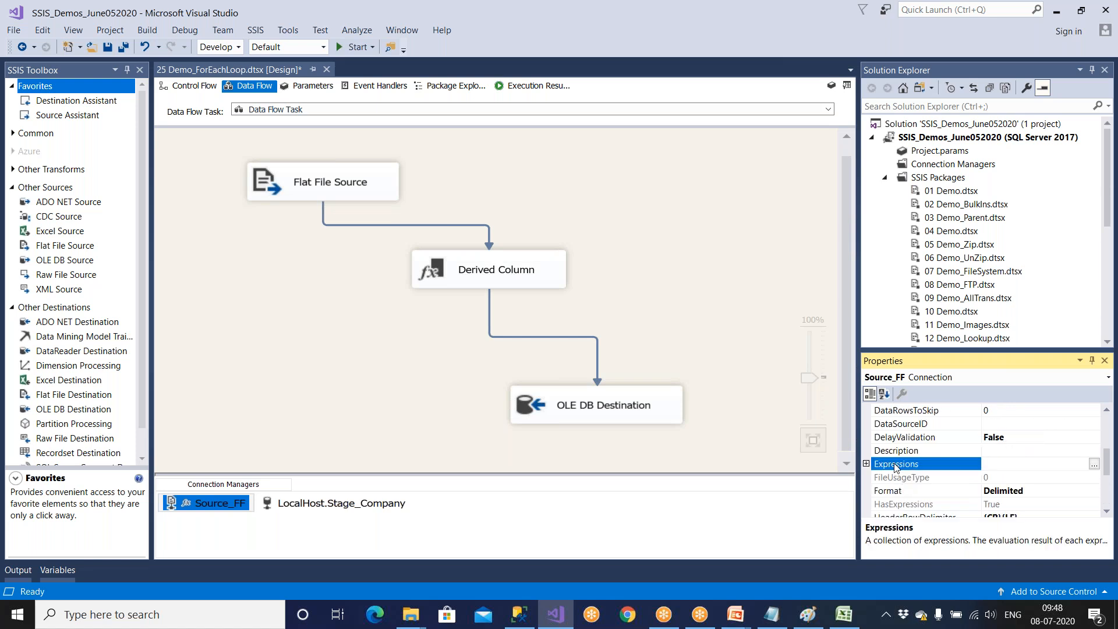
click(1094, 465)
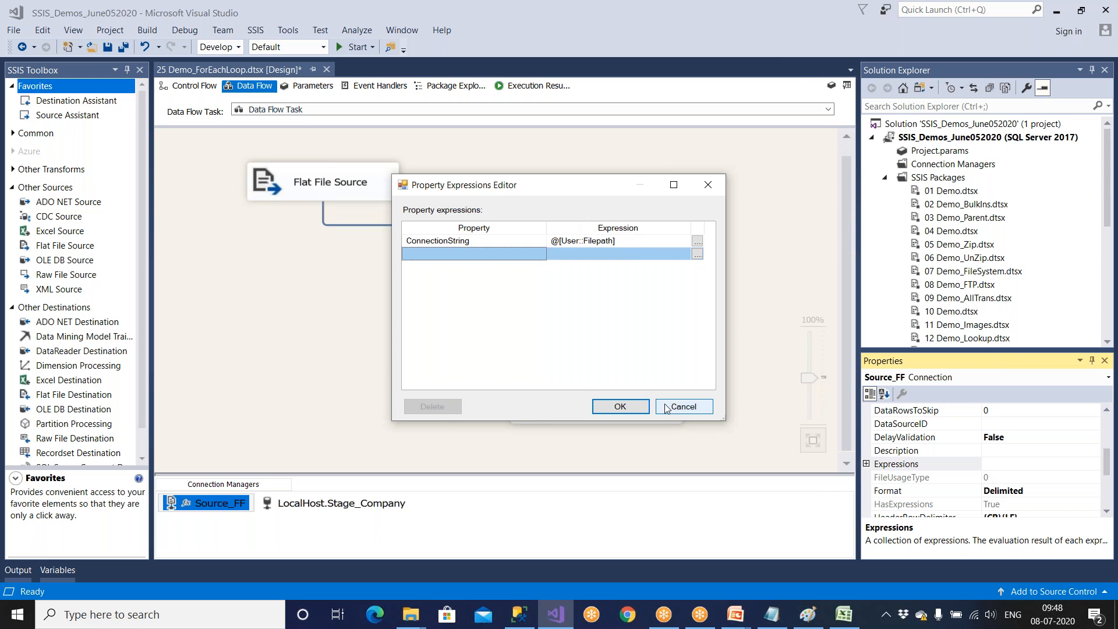
click(621, 407)
Check the file name setting of the Source_FF connection manager again and close its editor without changes.
click(245, 508)
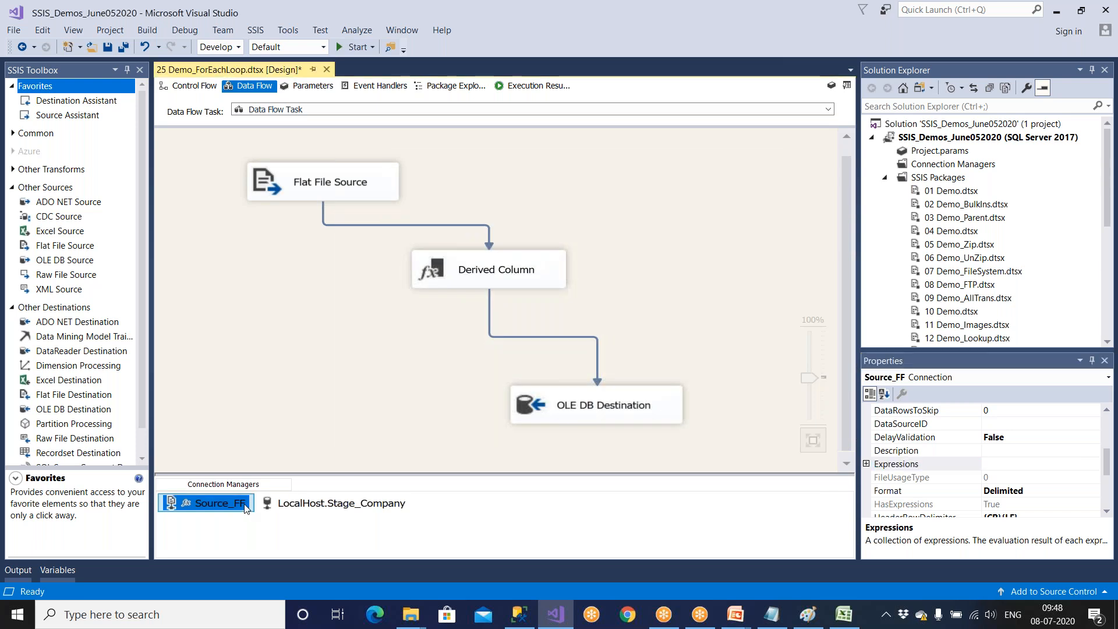
double_click(245, 508)
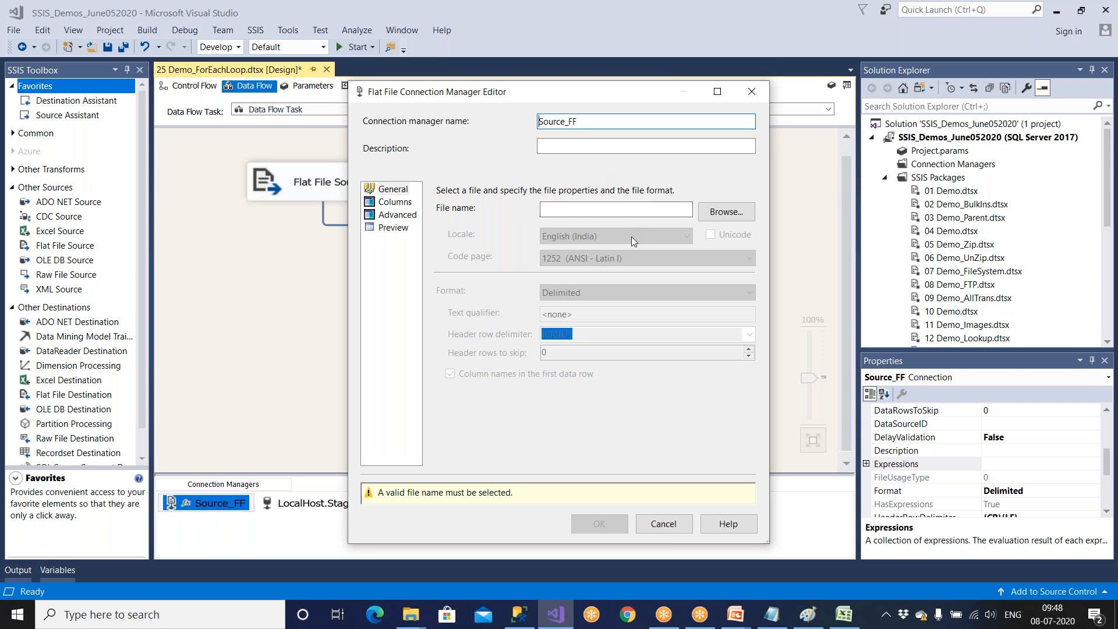
click(675, 526)
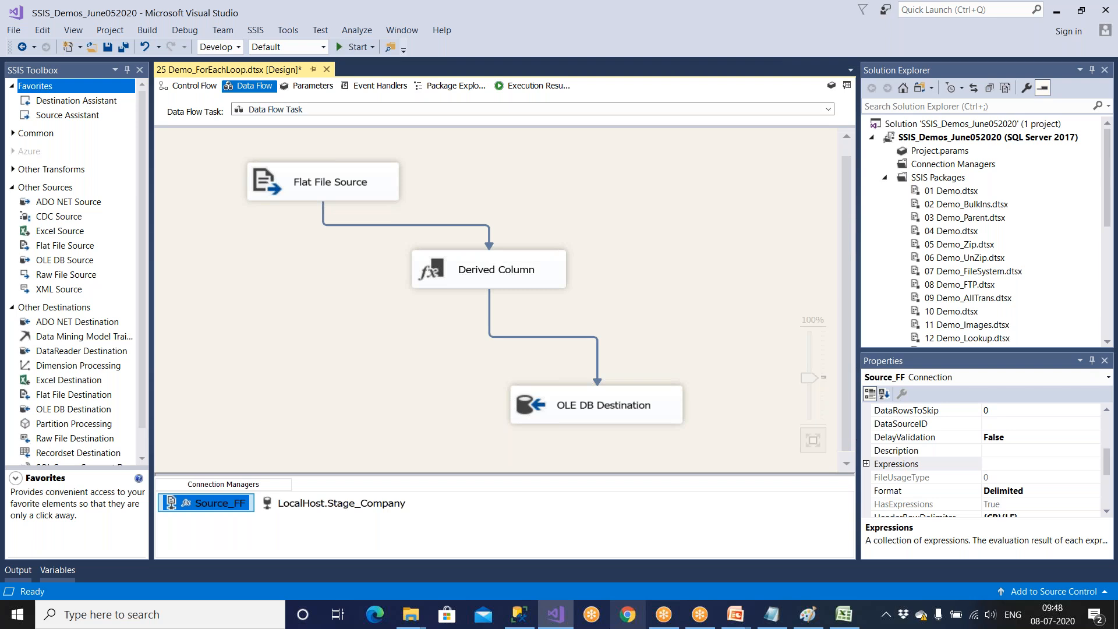
In File Explorer, rename the Emp-BLR text file in D:\Amazon as Emp1.
click(410, 614)
drag(307, 307, 161, 166)
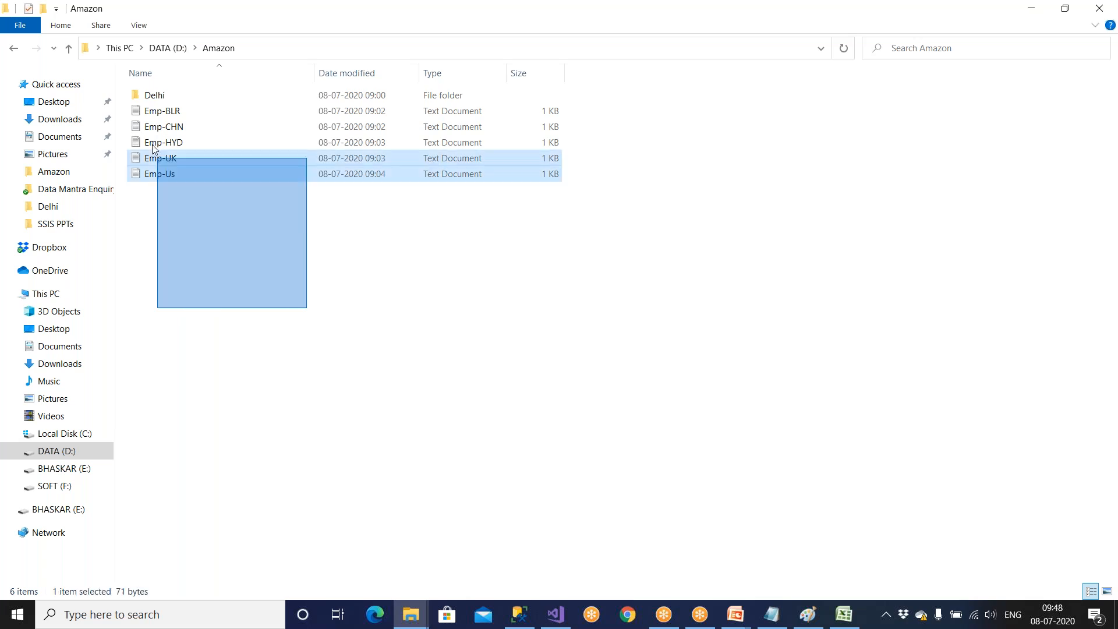
drag(160, 166, 187, 149)
click(186, 116)
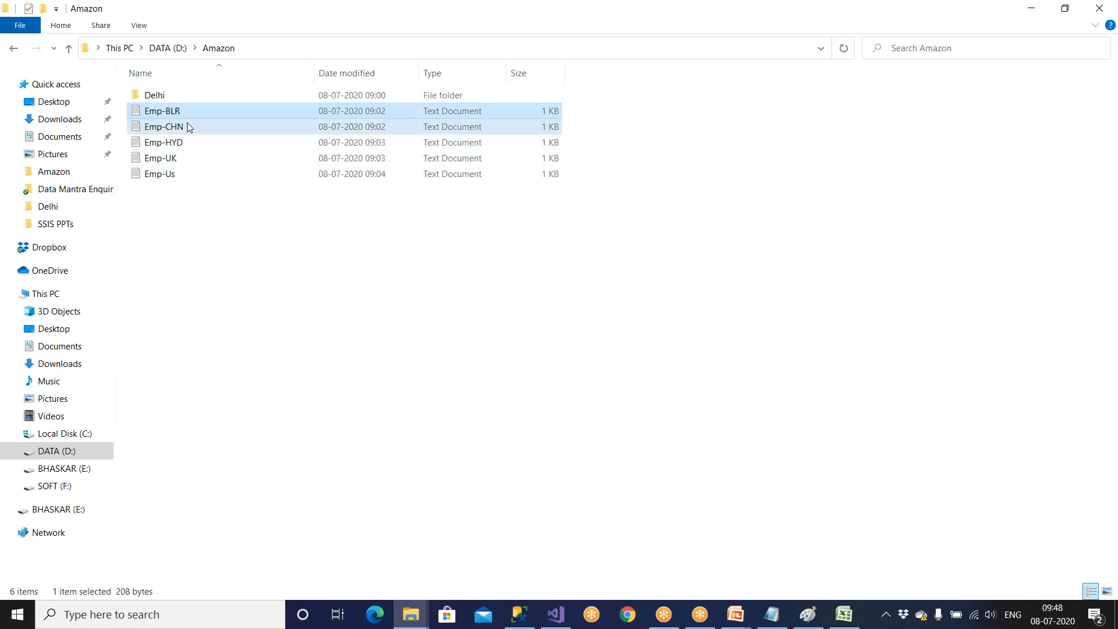
click(188, 127)
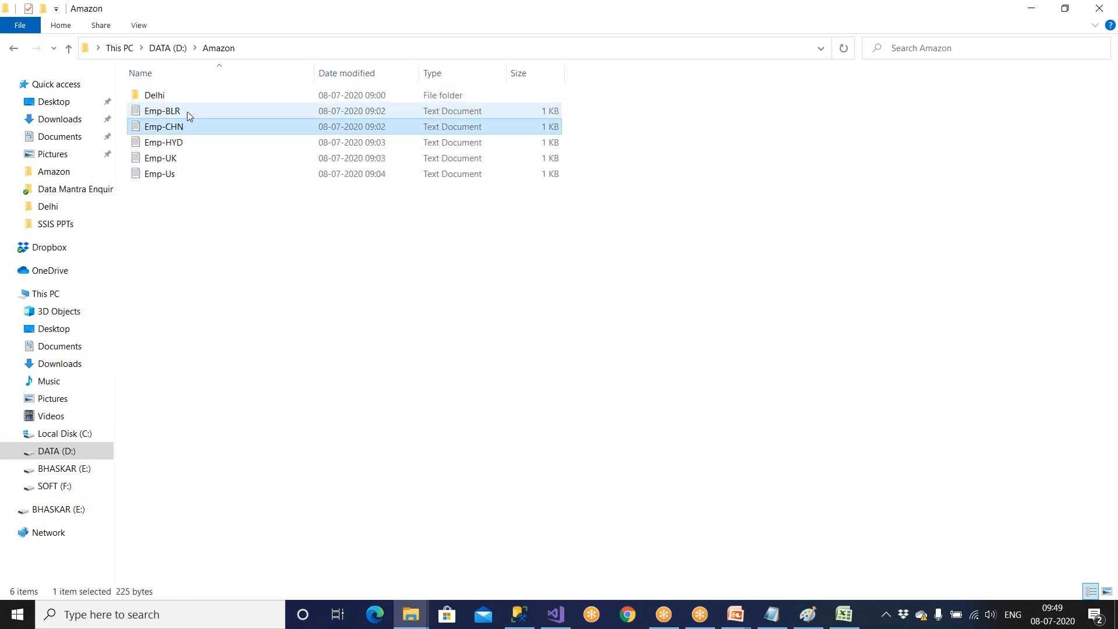
click(187, 111)
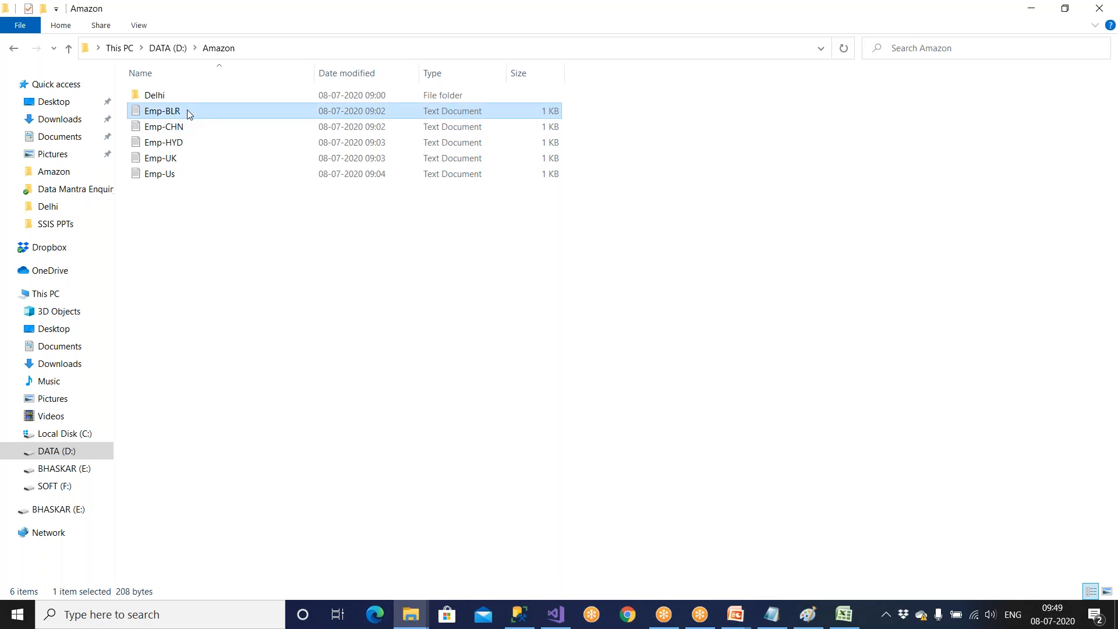
key(F2)
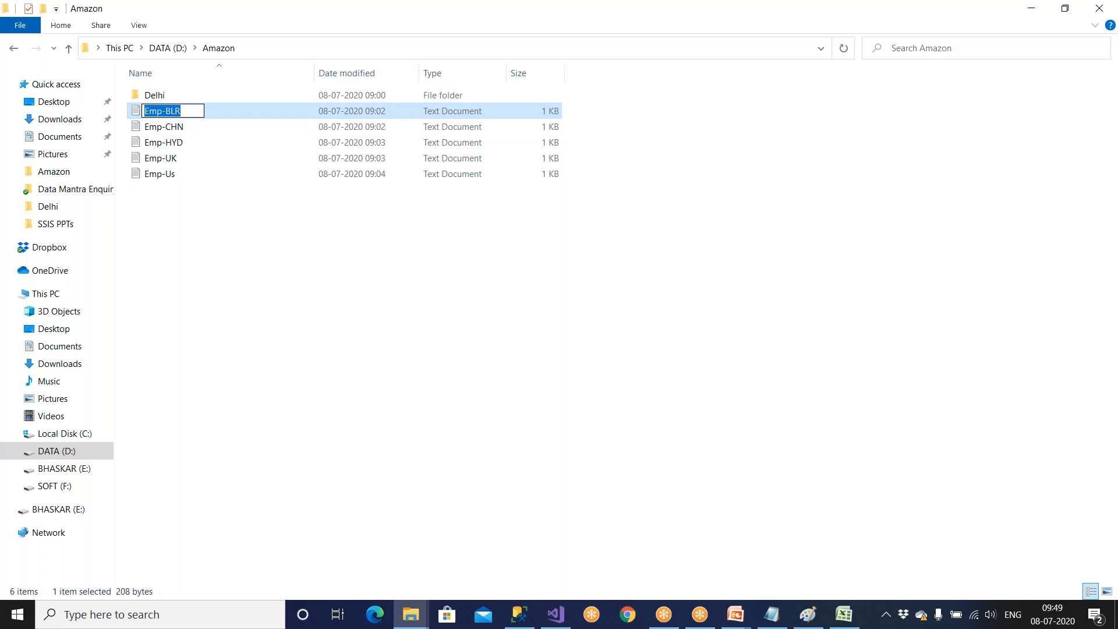
text(Emp1)
Rename the Emp-HYD text file as Emp_akakak.
click(175, 149)
key(F2)
text(Emp_akakak)
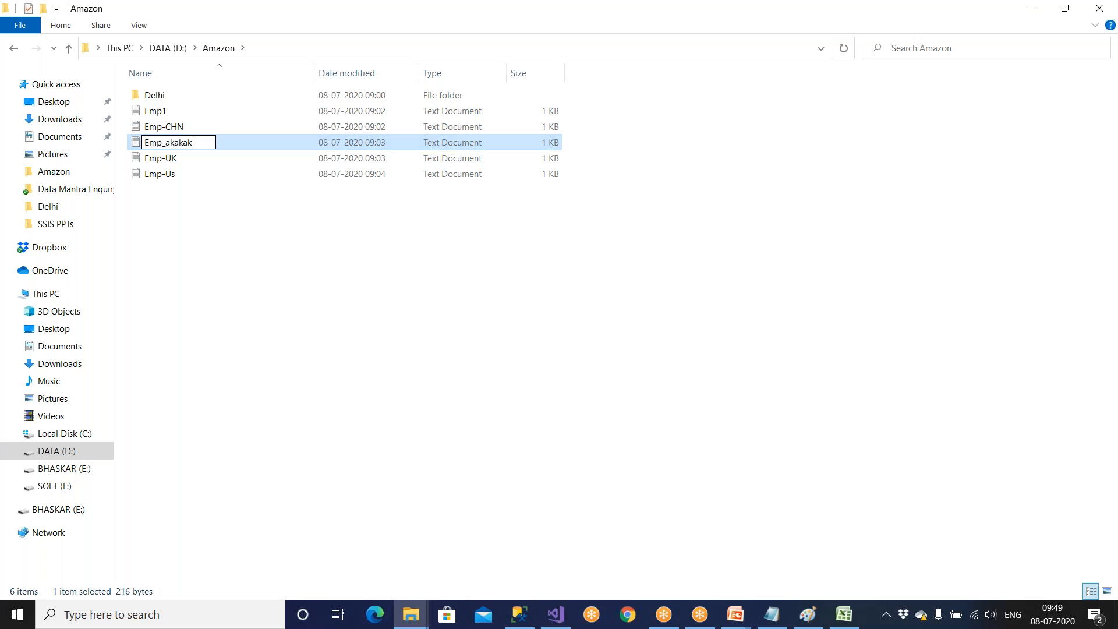
click(183, 241)
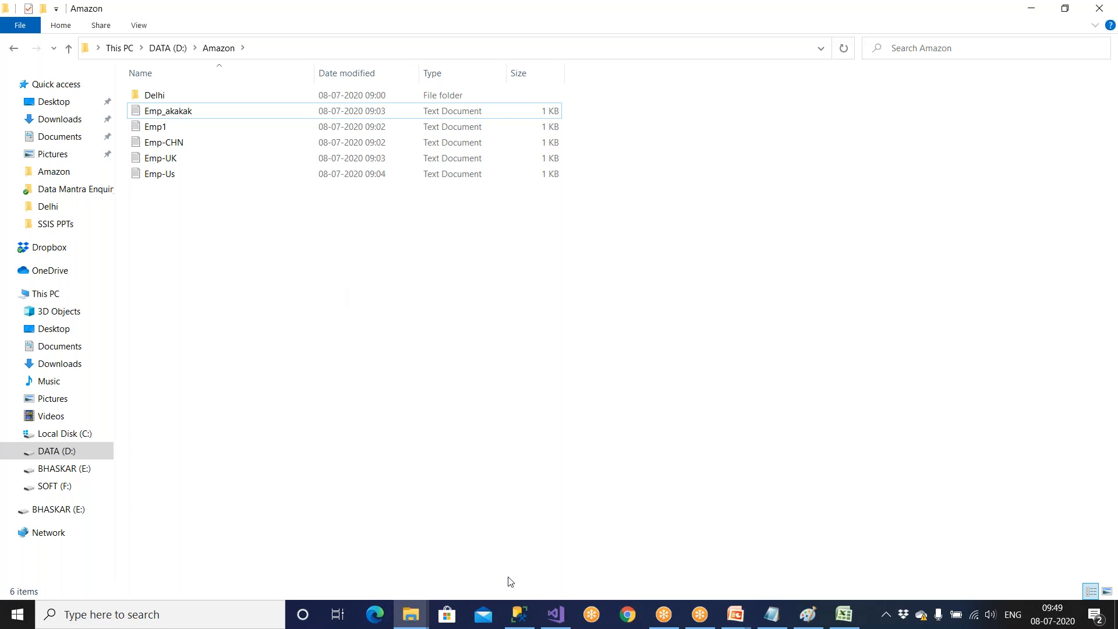
Save the package in Visual Studio, and delete all rows from Emp_ForEach_Dest in SQL Server Management Studio.
click(556, 615)
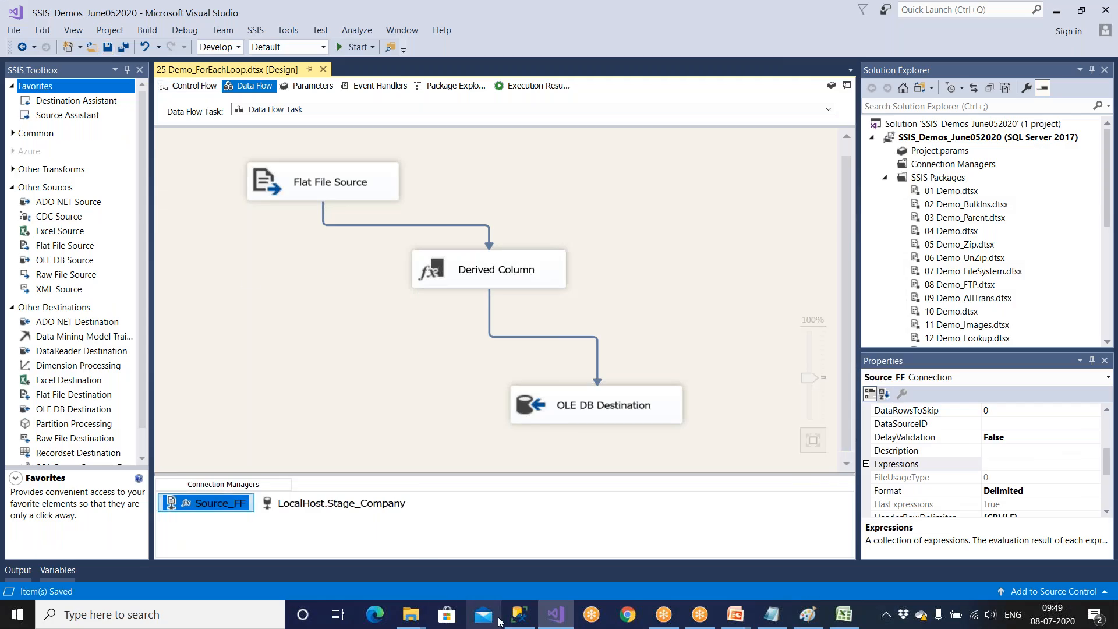
click(510, 565)
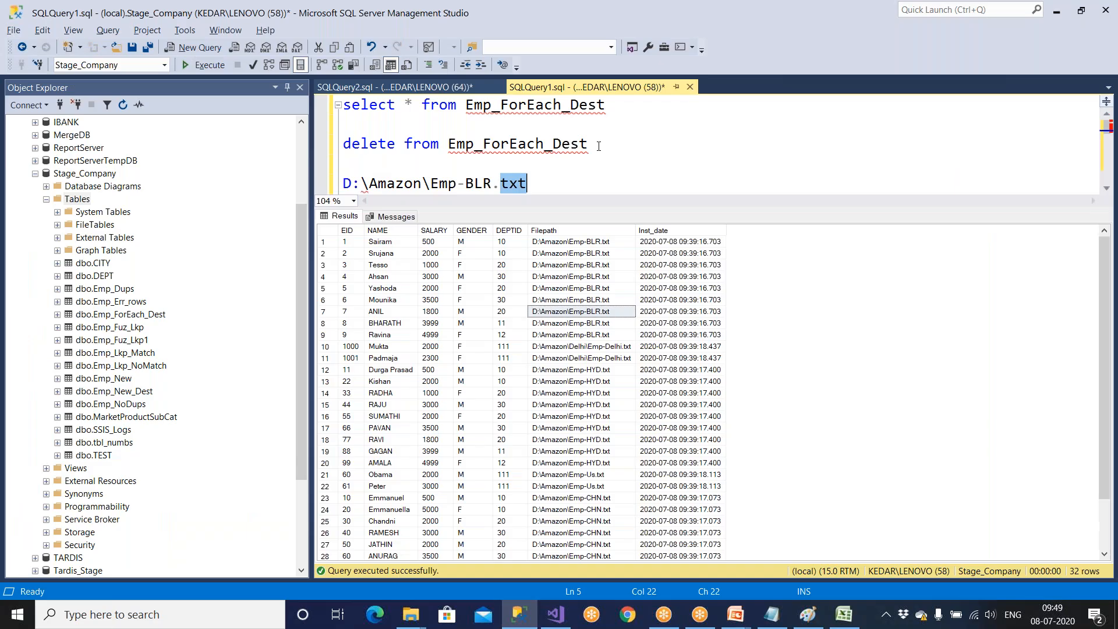
drag(588, 143, 324, 152)
key(F5)
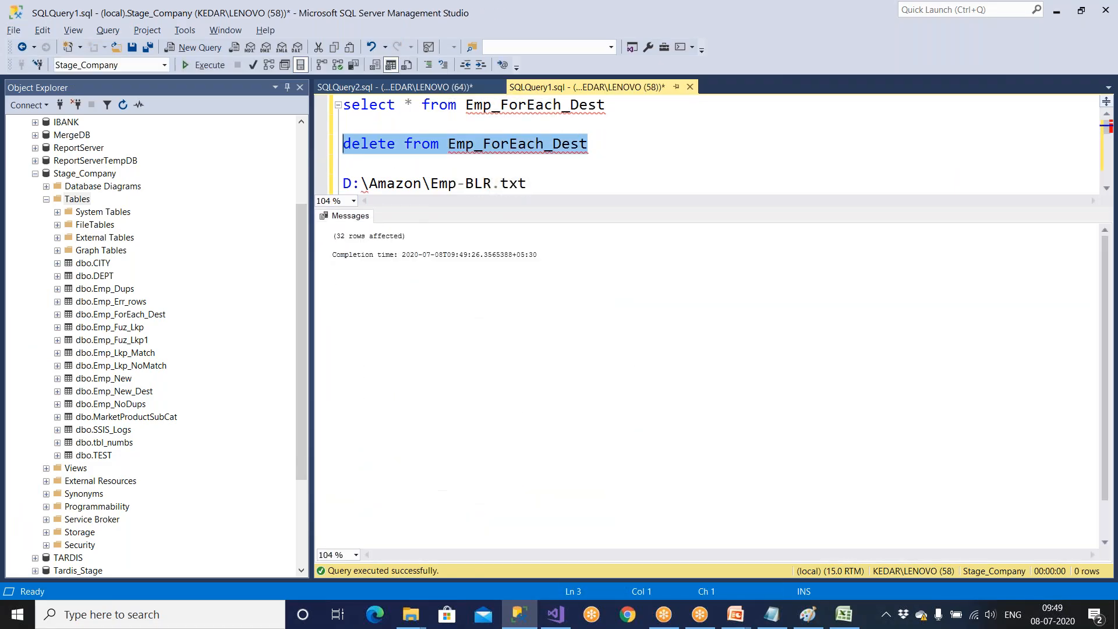
Switch to Visual Studio and delete the Script Task, Data Flow Task 1 and Data Flow Task 2 from the Foreach Loop Container.
key(alt+Tab)
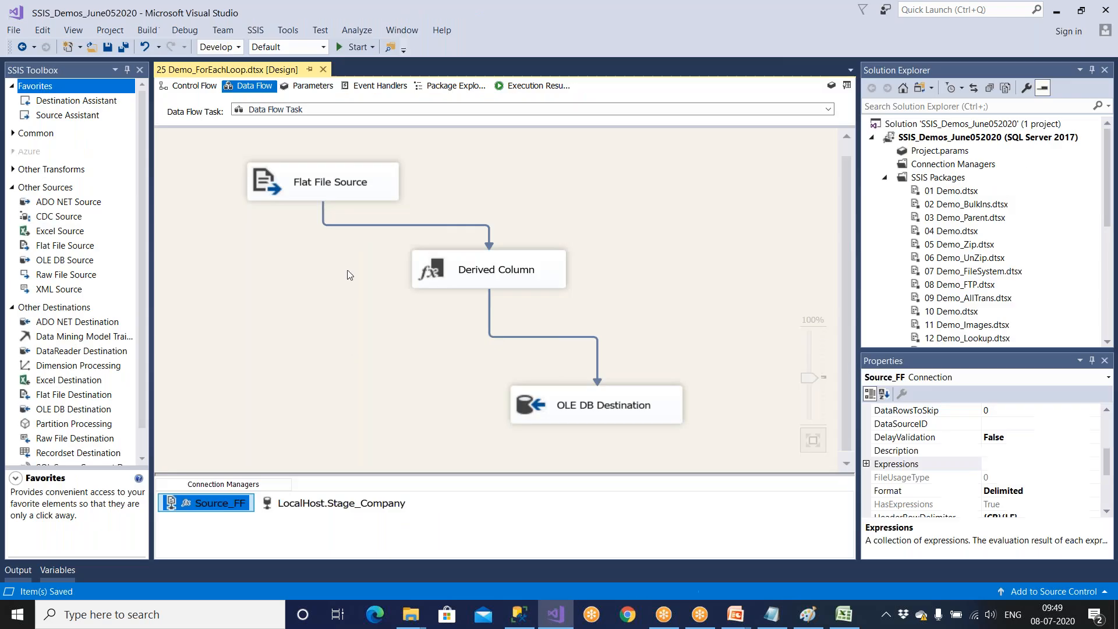
click(192, 86)
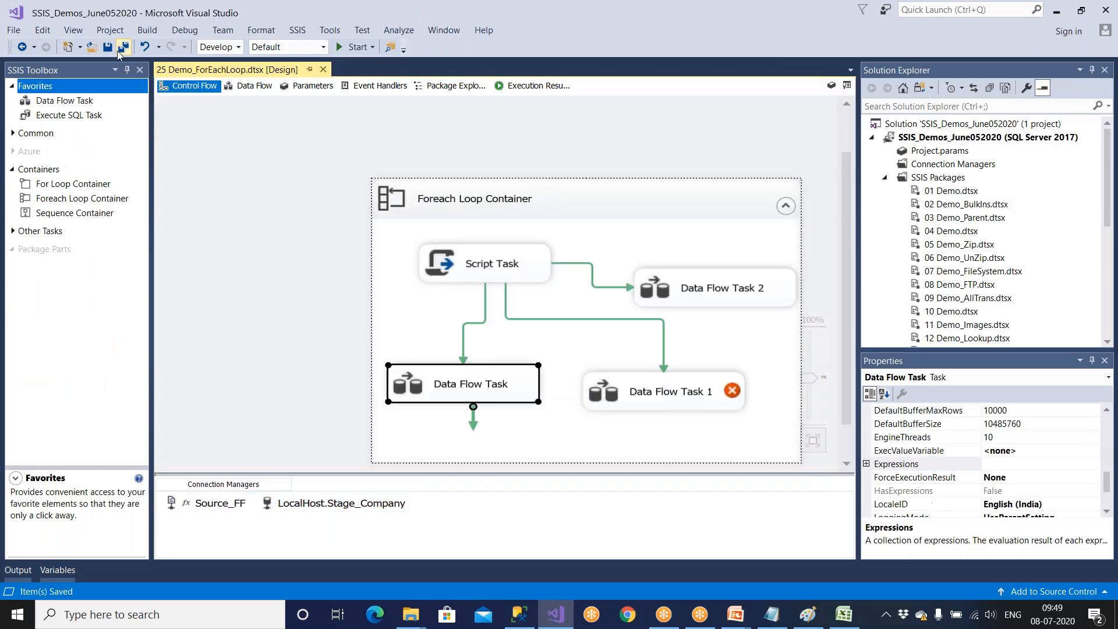
click(510, 281)
key(Delete)
click(588, 407)
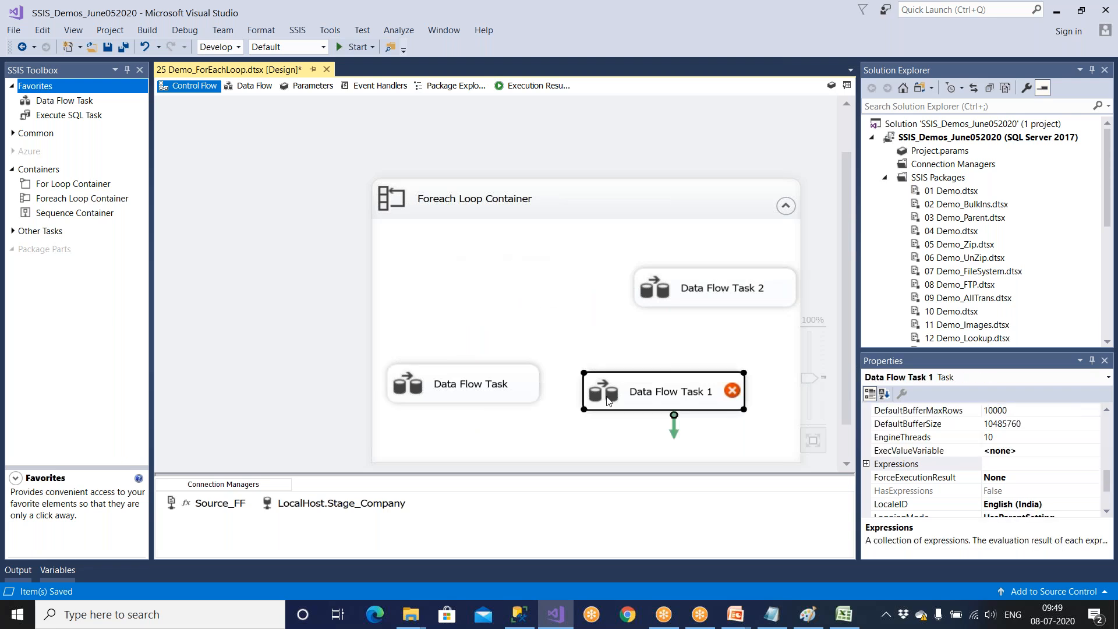
key(Delete)
click(707, 300)
key(Delete)
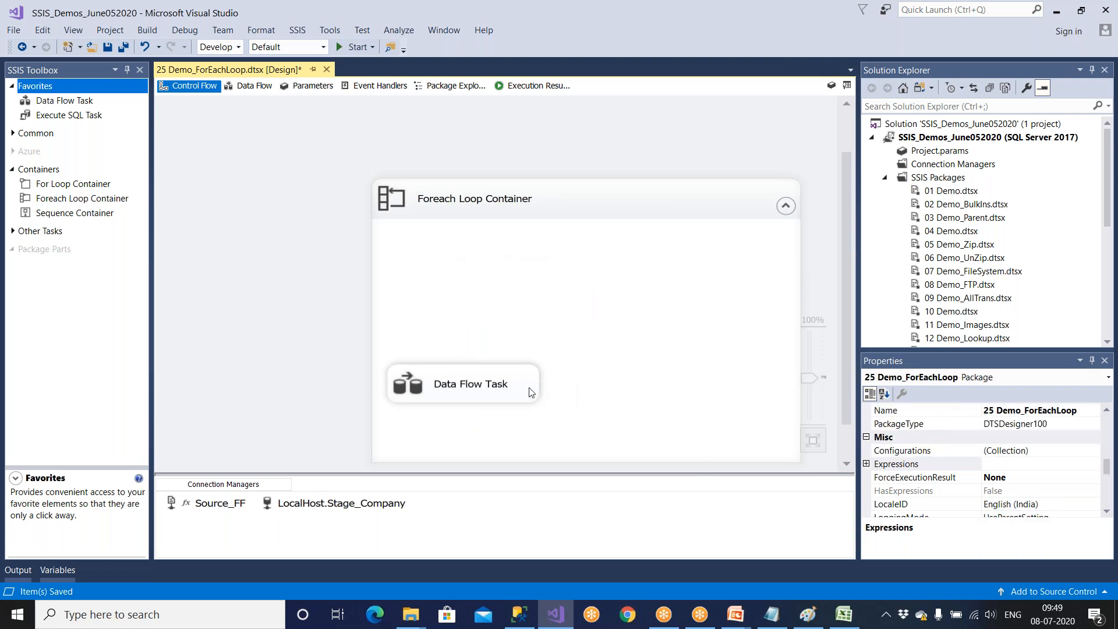
Move the remaining Data Flow Task higher inside the Foreach Loop Container, glance at its data flow, and run the package.
drag(529, 390, 564, 314)
double_click(567, 303)
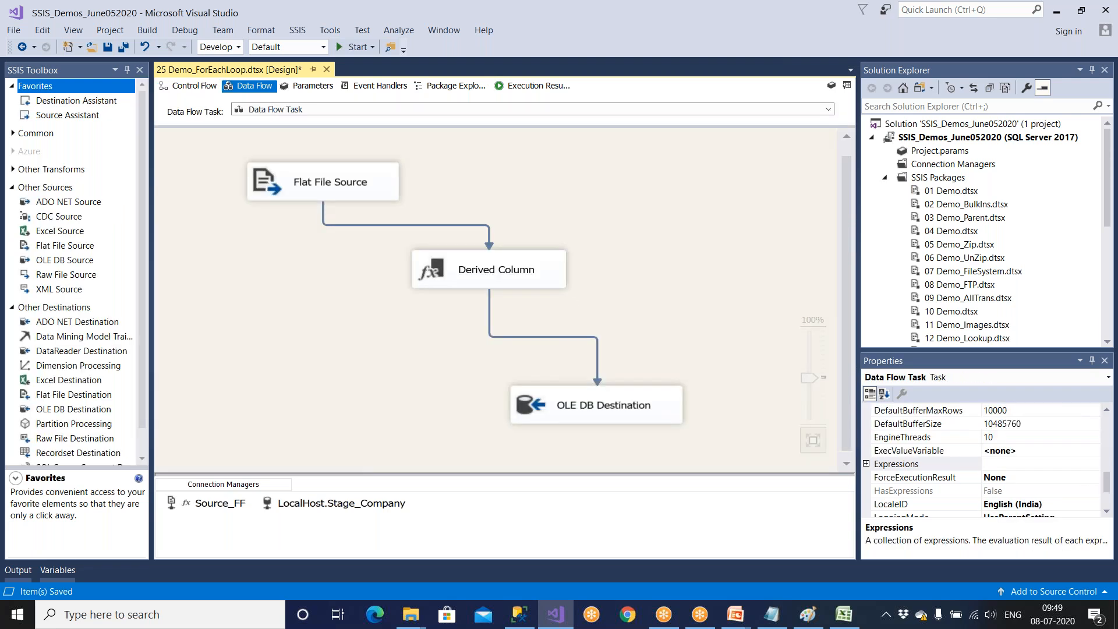
click(191, 86)
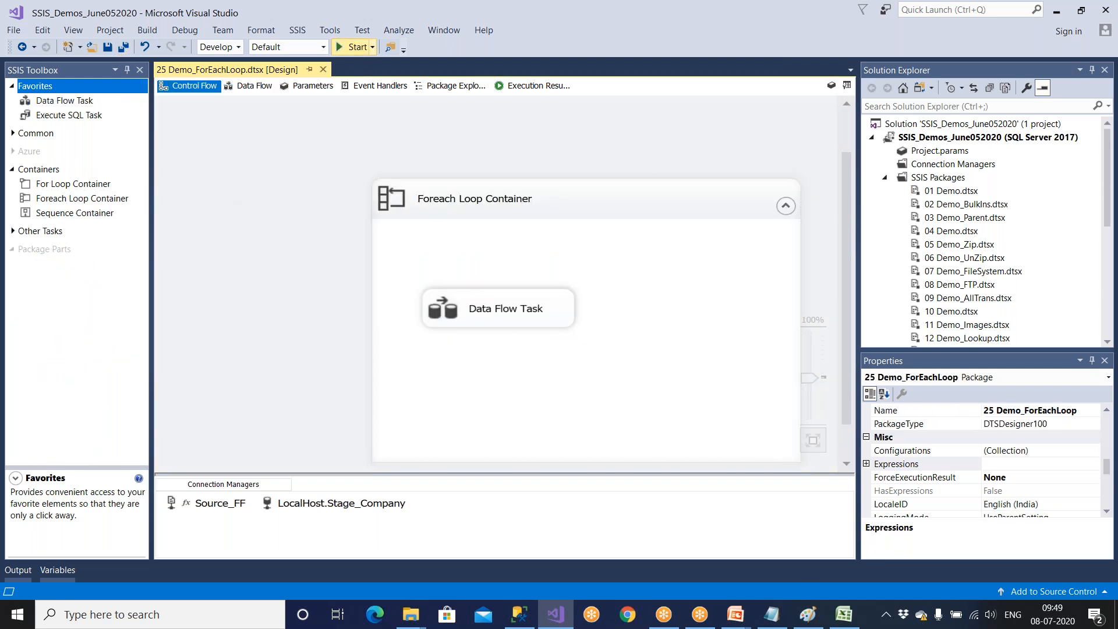
click(352, 46)
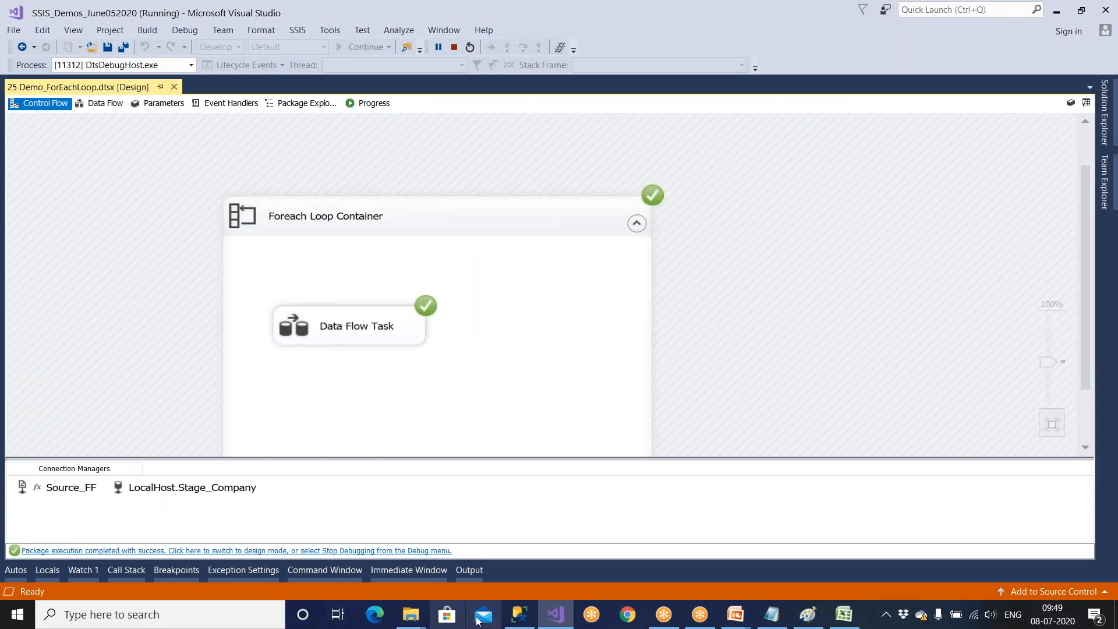
In SQL Server Management Studio, query all rows of Emp_ForEach_Dest and examine the Filepath values for the Emp1 and Emp_akakak files.
click(519, 614)
drag(600, 109, 252, 95)
click(207, 65)
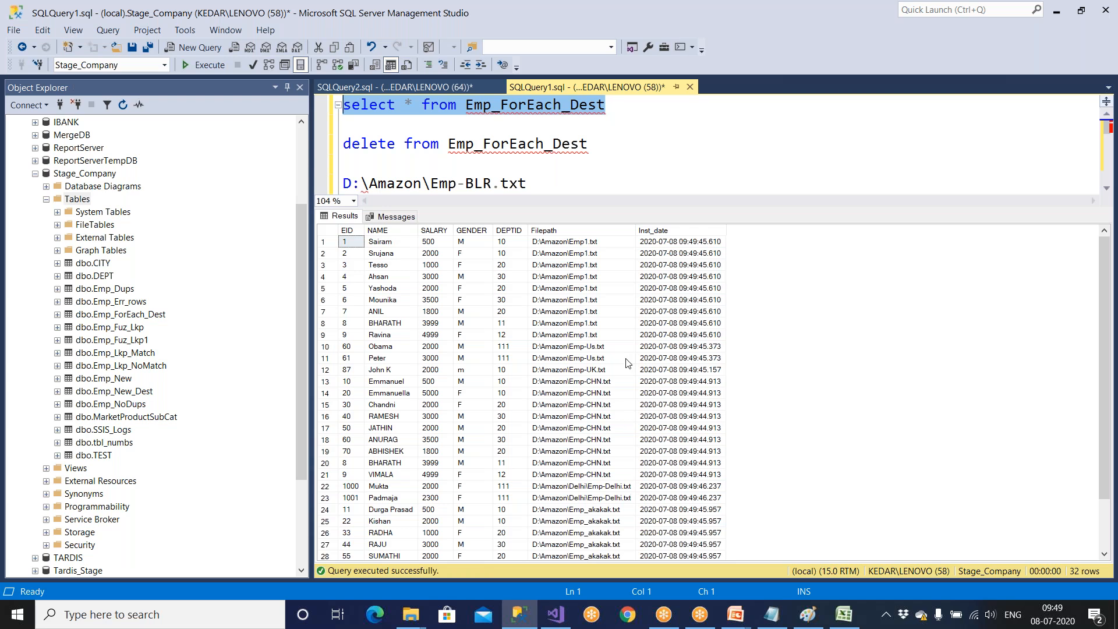
click(591, 242)
shift+click(592, 291)
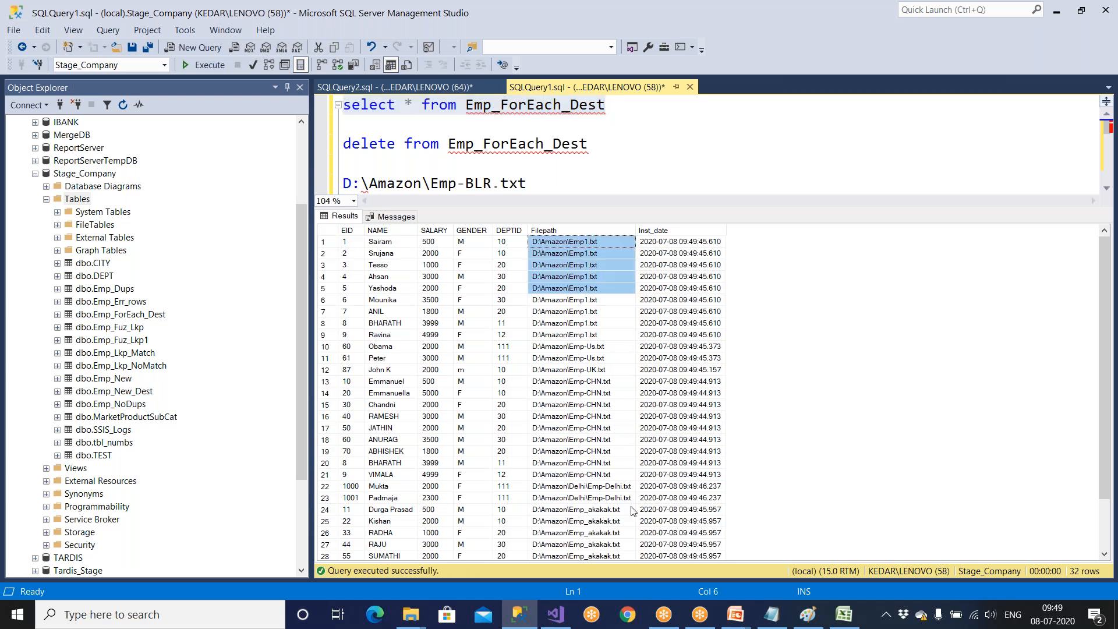
scroll(615, 448, down, 2)
drag(616, 452, 617, 550)
key(ctrl+c)
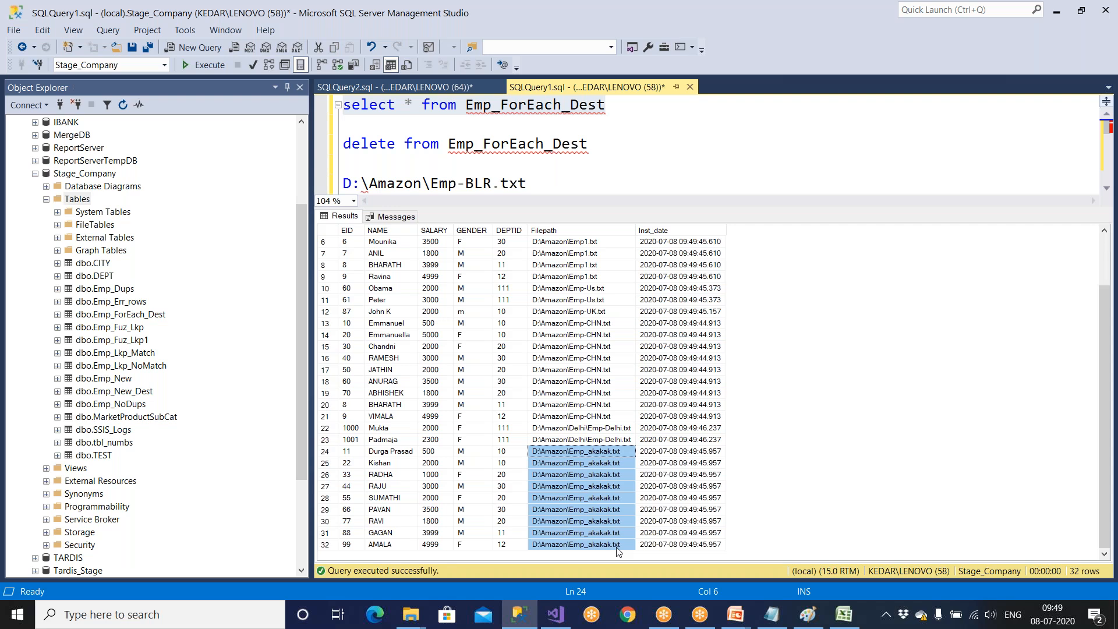
Paste the Emp_akakak file paths from the results into Notepad to inspect them, and close it without saving.
key(super)
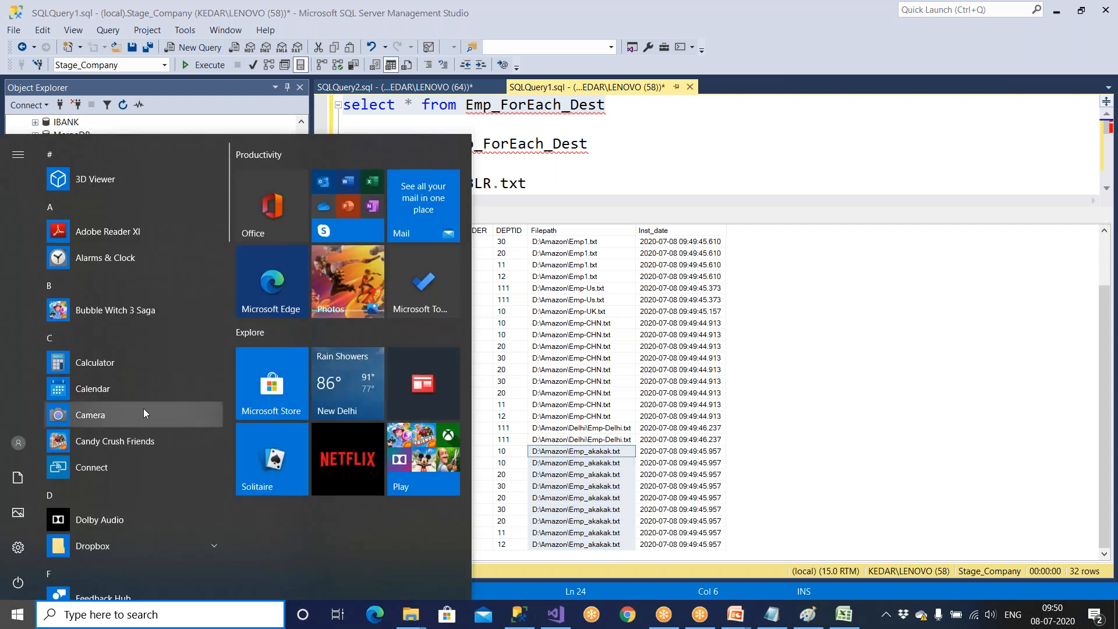
click(771, 614)
key(ctrl+End)
key(ctrl+a)
key(ctrl+v)
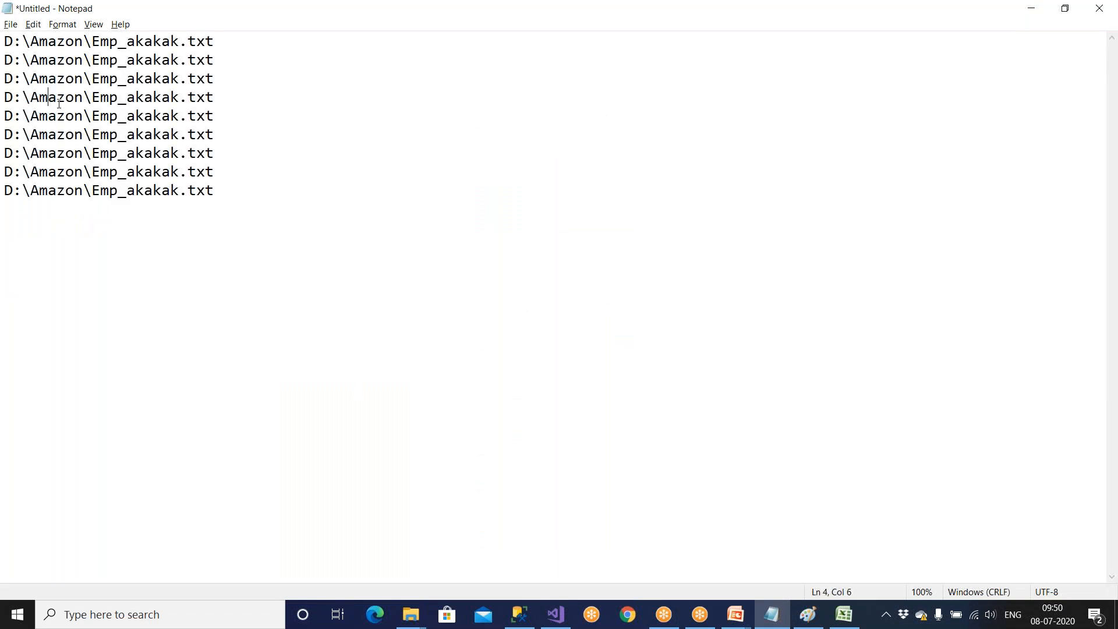
drag(51, 103, 220, 117)
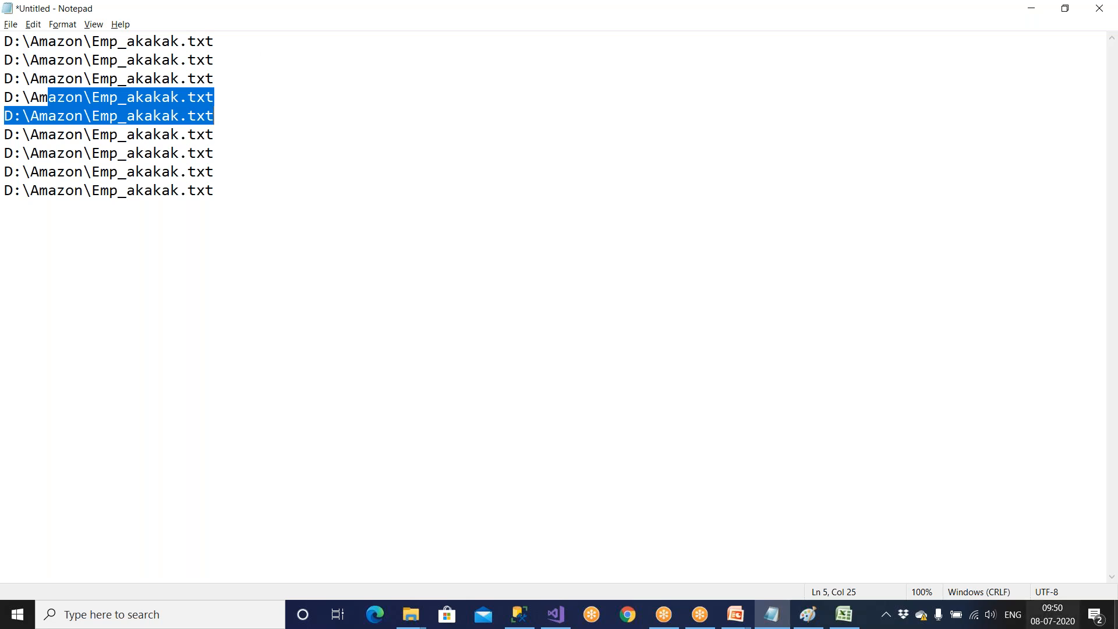
click(1102, 17)
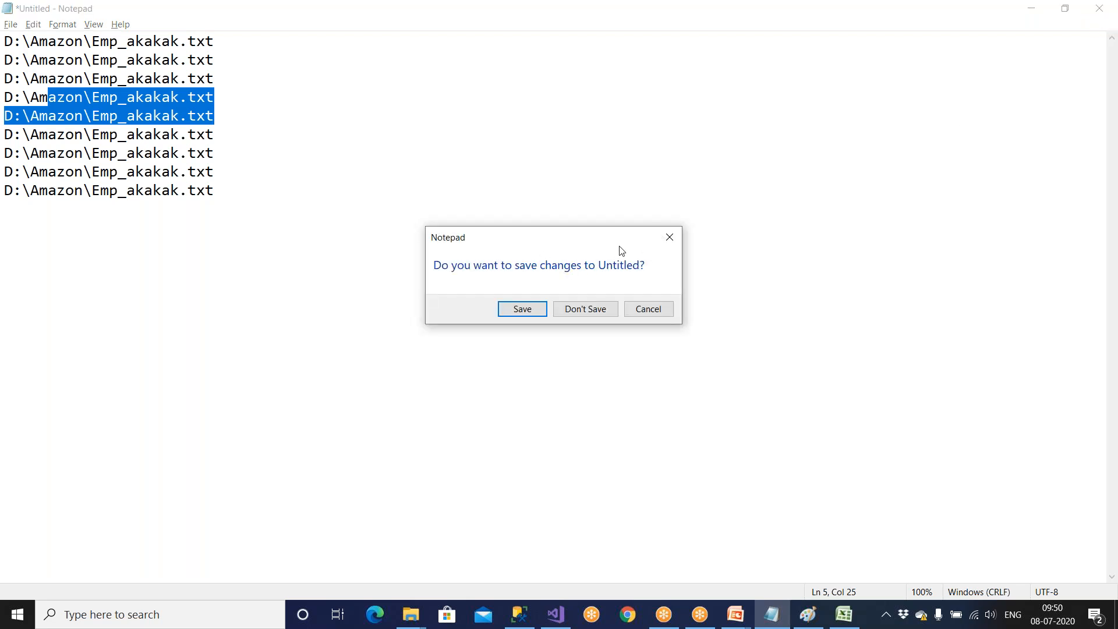
click(601, 314)
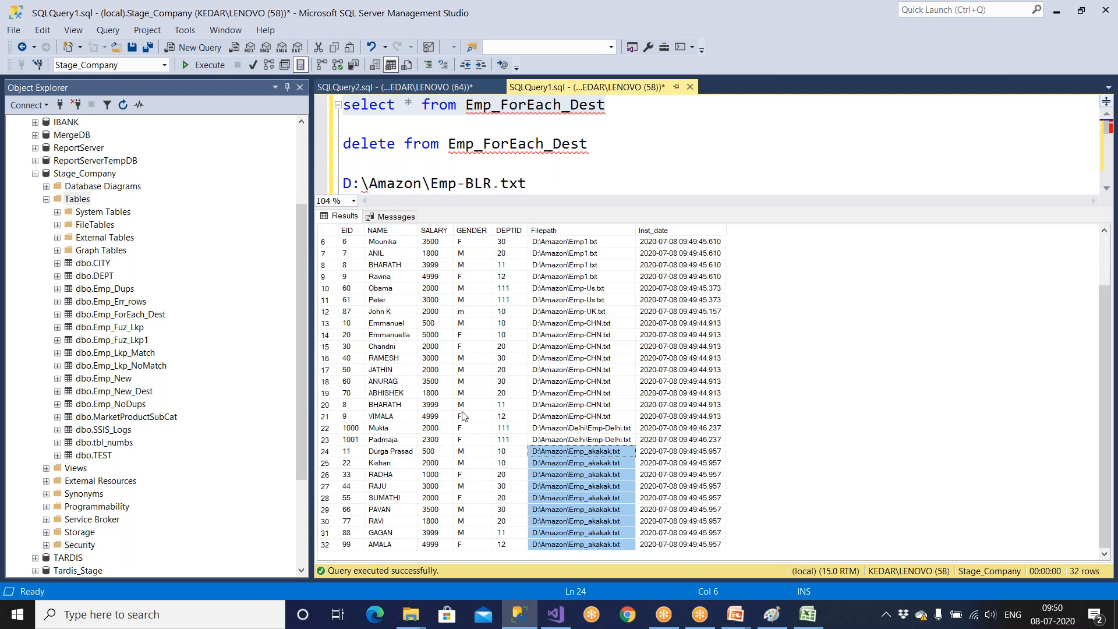
In File Explorer, rename the Emp_akakak text file in the Amazon folder as a.
mouse_move(411, 616)
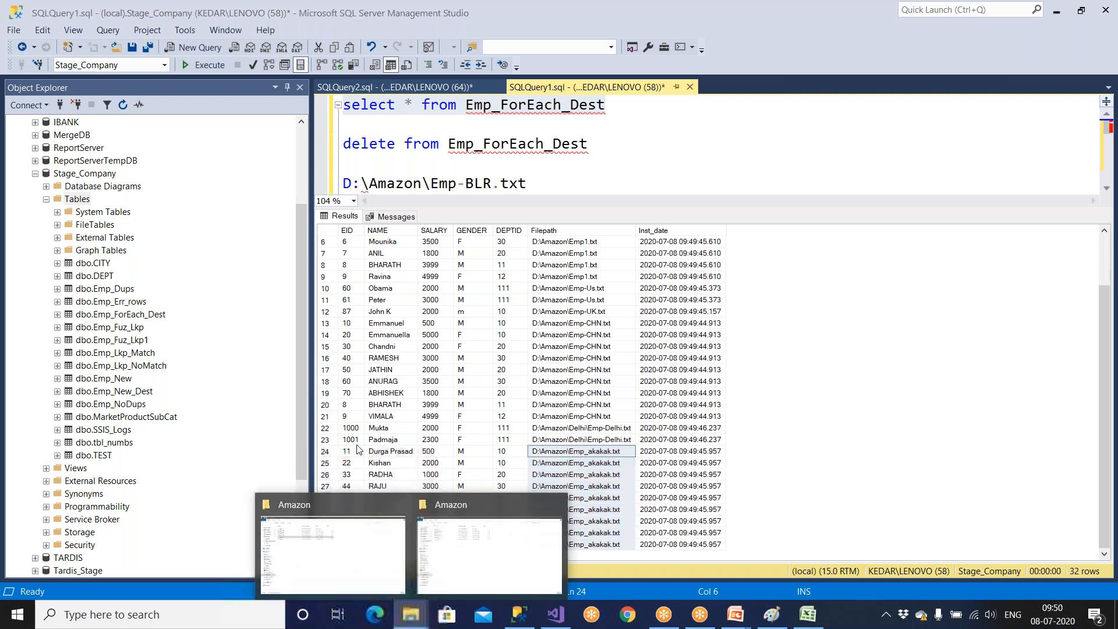
click(422, 524)
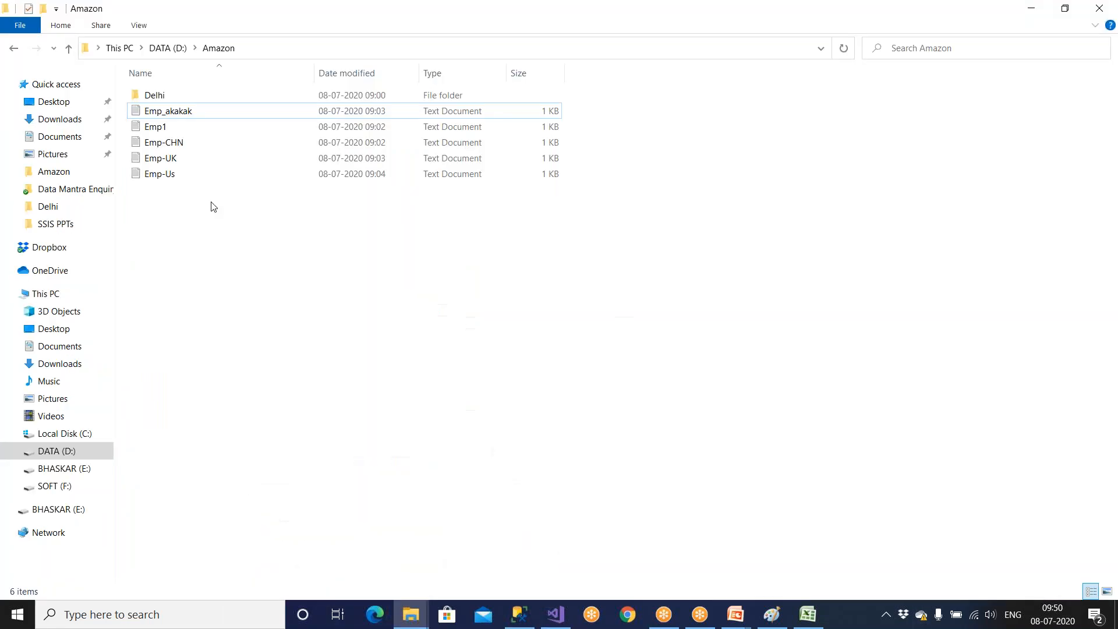
click(184, 116)
key(F2)
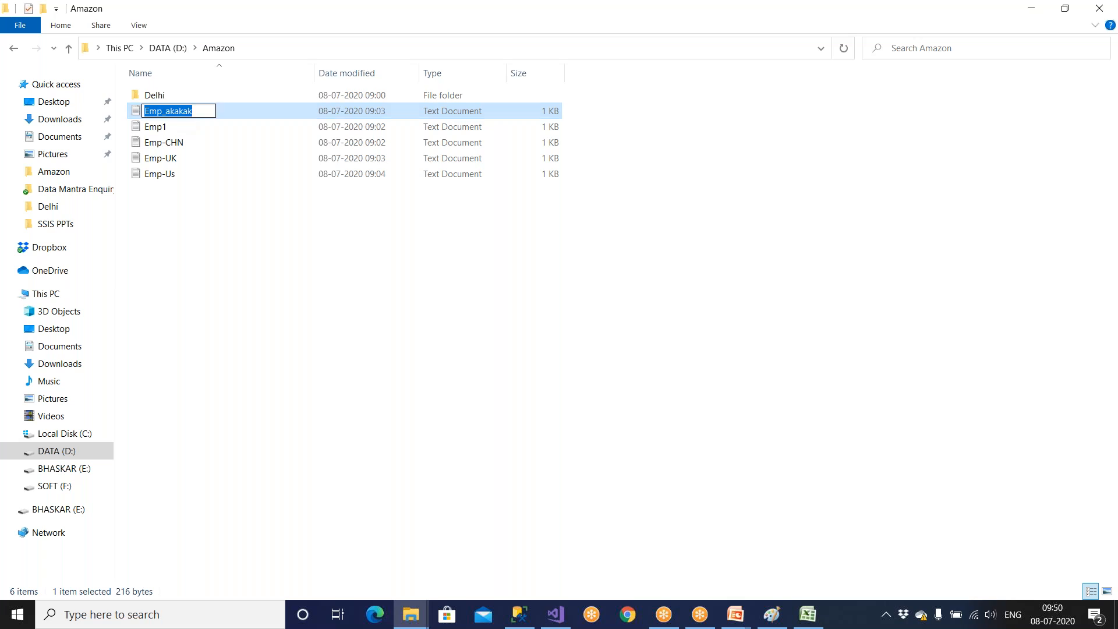
text(a)
click(192, 172)
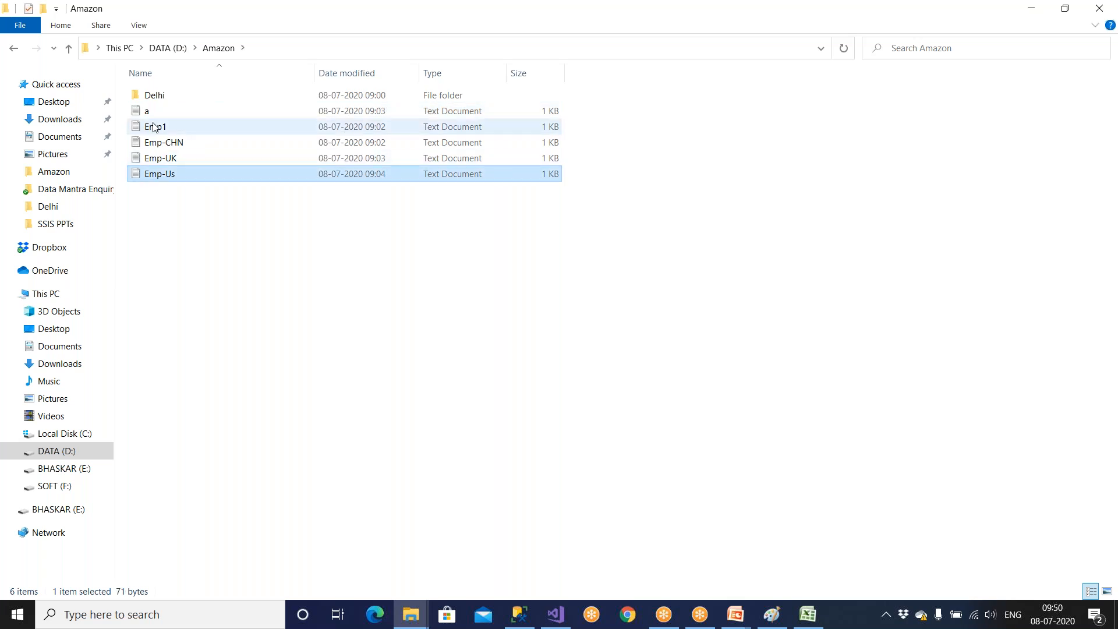
Rename the Emp1 text file as b and the Emp-CHN text file as c.
click(155, 129)
key(F2)
text(b)
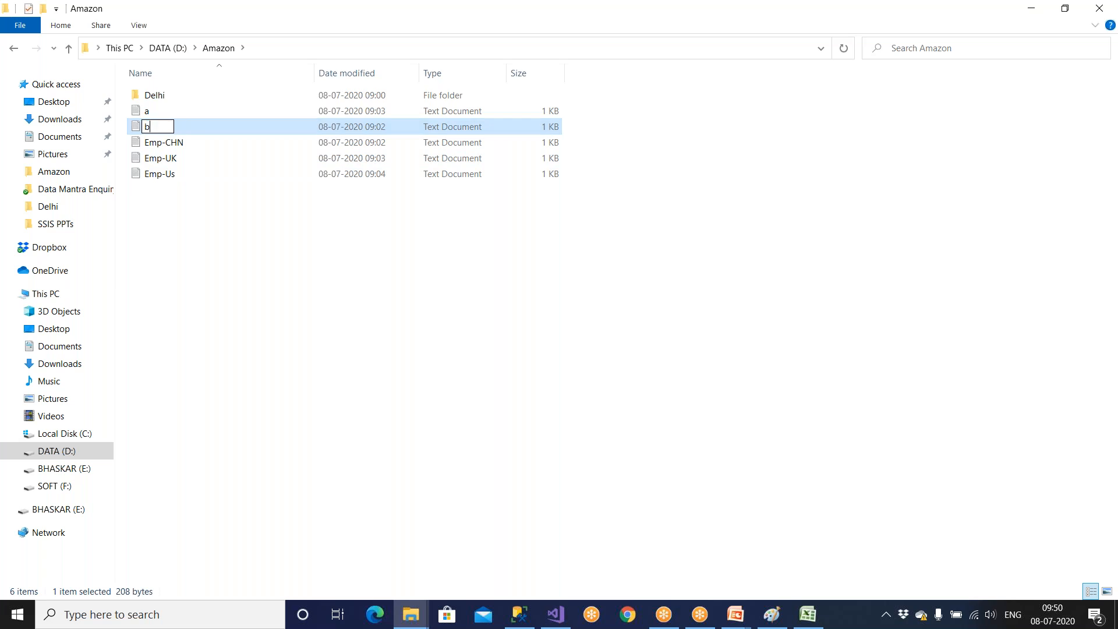
click(161, 149)
key(F2)
text(c)
click(174, 175)
Rename the Emp-UK text file as d and the Emp-Us text file as e.
click(170, 163)
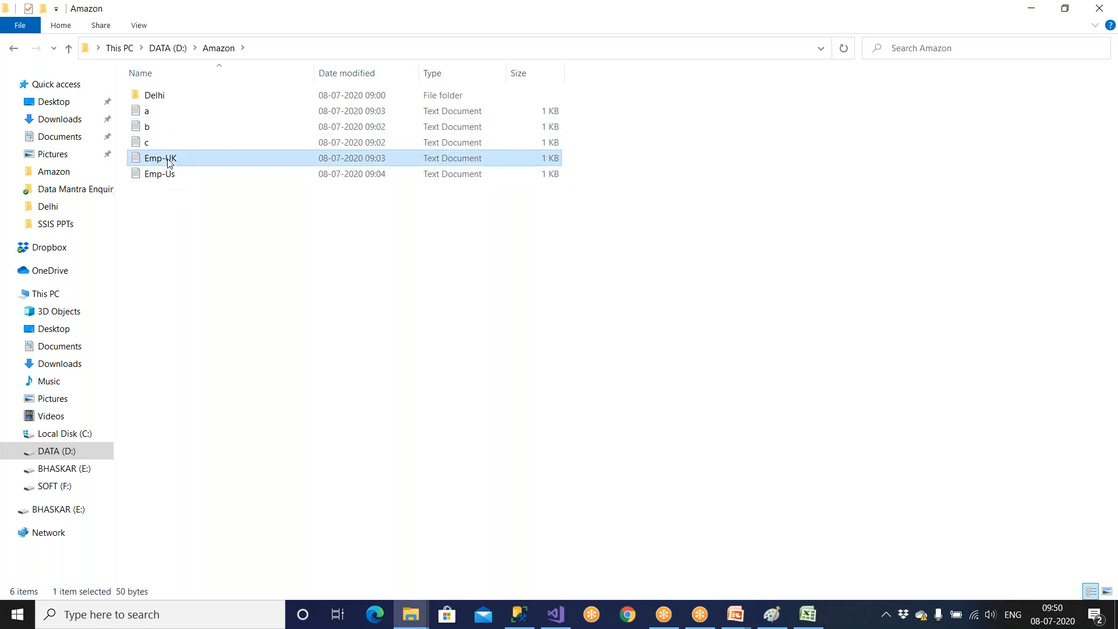
key(F2)
text(d)
click(169, 179)
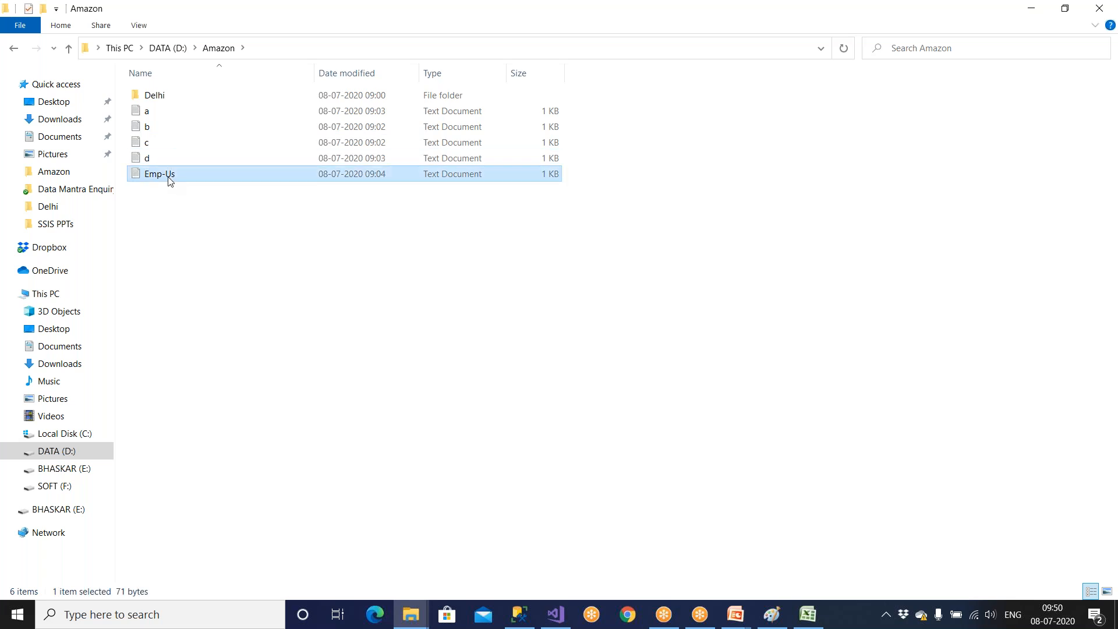
key(F2)
text(e)
click(437, 357)
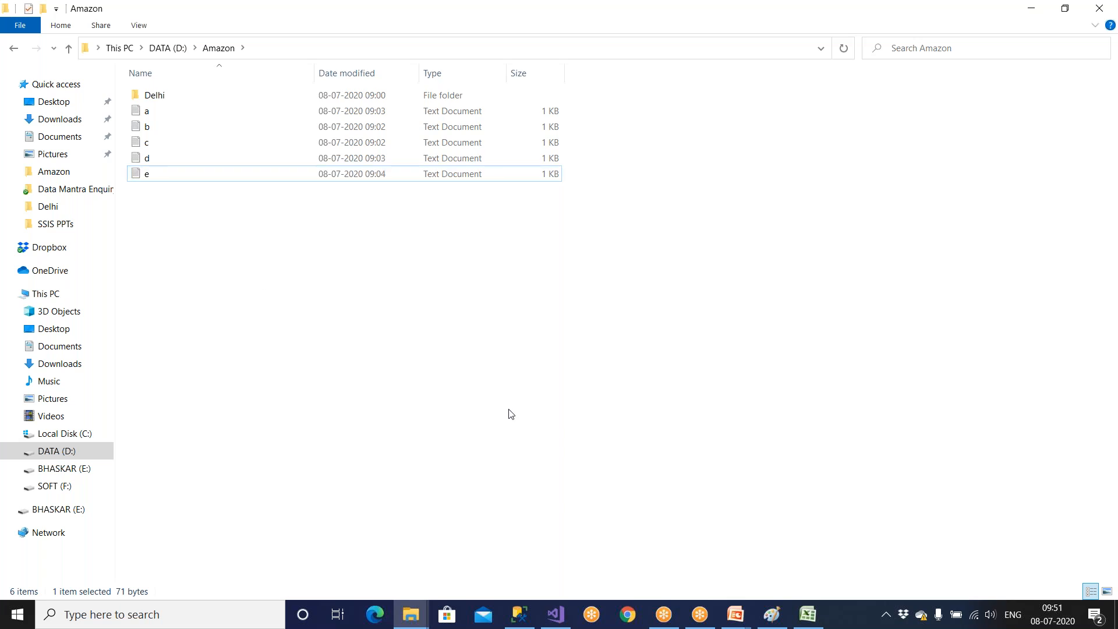
Switch to the Paint diagram and erase the D:\Amazon\Emp_US part of the path in the Filepath box.
click(772, 614)
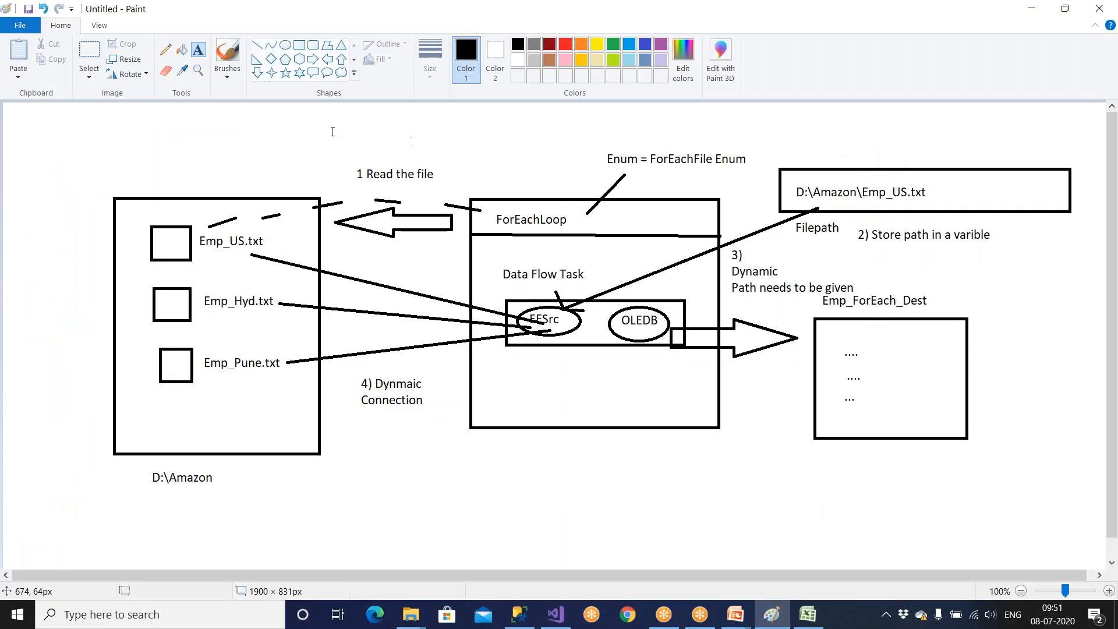
click(89, 54)
drag(792, 180, 906, 205)
key(Delete)
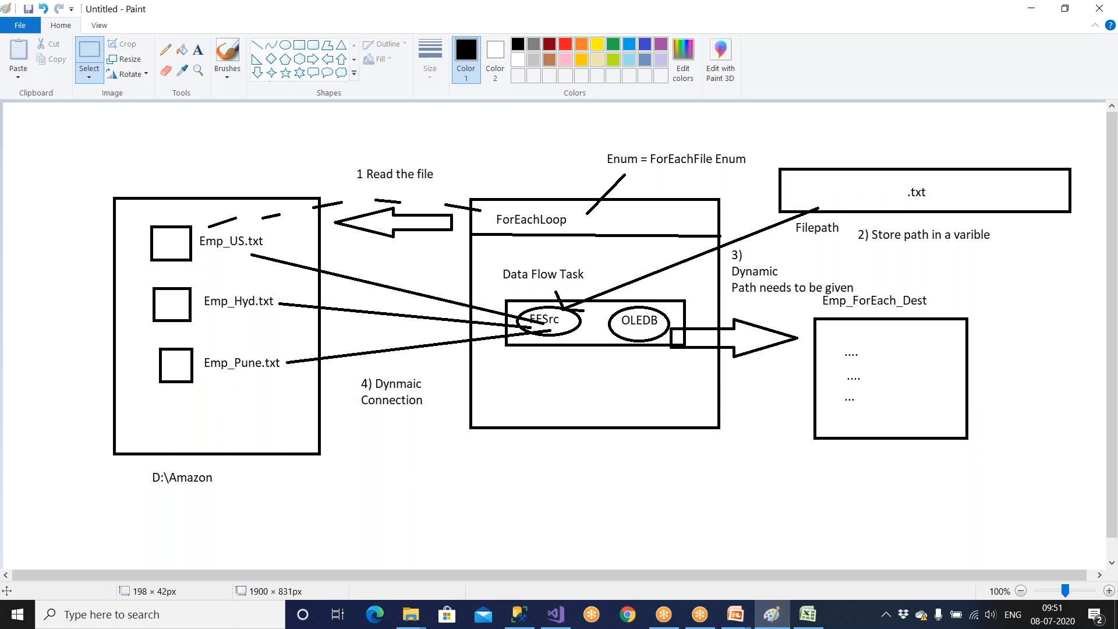
Write D:\Amazon\a.txt as a text label inside the Filepath box of the diagram.
click(198, 49)
drag(793, 181, 936, 199)
text(D:\Amazon\a)
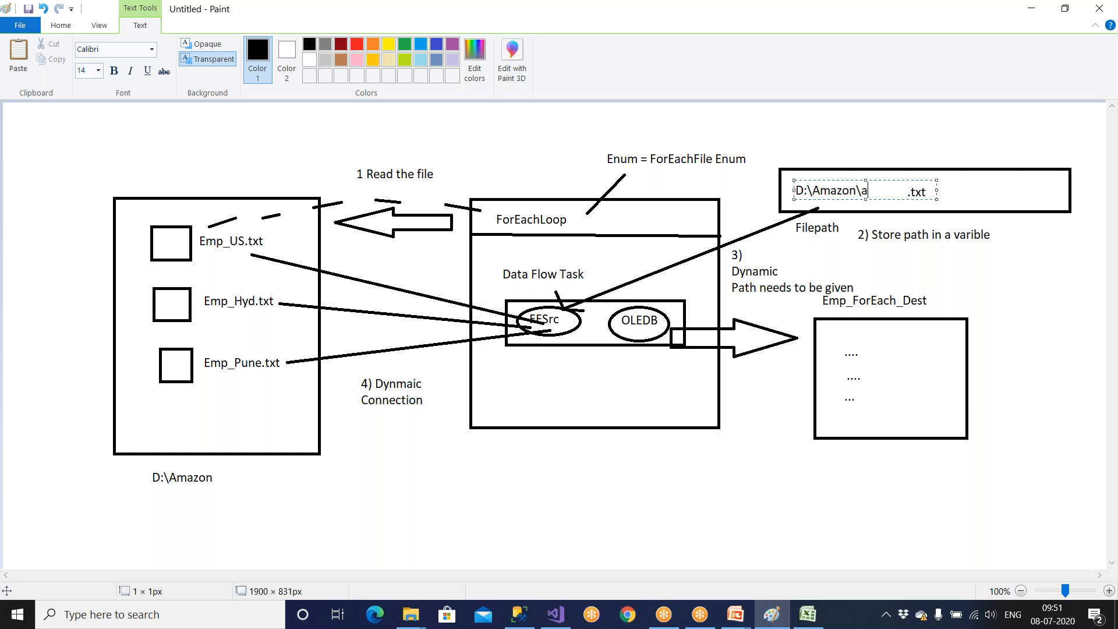
text(.txt)
click(967, 257)
Erase the leftover .txt text beside the new path in the Filepath box.
click(89, 51)
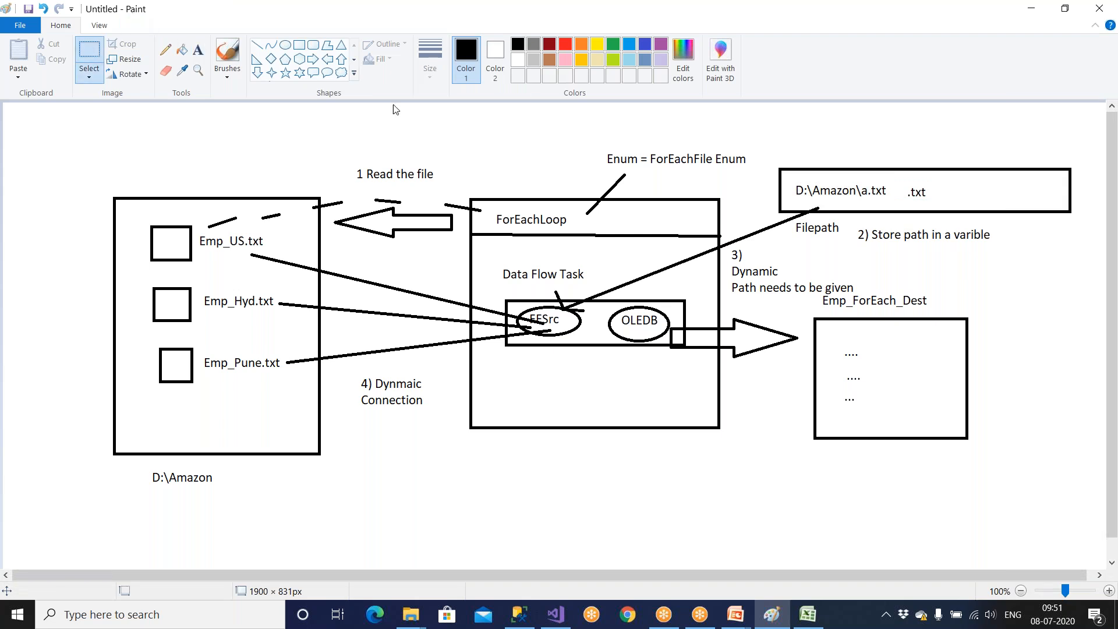
drag(894, 182, 945, 209)
key(Delete)
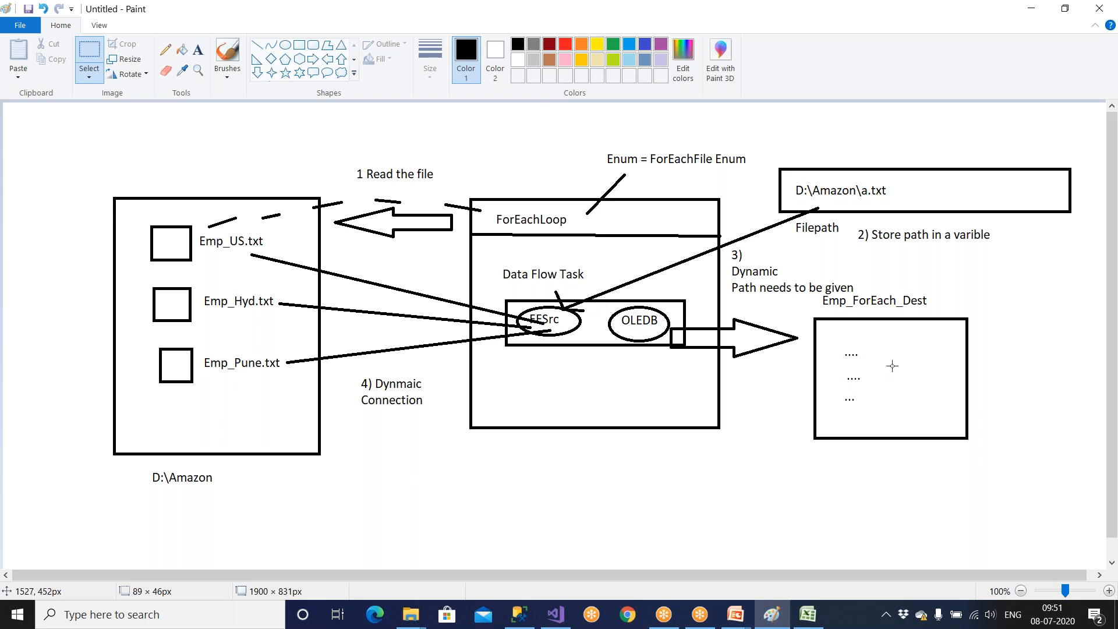
Switch to SQL Server Management Studio and delete all rows from Emp_ForEach_Dest.
key(alt+Tab)
click(519, 614)
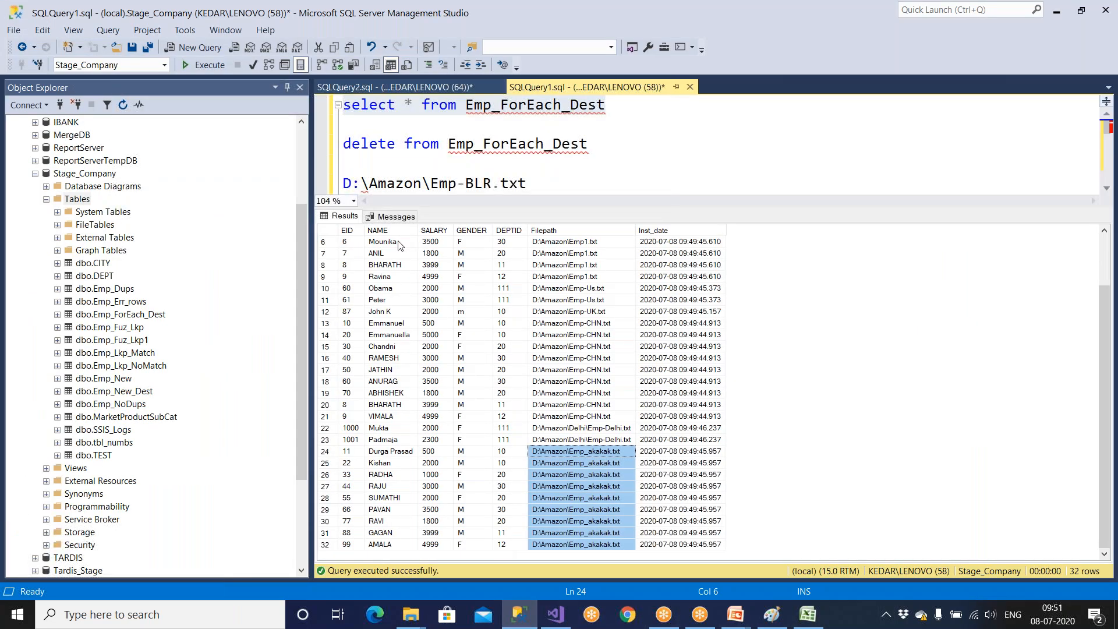
drag(344, 143, 589, 143)
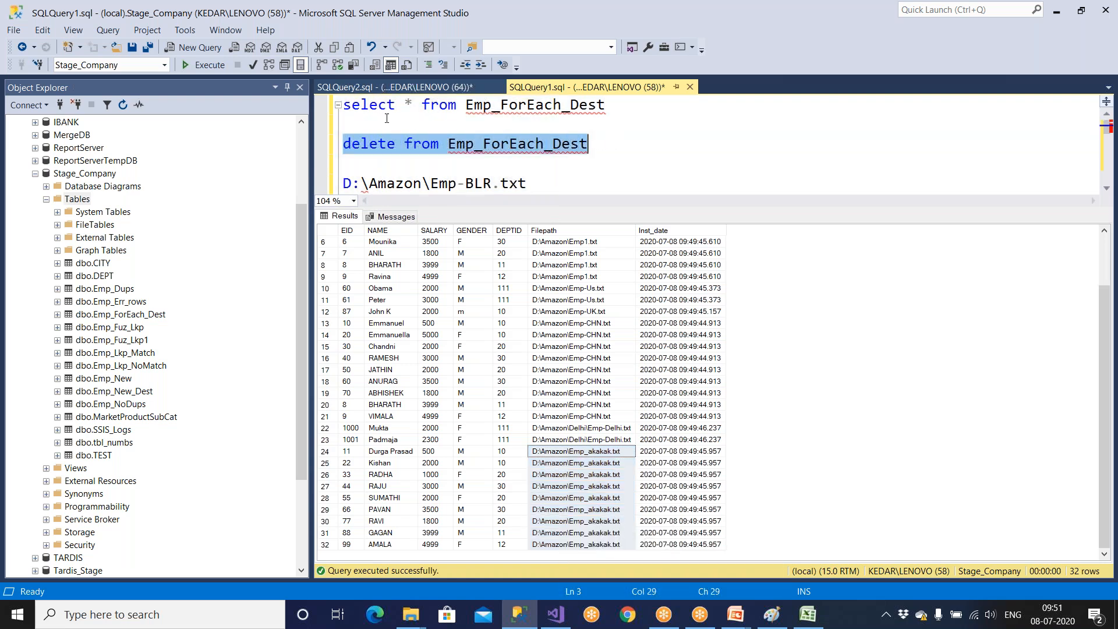
click(212, 68)
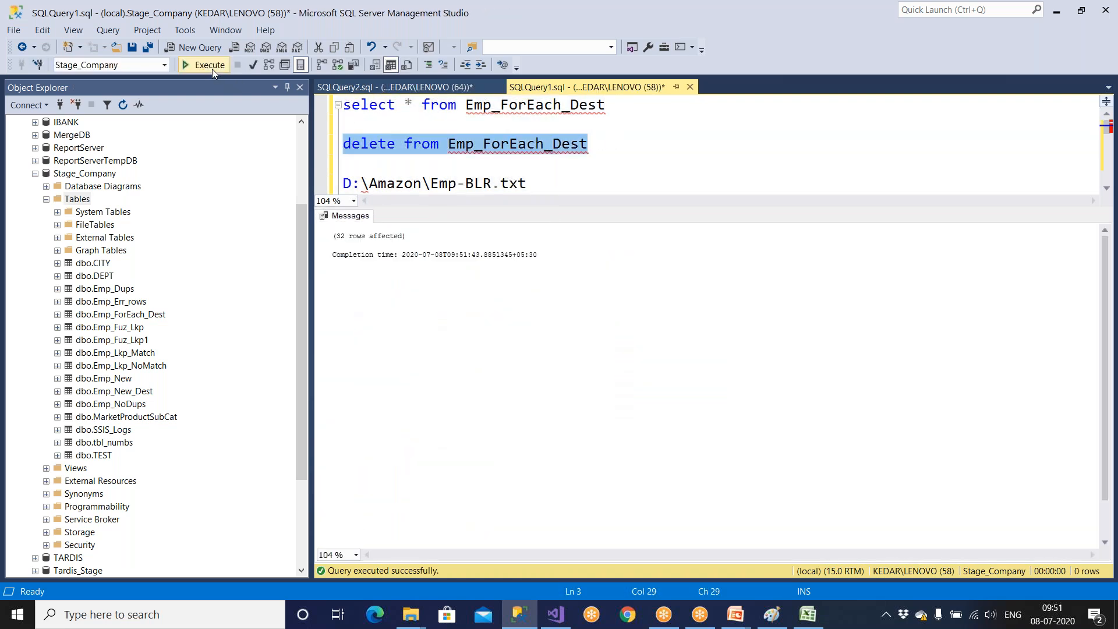
Switch to Visual Studio and end the package's completed debug run, returning to design mode.
key(alt+Tab)
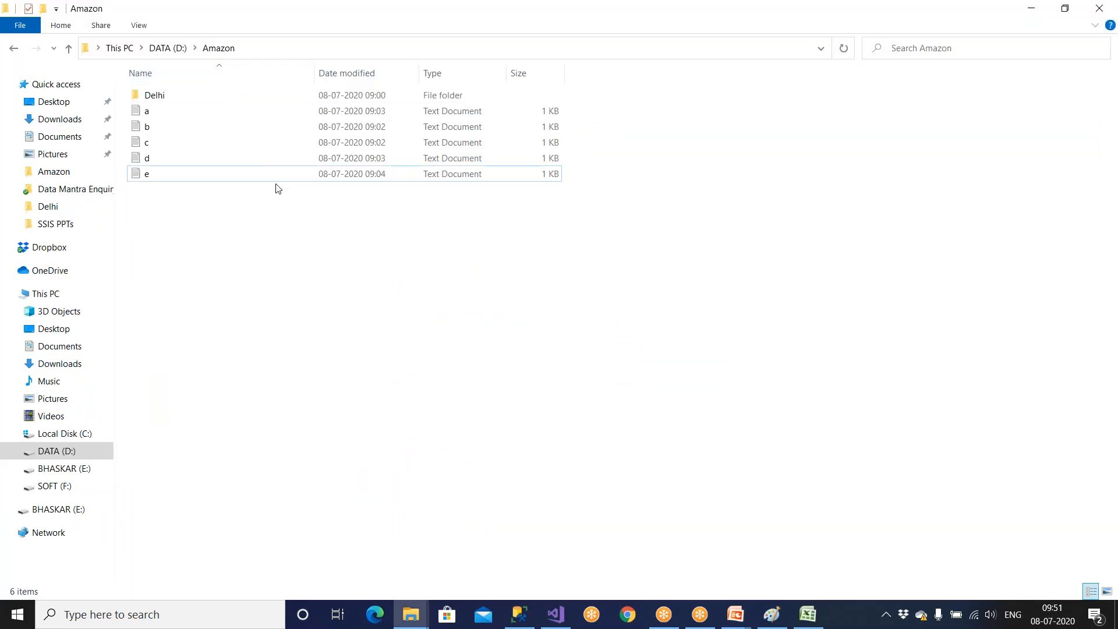
click(556, 614)
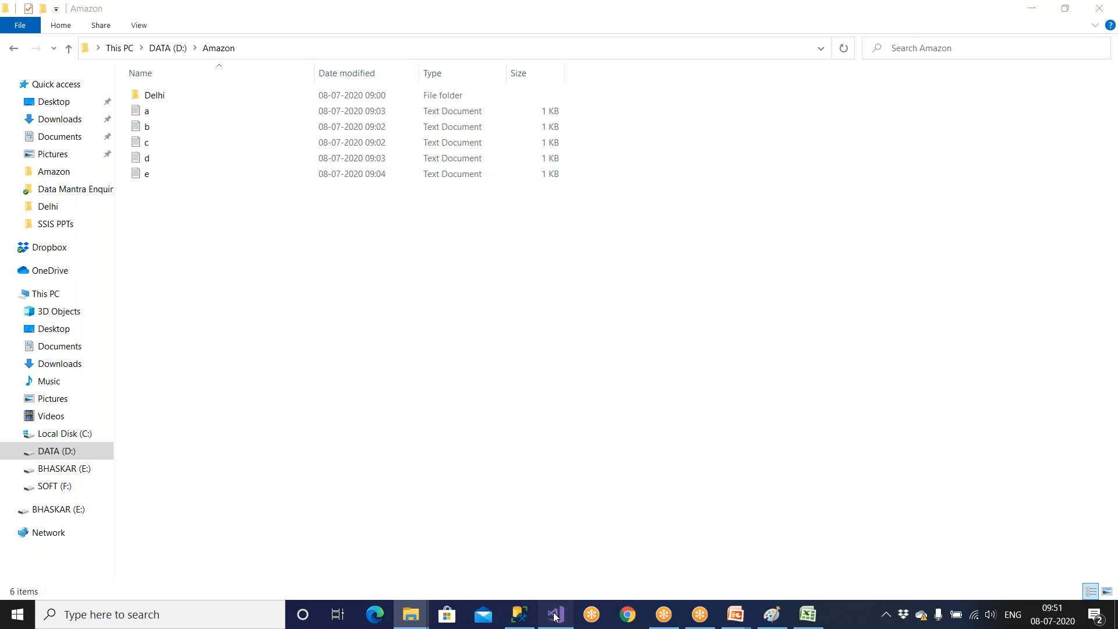
click(435, 551)
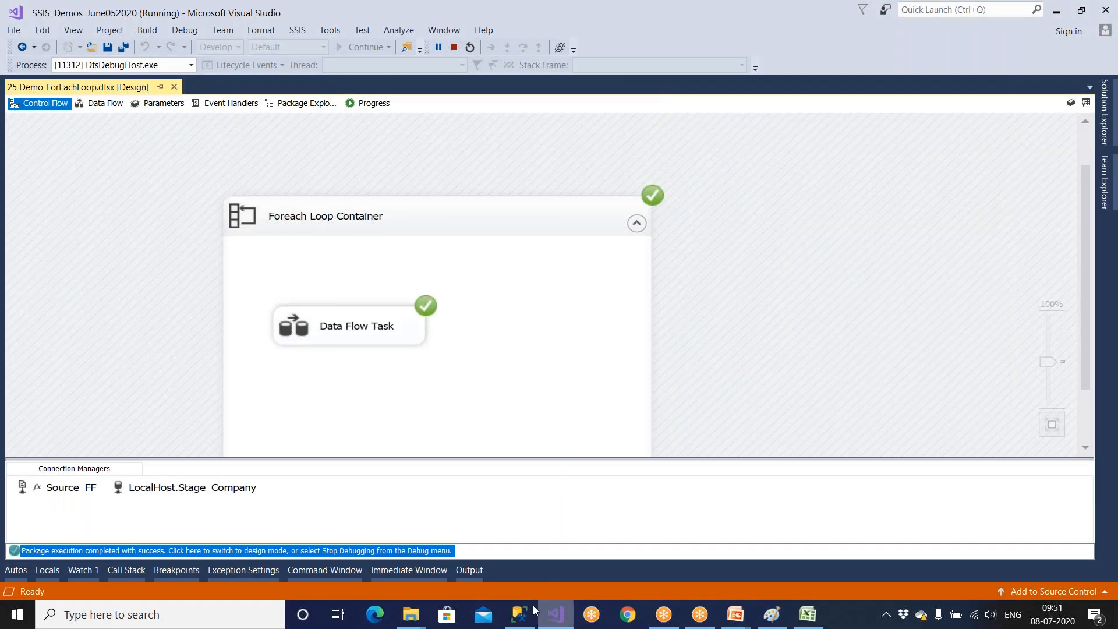
key(alt+Tab)
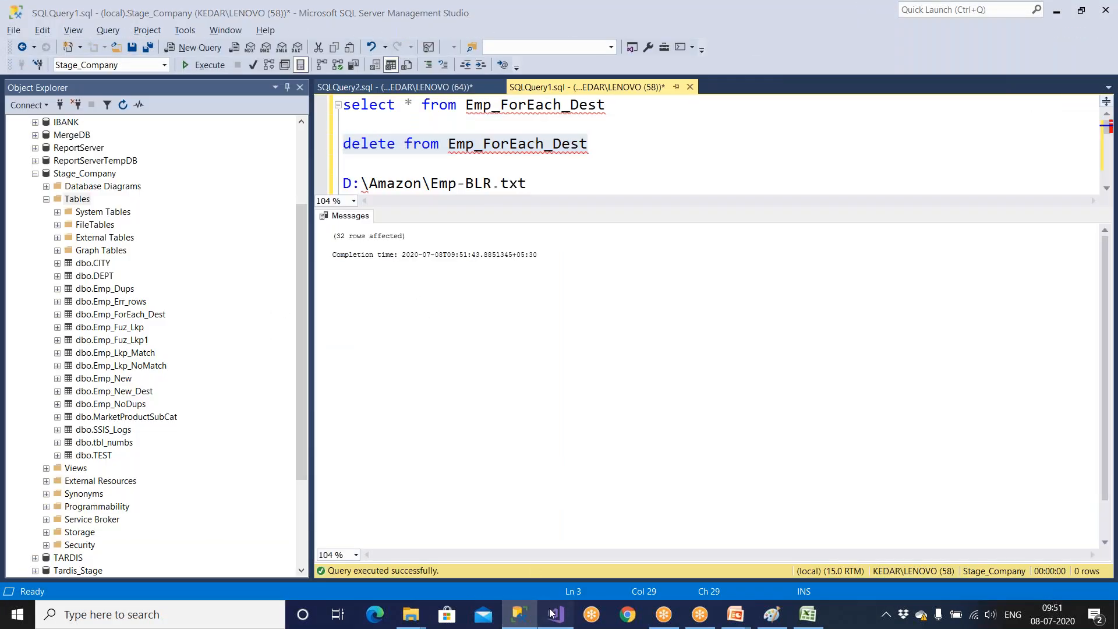
click(555, 614)
Reposition the Foreach Loop Container and the Data Flow Task inside it on the control flow canvas.
drag(547, 319, 585, 316)
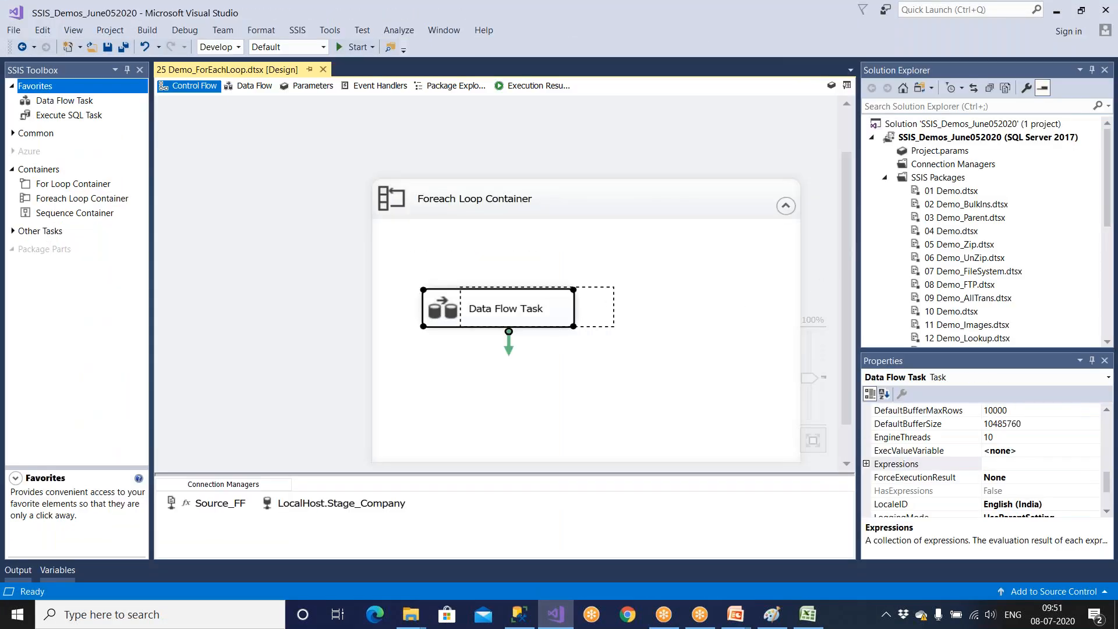
click(519, 614)
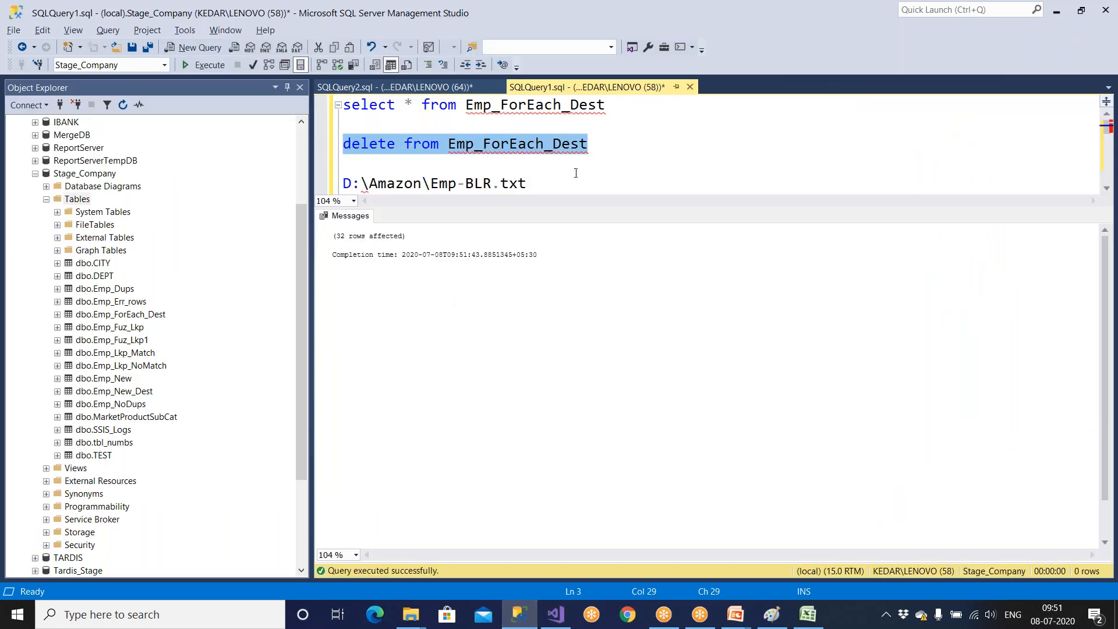
drag(469, 107, 545, 106)
click(556, 614)
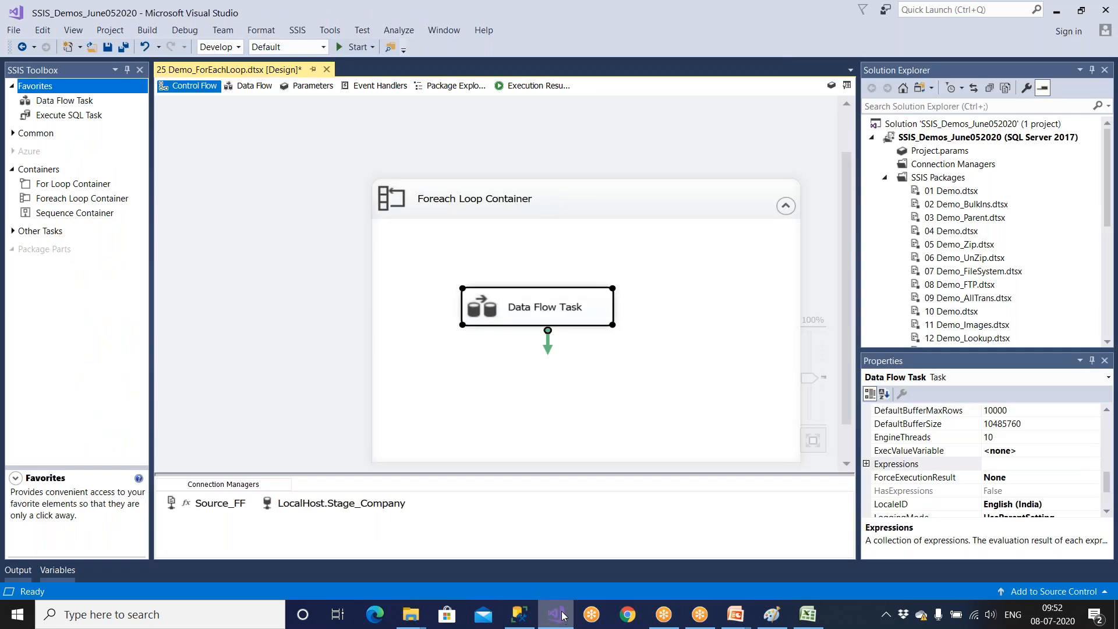
click(591, 216)
drag(589, 202, 519, 180)
drag(522, 300, 531, 298)
click(529, 440)
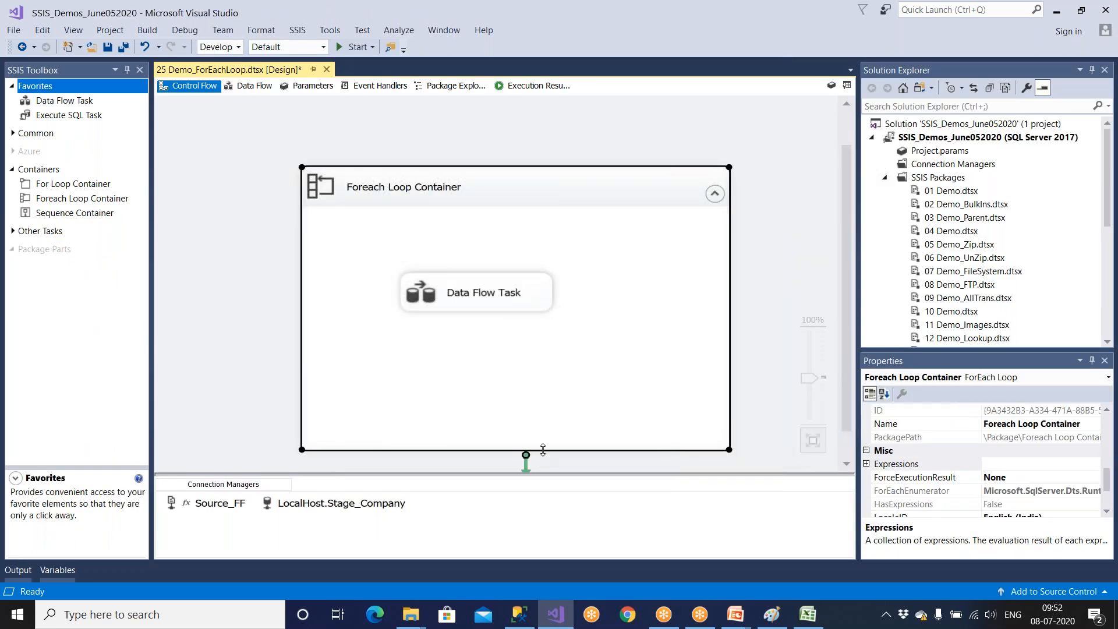
Shrink the Foreach Loop Container so it fits closely around the Data Flow Task.
drag(542, 449, 527, 315)
click(531, 393)
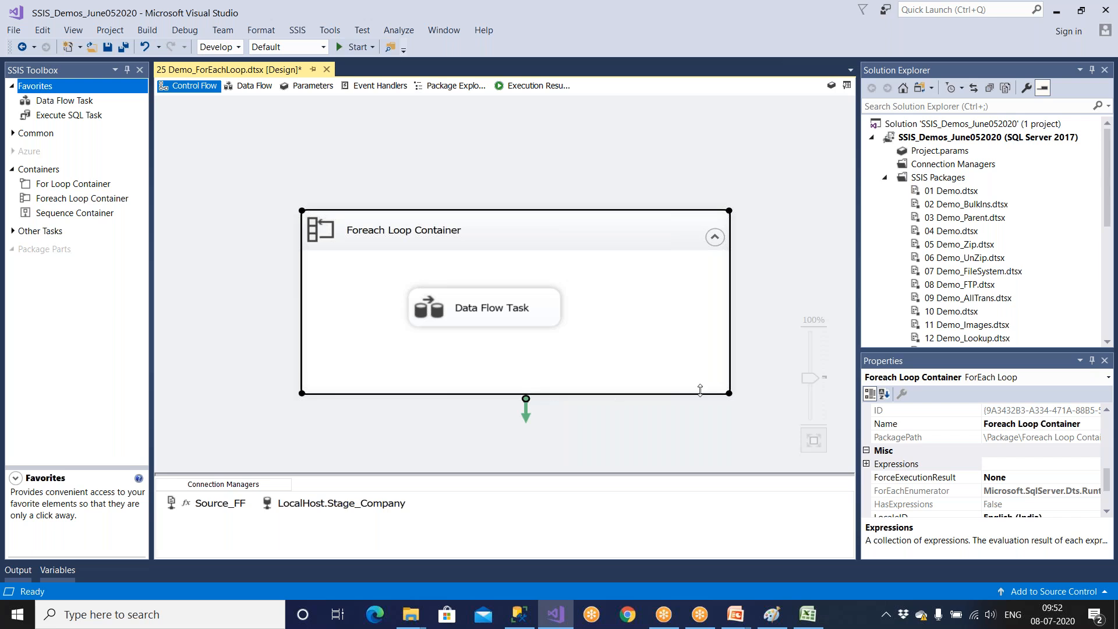
drag(728, 393, 677, 367)
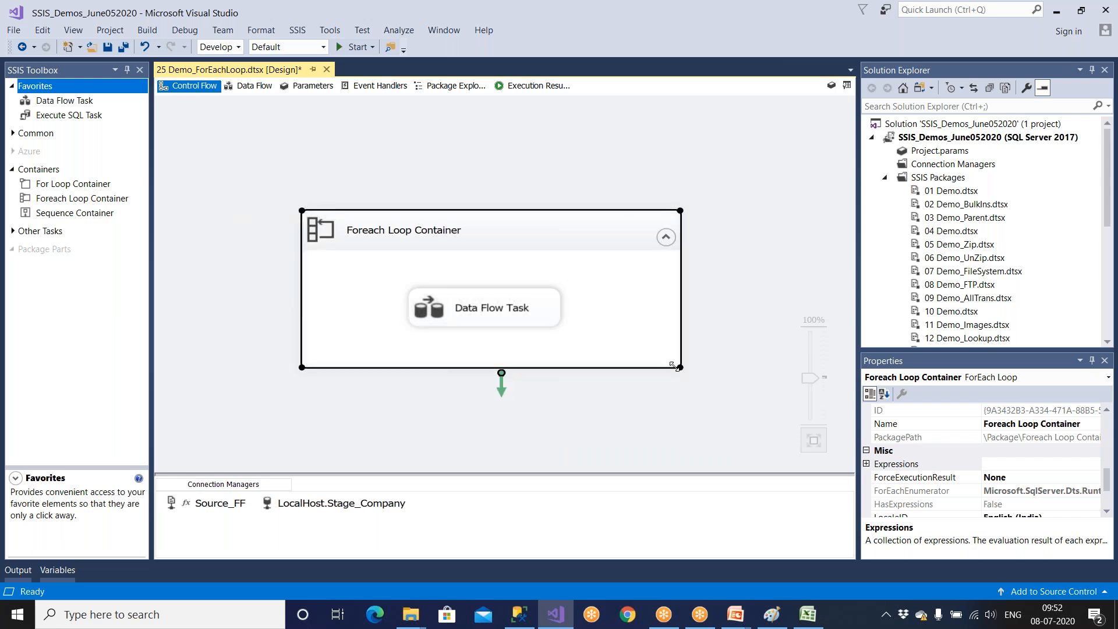
Review the Filepath variable and the Foreach Loop Container's collection and variable mapping settings without changing them.
click(832, 86)
click(448, 409)
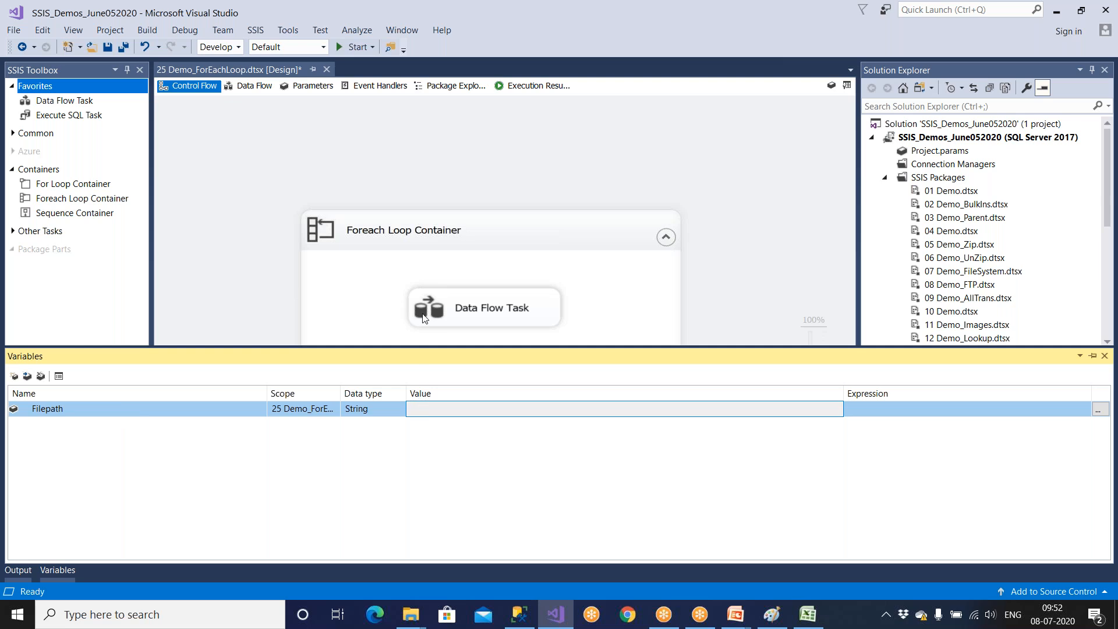
click(448, 239)
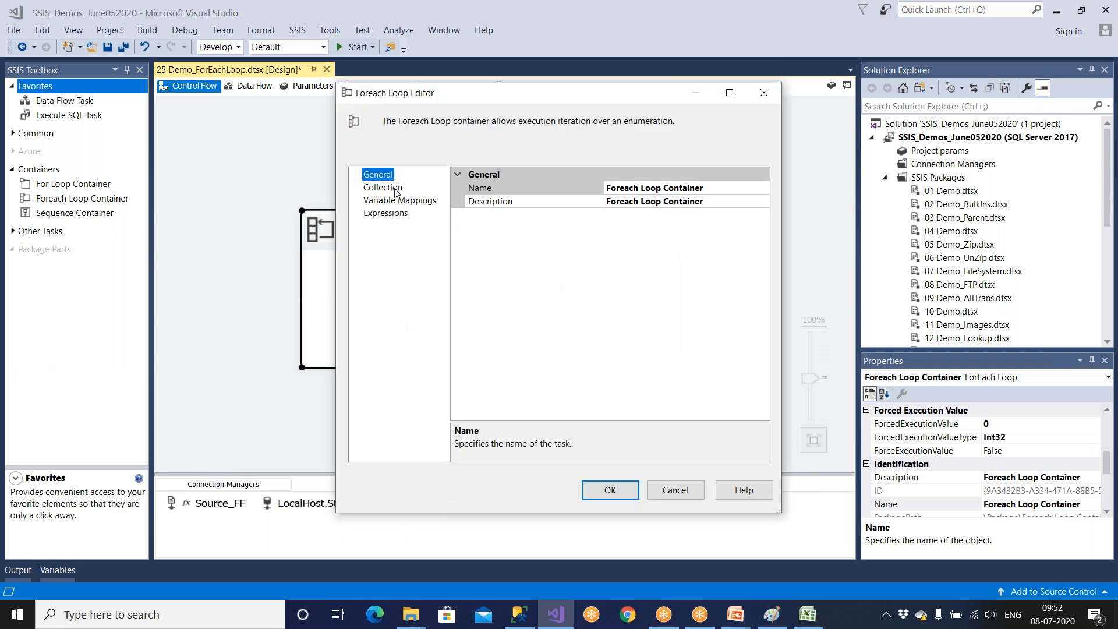
click(384, 188)
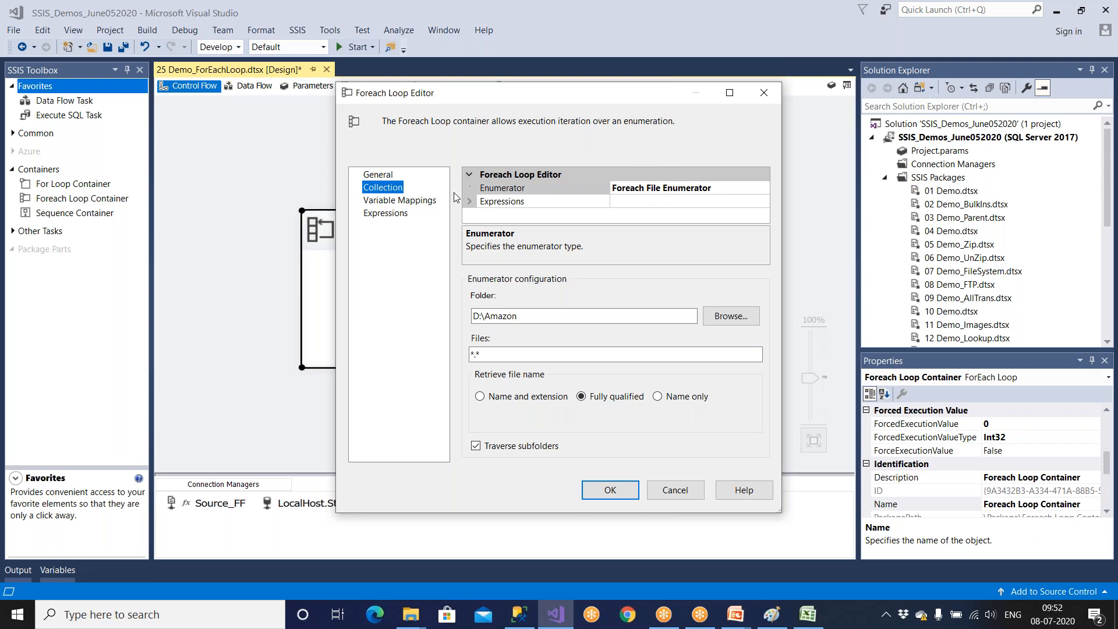
click(430, 200)
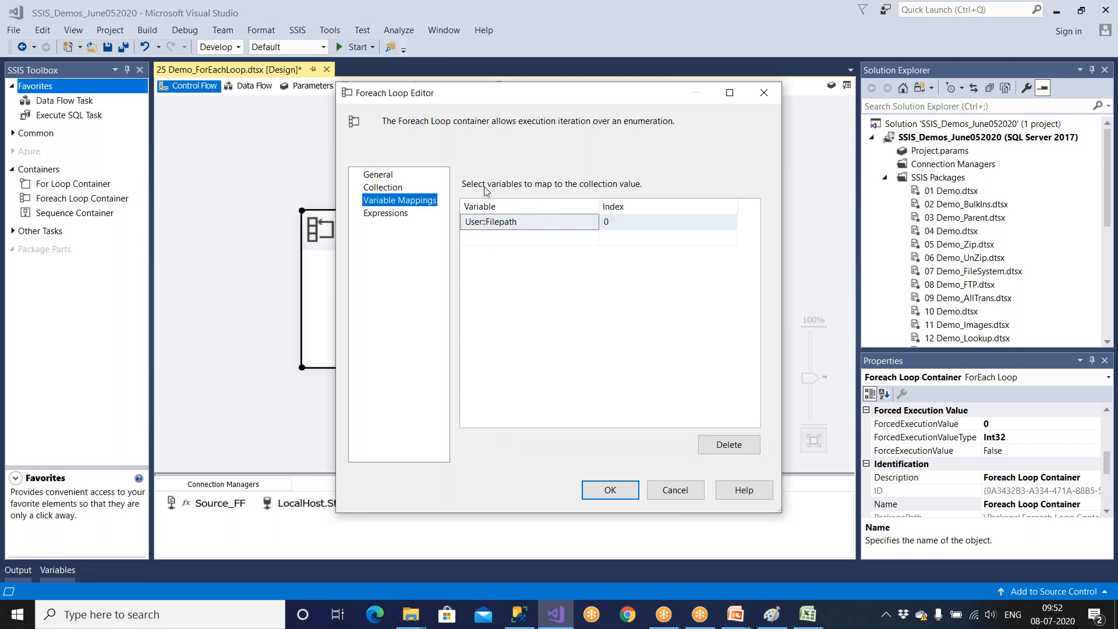
click(674, 490)
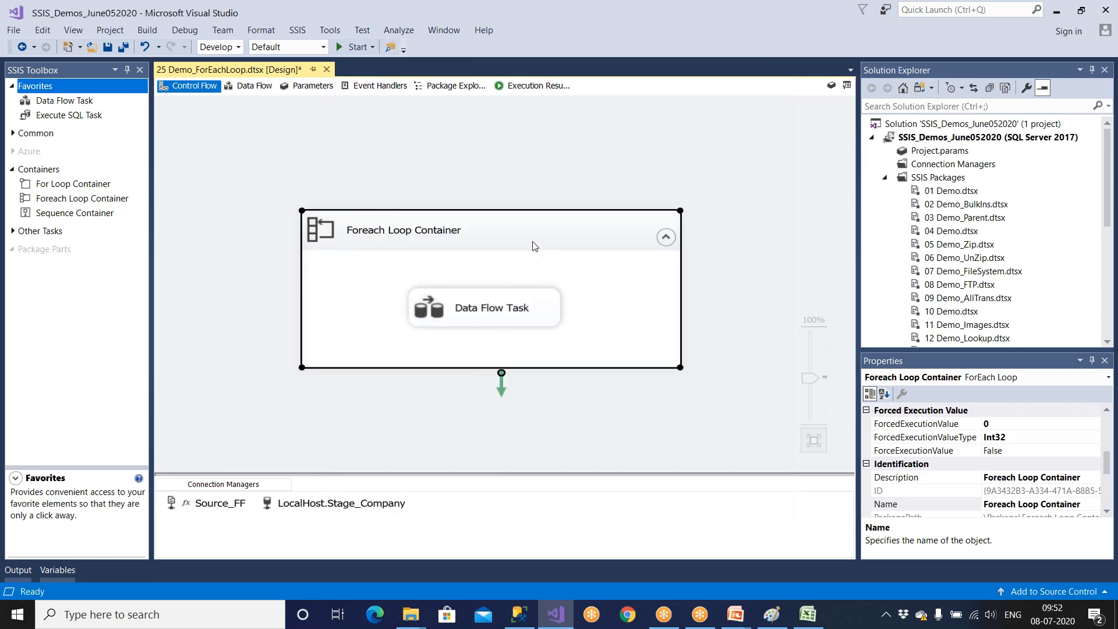
Recheck the Filepath variable, save the package and confirm the Foreach Loop Container's collection settings.
click(832, 87)
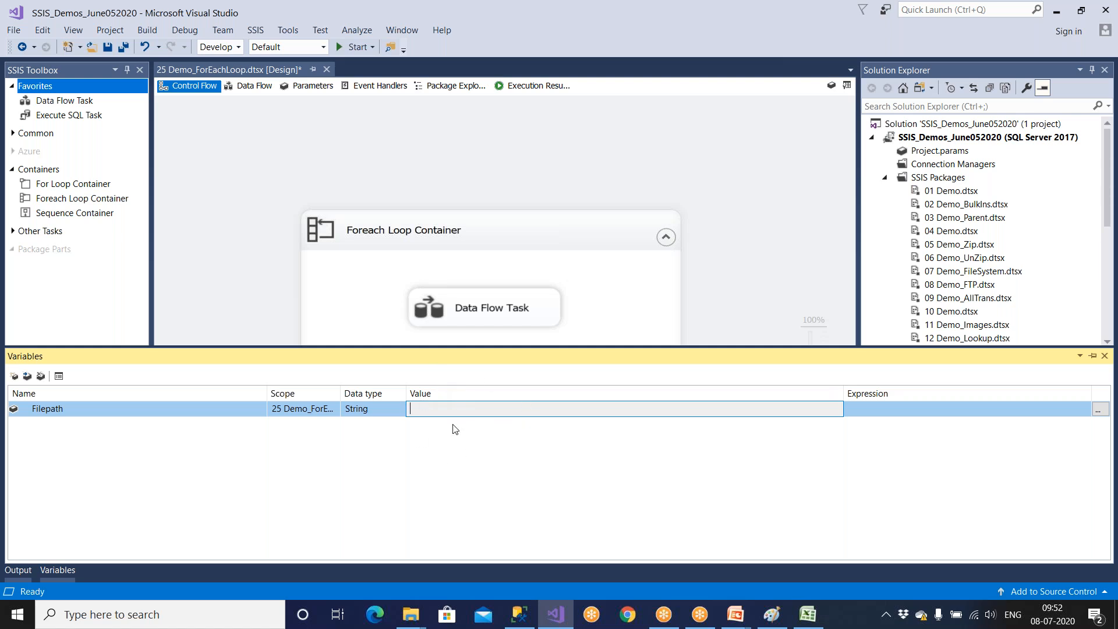
click(108, 51)
click(516, 241)
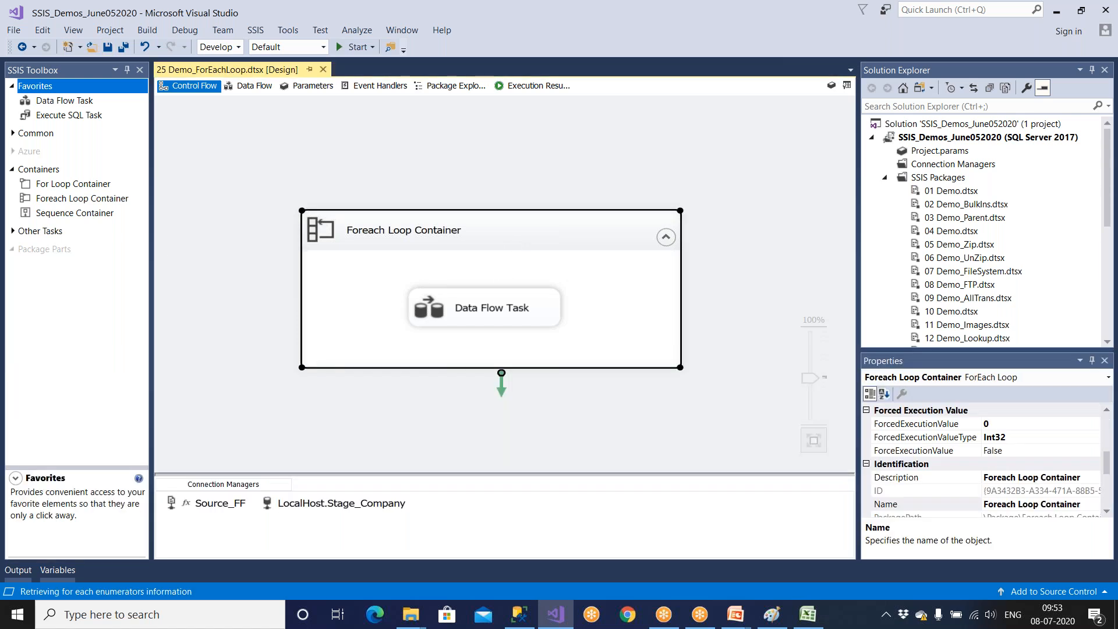
click(395, 190)
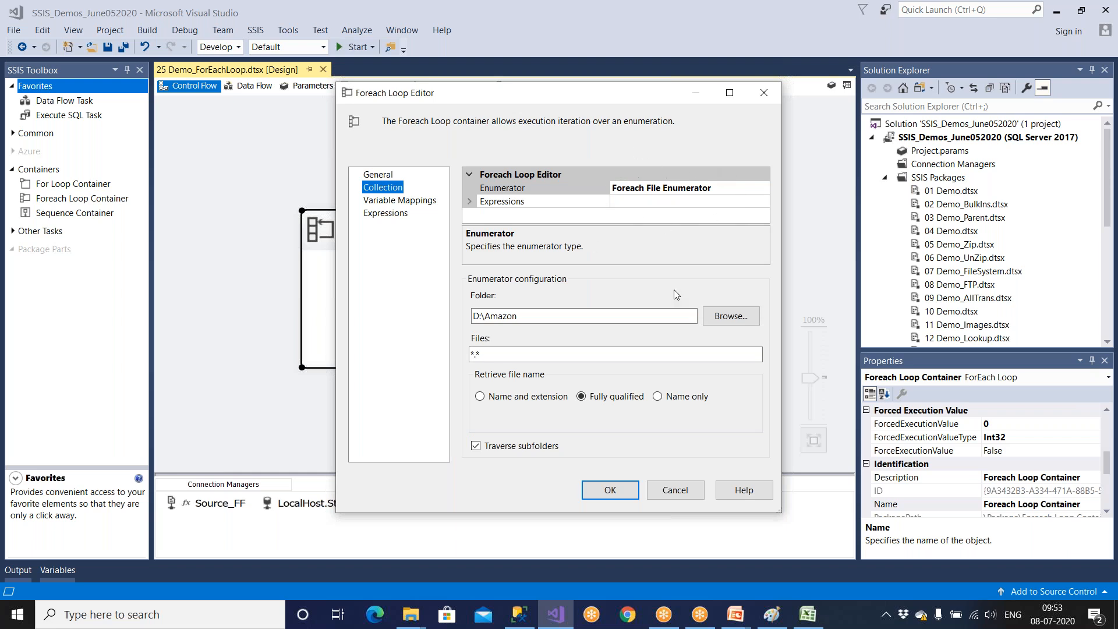
click(626, 491)
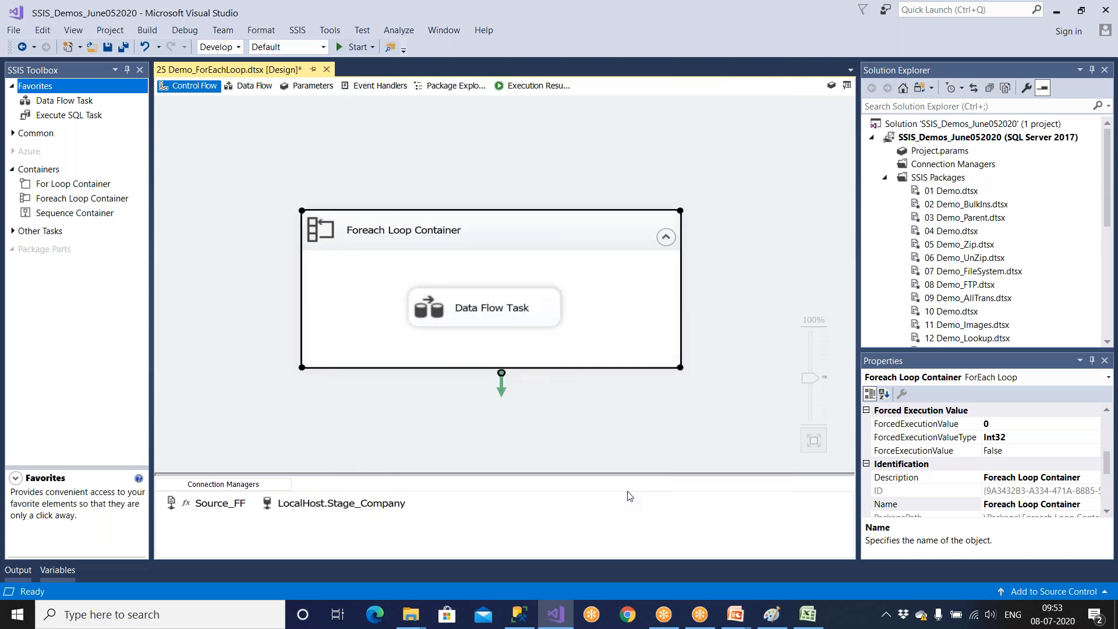
Switch to SQL Server Management Studio, delete all rows from Emp_ForEach_Dest and query the table.
click(525, 614)
drag(589, 144, 342, 145)
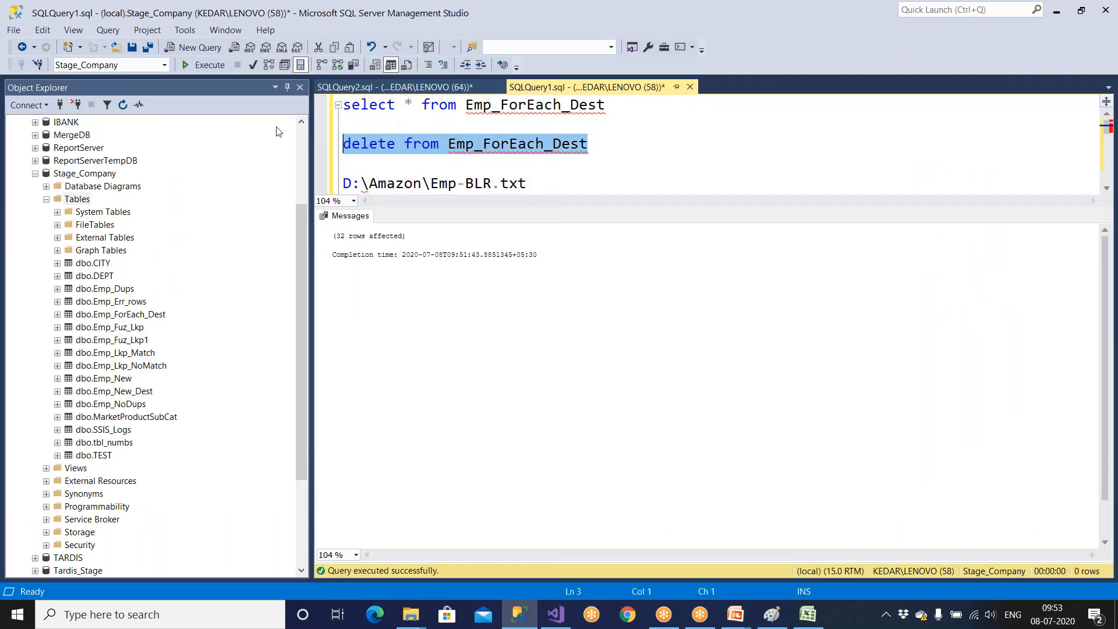
click(204, 65)
drag(610, 105, 292, 103)
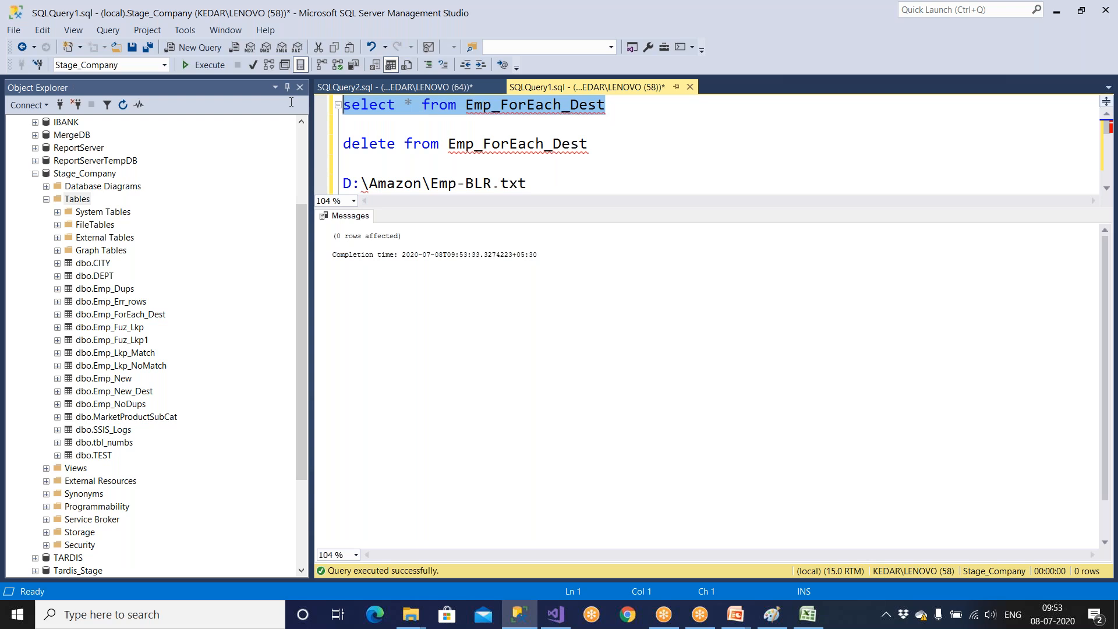
click(214, 63)
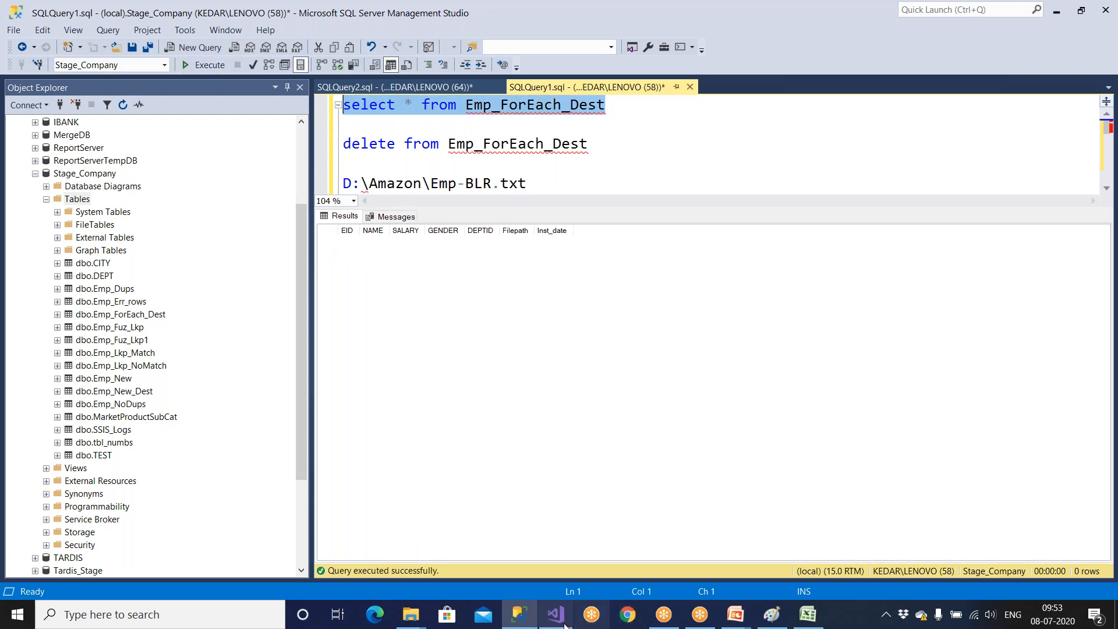
Switch to Visual Studio, save the 25 Demo_ForEachLoop.dtsx package and run it.
click(556, 614)
click(107, 46)
click(354, 46)
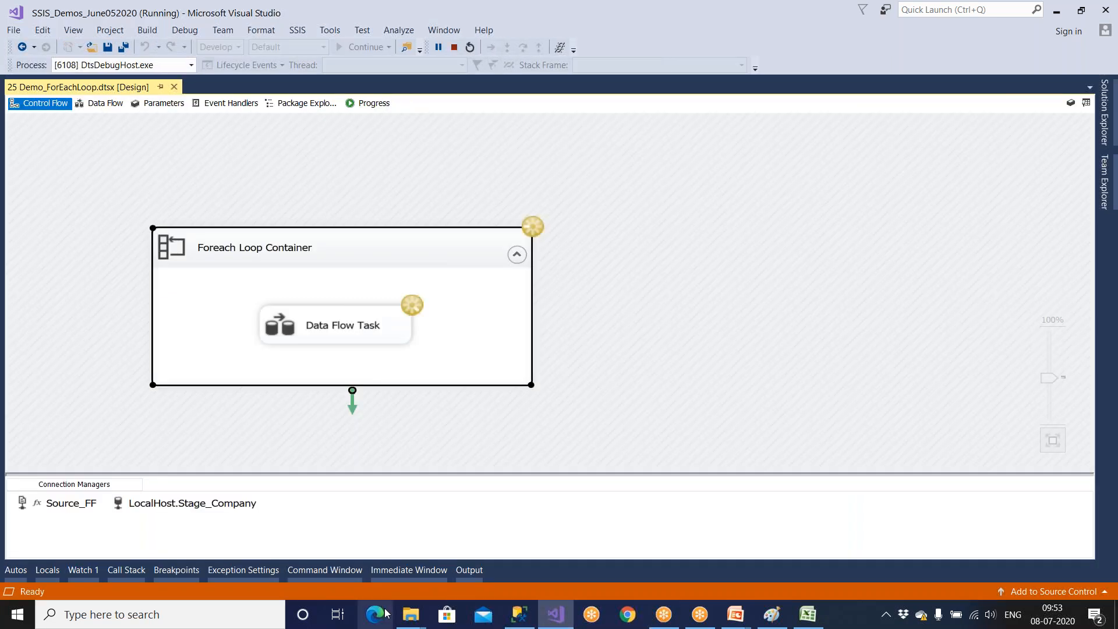
Switch to SQL Server Management Studio and select all rows from Emp_ForEach_Dest again.
mouse_move(420, 625)
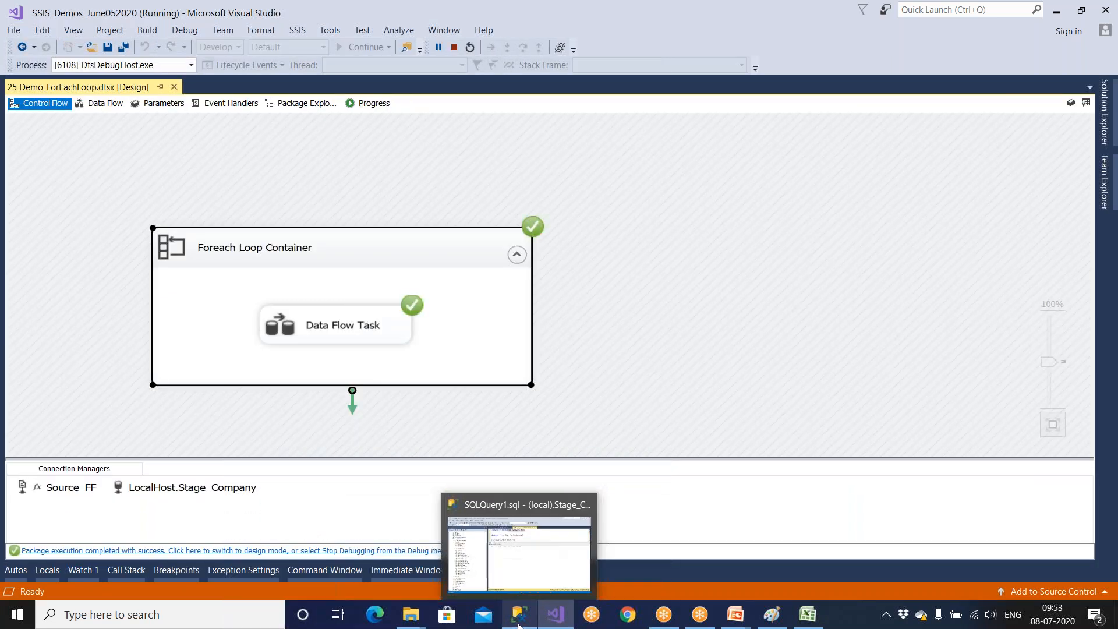
click(519, 615)
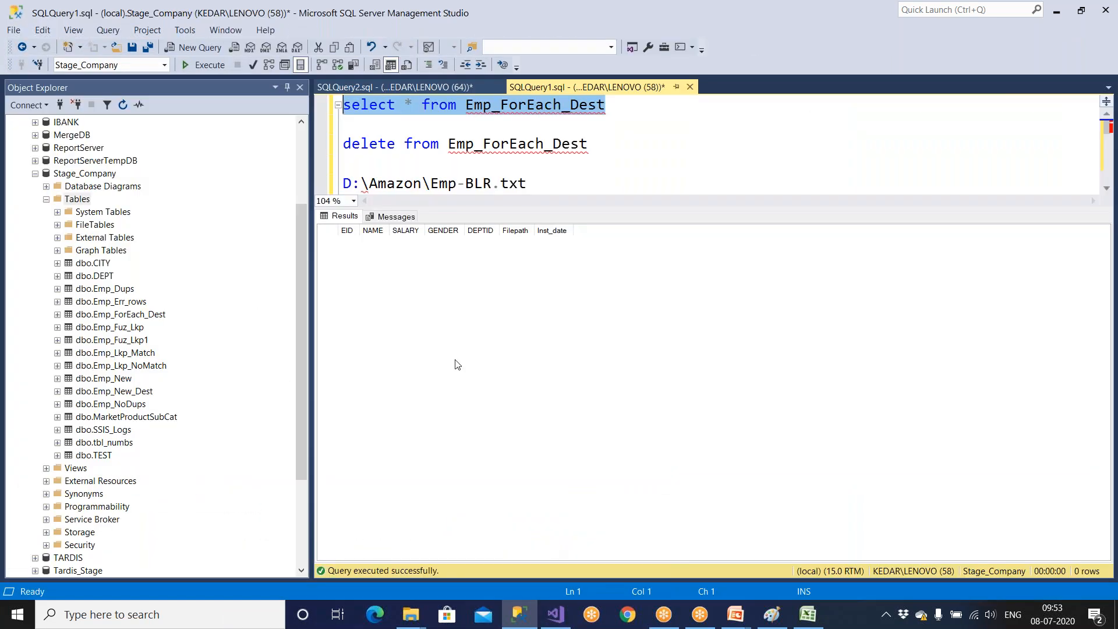
click(214, 68)
click(214, 68)
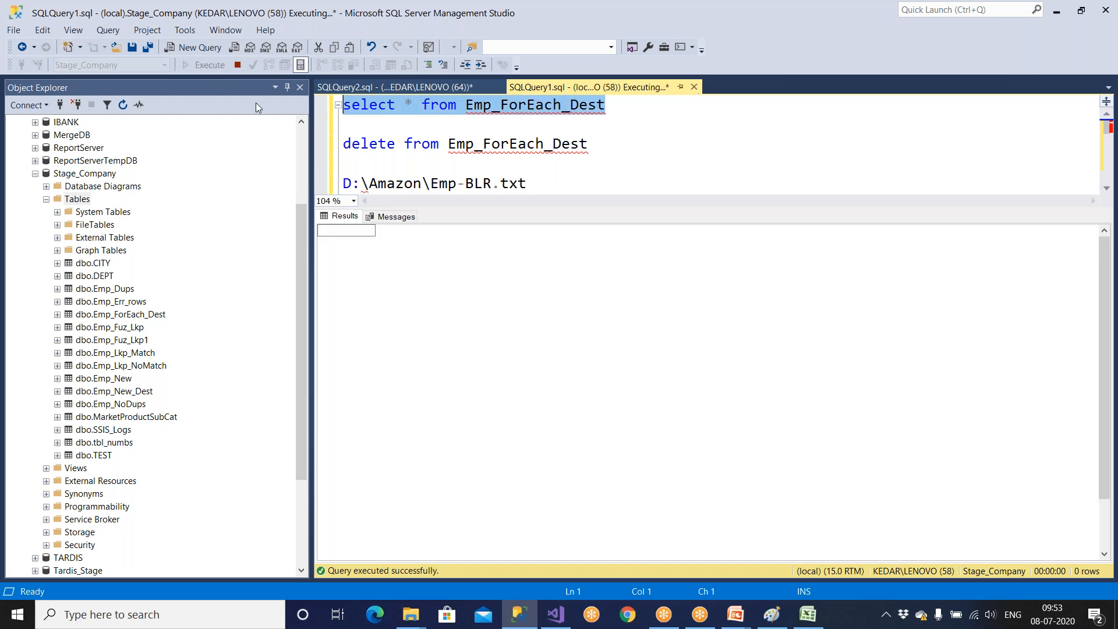
Widen the Filepath and Inst_date result columns and examine the source path and load time of each row.
click(556, 300)
click(569, 405)
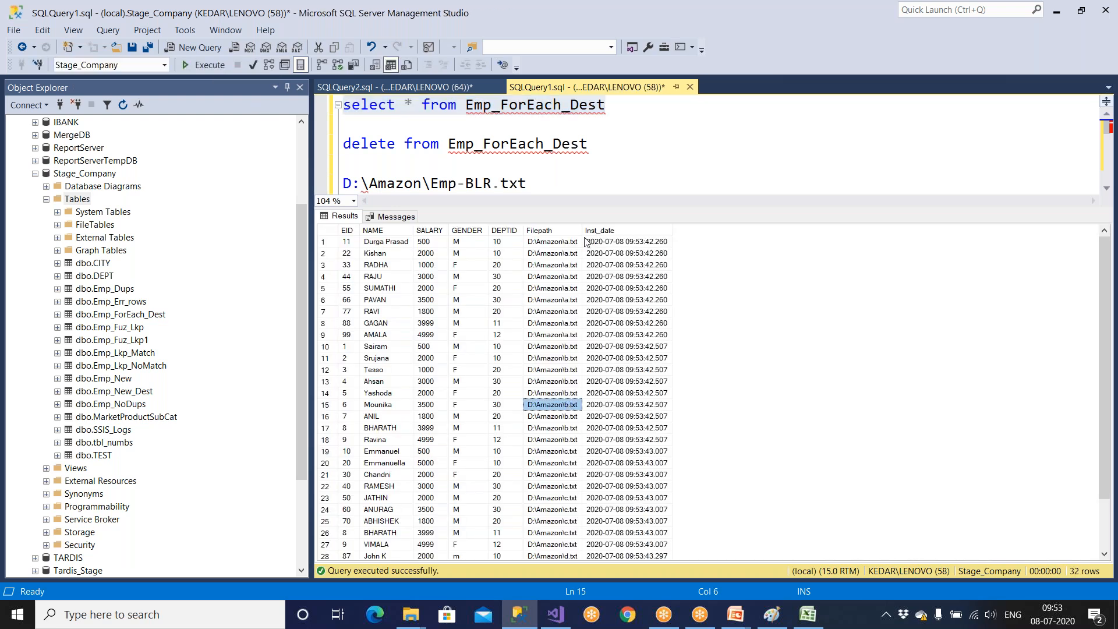
drag(584, 231, 628, 231)
click(583, 335)
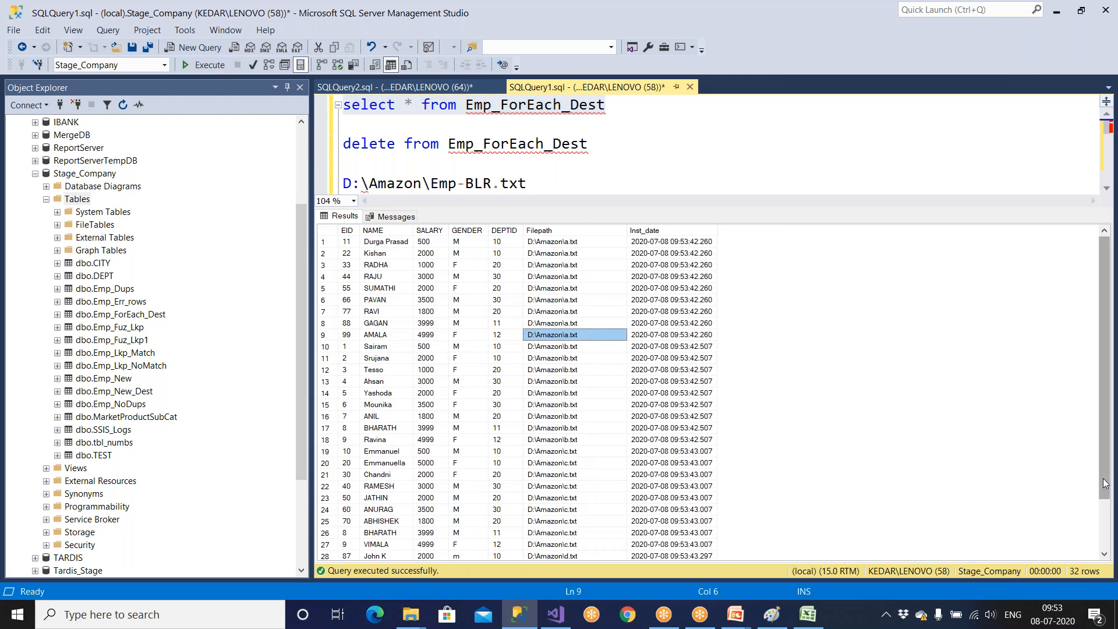
drag(1106, 494, 1106, 558)
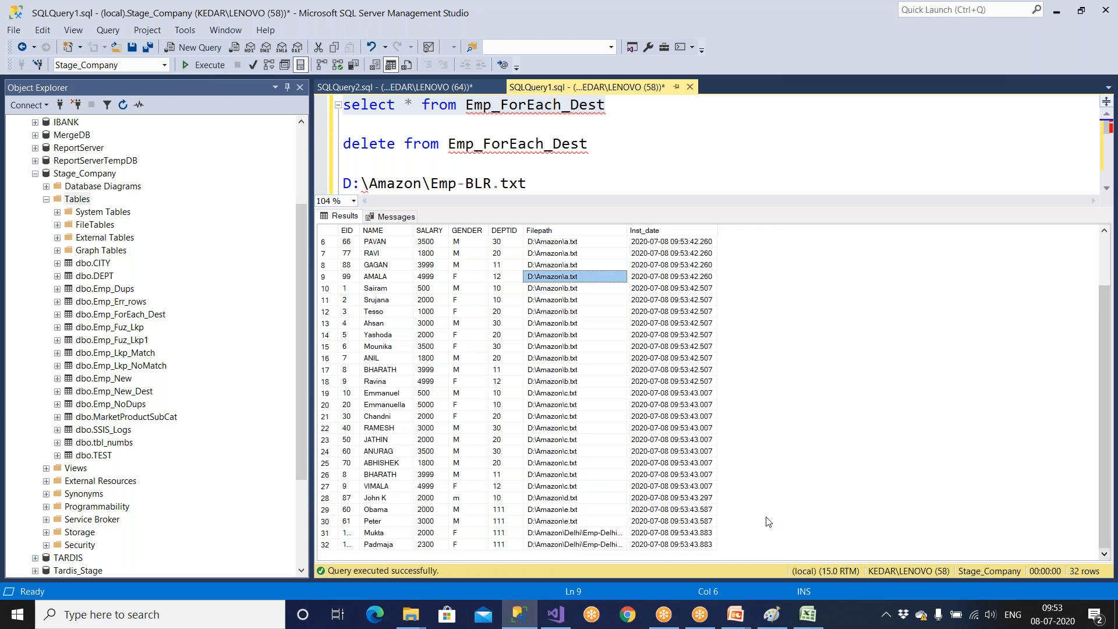
drag(627, 230, 698, 230)
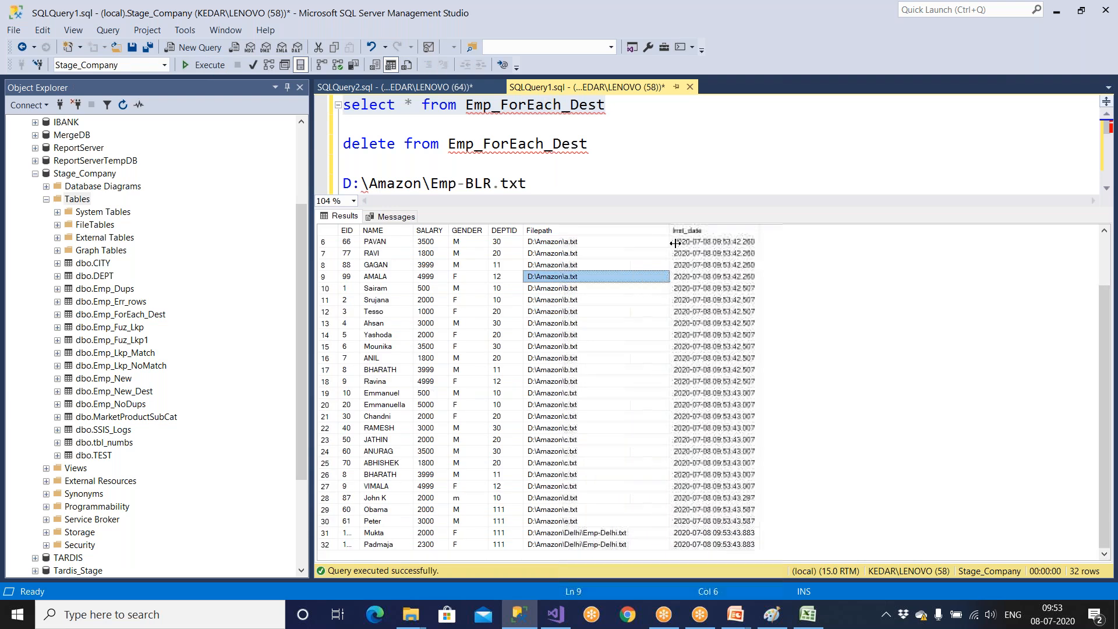
drag(787, 231, 864, 233)
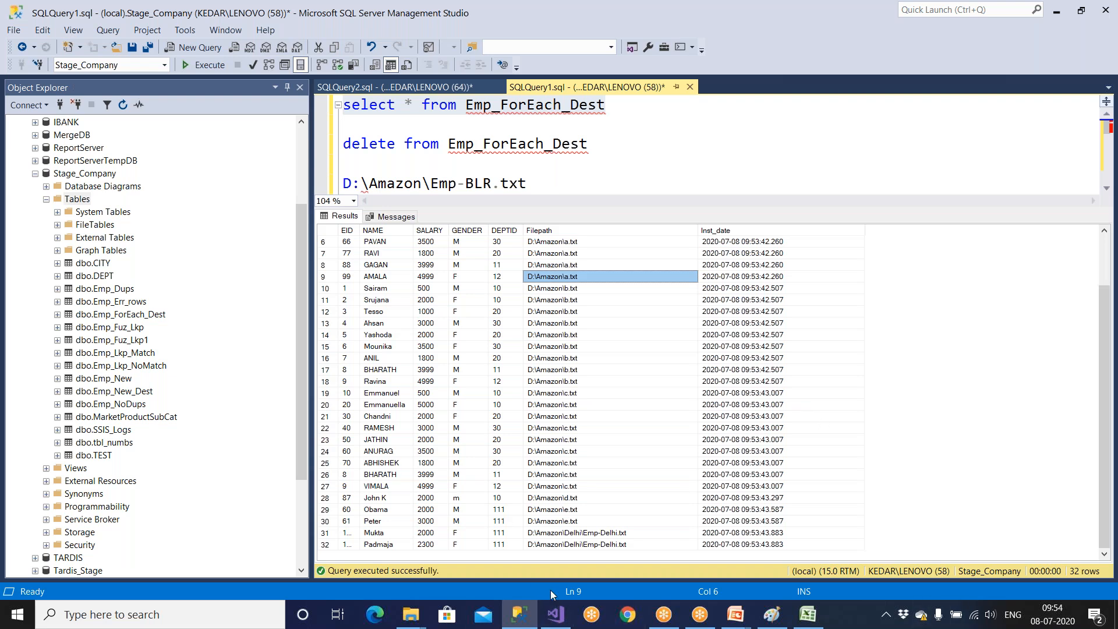
Switch to Visual Studio, end the debug run and open the Derived Column transformation inside the Data Flow Task.
click(556, 614)
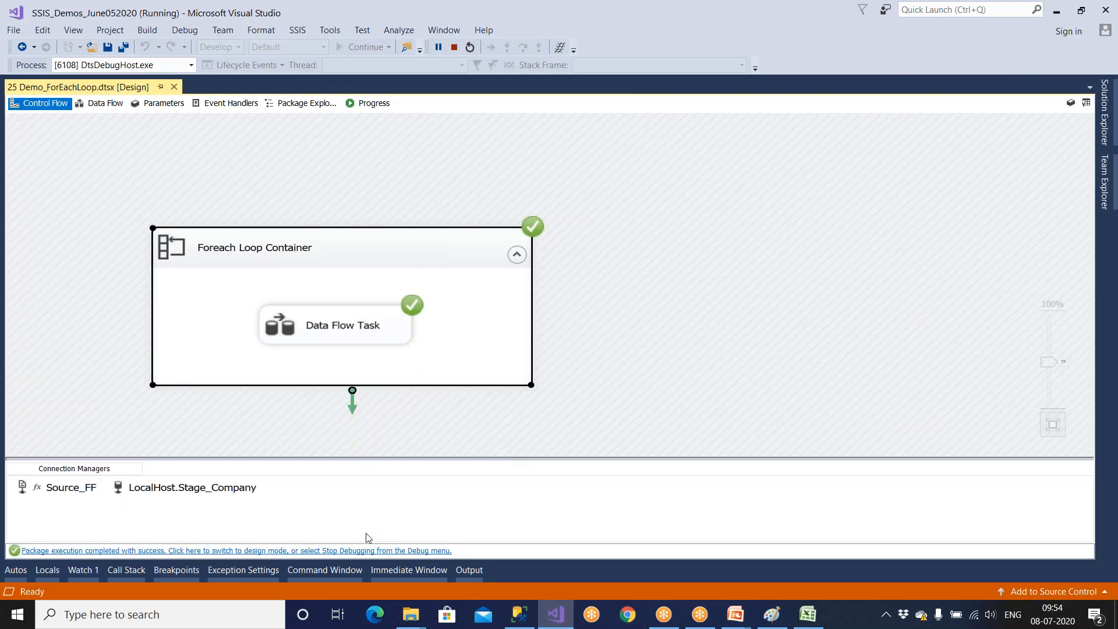
click(372, 550)
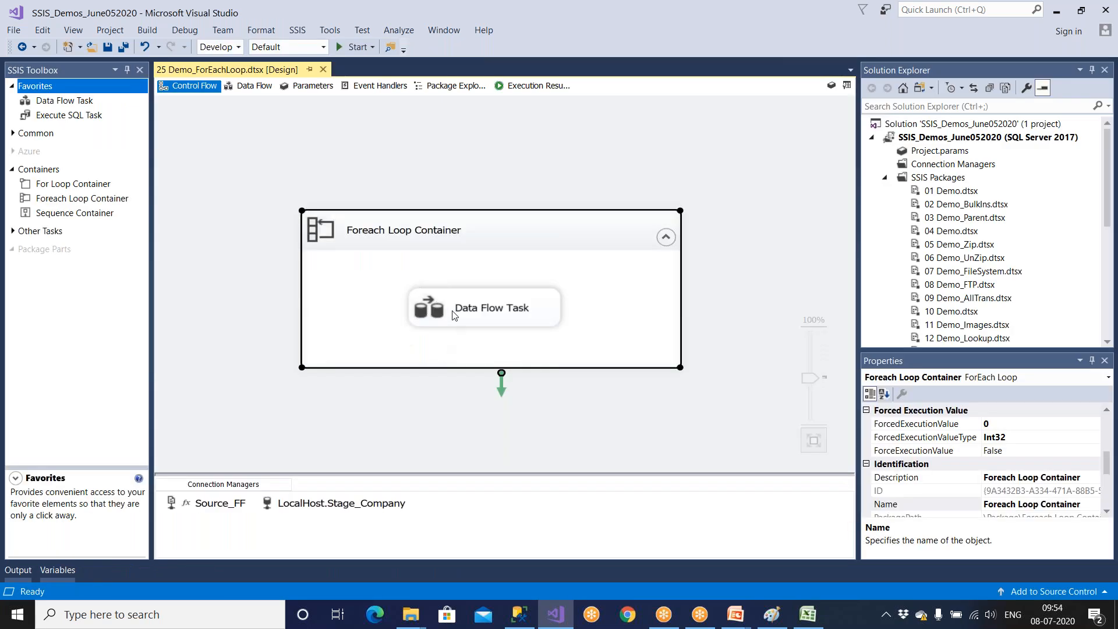
double_click(452, 315)
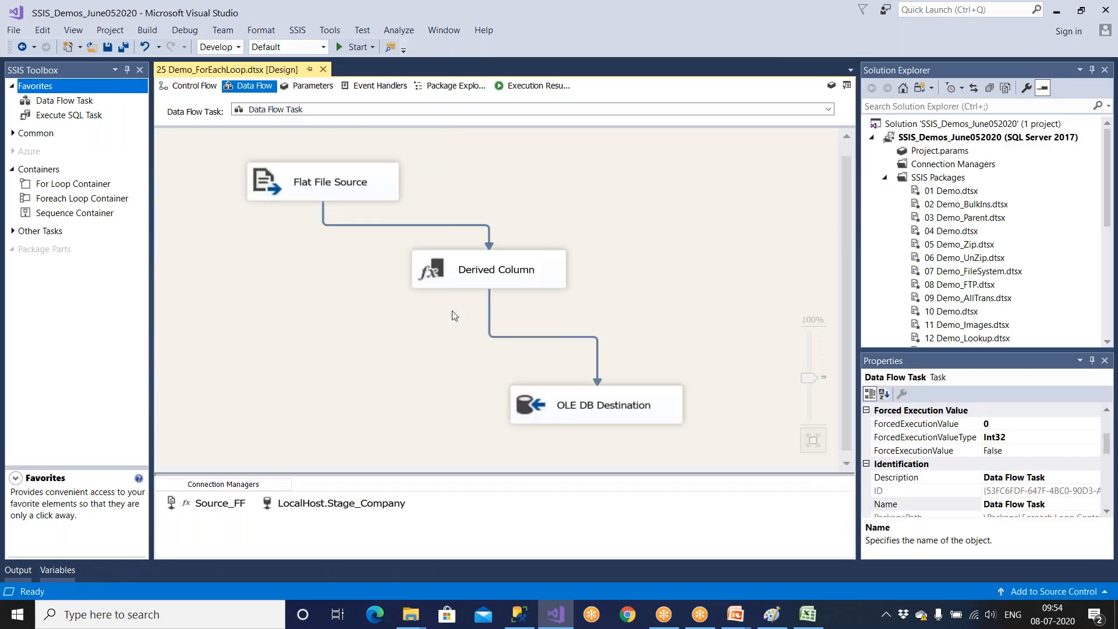
double_click(472, 278)
Try @[System::StartTime] as the Inst_date expression in place of GETDATE() and discard the change.
click(566, 333)
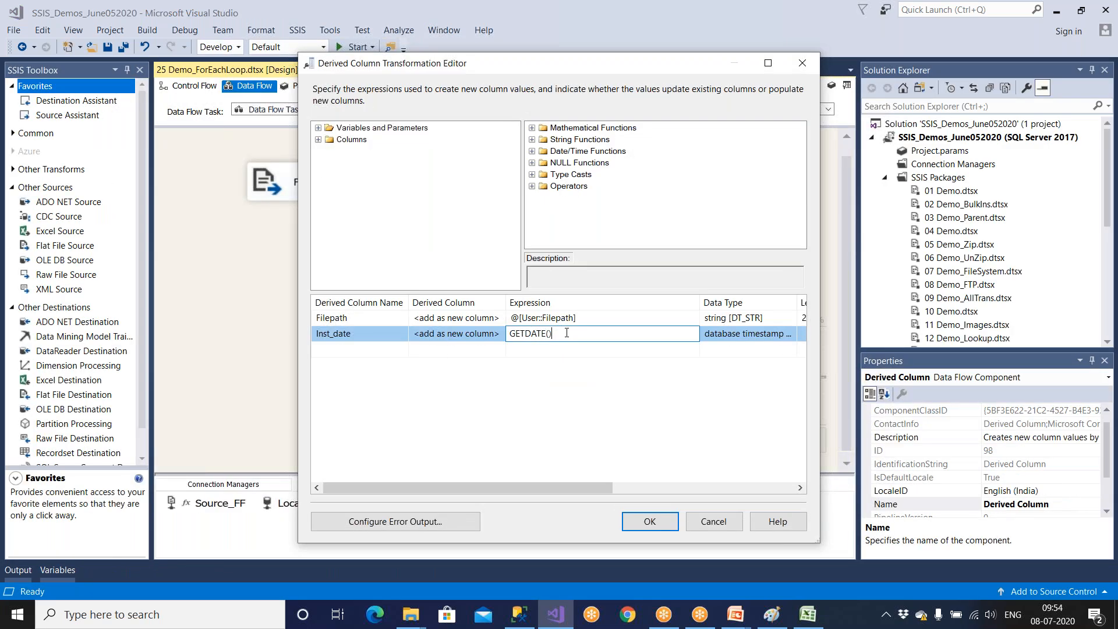
key(BackSpace)
key(BackSpace)
key(BackSpace)
key(BackSpace)
key(BackSpace)
key(BackSpace)
key(BackSpace)
key(BackSpace)
click(318, 129)
click(329, 140)
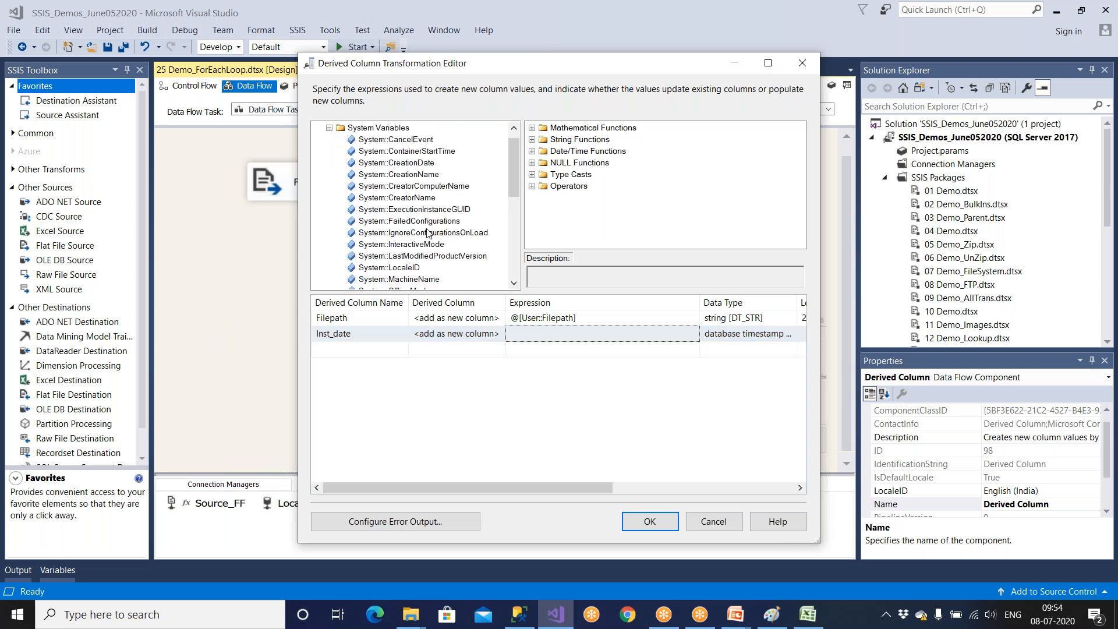
click(427, 258)
scroll(428, 263, down, 4)
drag(389, 232, 582, 333)
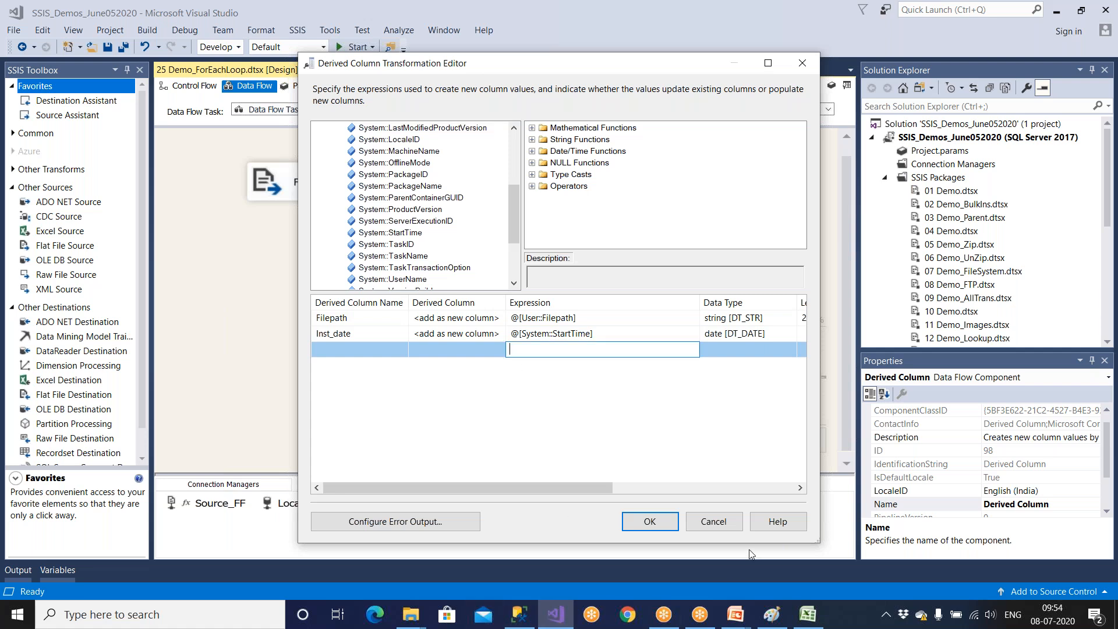
click(728, 524)
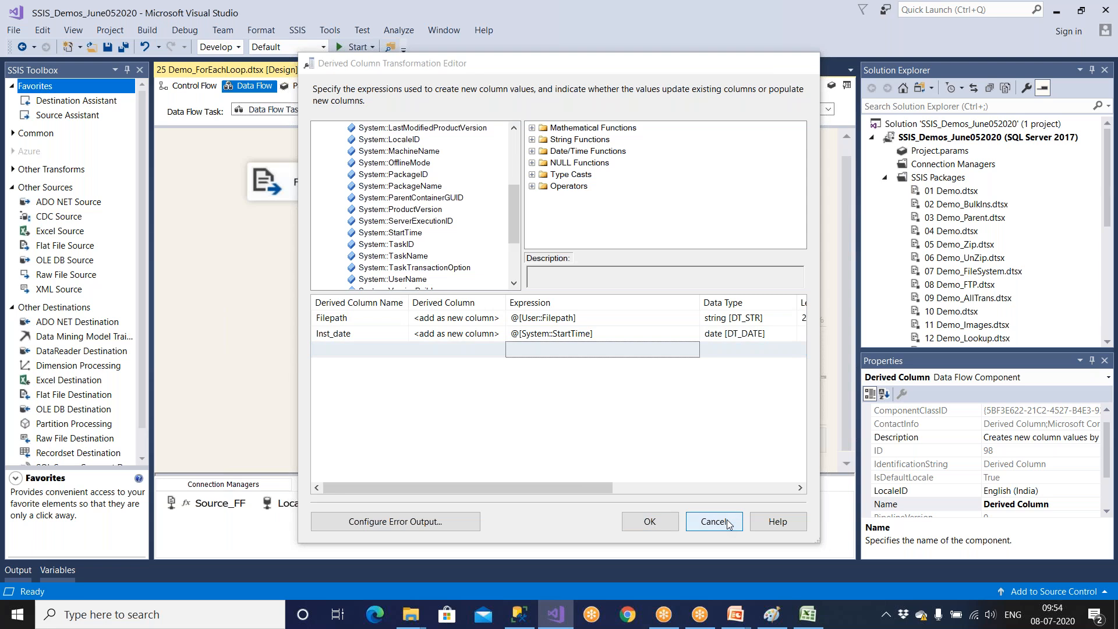